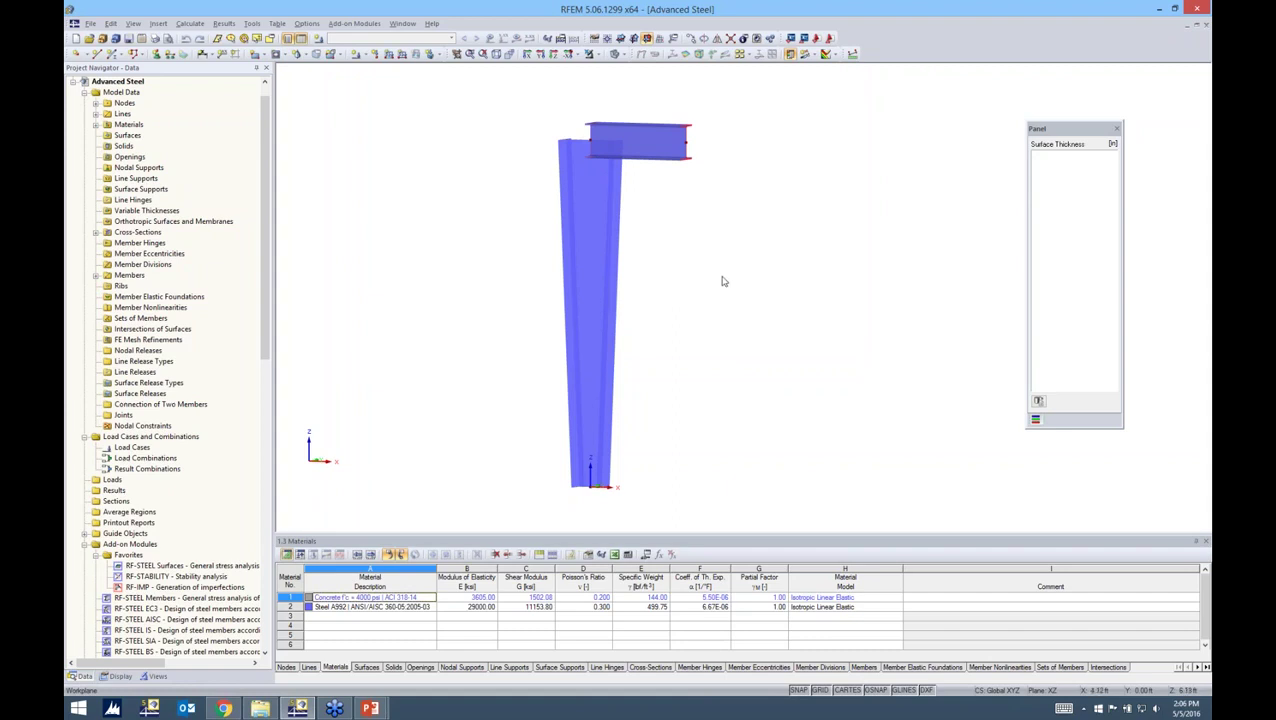
Step: Switch the column and beam model to wireframe display and back to solid rendering to compare their centerlines with their shapes
middle_click_drag(724, 281, 726, 270, "ctrl")
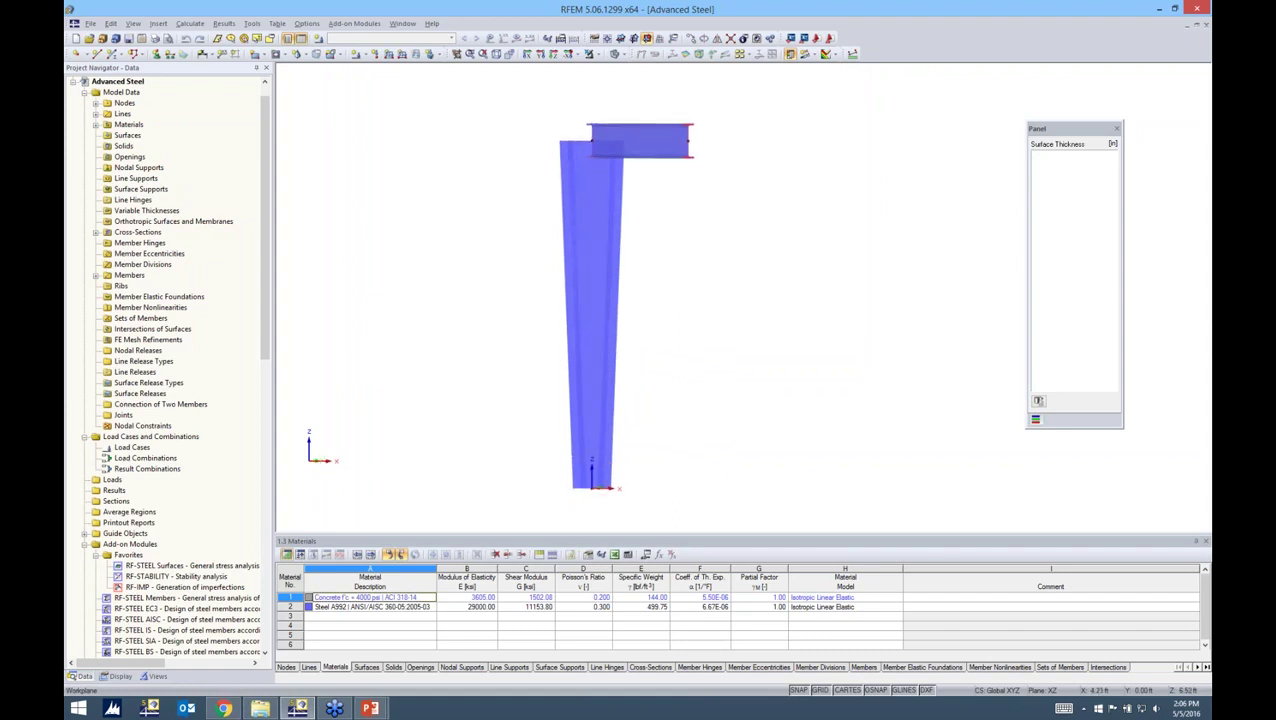
scroll(667, 263, "up", 1)
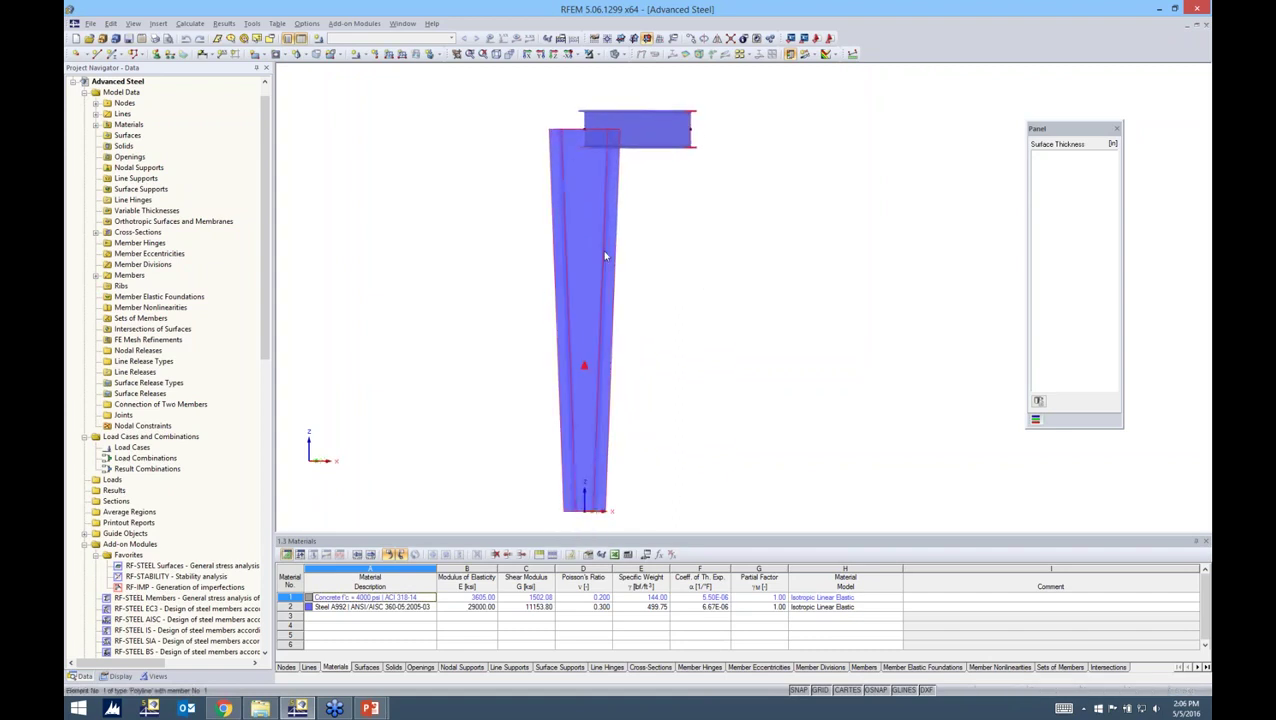
left_click(617, 54)
left_click(625, 70)
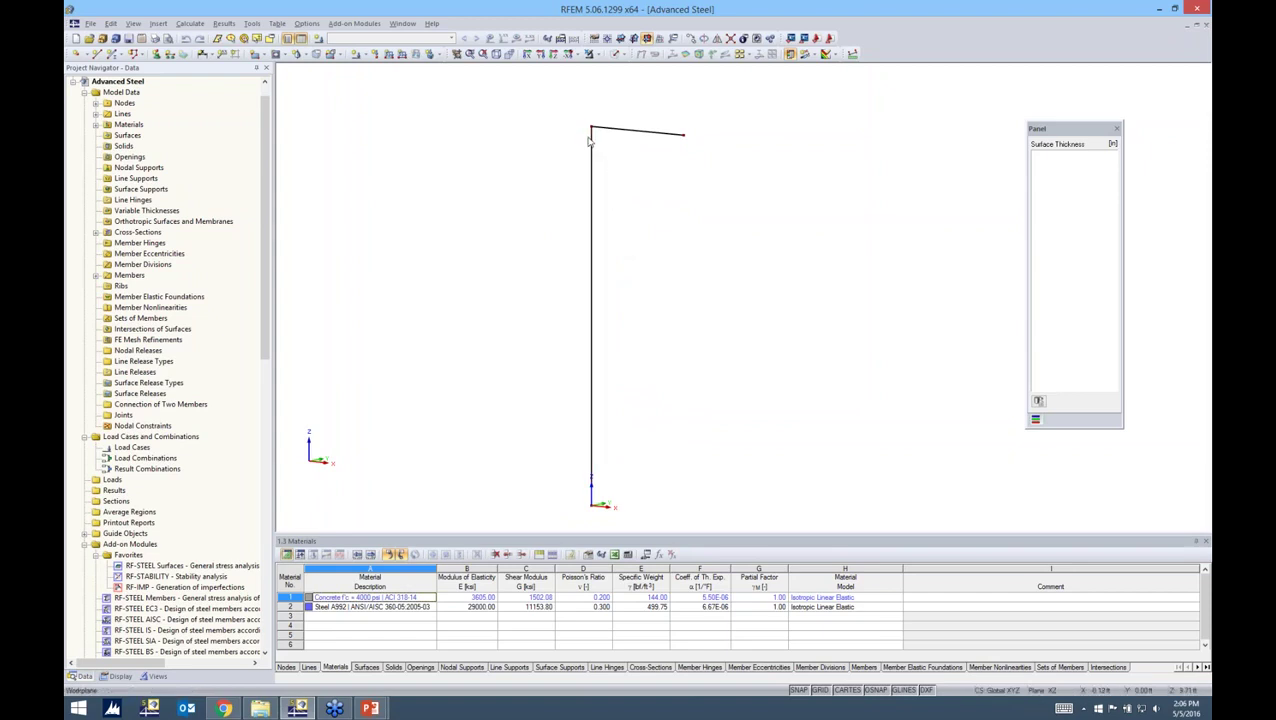
left_click(622, 54)
left_click(628, 91)
middle_click_drag(627, 99, 702, 141, "ctrl")
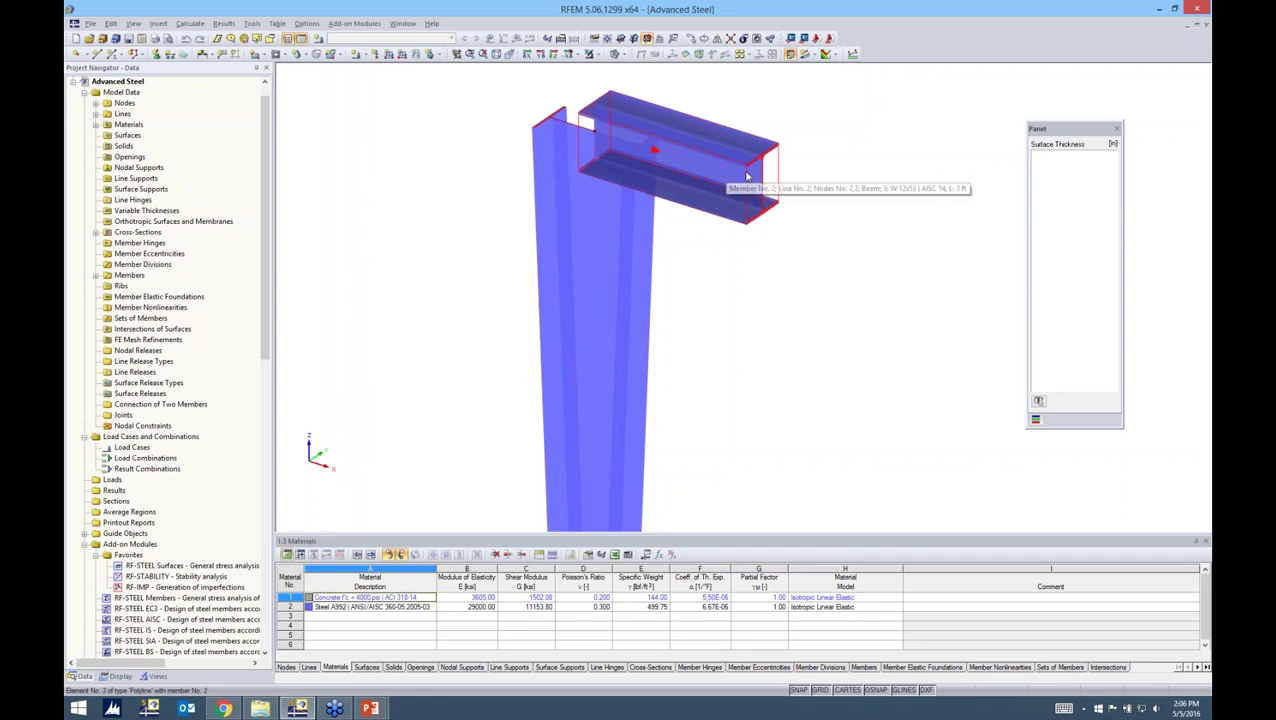
Step: Review the tapered column's member settings and the parametric I-section assigned to its member end, including the section's dimension parameters
middle_click_drag(797, 240, 590, 279, "ctrl")
left_click(585, 280)
double_click(585, 280)
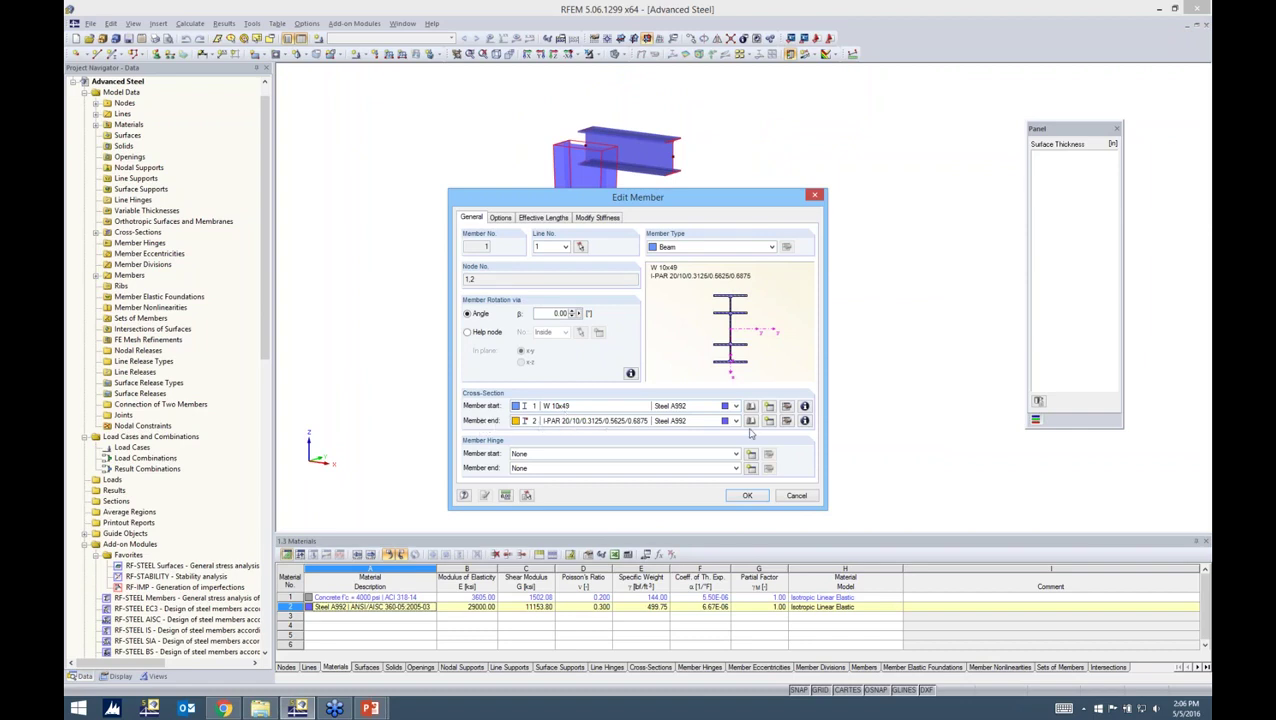
left_click(786, 420)
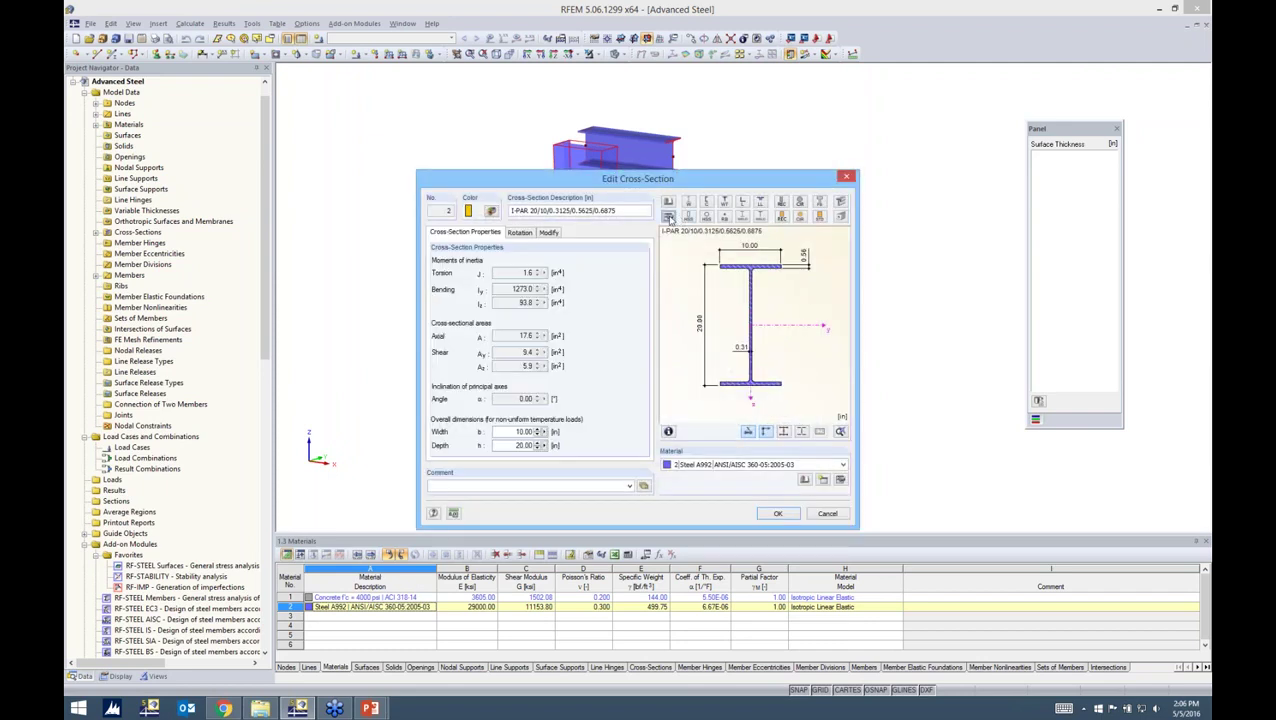
left_click(668, 218)
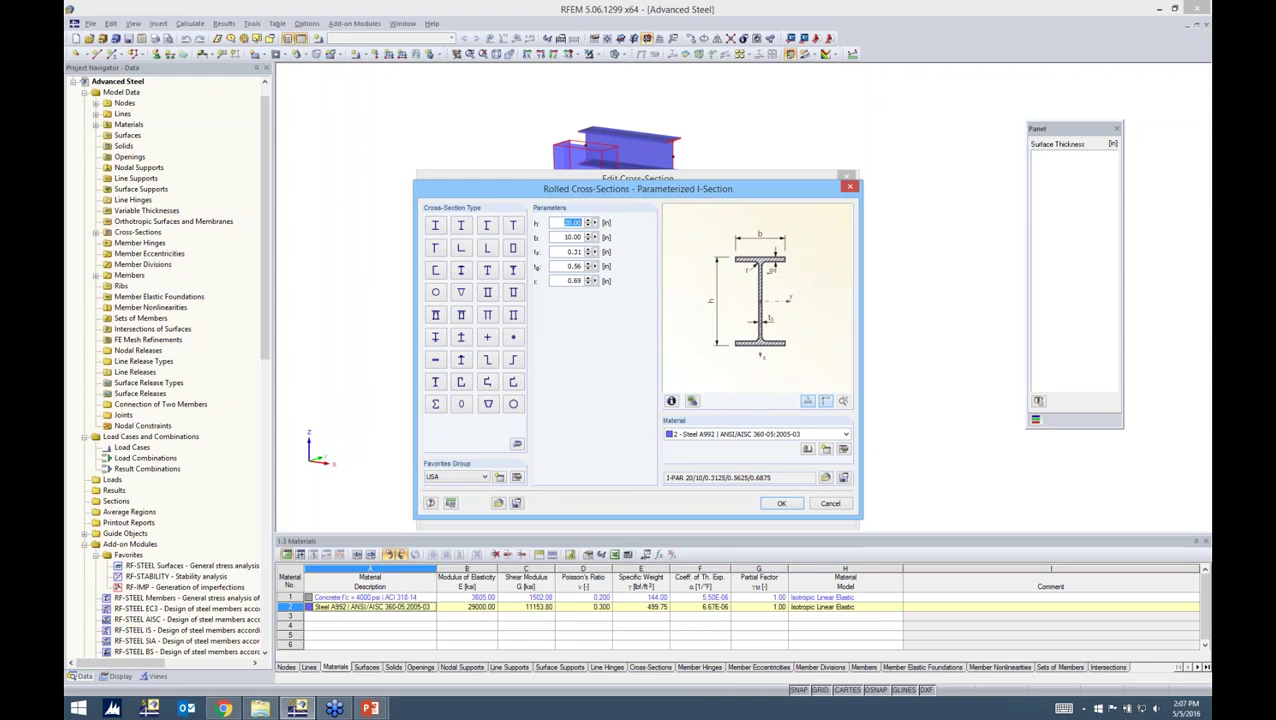
left_click(766, 504)
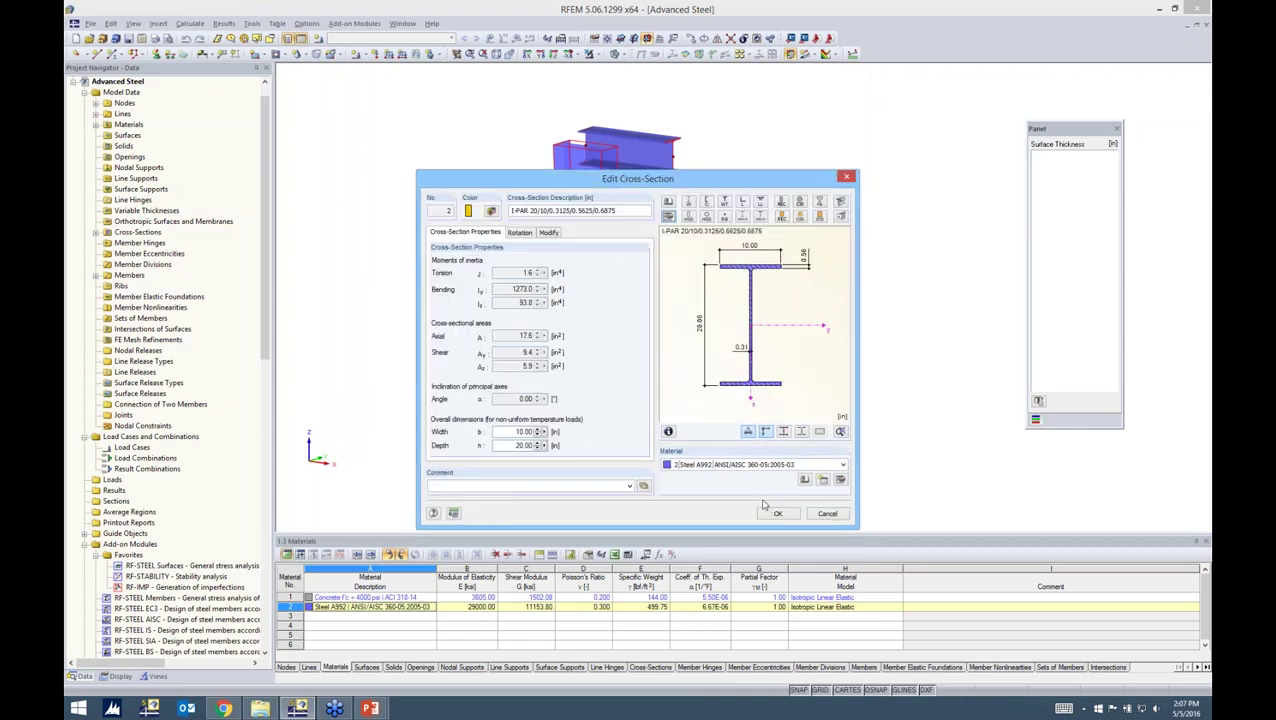
left_click(767, 515)
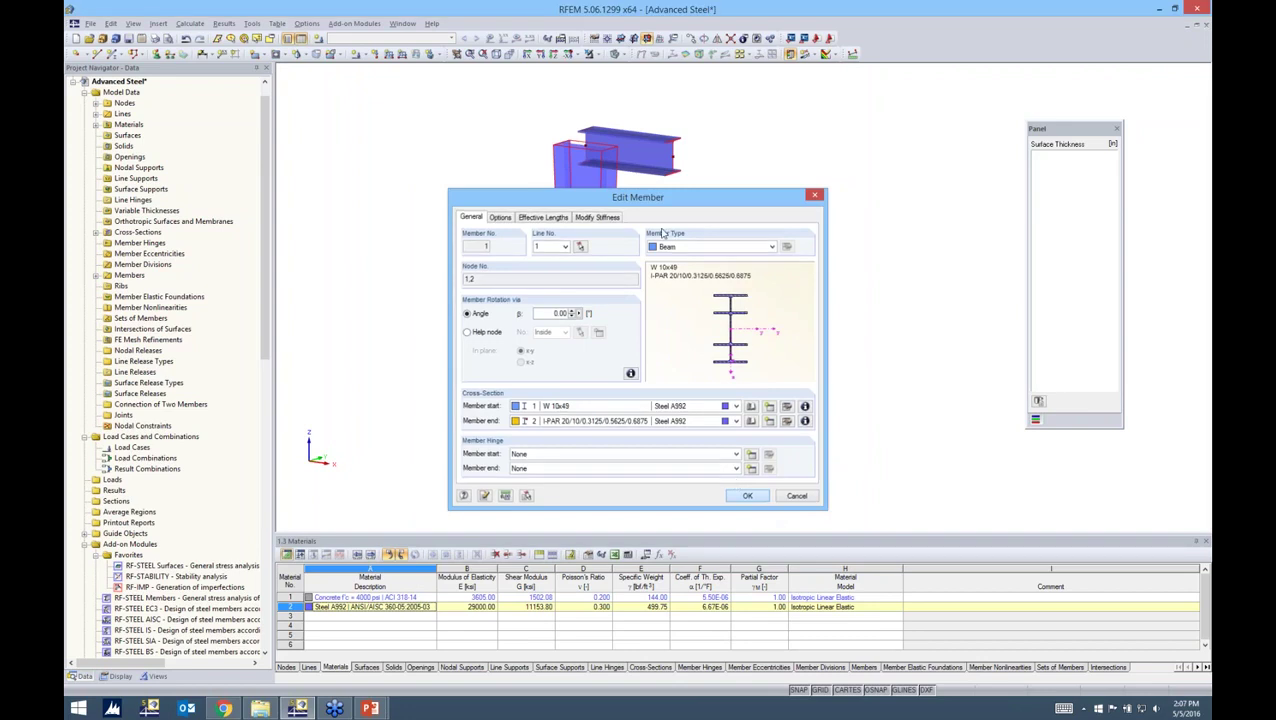
left_click(737, 494)
Step: Review the cross-section and member settings of the short beam at the column's top
double_click(647, 162)
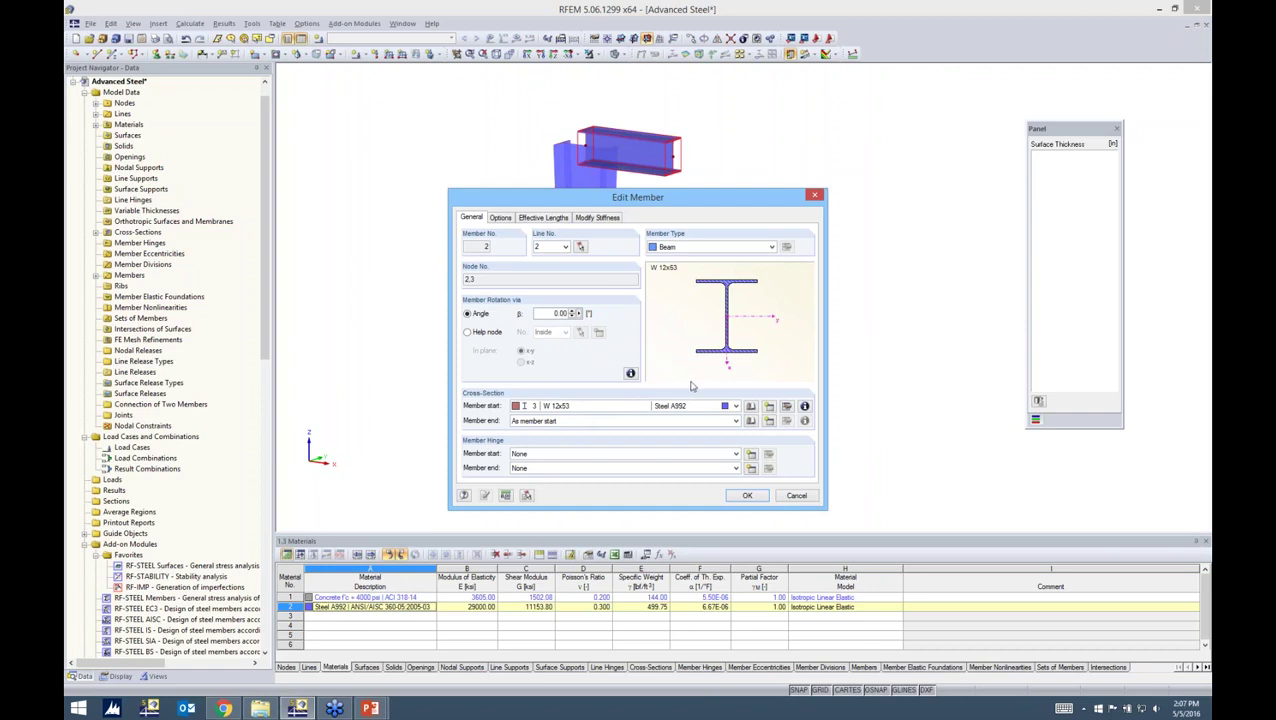
left_click(747, 495)
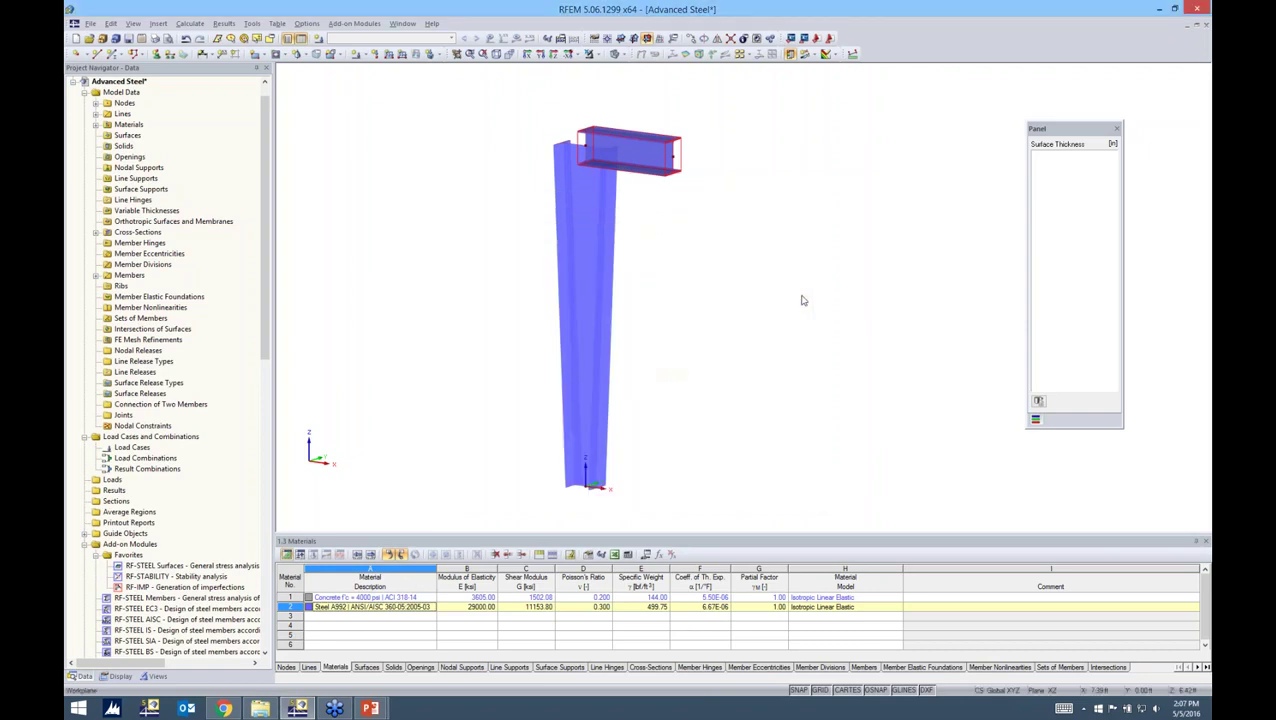
middle_click_drag(812, 293, 745, 300, "ctrl")
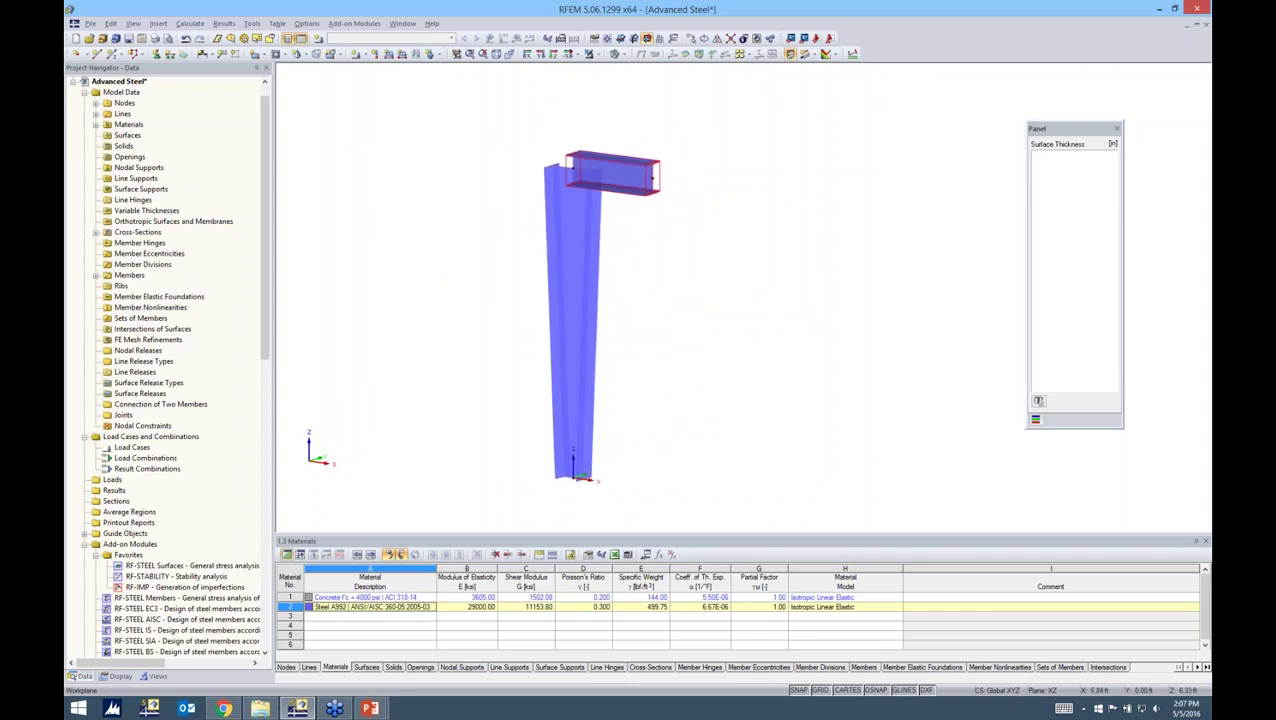
left_click(737, 320)
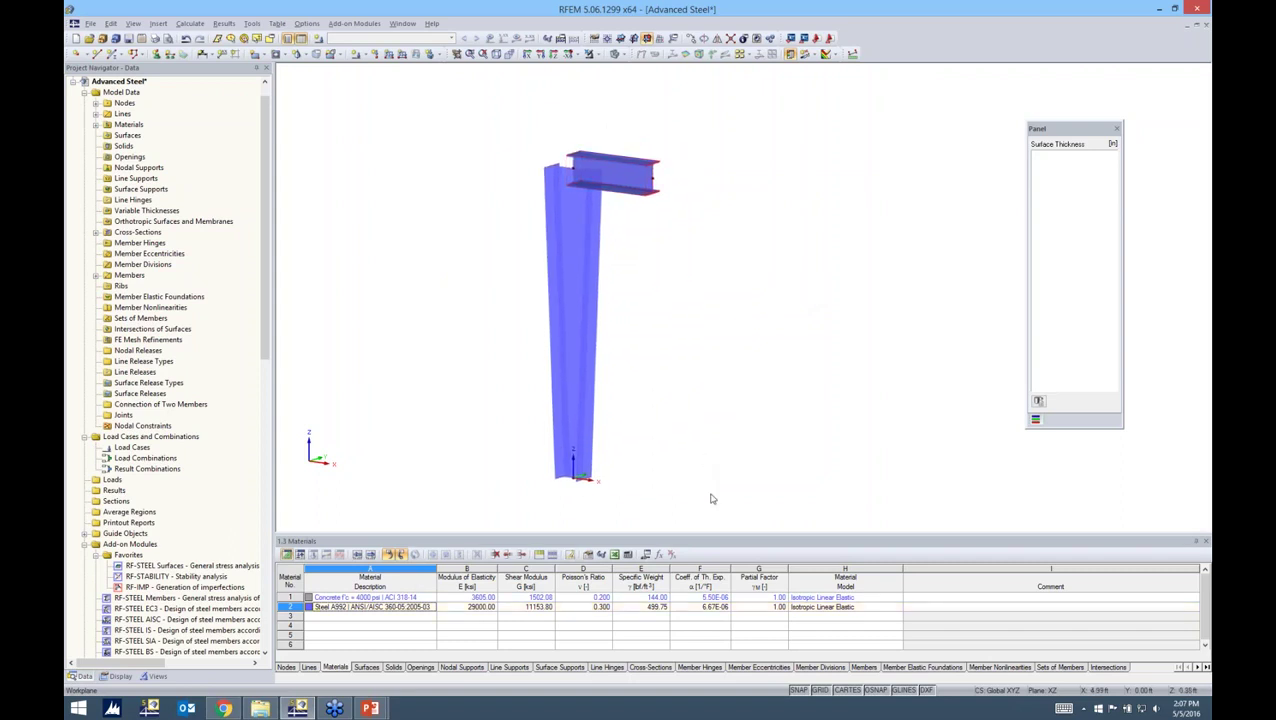
Step: Select both the tapered column and the beam and generate surfaces from these members
left_click_drag(715, 507, 506, 117)
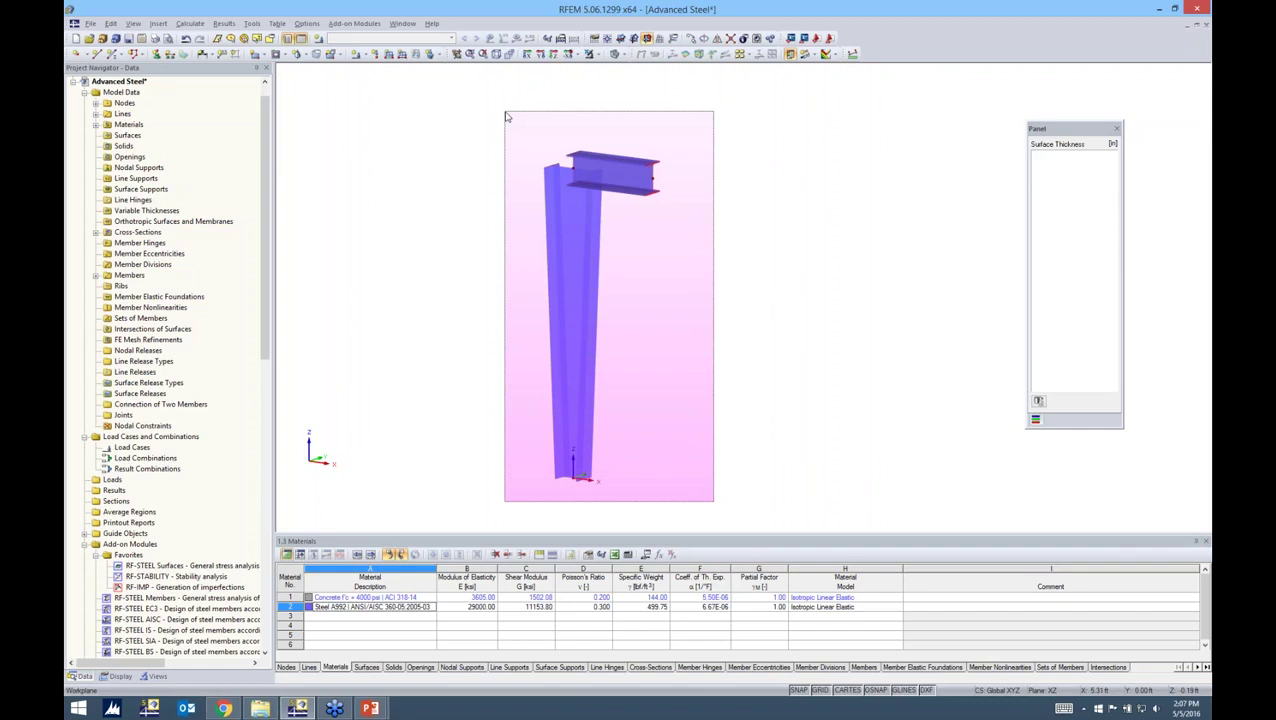
left_click_drag(509, 120, 569, 143)
key("Escape")
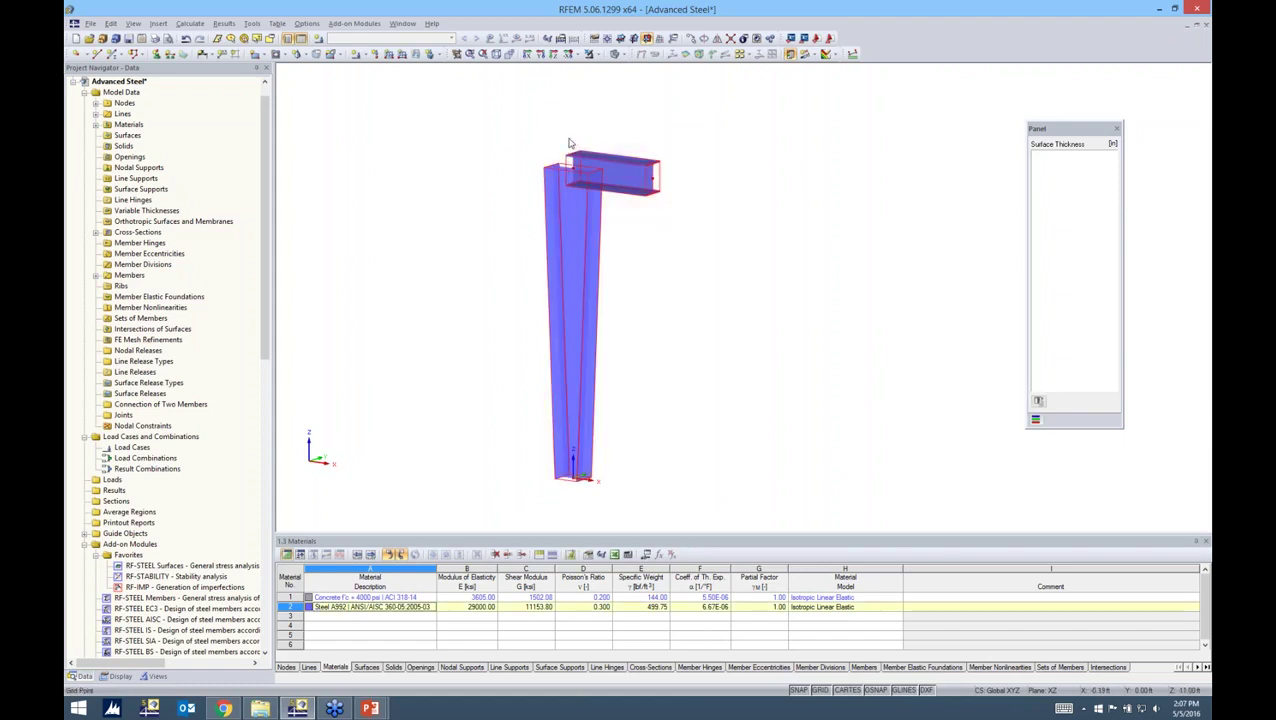
left_click(486, 104)
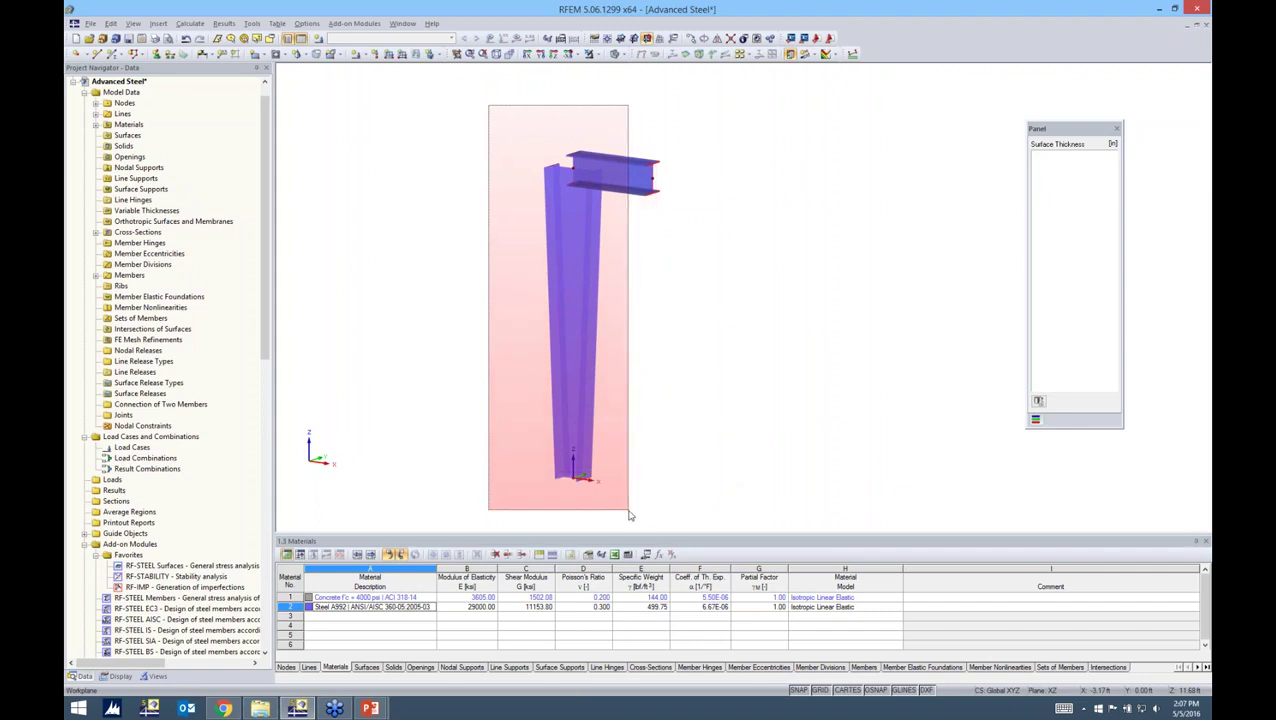
key("Escape")
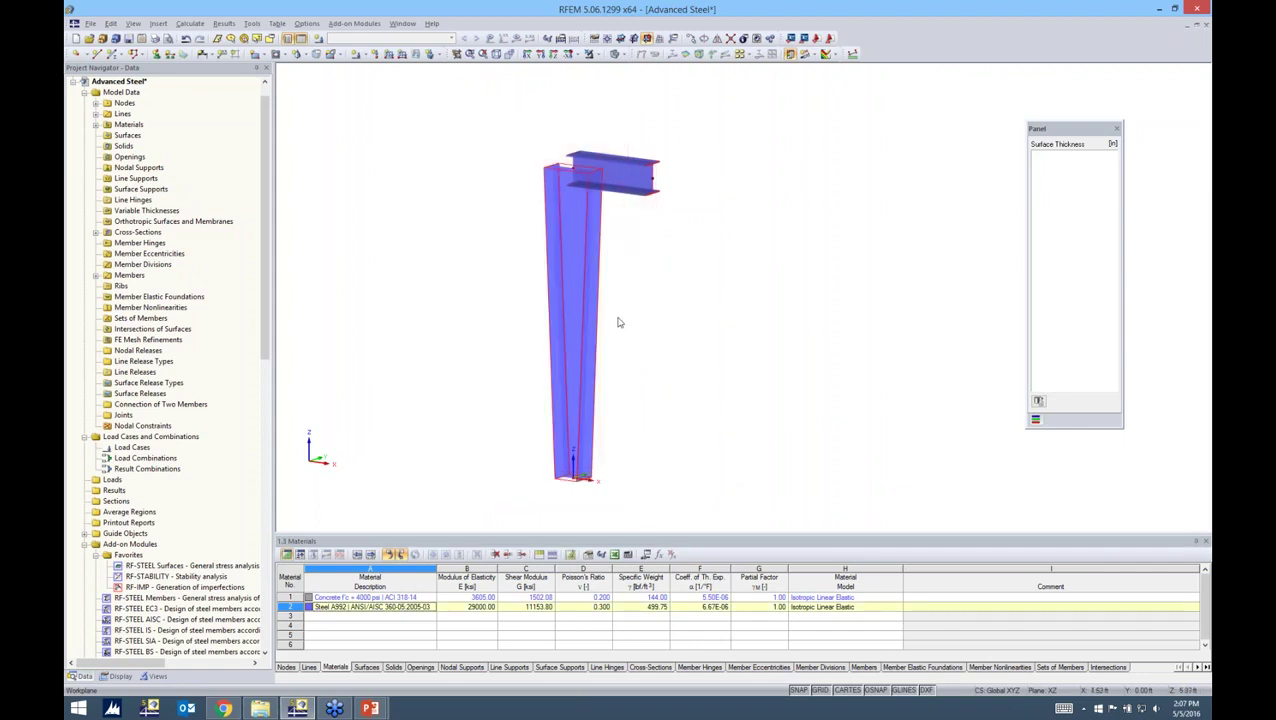
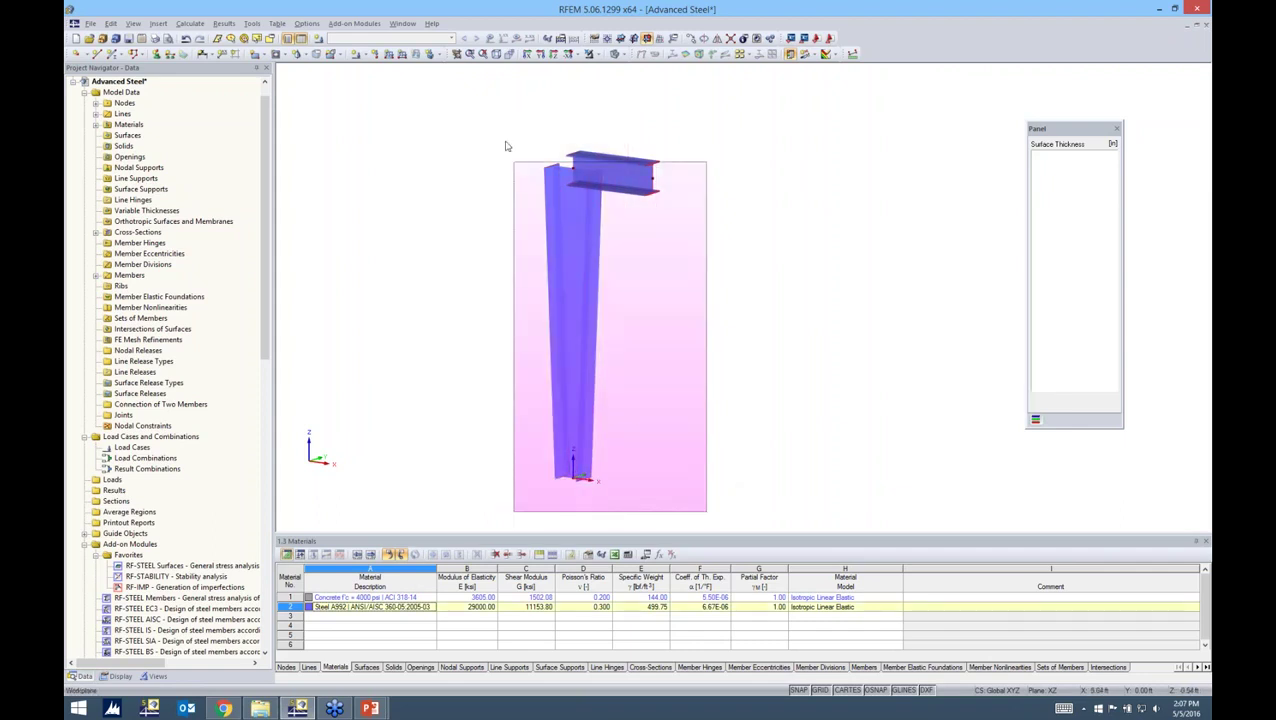
right_click(575, 201)
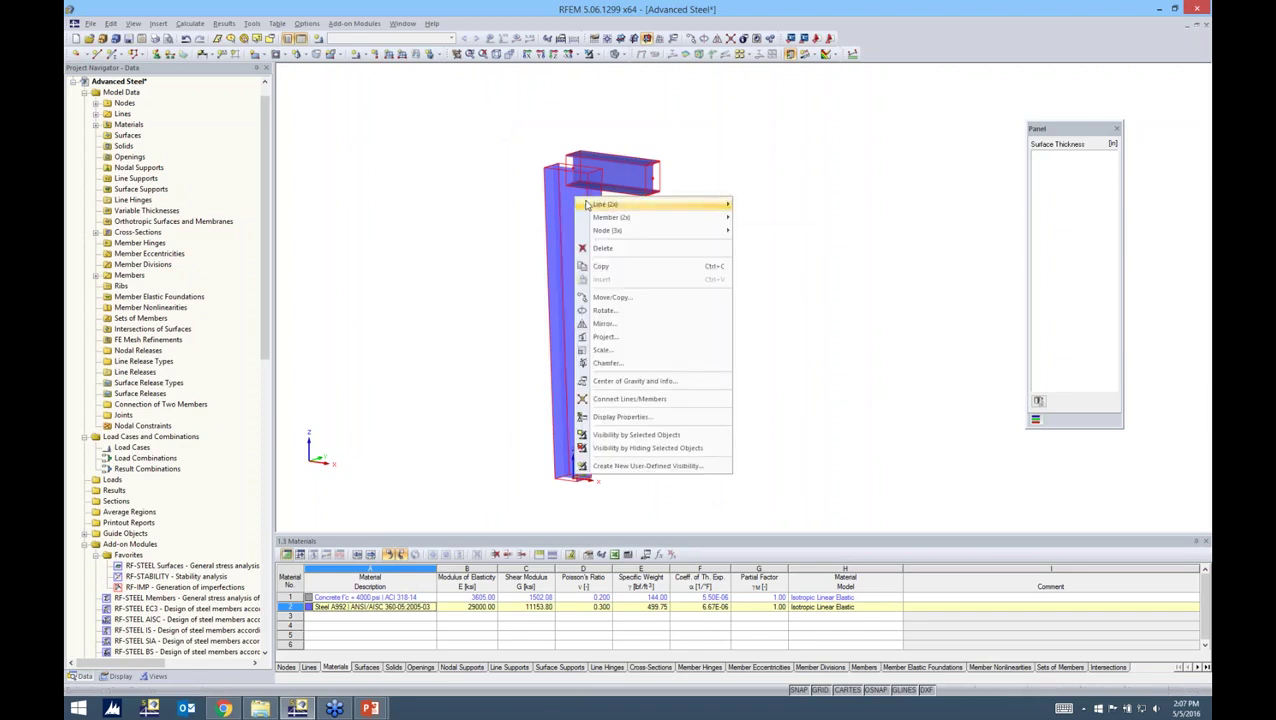
mouse_move(593, 206)
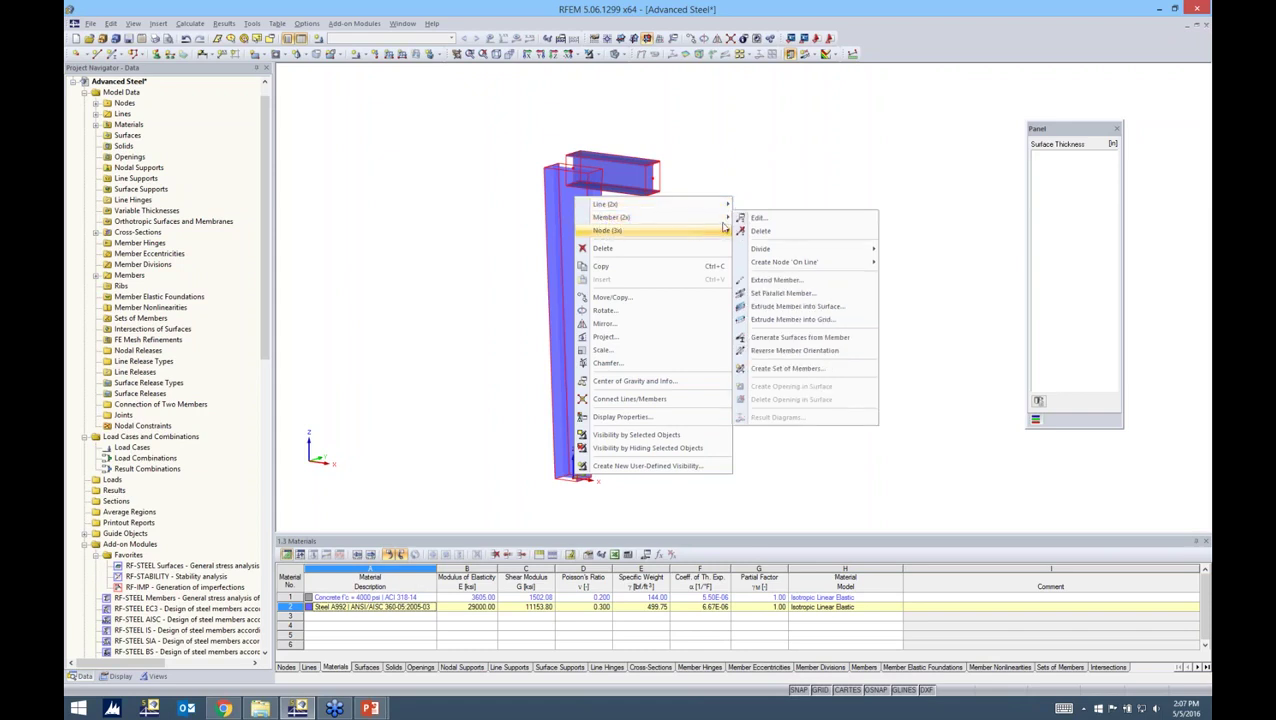
left_click(762, 339)
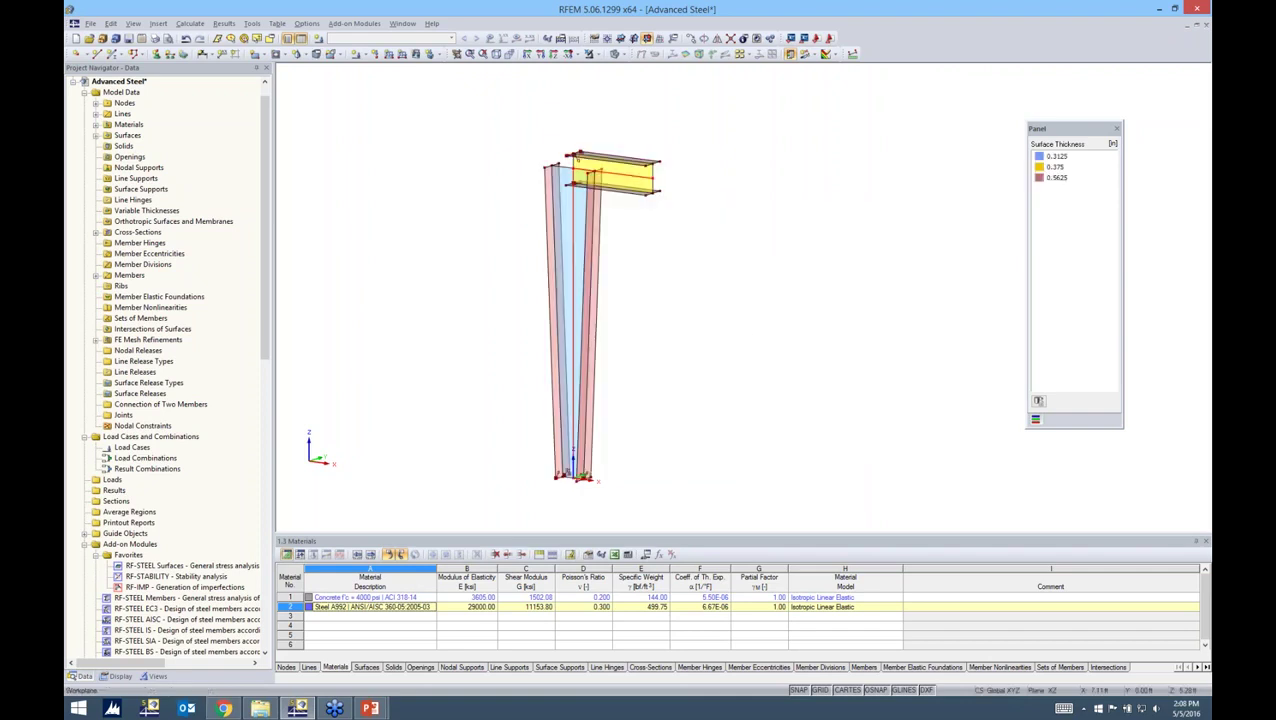
Step: Inspect the material and thickness settings of the beam's web surface without changing them
middle_click_drag(724, 267, 678, 282, "ctrl")
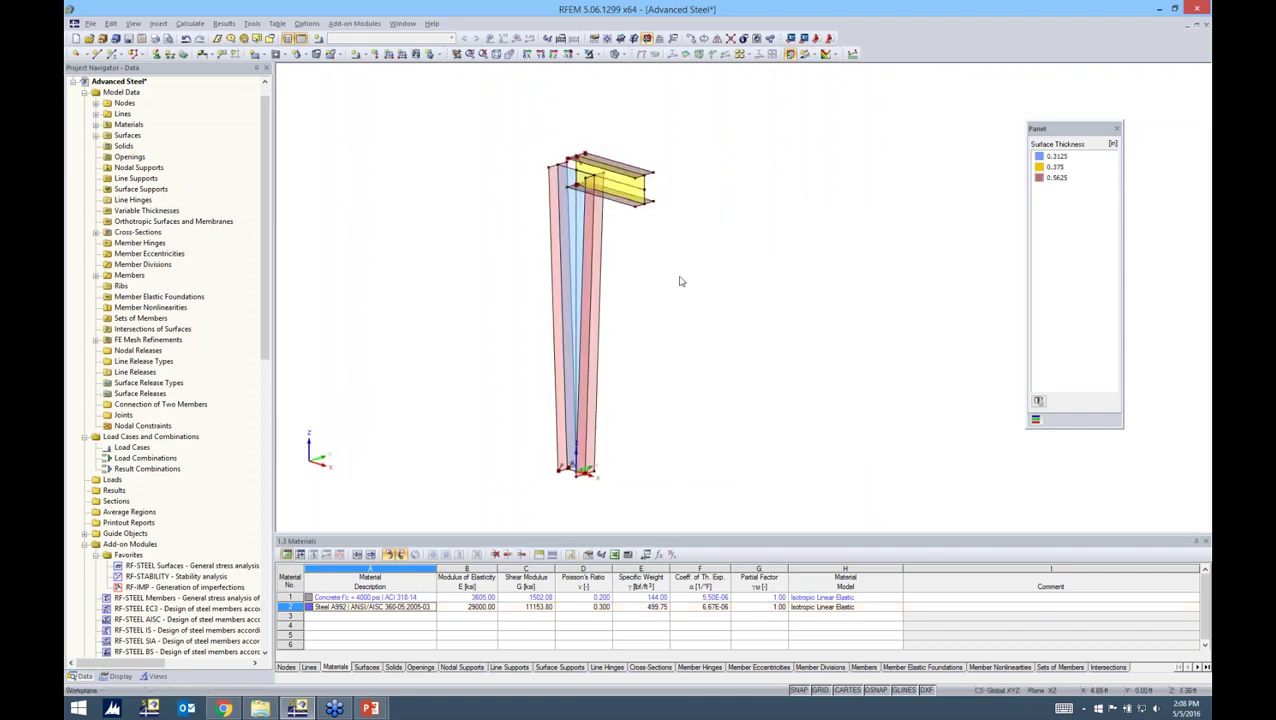
scroll(676, 281, "up", 2)
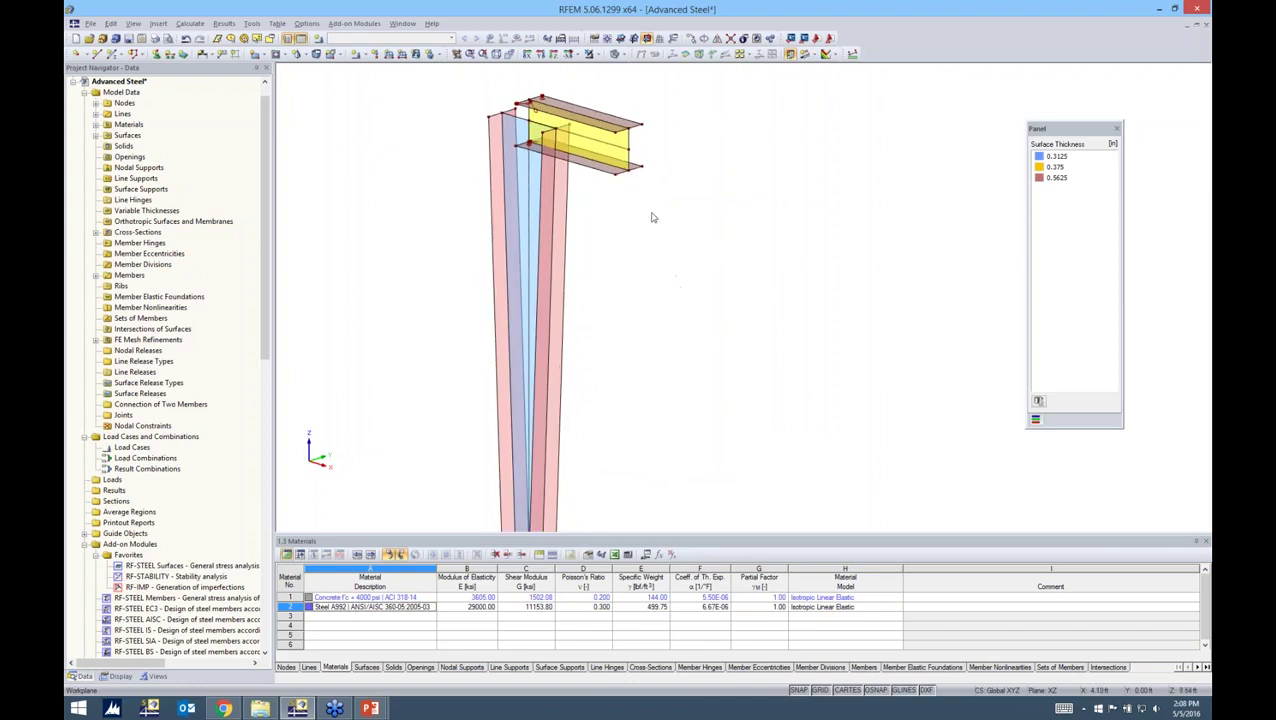
middle_click_drag(649, 213, 661, 289, "ctrl")
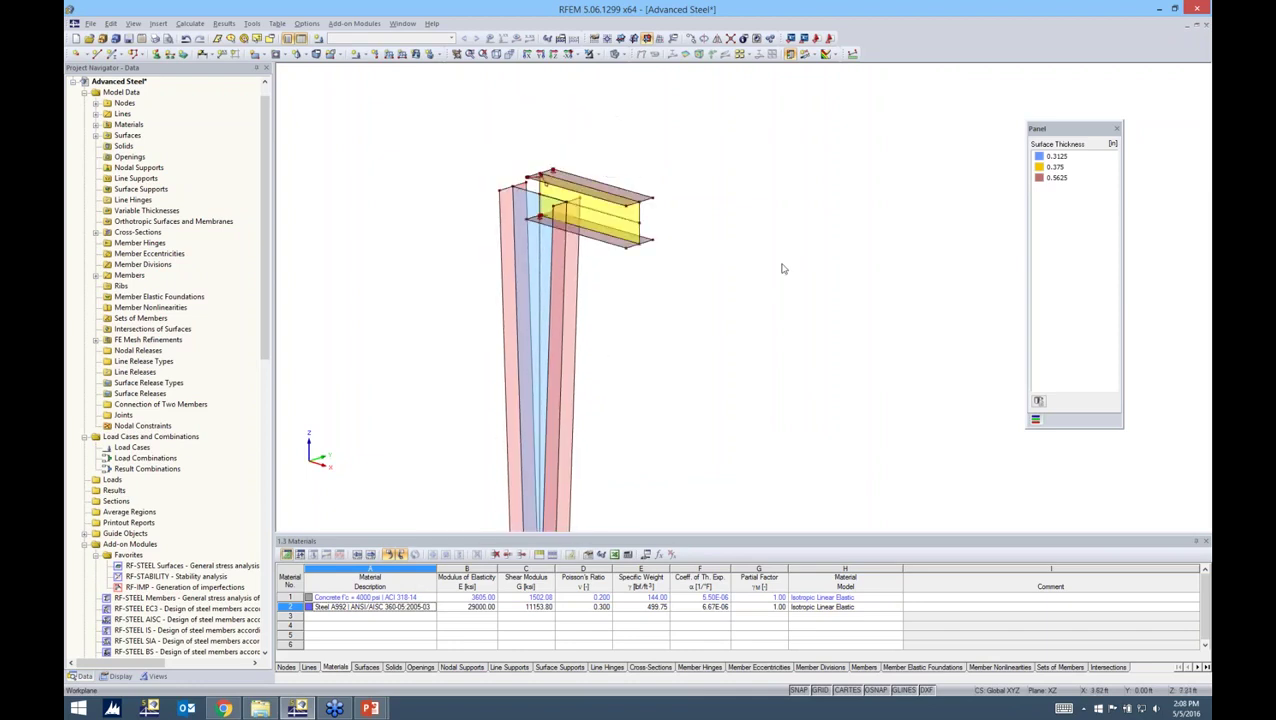
middle_click_drag(634, 253, 620, 231, "ctrl")
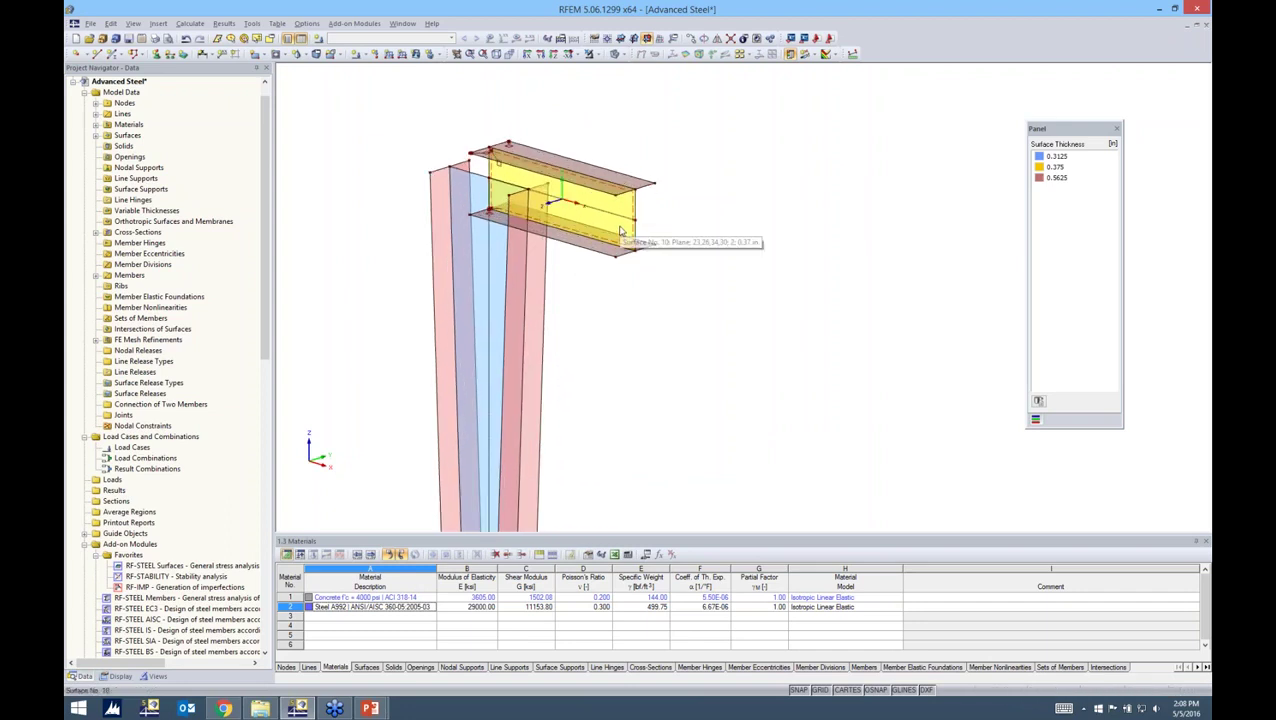
double_click(620, 231)
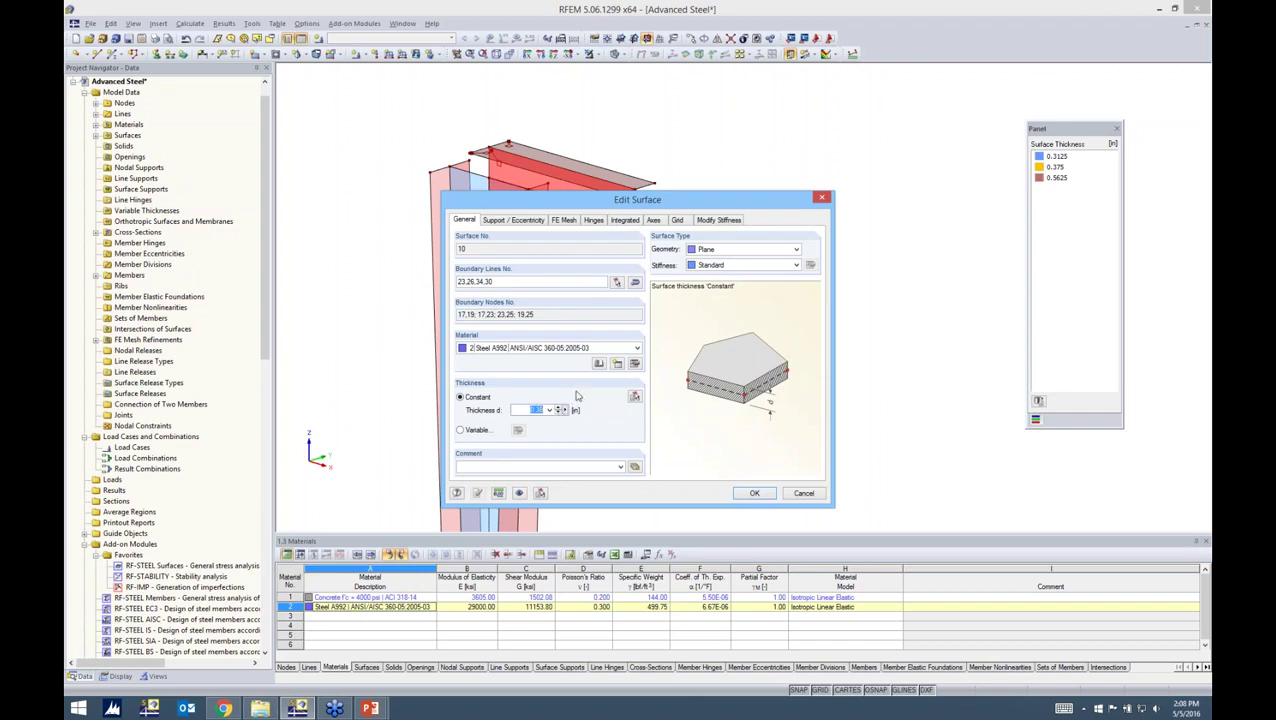
left_click(805, 493)
Step: Delete the FE mesh refinement assigned to surfaces 1-10
middle_click_drag(604, 319, 600, 285, "ctrl")
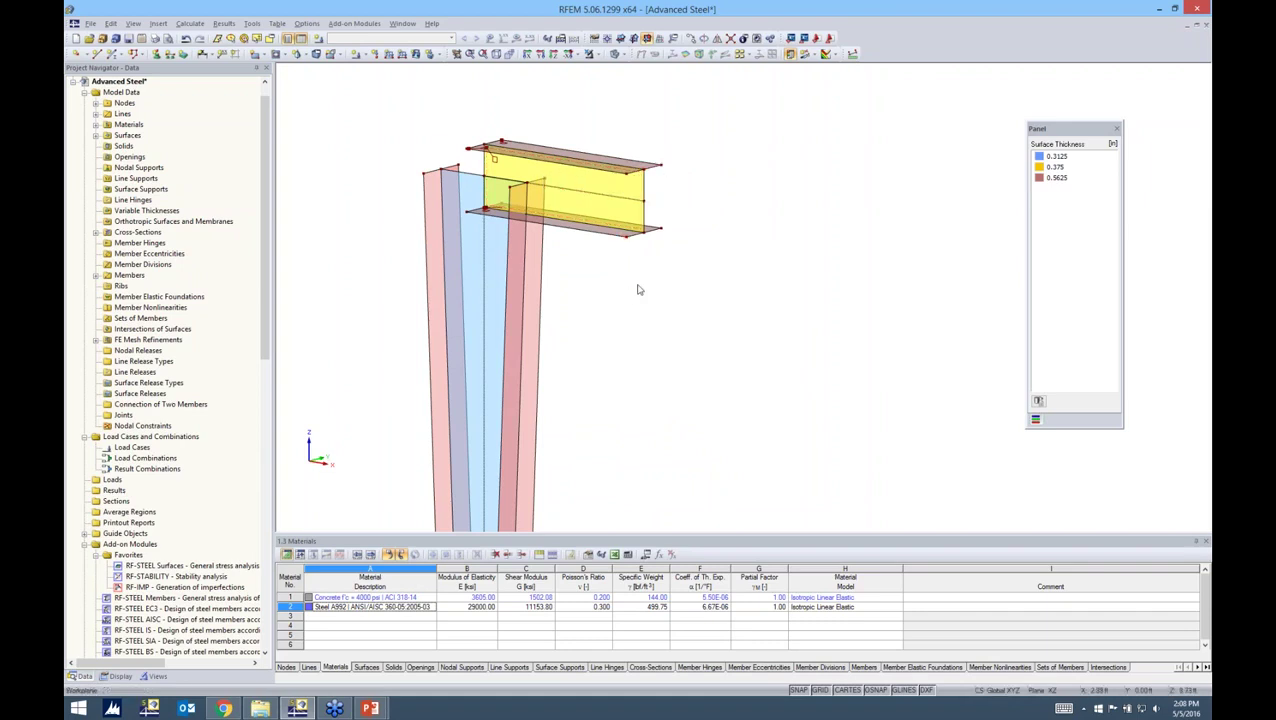
middle_click_drag(638, 289, 726, 199, "ctrl")
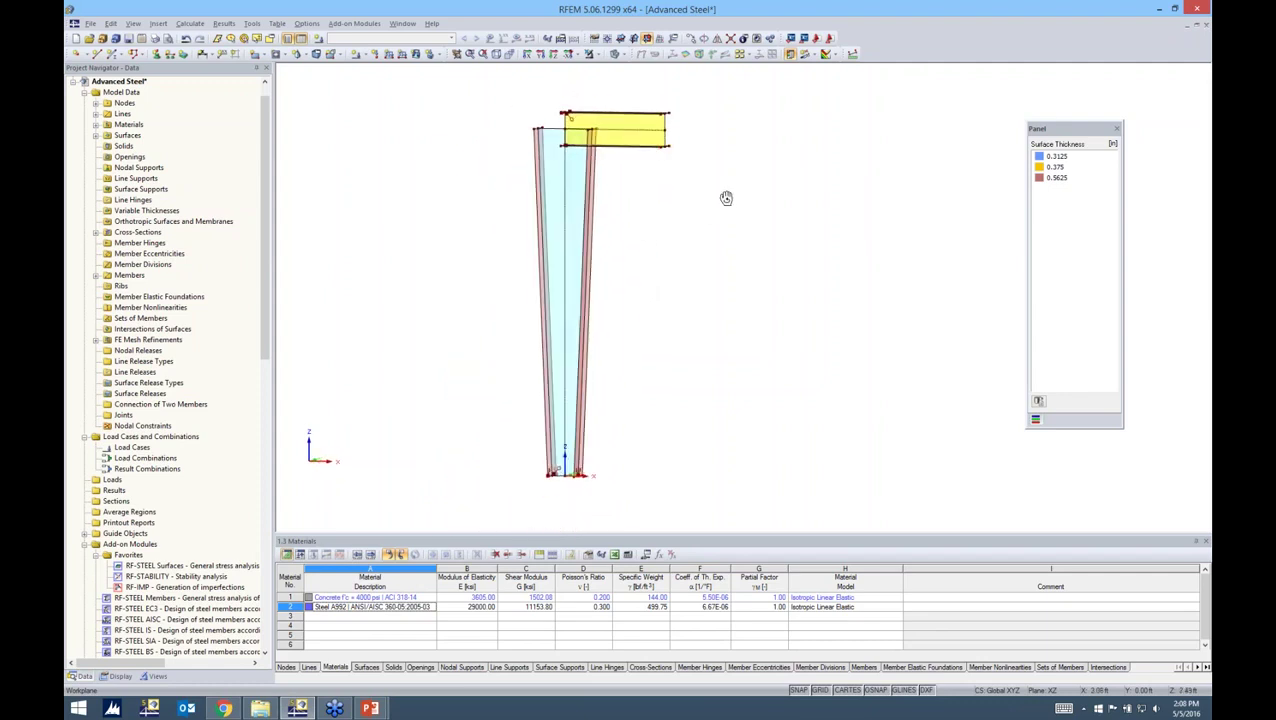
middle_click_drag(645, 257, 588, 297)
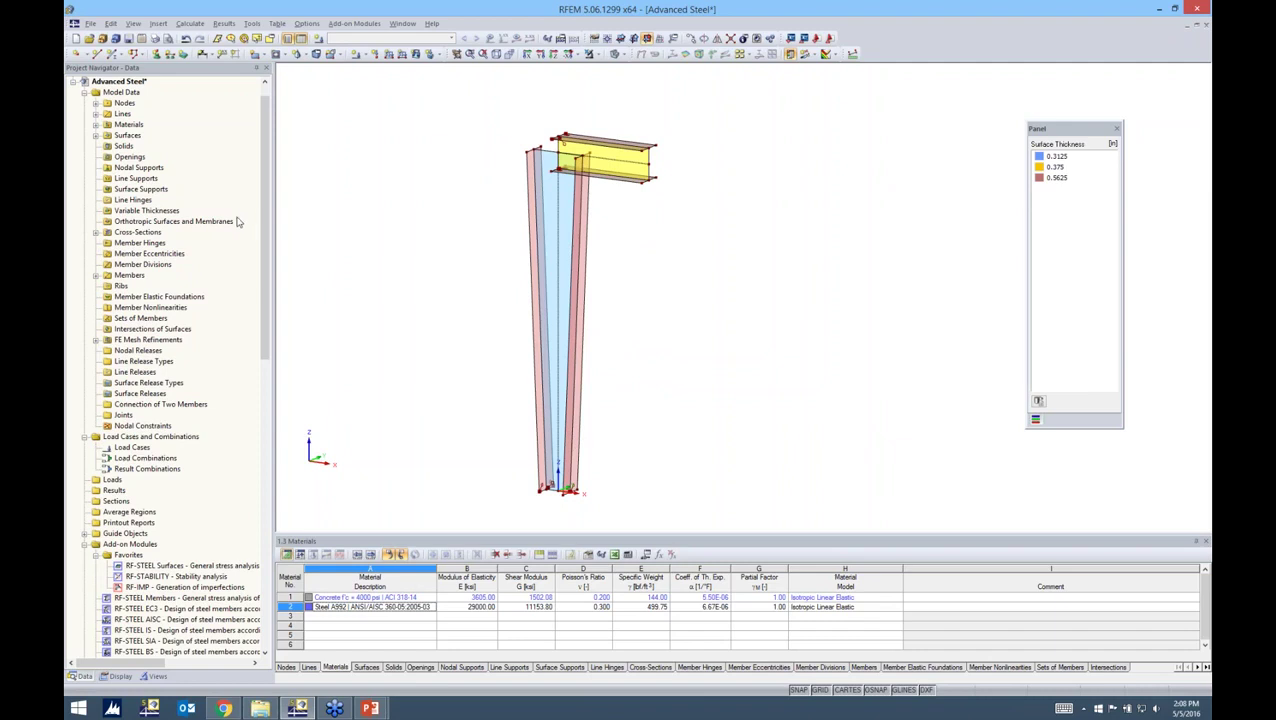
left_click(97, 341)
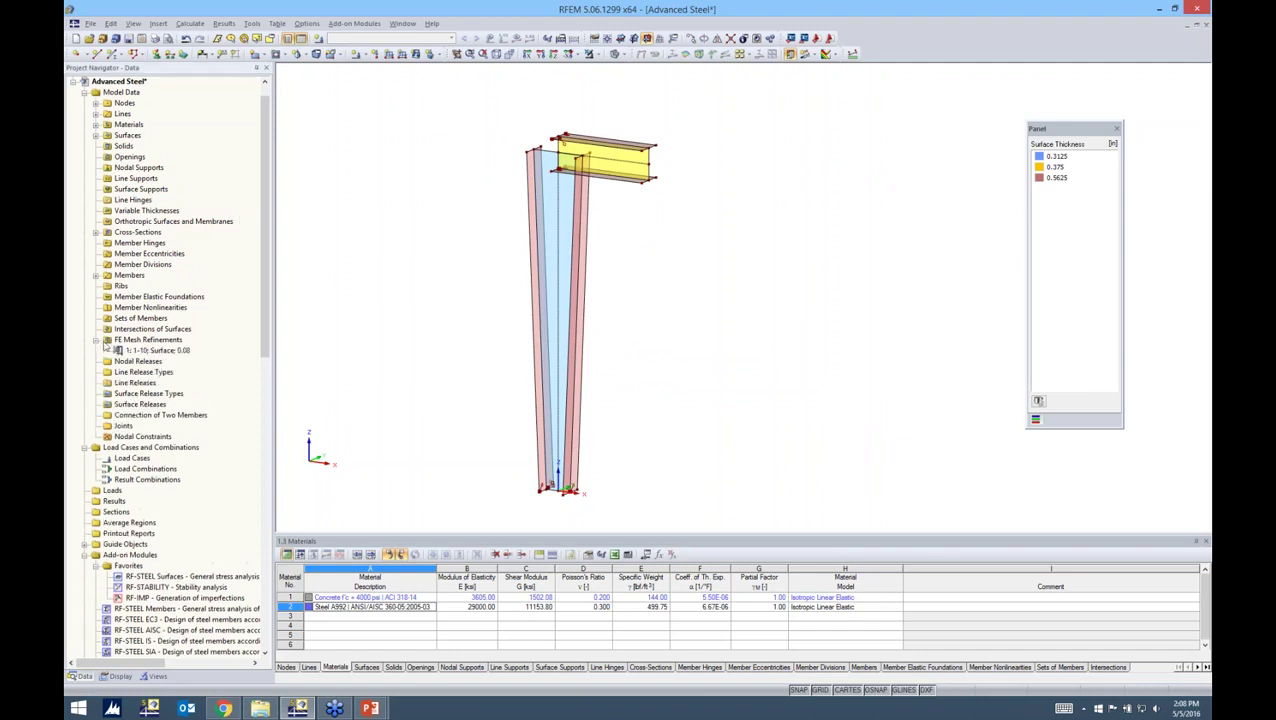
left_click(155, 350)
left_click(97, 341)
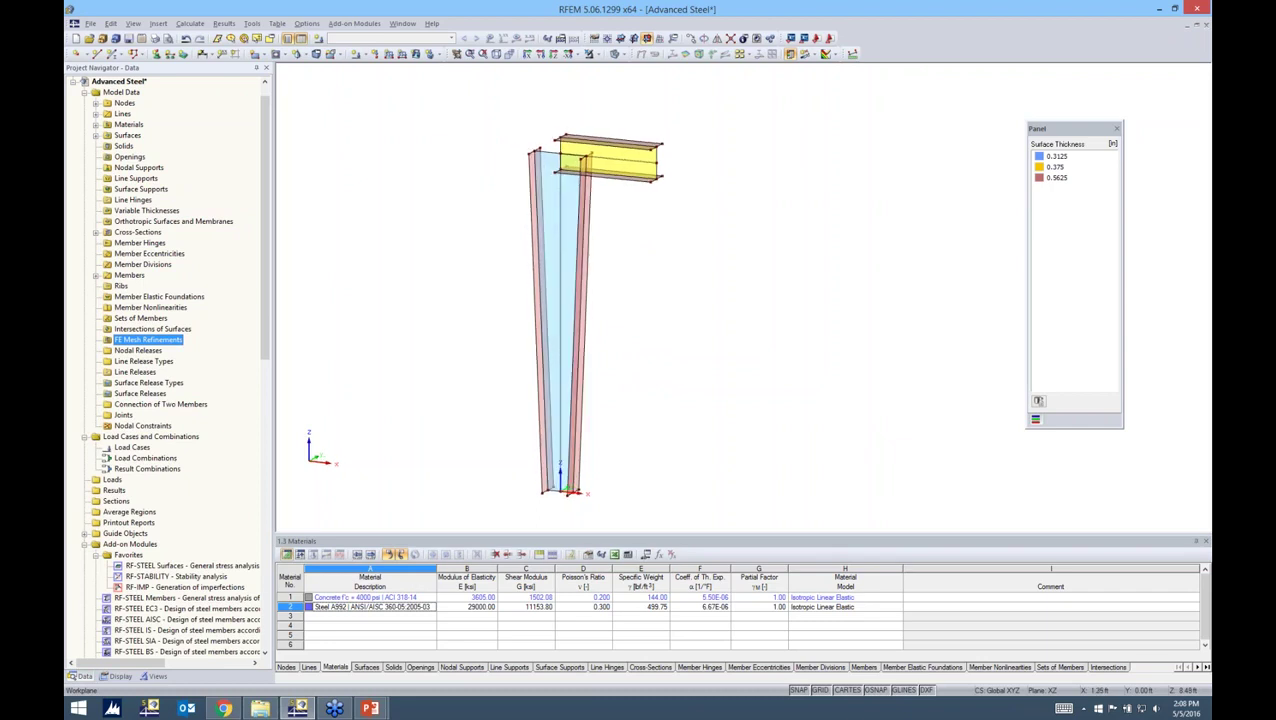
Step: Keep the column's centerline member type as Null and remove the leftover column and beam centerline members
scroll(590, 220, "up", 3)
scroll(670, 237, "down", 2)
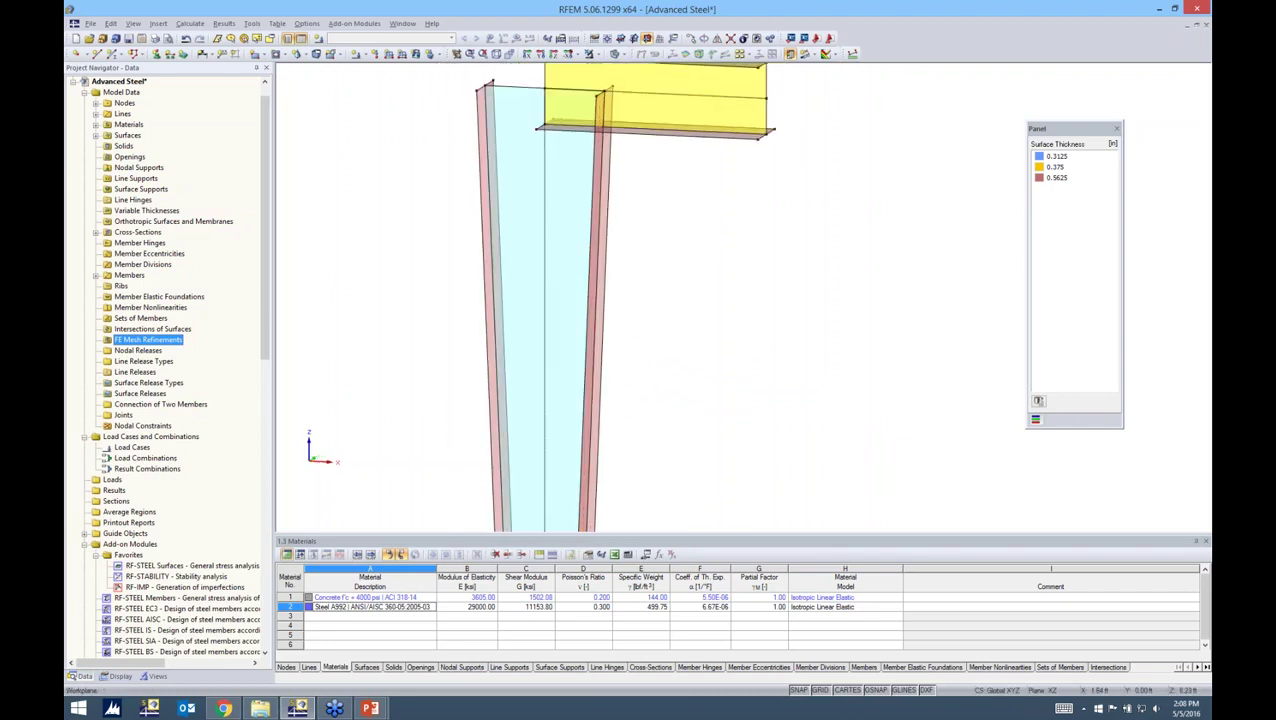
double_click(551, 270)
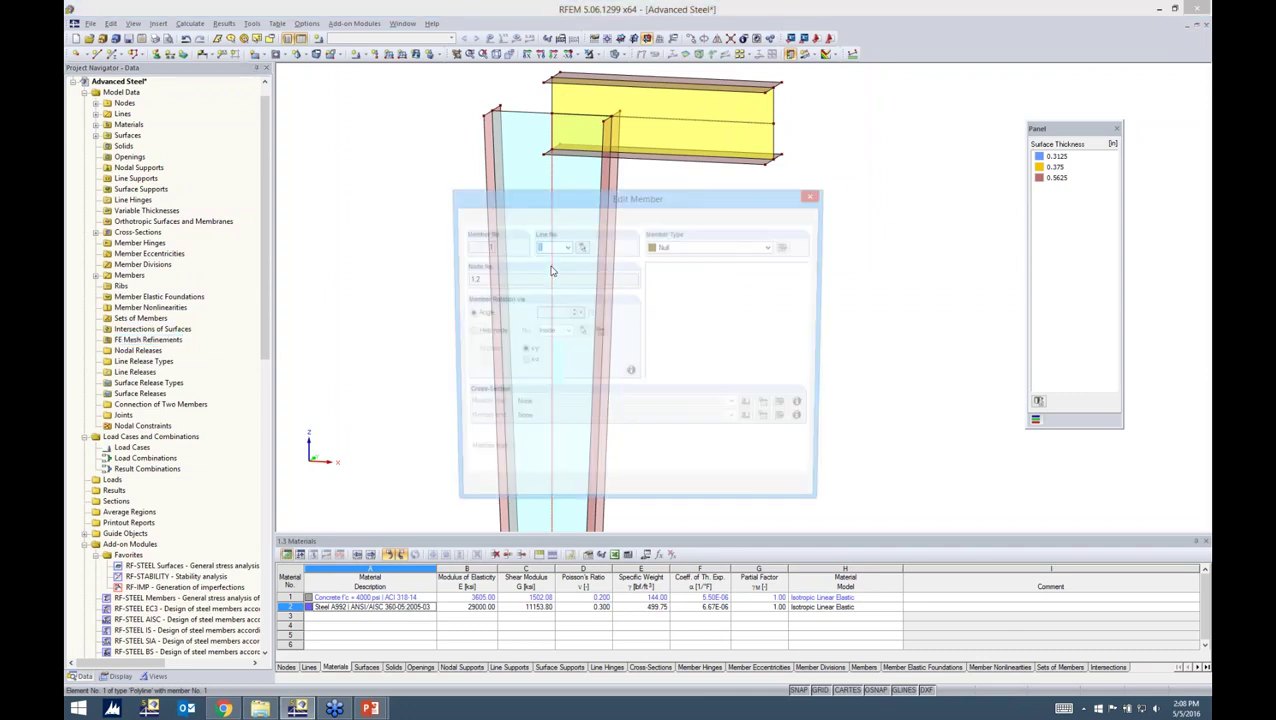
left_click(679, 248)
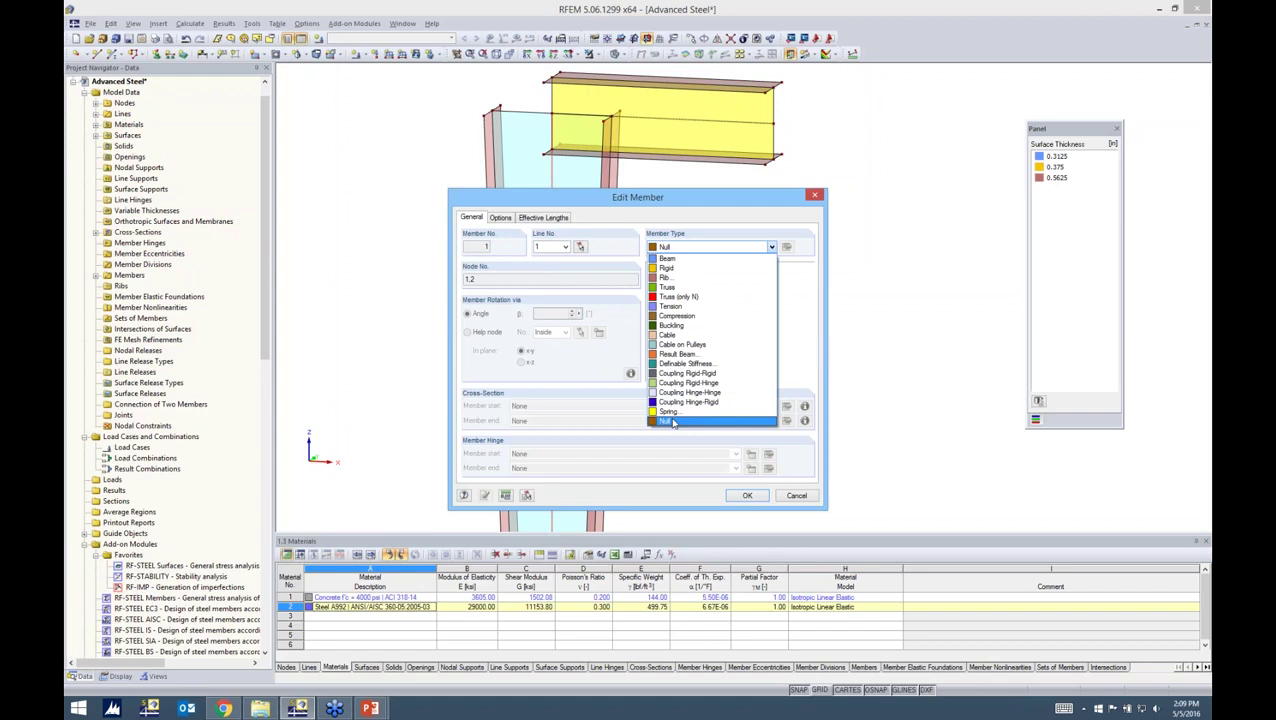
left_click(673, 423)
left_click(745, 496)
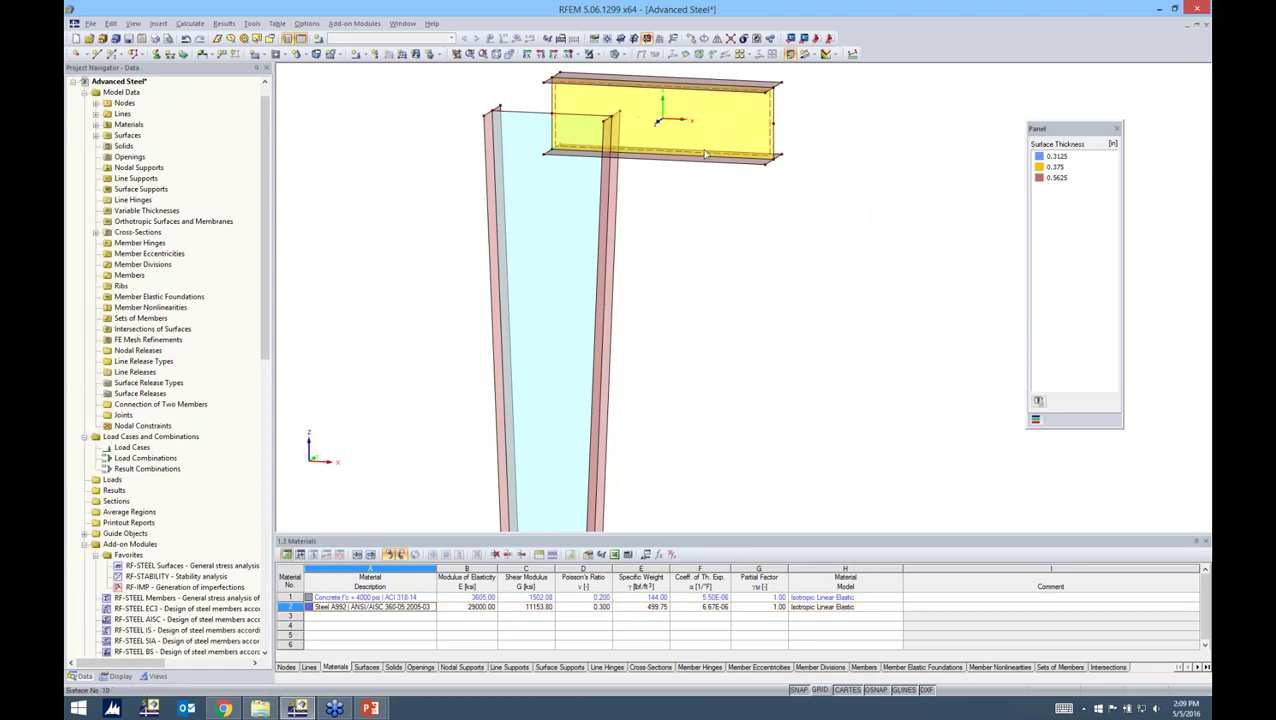
Step: Select all beam surfaces and move them so the beam's upper web corner snaps to the column's top node on the adjoining flange
middle_click_drag(702, 149, 632, 254, "ctrl")
left_click_drag(771, 296, 657, 148)
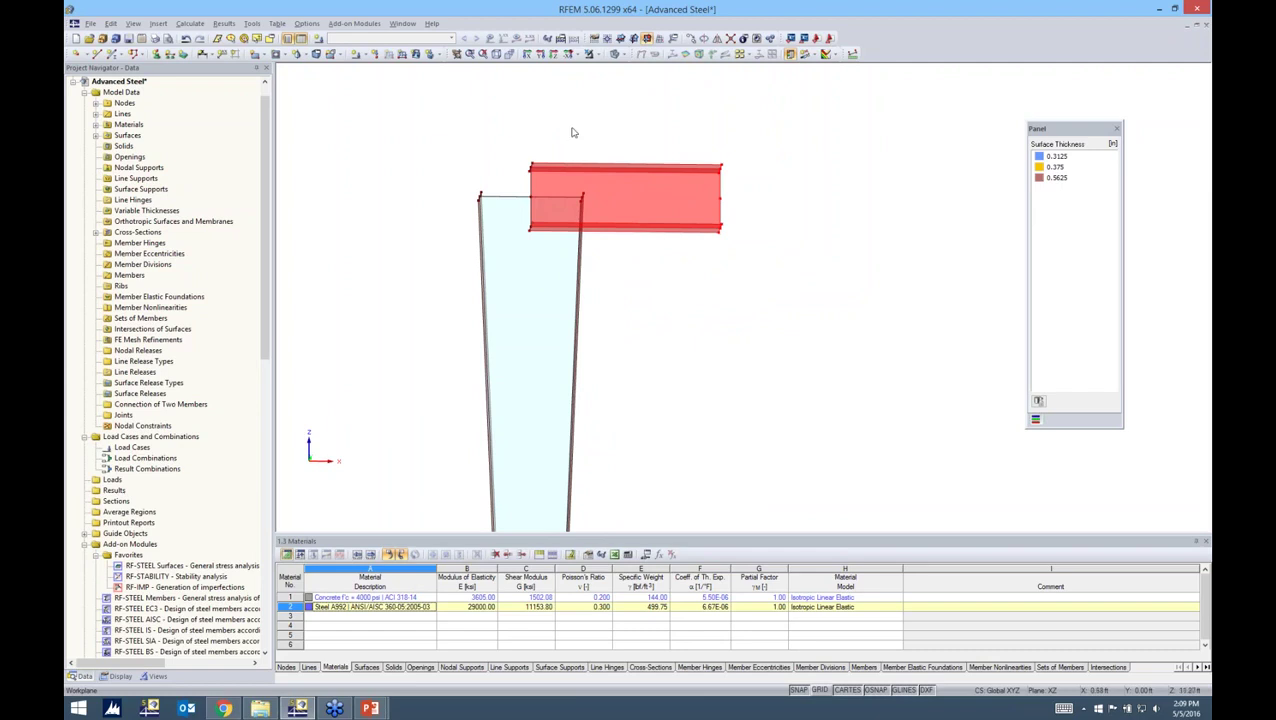
left_click_drag(510, 135, 566, 261)
middle_click_drag(800, 194, 770, 205, "ctrl")
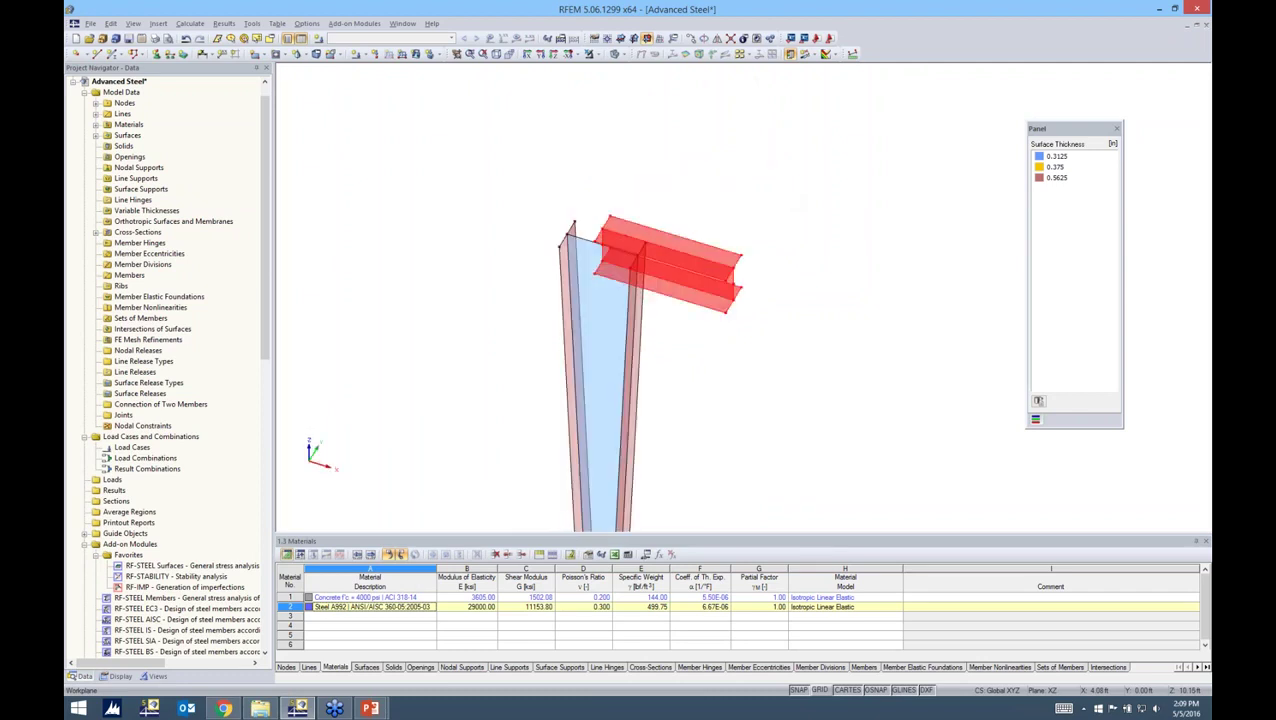
scroll(712, 322, "up", 3)
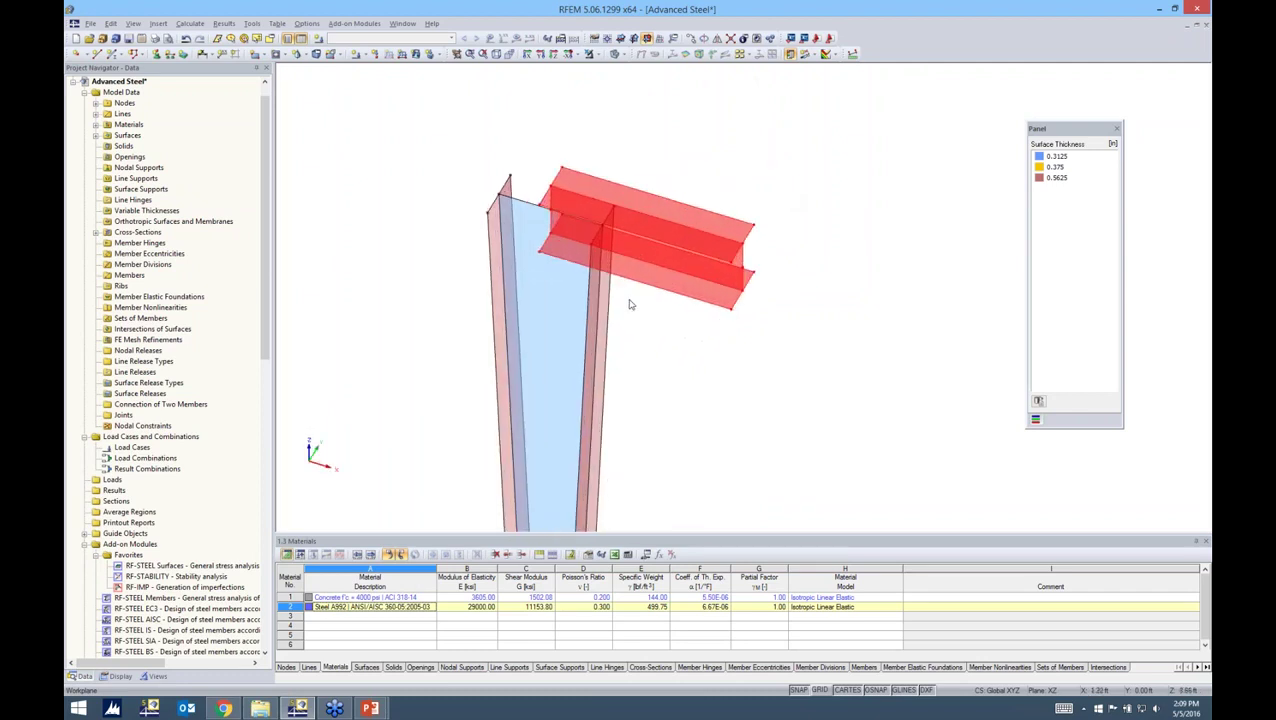
middle_click_drag(505, 208, 612, 327, "ctrl")
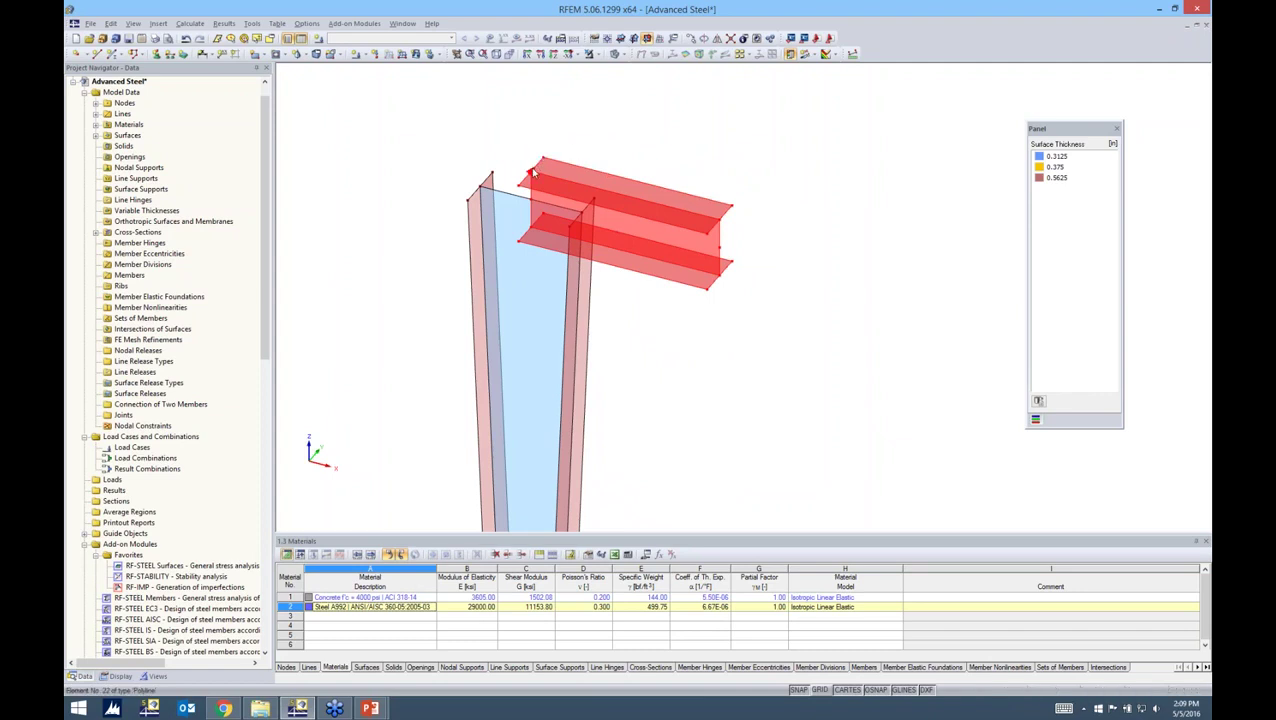
scroll(533, 177, "up", 2)
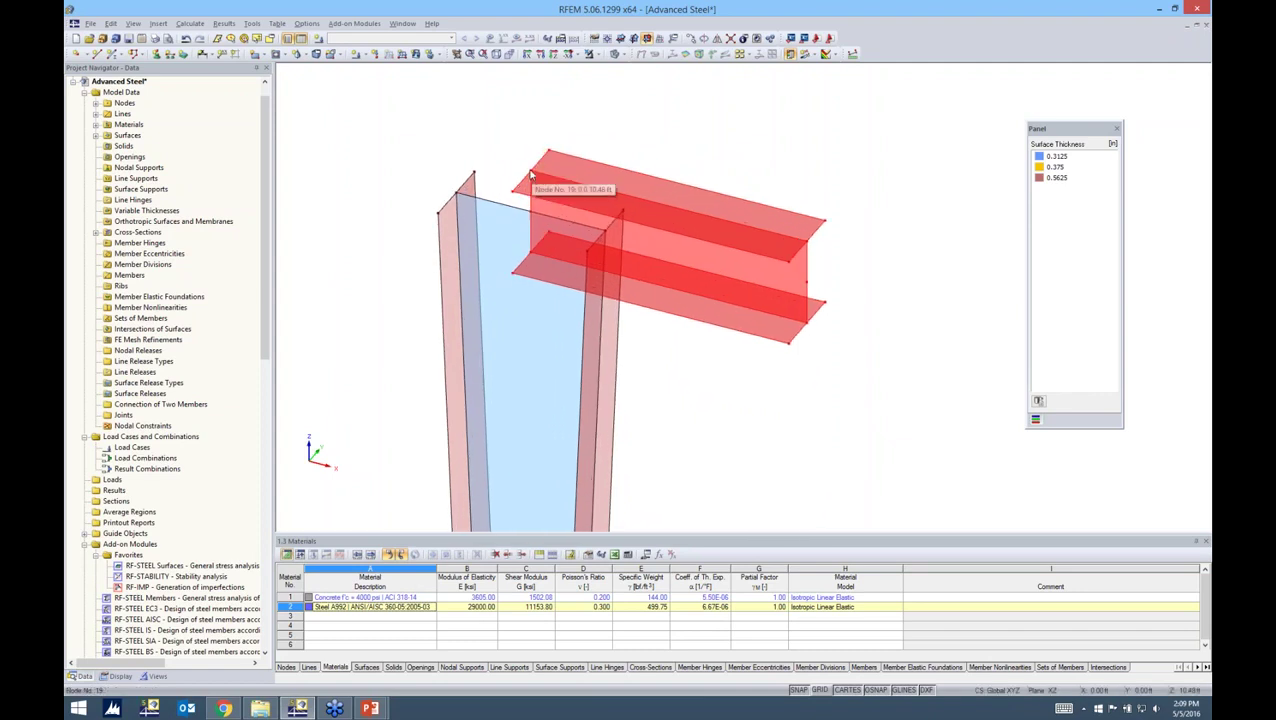
left_click_drag(531, 176, 612, 232)
middle_click_drag(760, 200, 817, 145, "ctrl")
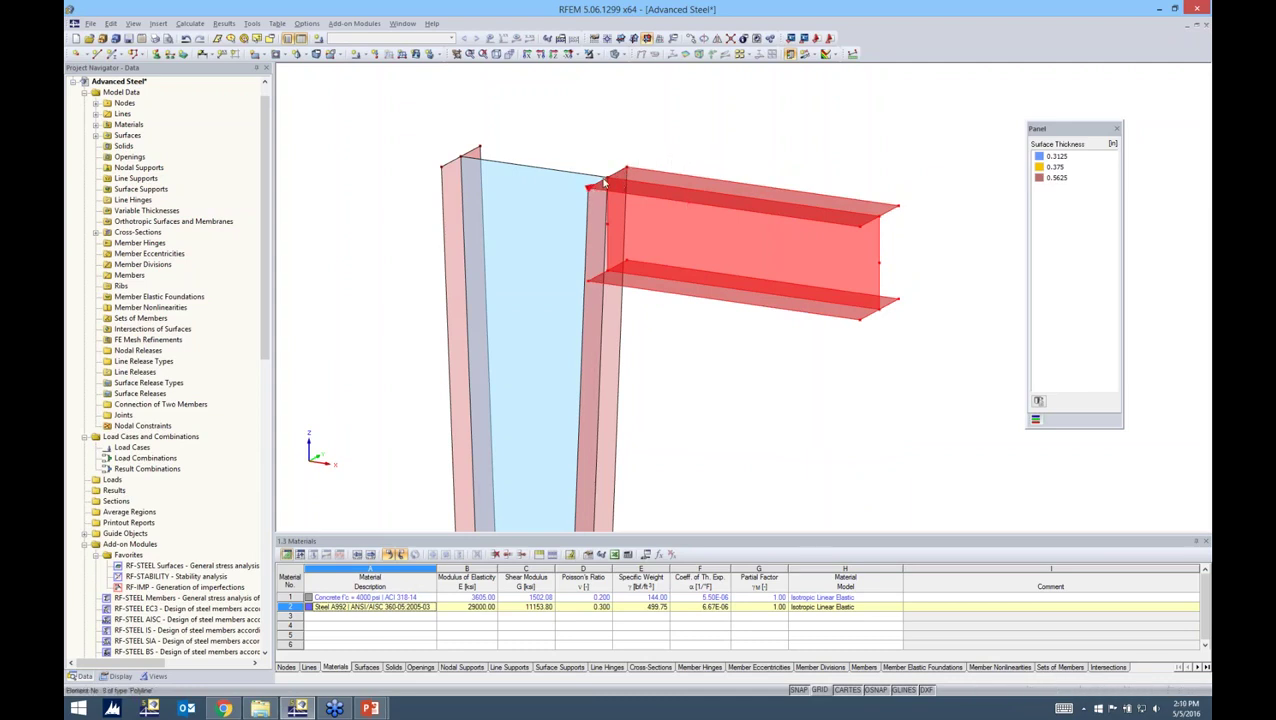
left_click(675, 339)
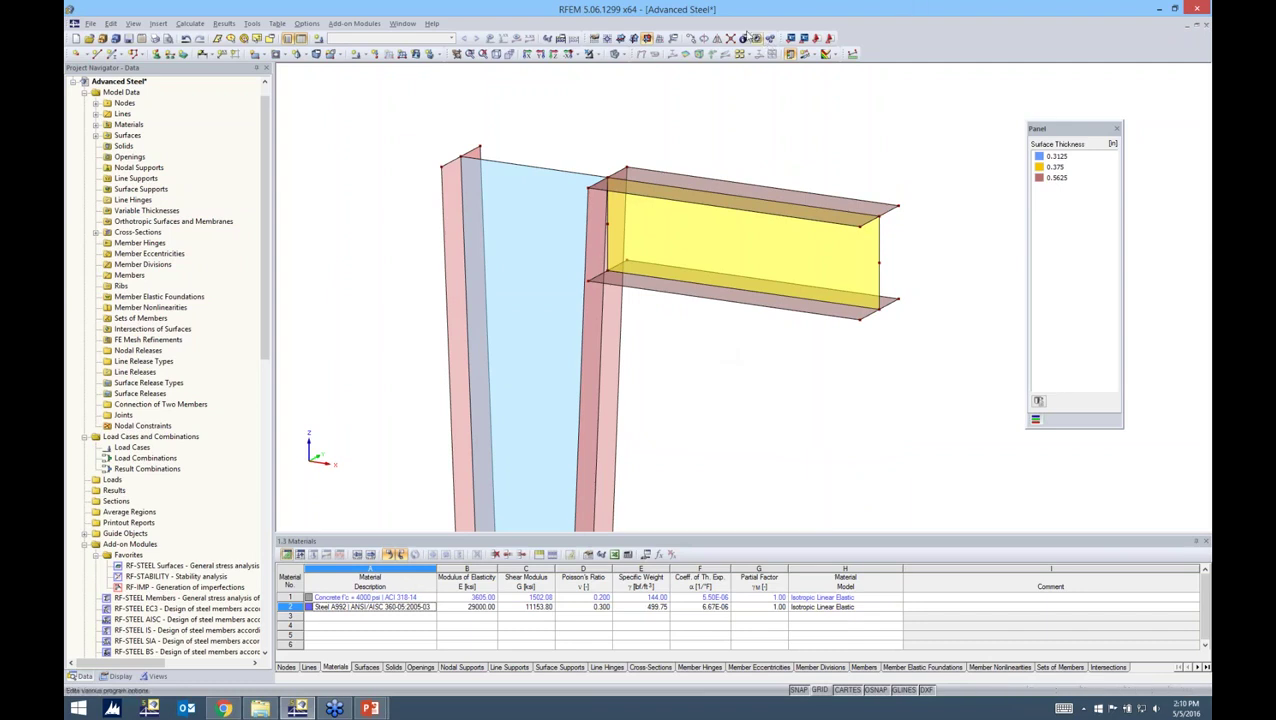
Step: Create nodes of type 'On Line' on the three vertical lines of the beam-side column flange, 1.5 ft from the line end
key("F2")
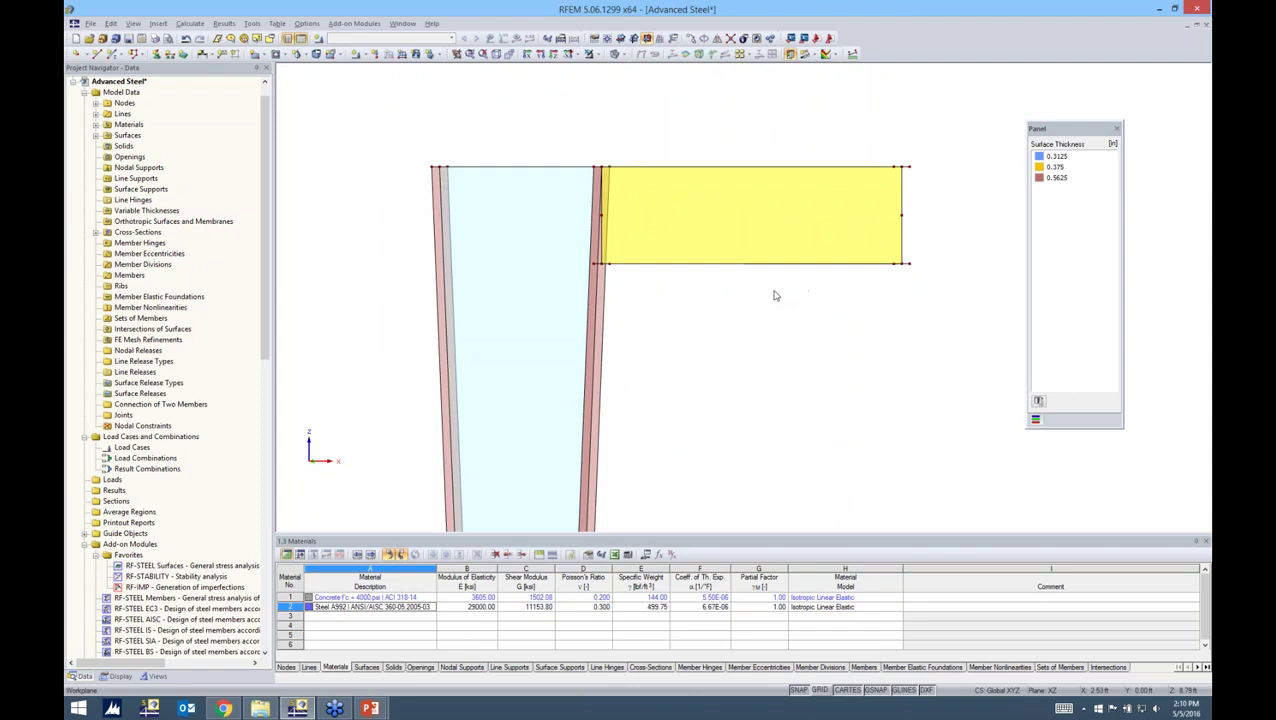
scroll(770, 300, "down", 1)
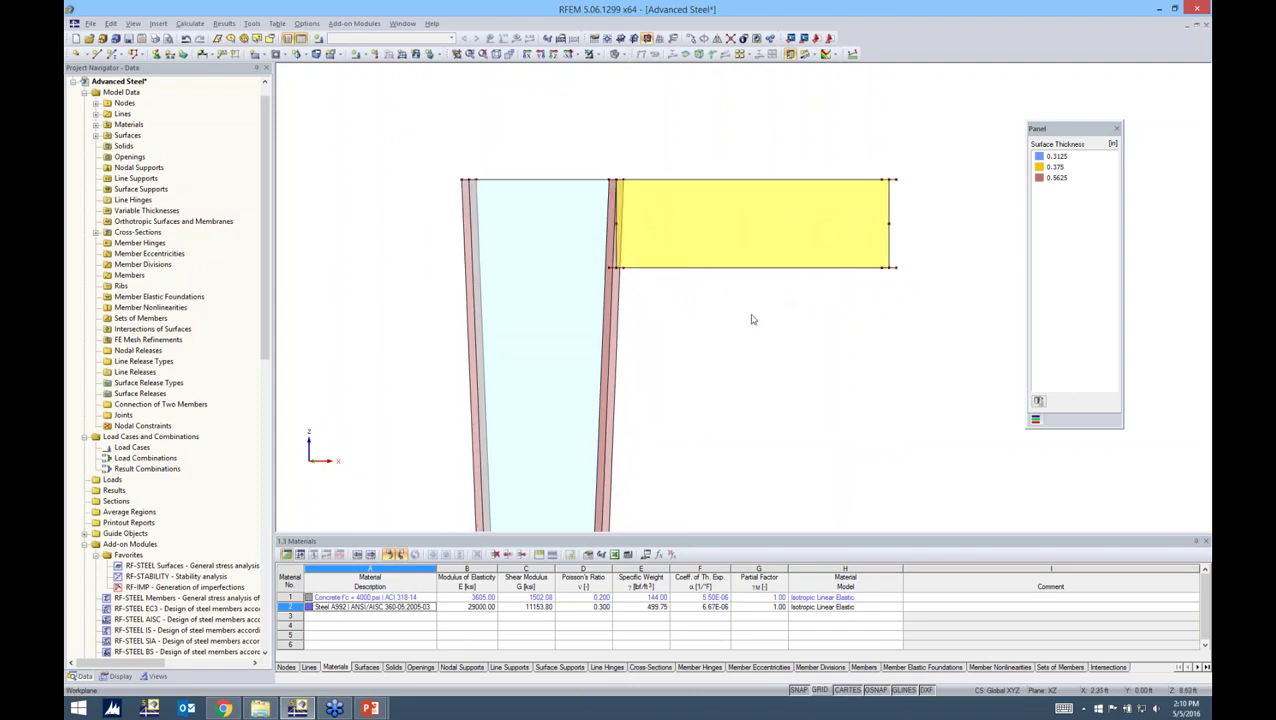
scroll(750, 318, "down", 1)
middle_click_drag(750, 318, 717, 347, "ctrl")
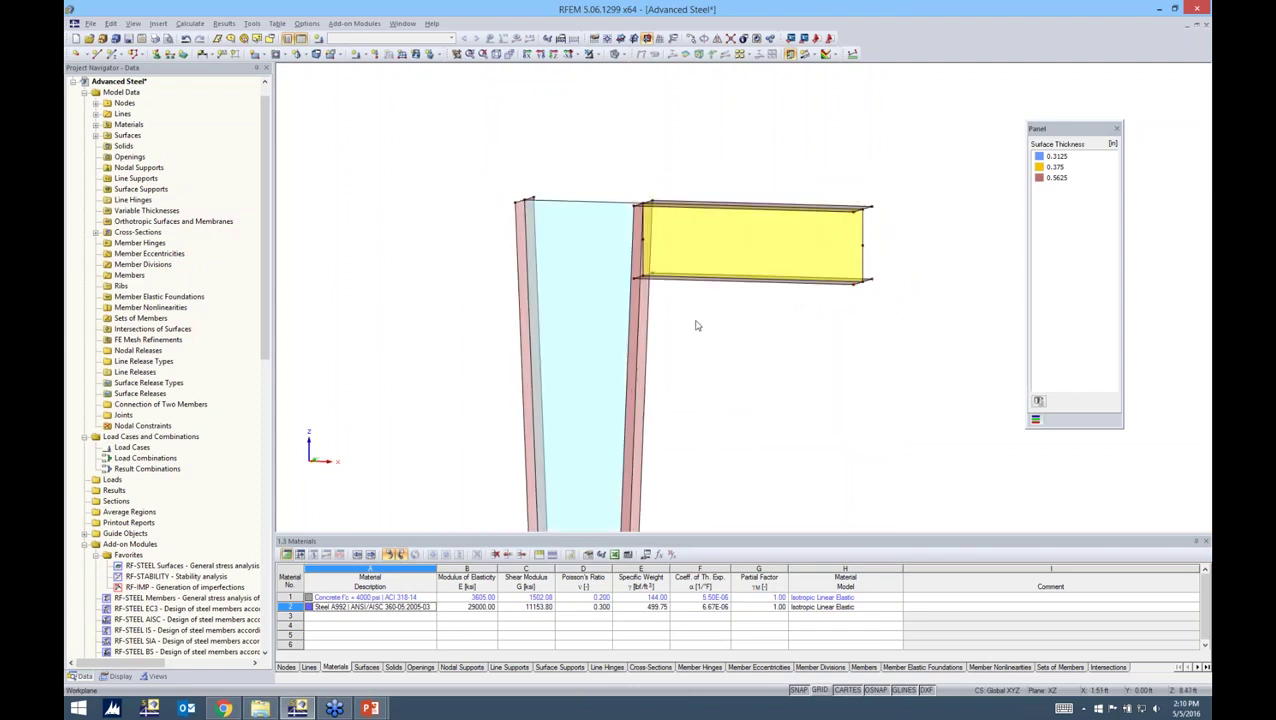
middle_click_drag(731, 242, 600, 258)
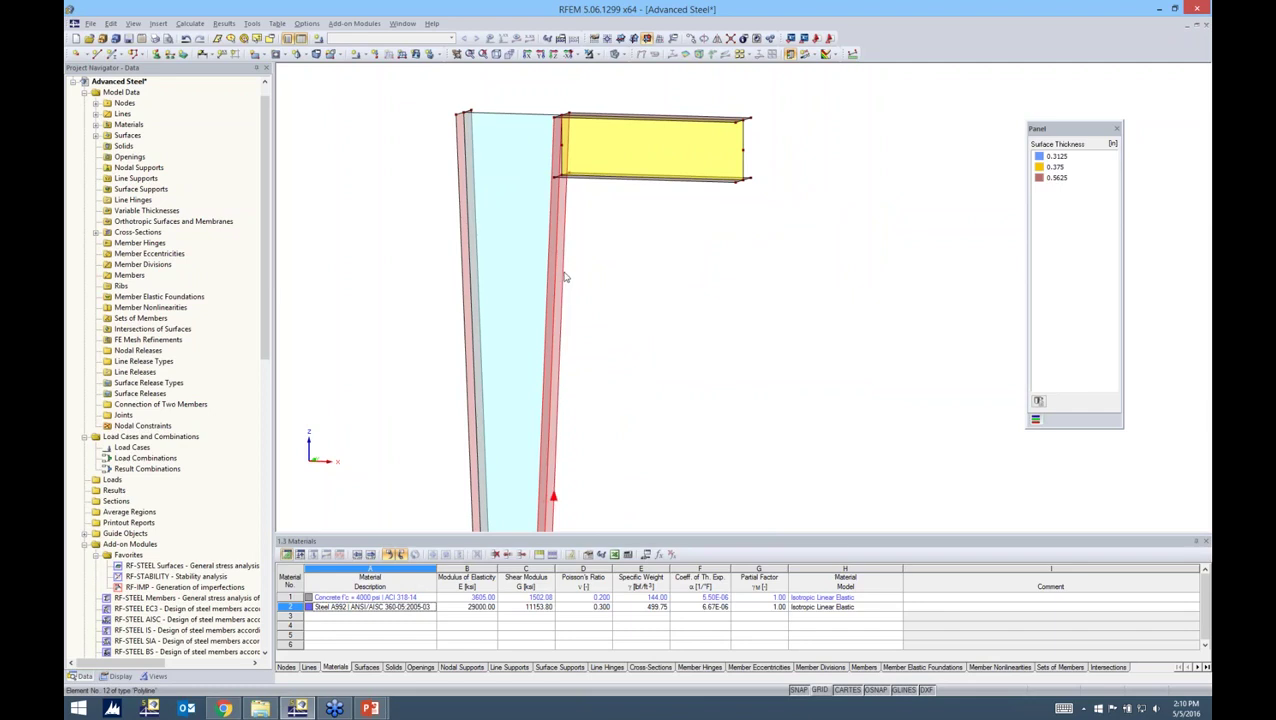
right_click(565, 277)
mouse_move(597, 340)
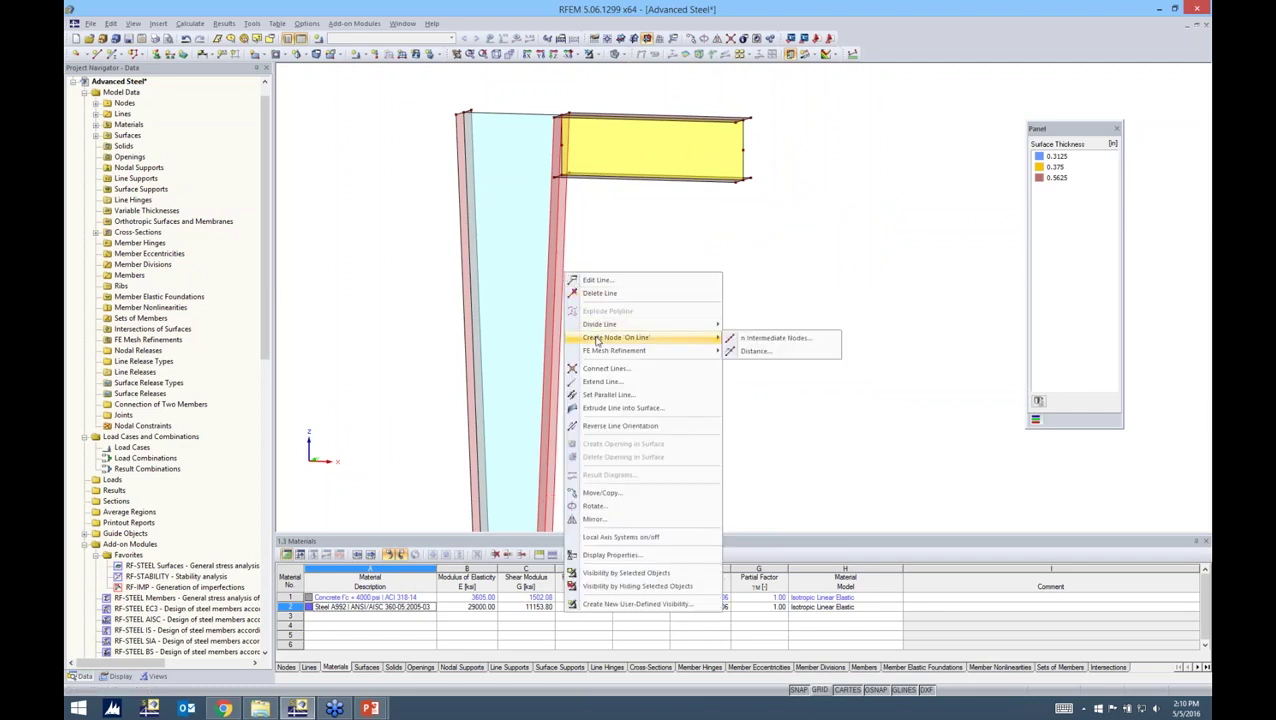
left_click(756, 349)
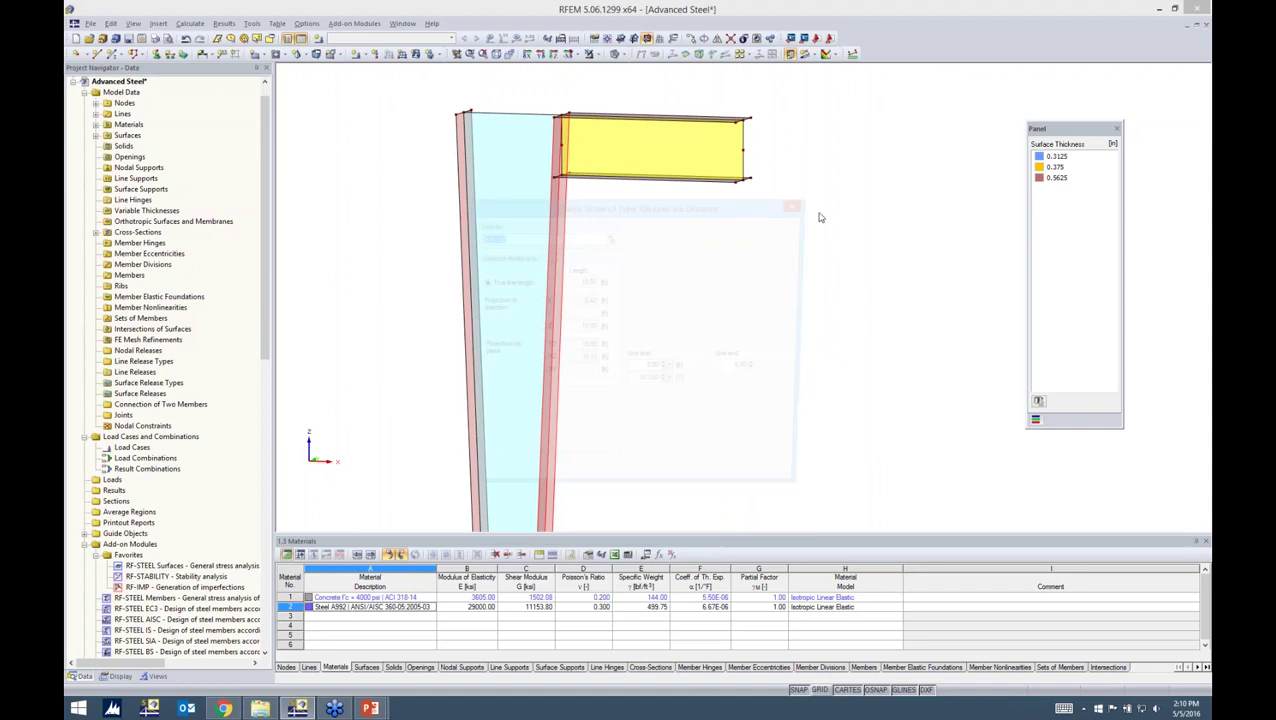
left_click_drag(699, 210, 845, 215)
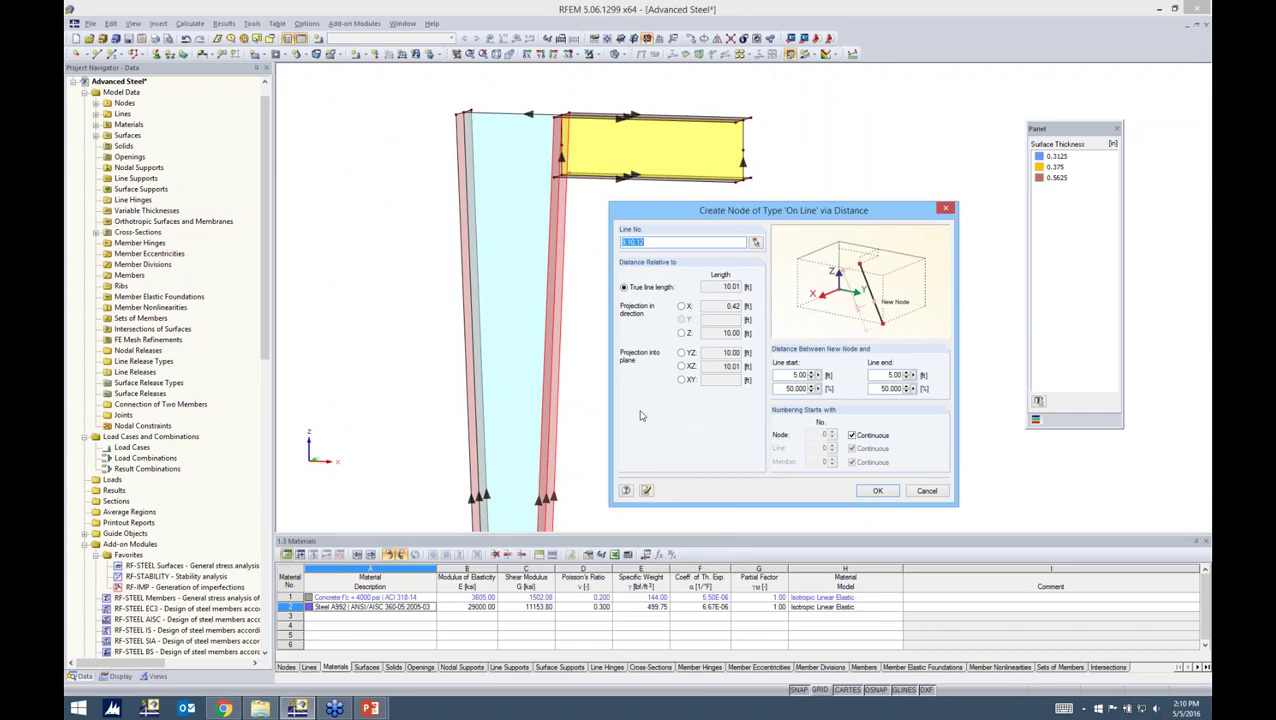
left_click(893, 374)
type("1.5")
key("Return")
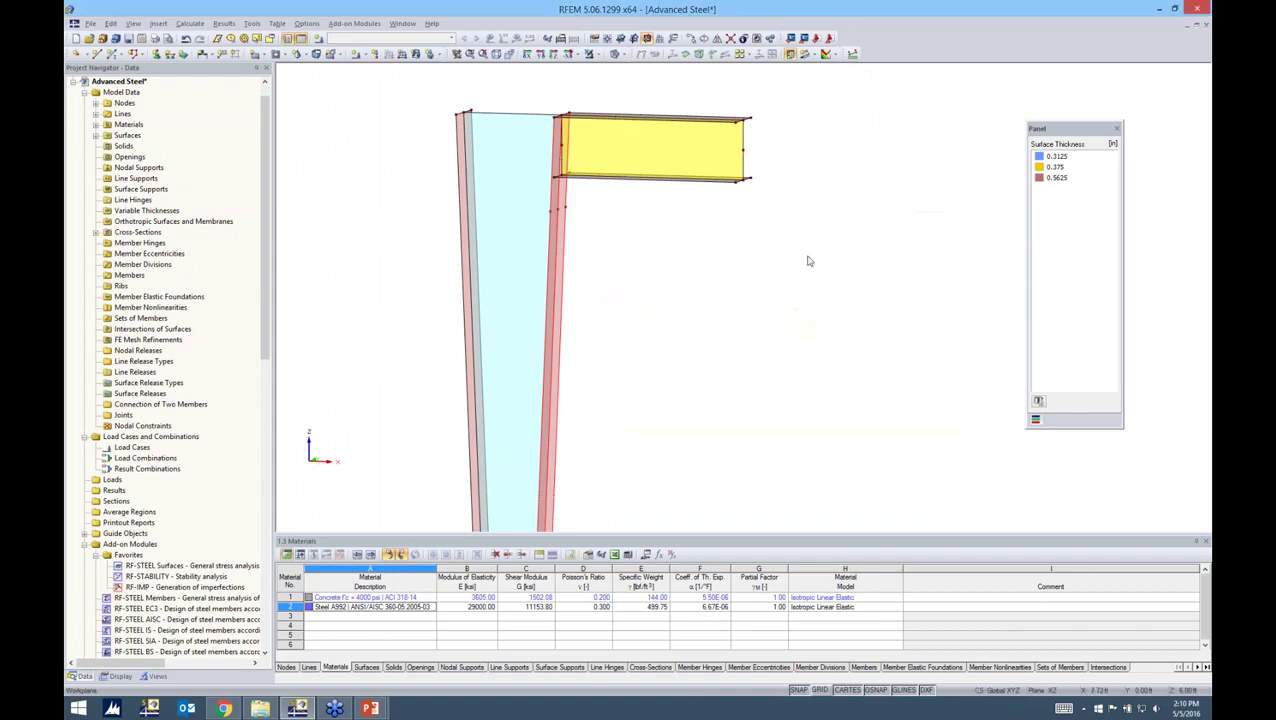
Step: Move the three lower beam end nodes at the column down onto the new flange nodes to form a tapered haunch
scroll(585, 160, "up", 2)
scroll(585, 160, "up", 3)
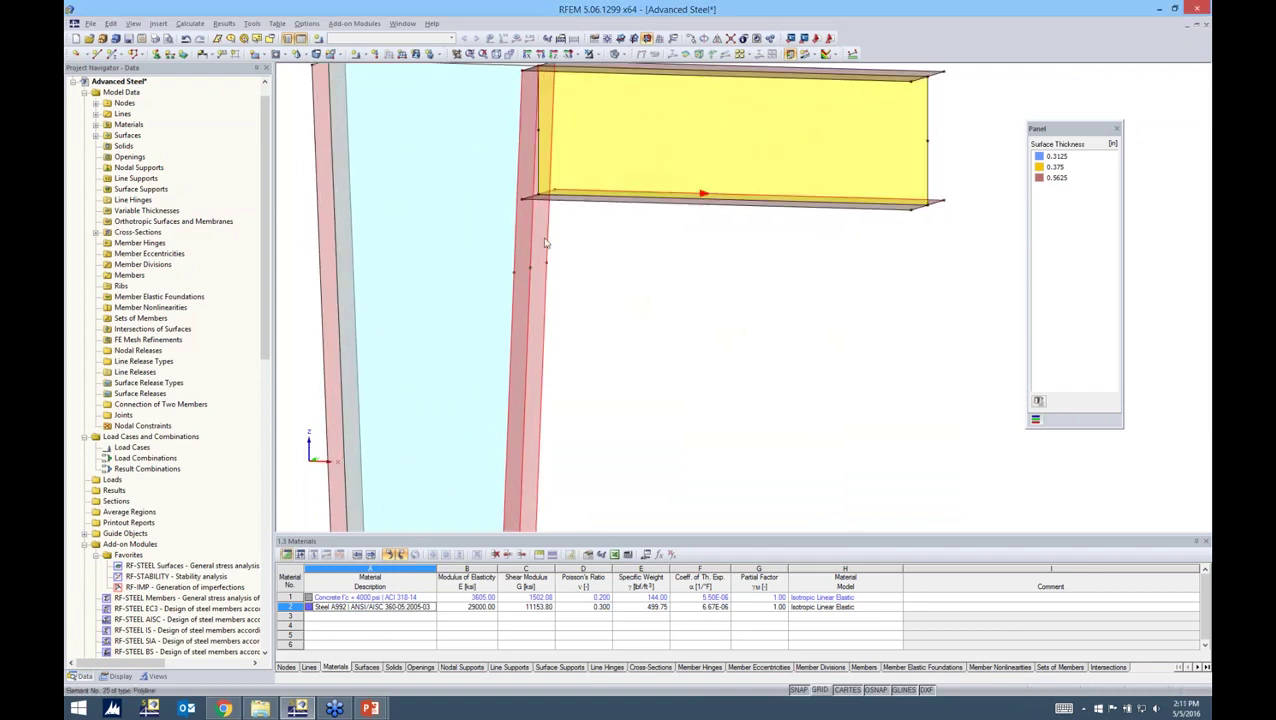
middle_click_drag(607, 242, 521, 231, "ctrl")
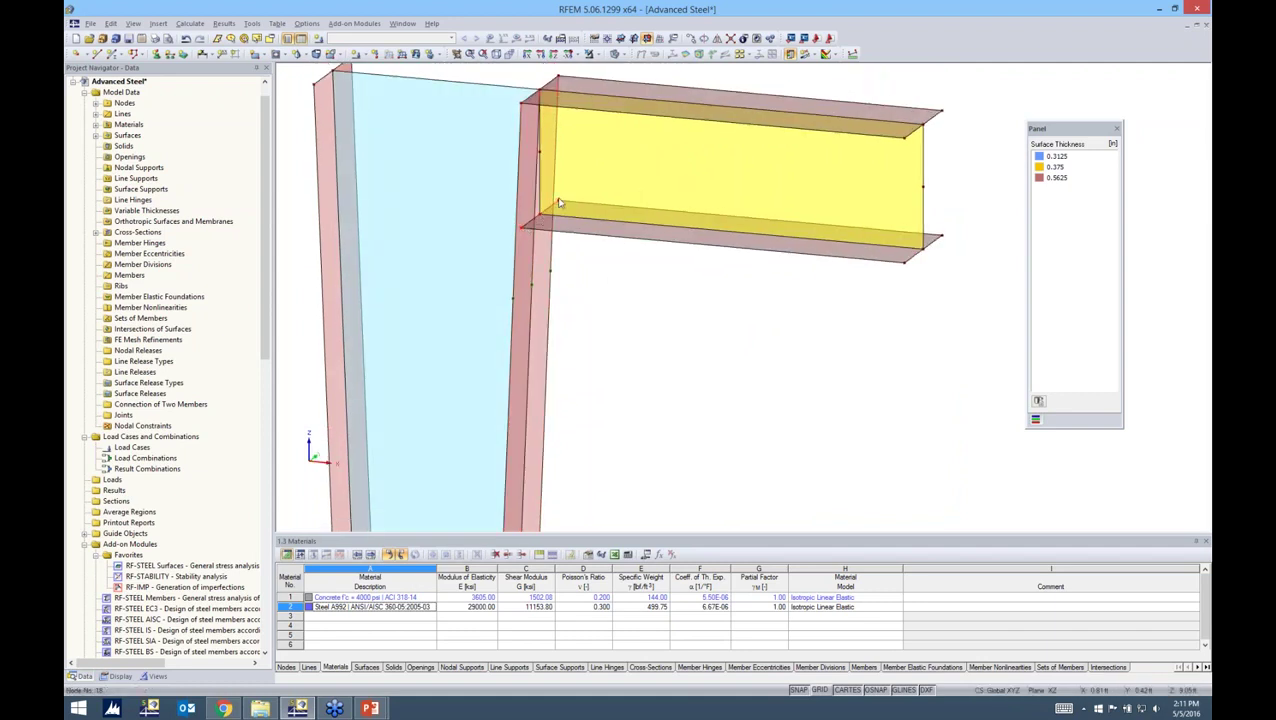
scroll(543, 213, "up", 1)
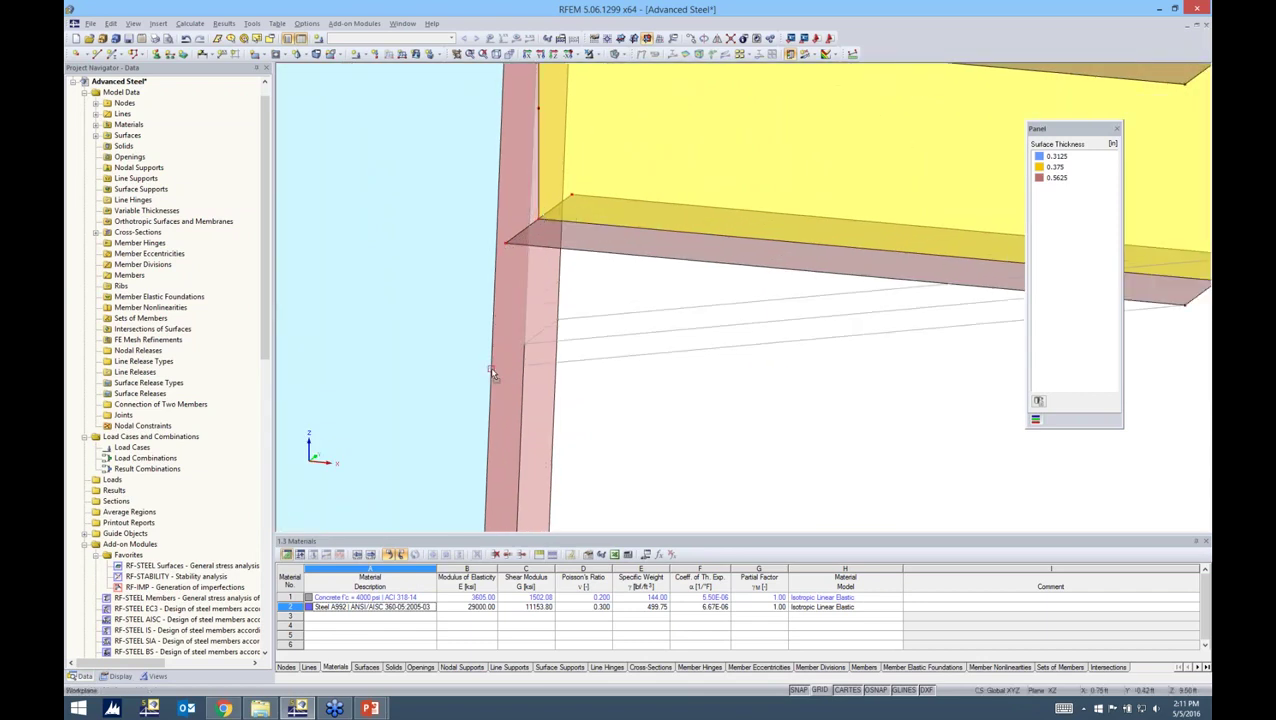
scroll(601, 364, "down", 5)
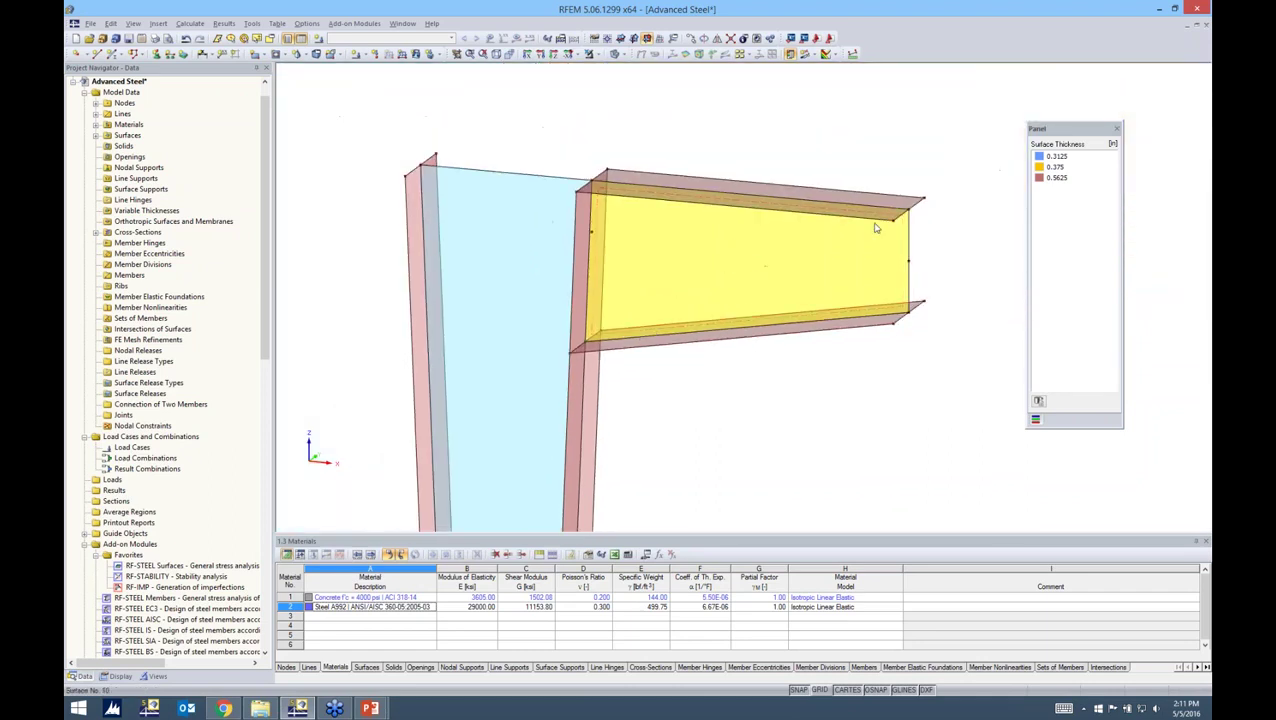
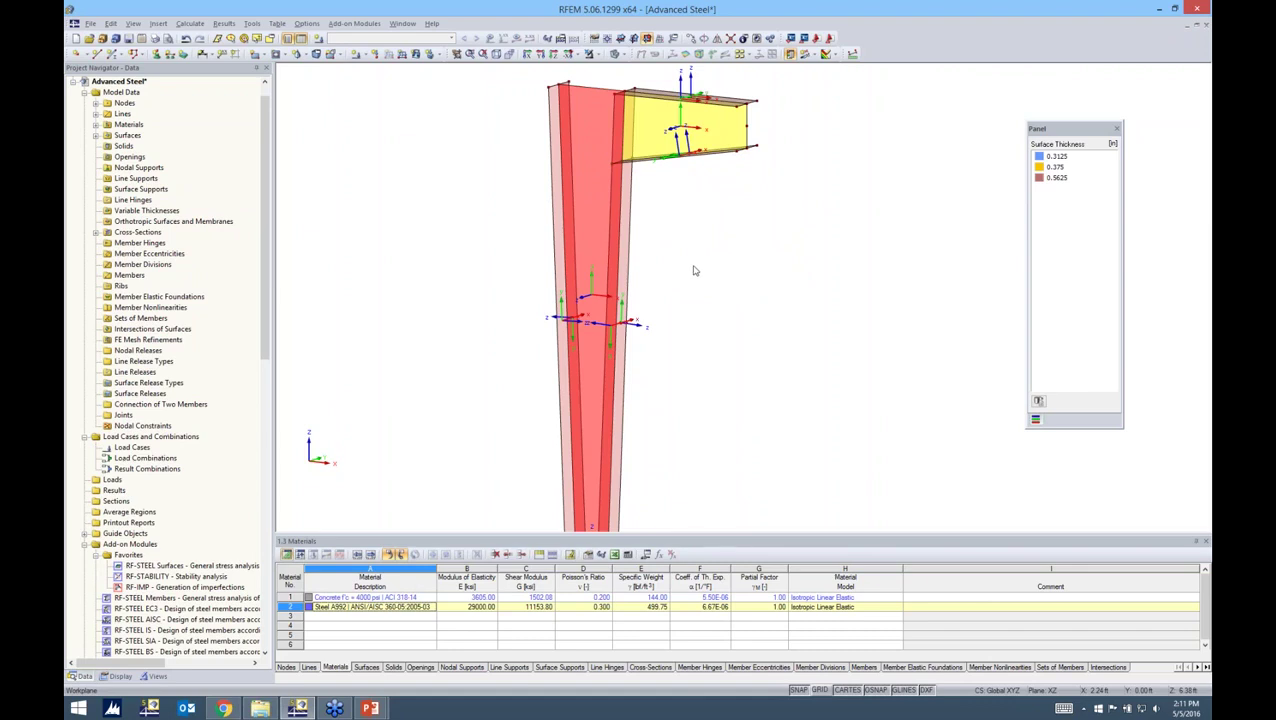
Step: Reverse the local axis system of the front half of the beam-side column flange to match its neighbouring half
middle_click_drag(652, 312, 650, 318, "ctrl")
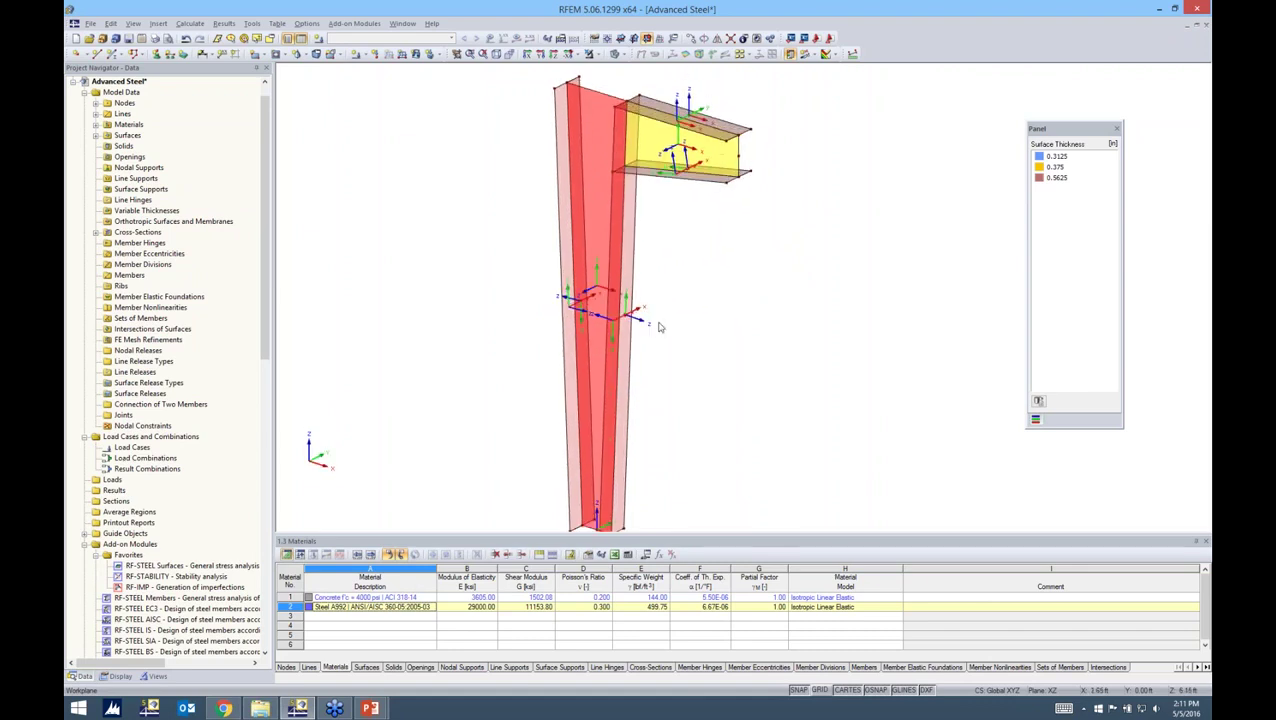
middle_click_drag(682, 258, 650, 306)
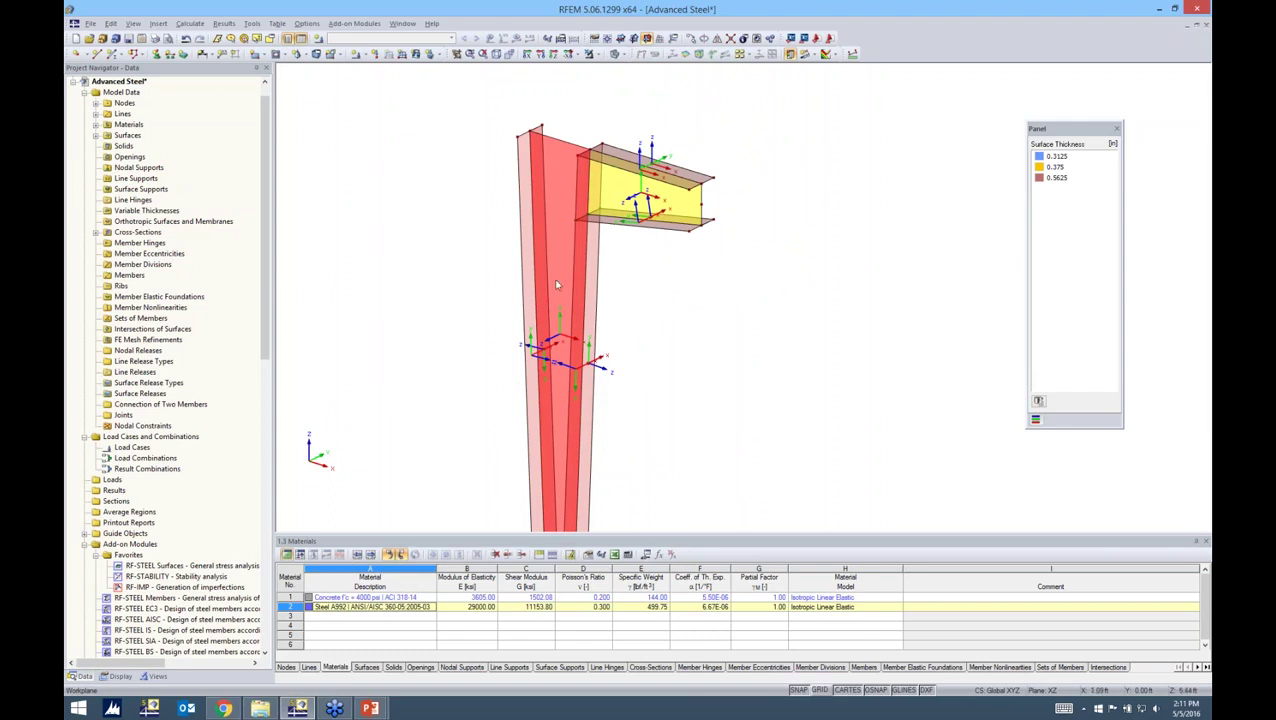
scroll(660, 385, "up", 5)
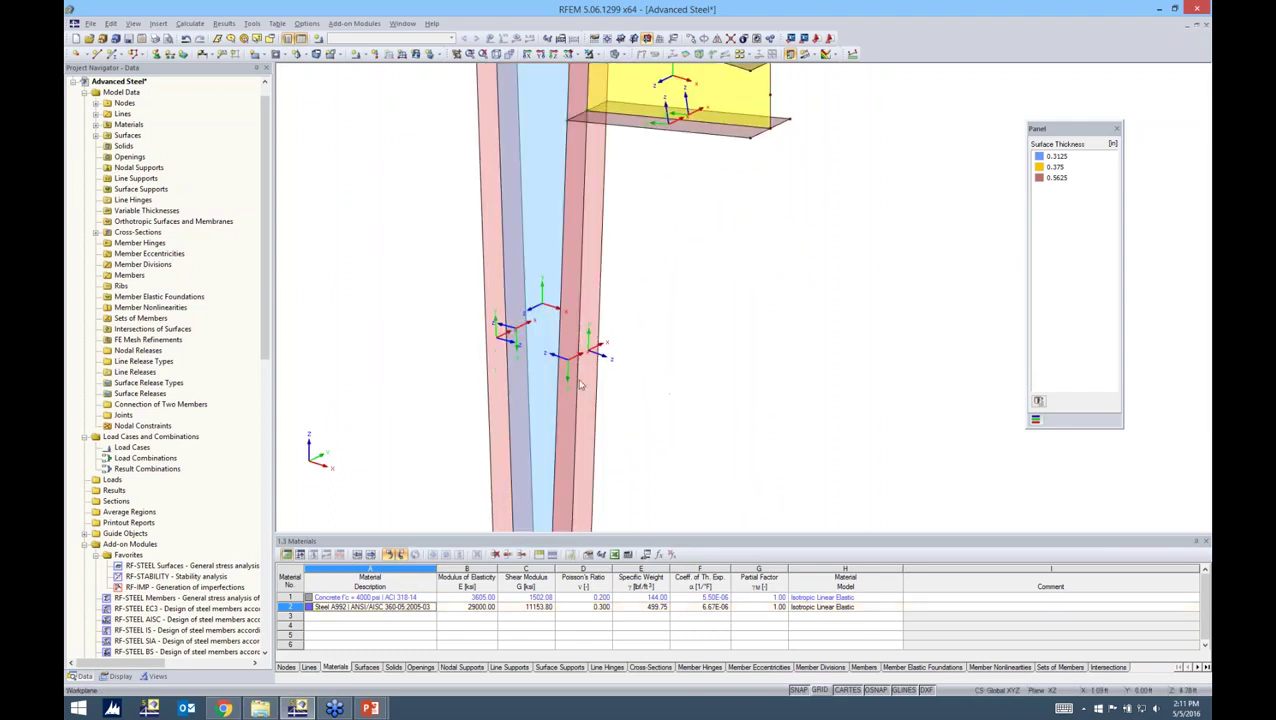
scroll(578, 384, "up", 1)
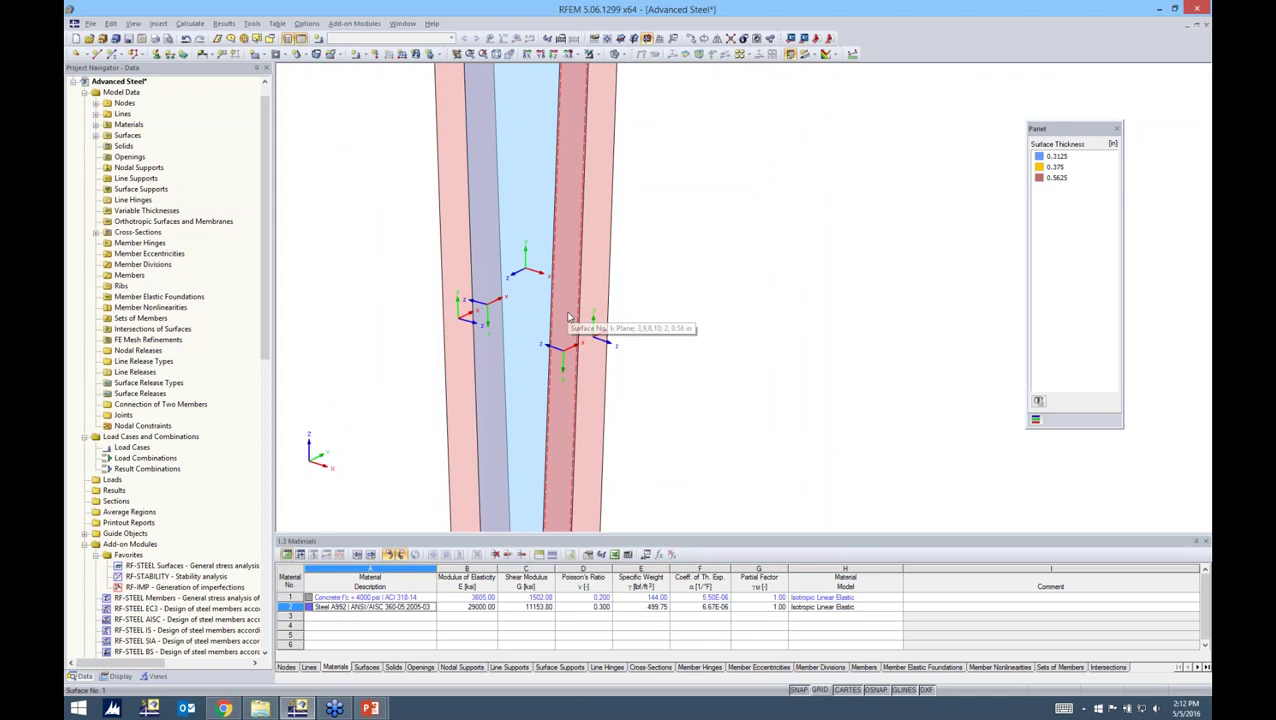
left_click(566, 322)
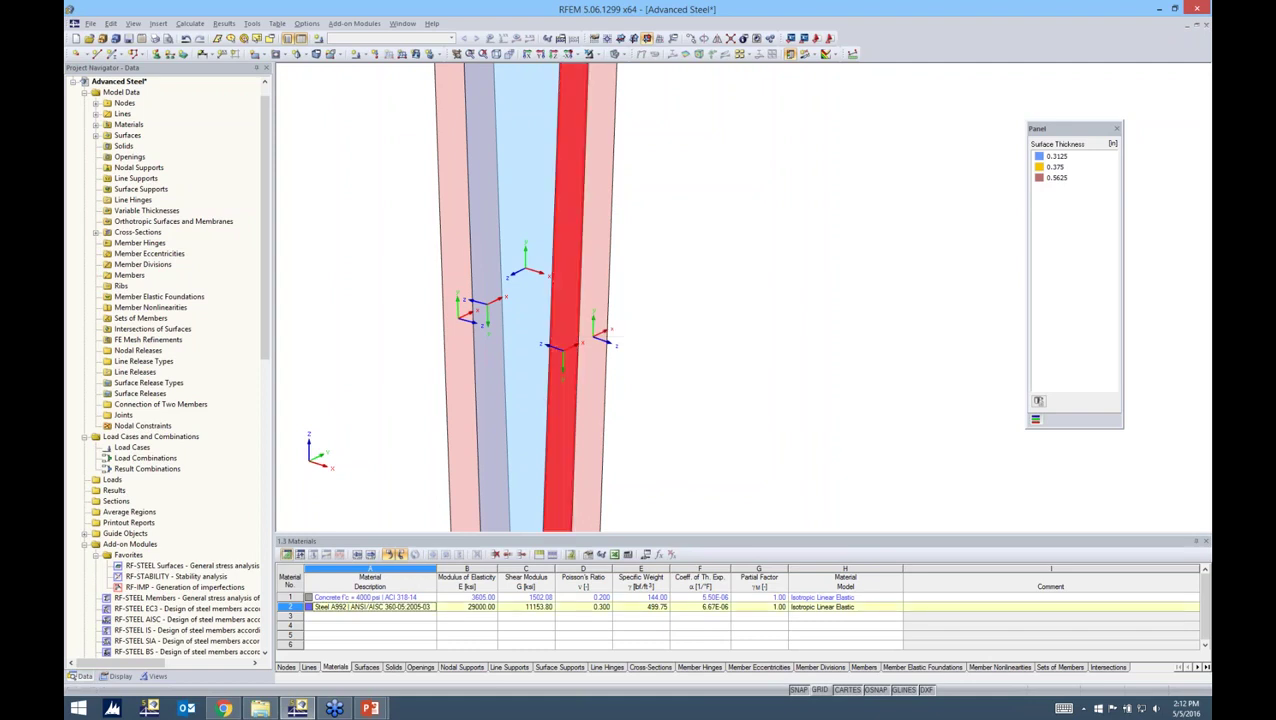
right_click(568, 314)
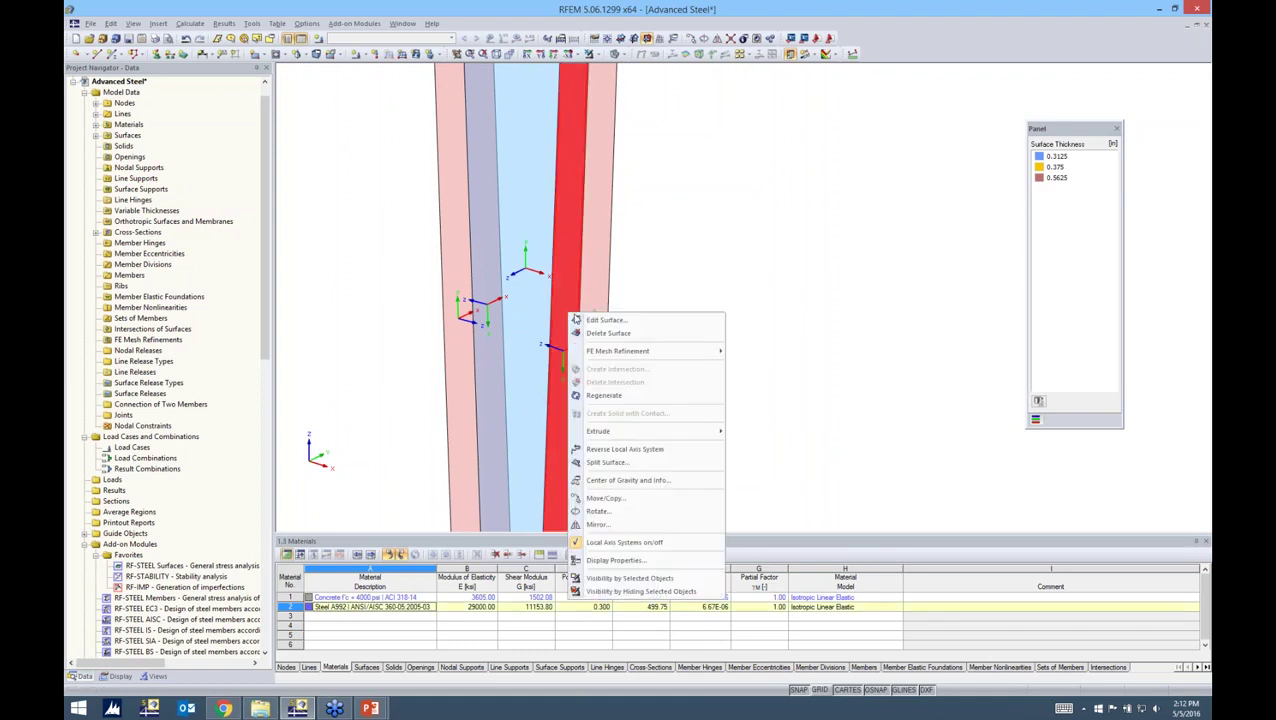
left_click(607, 449)
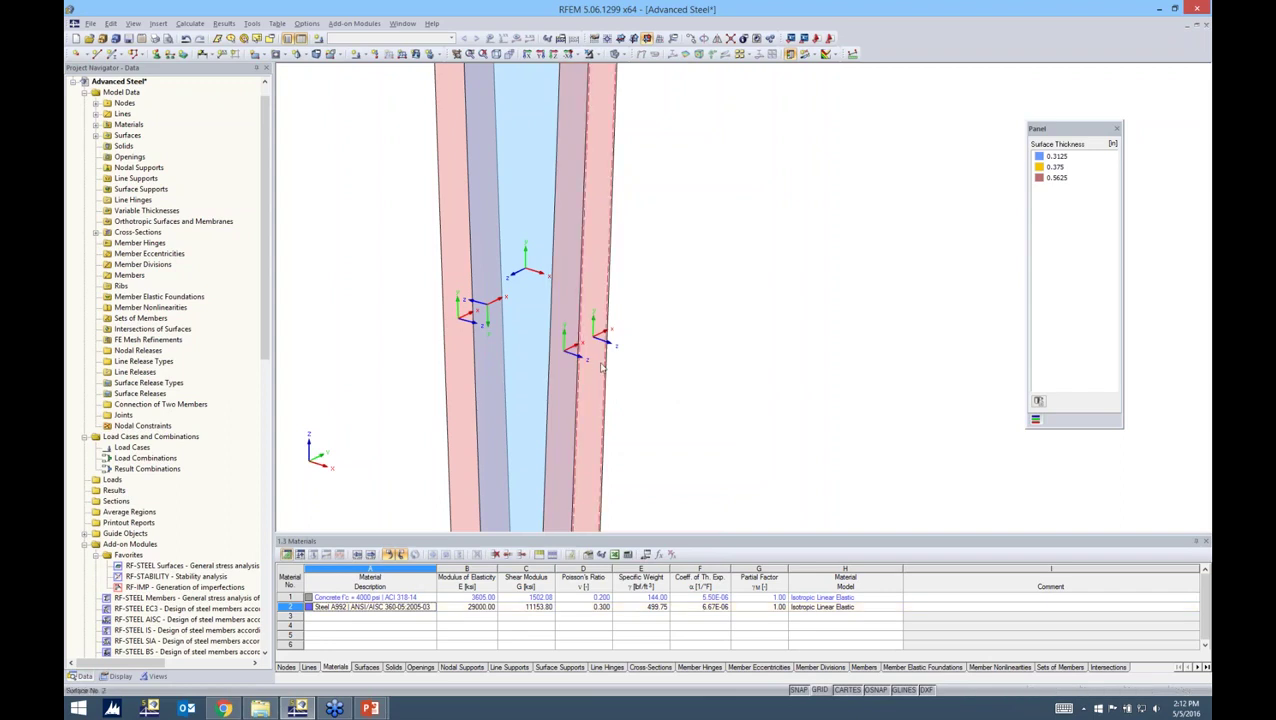
Step: Reverse the local axis system of the rear half of the column flange opposite the beam to match the other flange surfaces
scroll(585, 355, "up", 2)
scroll(586, 355, "up", 1)
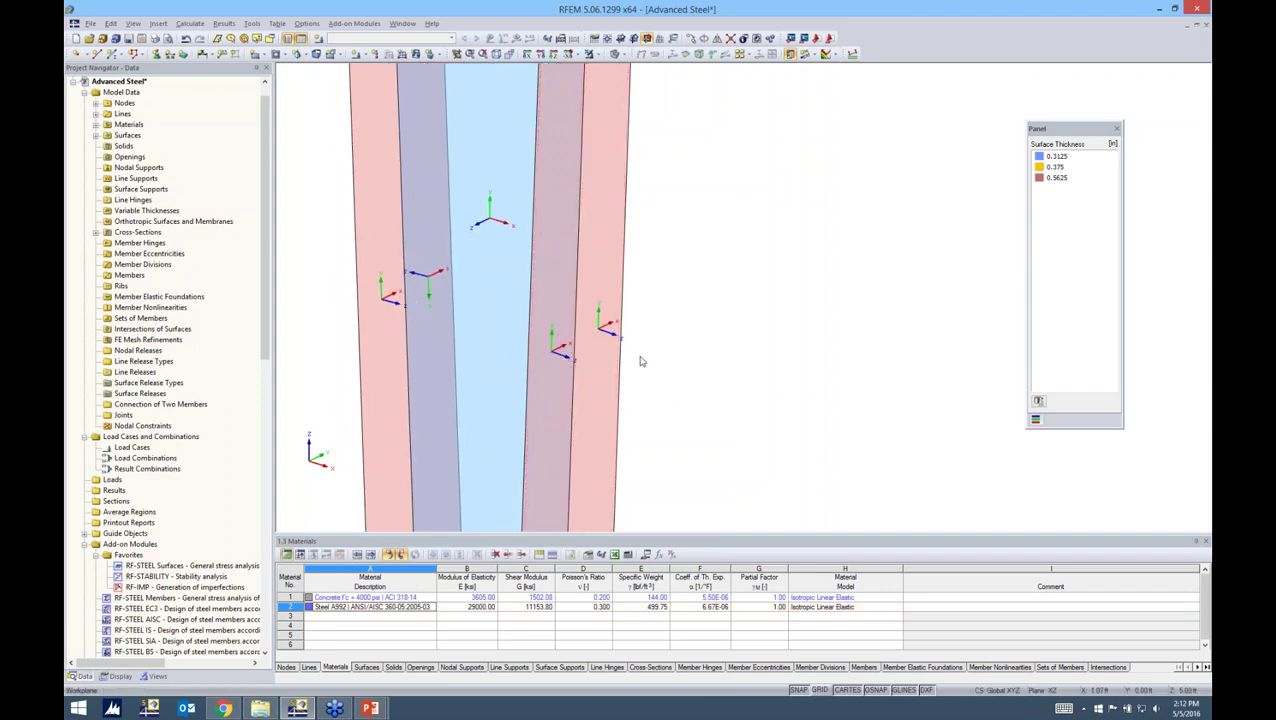
middle_click_drag(611, 352, 930, 350, "ctrl")
right_click(494, 371)
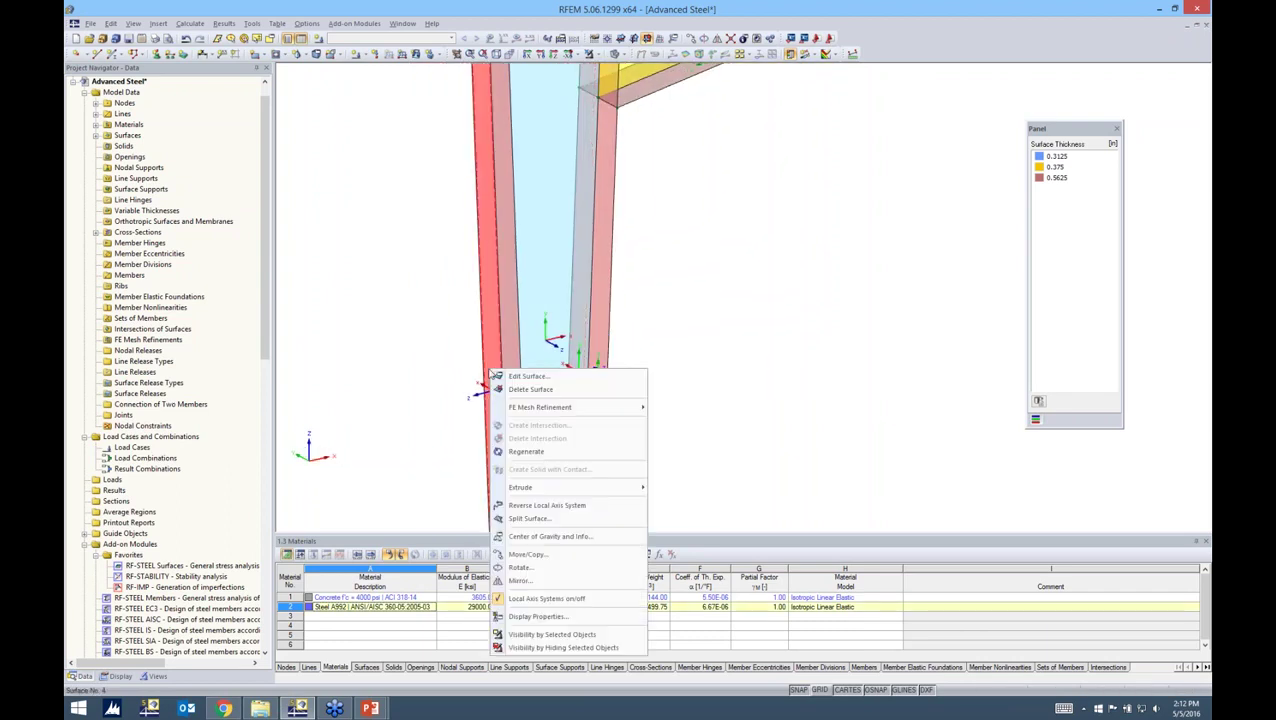
left_click(550, 490)
left_click(678, 342)
middle_click_drag(675, 362, 386, 394, "ctrl")
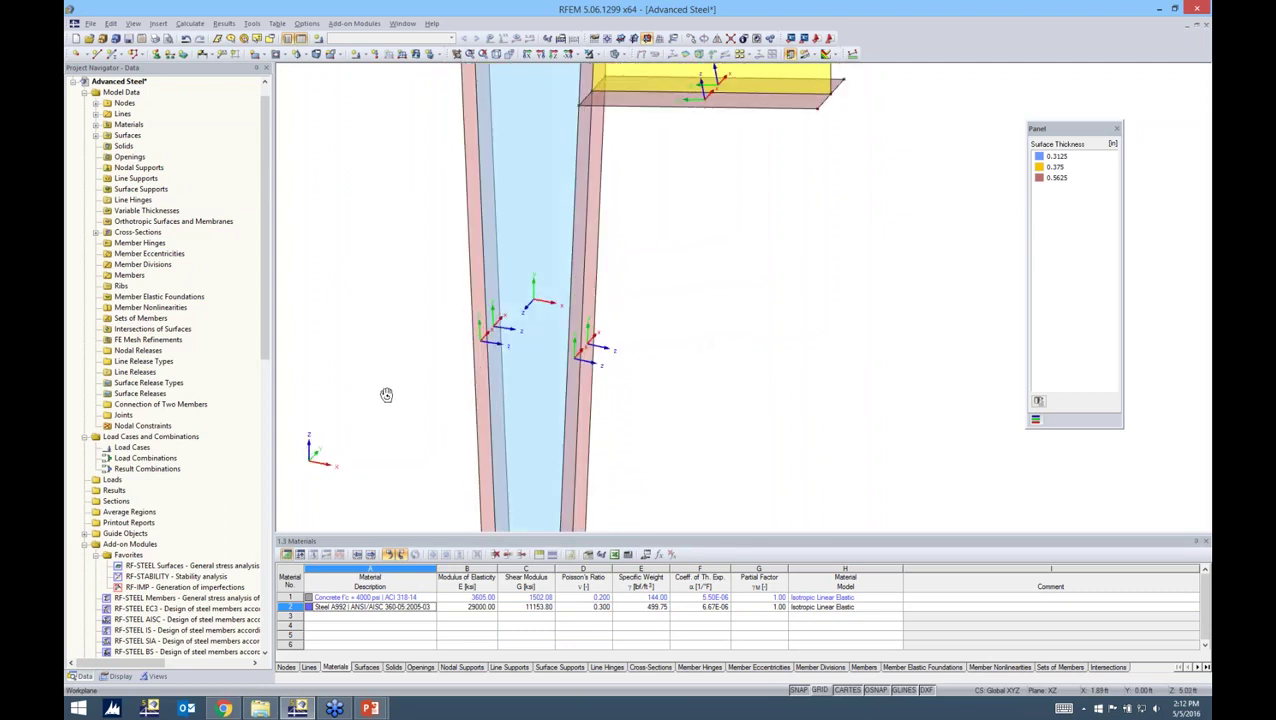
Step: Display the grid and switch the work plane to XY at the top of the column
middle_click_drag(675, 281, 640, 318, "ctrl")
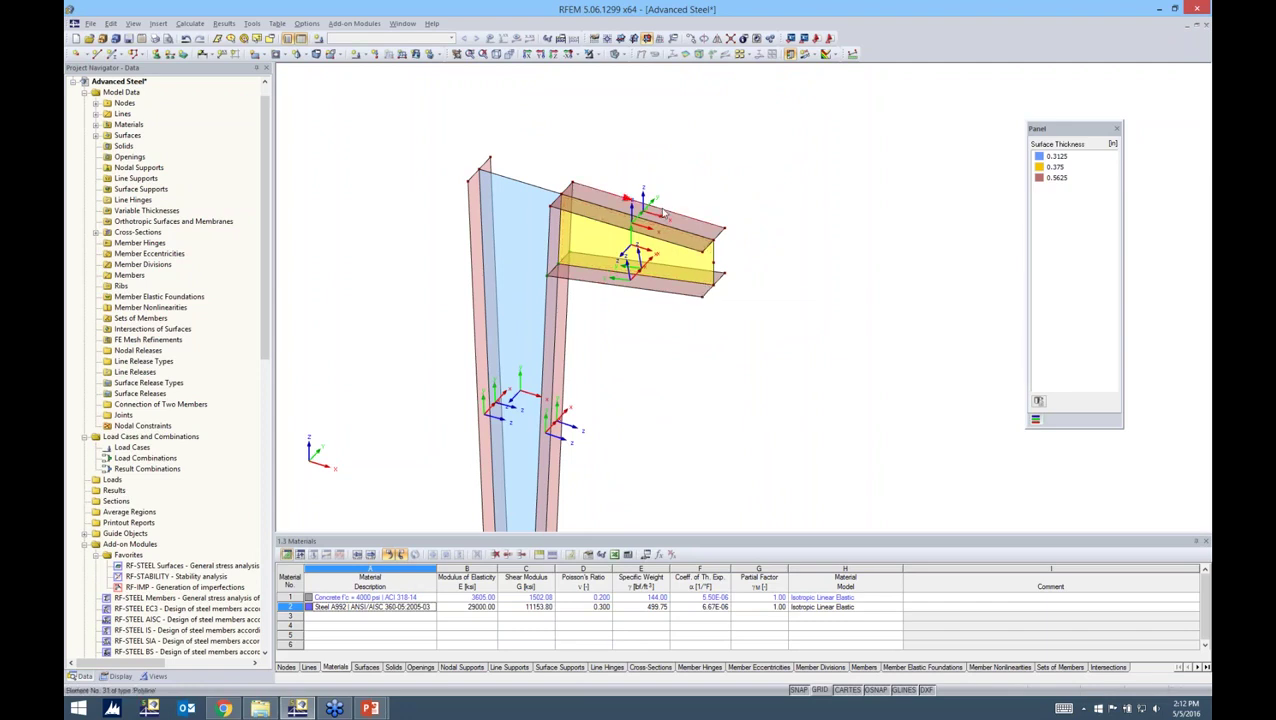
middle_click_drag(583, 137, 492, 165, "ctrl")
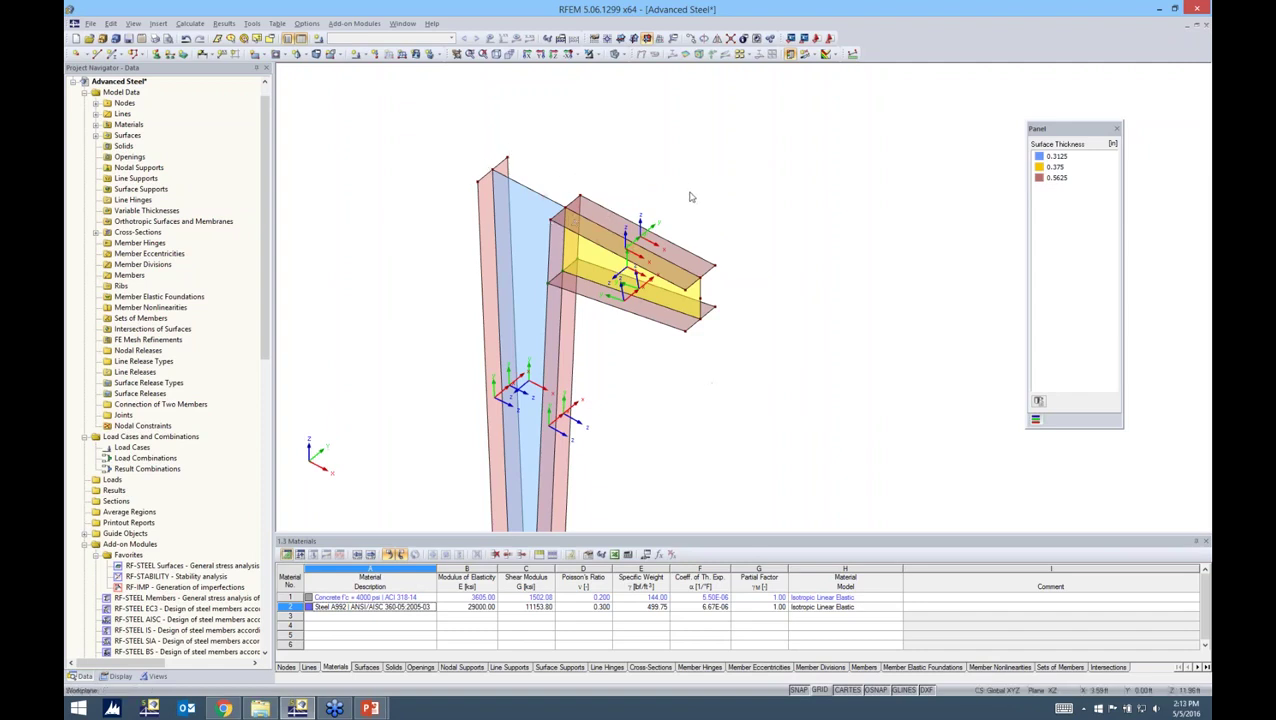
left_click(821, 690)
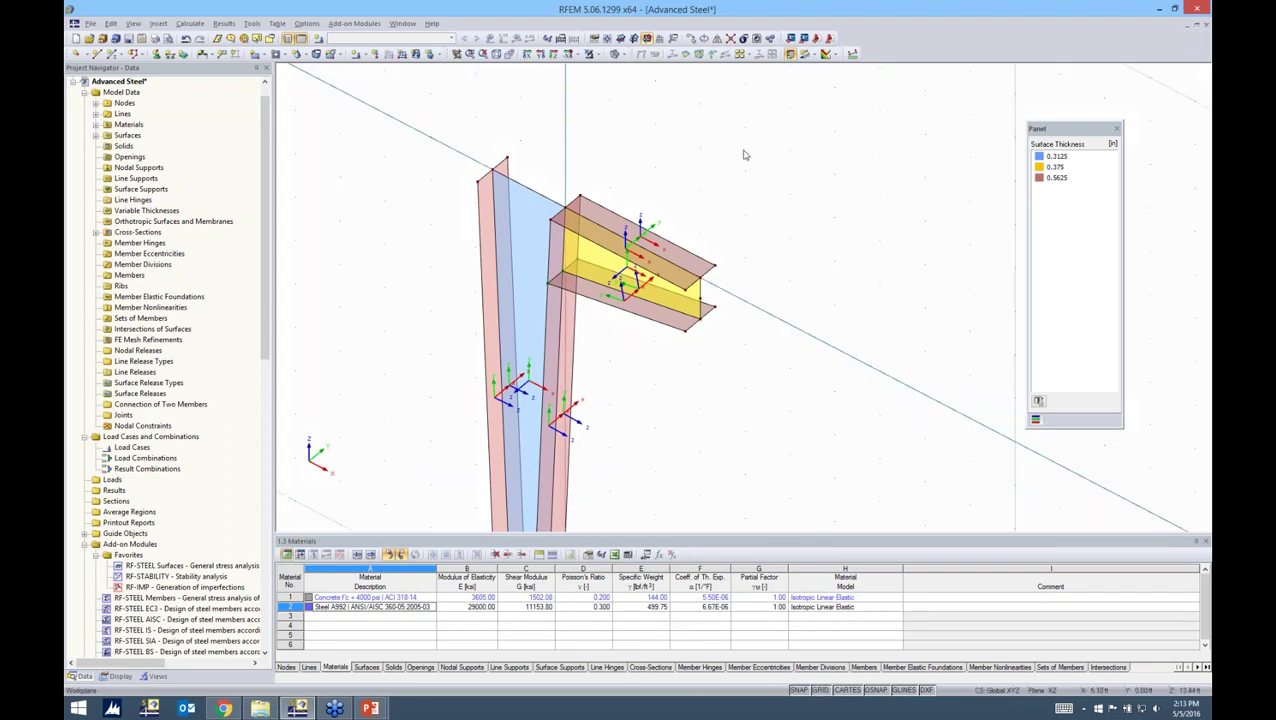
left_click(620, 38)
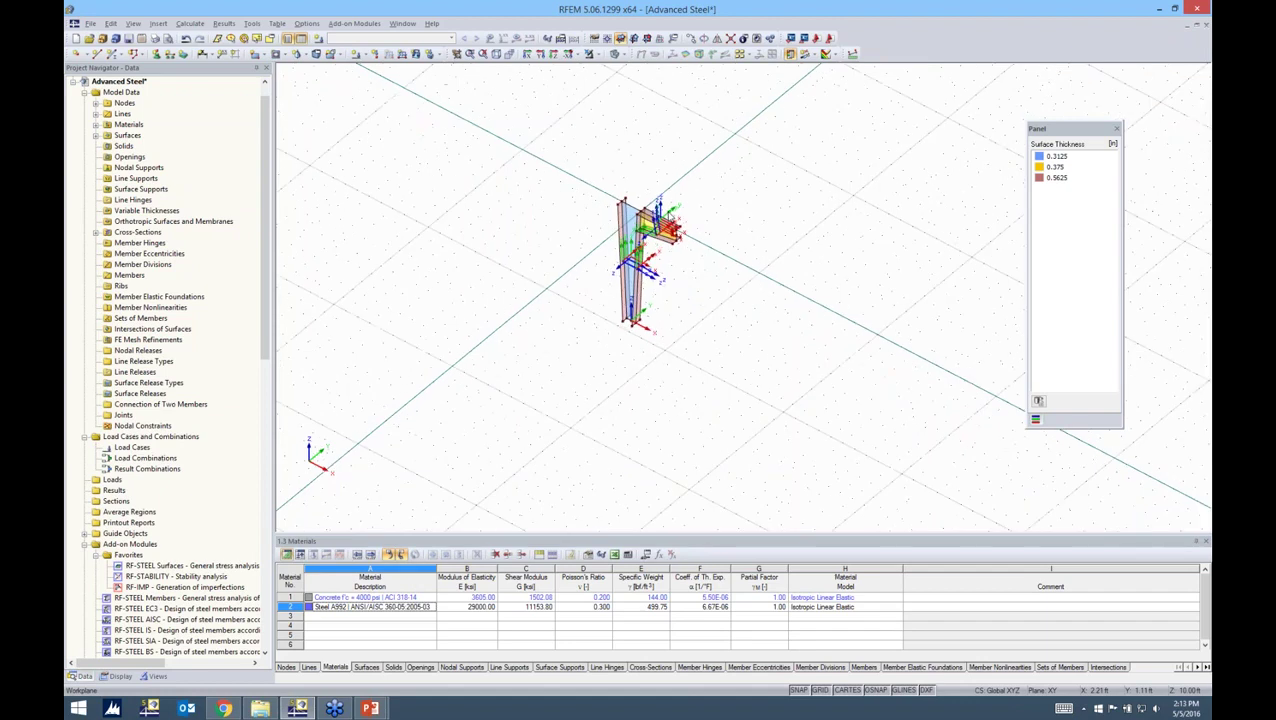
scroll(669, 198, "up", 5)
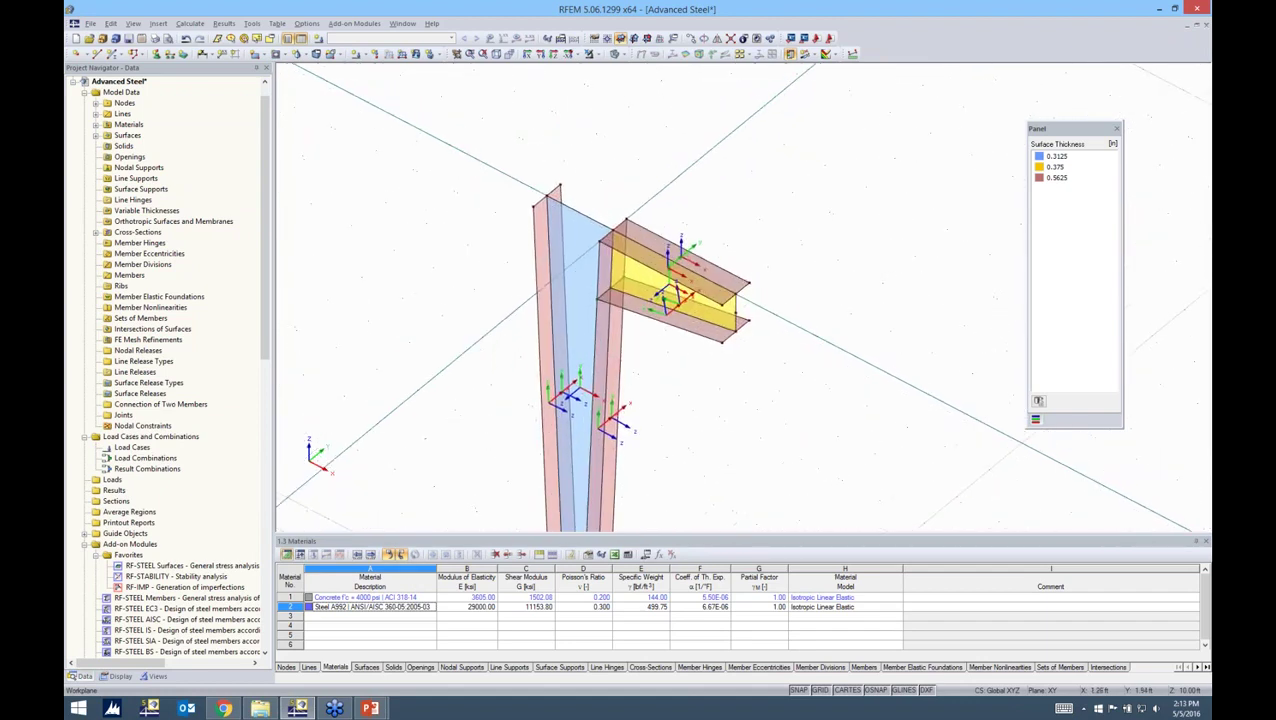
Step: Place the work plane origin on the front top corner node of the column's outer flange
left_click(610, 40)
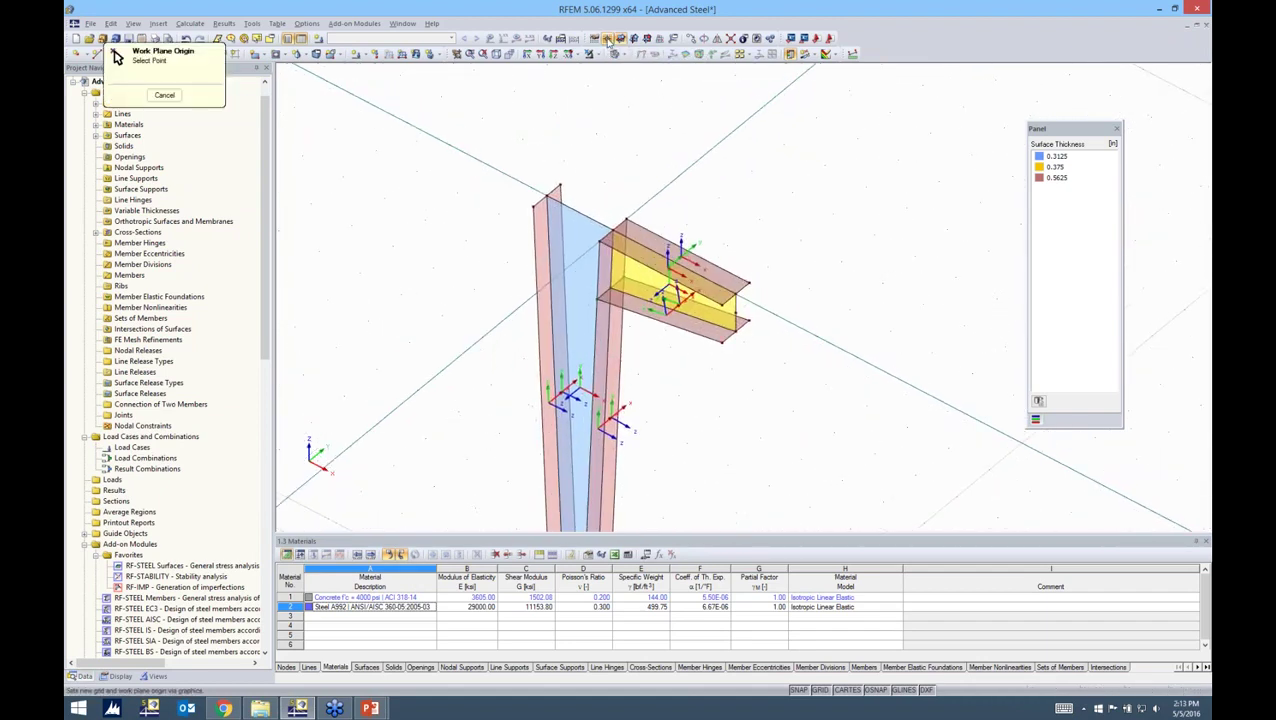
left_click(537, 204)
scroll(539, 203, "up", 3)
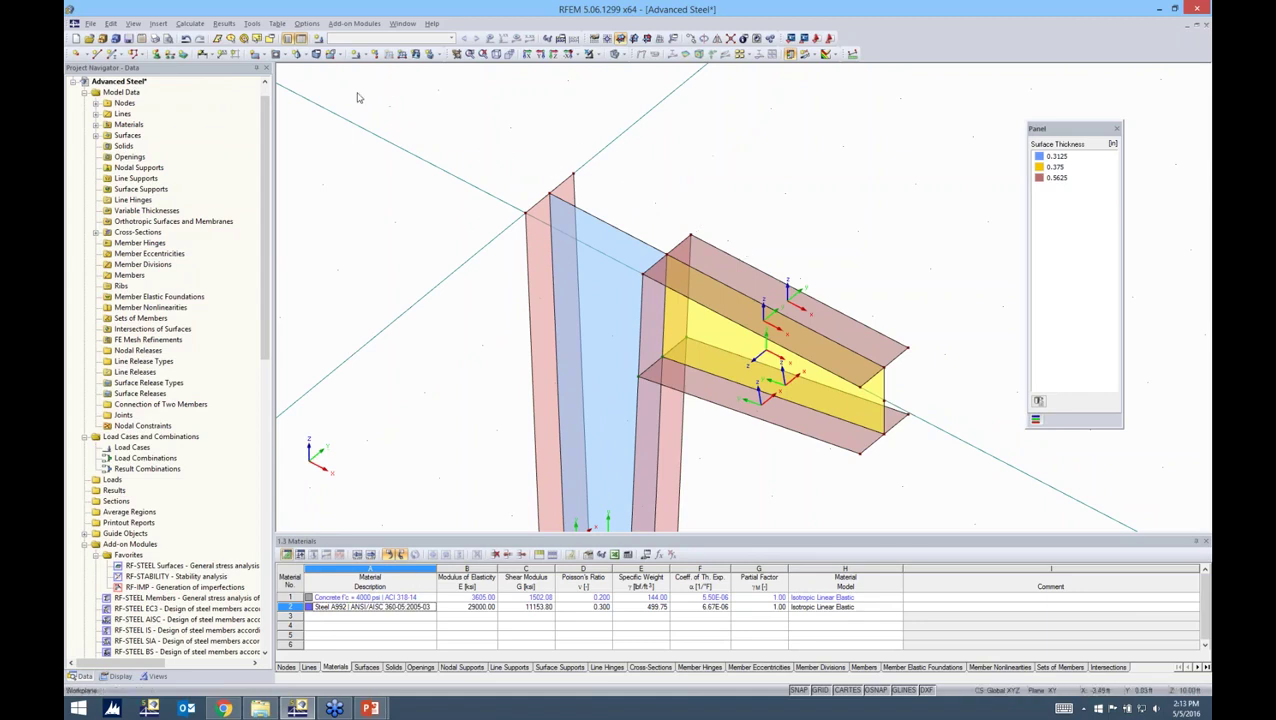
Step: Create a 0.5 in thick rectangular cap plate surface in Steel A992 across the column top, from the outer flange to the beam-side flange
left_click(264, 57)
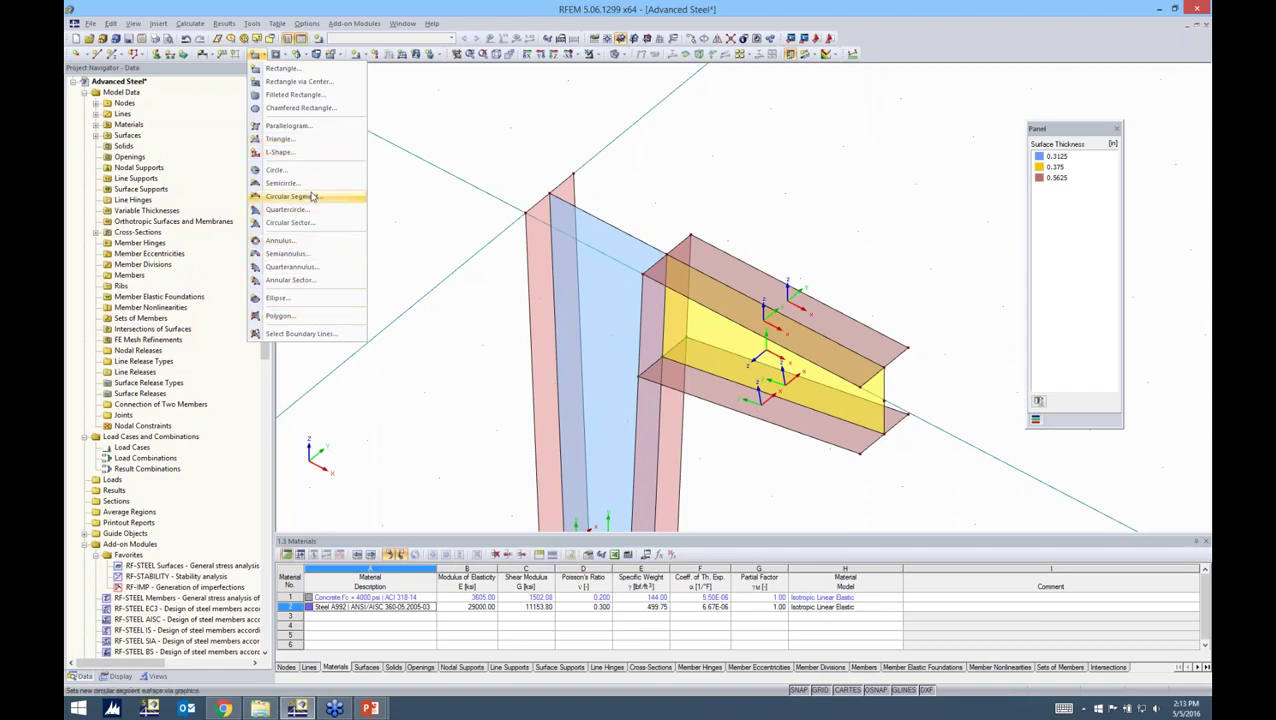
left_click(280, 72)
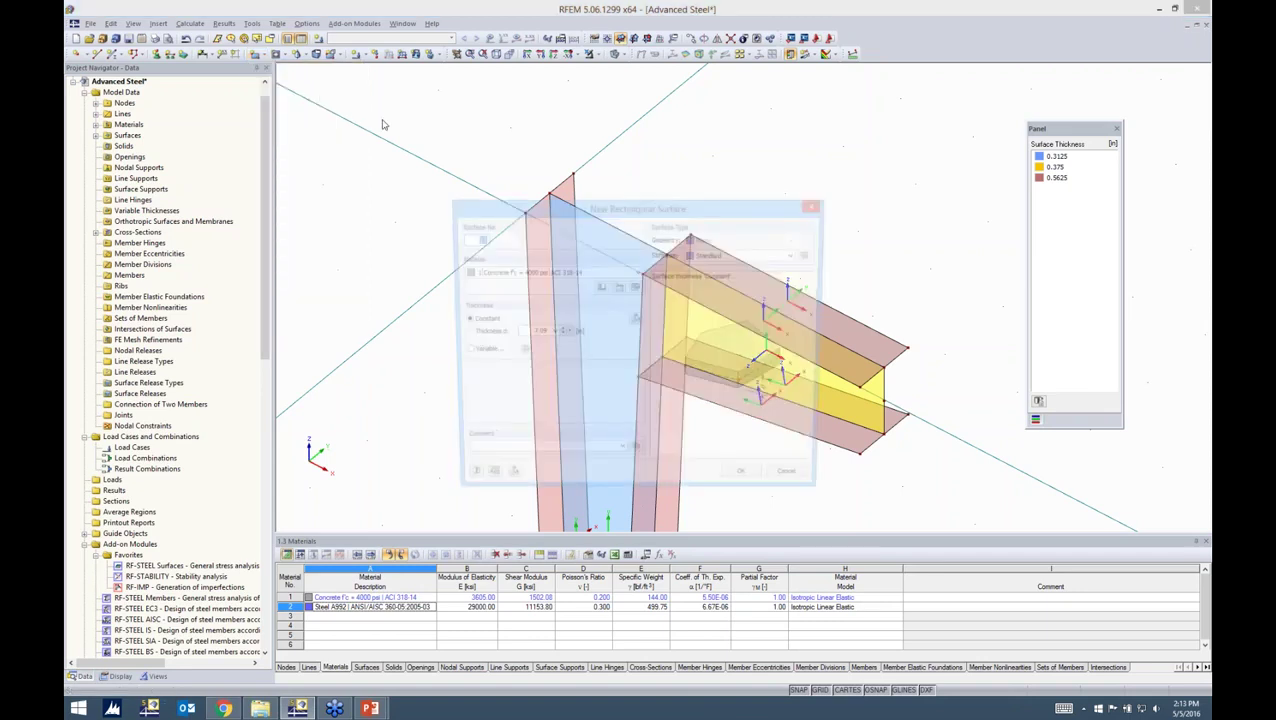
left_click_drag(499, 208, 503, 151)
left_click(553, 215)
left_click(546, 236)
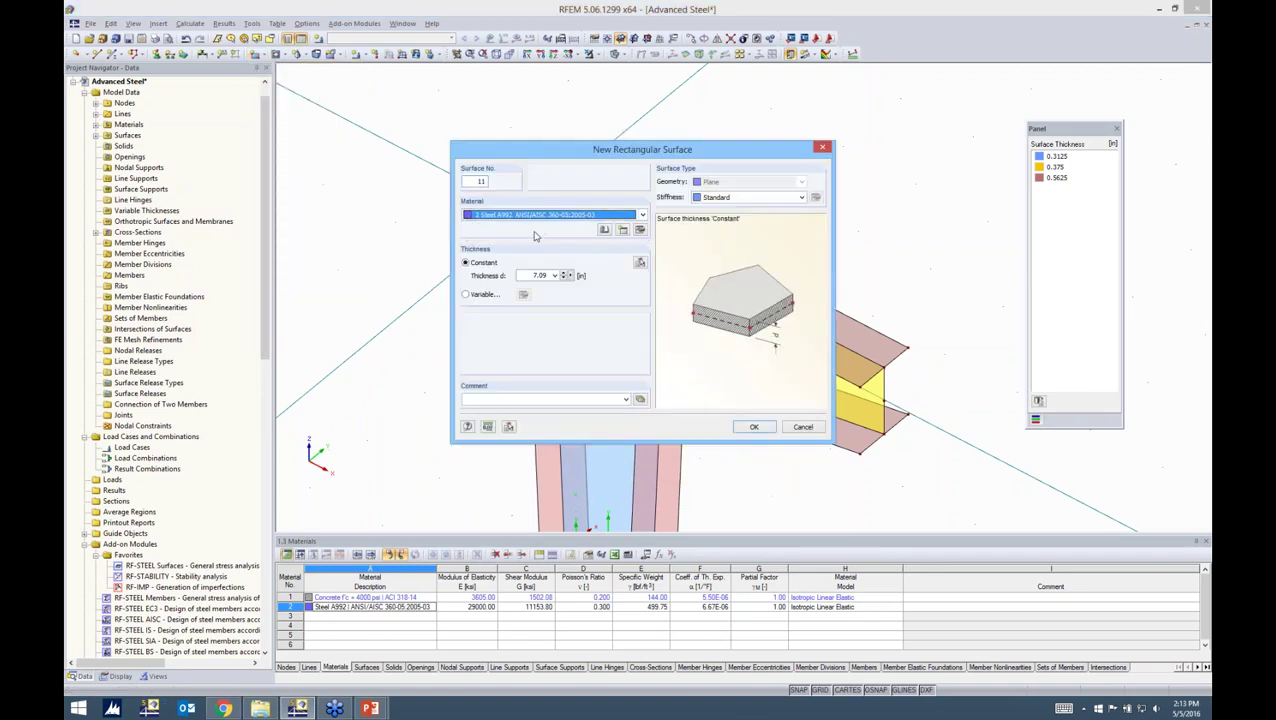
double_click(540, 275)
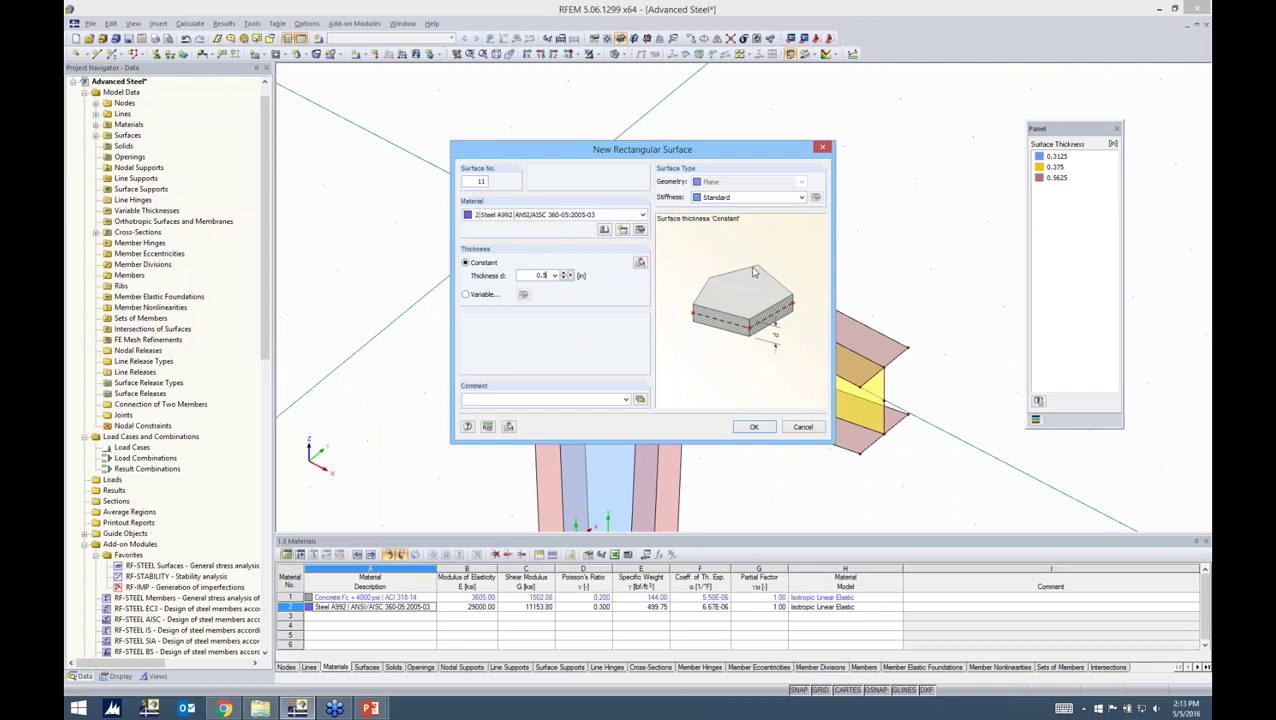
left_click(752, 427)
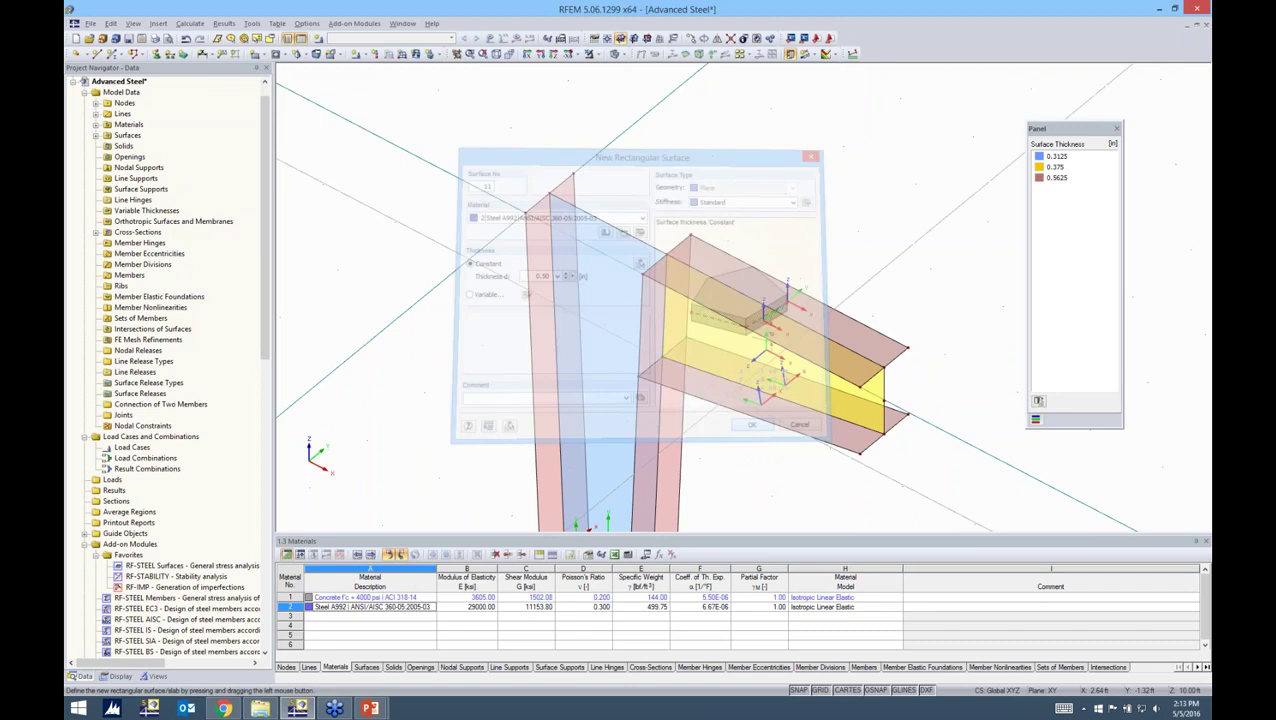
left_click_drag(524, 212, 700, 236)
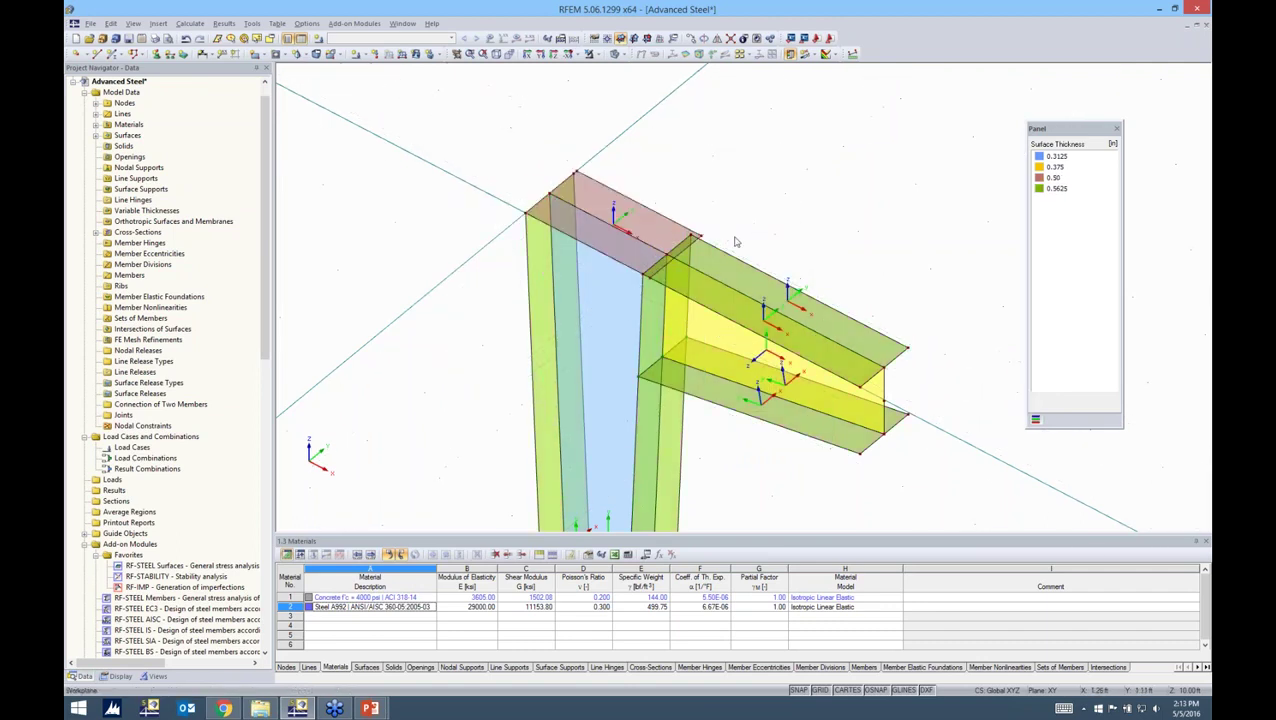
Step: Move the cap plate's three offset corner nodes onto the adjacent column flange corner nodes
scroll(717, 240, "up", 2)
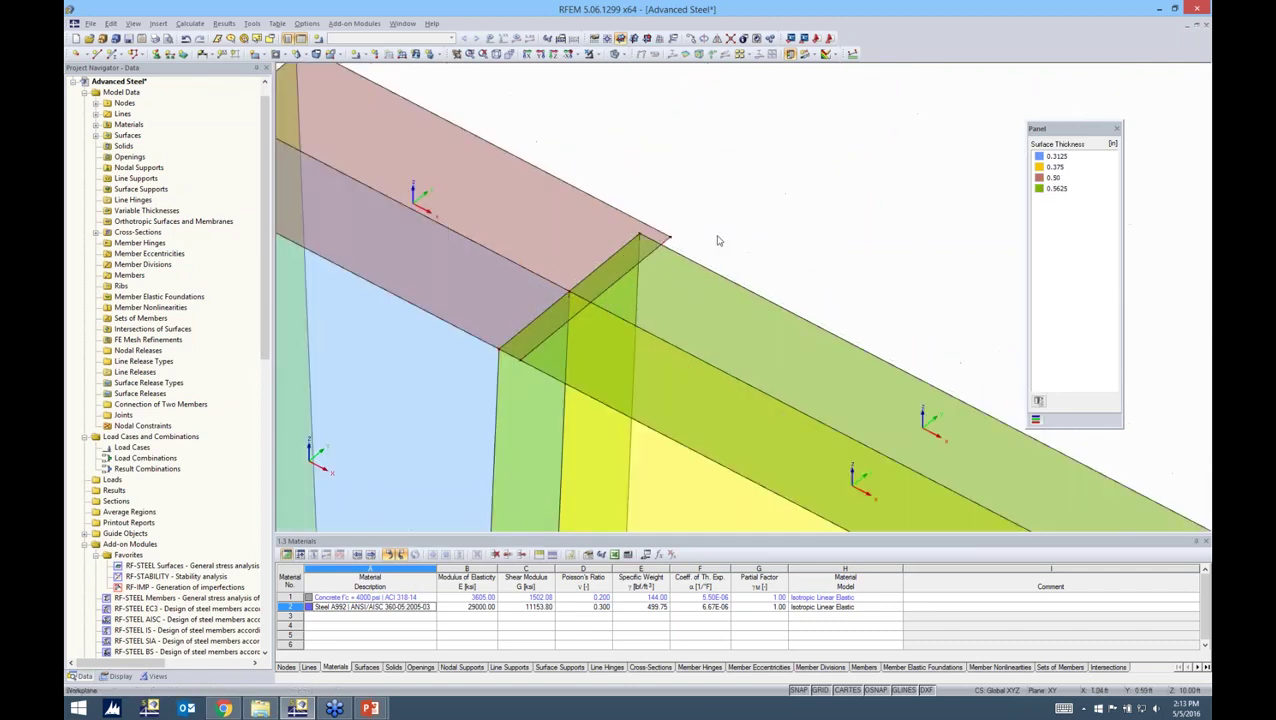
left_click(641, 237)
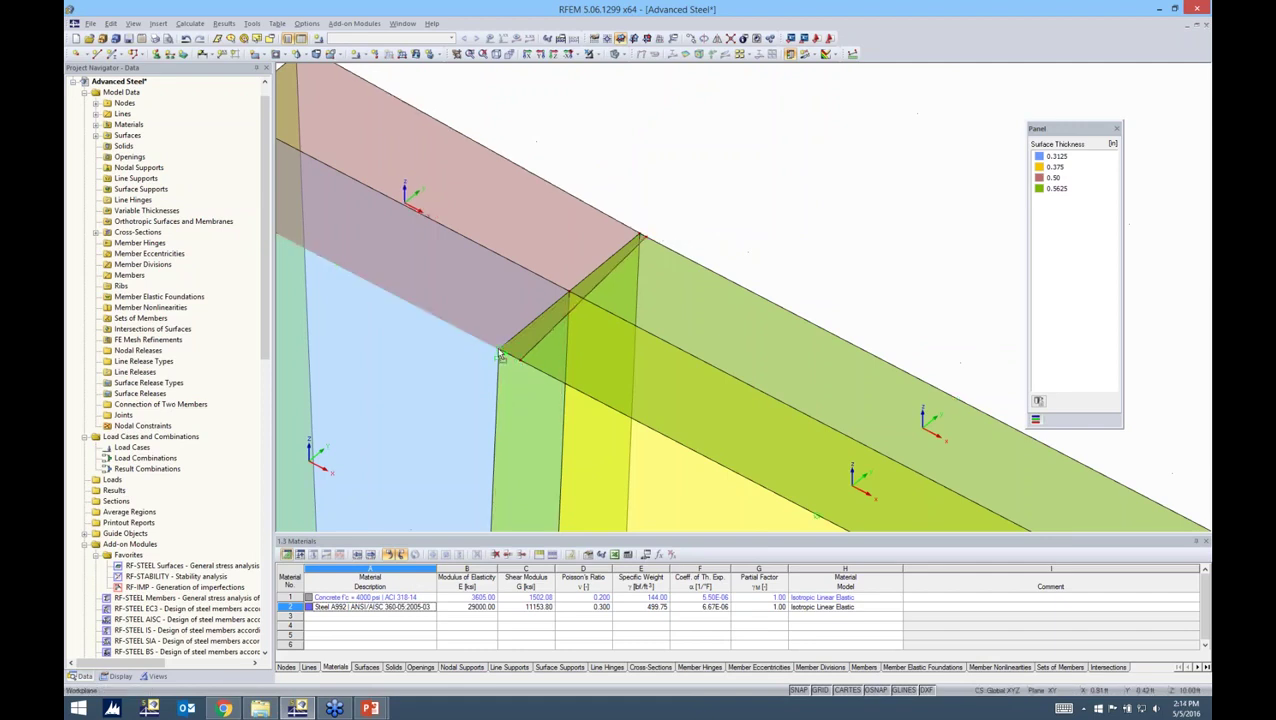
scroll(640, 241, "up", 2)
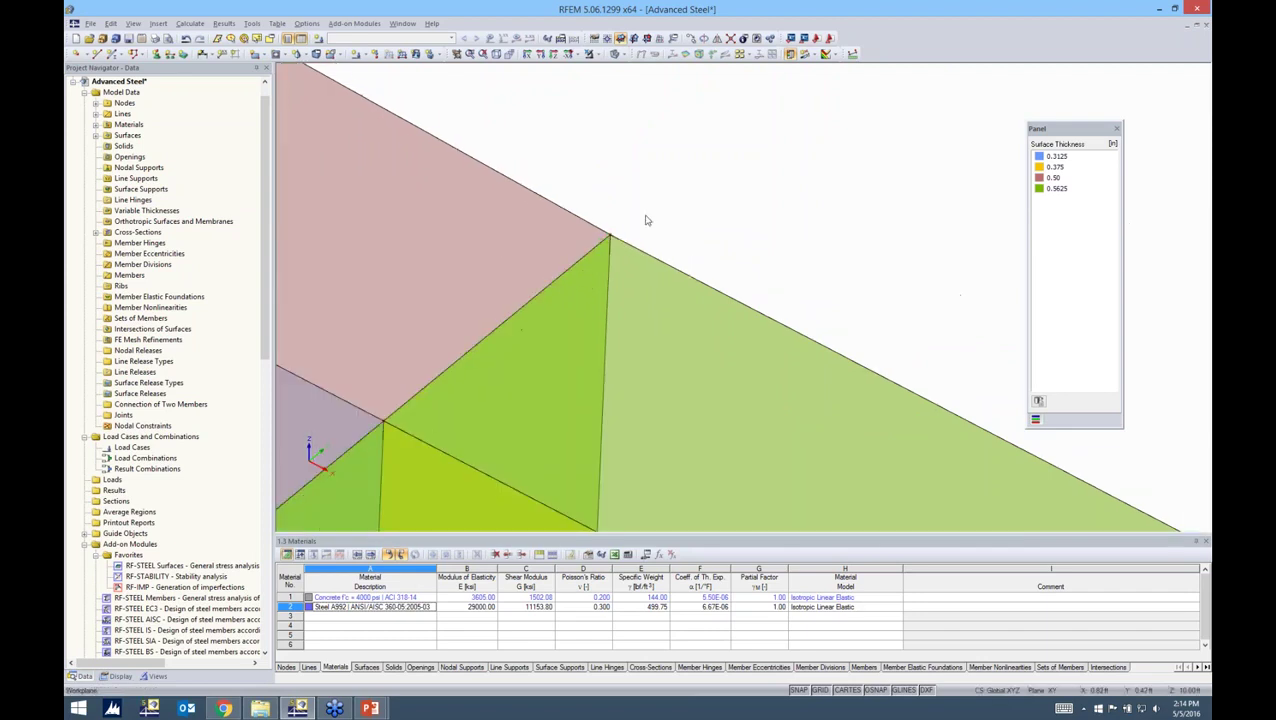
scroll(646, 219, "down", 3)
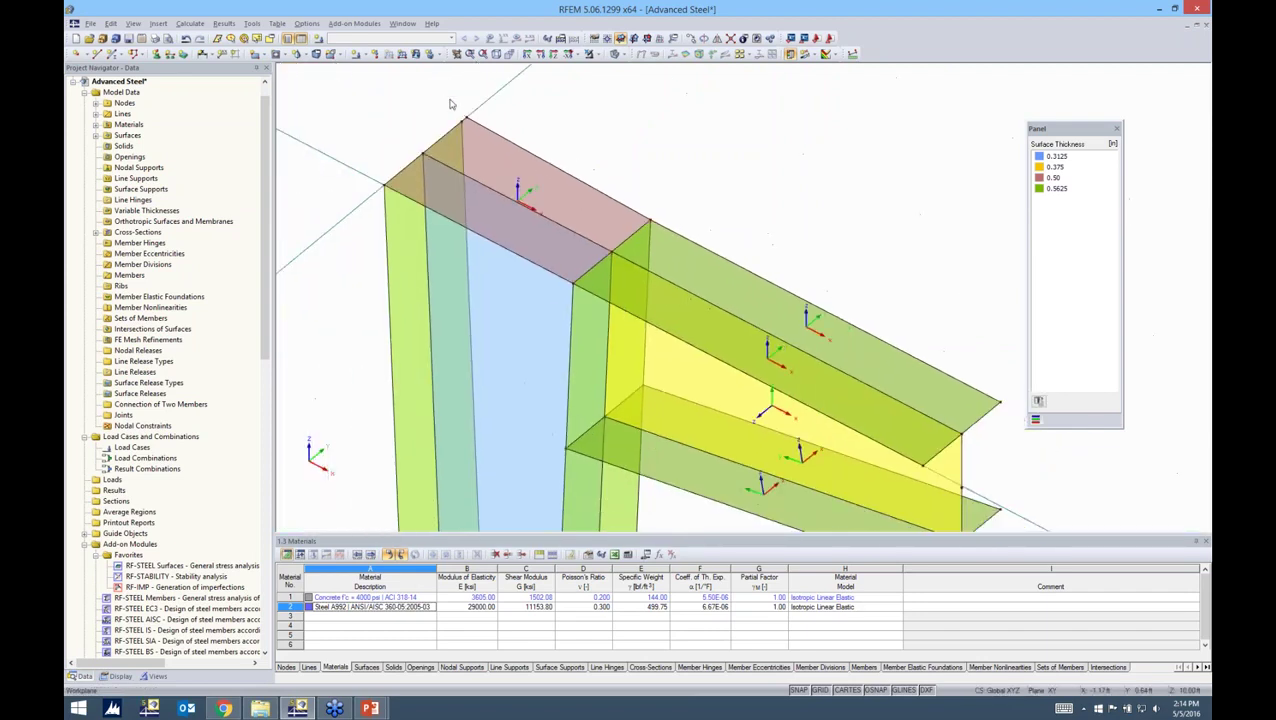
scroll(455, 105, "up", 2)
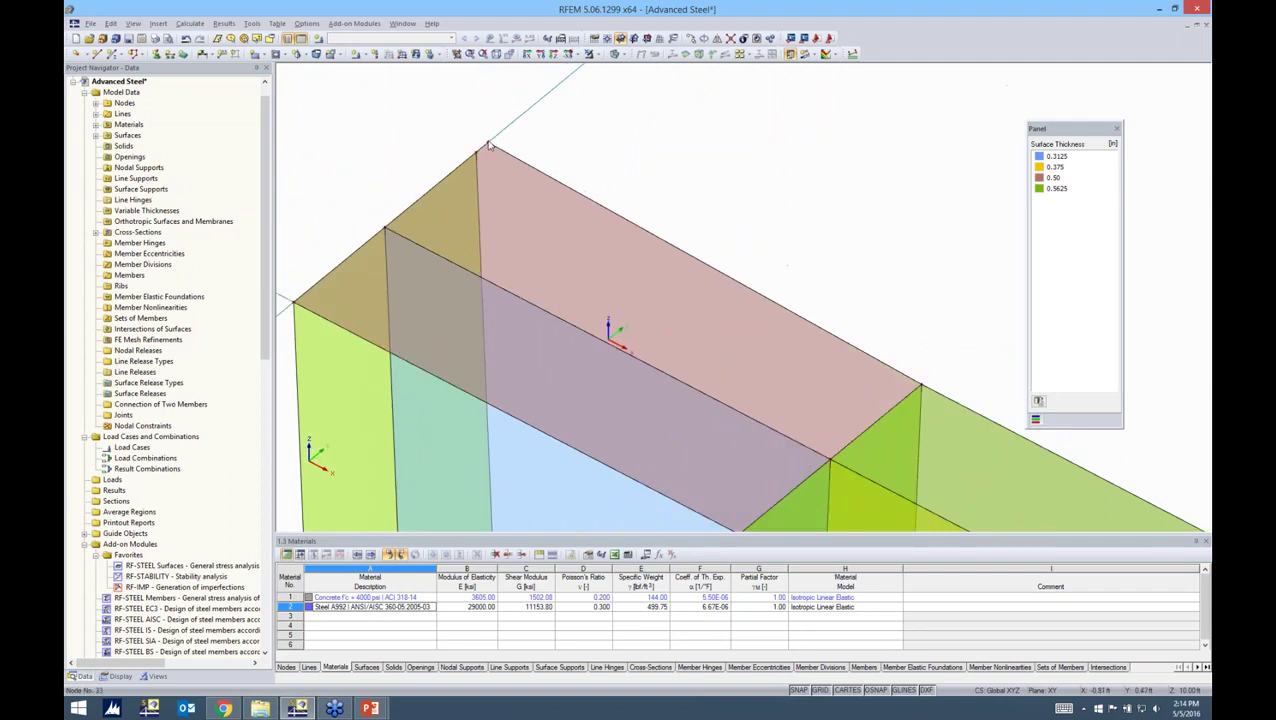
scroll(549, 154, "down", 2)
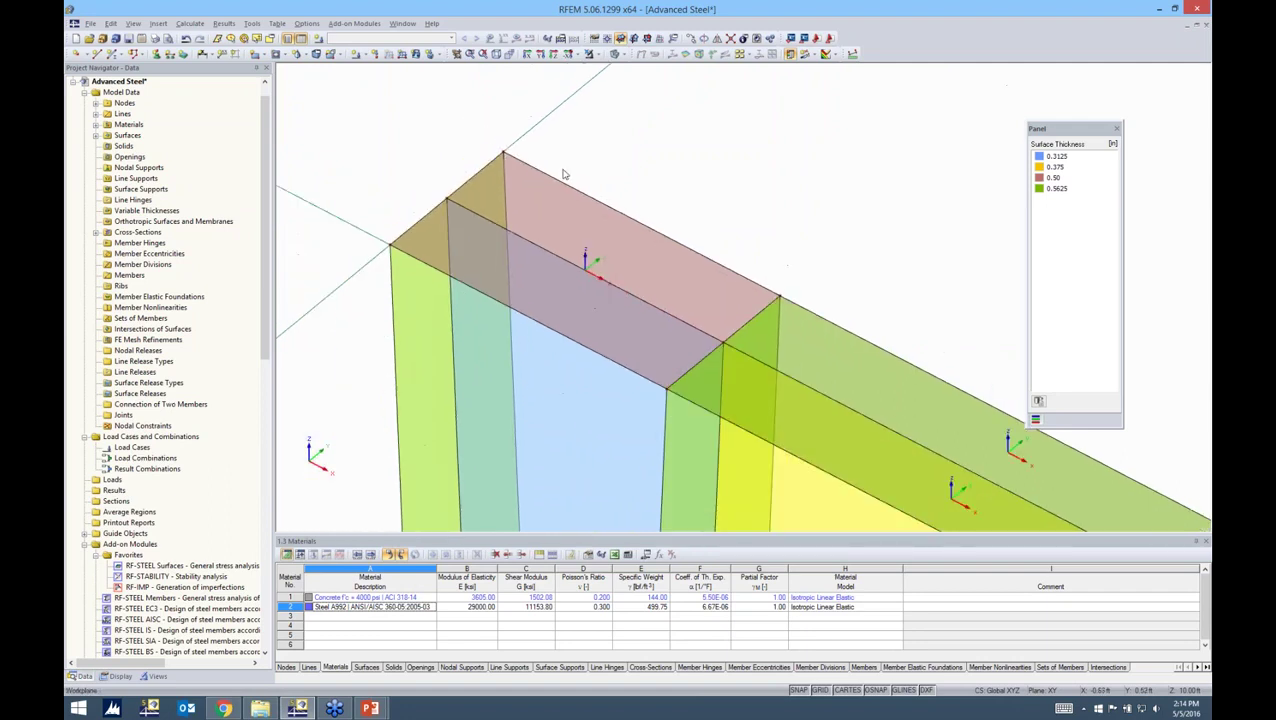
scroll(563, 174, "down", 3)
Step: Switch the work plane to YZ with its origin on the front top corner node of the beam's free end
middle_click_drag(868, 358, 758, 328, "ctrl")
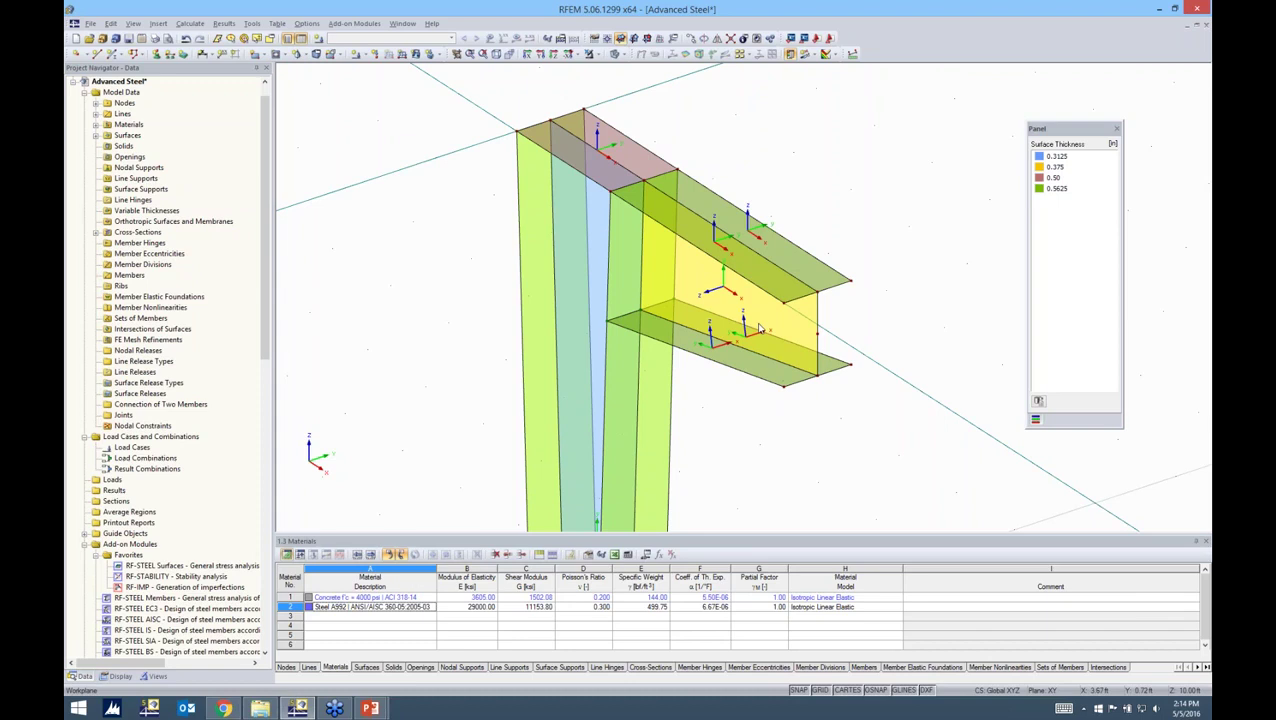
middle_click_drag(912, 287, 755, 275)
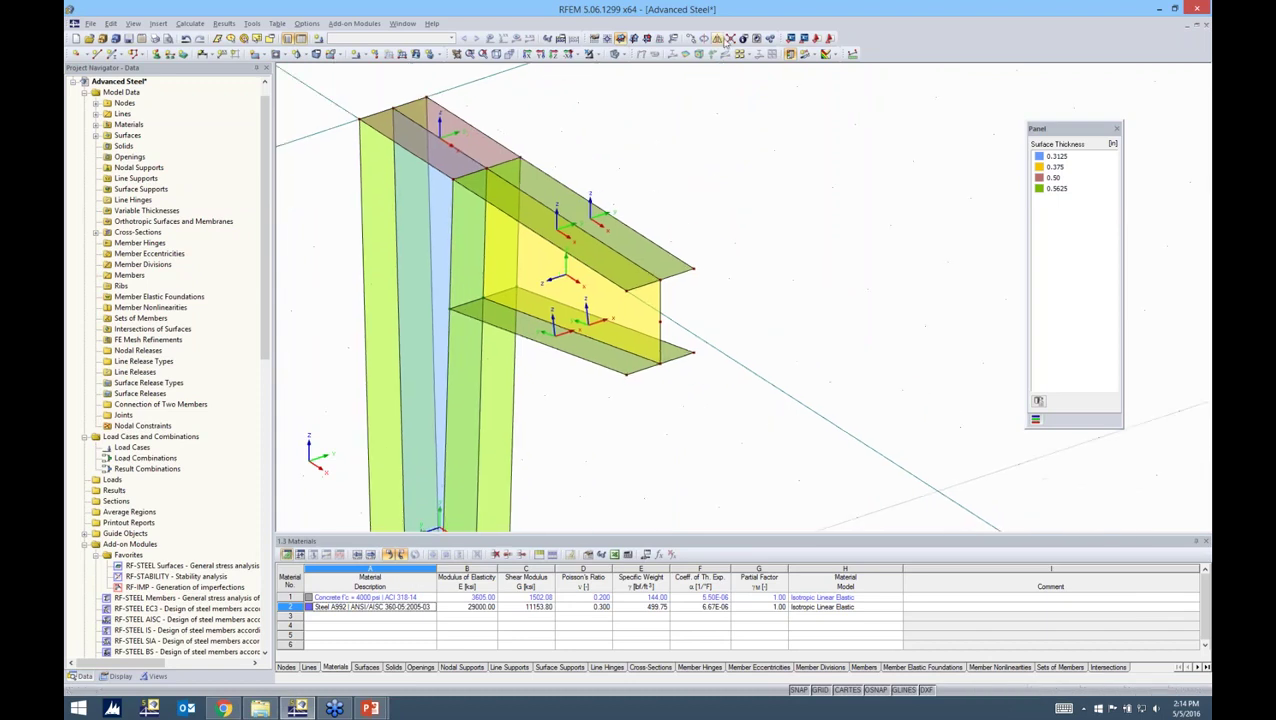
left_click(634, 38)
left_click(164, 95)
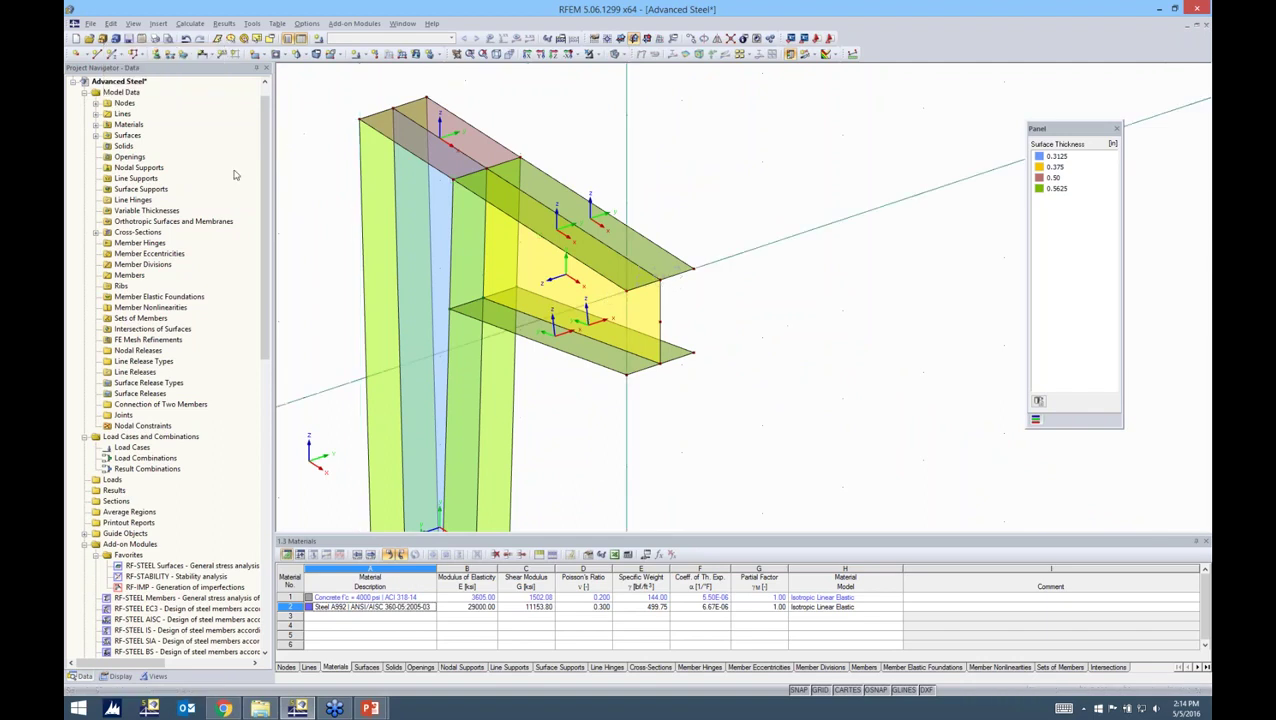
Step: Add a 0.5 in thick rectangular end plate in Steel A992 across the beam's free end and hide the grid
left_click(256, 54)
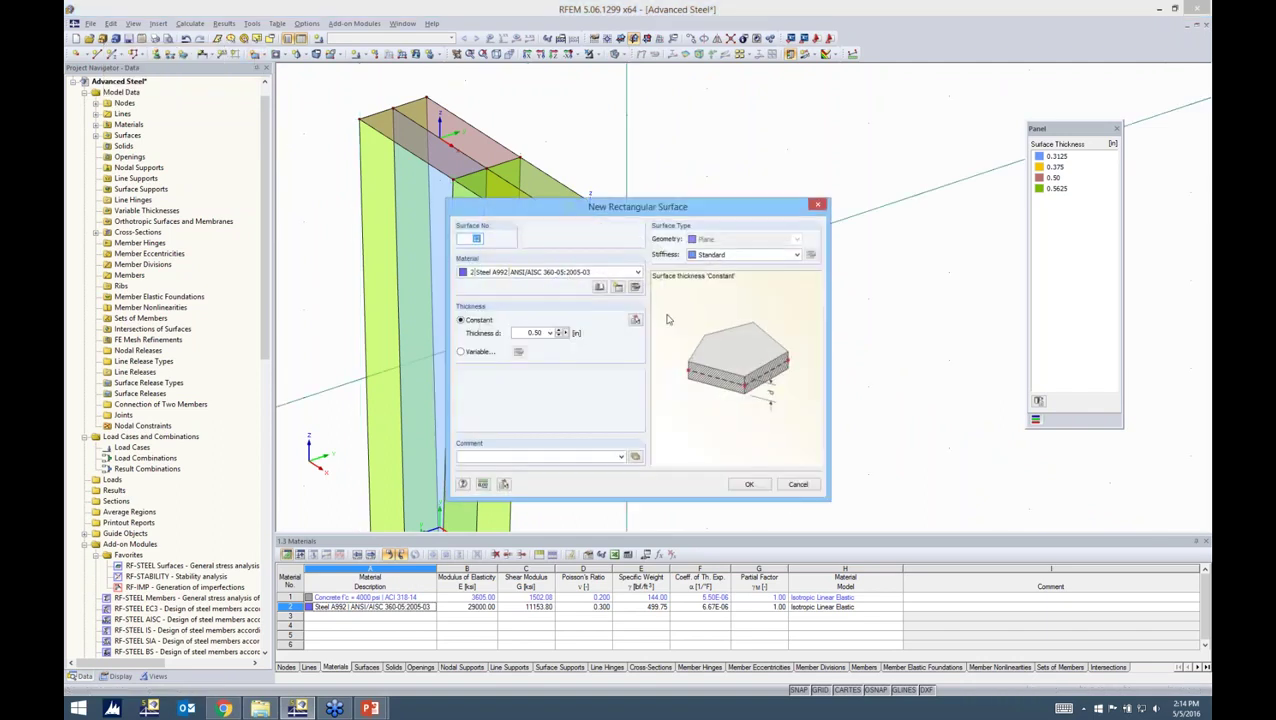
left_click(747, 486)
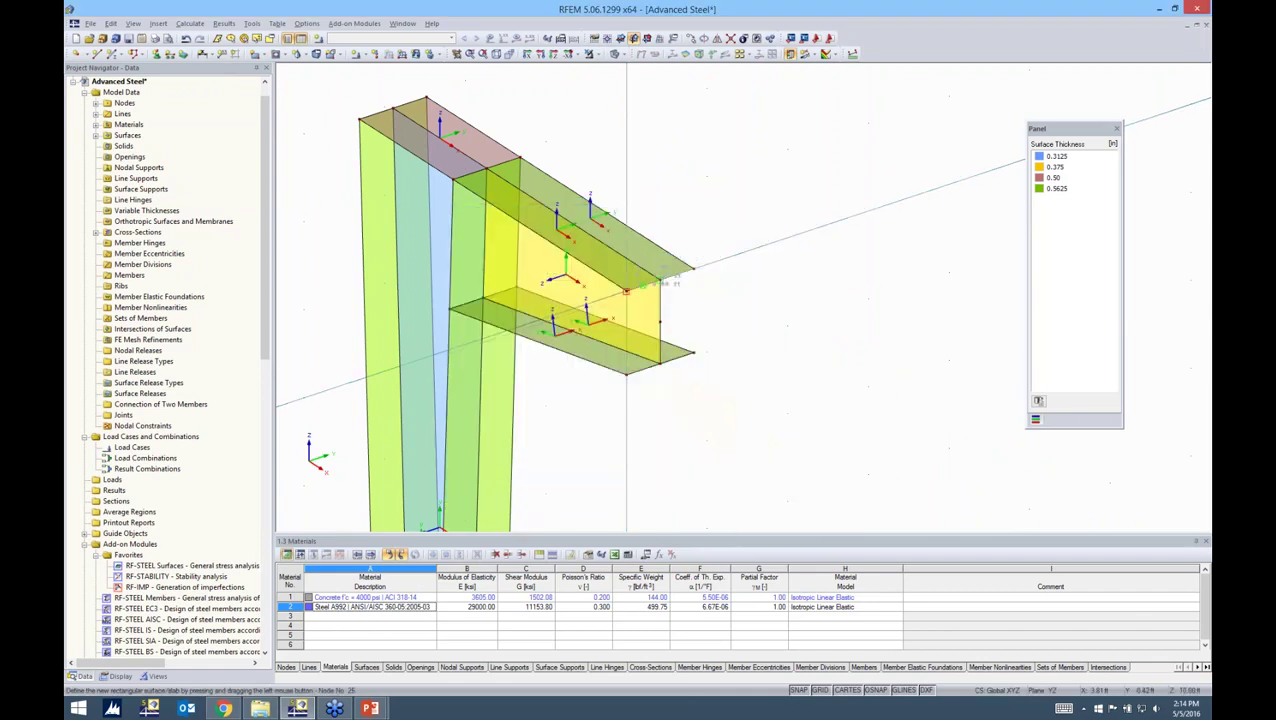
left_click(707, 352)
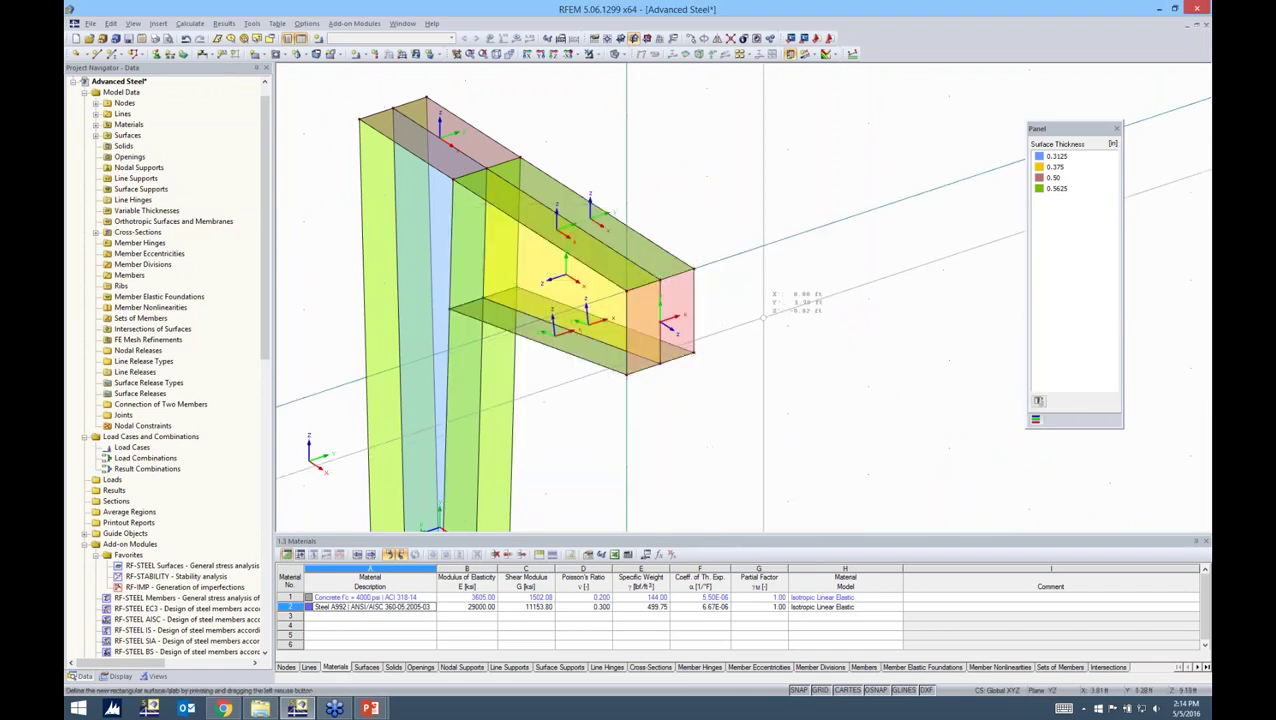
left_click(760, 324)
scroll(760, 324, "down", 1)
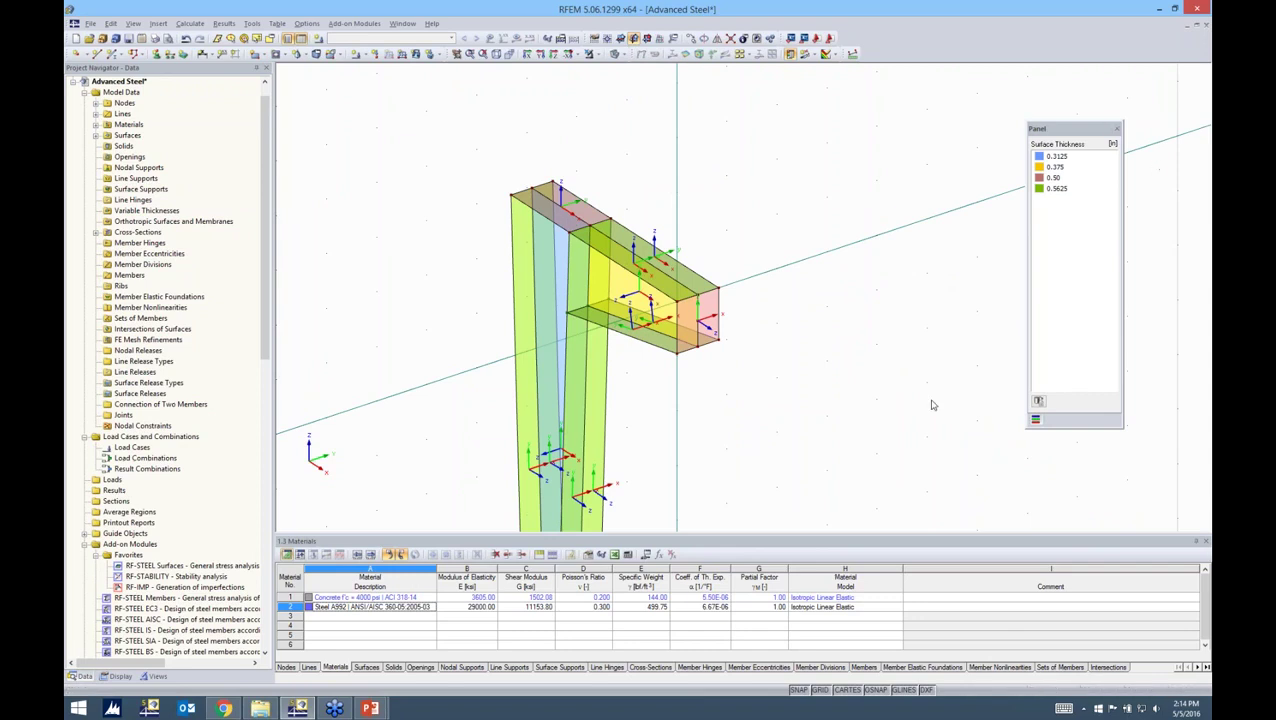
left_click(820, 690)
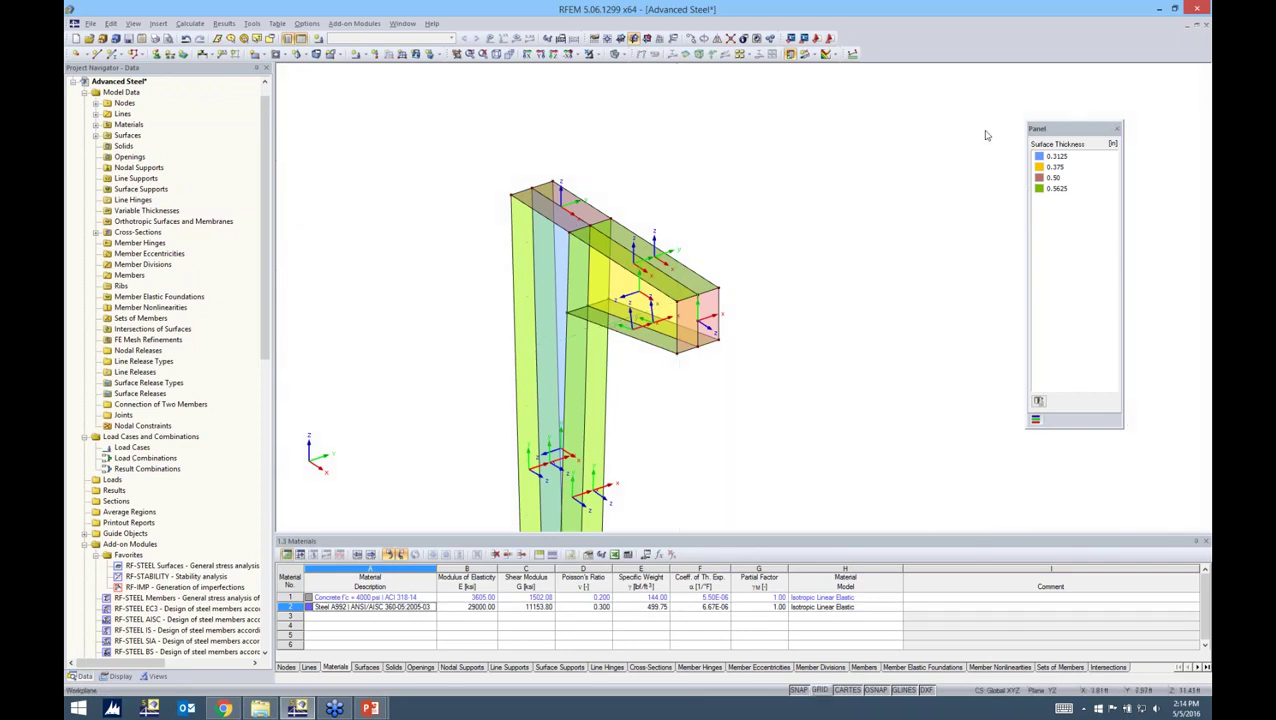
middle_click_drag(904, 330, 873, 277)
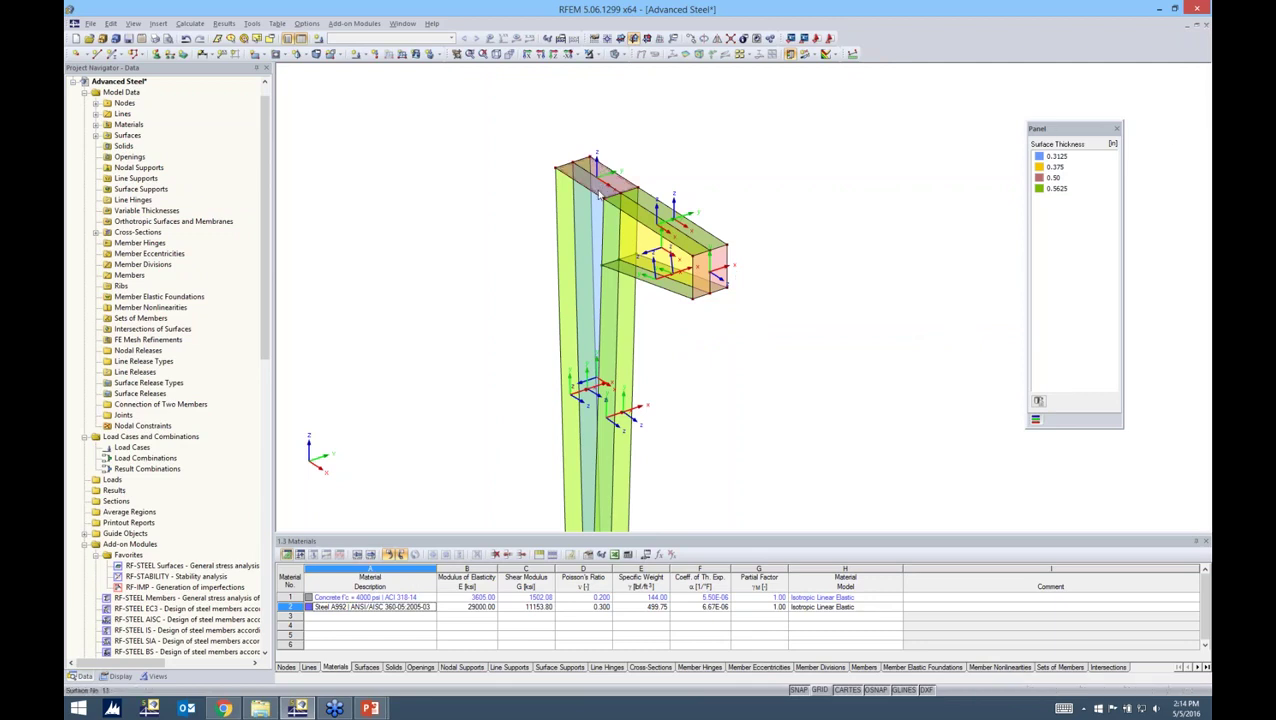
left_click(122, 677)
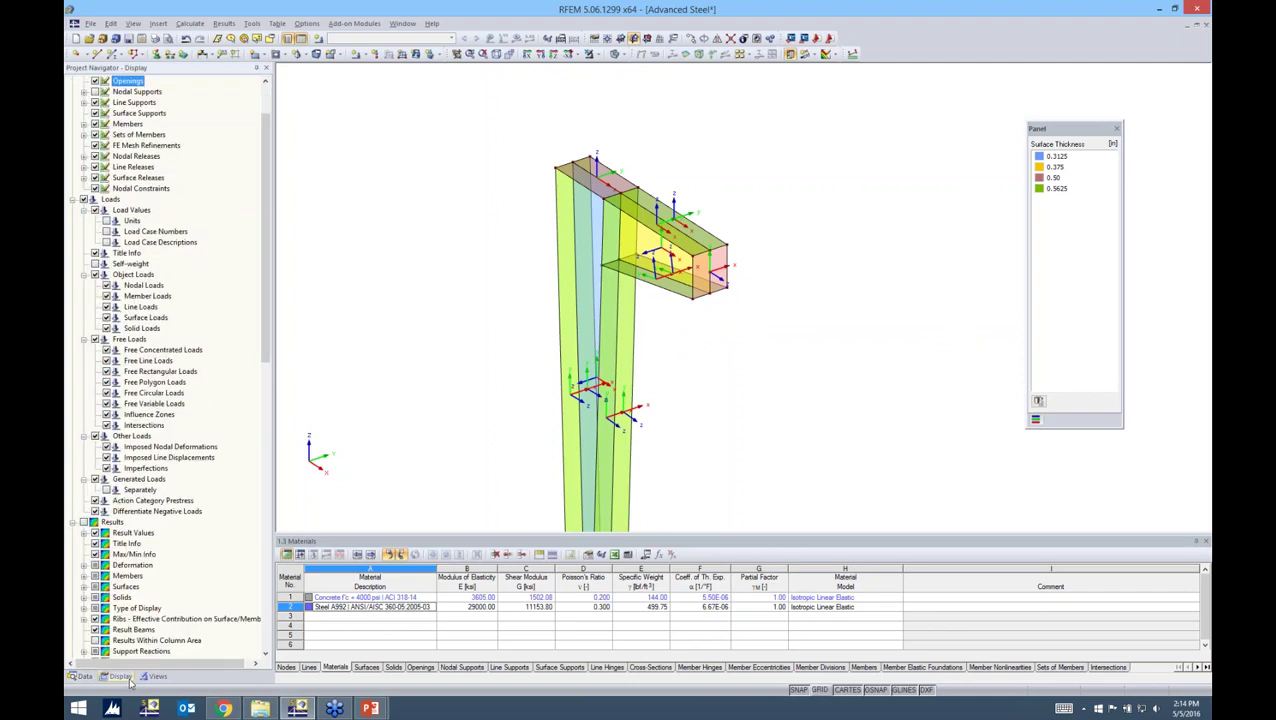
scroll(228, 410, "down", 15)
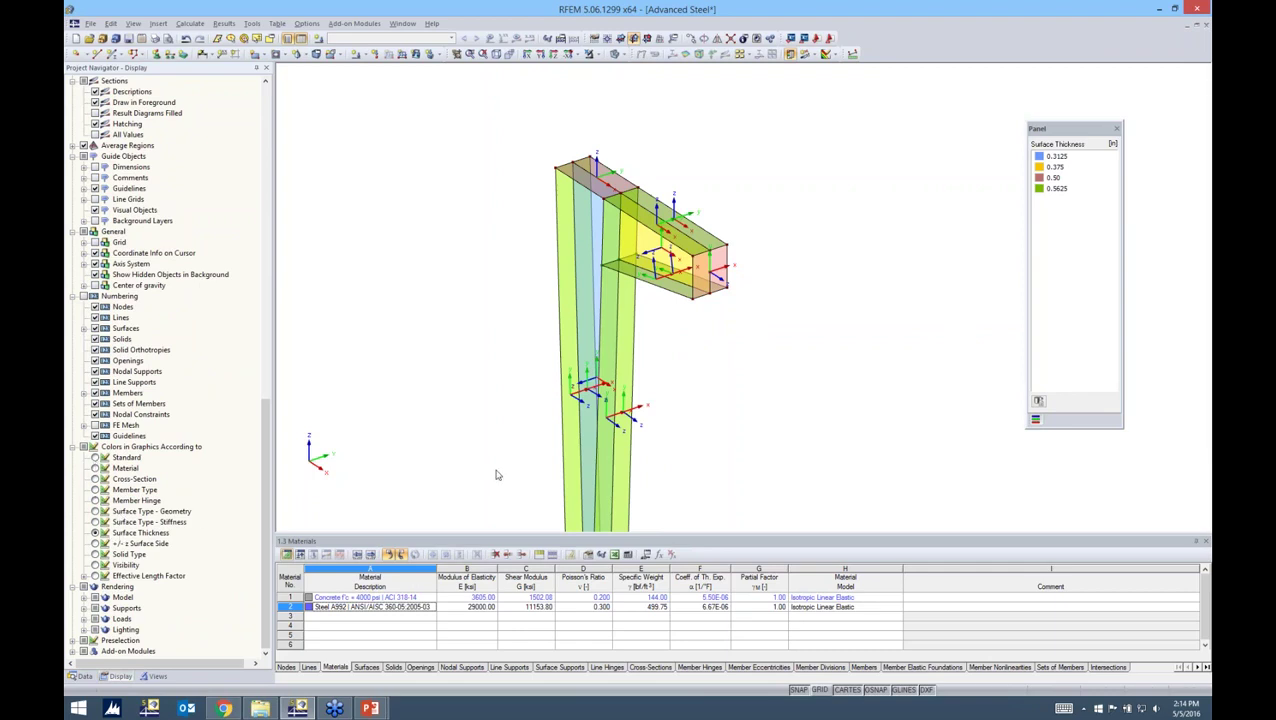
scroll(708, 378, "up", 3)
middle_click_drag(706, 375, 600, 220, "ctrl")
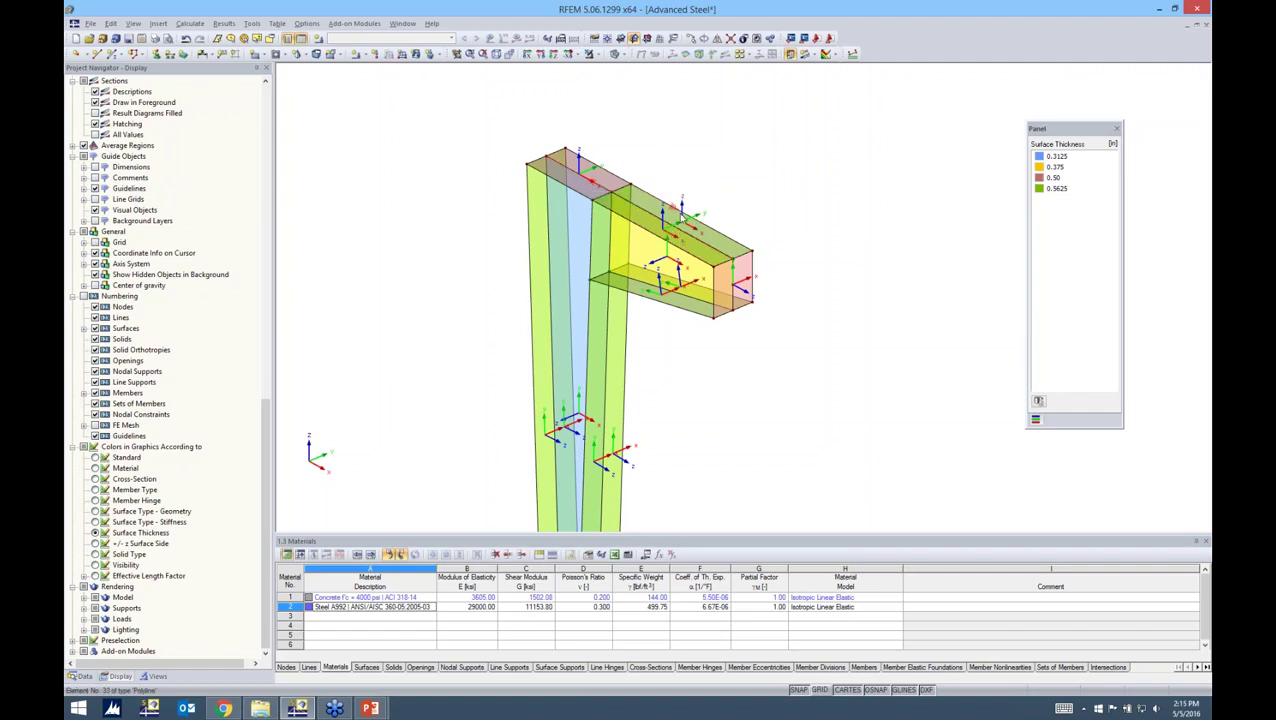
Step: Try reversing the local axis system of the front half of the beam's lower flange and undo the change
right_click(681, 303)
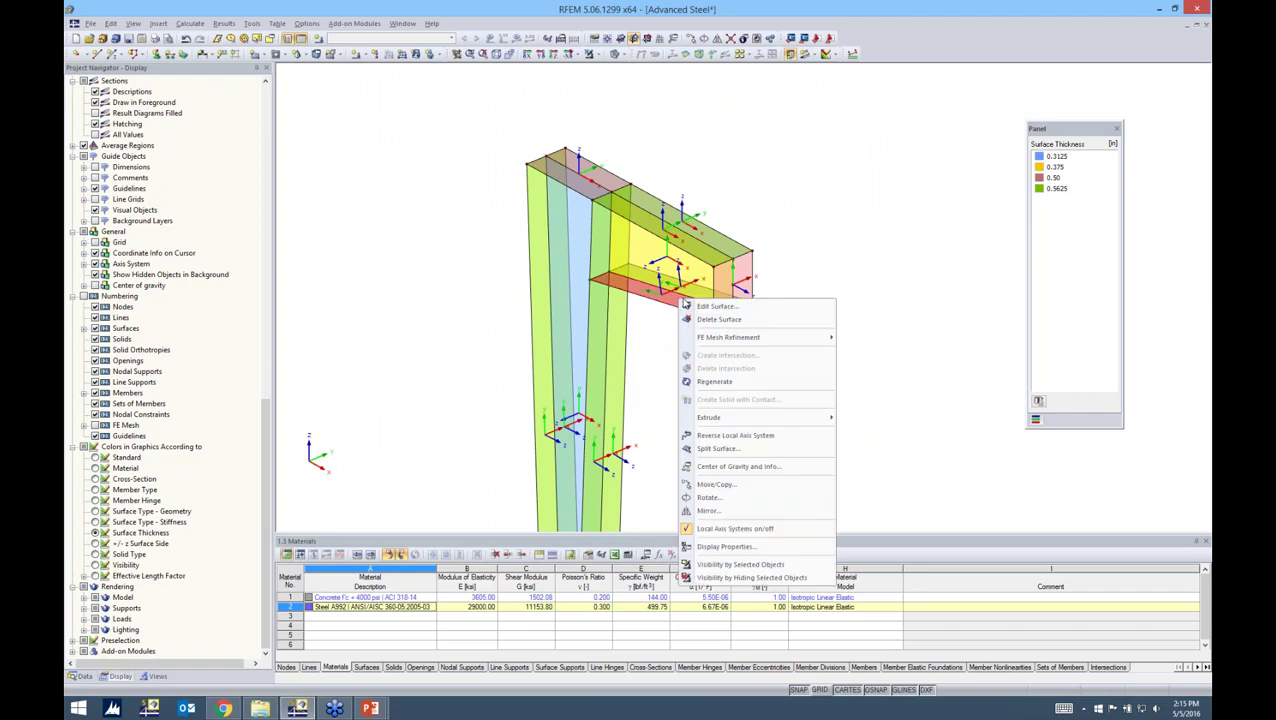
left_click(735, 435)
scroll(653, 316, "up", 5)
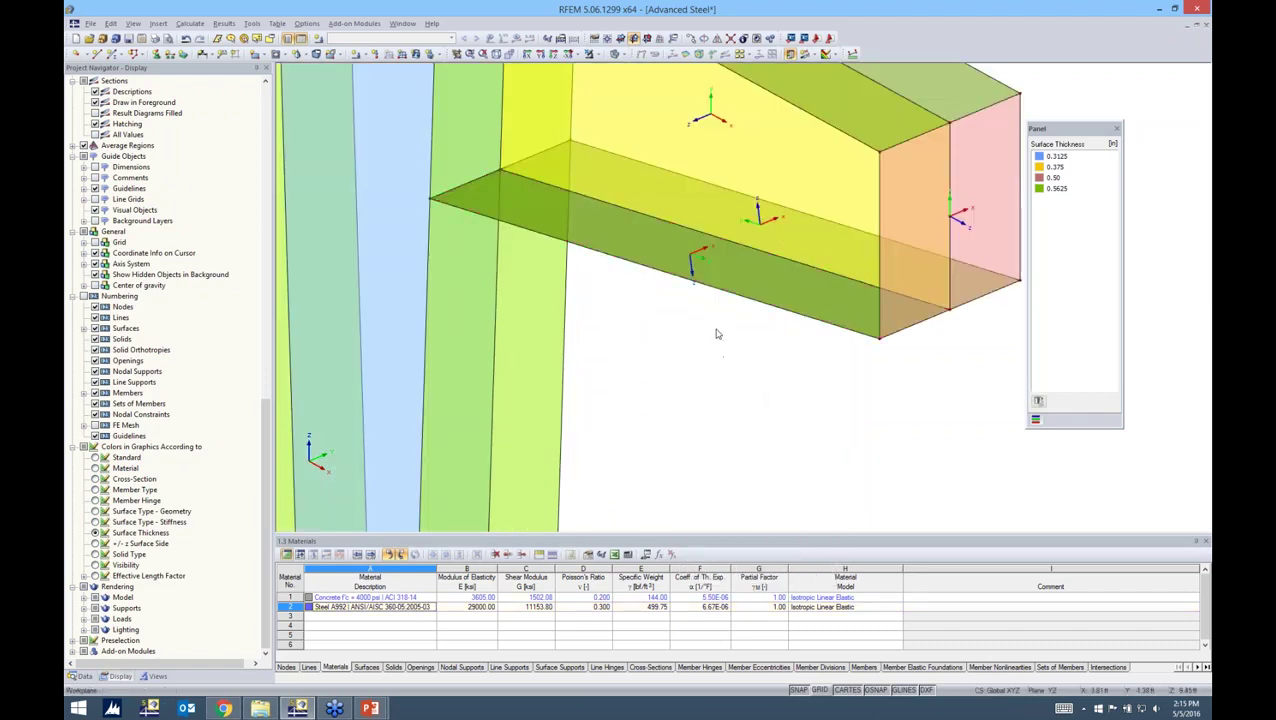
scroll(716, 334, "down", 1)
middle_click_drag(700, 331, 717, 276, "ctrl")
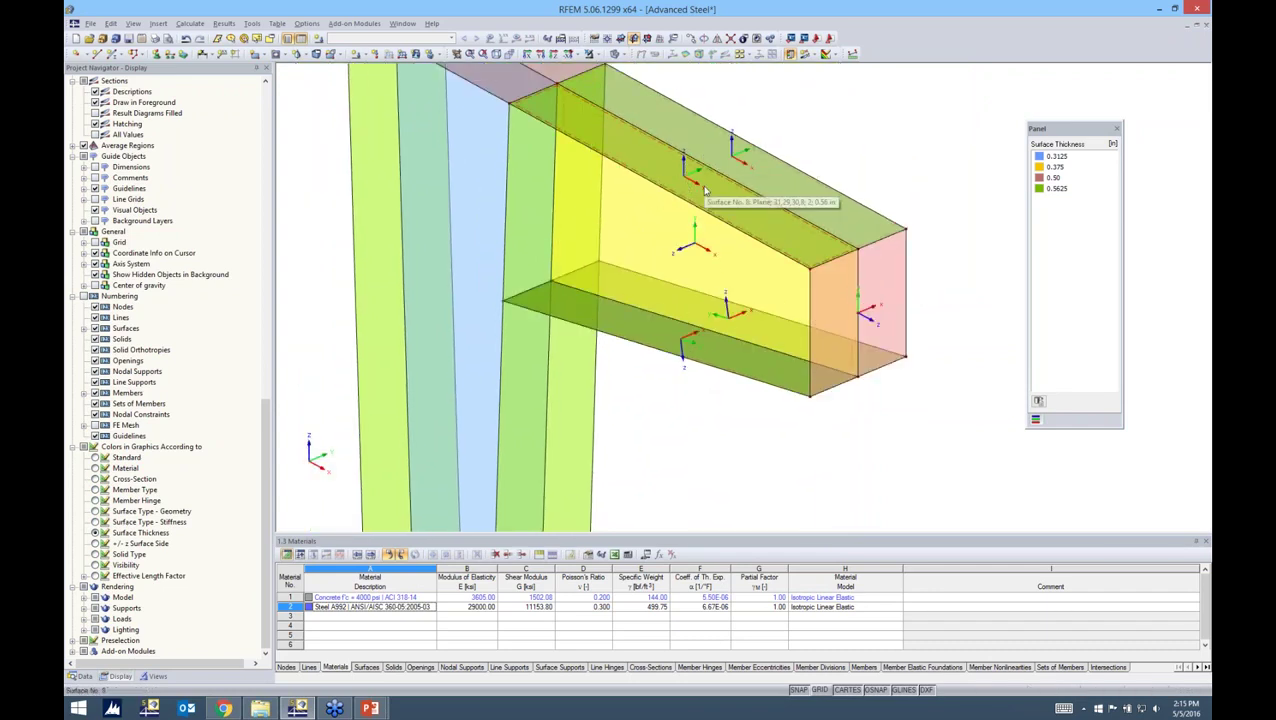
middle_click_drag(707, 250, 544, 230, "ctrl")
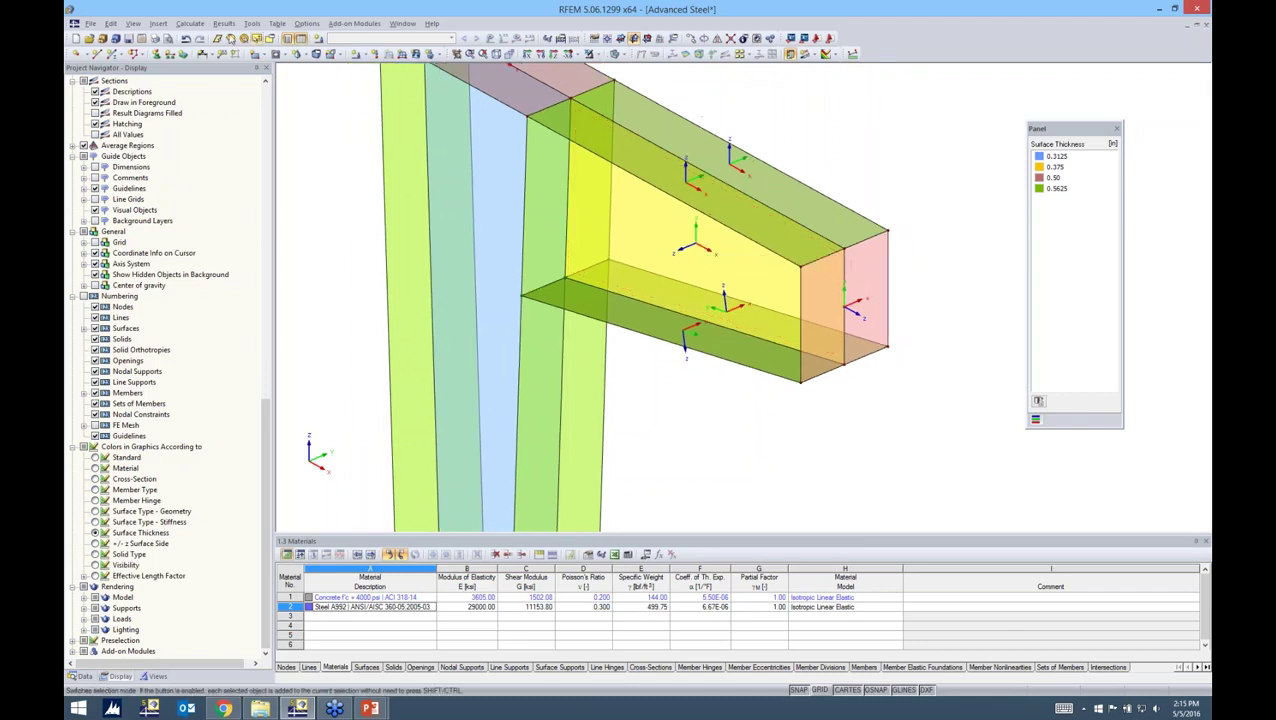
left_click(186, 38)
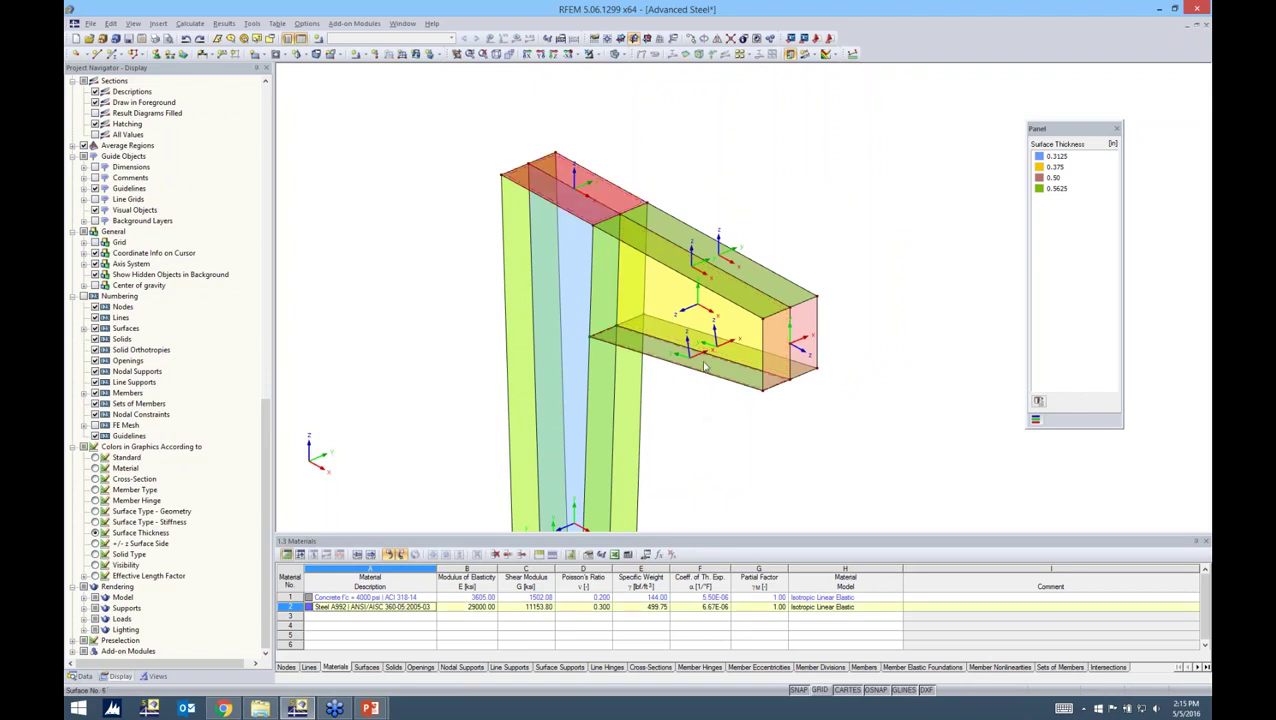
Step: Set the input x-axes of the cap plate and all beam flange surfaces parallel to line 30, the upper flange's center line
middle_click_drag(803, 405, 936, 255, "ctrl")
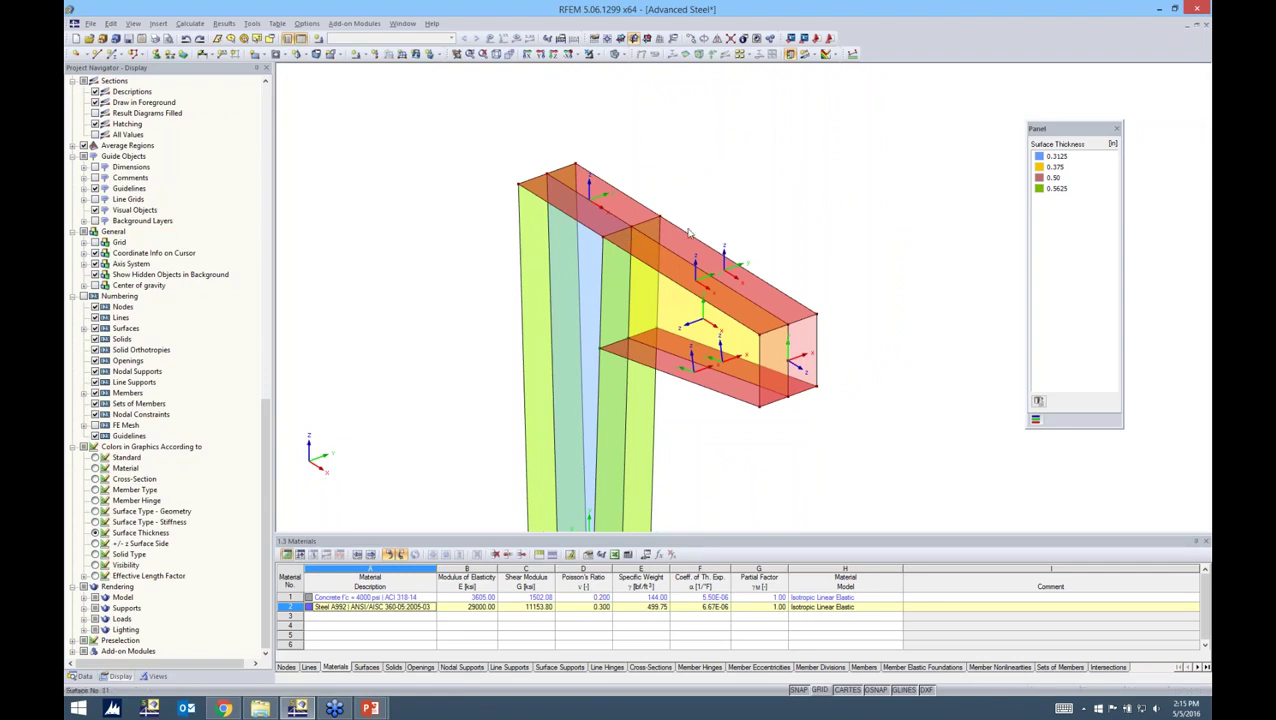
right_click(632, 213)
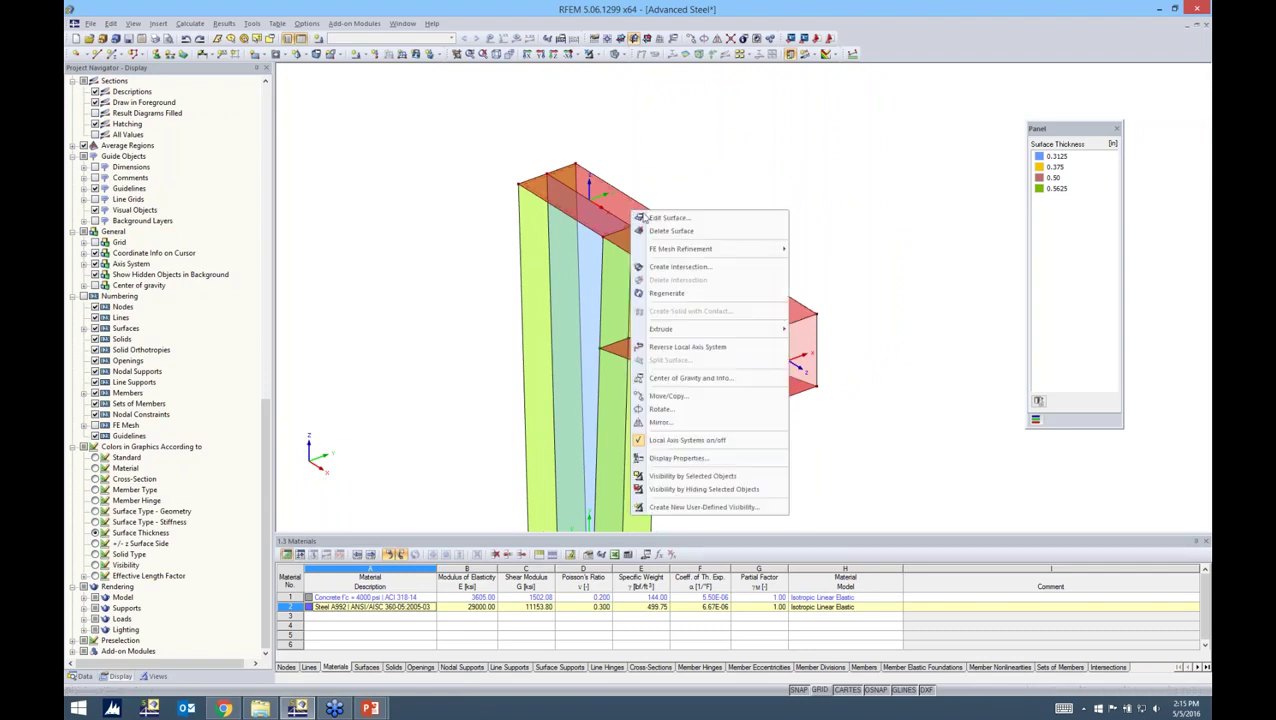
left_click(652, 219)
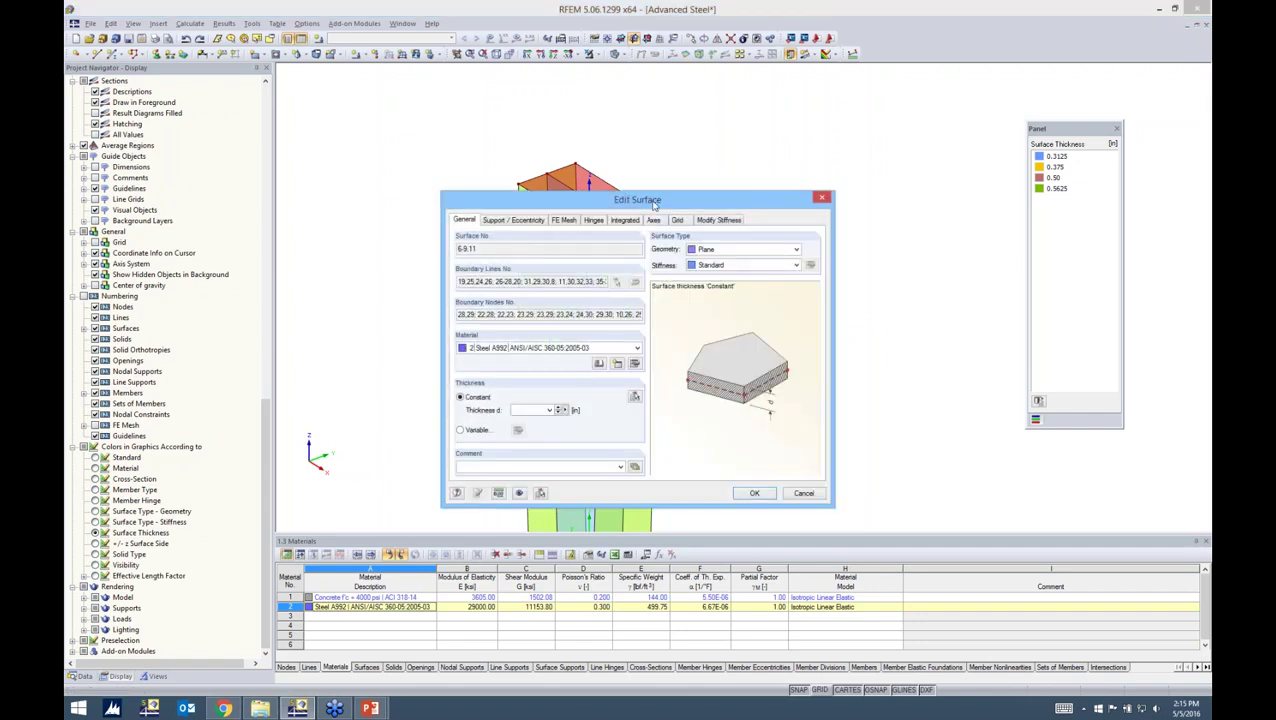
left_click_drag(644, 208, 741, 146)
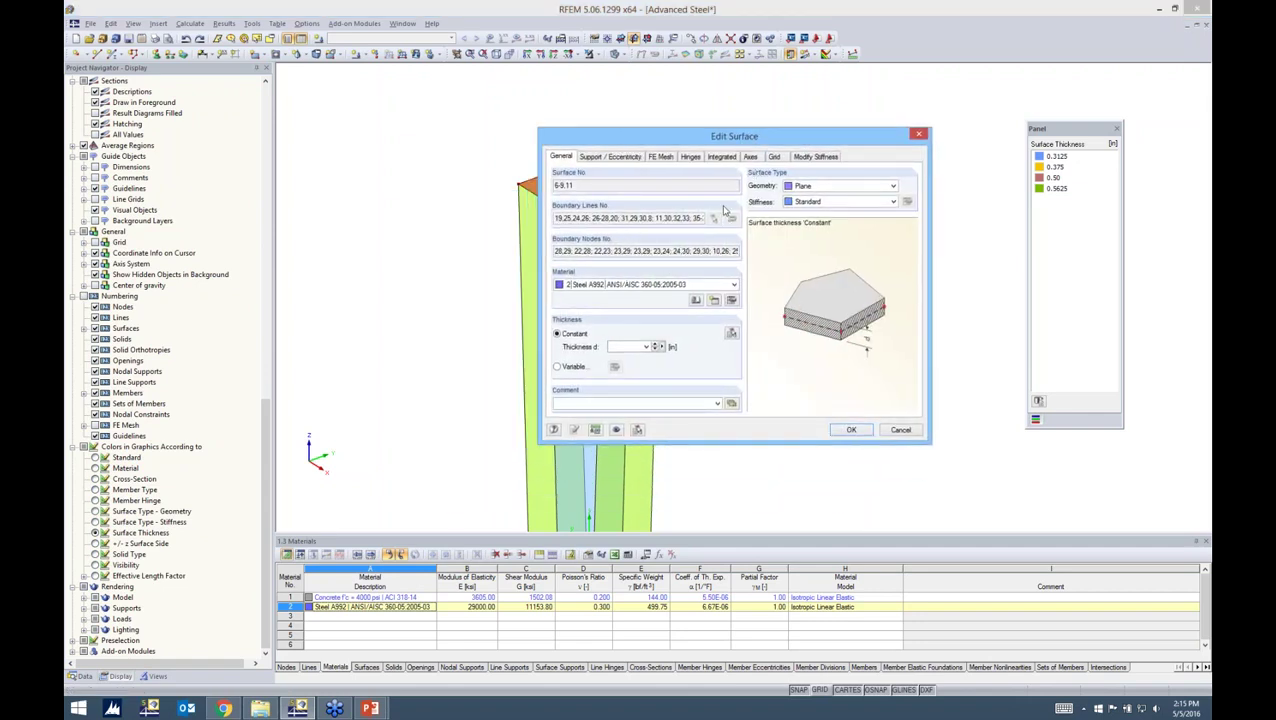
left_click(752, 157)
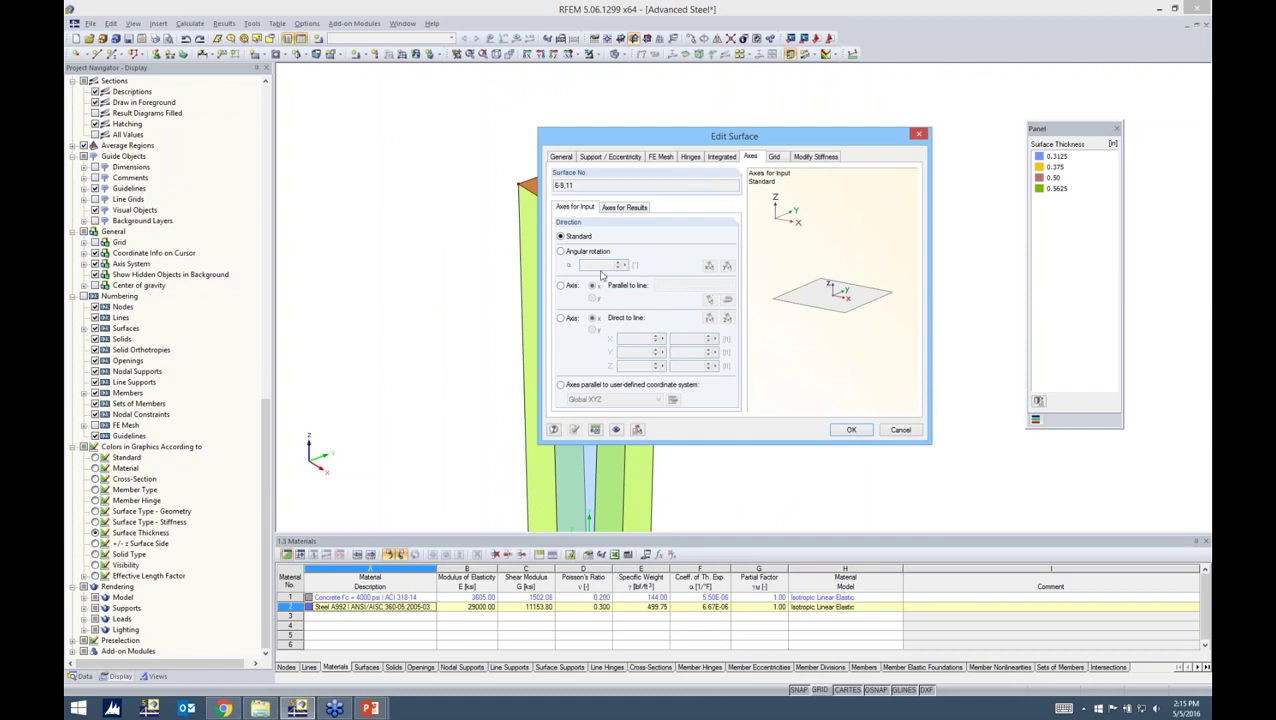
left_click(562, 253)
left_click(561, 286)
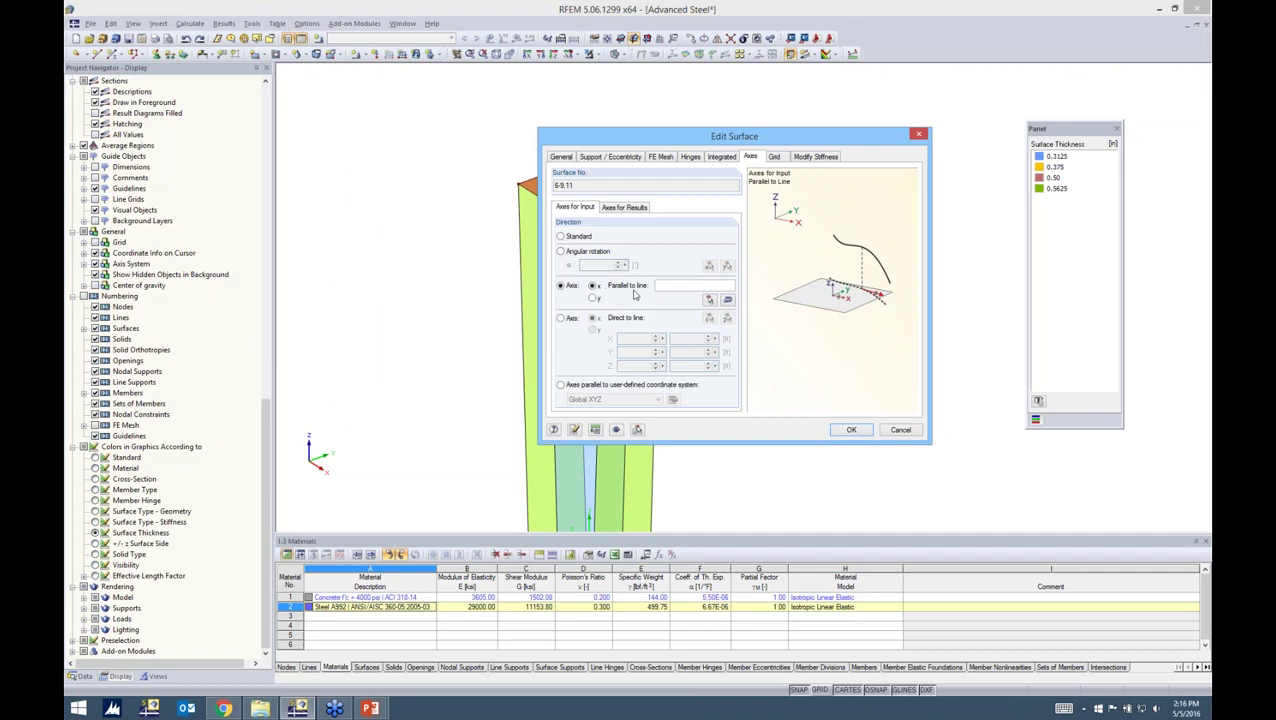
left_click_drag(719, 136, 913, 148)
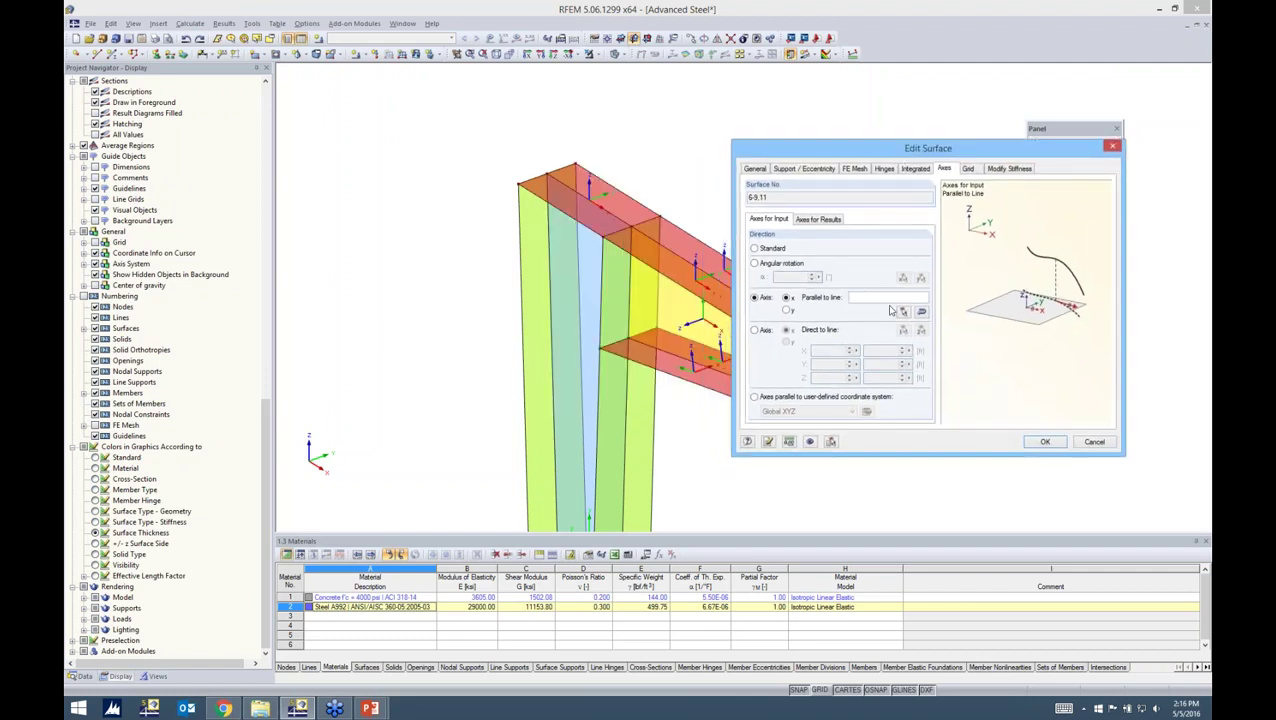
left_click(905, 314)
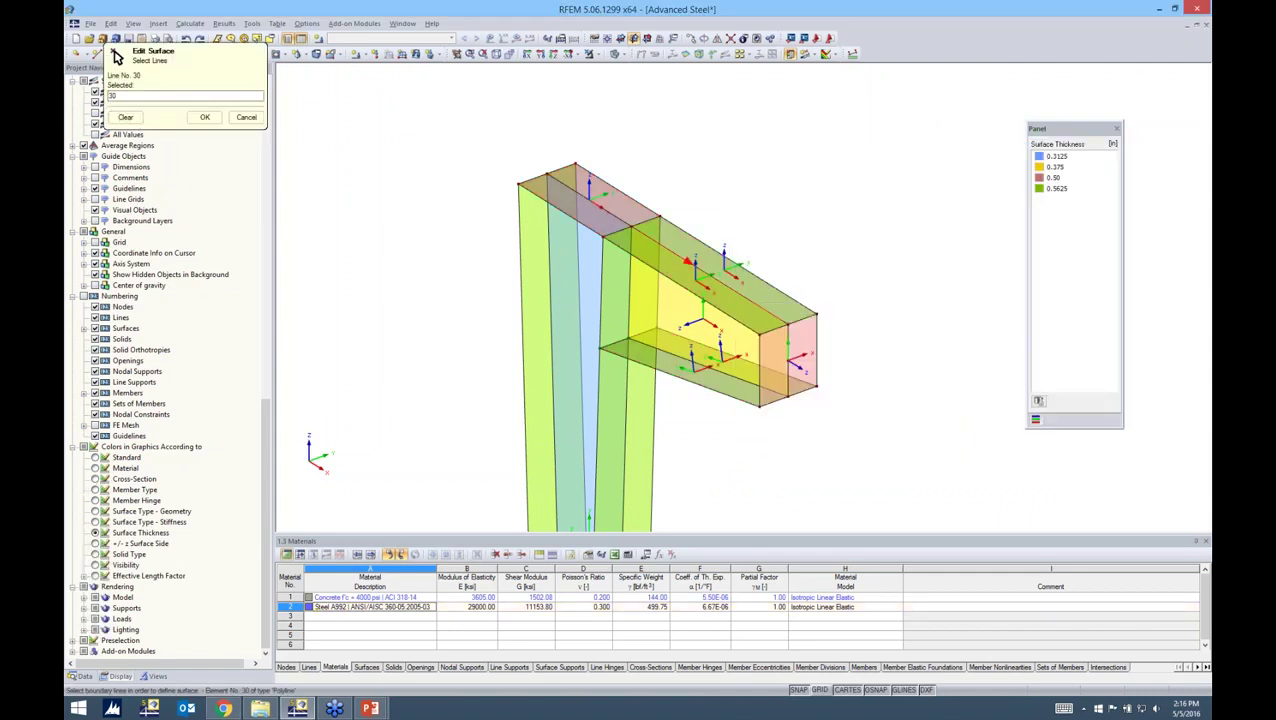
left_click(204, 117)
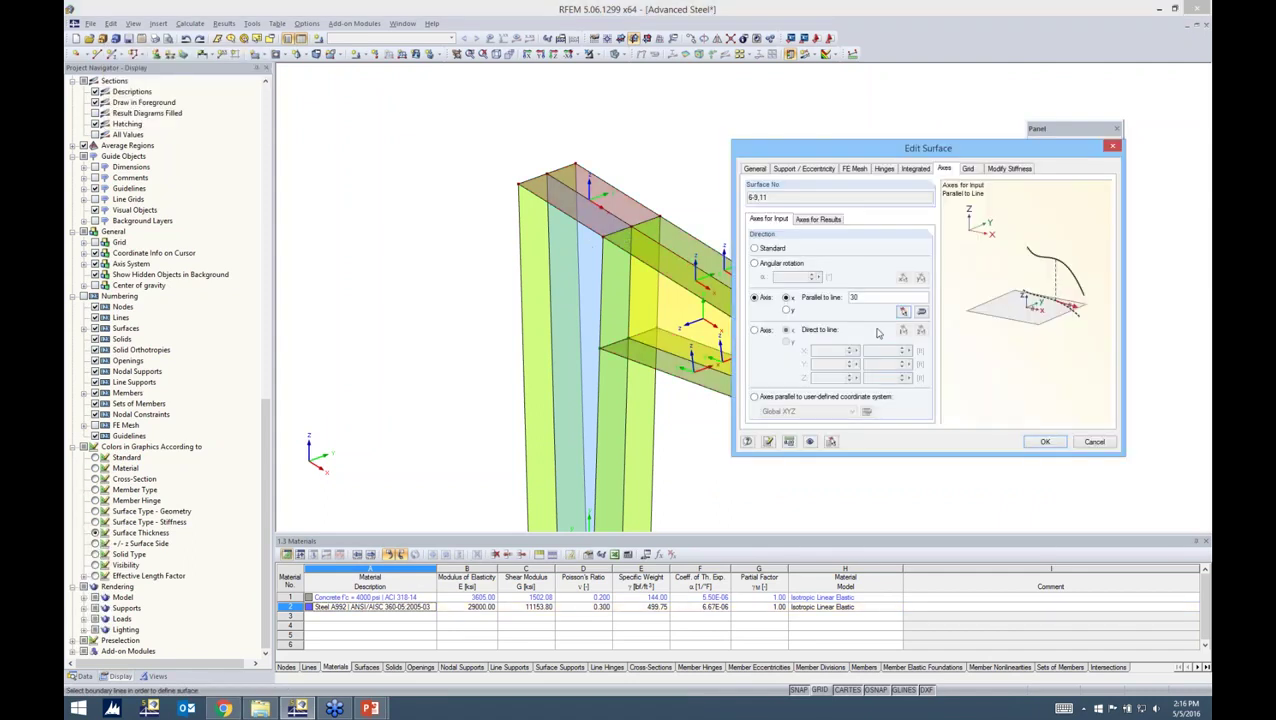
left_click(1041, 442)
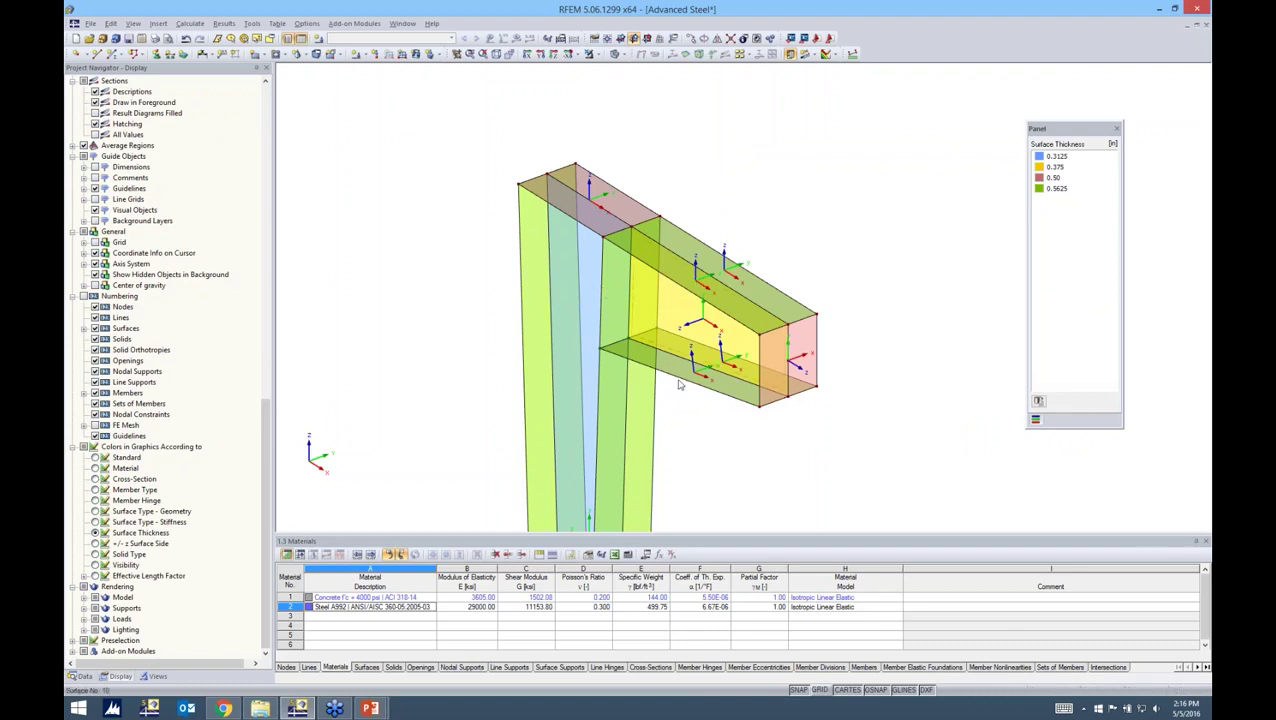
Step: Turn off the local axis system display for the surfaces
scroll(684, 392, "down", 4)
middle_click_drag(684, 392, 651, 337)
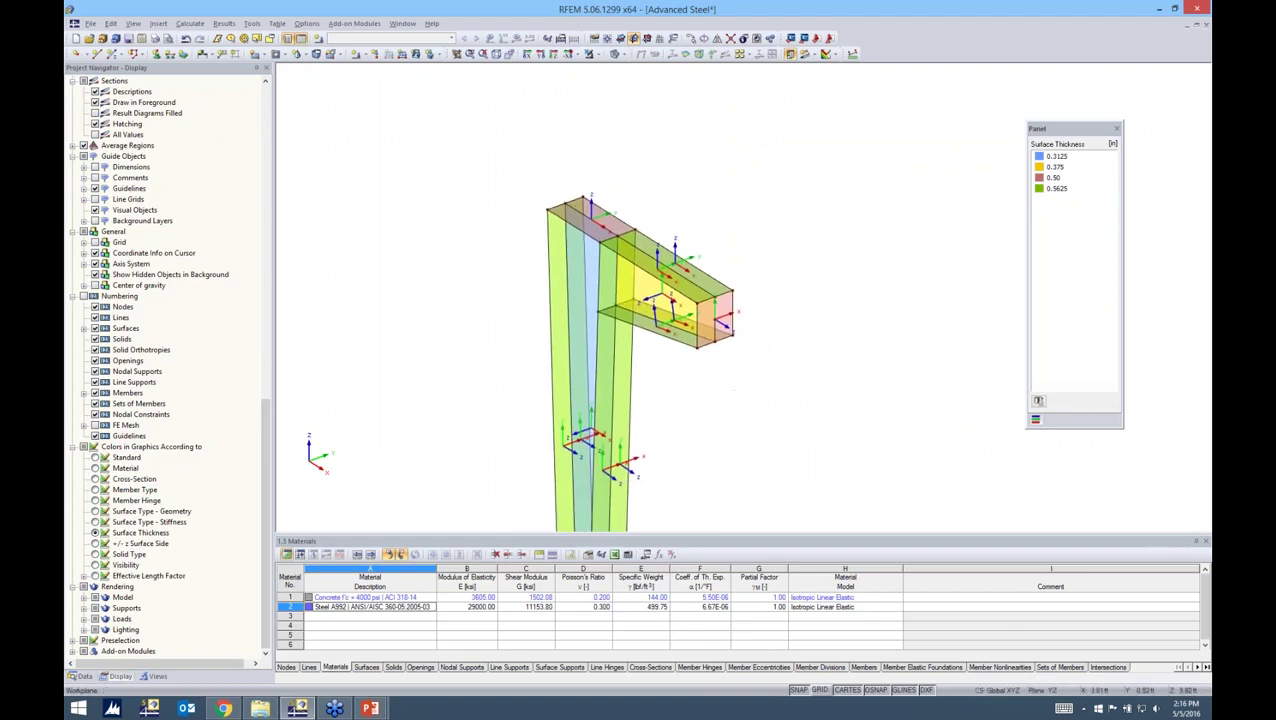
middle_click_drag(686, 405, 784, 388, "ctrl")
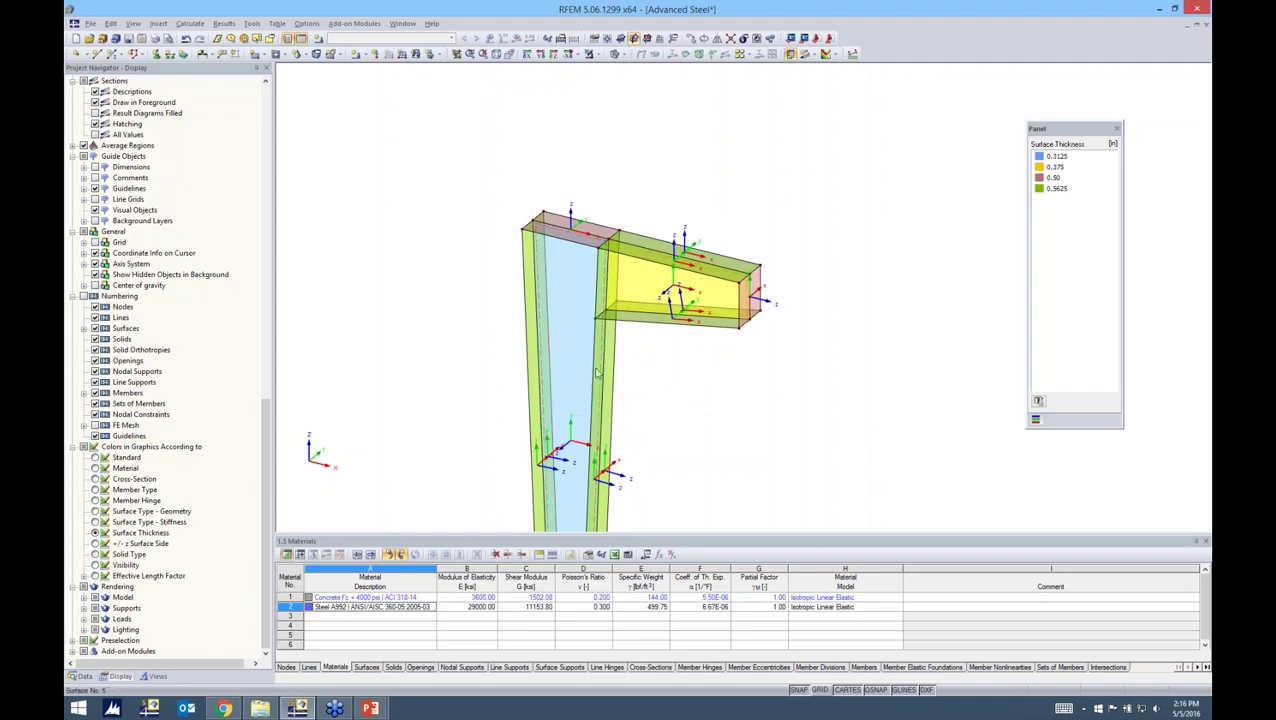
middle_click_drag(626, 370, 634, 402, "ctrl")
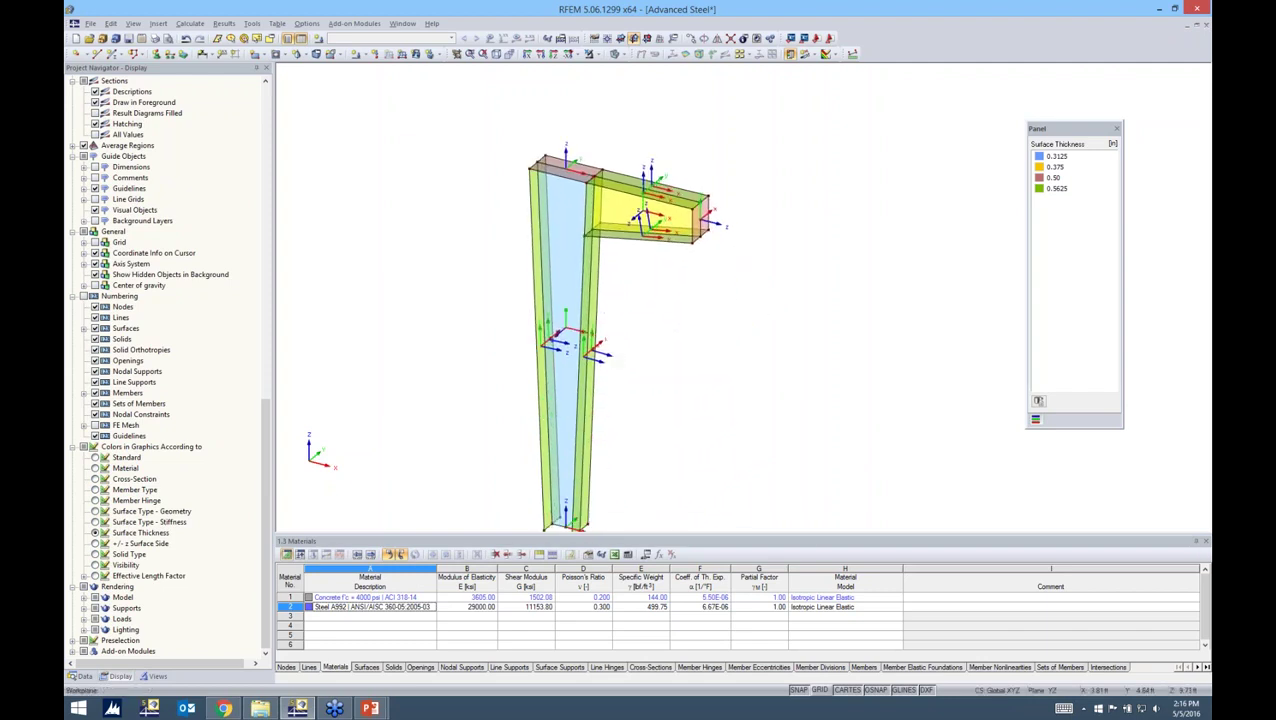
right_click(556, 253)
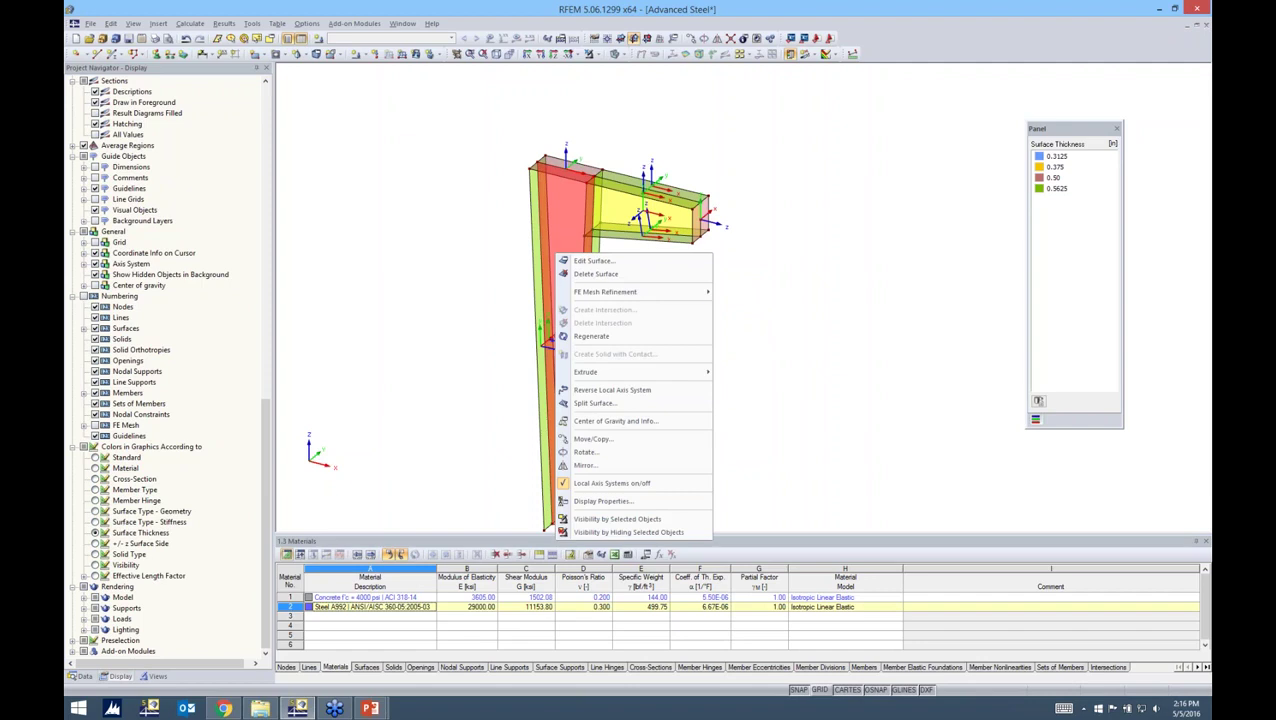
left_click(584, 484)
Step: Place hinged global line supports along the flange and web lines at the column base
middle_click_drag(700, 380, 648, 366, "ctrl")
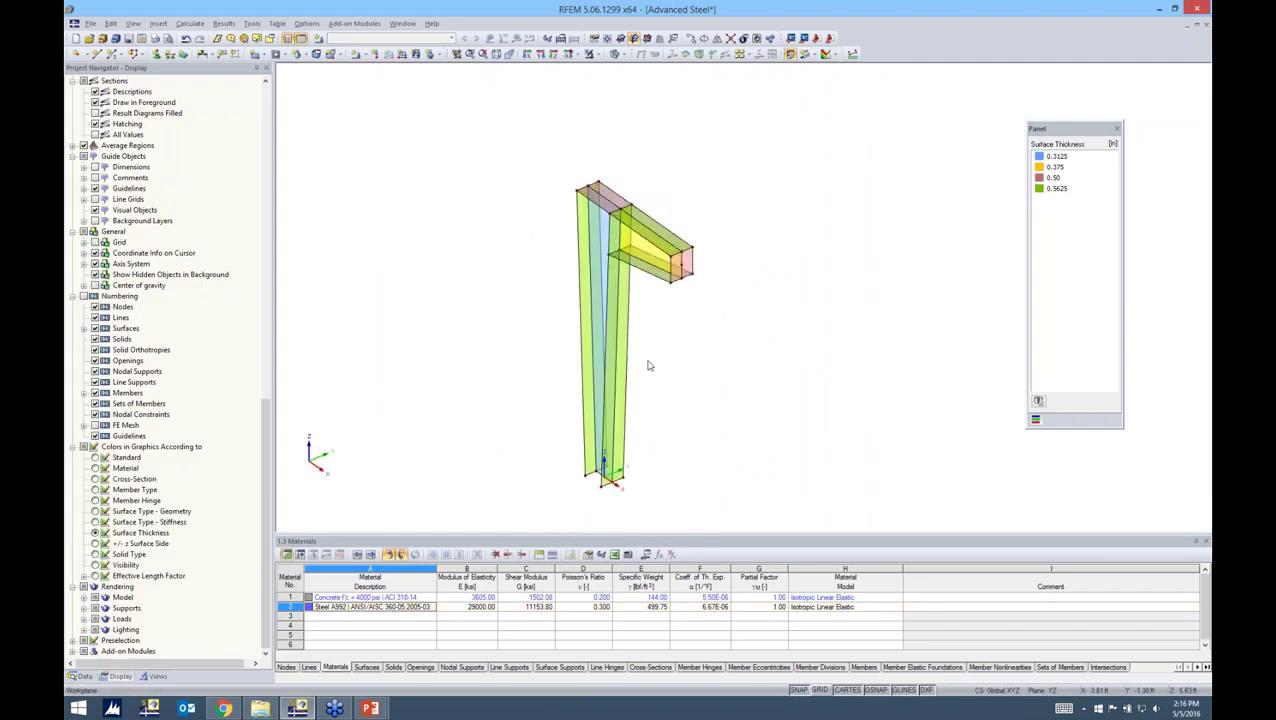
middle_click_drag(673, 351, 688, 330, "ctrl")
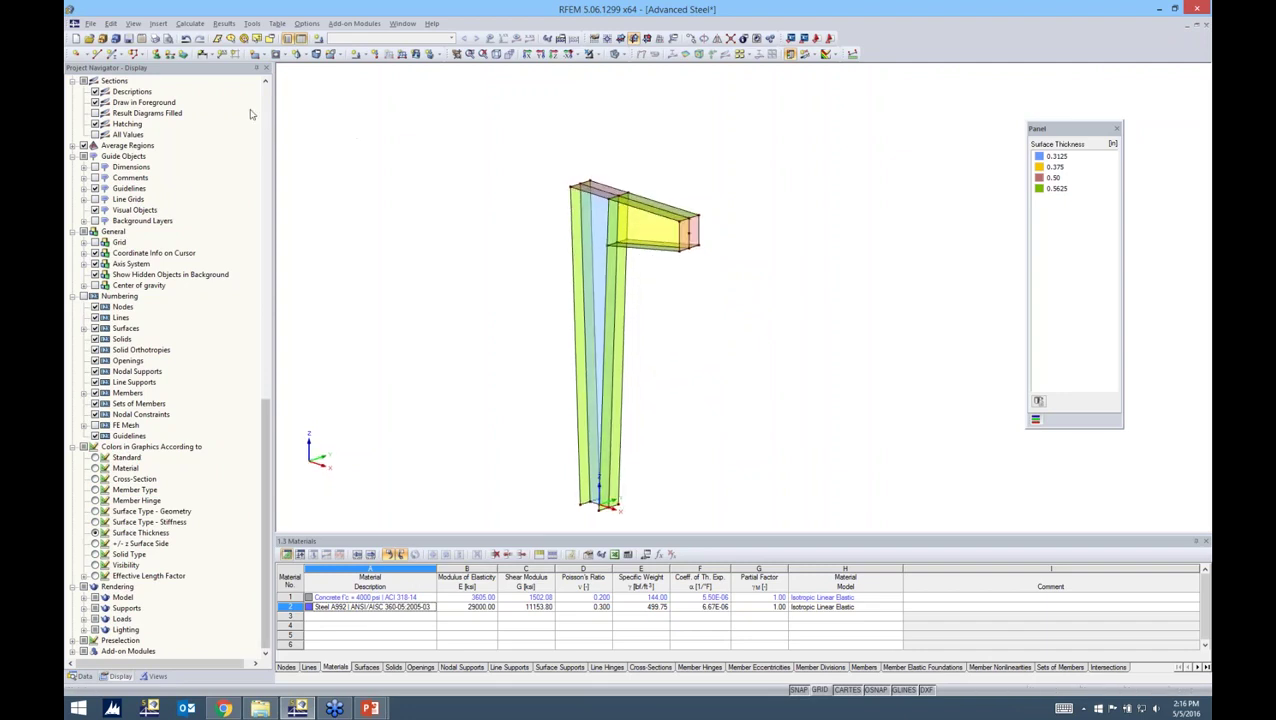
left_click(170, 56)
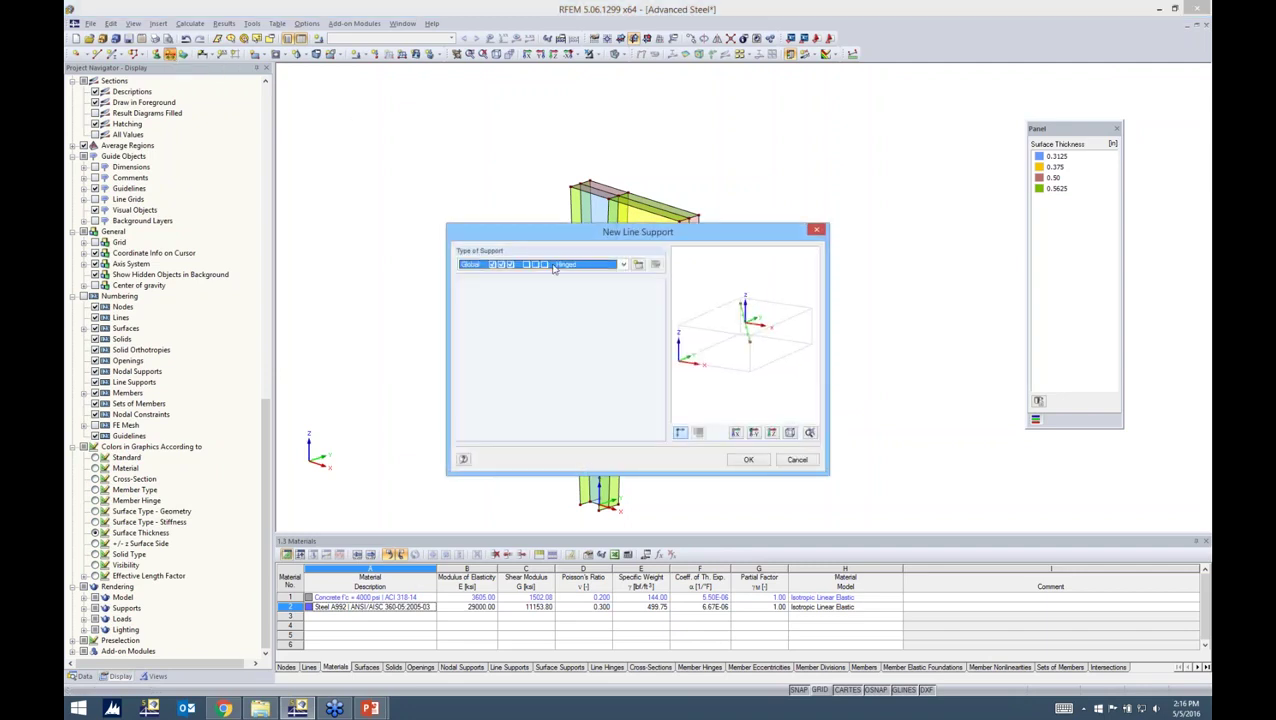
left_click(623, 264)
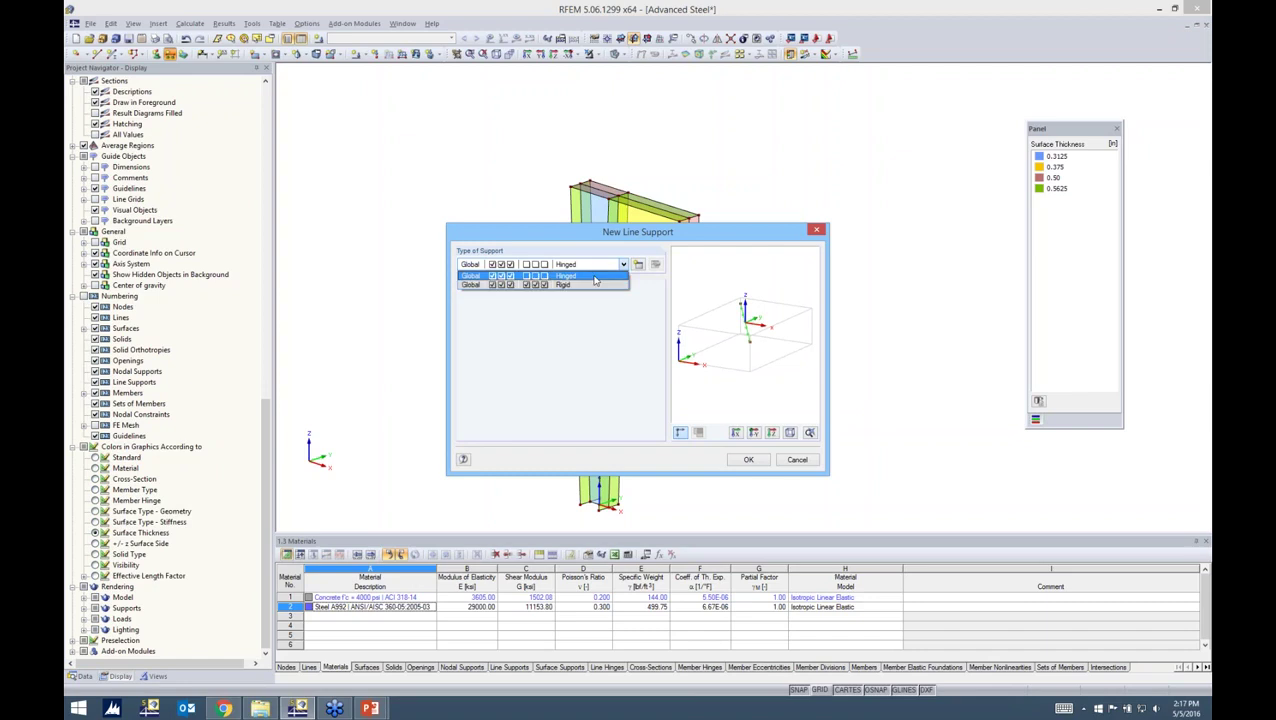
key("Up")
key("Return")
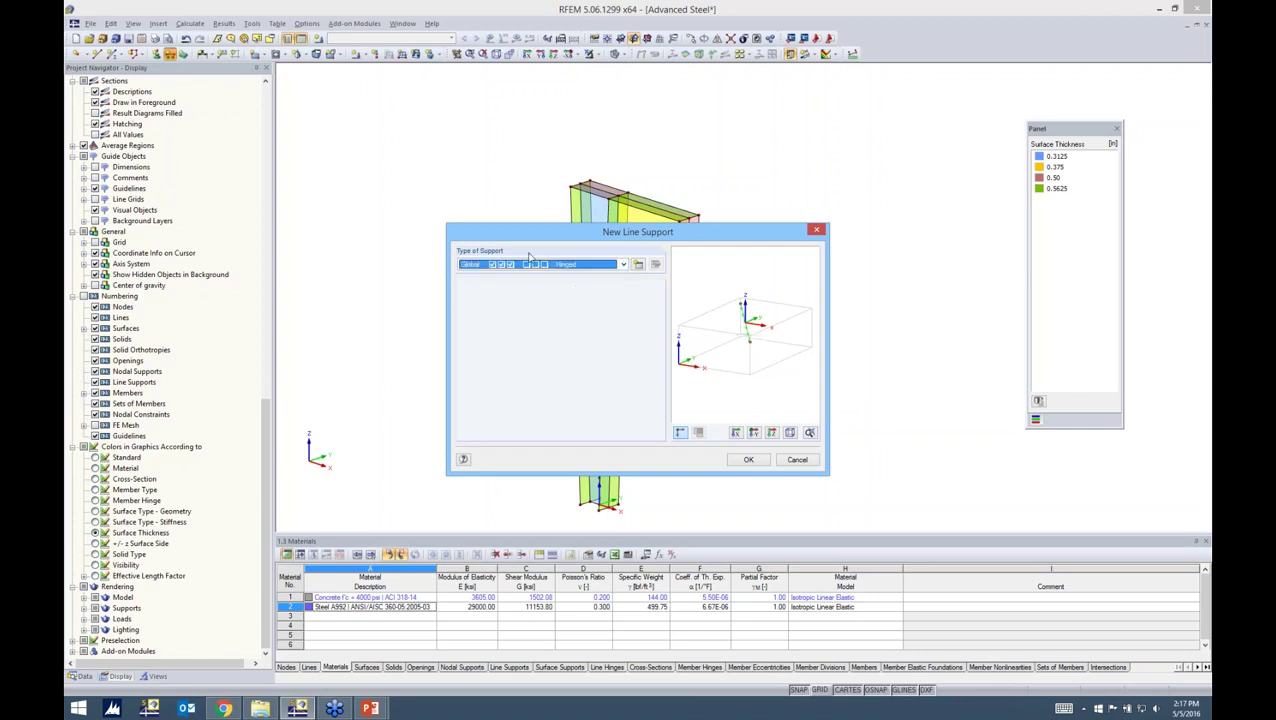
left_click(749, 460)
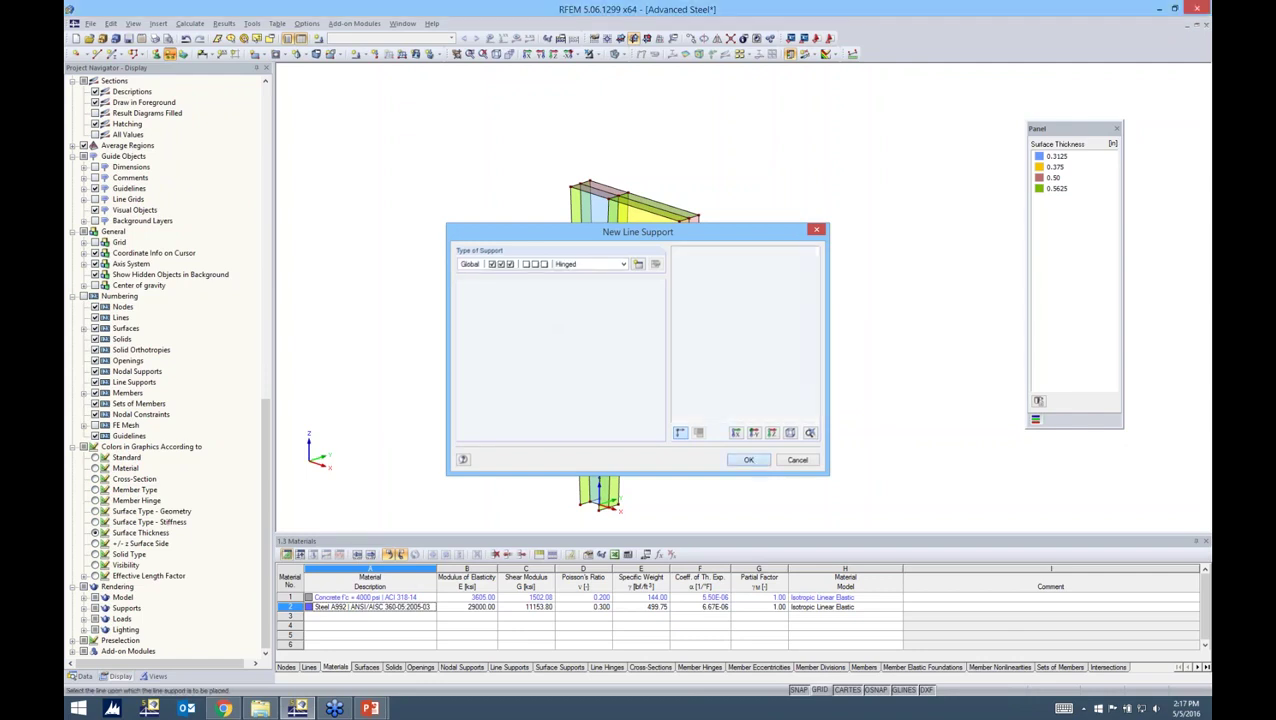
left_click(633, 516)
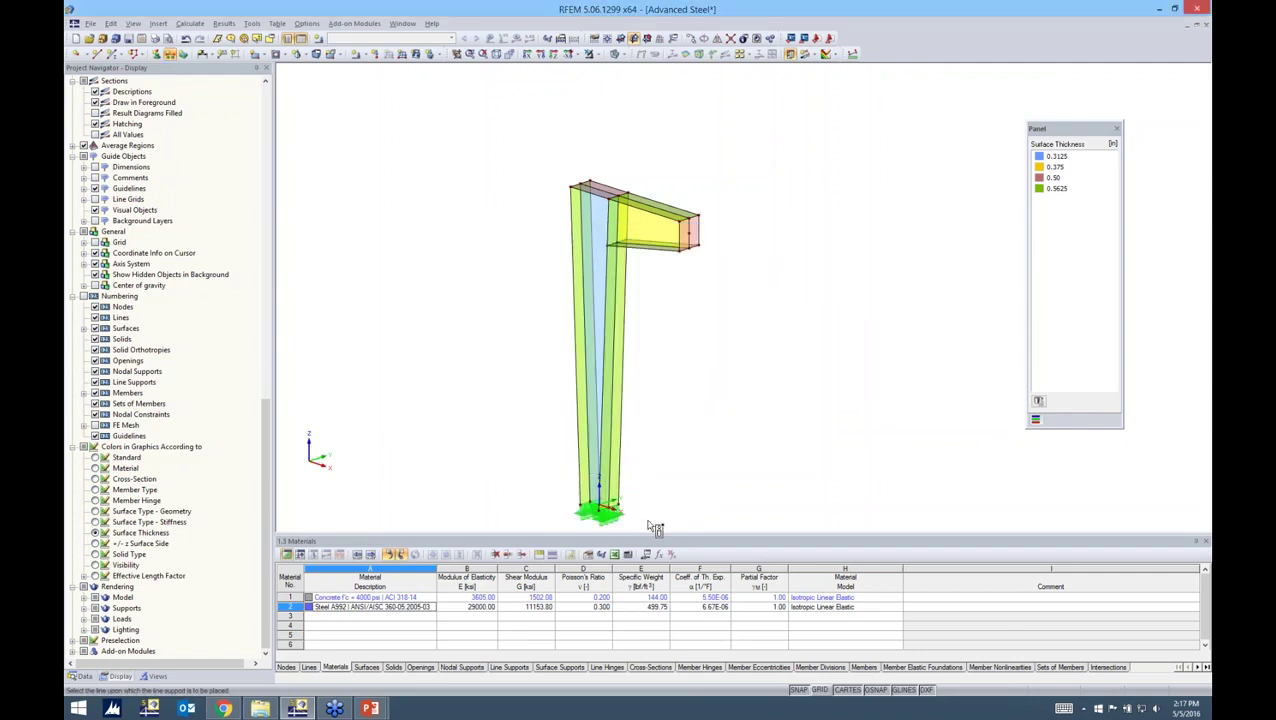
key("Escape")
Step: Enlarge the line support symbols at the column base one step and reduce them again
middle_click_drag(661, 490, 657, 420)
scroll(612, 440, "up", 5)
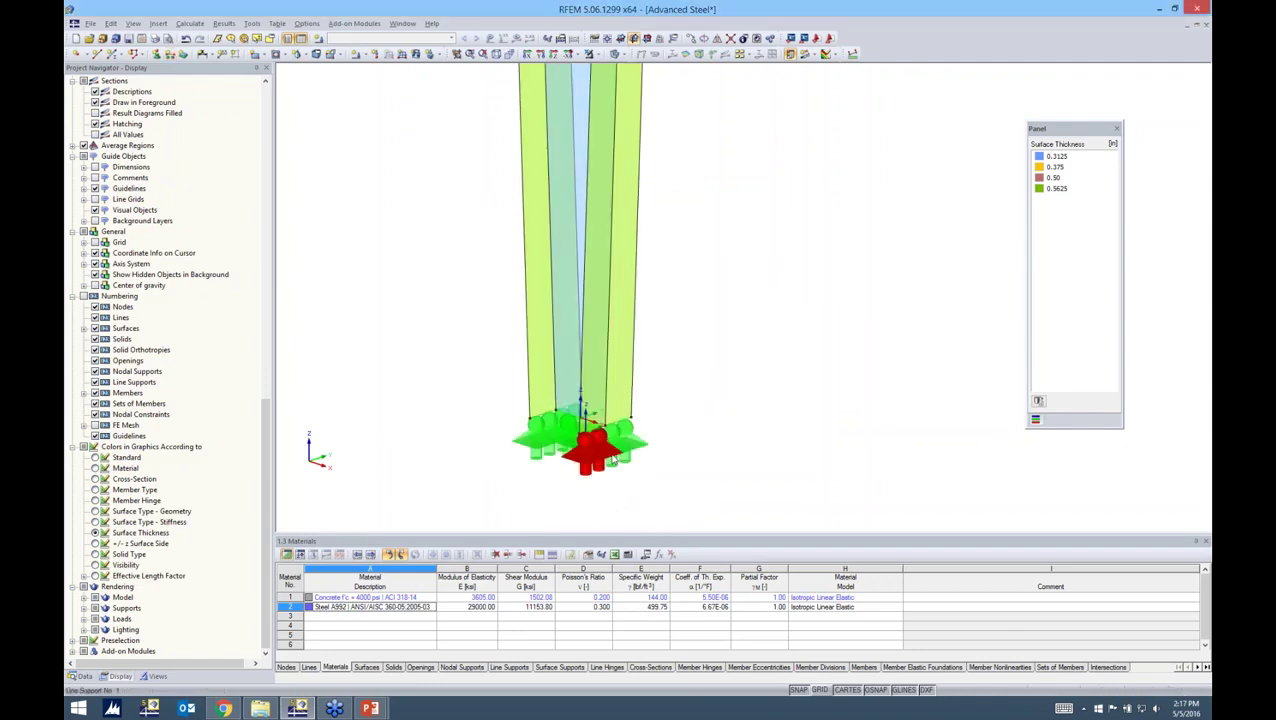
right_click(603, 452)
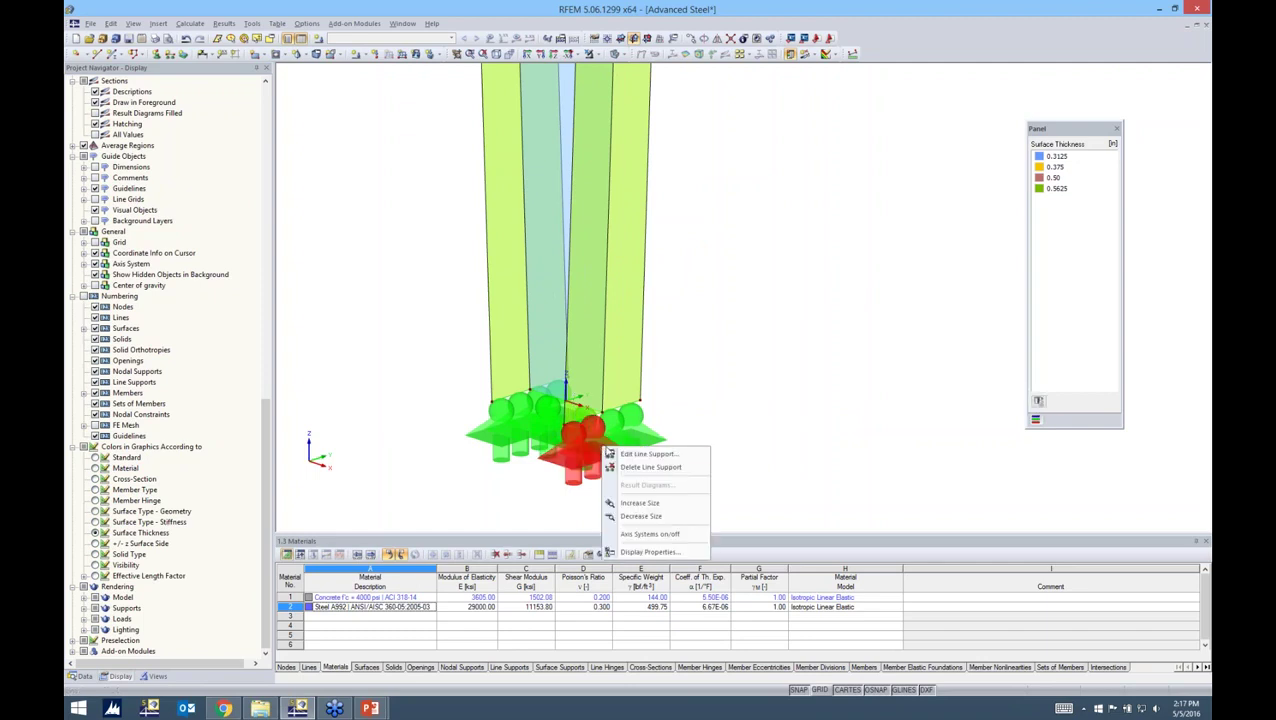
left_click(632, 508)
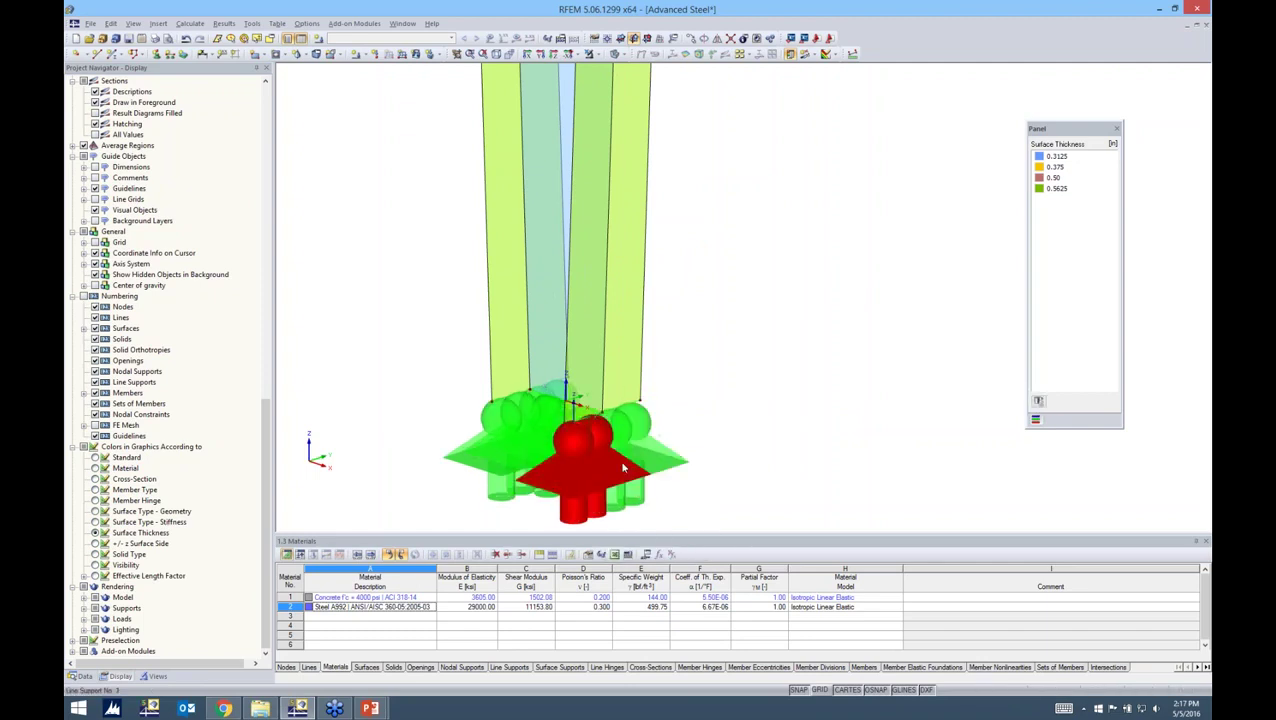
right_click(623, 465)
left_click(650, 534)
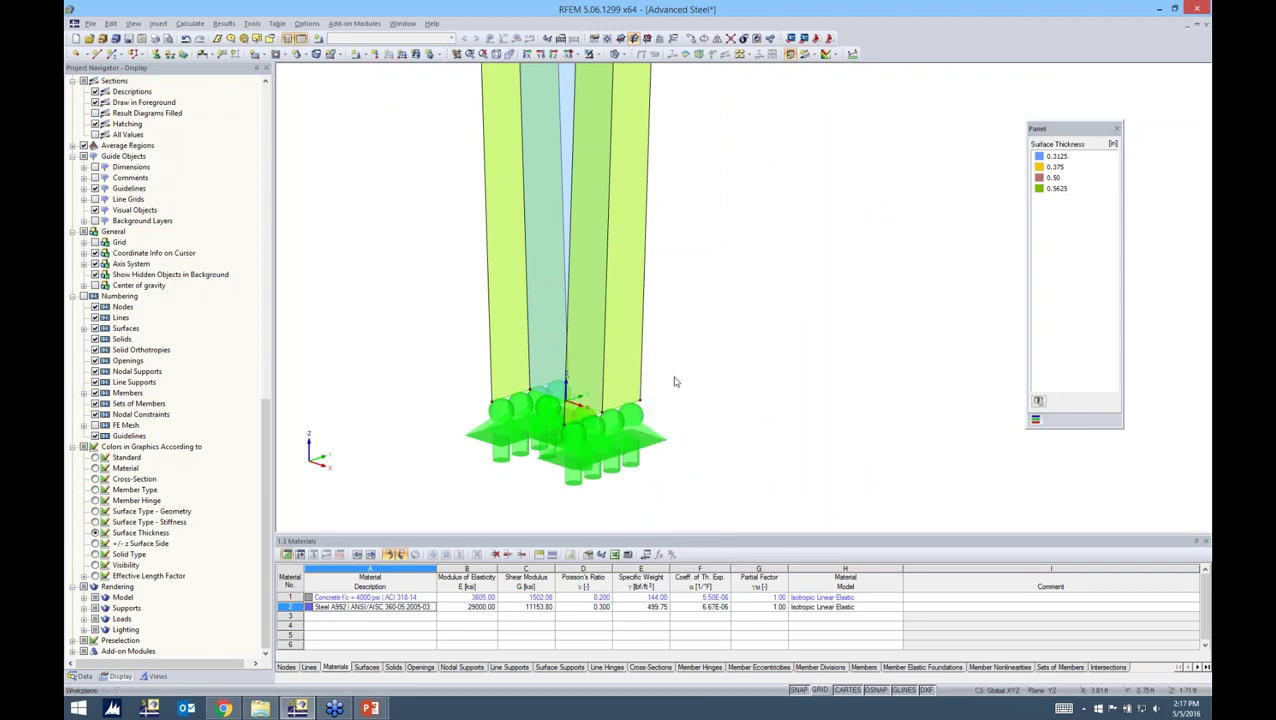
Step: Create one intermediate node of type 'On Line' on the cap plate's center line above the column web
scroll(688, 376, "down", 2)
scroll(688, 376, "down", 1)
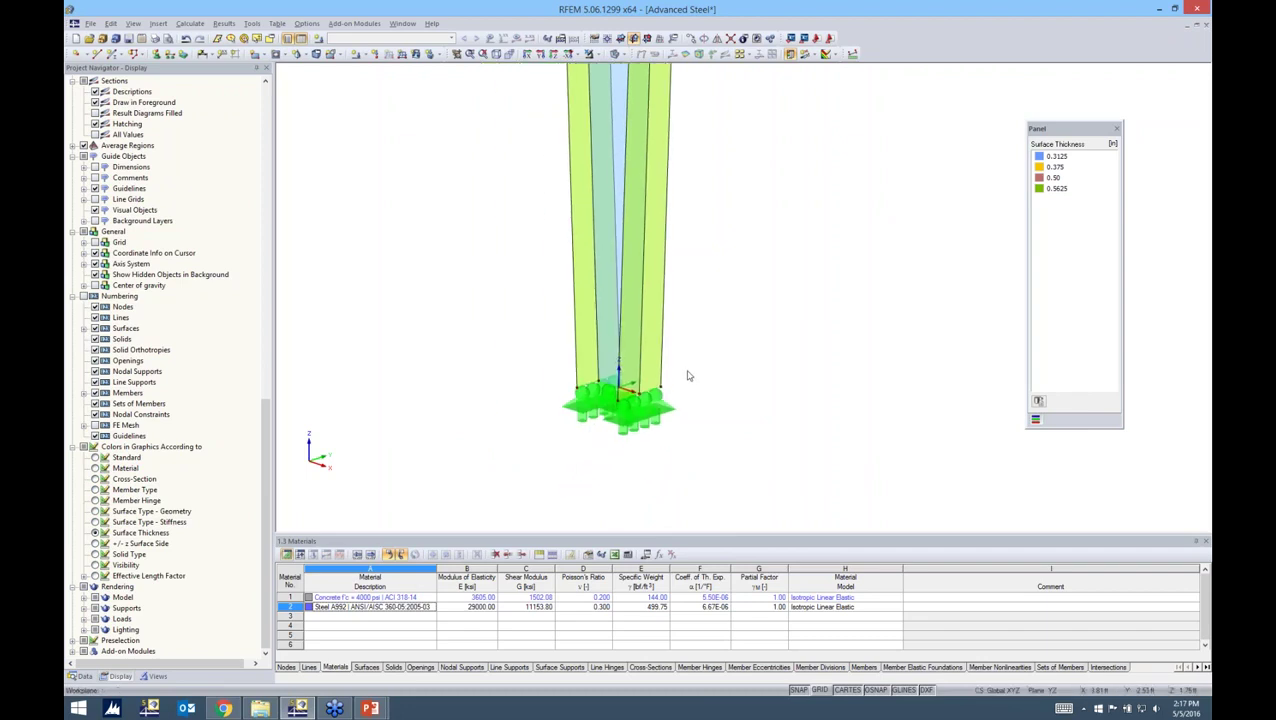
scroll(688, 376, "down", 3)
scroll(687, 352, "down", 2)
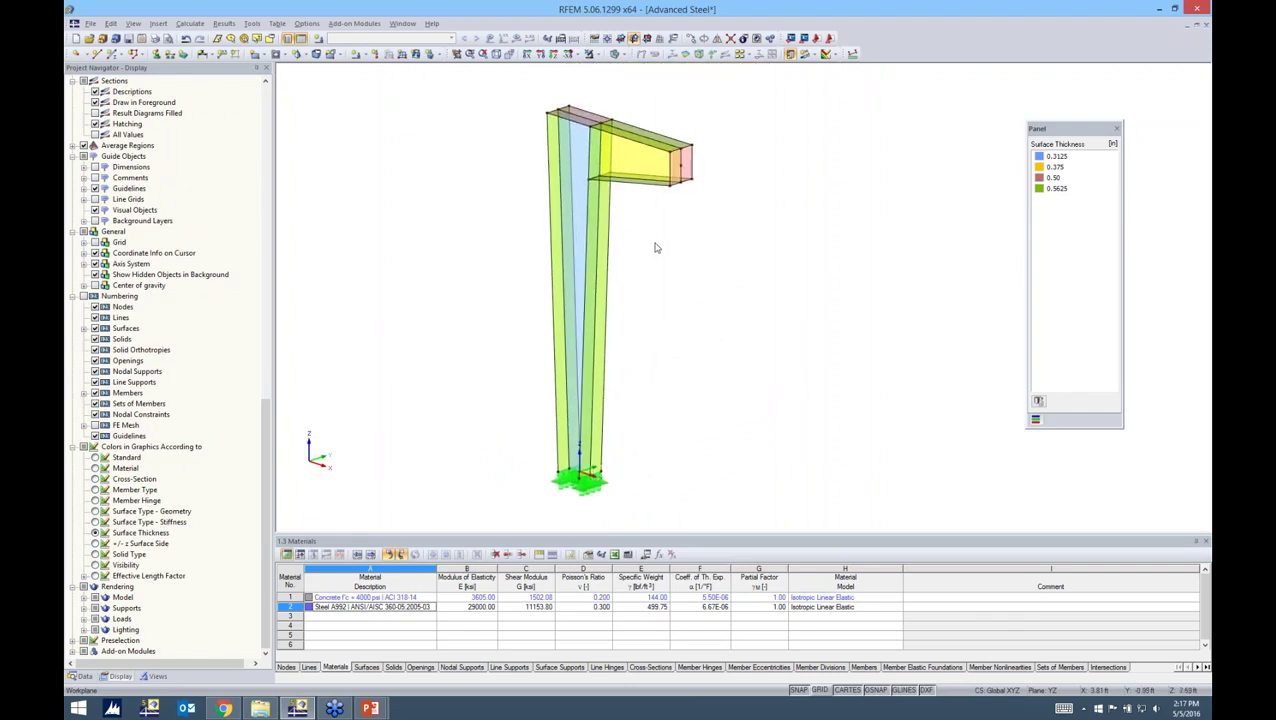
middle_click_drag(688, 241, 665, 250, "ctrl")
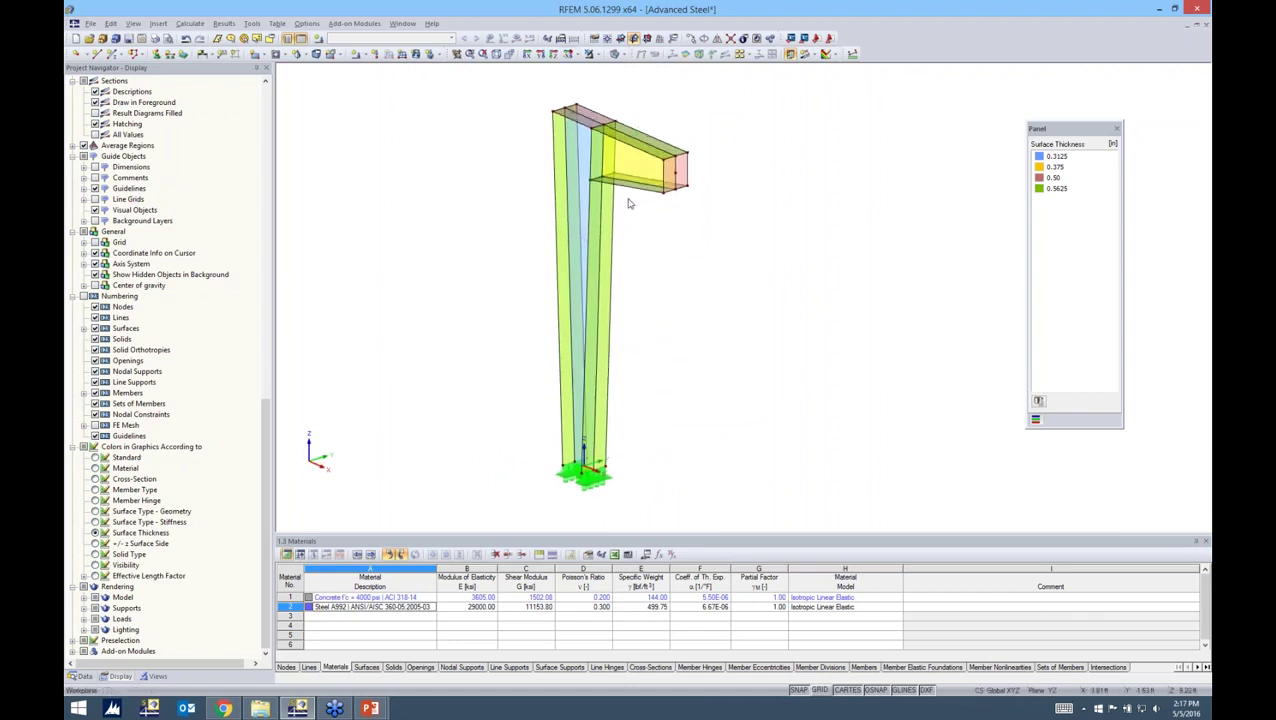
middle_click_drag(643, 235, 614, 291)
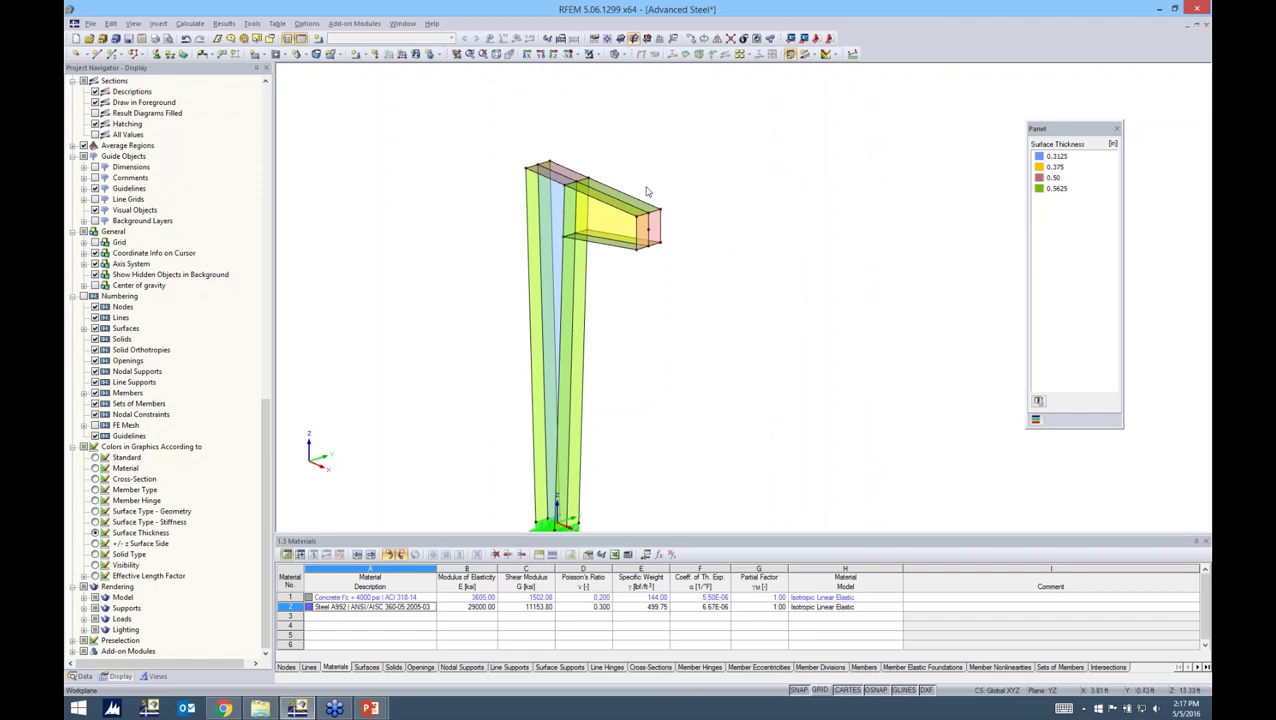
middle_click_drag(662, 178, 684, 178, "ctrl")
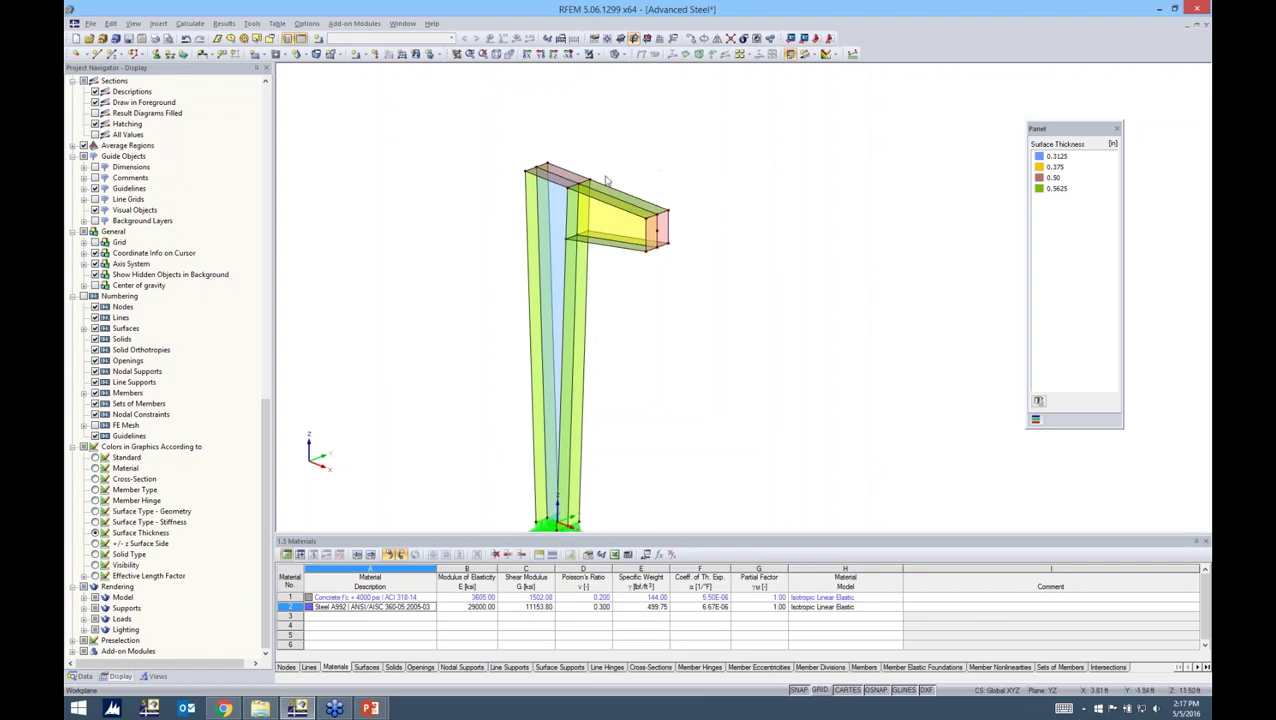
scroll(565, 170, "up", 2)
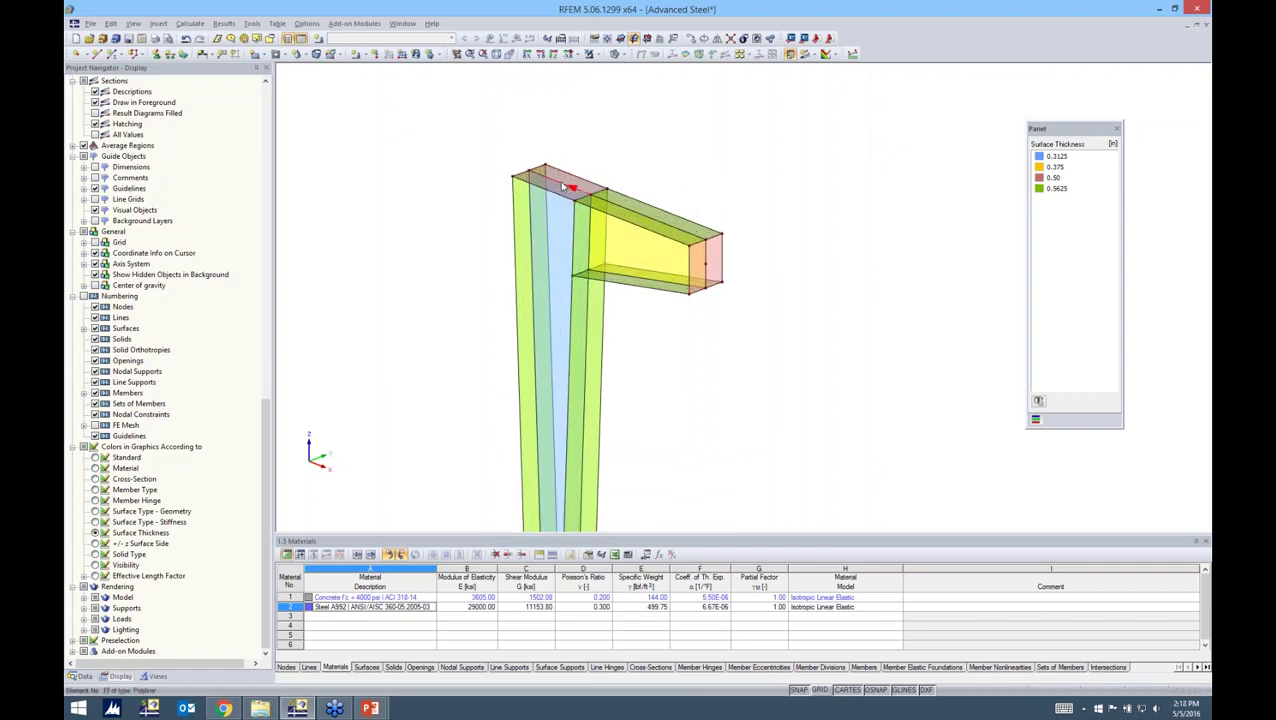
right_click(564, 186)
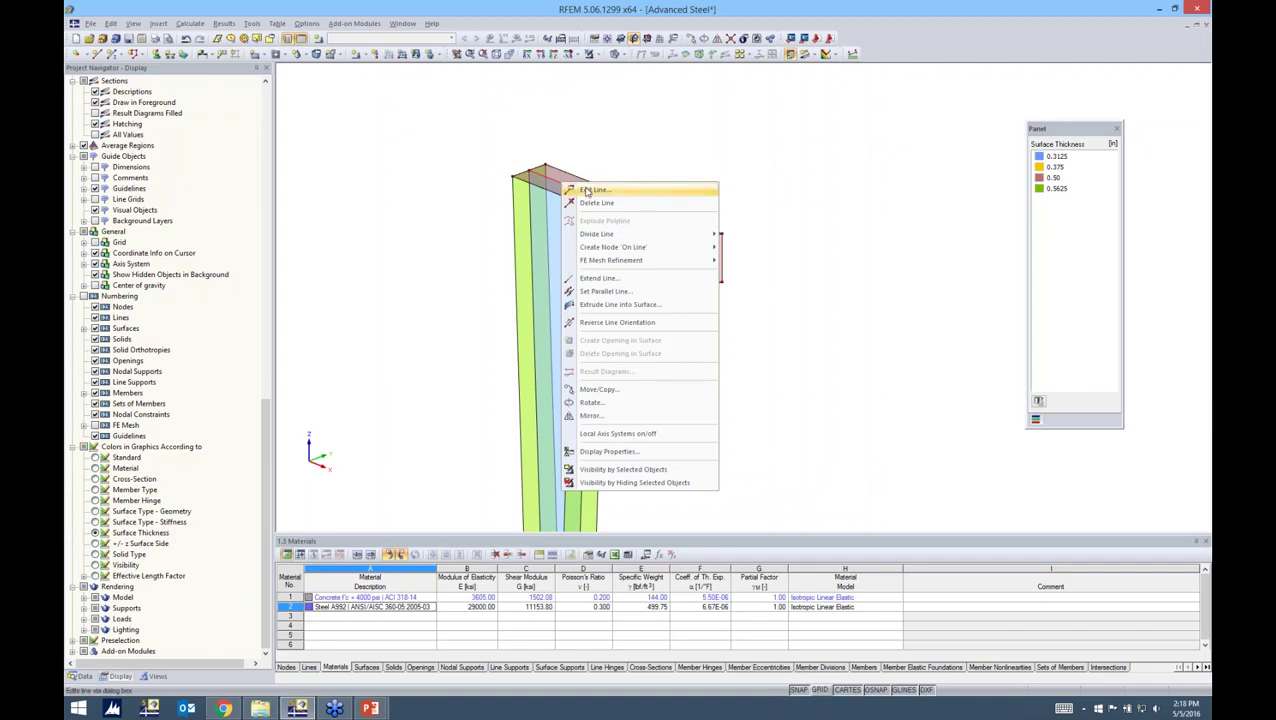
mouse_move(643, 251)
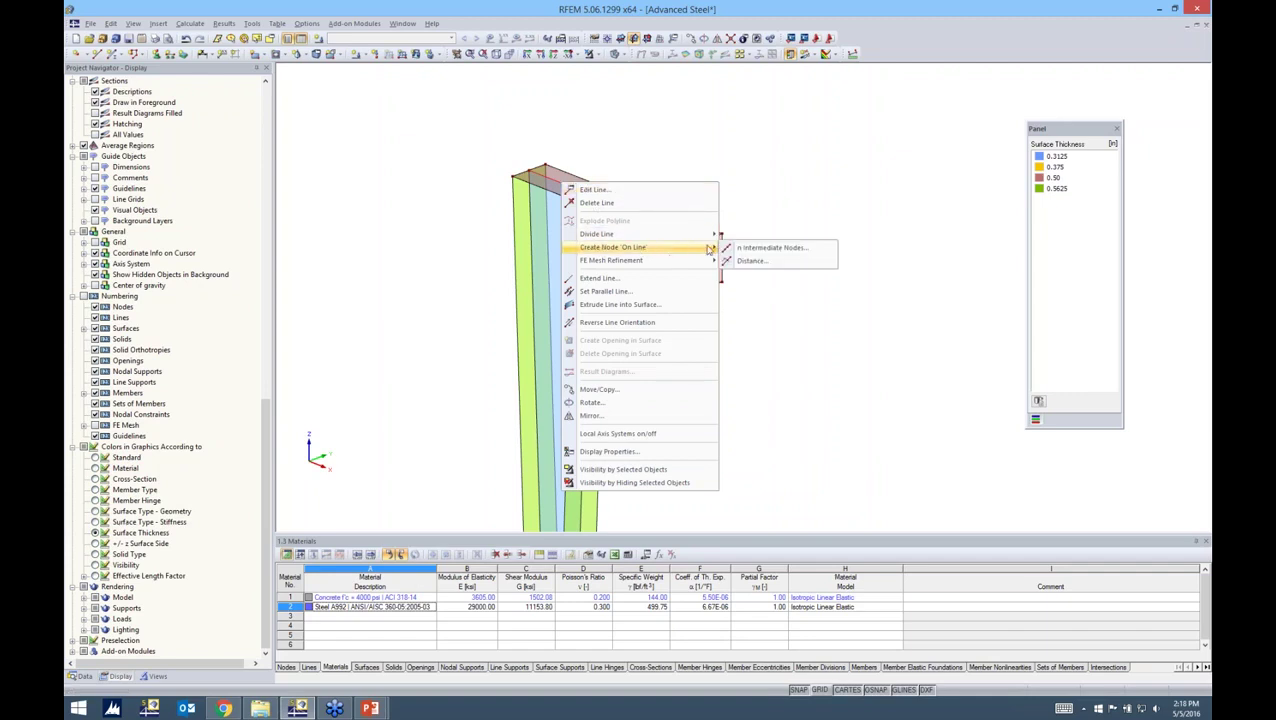
left_click(772, 248)
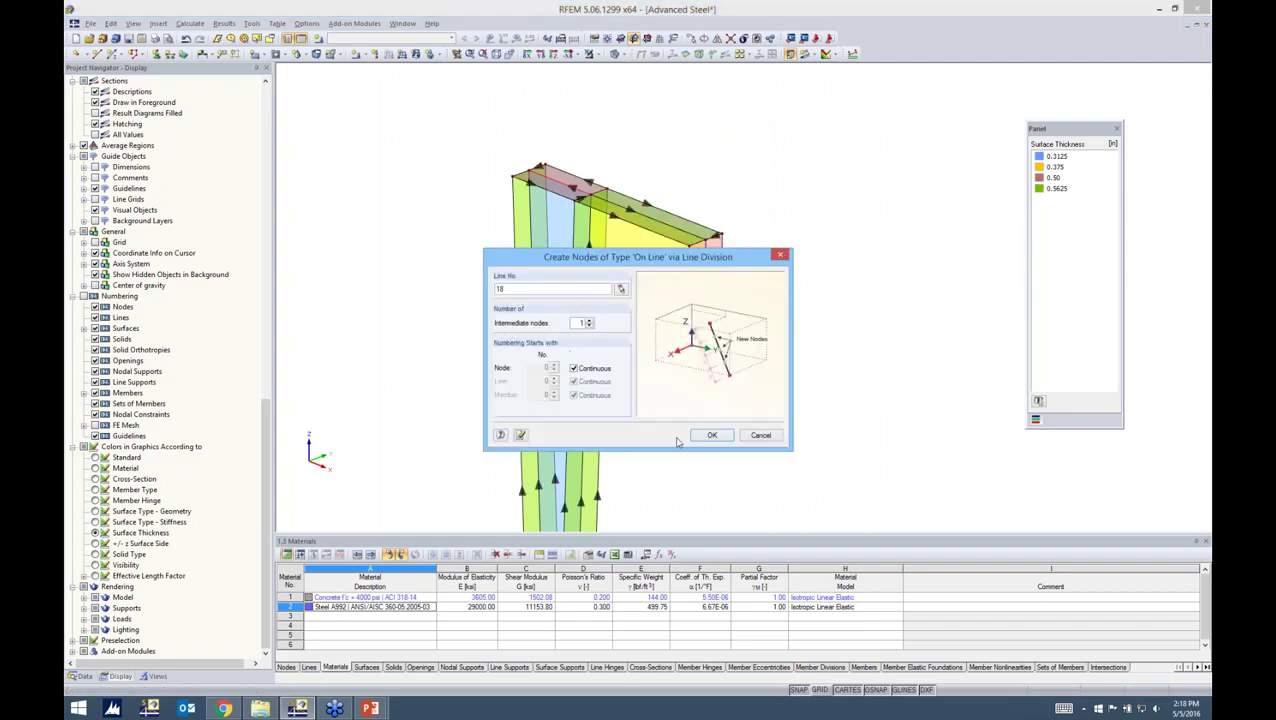
left_click(712, 435)
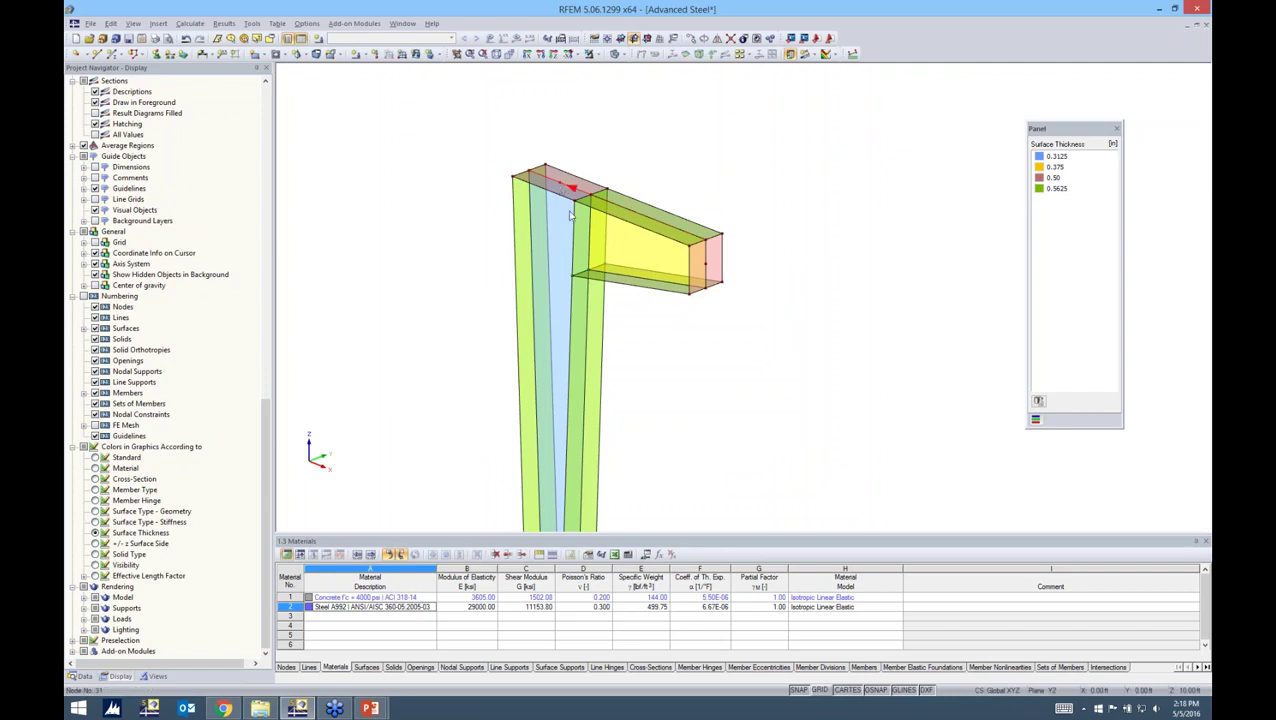
Step: Create one intermediate node of type 'On Line' on the center line of the column flange below the beam
right_click(585, 399)
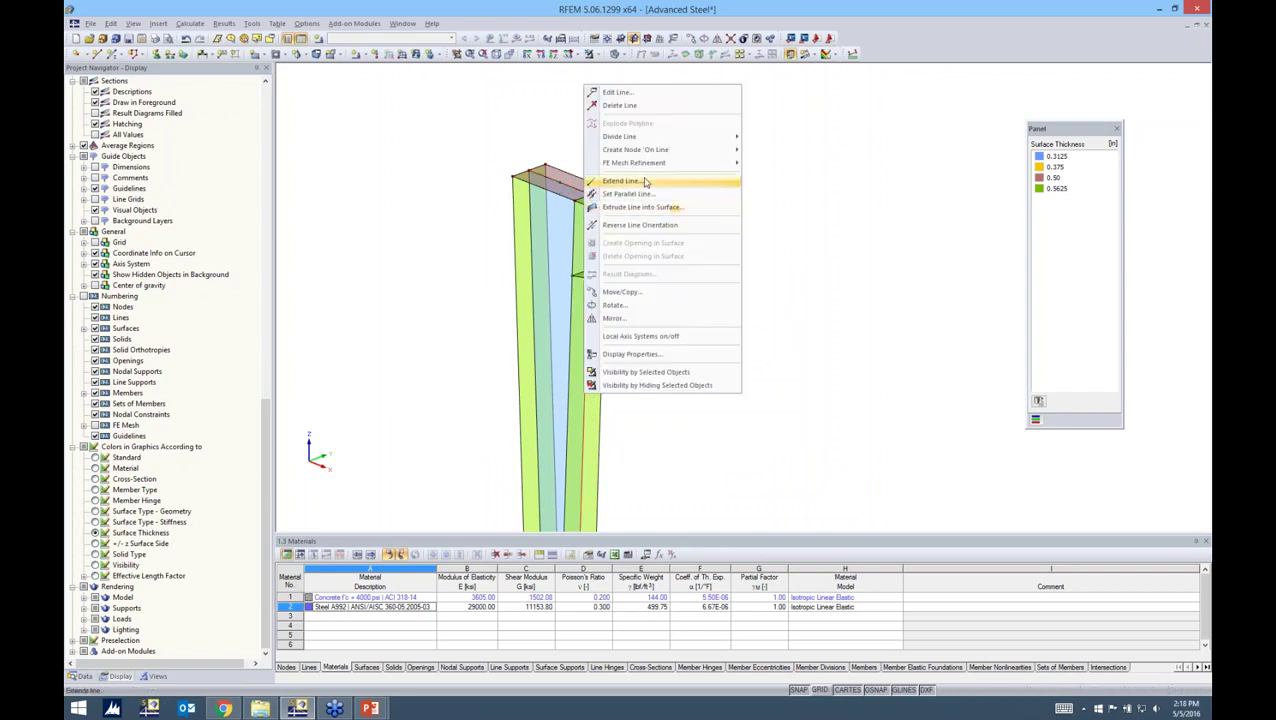
mouse_move(644, 152)
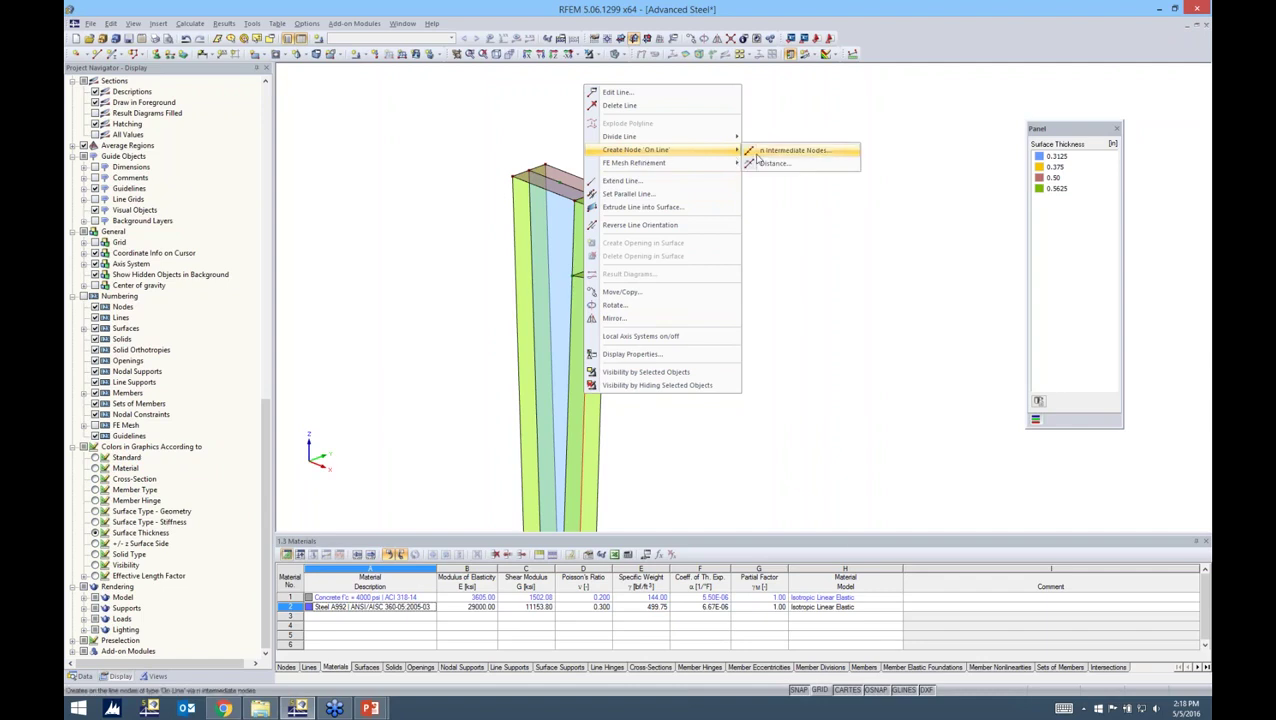
left_click(757, 152)
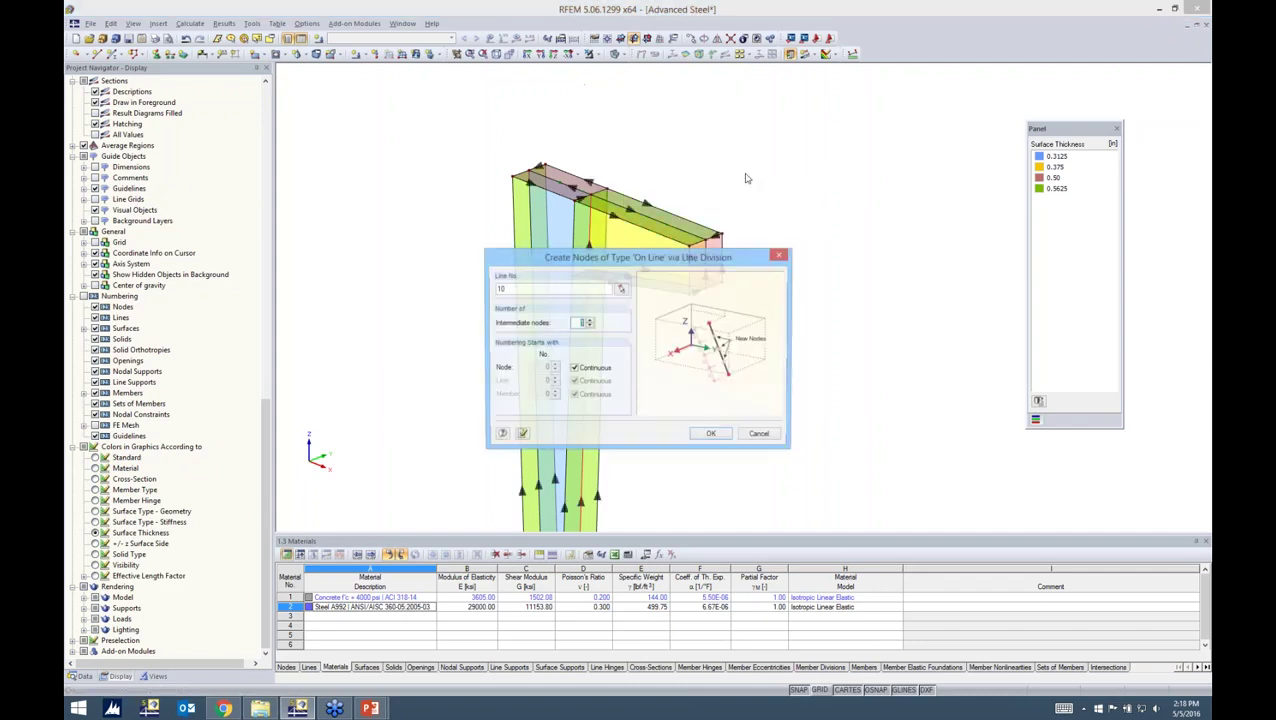
left_click(706, 436)
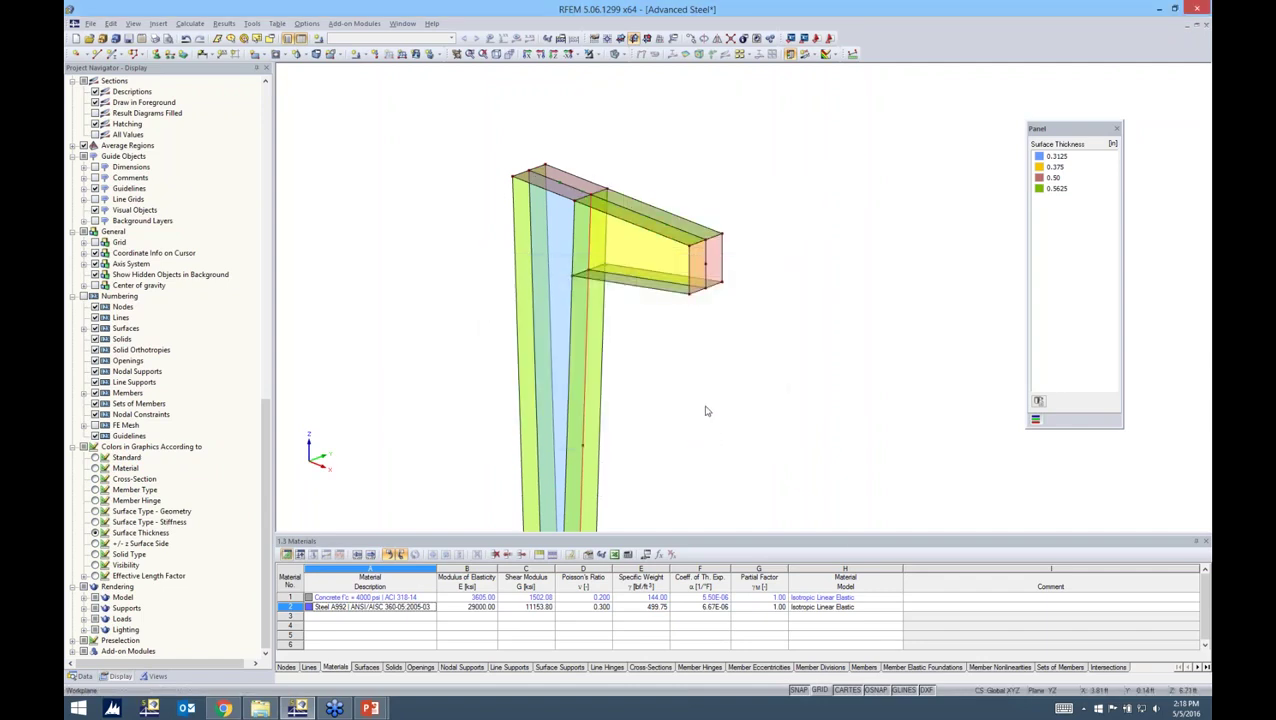
Step: Define a new nodal support type in the global axis system with displacements in X and Z released
middle_click_drag(687, 393, 551, 416, "ctrl")
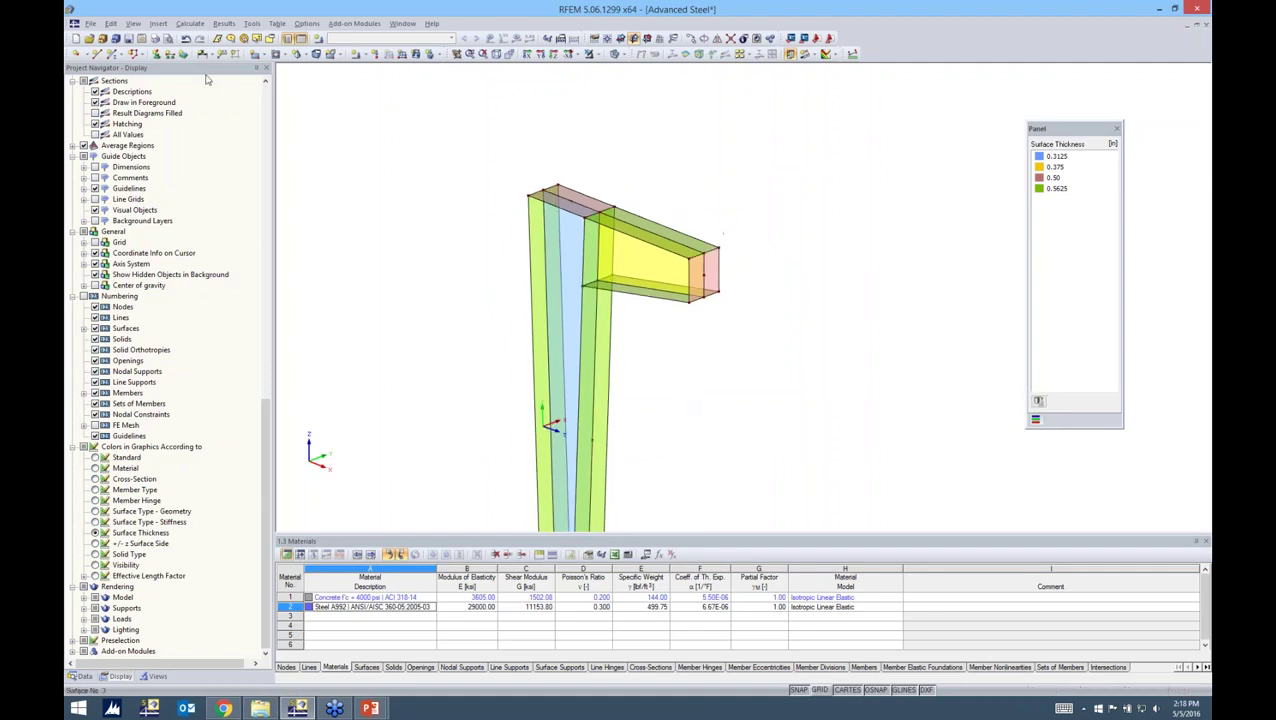
left_click(156, 53)
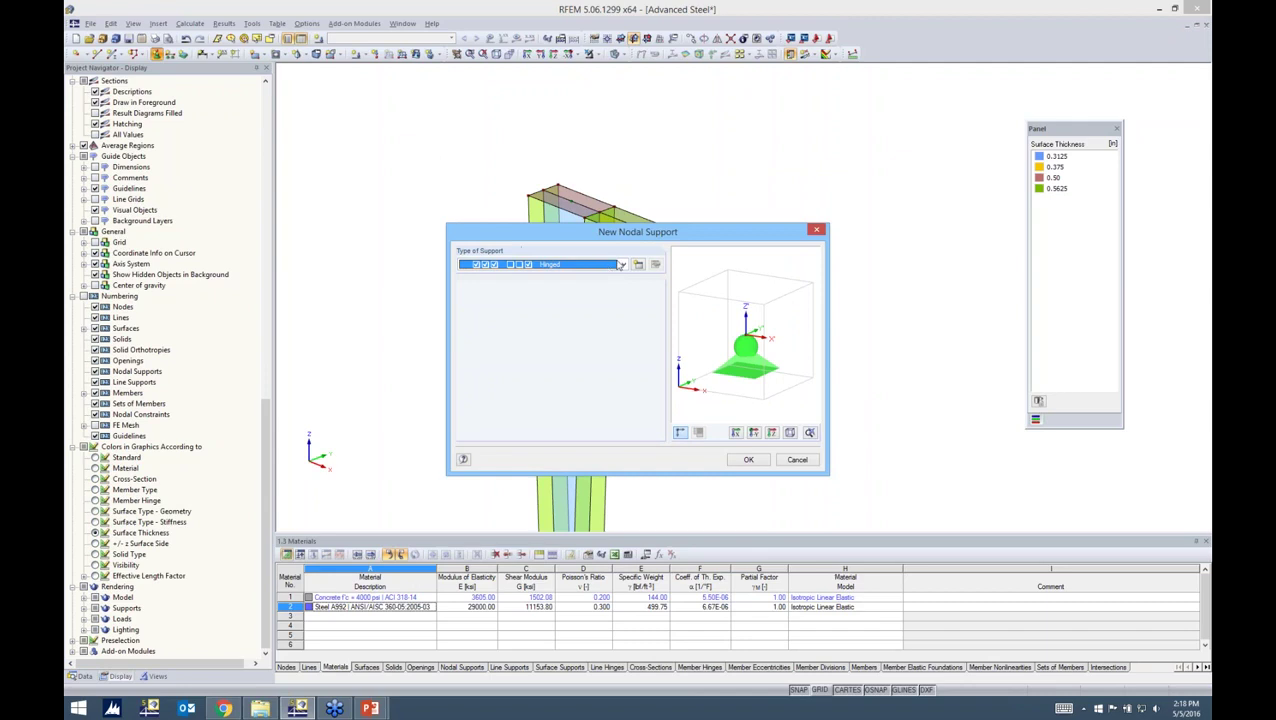
left_click(622, 264)
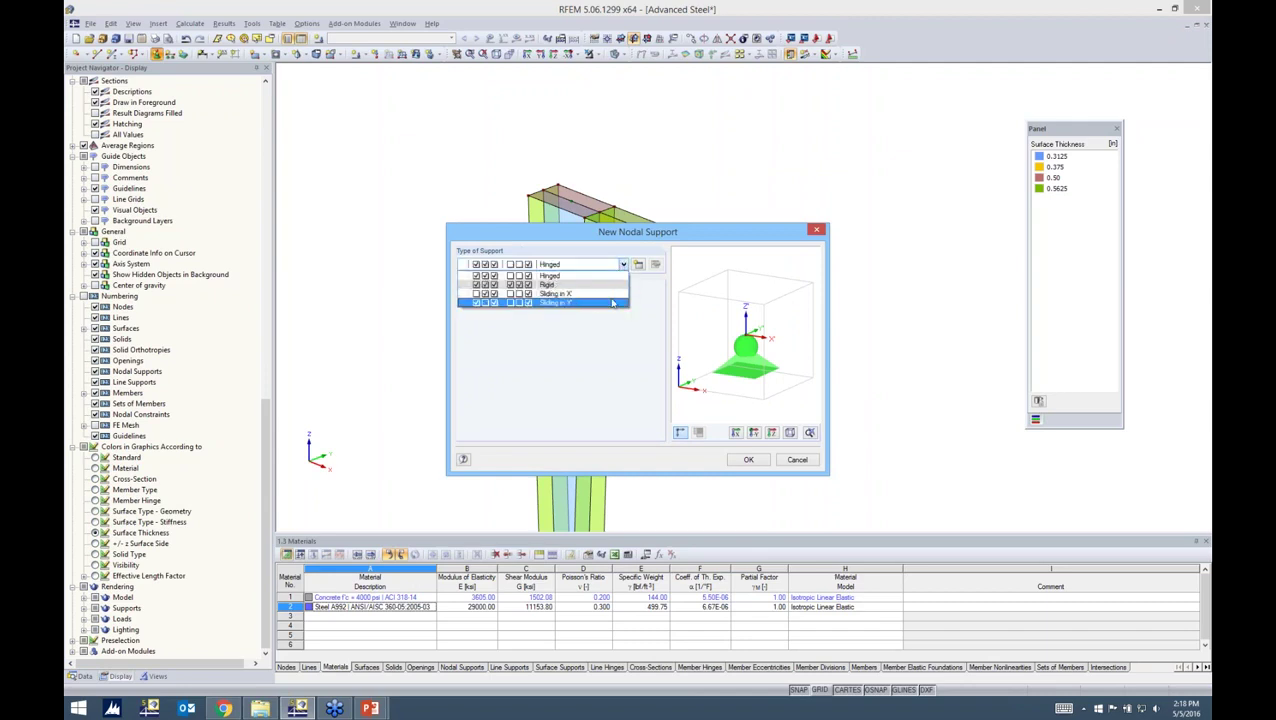
left_click(640, 266)
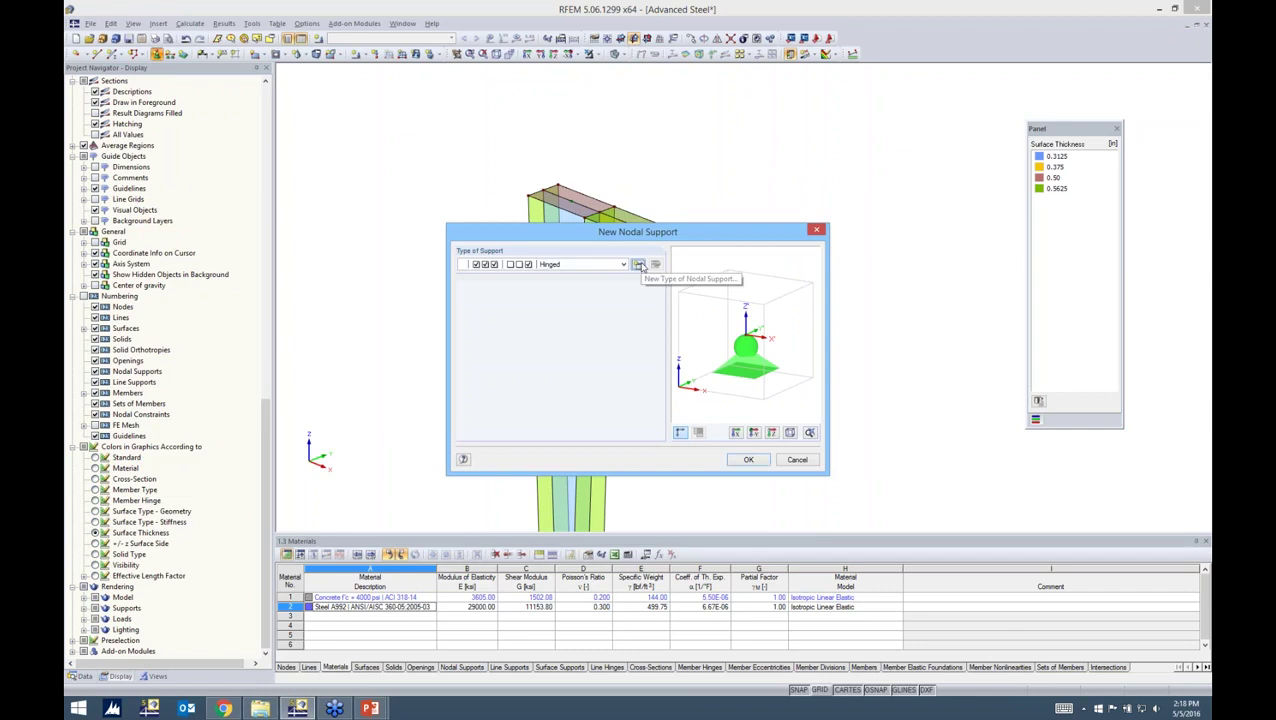
left_click(639, 266)
left_click_drag(681, 167, 683, 135)
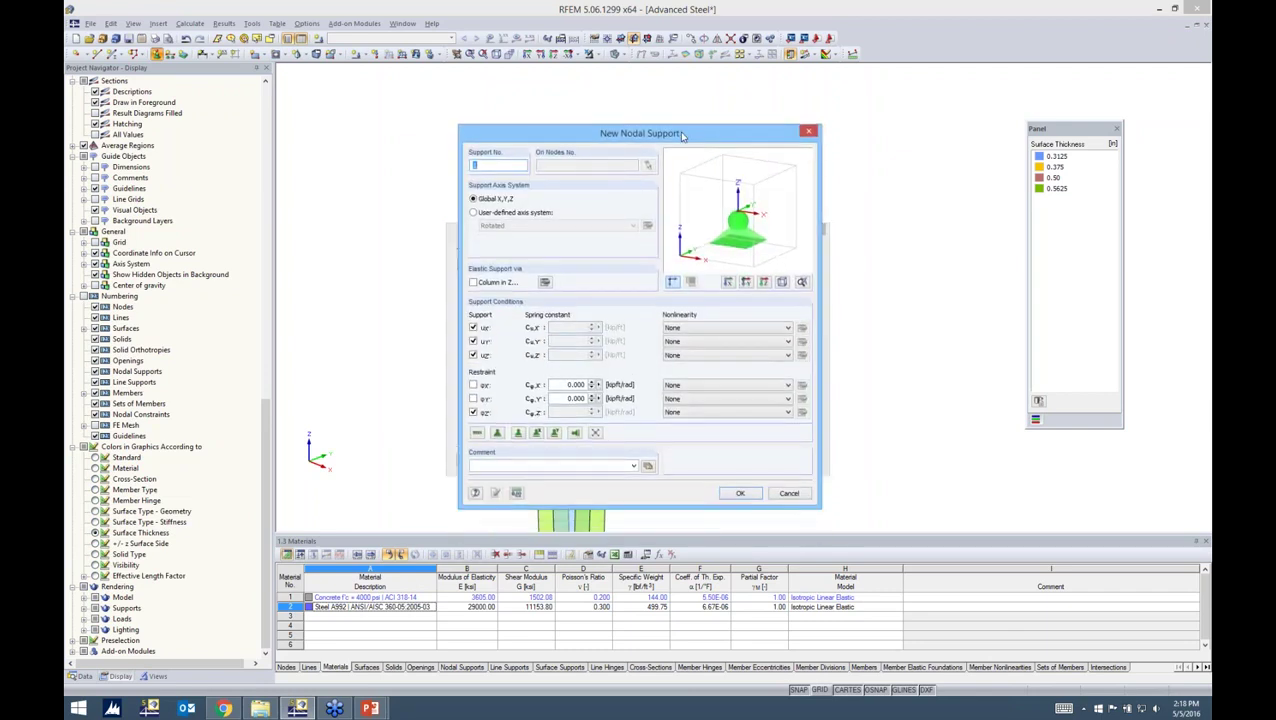
left_click(474, 357)
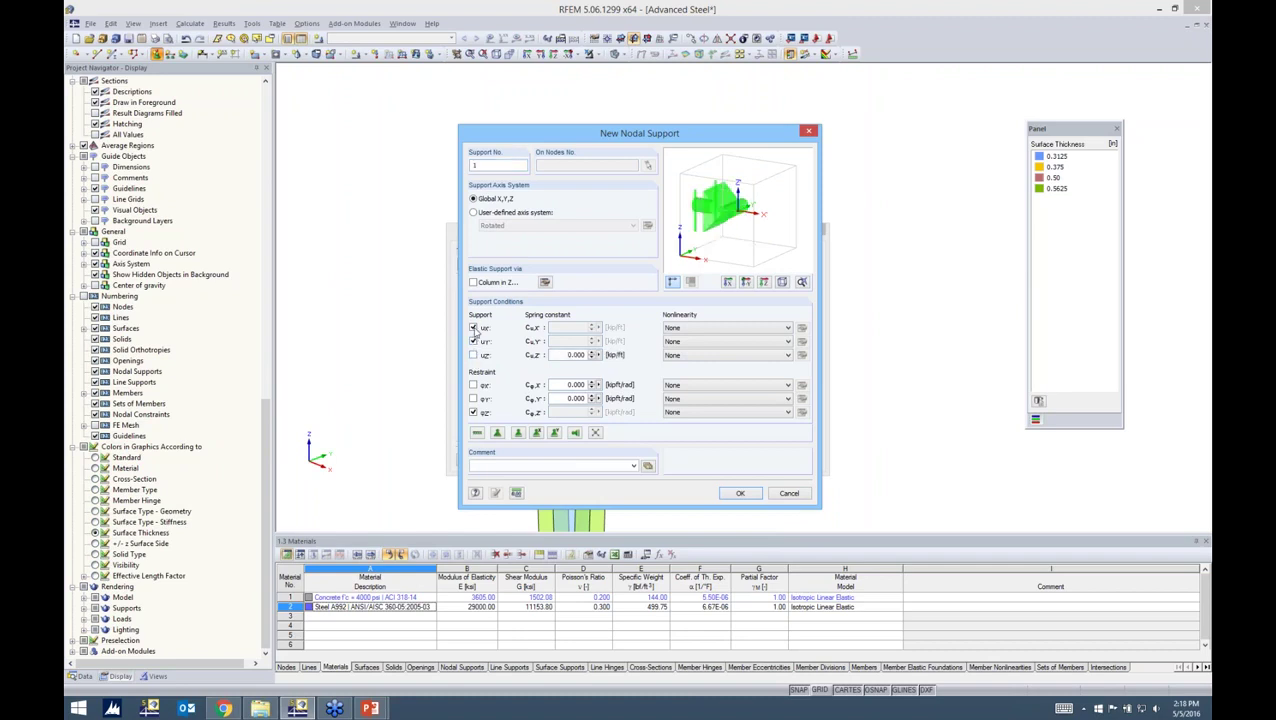
left_click(474, 328)
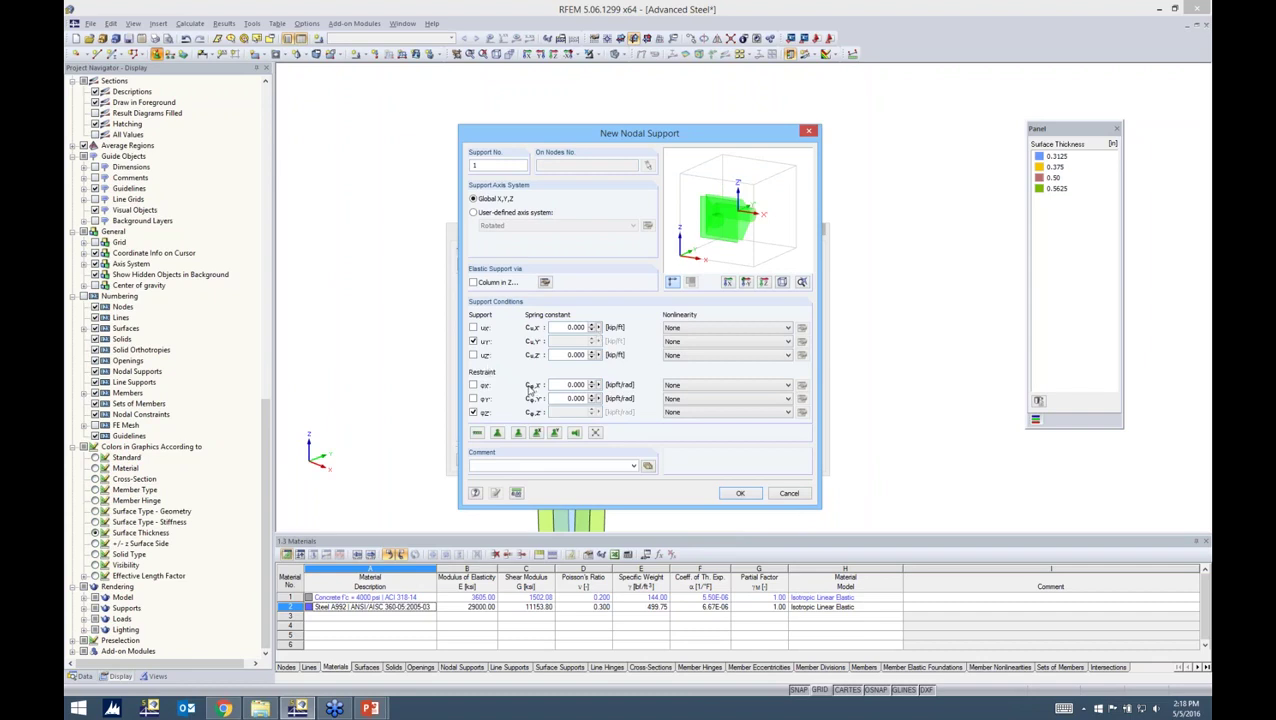
Step: Review the nonlinearity options for the nodal support's Z displacement
left_click(692, 356)
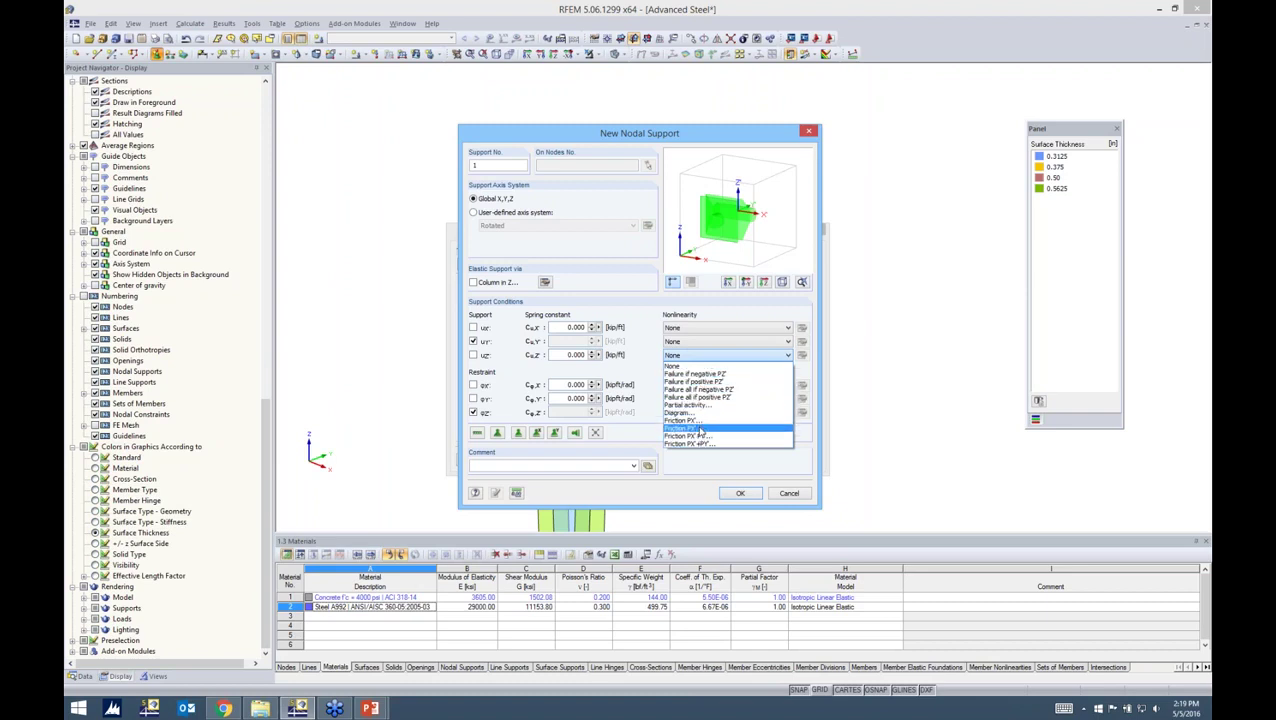
left_click(657, 412)
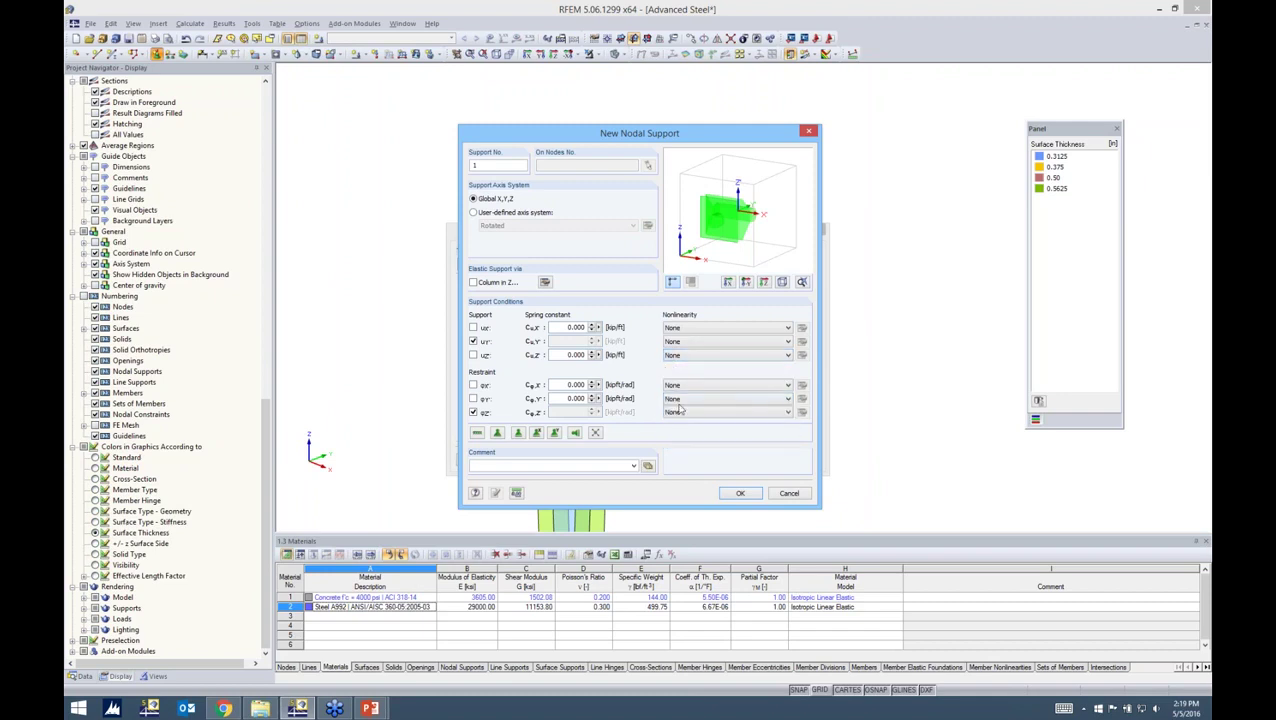
left_click(688, 356)
left_click(650, 369)
Step: Release the support's rotation about Z and place it on the cap plate node, column flange node and end plate's two far corners
left_click(474, 412)
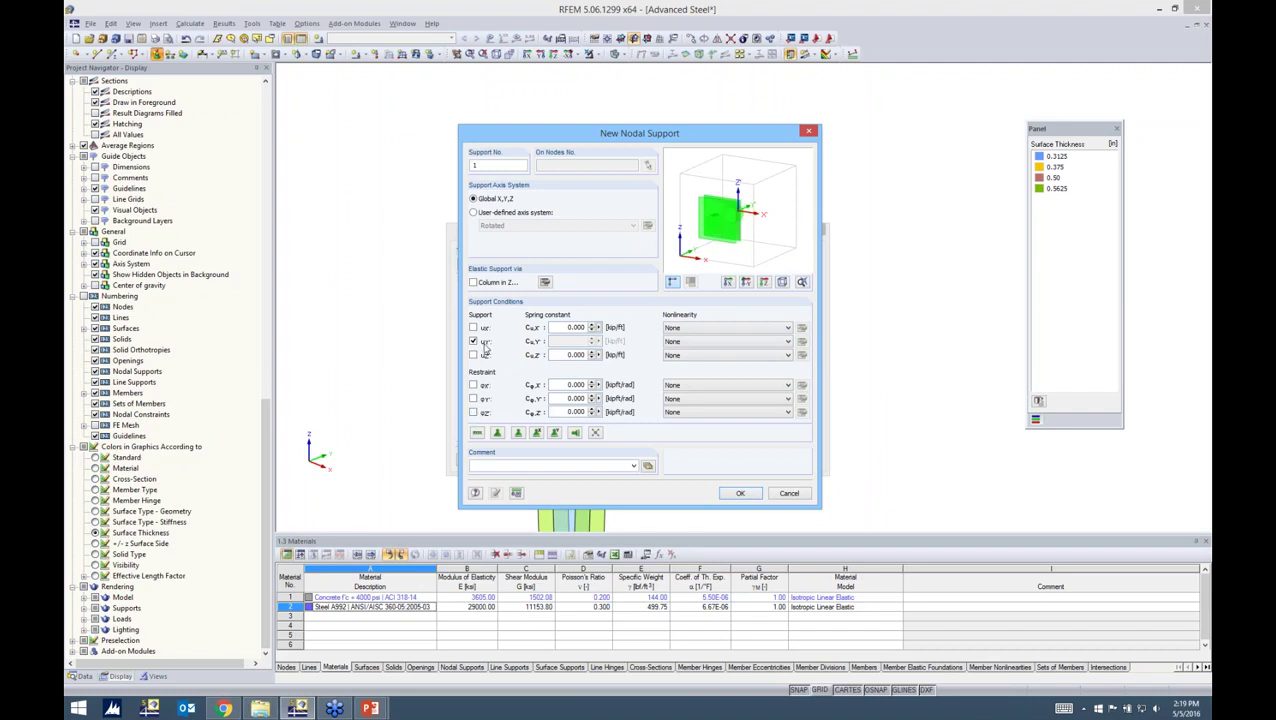
left_click(740, 493)
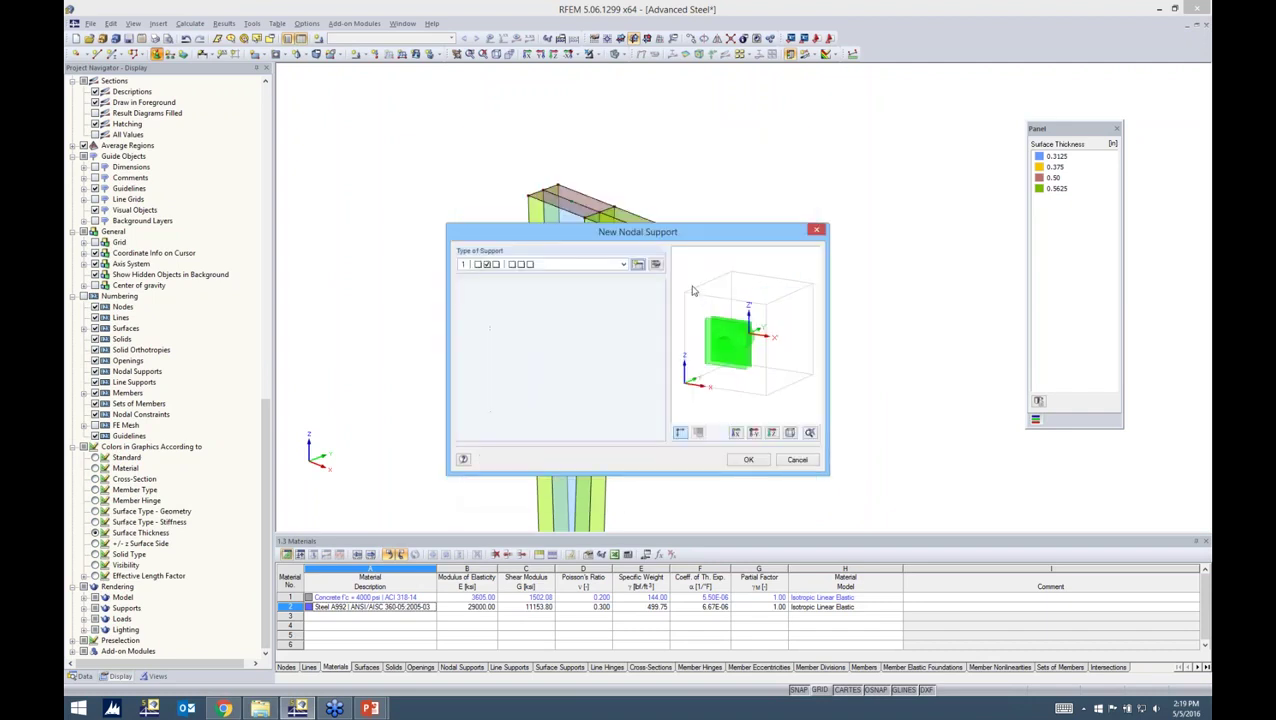
left_click(750, 461)
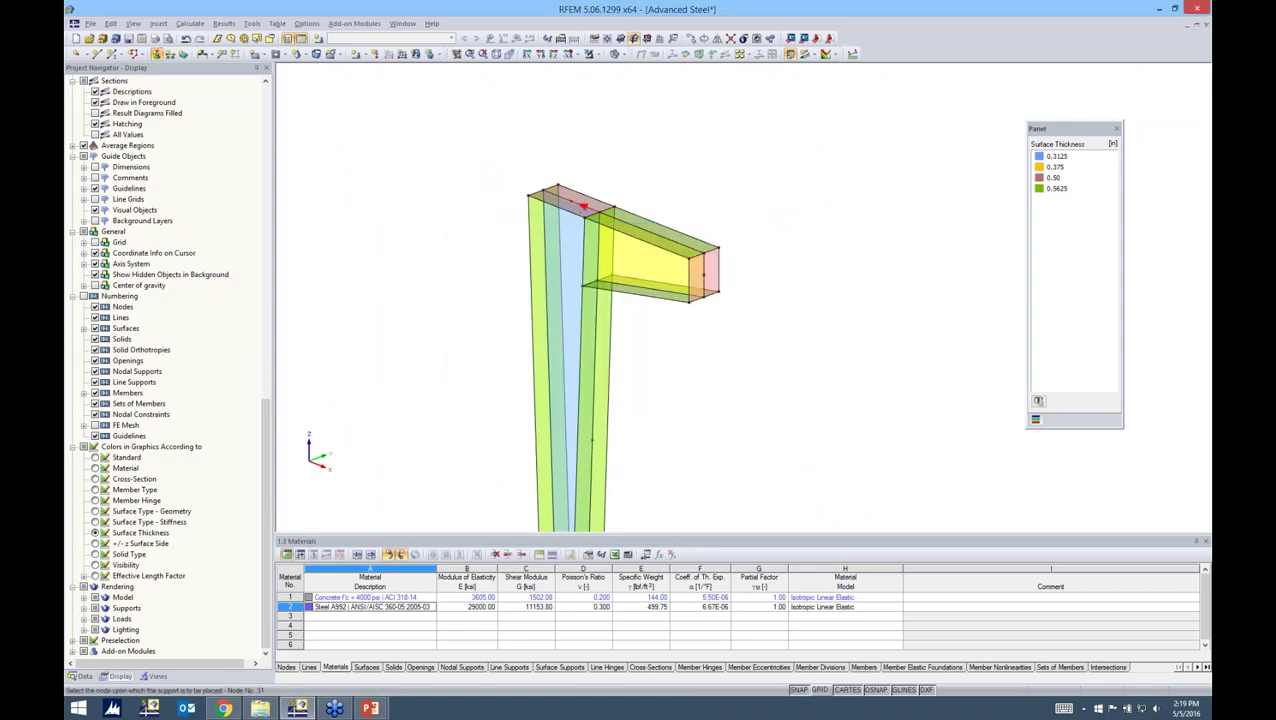
scroll(715, 262, "up", 2)
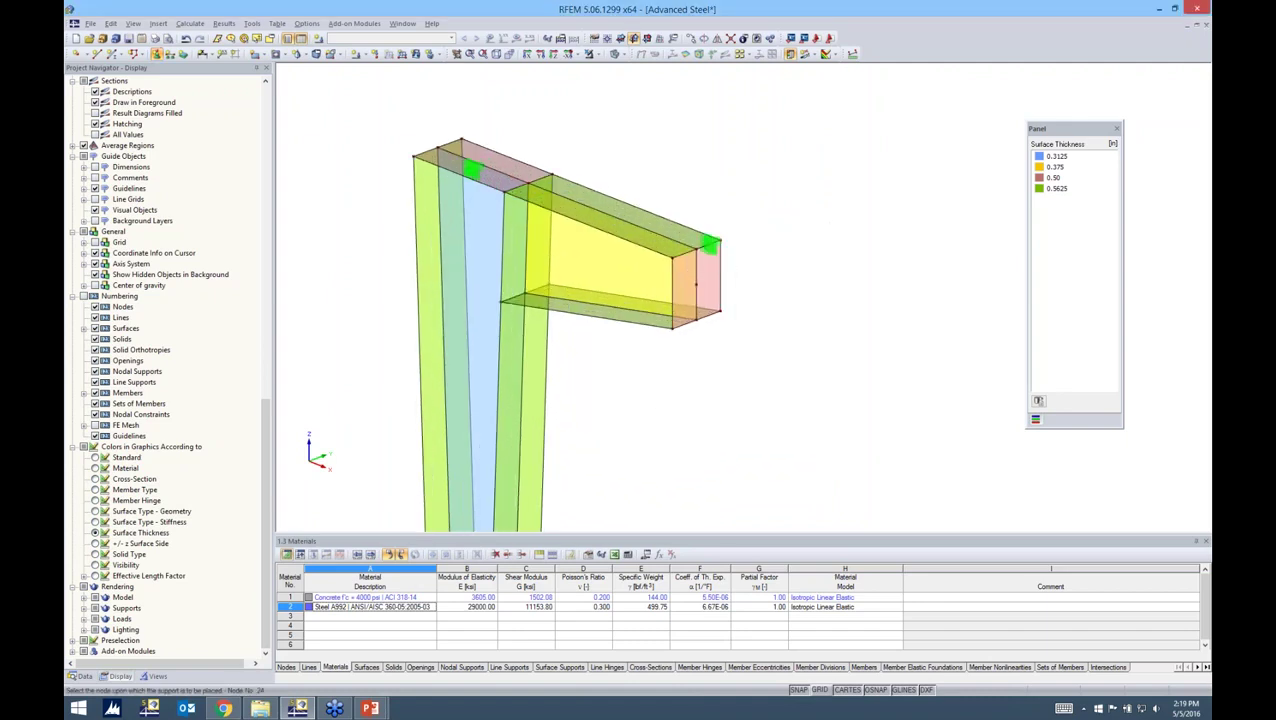
scroll(708, 312, "down", 3)
scroll(664, 382, "up", 2)
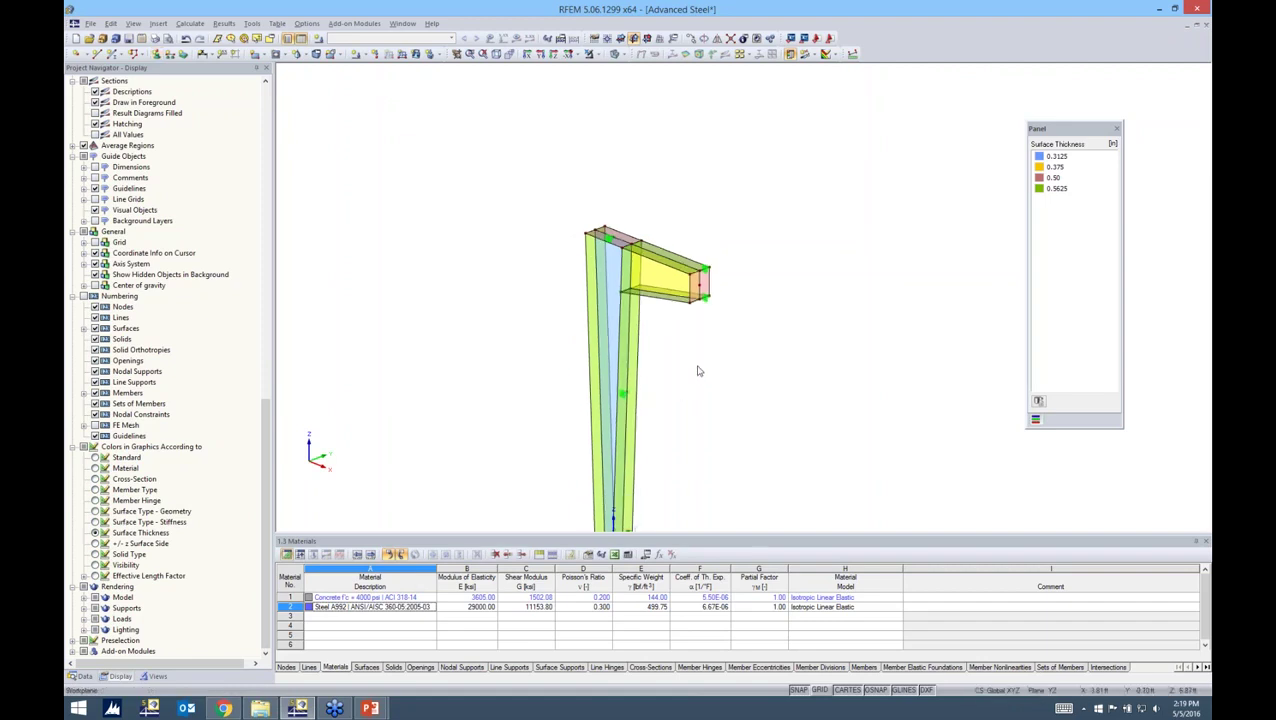
middle_click_drag(694, 384, 666, 350)
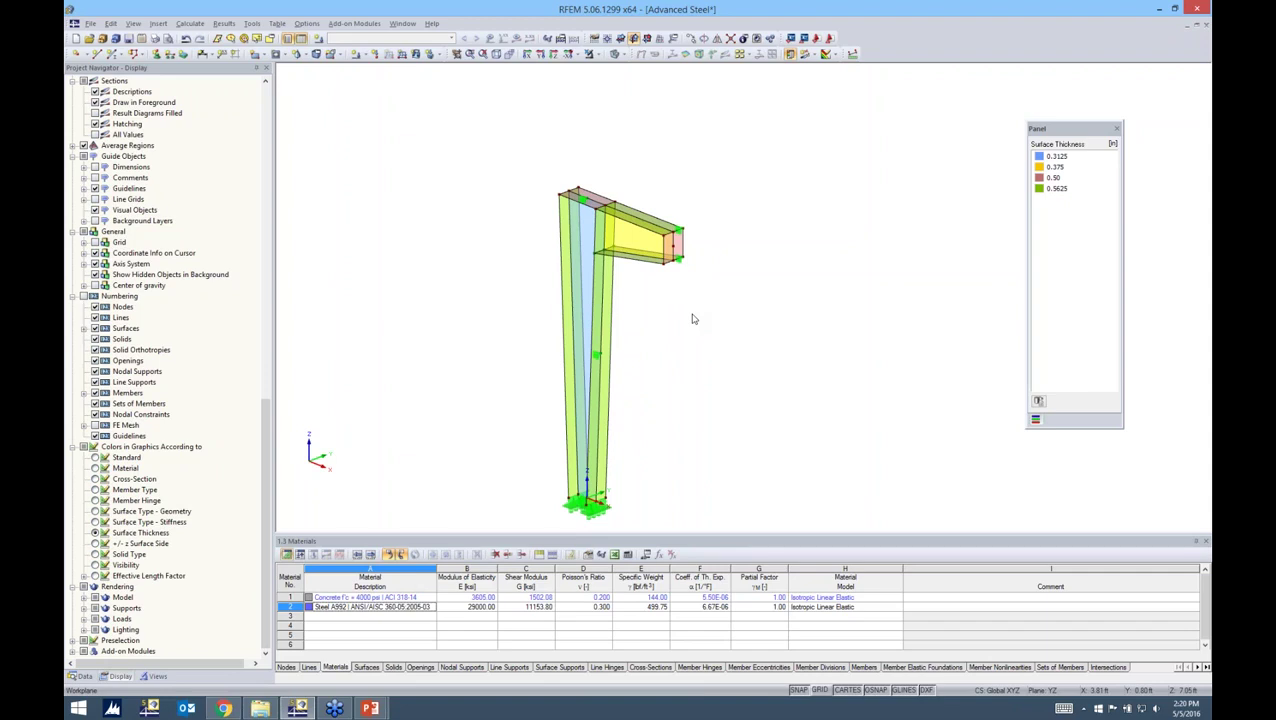
Step: Hide the nodal supports in the model display
scroll(668, 258, "up", 2)
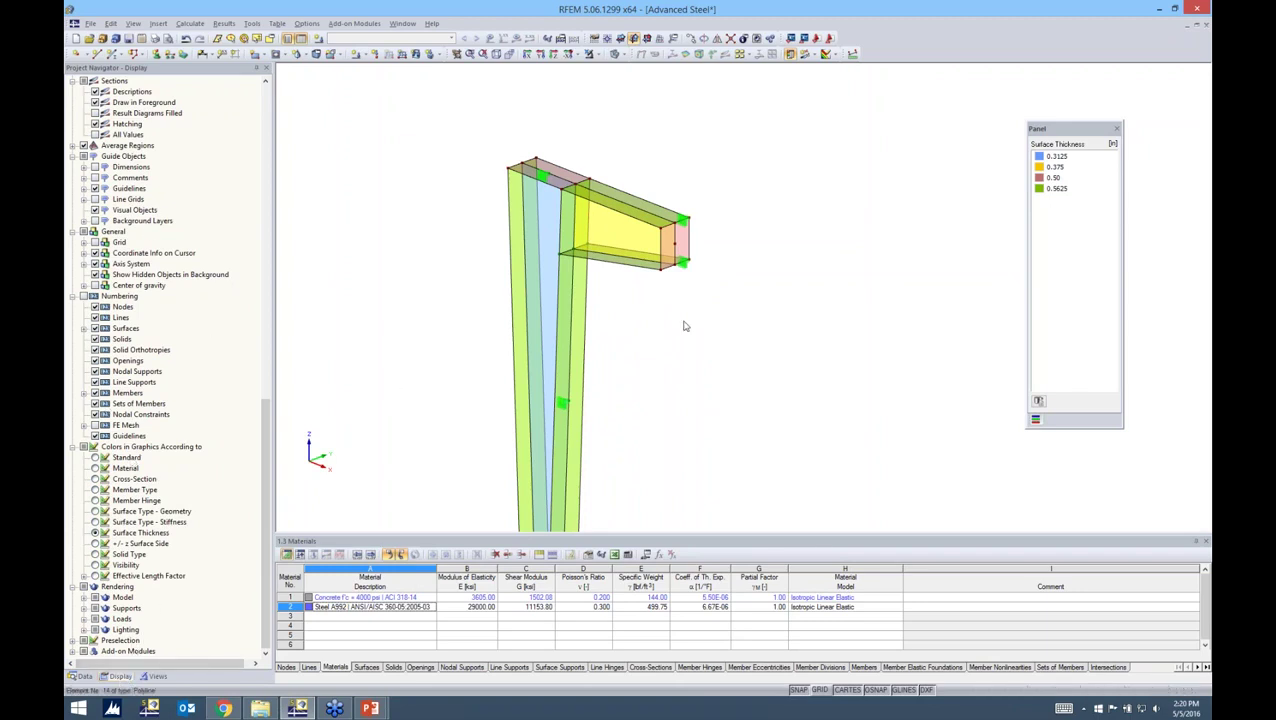
left_click_drag(265, 495, 278, 168)
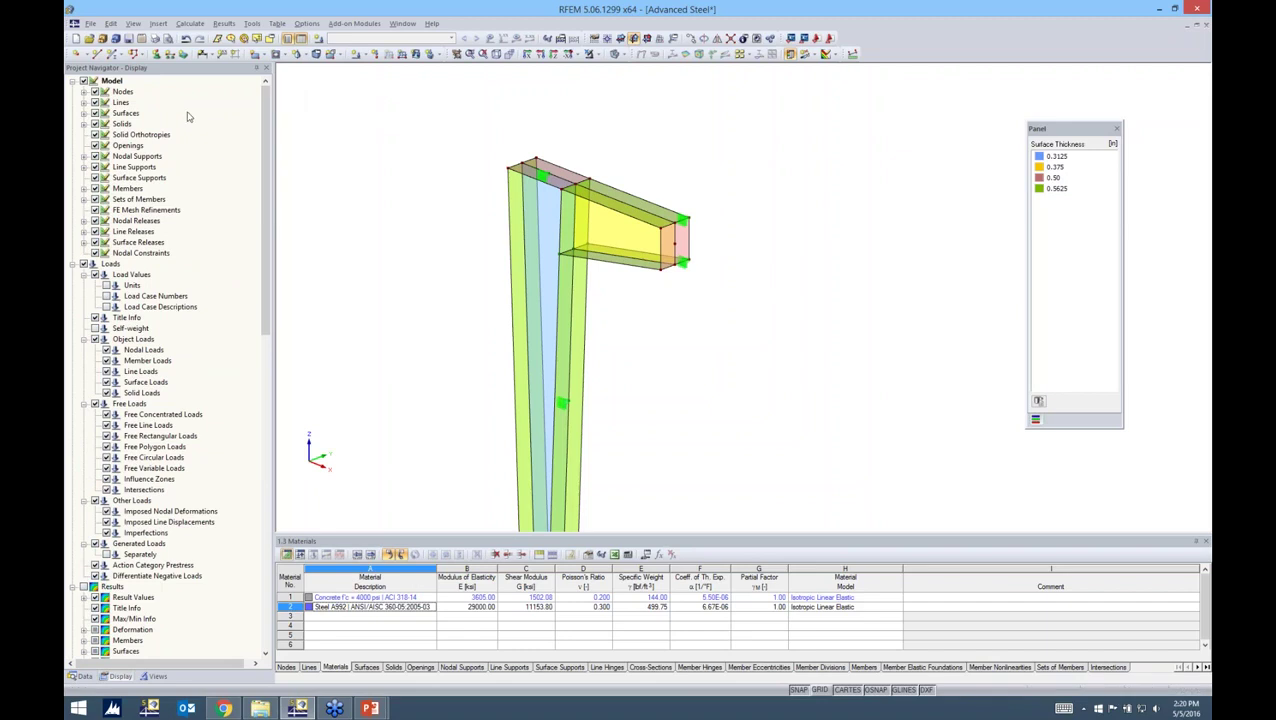
left_click(95, 156)
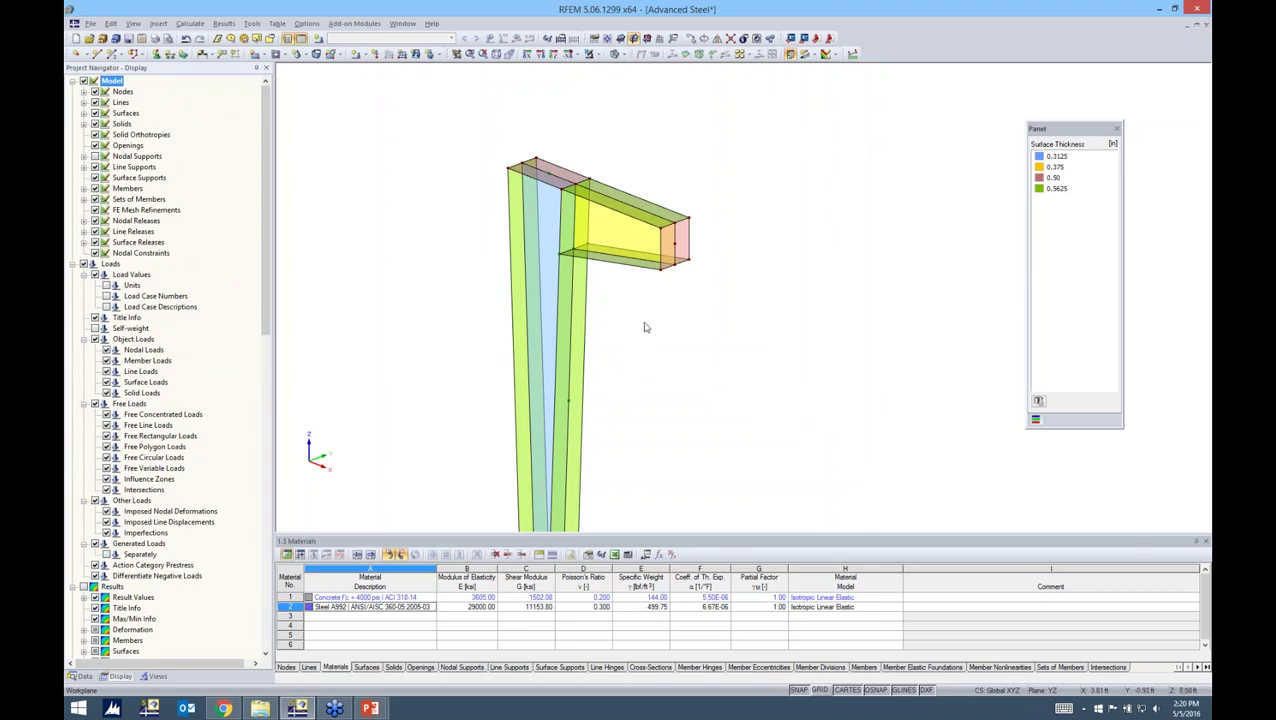
middle_click_drag(645, 327, 598, 282, "ctrl")
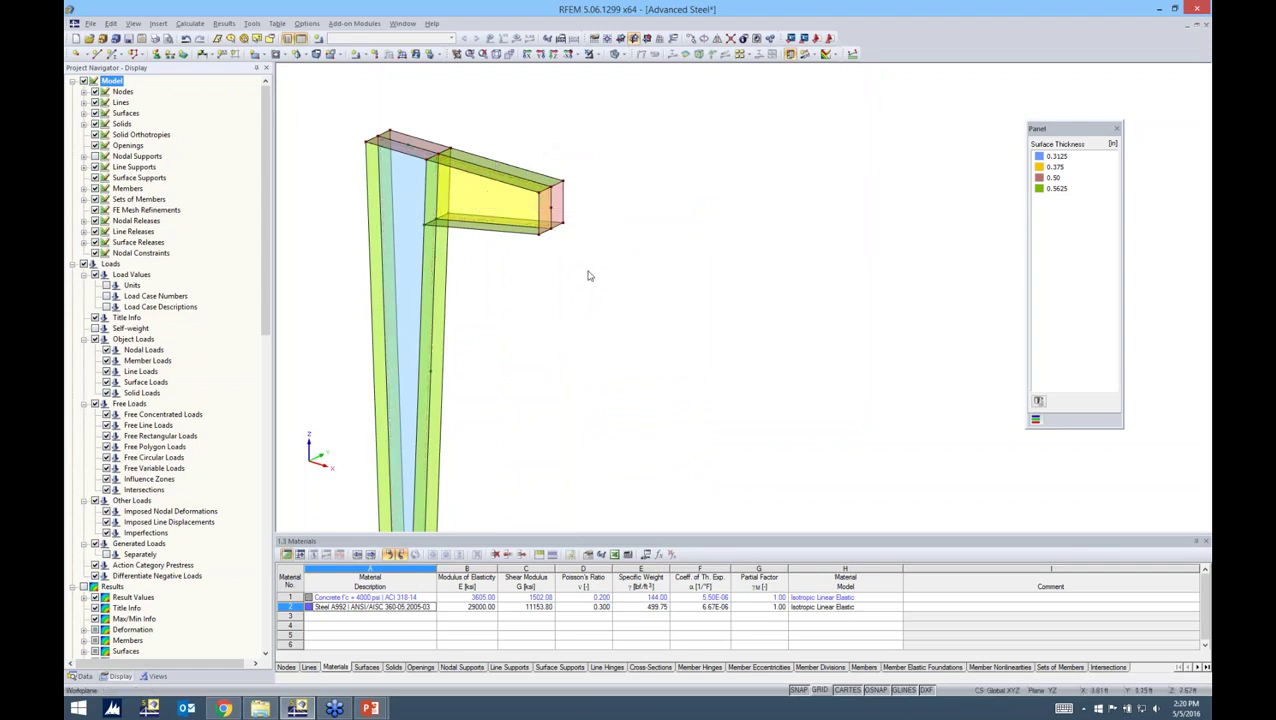
middle_click_drag(520, 240, 545, 192, "ctrl")
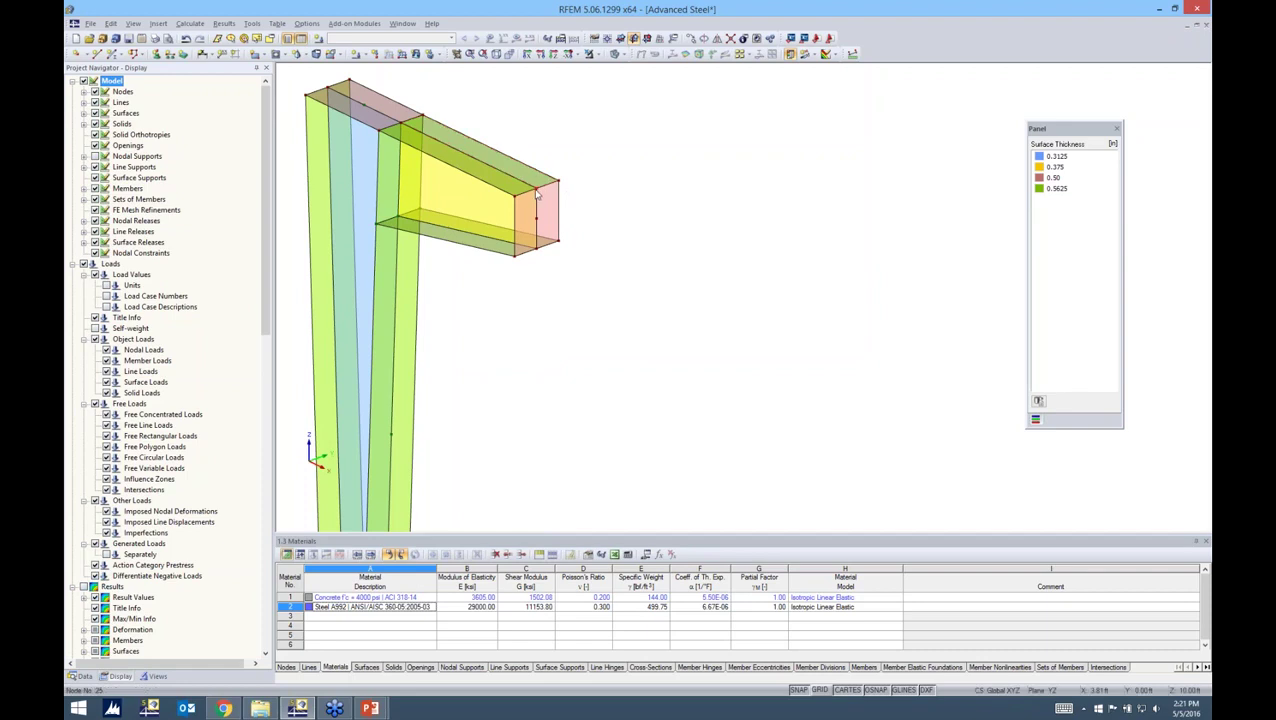
scroll(537, 193, "up", 4)
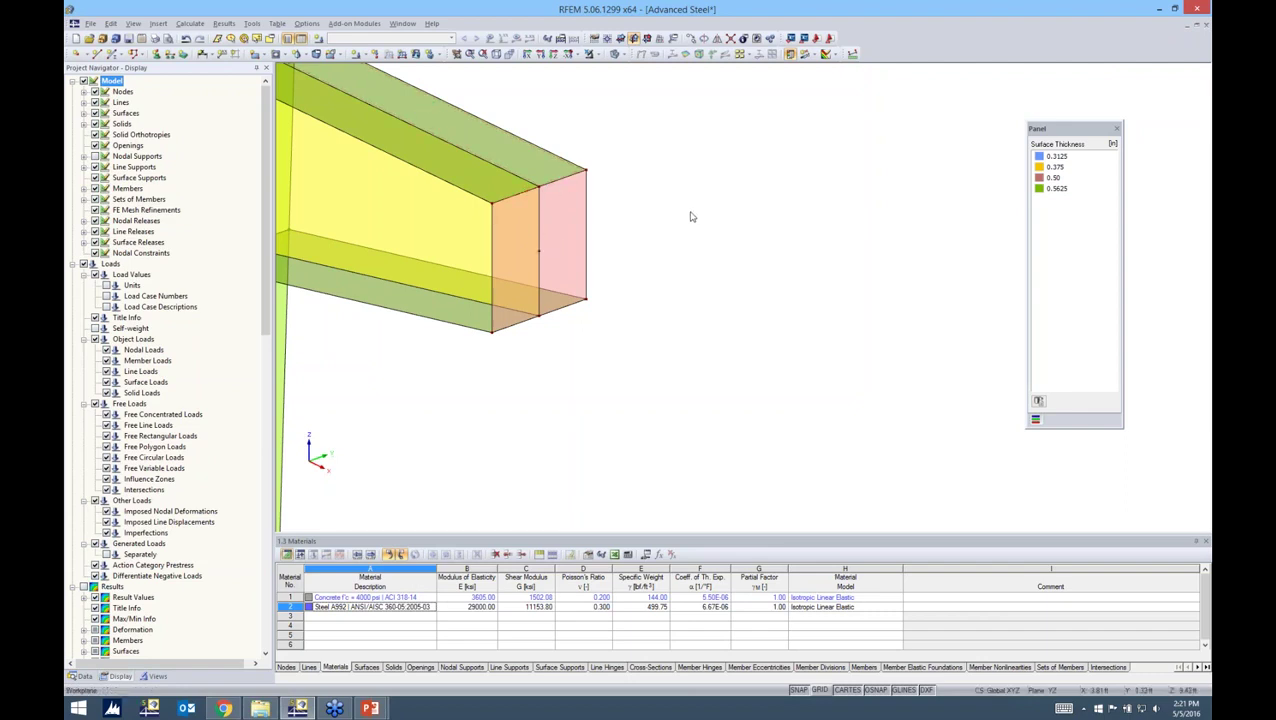
scroll(668, 211, "down", 4)
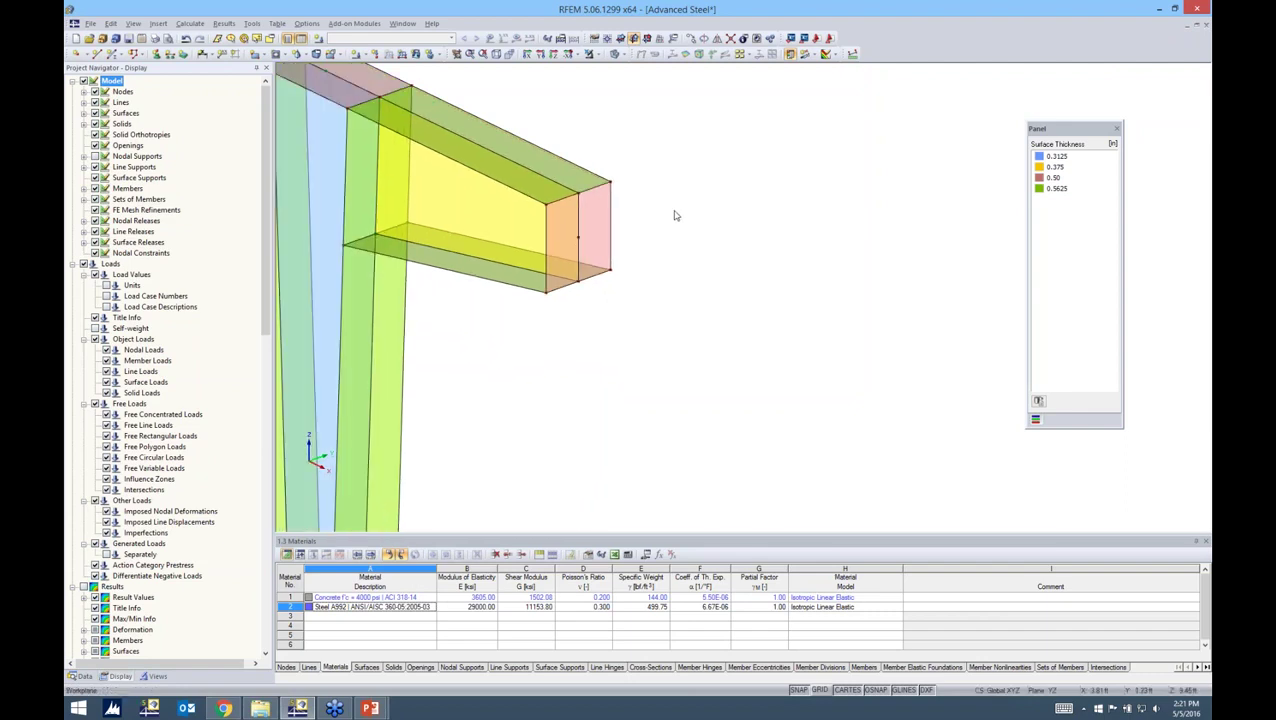
scroll(716, 213, "down", 1)
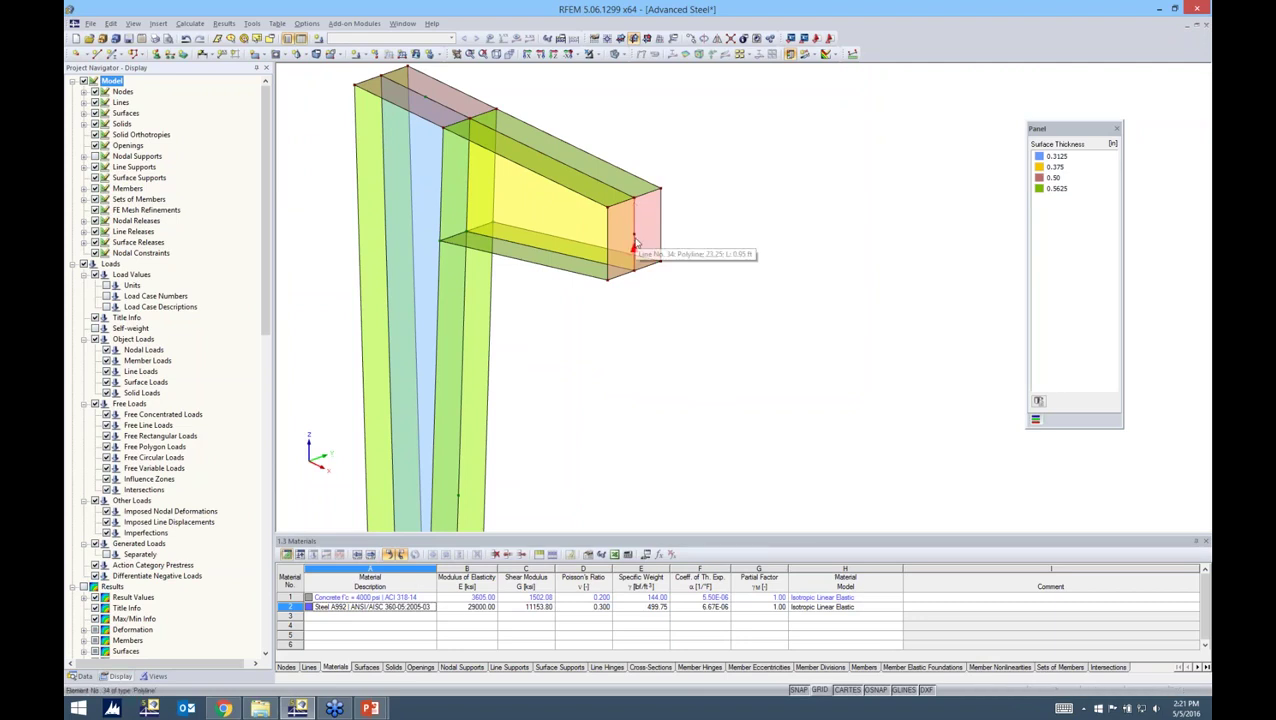
middle_click_drag(681, 297, 694, 343)
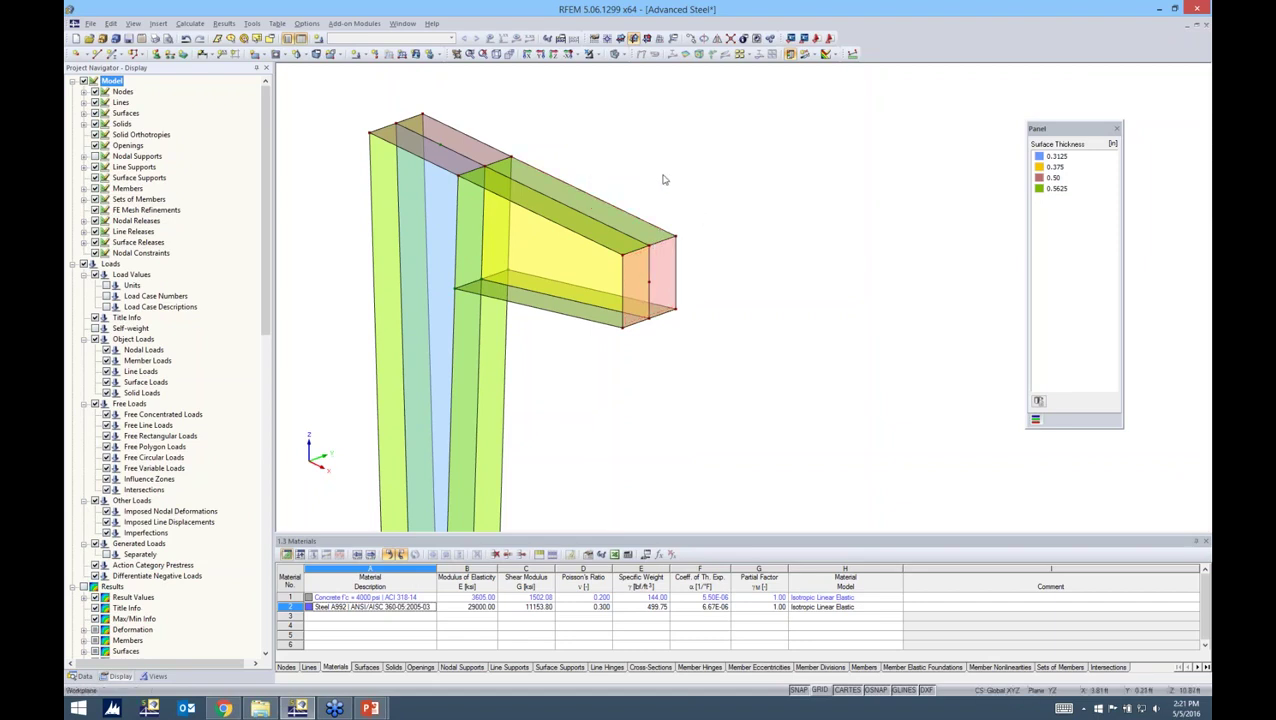
Step: Create a parameter named Design_Load with unit type Line Force in kip/ft
left_click(646, 555)
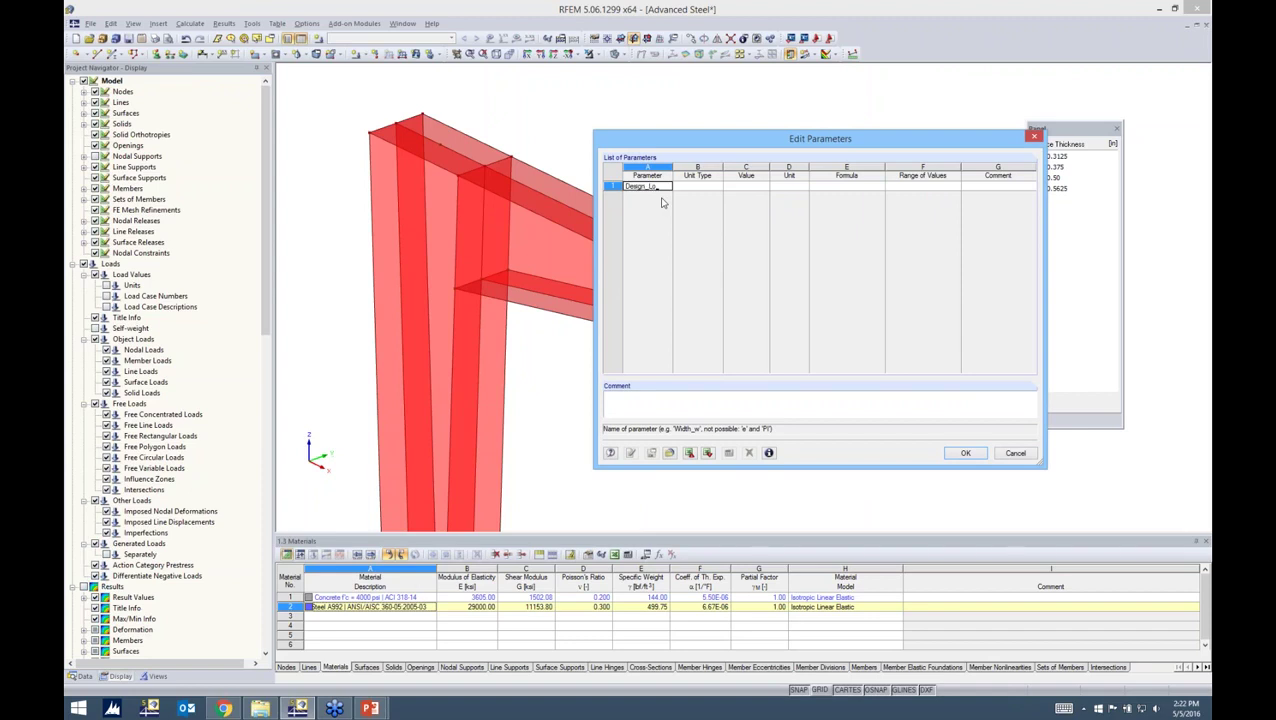
left_click(688, 188)
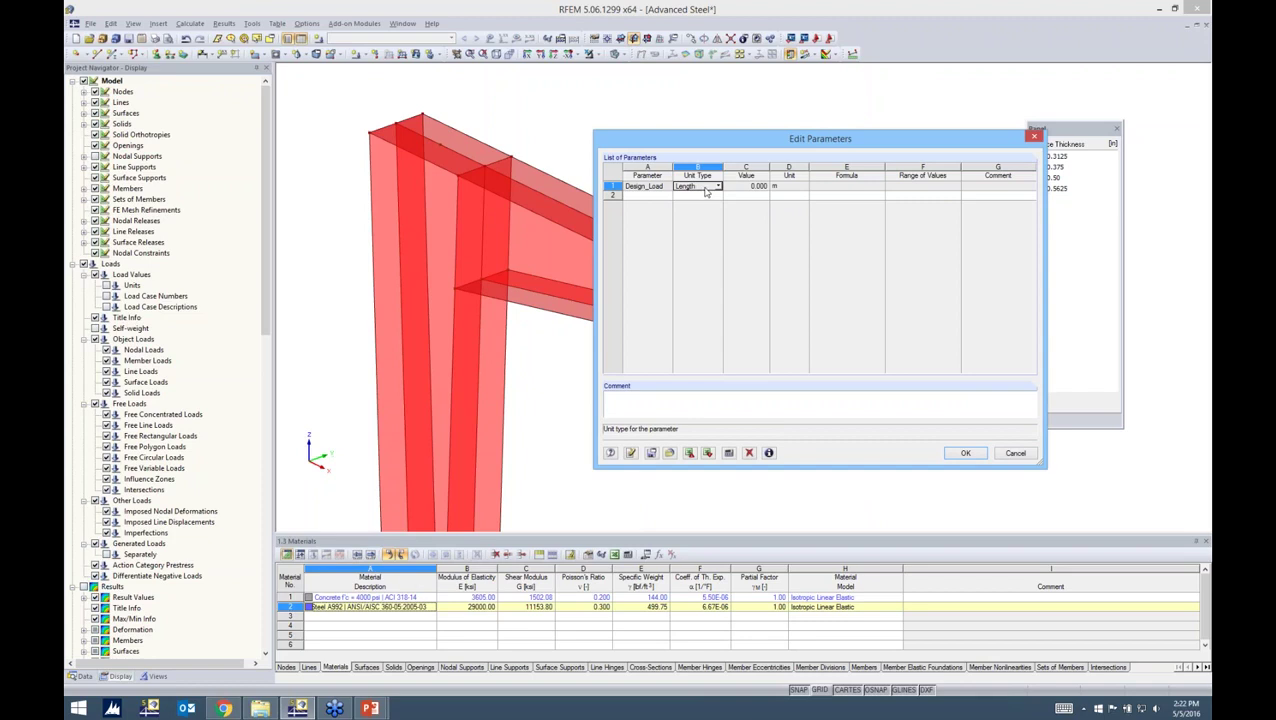
left_click(717, 186)
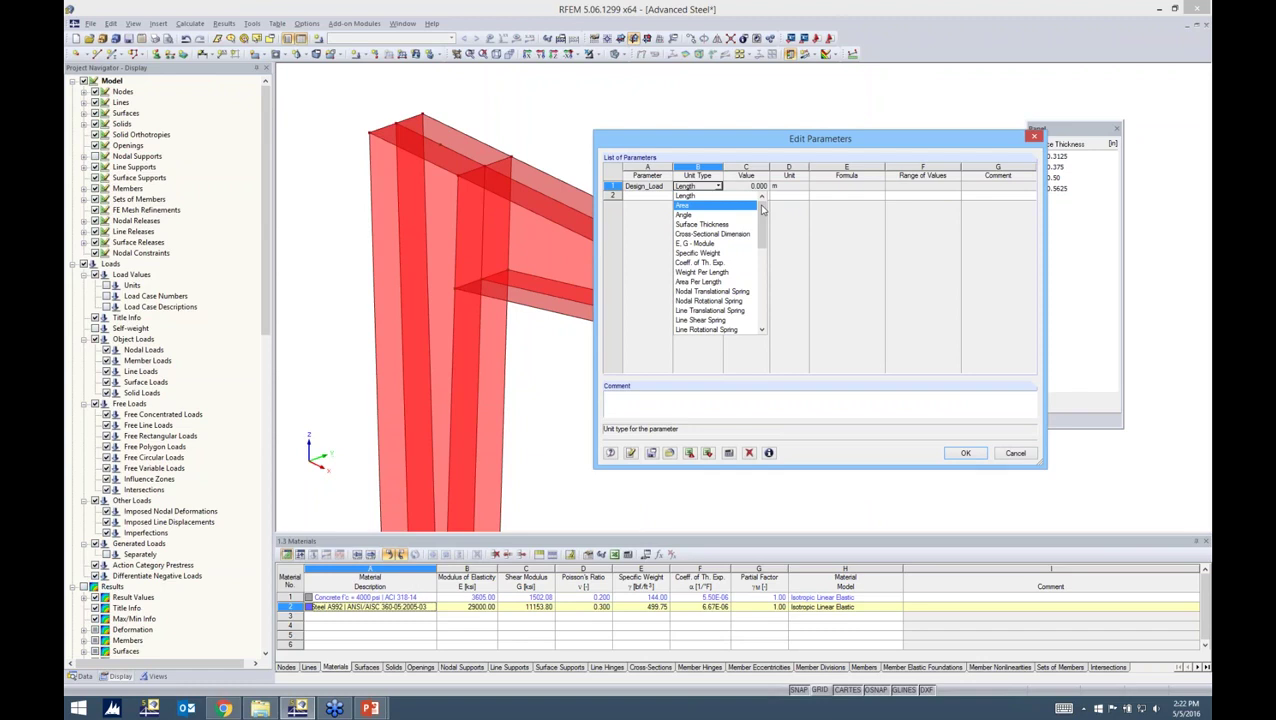
left_click_drag(762, 209, 766, 254)
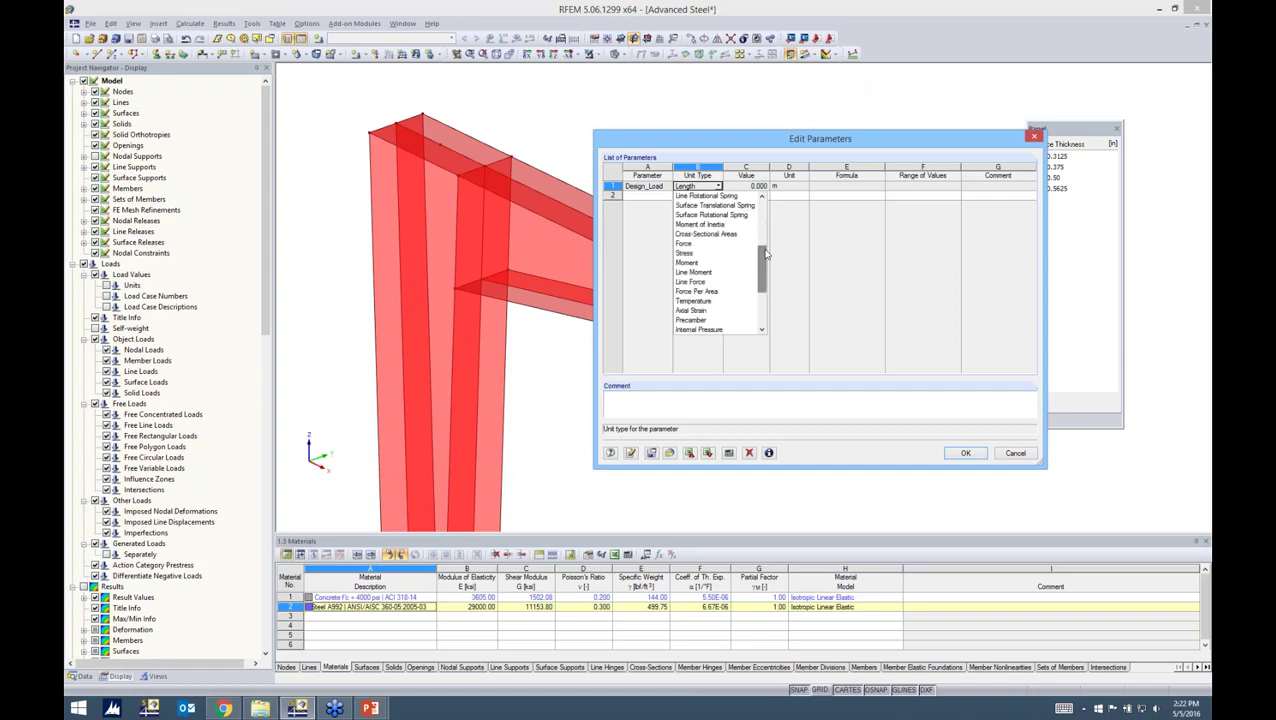
left_click(695, 282)
left_click(786, 188)
left_click(804, 186)
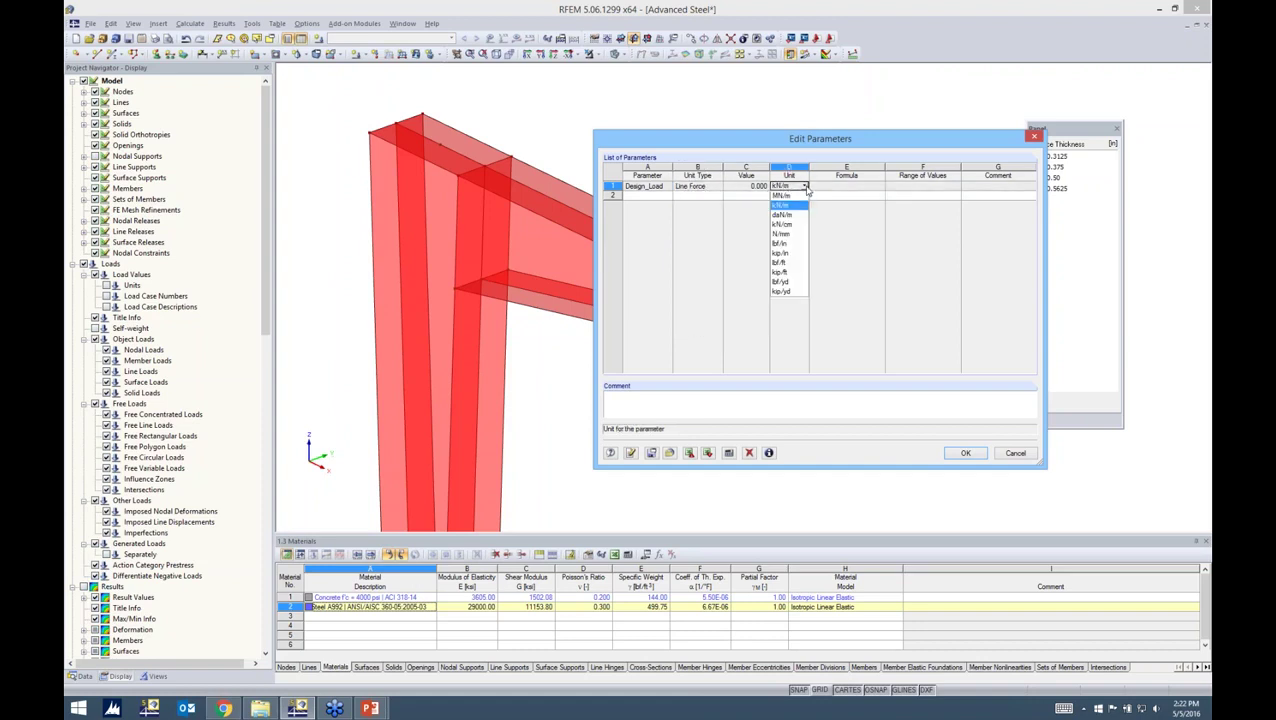
left_click(794, 273)
Step: Set the Design_Load parameter's value to 45 kip/ft and save the parameter list
left_click(750, 187)
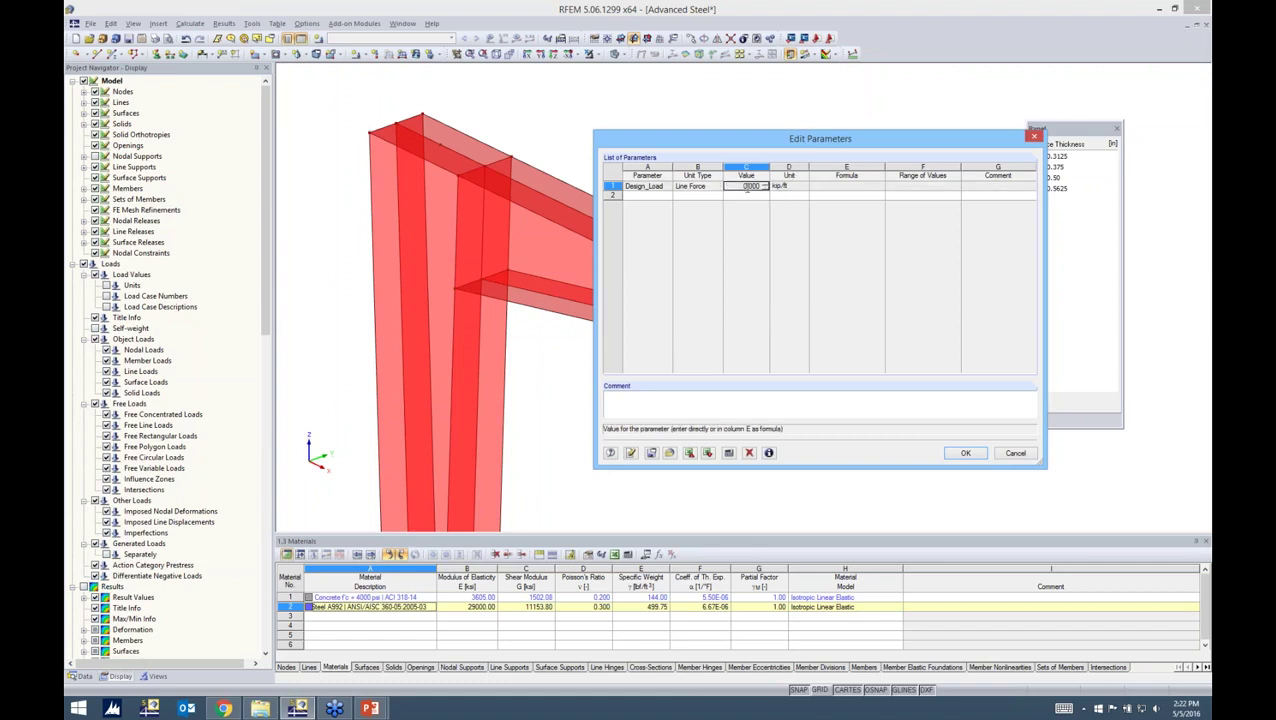
left_click(750, 187)
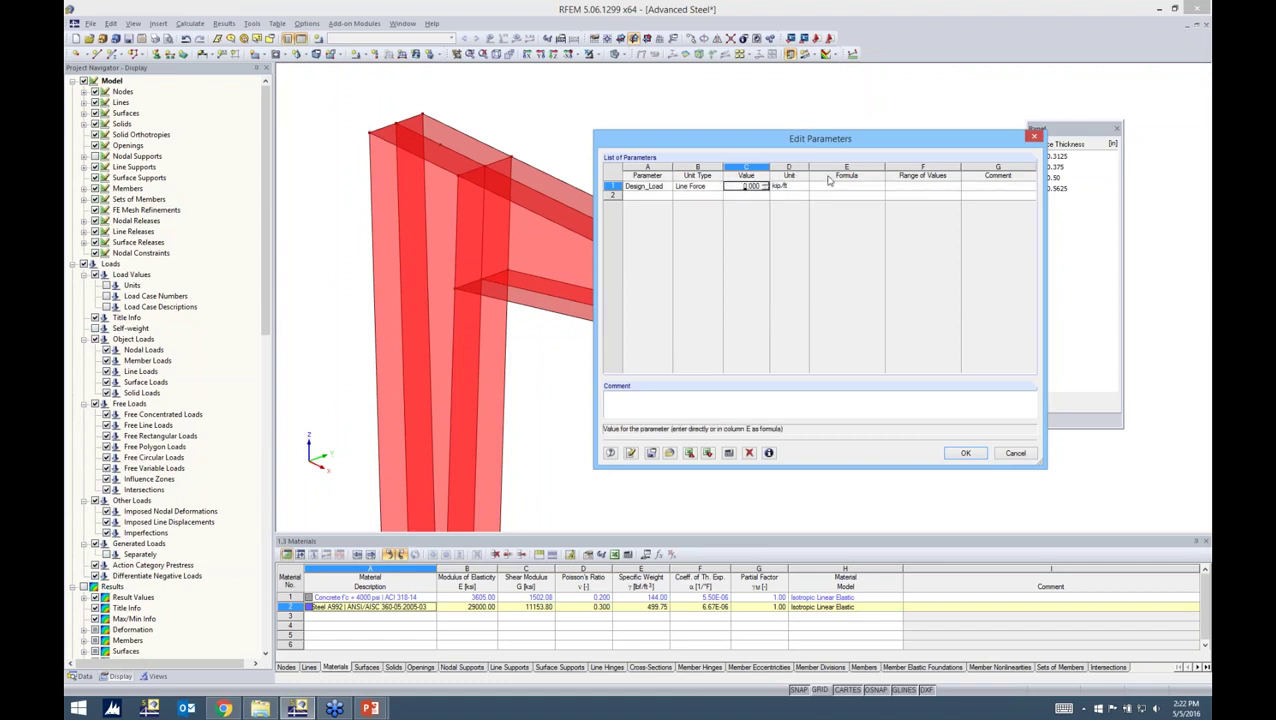
type("45.00")
left_click(966, 453)
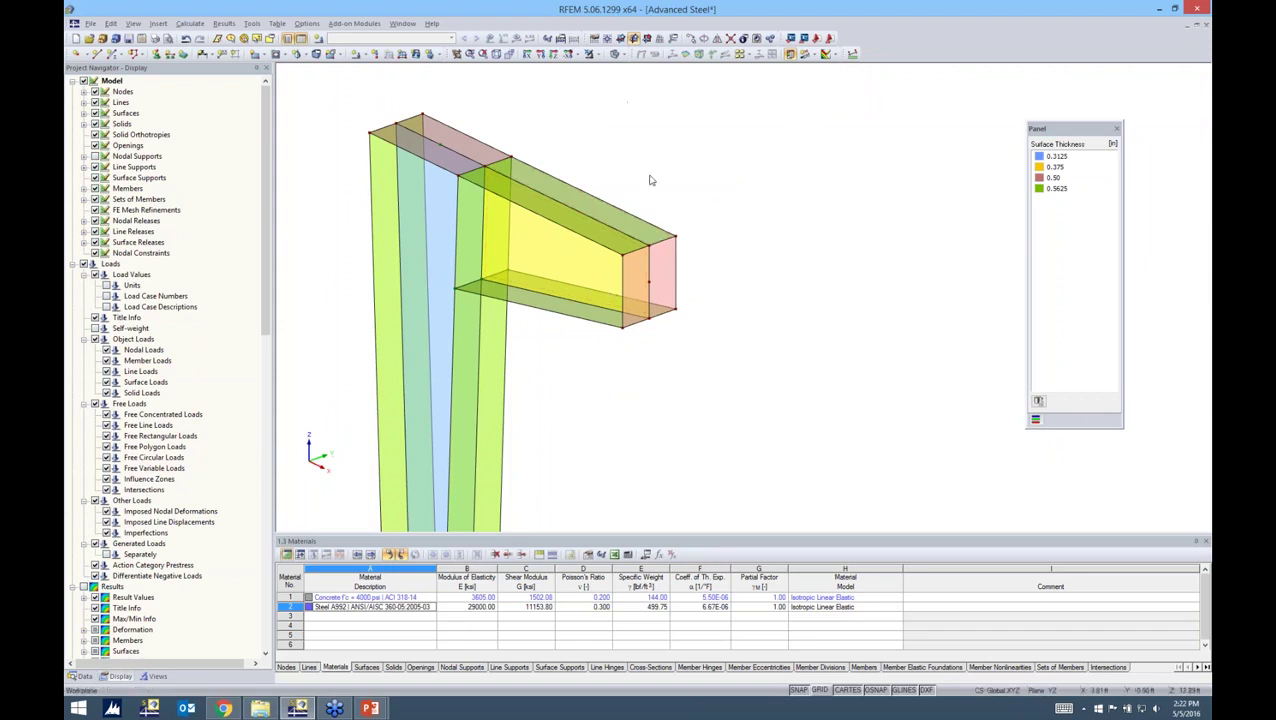
Step: Describe load case 1 as Design Load and deactivate its self-weight
middle_click_drag(671, 192, 647, 172)
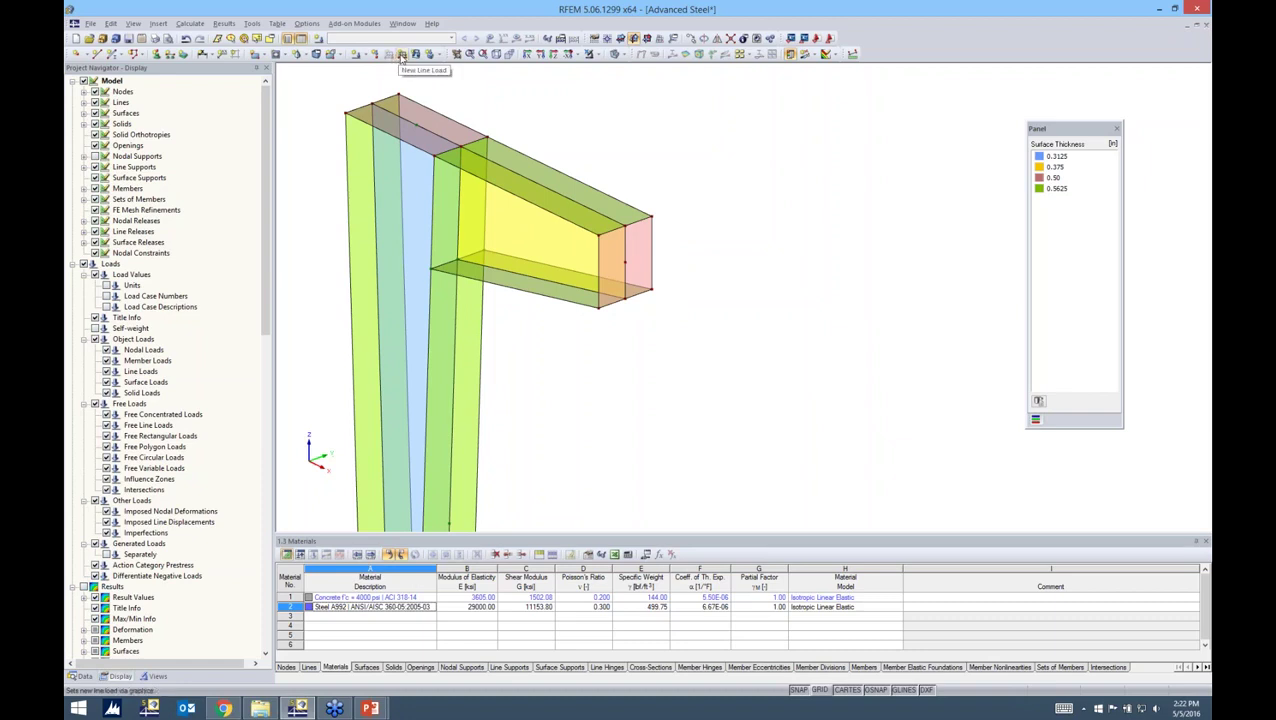
left_click(401, 56)
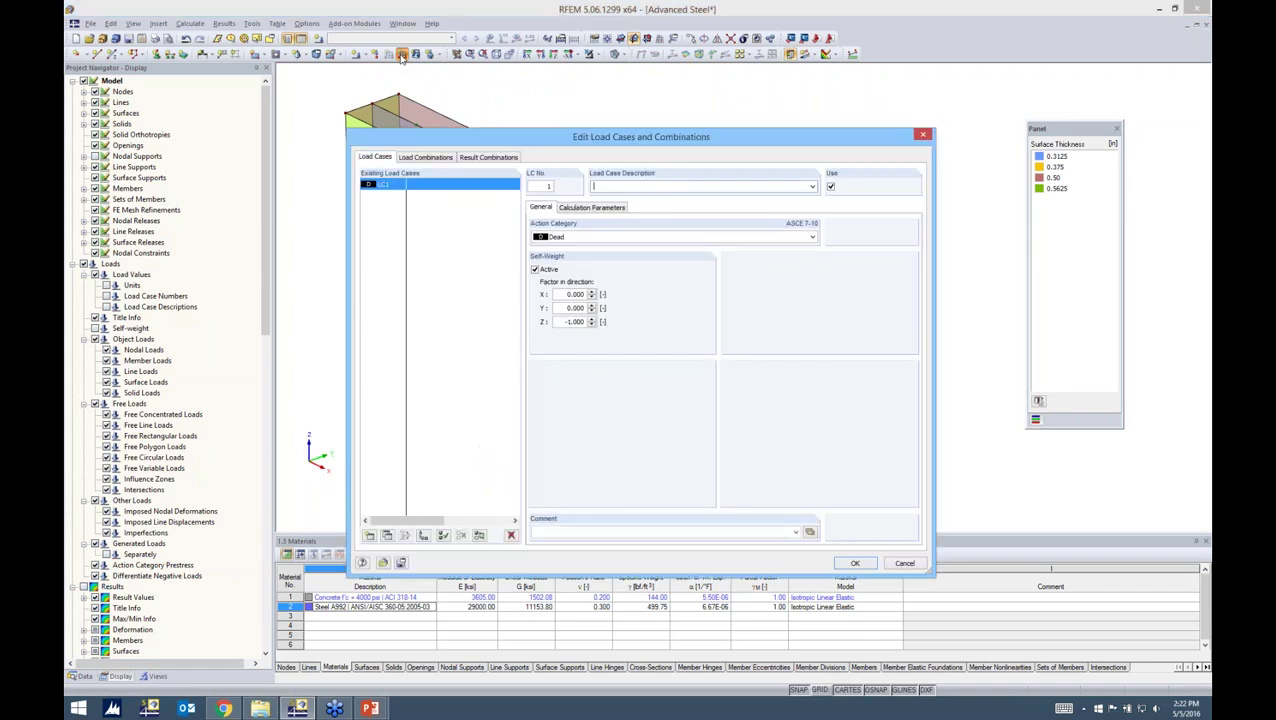
left_click_drag(483, 142, 481, 102)
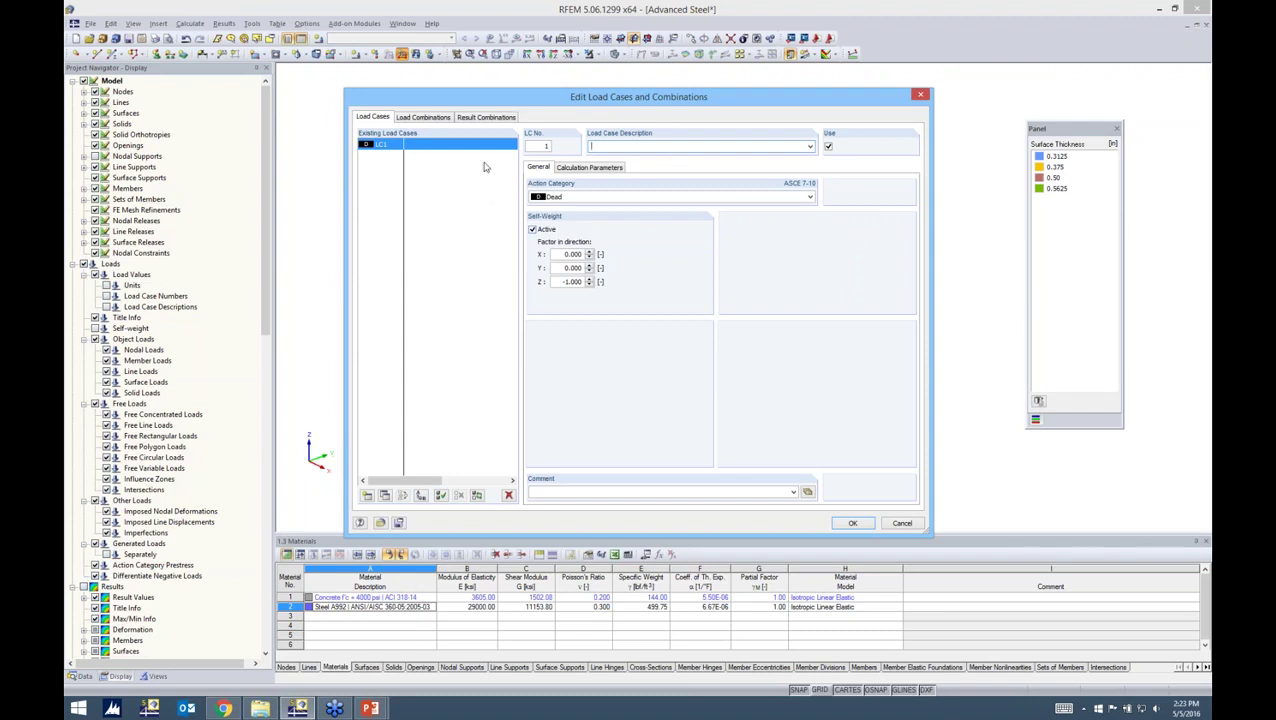
type("Design Load")
left_click(532, 229)
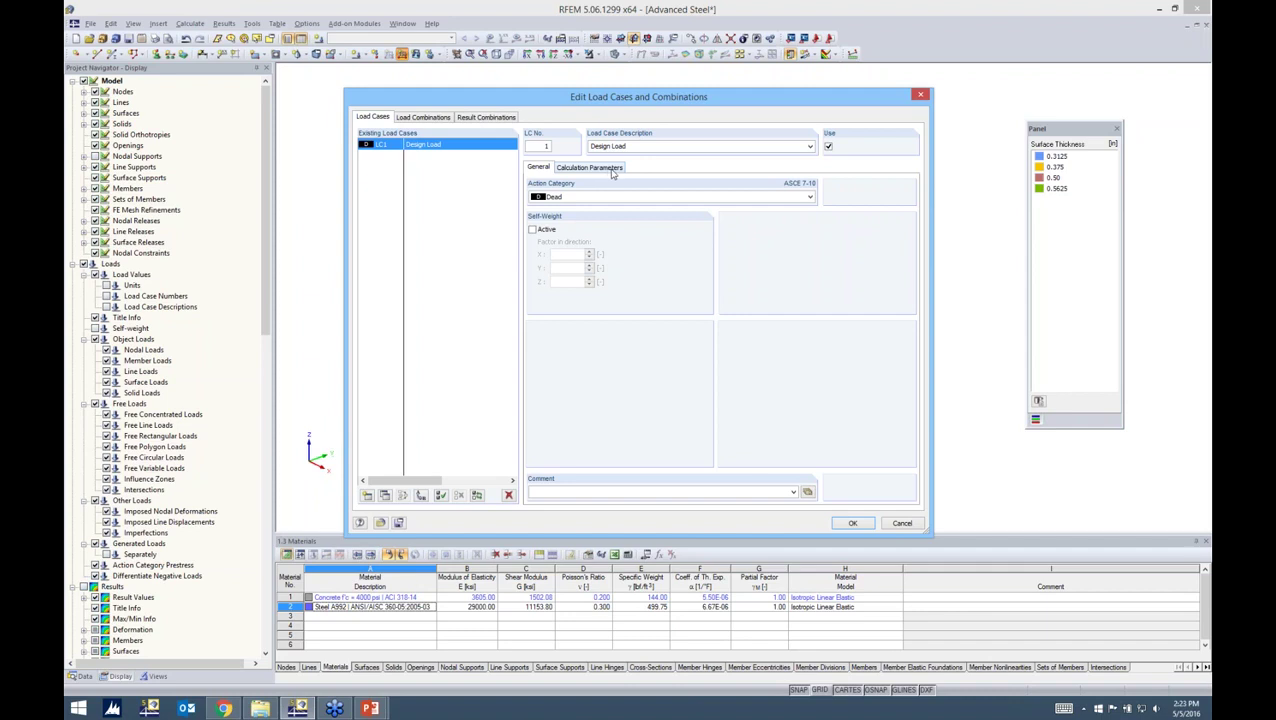
left_click(852, 523)
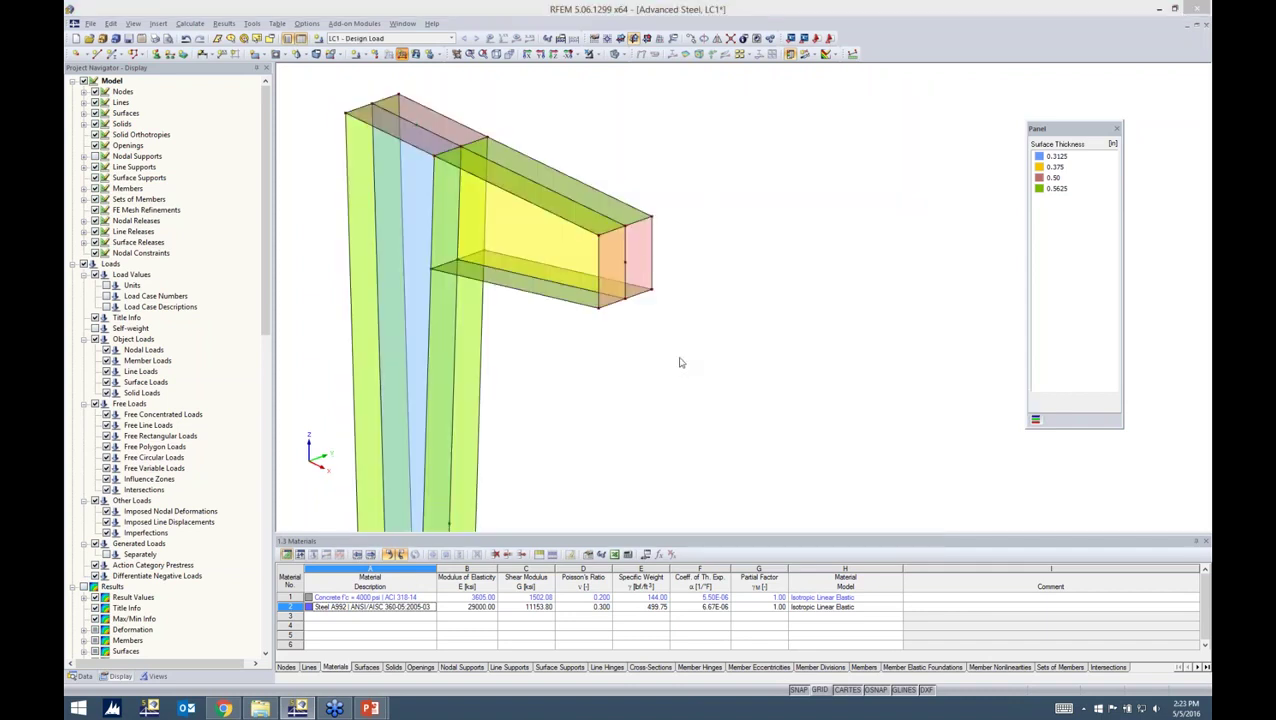
Step: Apply a uniform line load in global ZL, with the formula -Design_Load as its magnitude, to the end plate's vertical centre line
left_click(401, 54)
left_click_drag(664, 165, 706, 133)
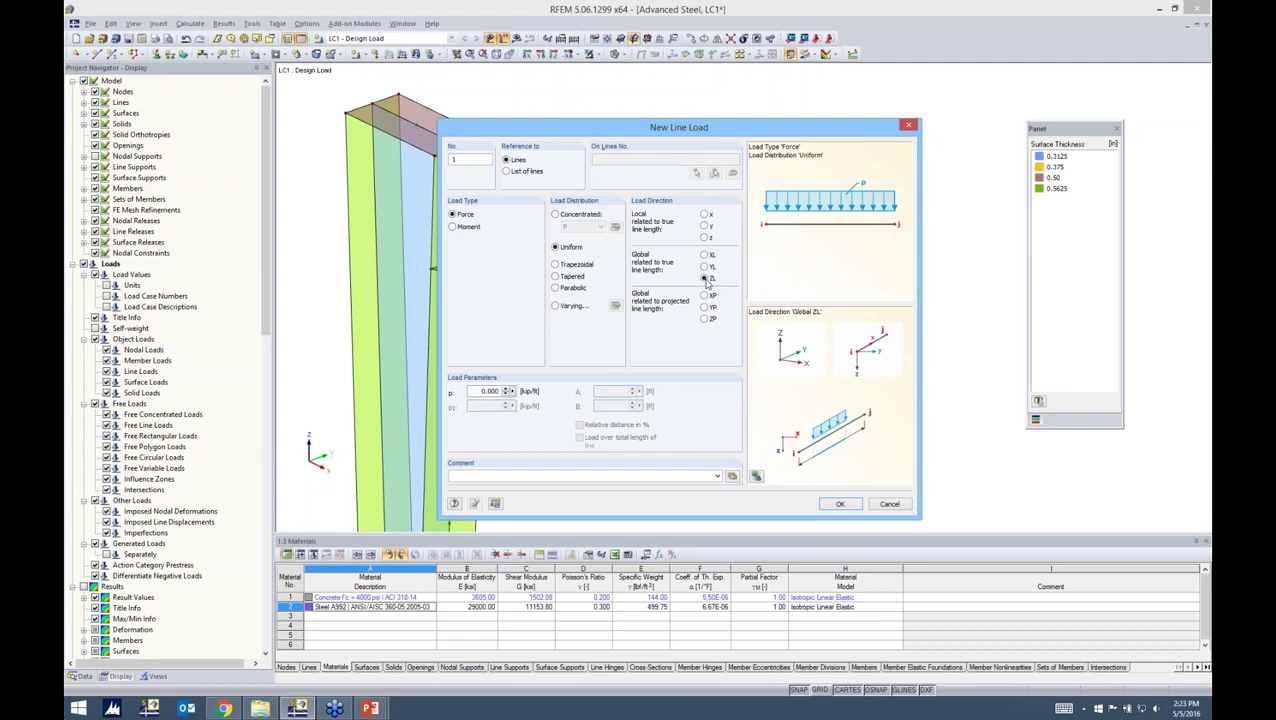
left_click(515, 394)
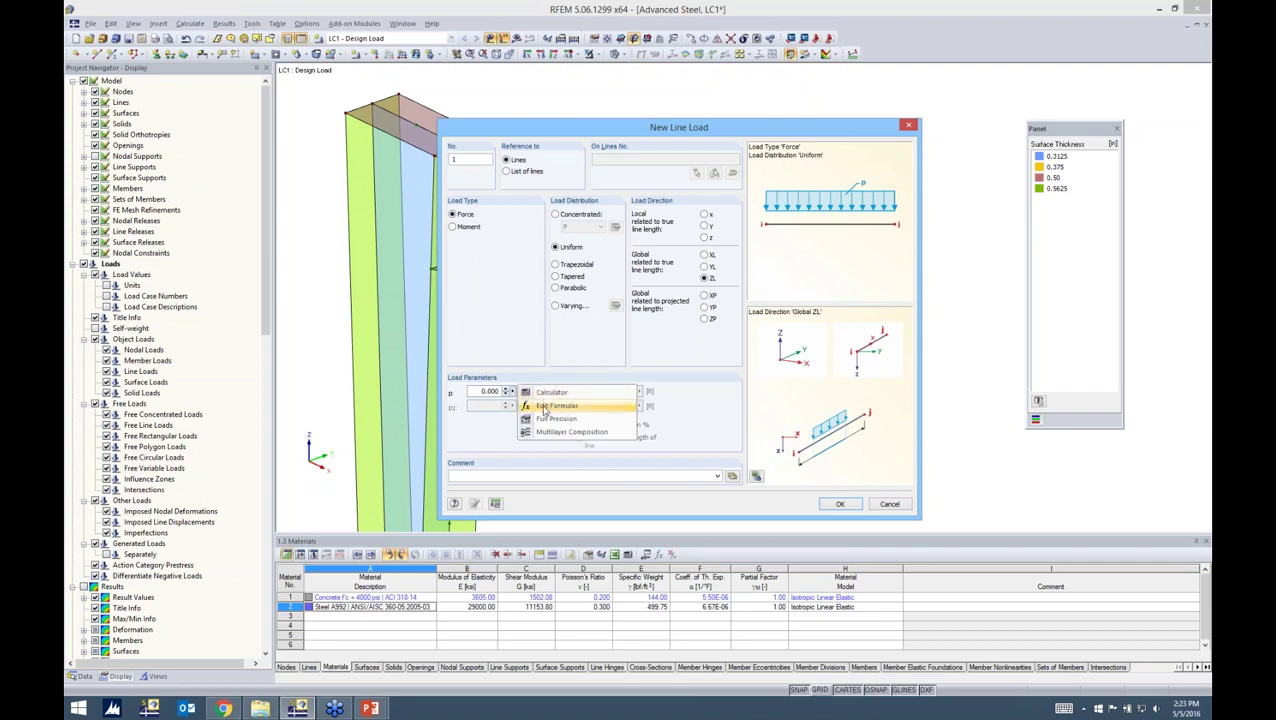
left_click(556, 406)
left_click_drag(681, 185, 671, 215)
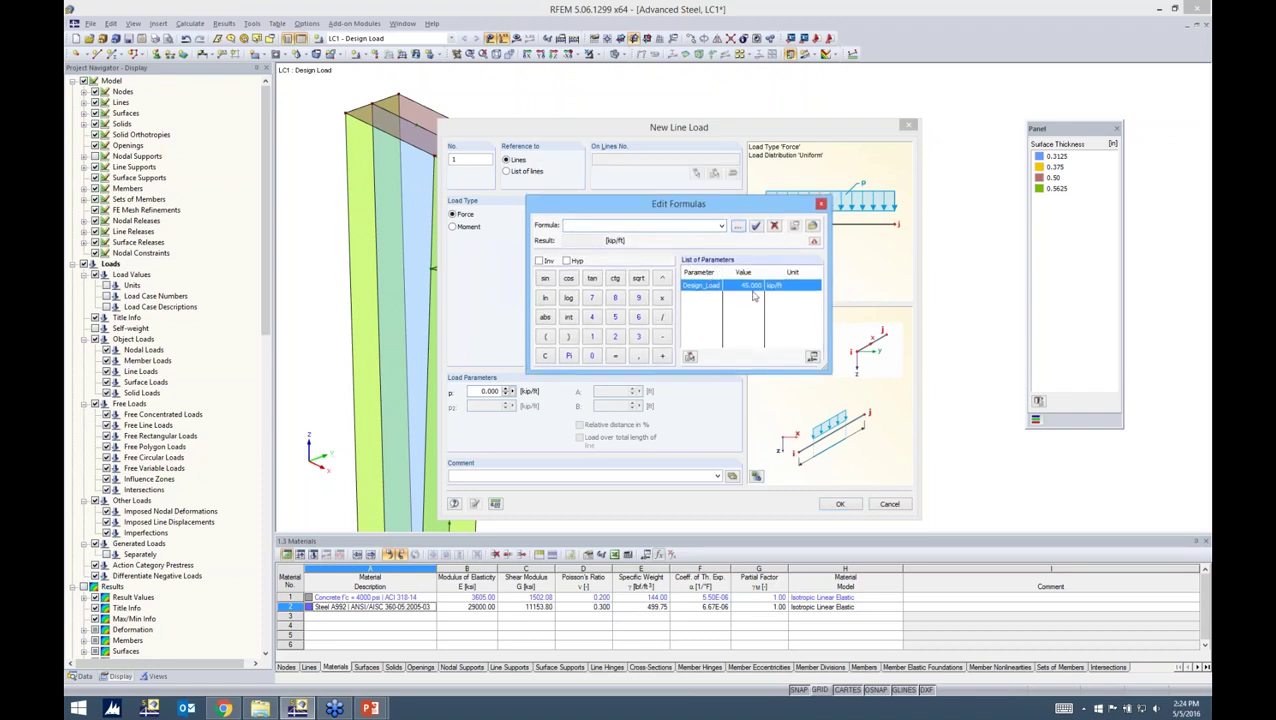
type("-")
double_click(708, 285)
left_click(756, 226)
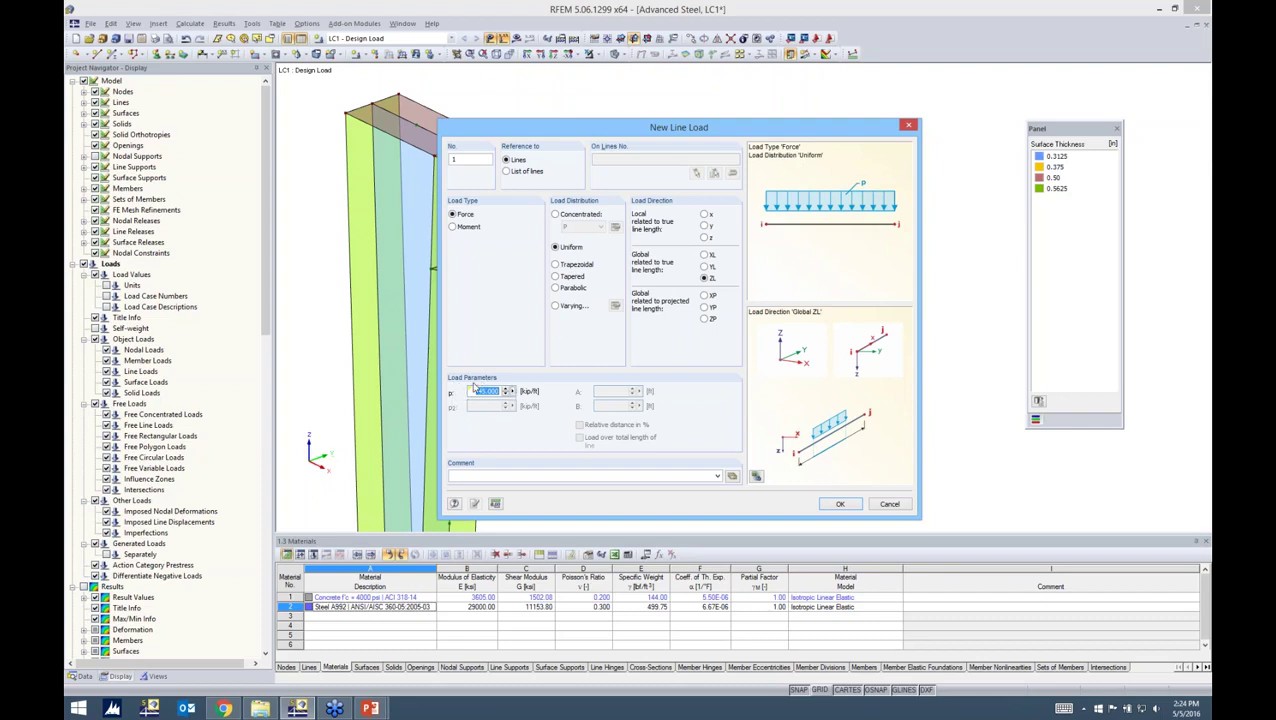
left_click(838, 504)
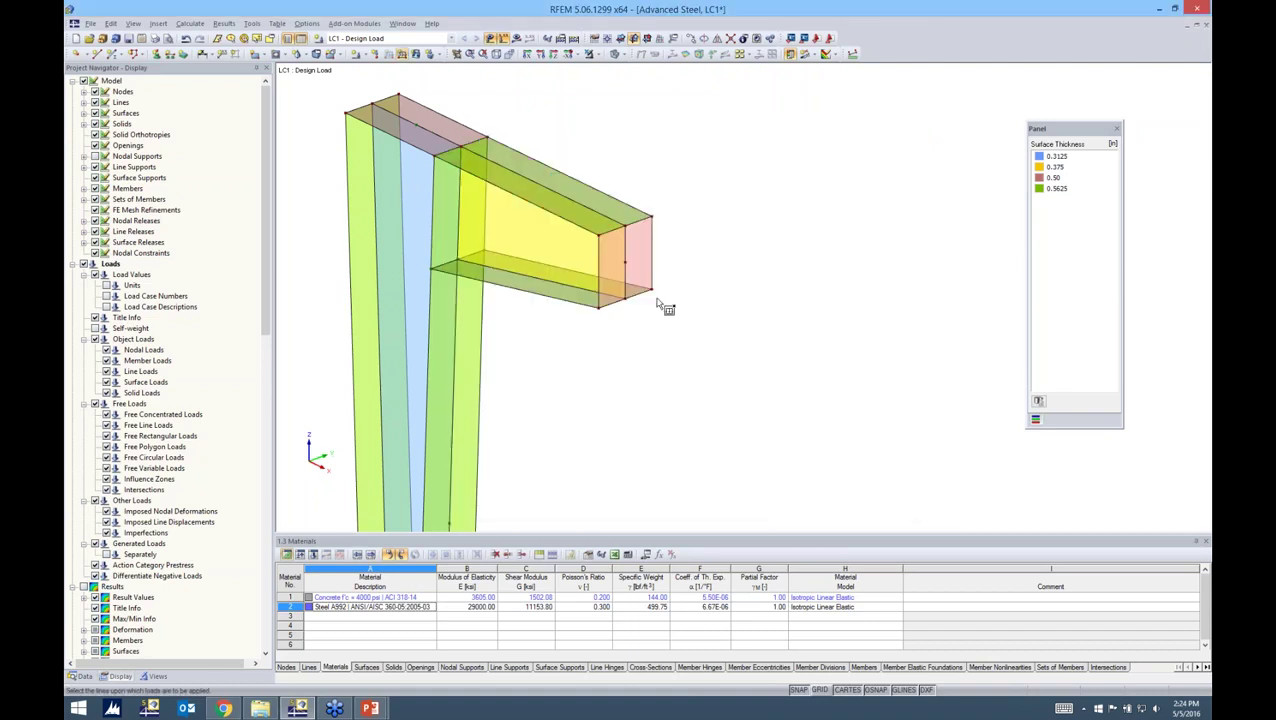
left_click(624, 270)
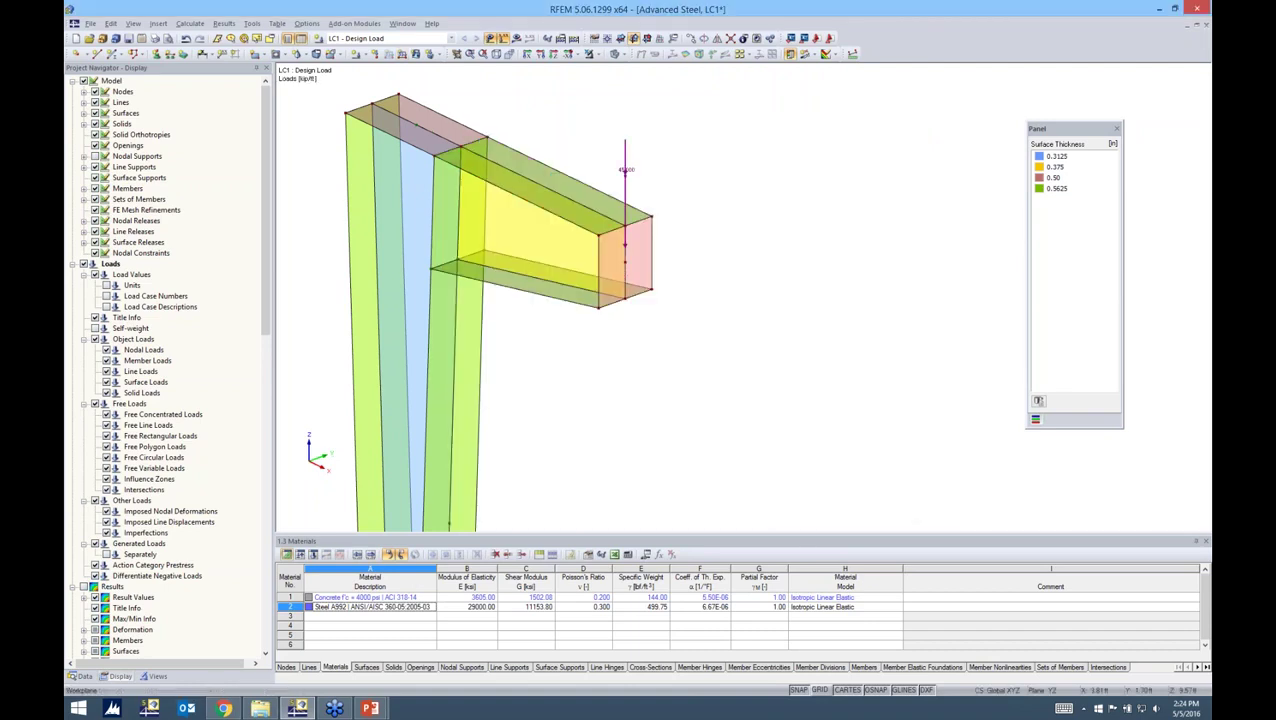
Step: Try changing the Design_Load parameter's value to 60 kip/ft
scroll(636, 185, "up", 1)
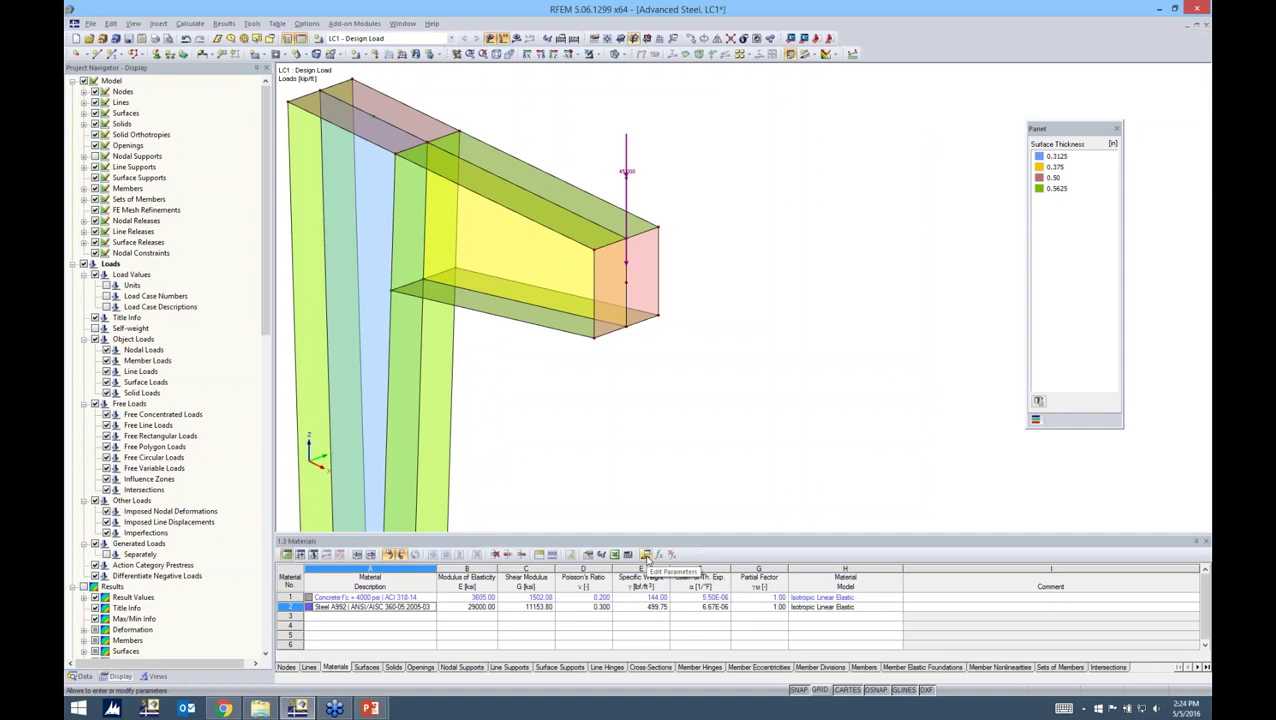
left_click(646, 555)
left_click_drag(738, 146, 739, 276)
left_click(752, 314)
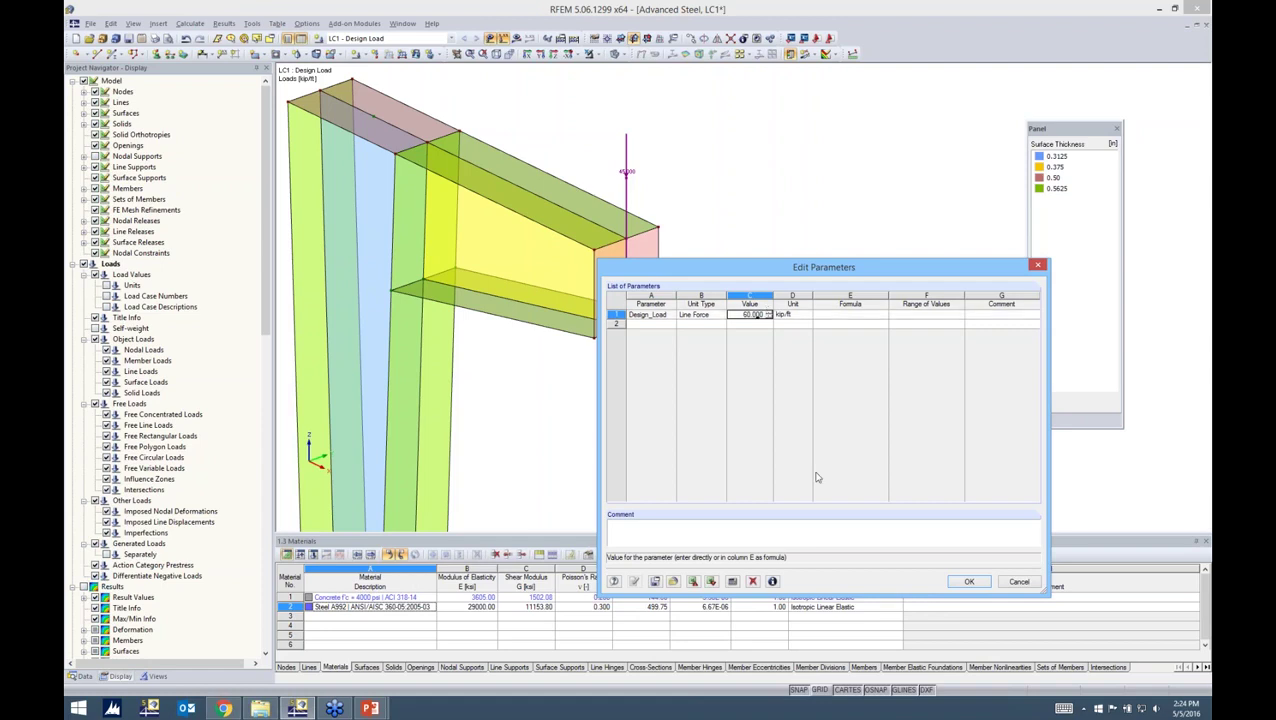
left_click(969, 581)
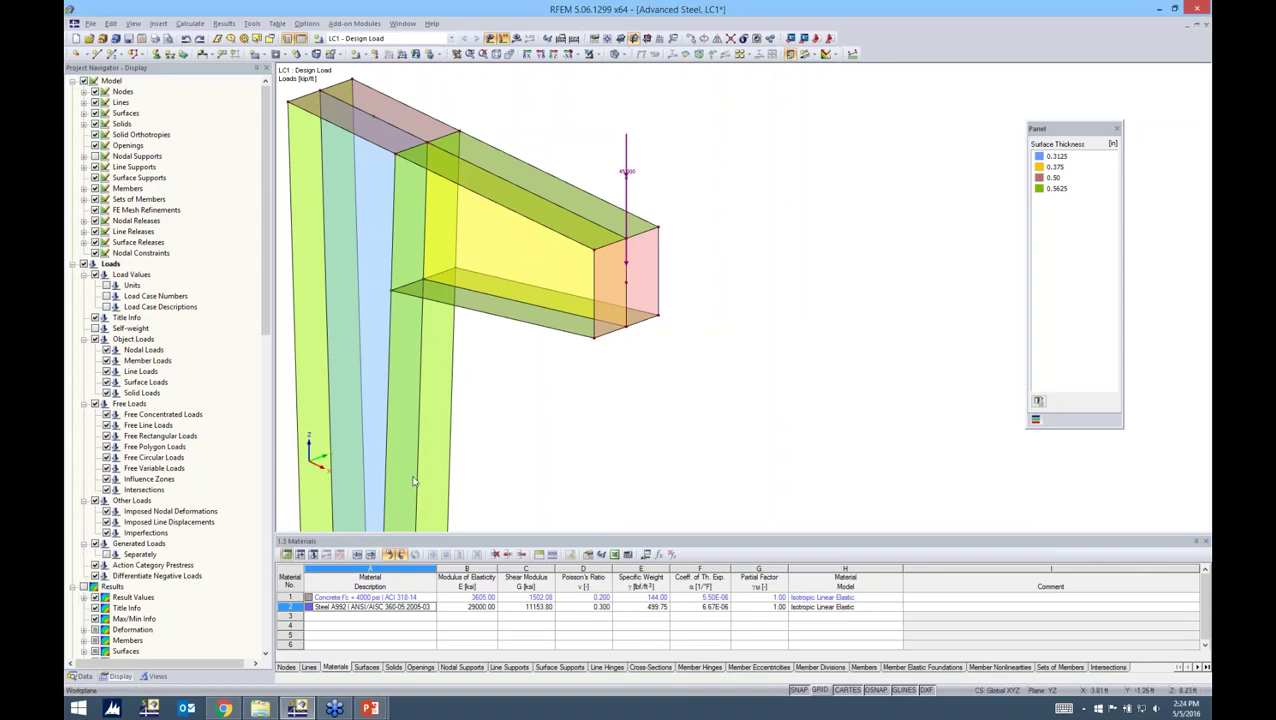
Step: Delete all three cross-sections from the Advanced Steel model data
left_click(86, 676)
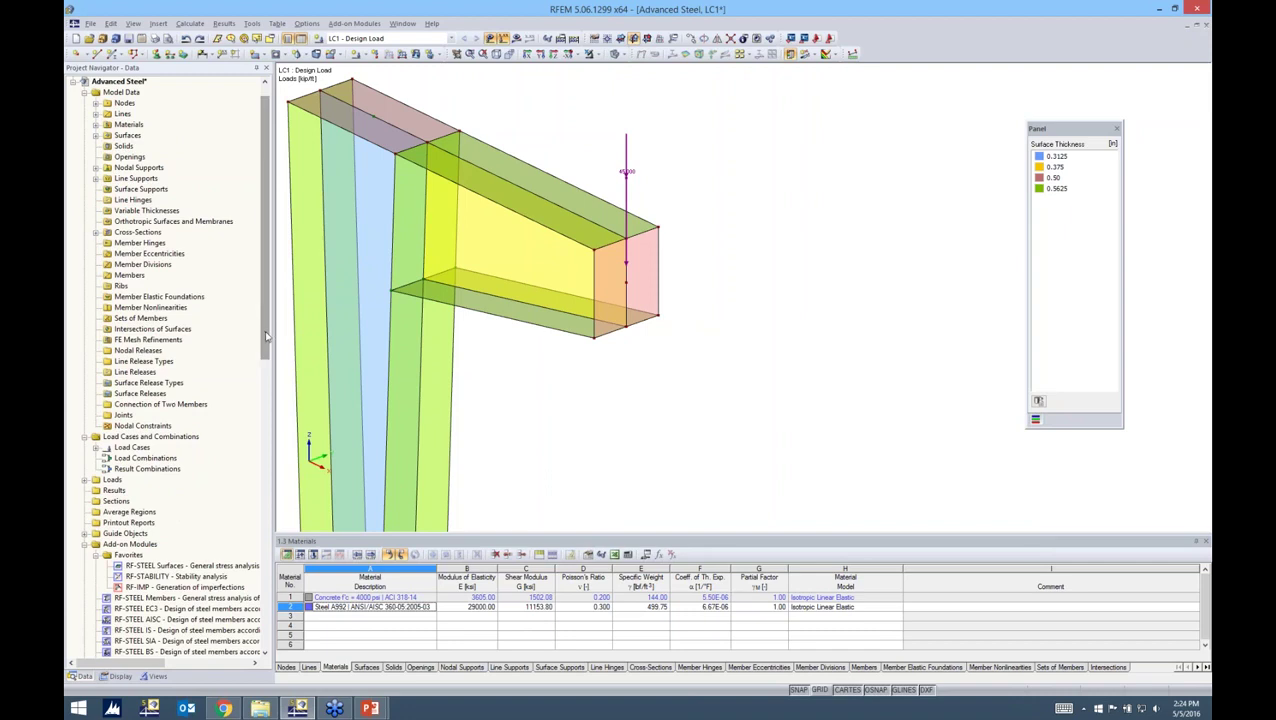
scroll(262, 347, "up", 1)
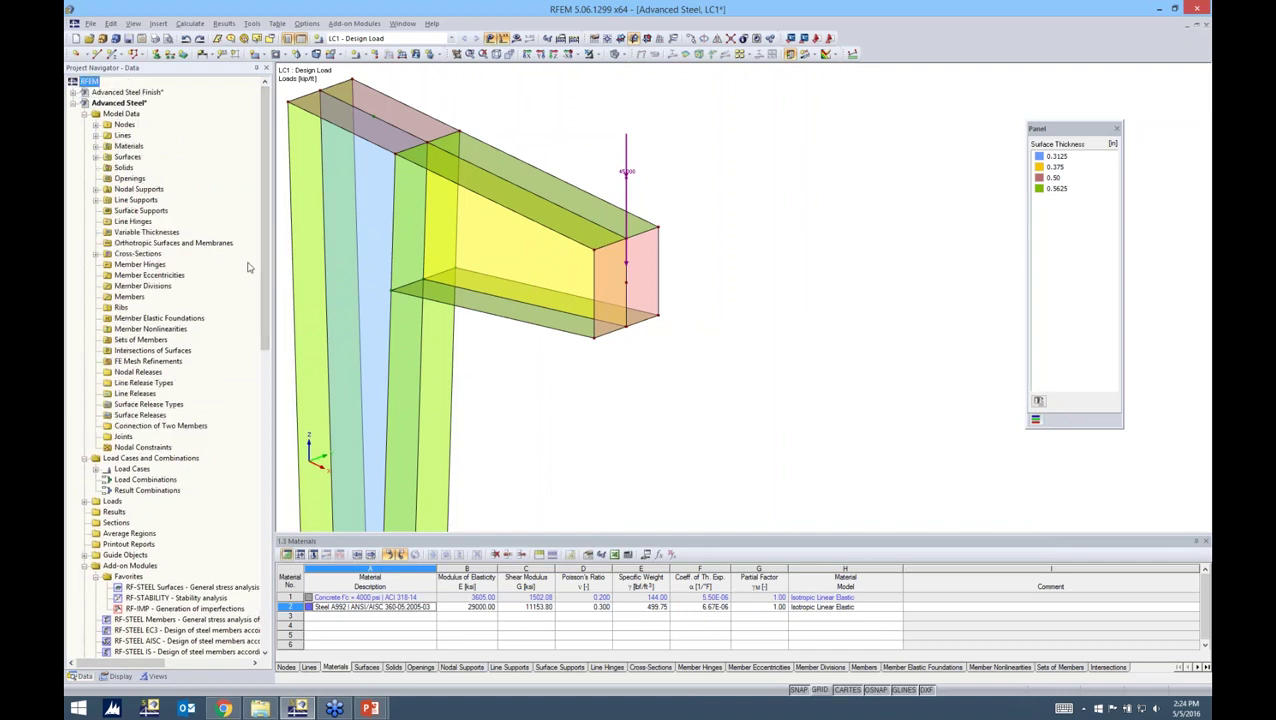
left_click(95, 254)
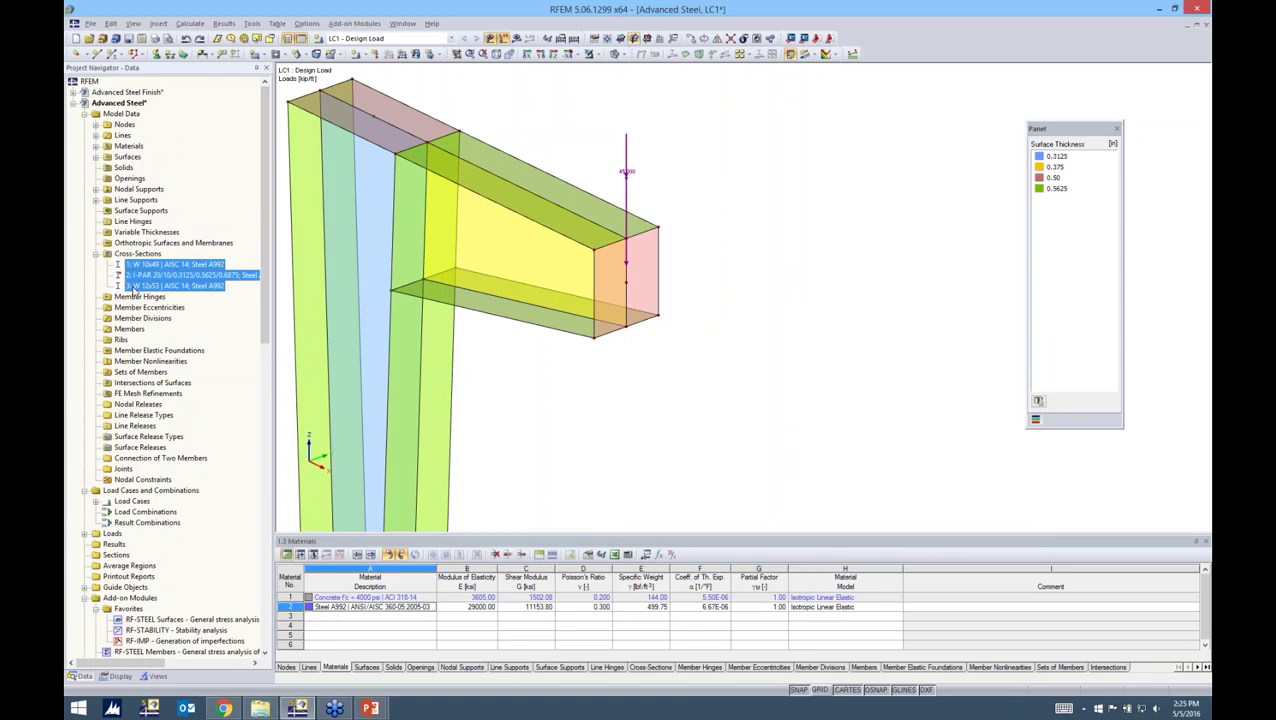
key("Left")
key("Left")
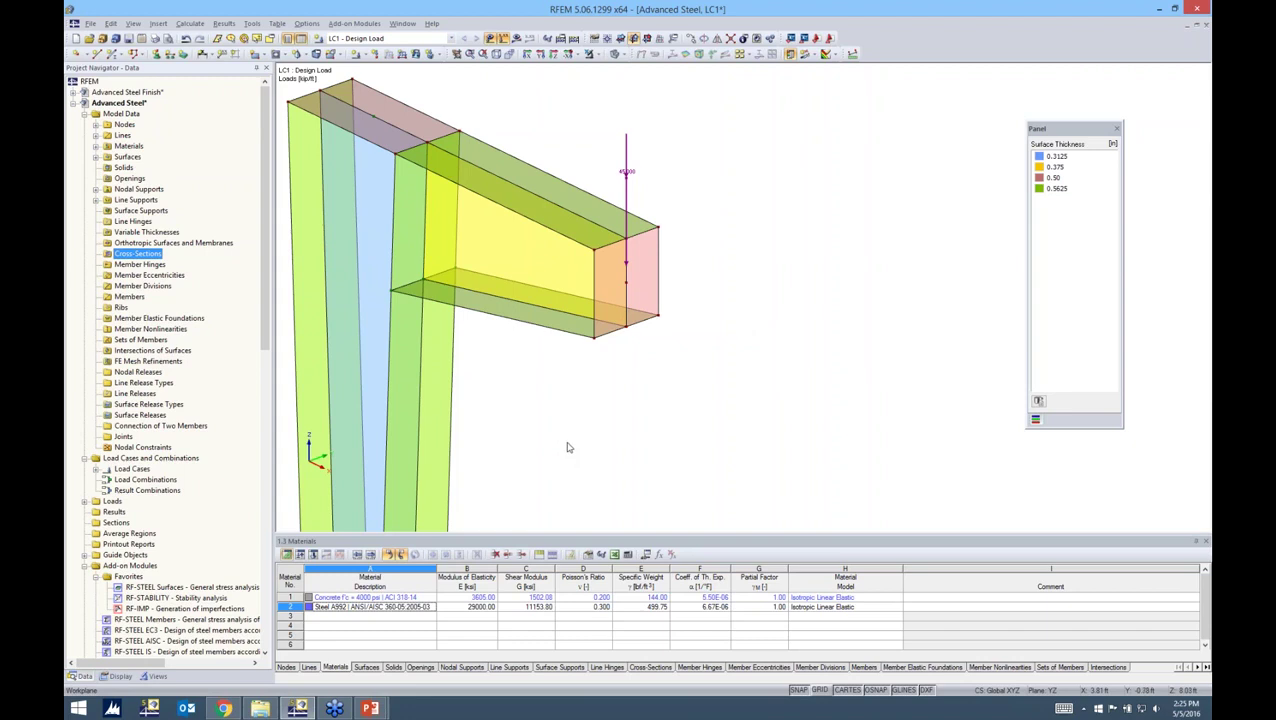
Step: Set the target length of finite elements in the FE mesh settings to 0.2 ft
middle_click_drag(770, 358, 826, 296, "ctrl")
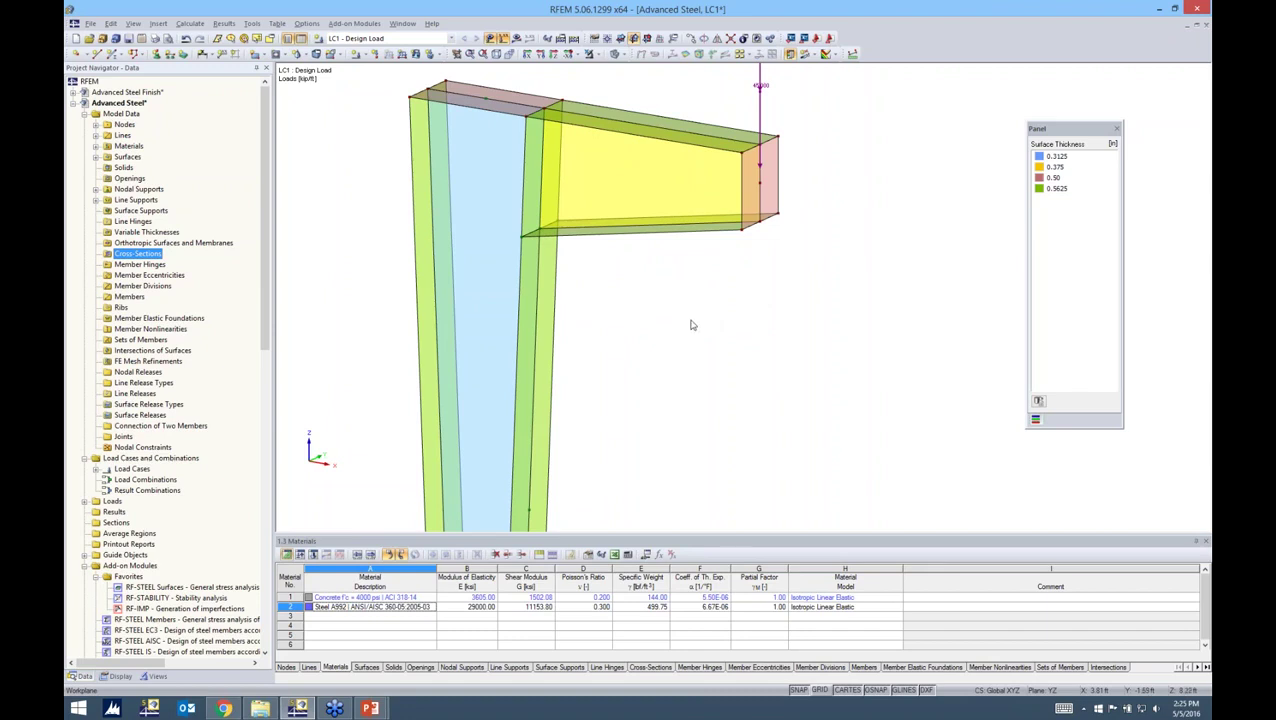
middle_click_drag(690, 325, 709, 273, "ctrl")
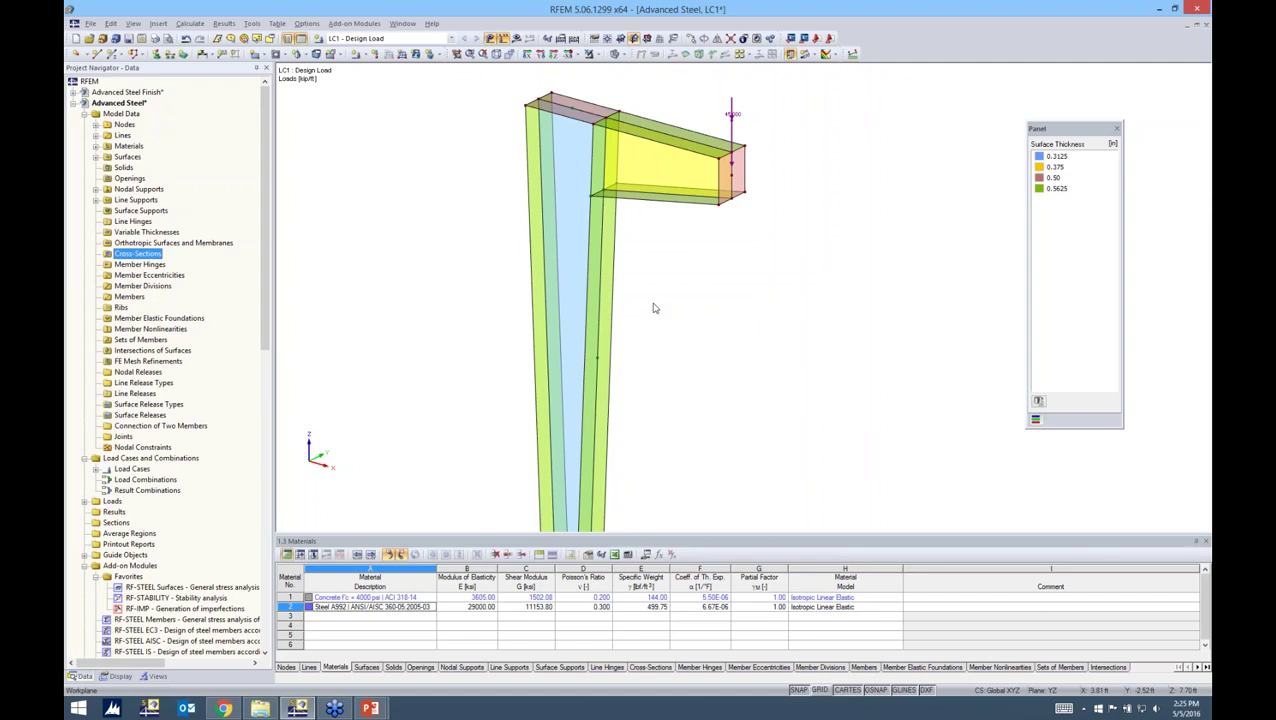
middle_click_drag(672, 316, 653, 236, "ctrl")
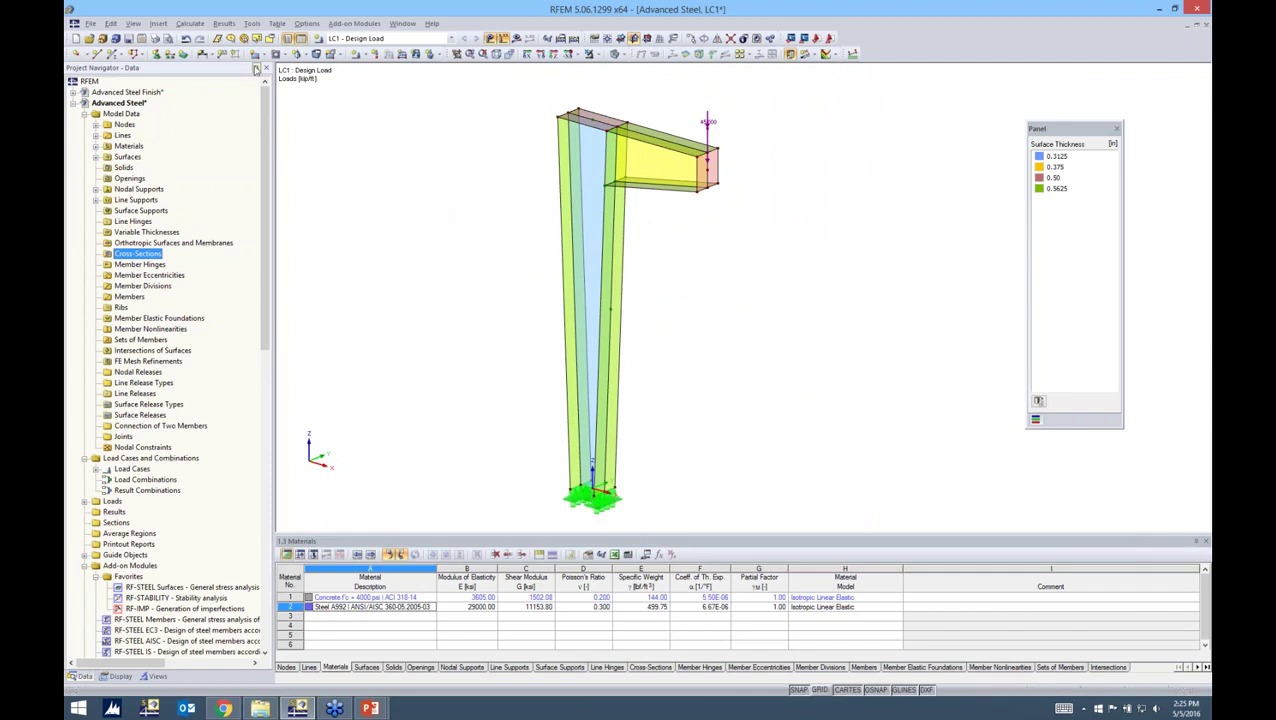
left_click(196, 26)
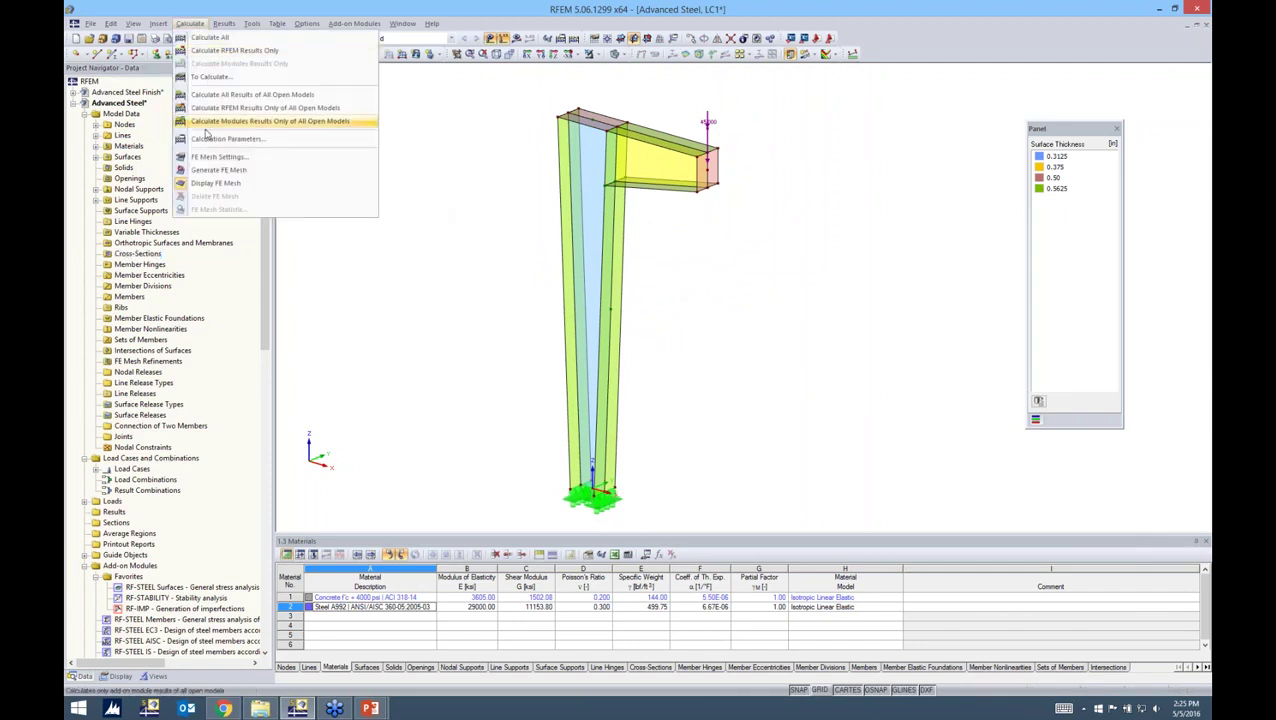
left_click(207, 158)
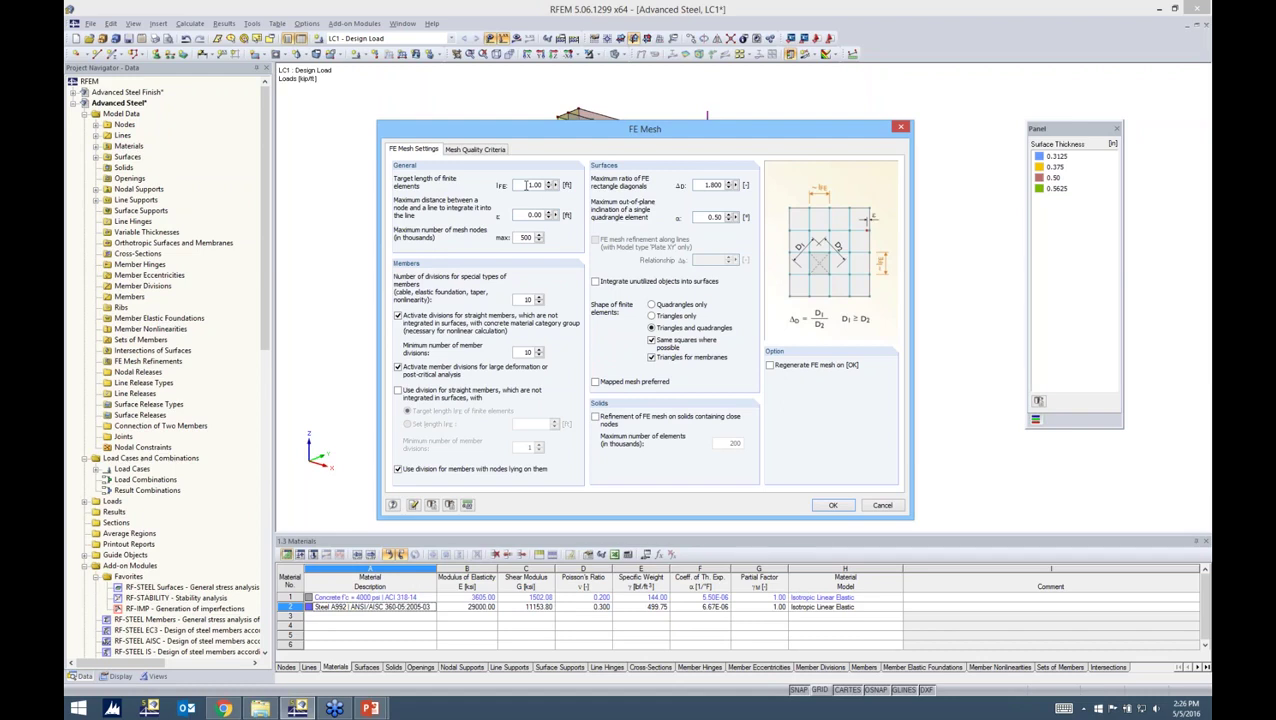
double_click(527, 185)
left_click_drag(580, 133, 580, 215)
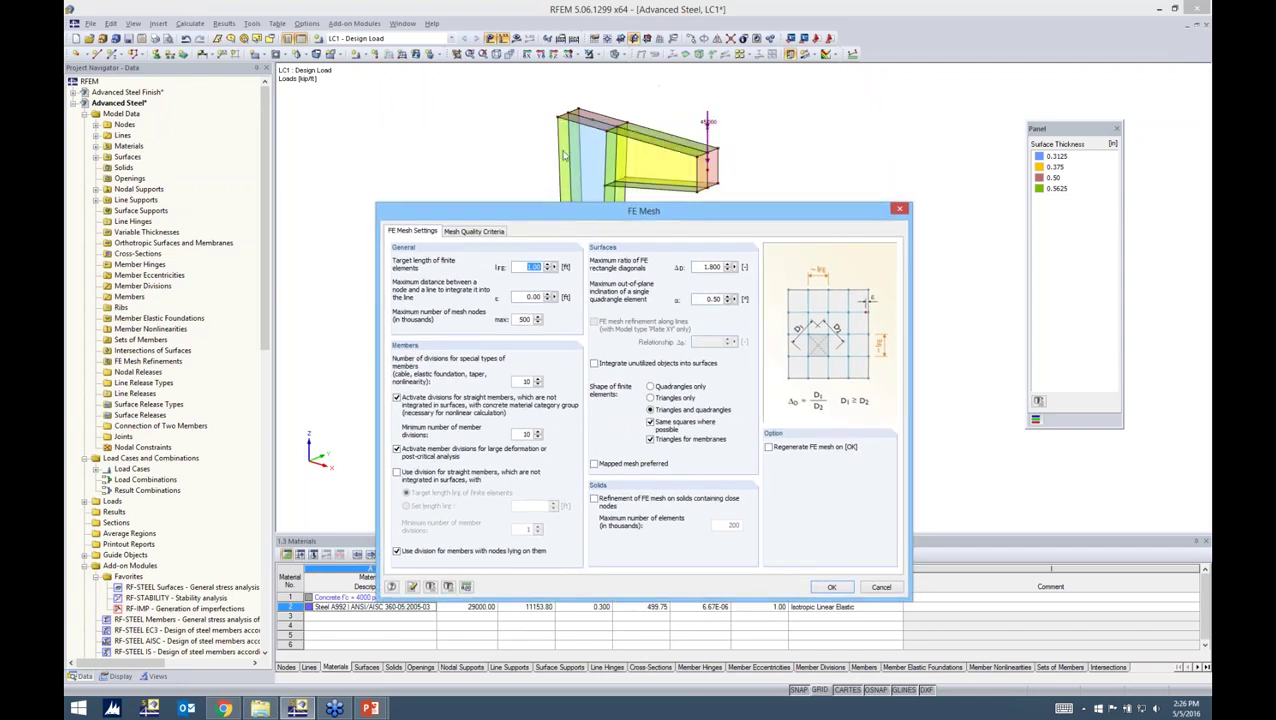
type("0.2")
Step: Check the maximum ratio of FE rectangle diagonals and regenerate the FE mesh with the new settings
left_click_drag(590, 216, 591, 145)
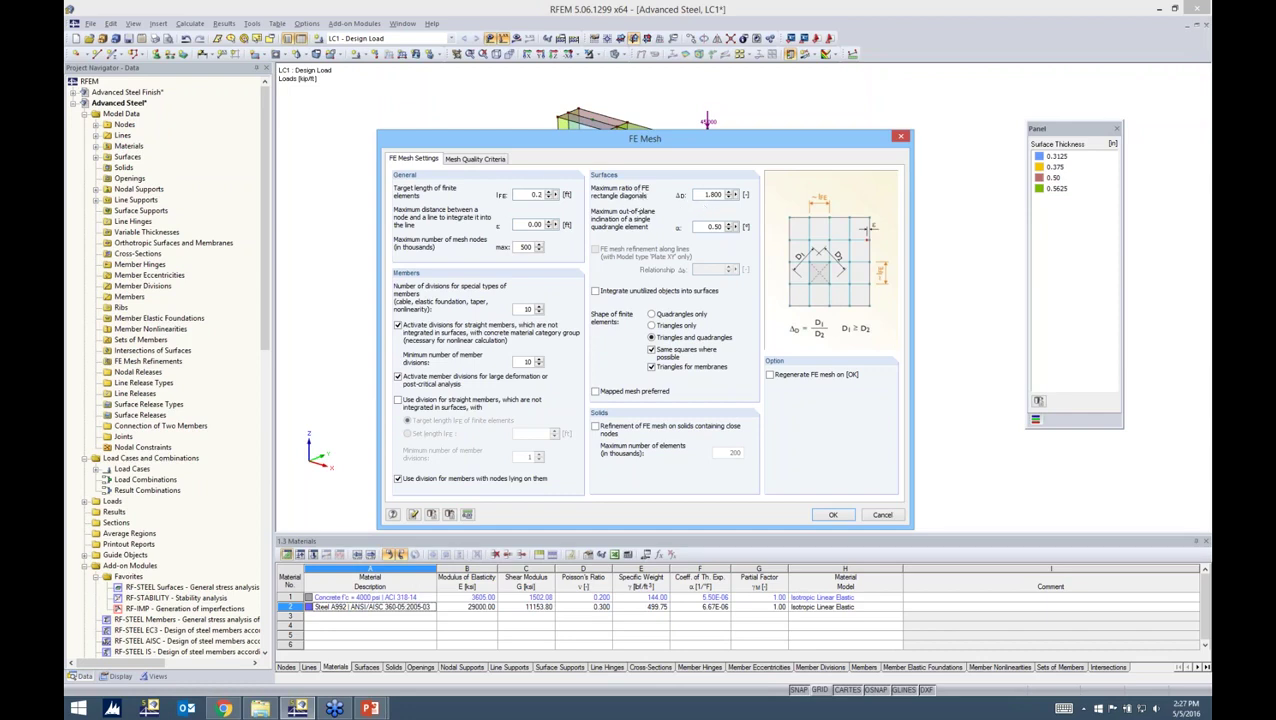
left_click(703, 194)
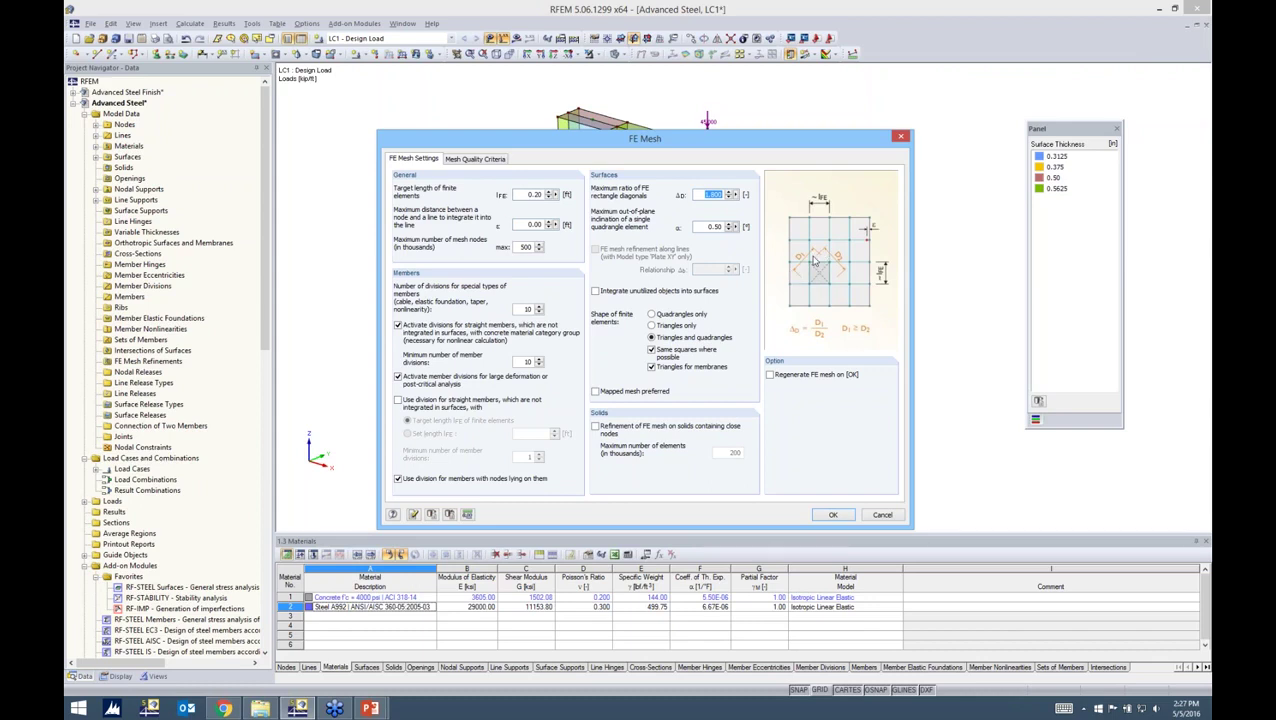
left_click(705, 192)
double_click(705, 194)
left_click(713, 195)
left_click(769, 375)
left_click(832, 514)
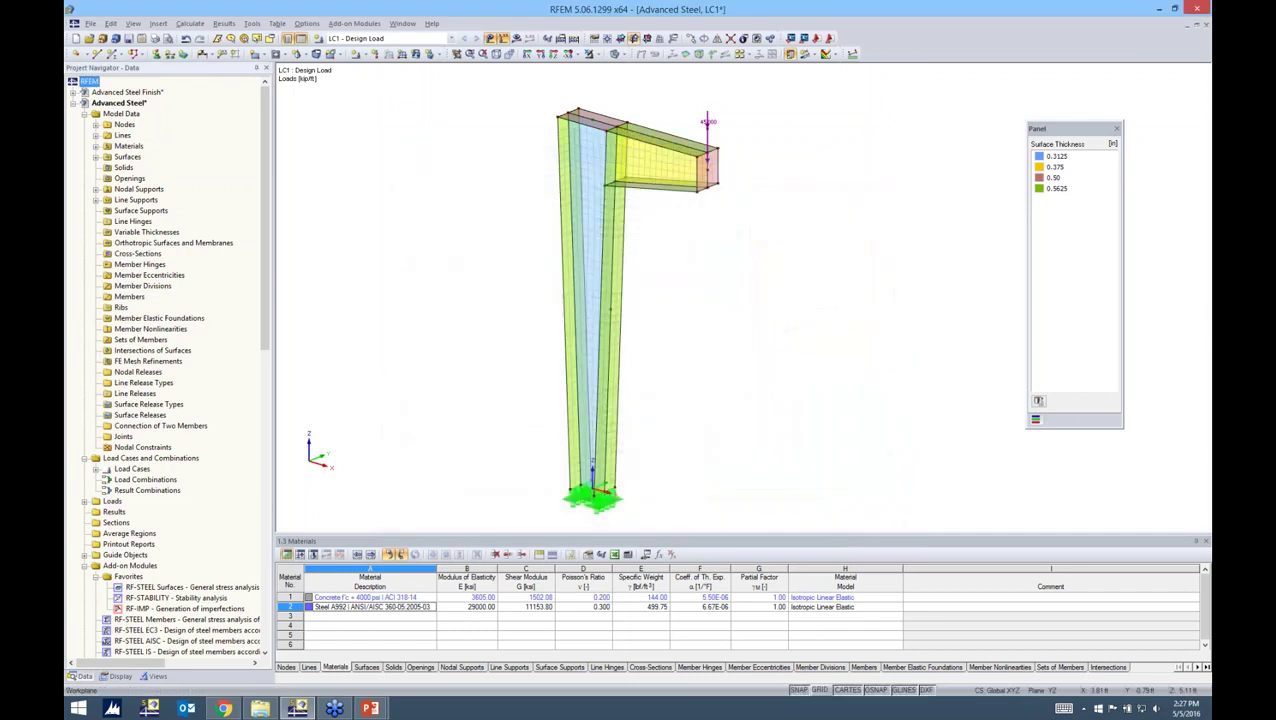
Step: Add an FE mesh refinement with a target FE length of 0.05 ft to surface 3 on the column's outer flange
mouse_move(649, 285)
middle_mouse_down()
mouse_move(813, 239)
mouse_move(668, 272)
middle_mouse_up()
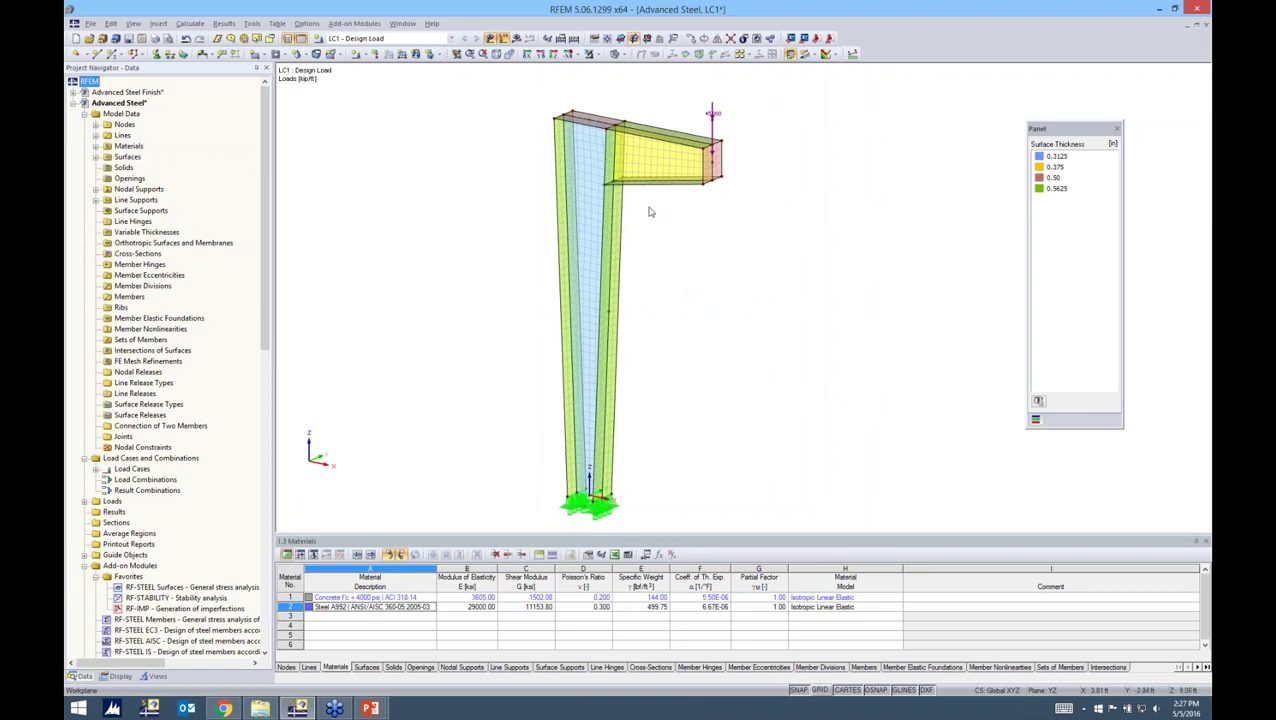
scroll(677, 210, "up", 2)
middle_click_drag(677, 210, 404, 262)
scroll(507, 262, "up", 5)
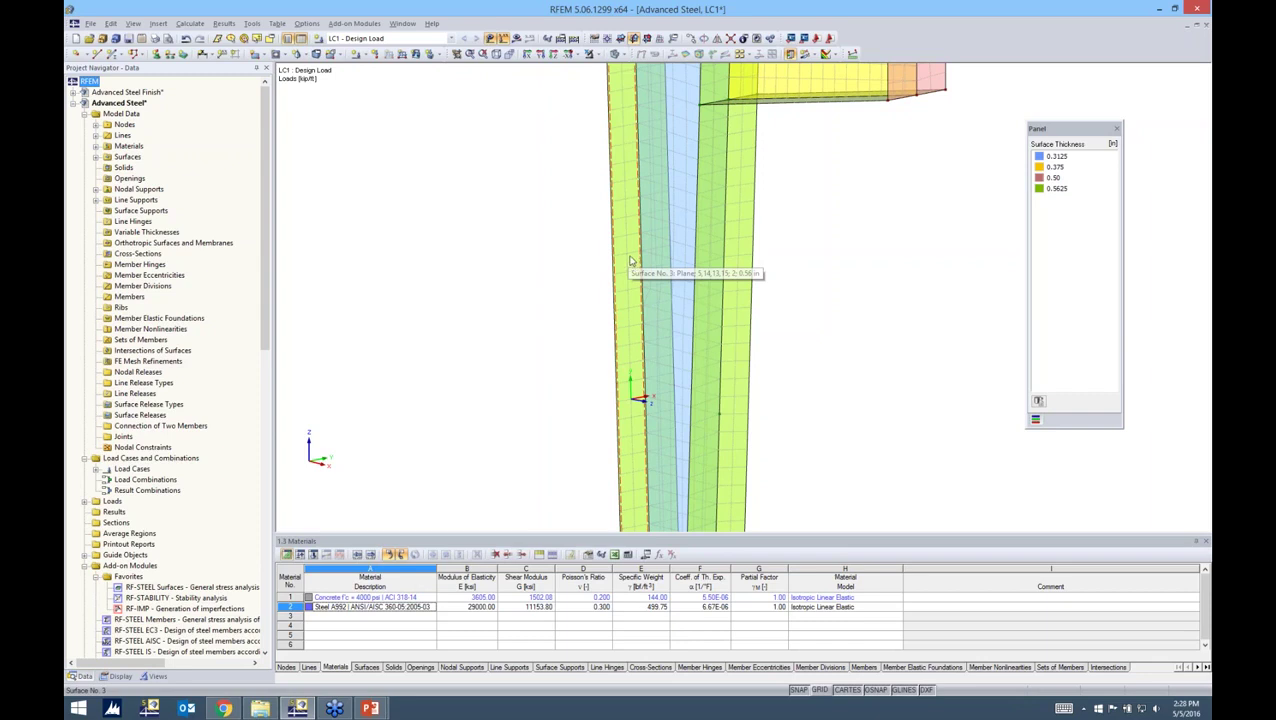
double_click(630, 261)
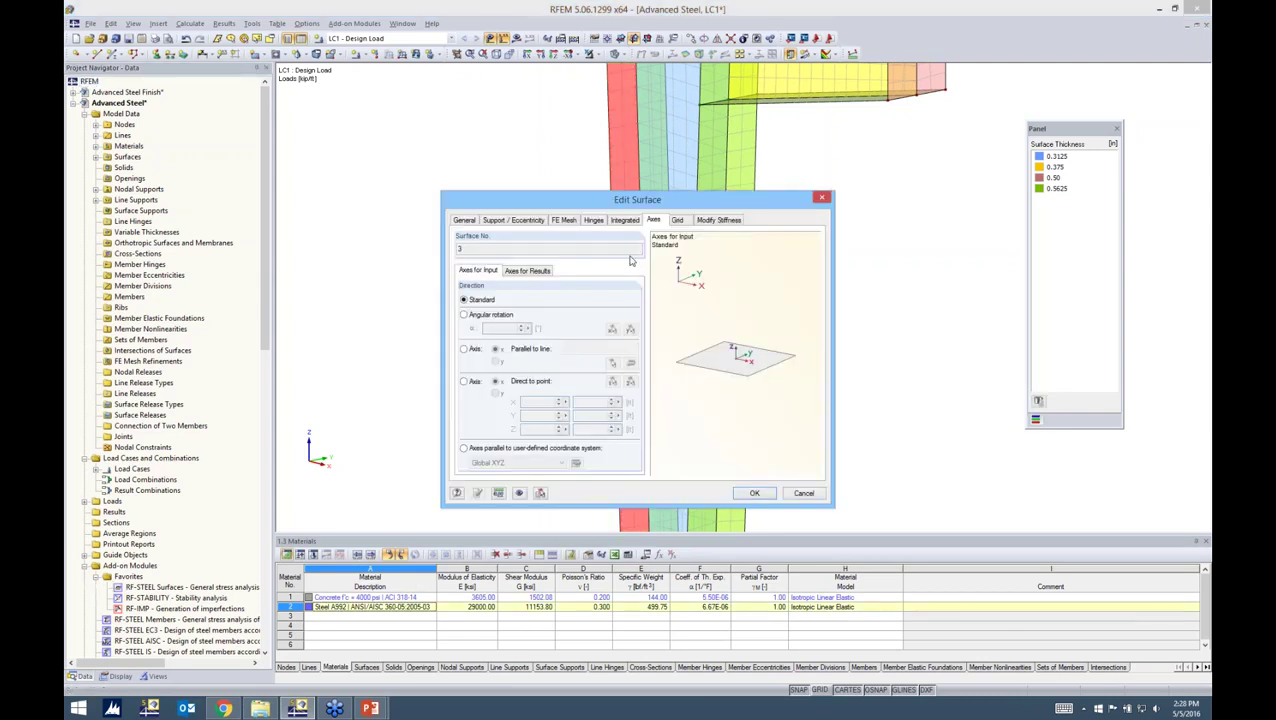
left_click(566, 221)
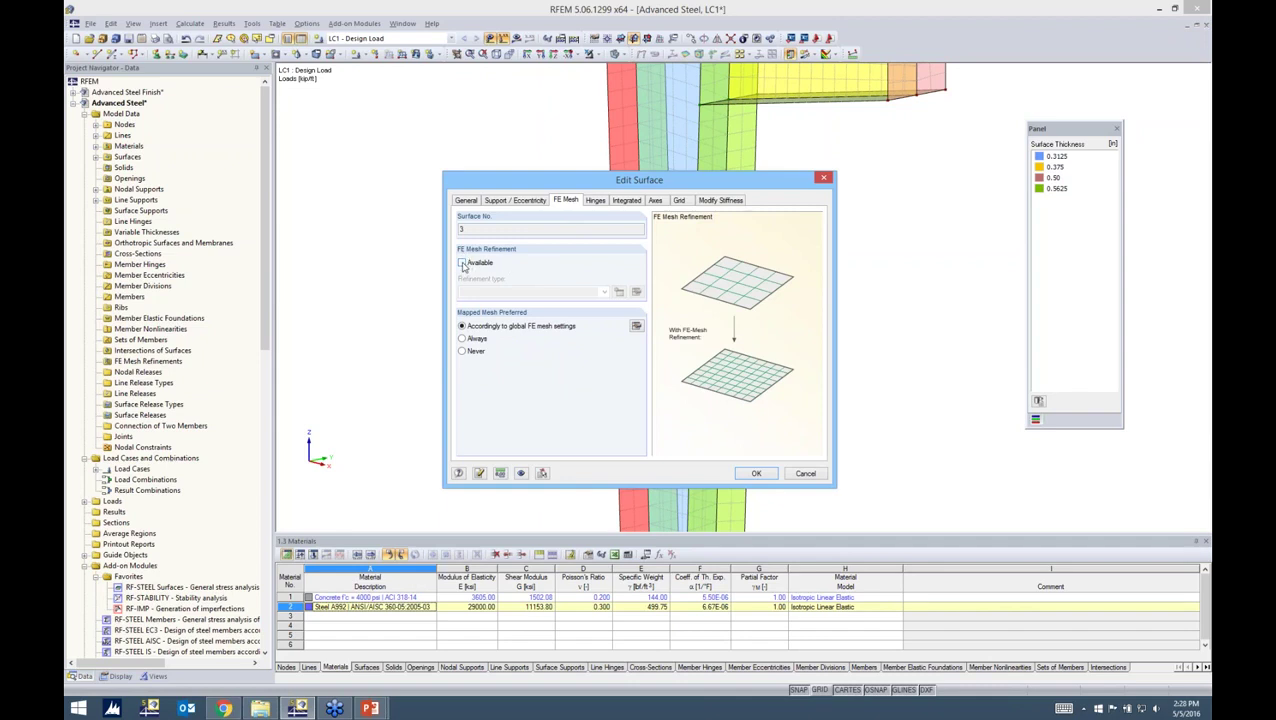
left_click(462, 263)
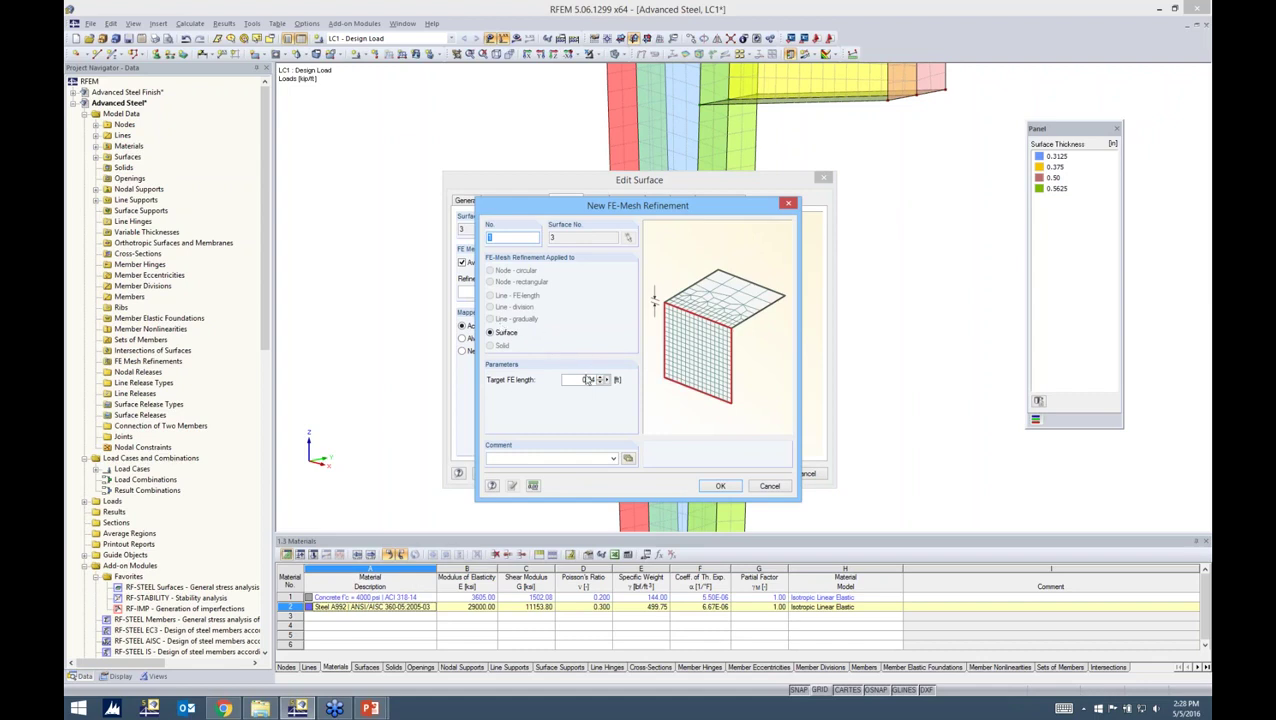
double_click(580, 379)
type("0.05")
left_click(720, 485)
left_click(755, 474)
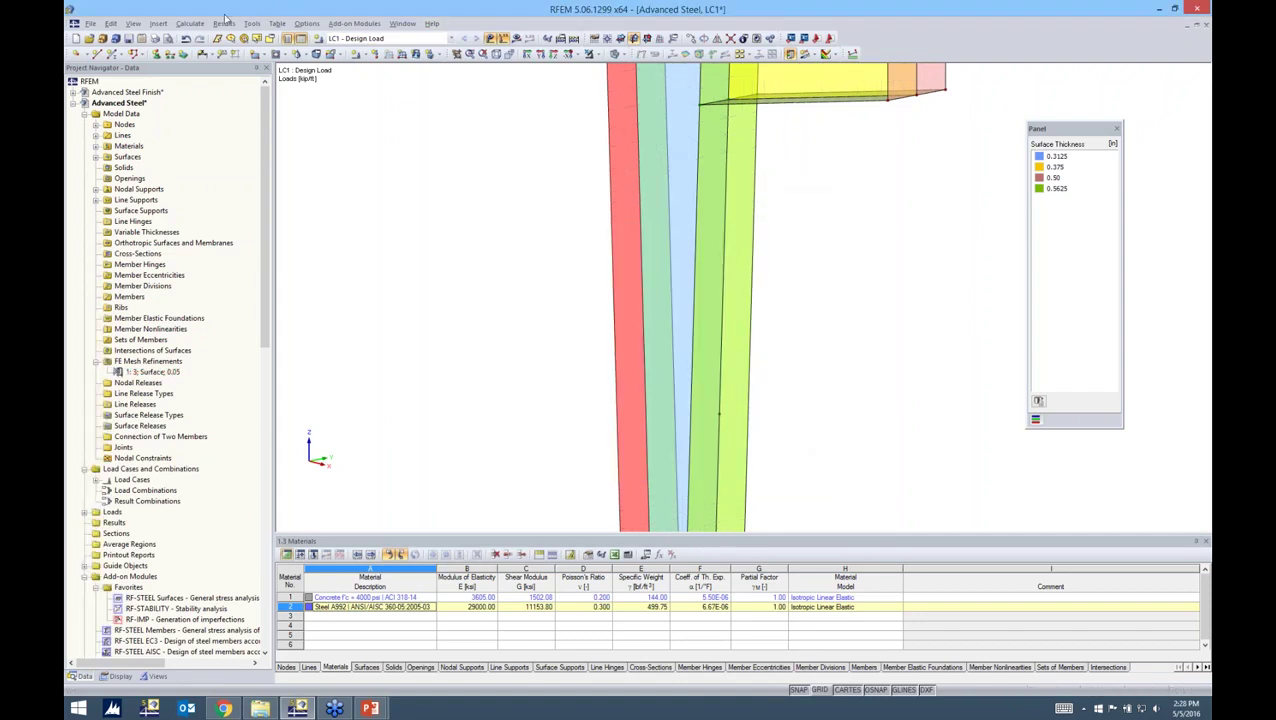
Step: Regenerate the FE mesh and examine how the refined flange mesh transitions into the column web
left_click(190, 23)
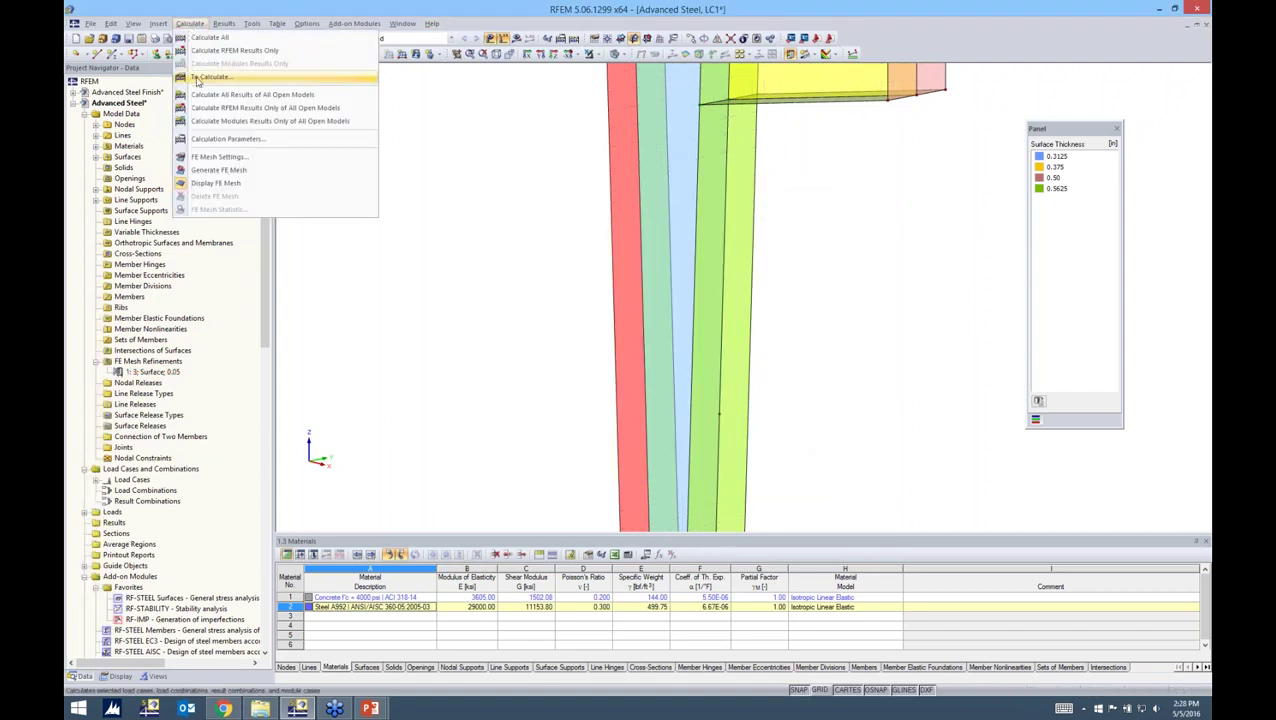
left_click(209, 172)
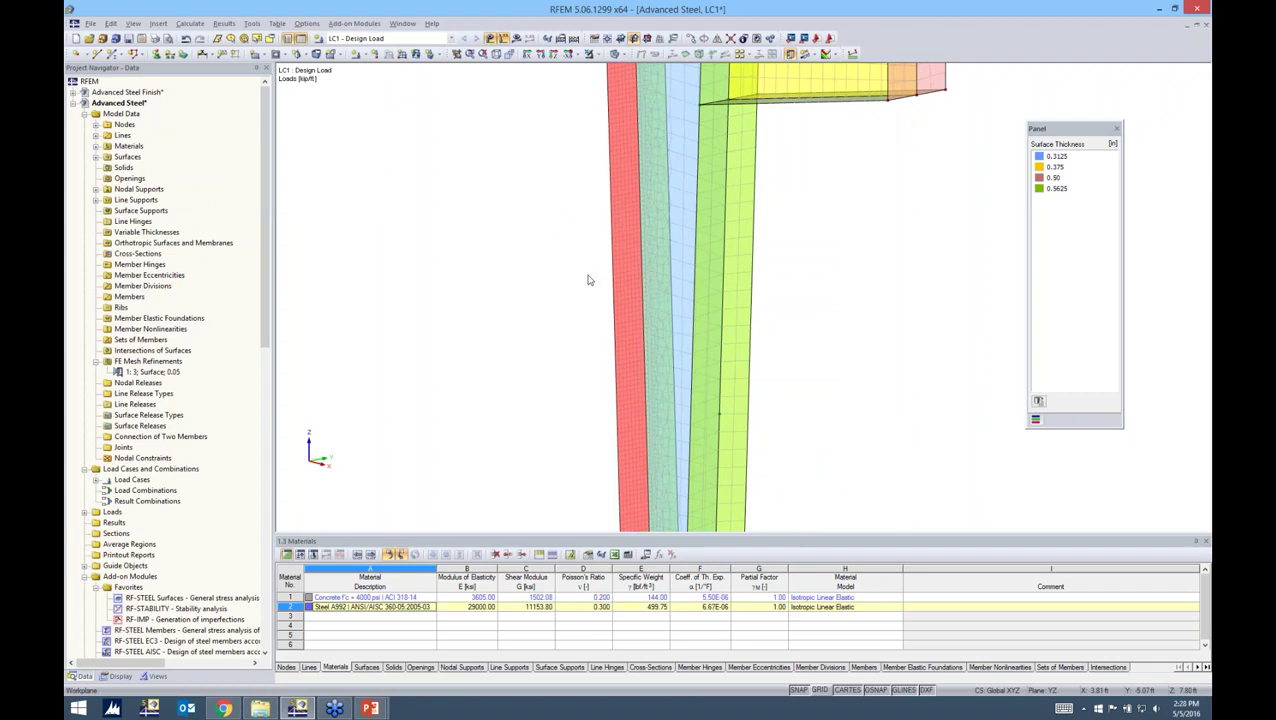
scroll(588, 272, "up", 3)
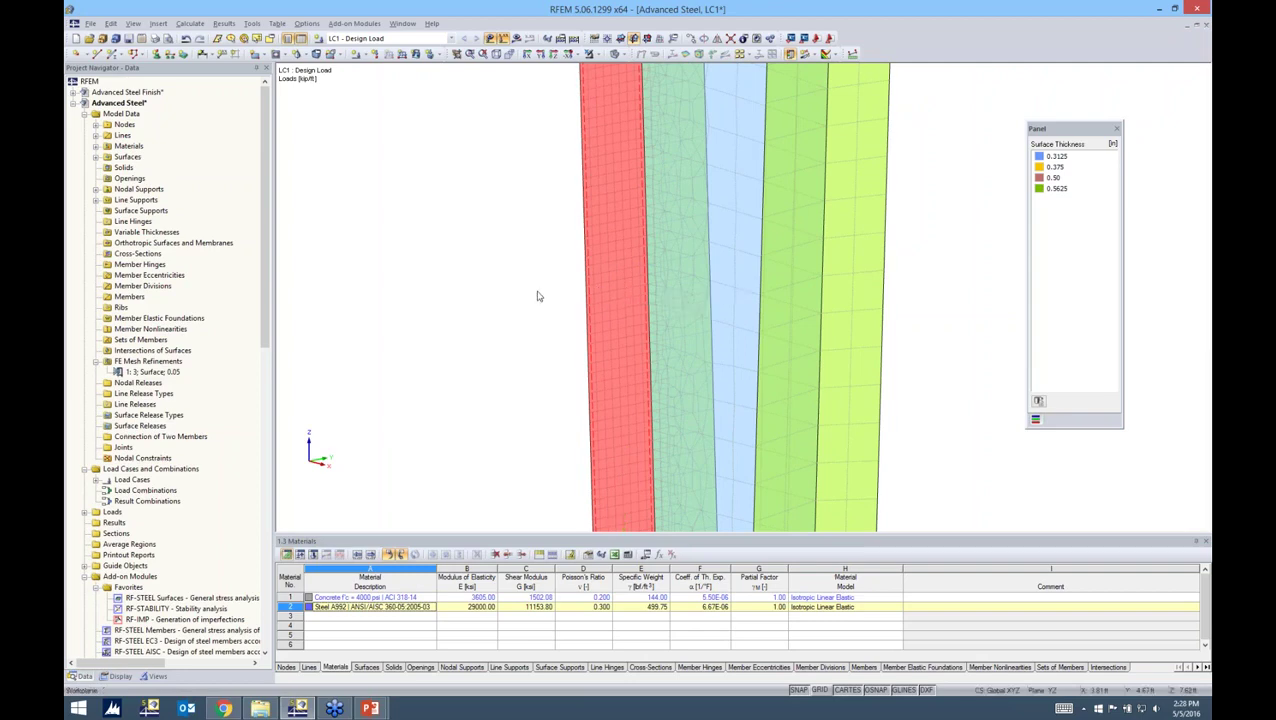
scroll(601, 316, "up", 6)
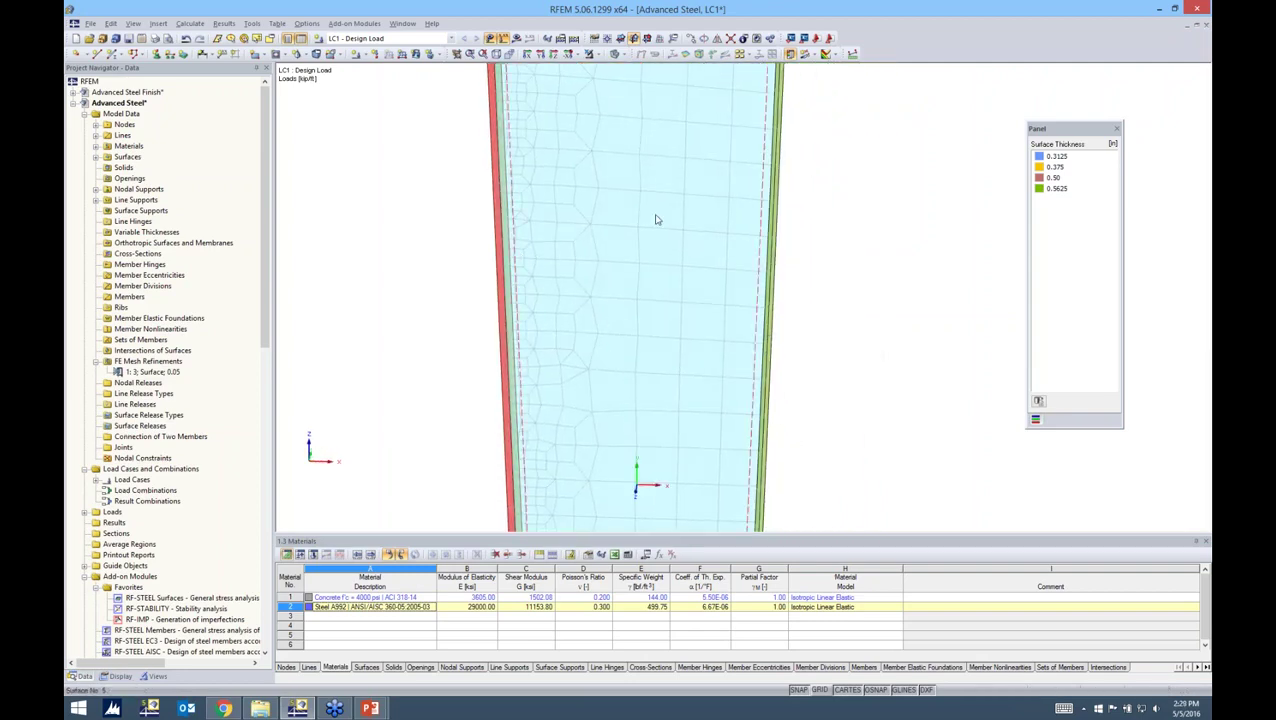
middle_click_drag(544, 268, 665, 360, "ctrl")
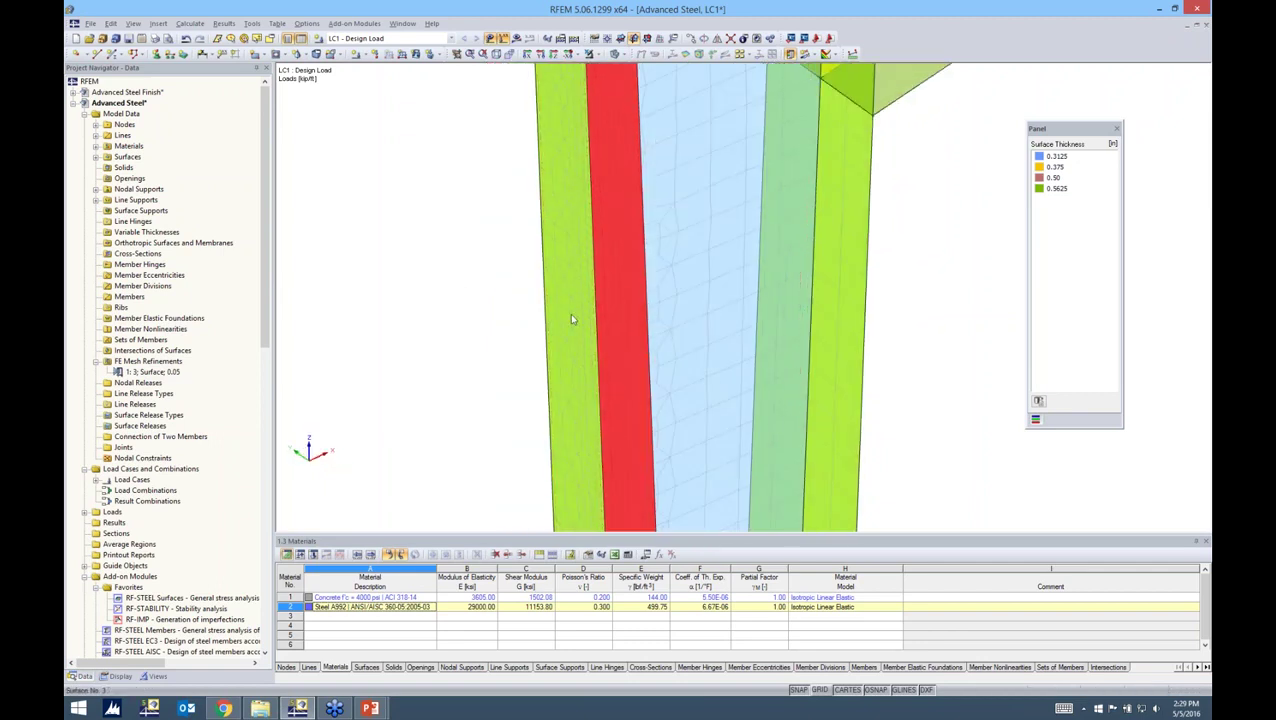
middle_click_drag(744, 303, 360, 227, "ctrl")
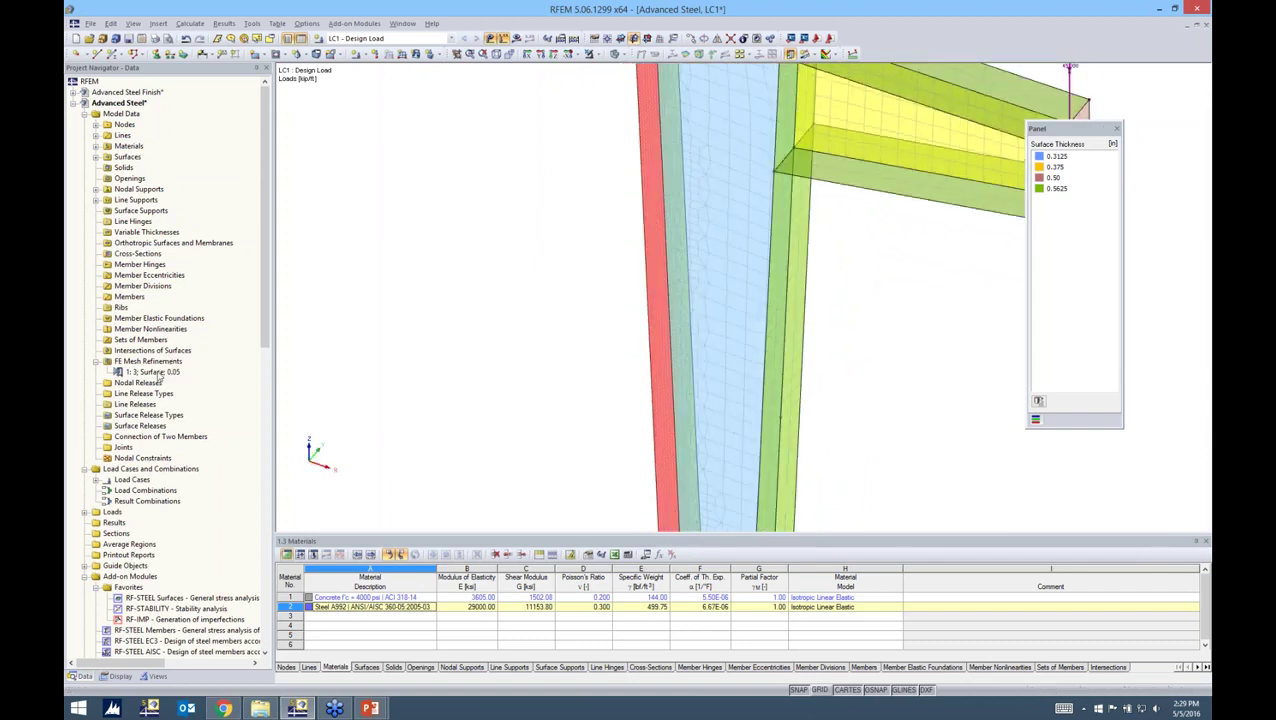
Step: Delete the FE mesh refinement of surface 3 and regenerate the FE mesh
key("Left")
key("Left")
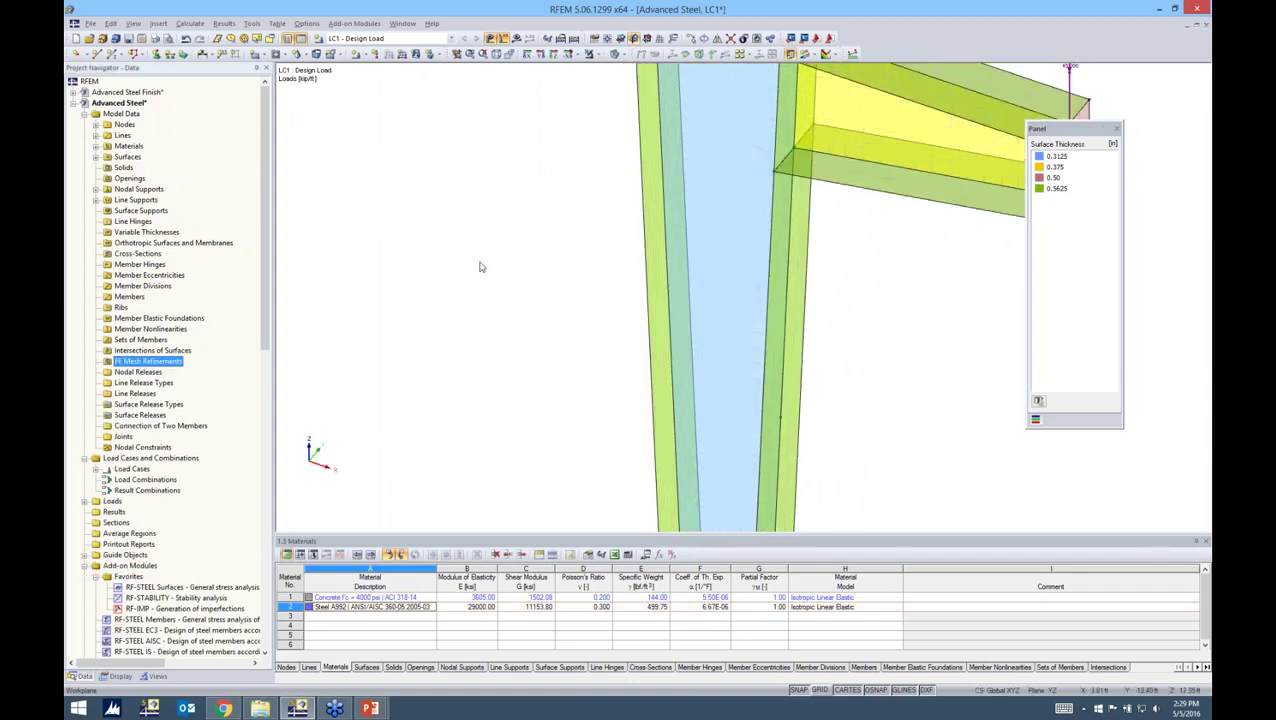
left_click(190, 23)
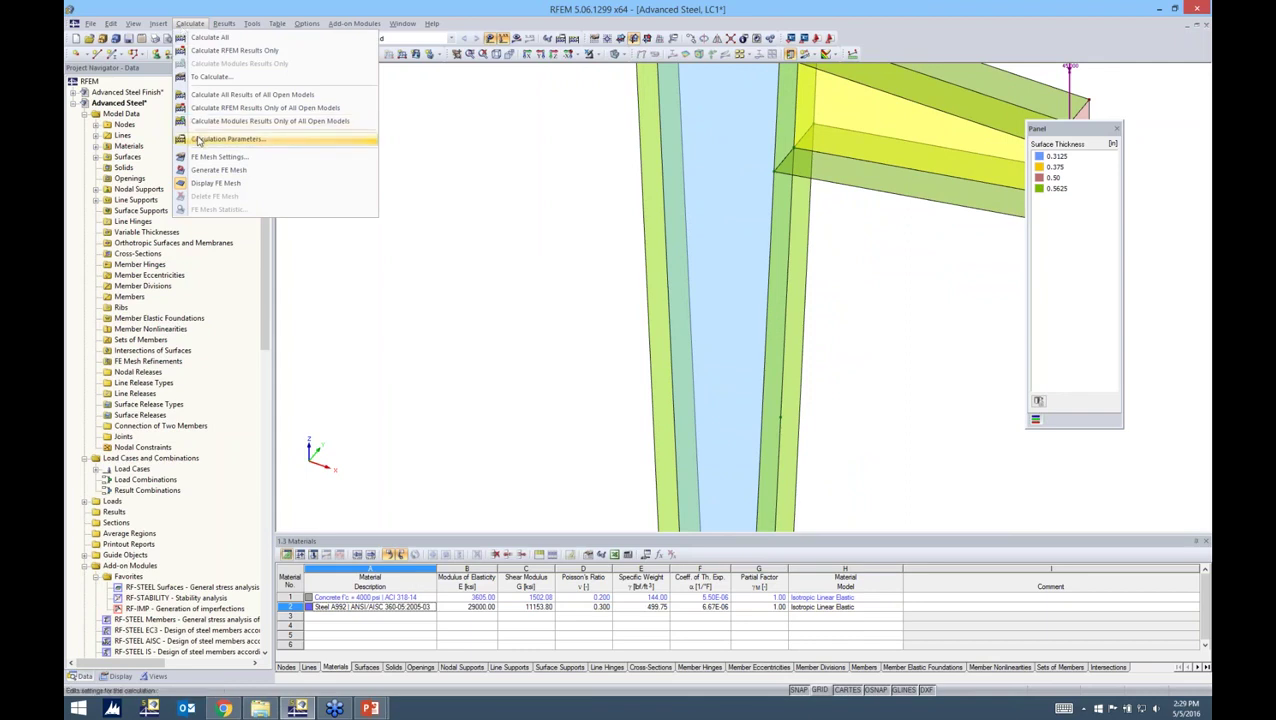
left_click(218, 169)
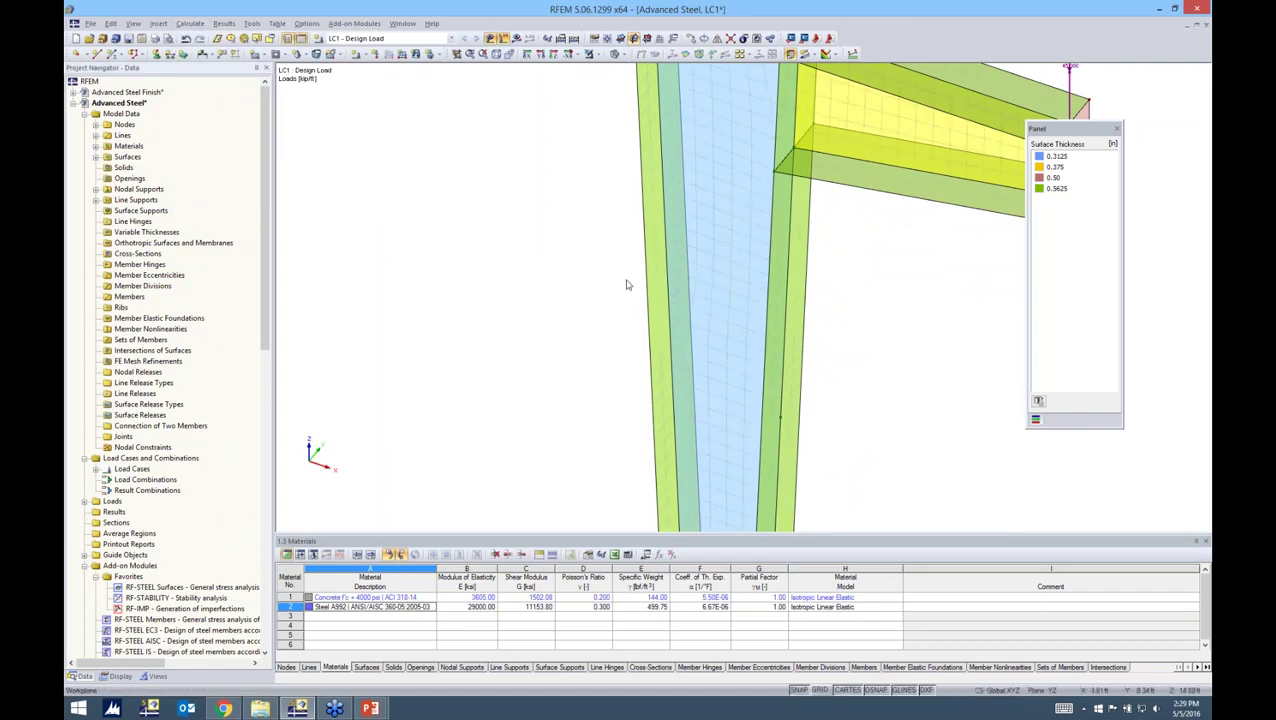
Step: Calculate the results of load case LC1 - Design Load and show them on the model
middle_click_drag(746, 282, 735, 254, "ctrl")
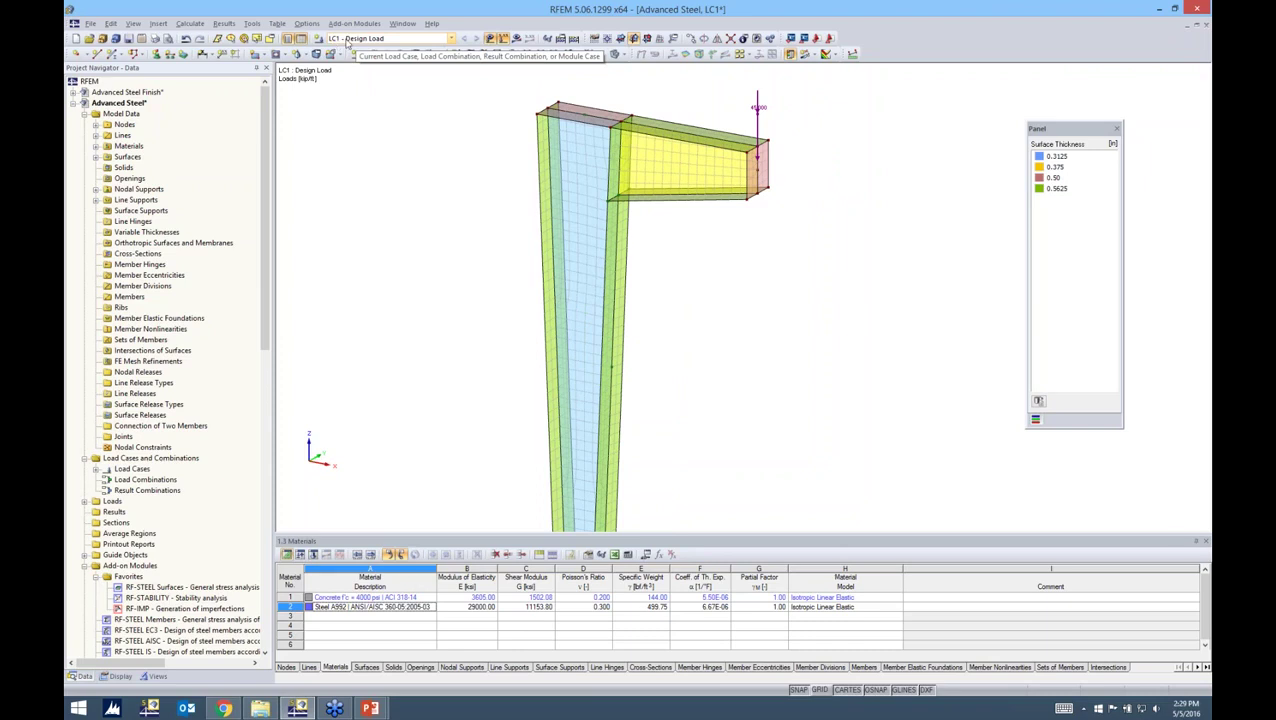
left_click(516, 38)
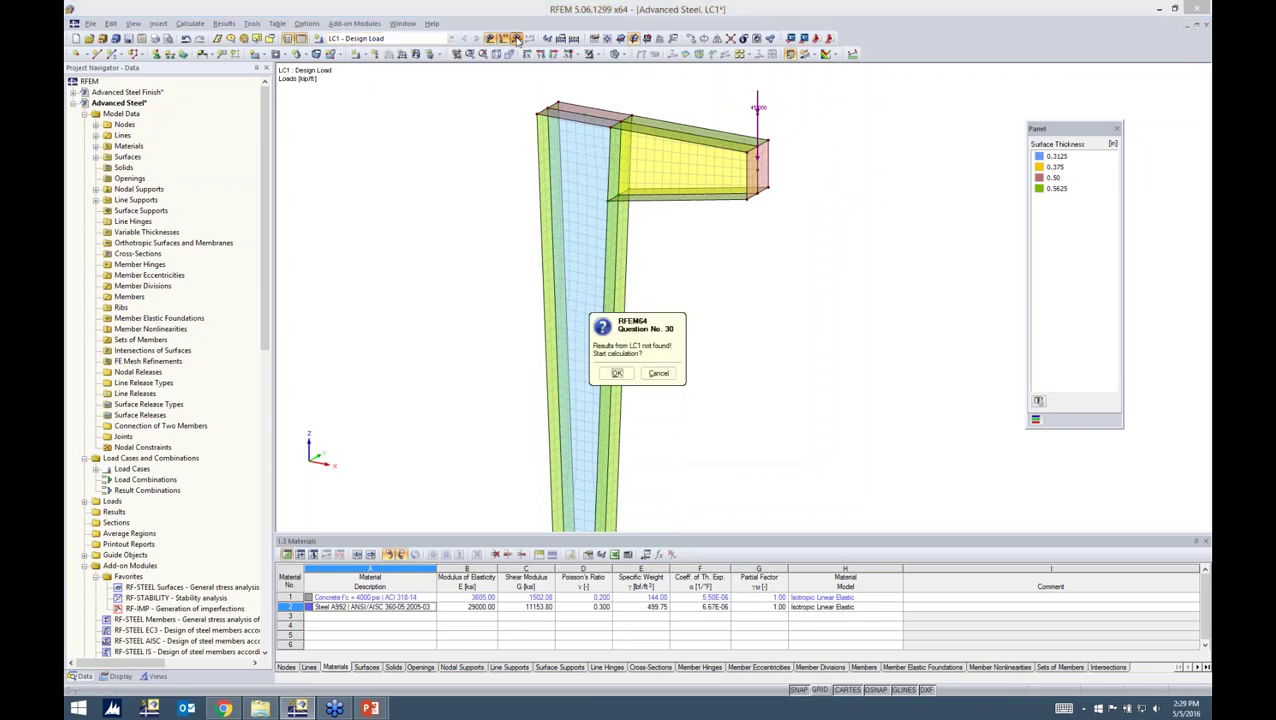
left_click(616, 374)
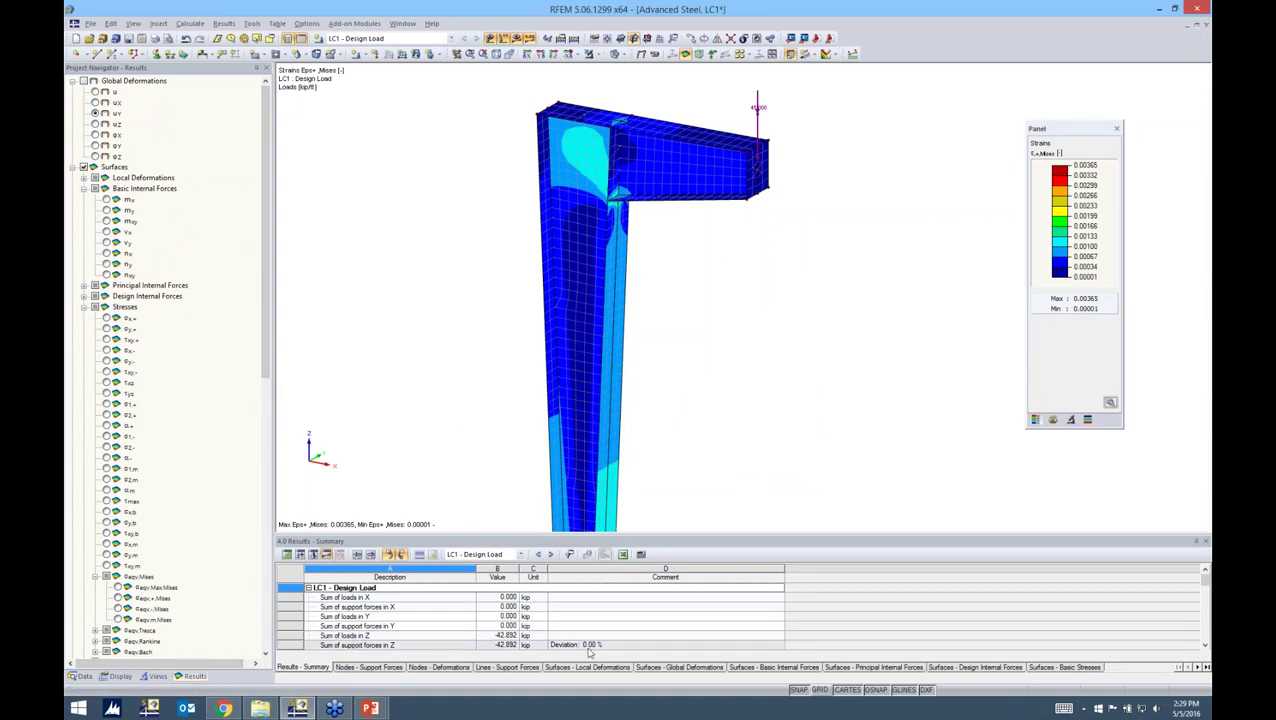
left_click(263, 362)
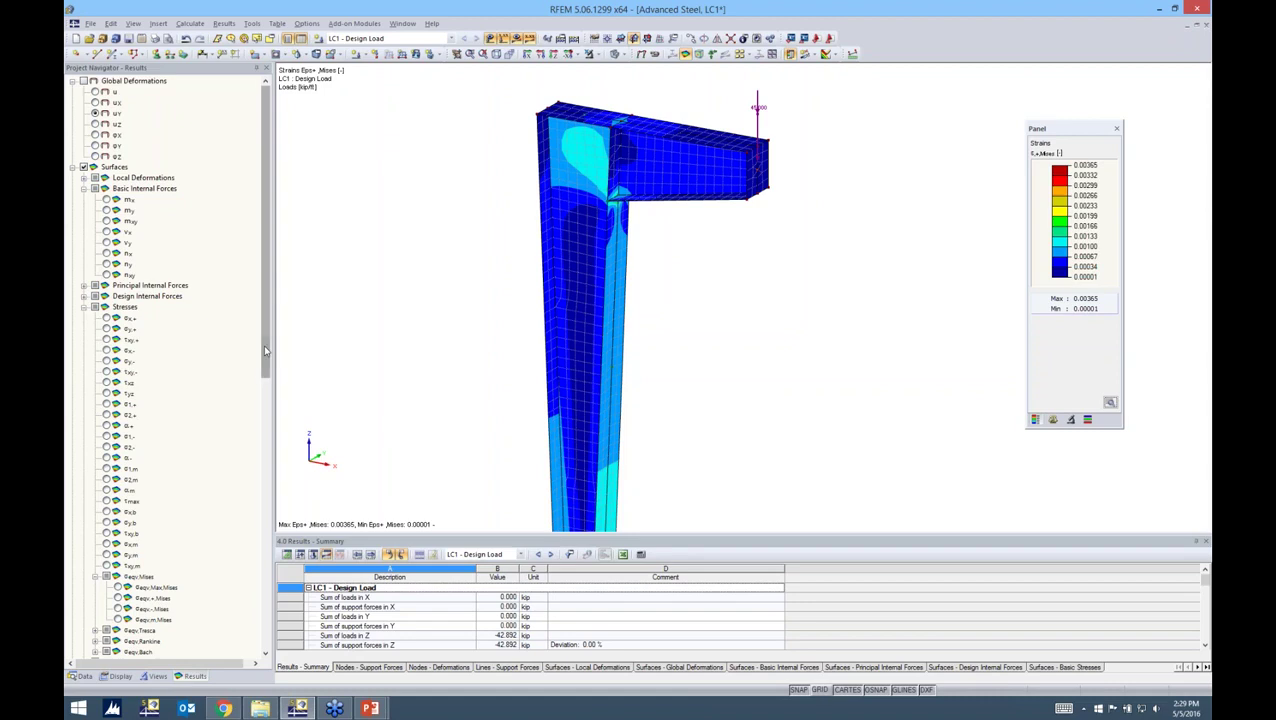
Step: Show the global deformations of the model, first the total u and then the Y component
left_click(85, 82)
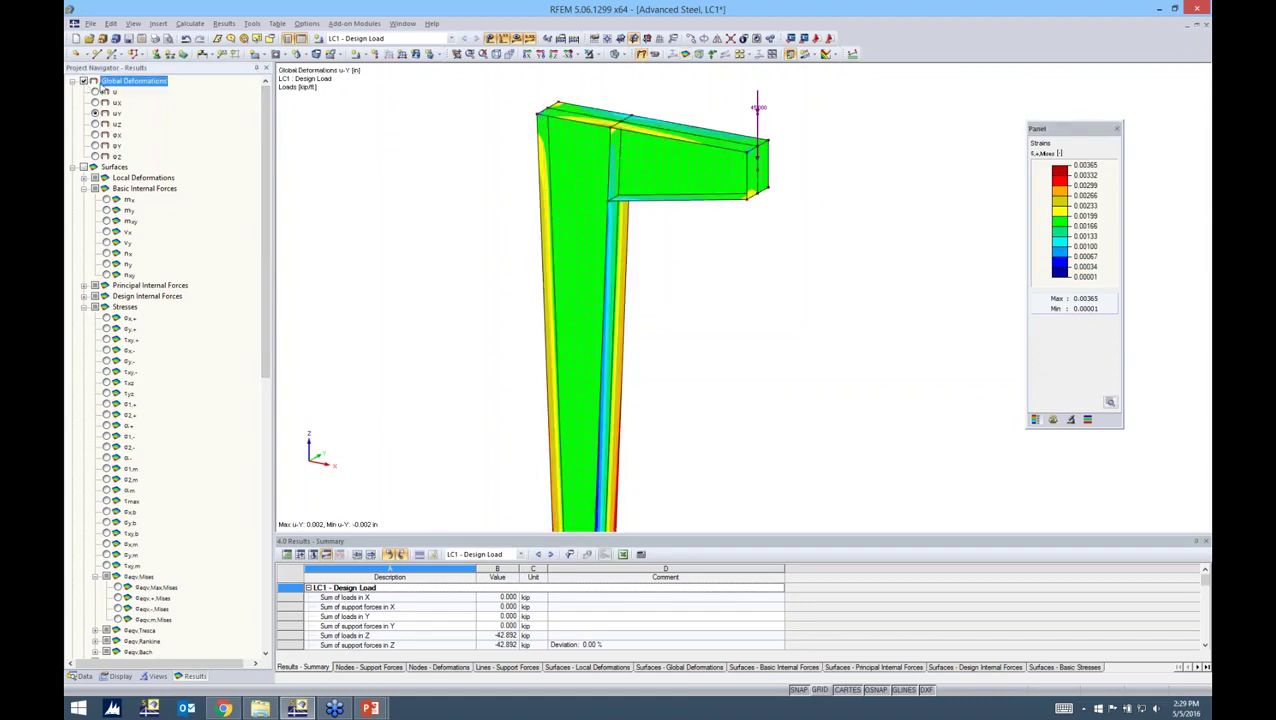
left_click(95, 91)
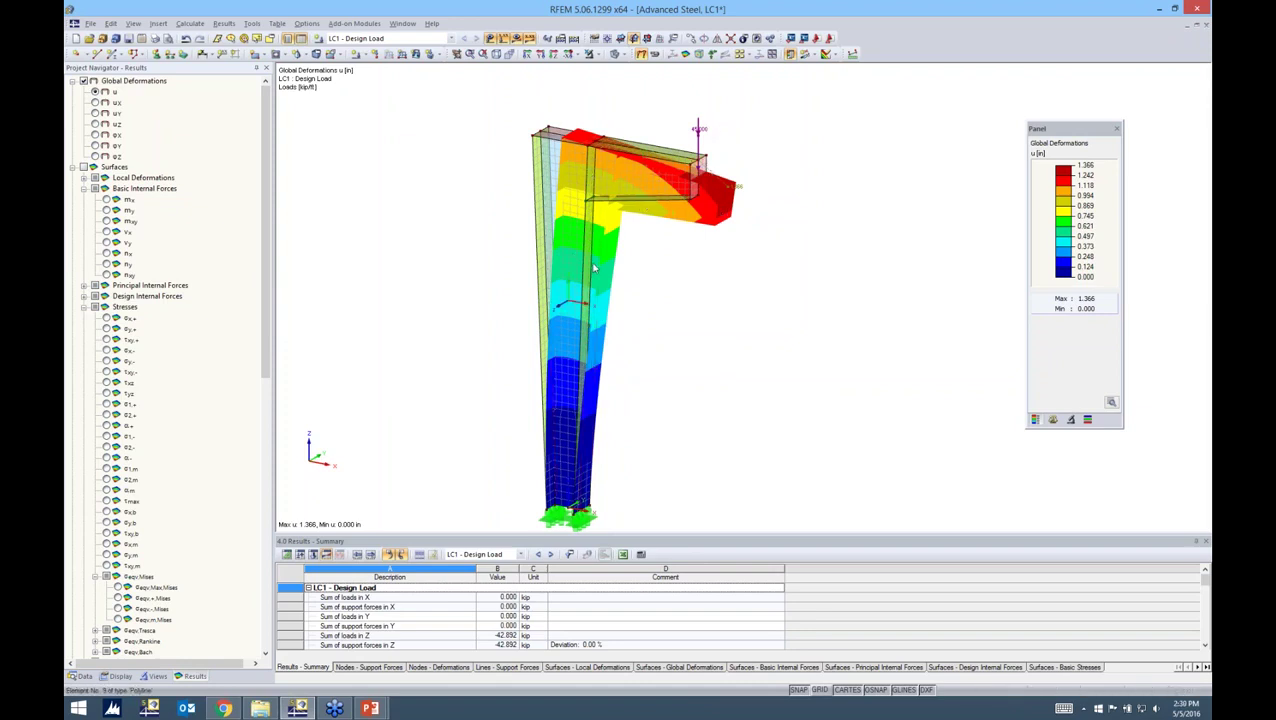
left_click(95, 113)
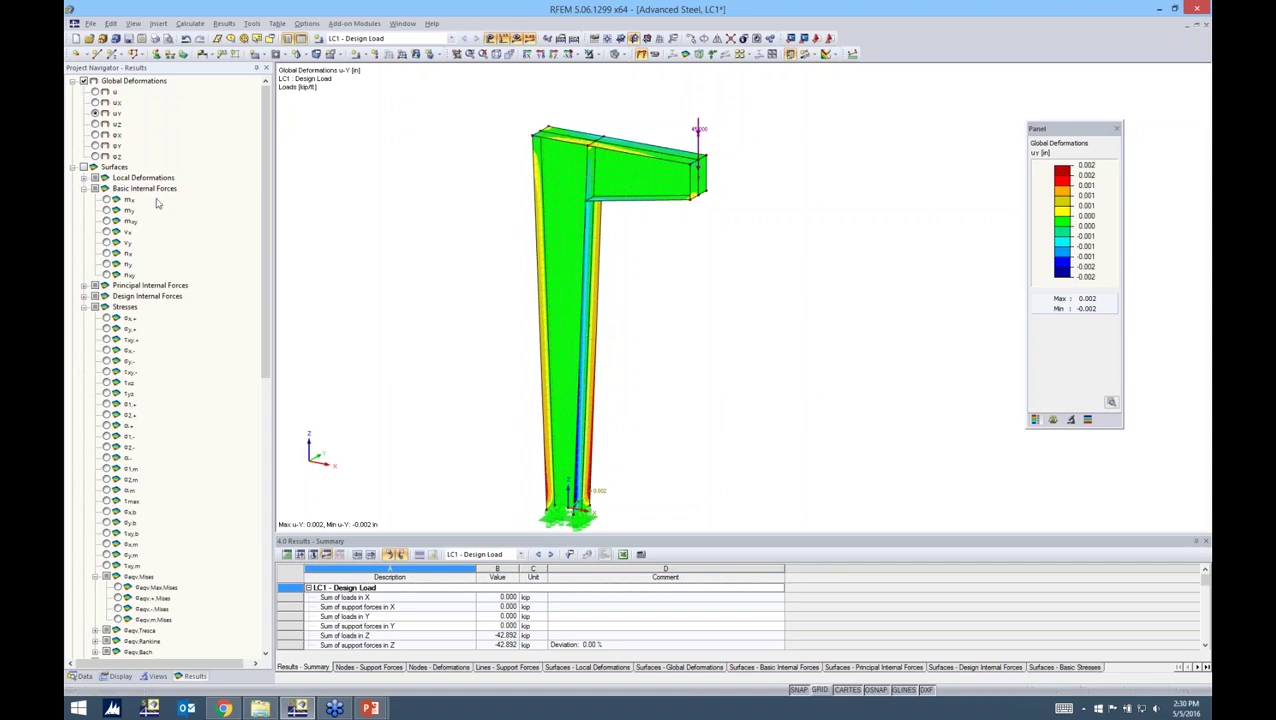
Step: Switch to the surface results and examine the basic internal forces mx, my, vx and mxy around the connection
left_click(84, 167)
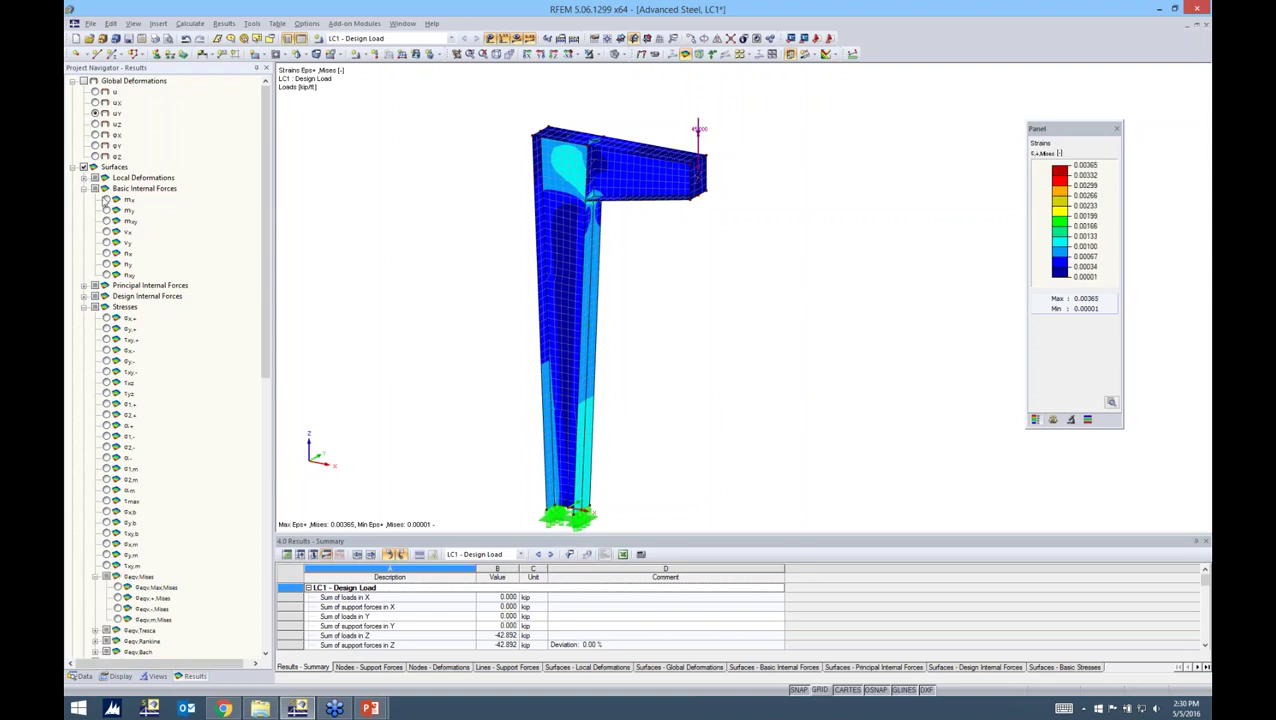
left_click(106, 200)
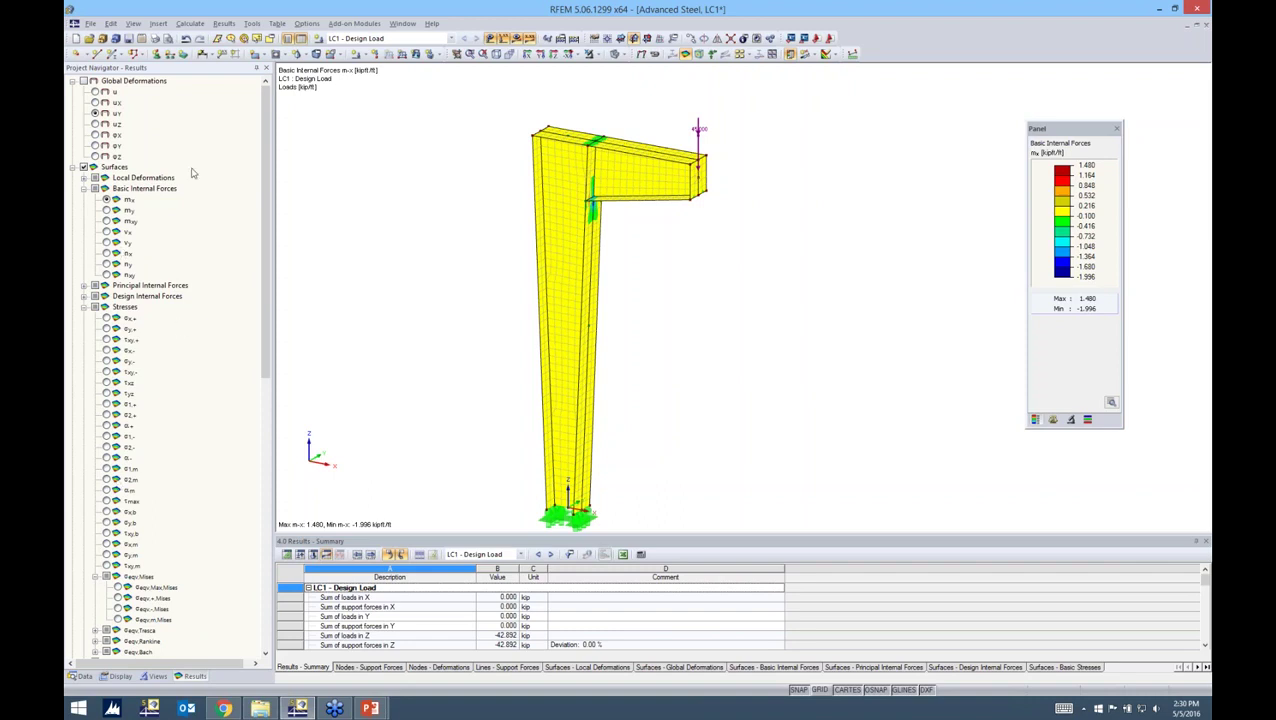
middle_click_drag(740, 279, 481, 217, "ctrl")
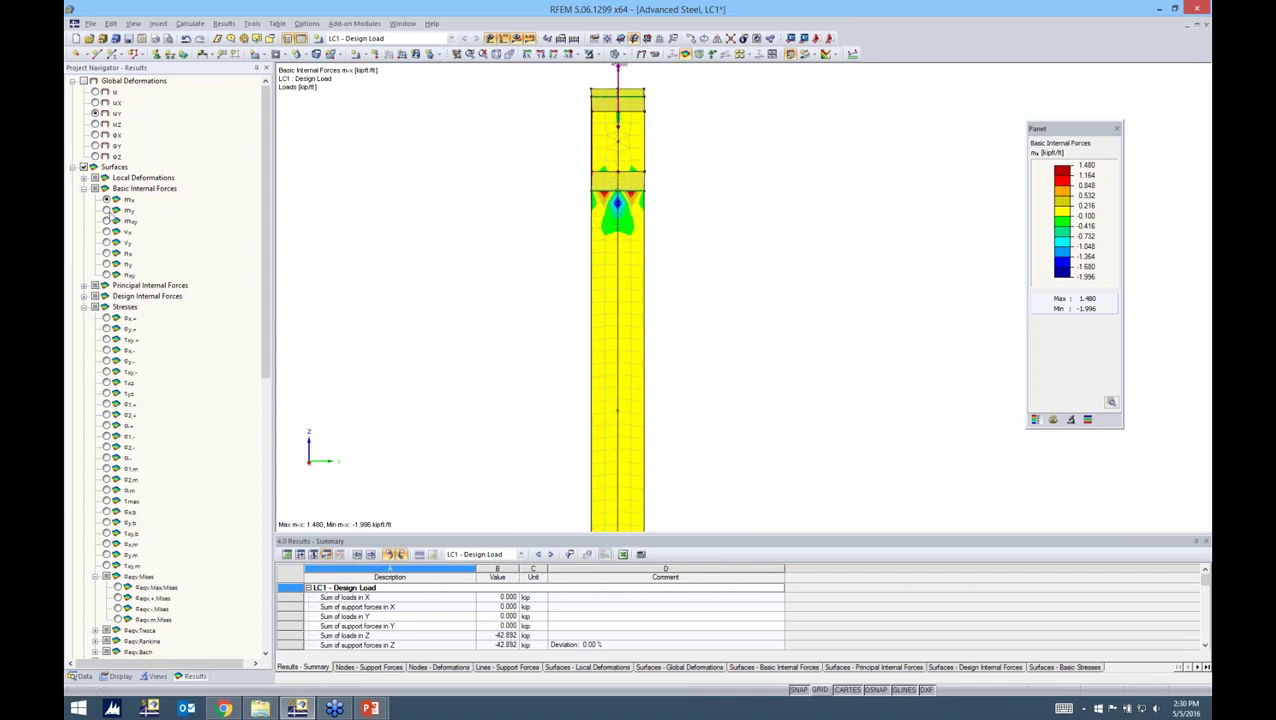
left_click(107, 210)
left_click(107, 231)
middle_click_drag(551, 267, 700, 258, "ctrl")
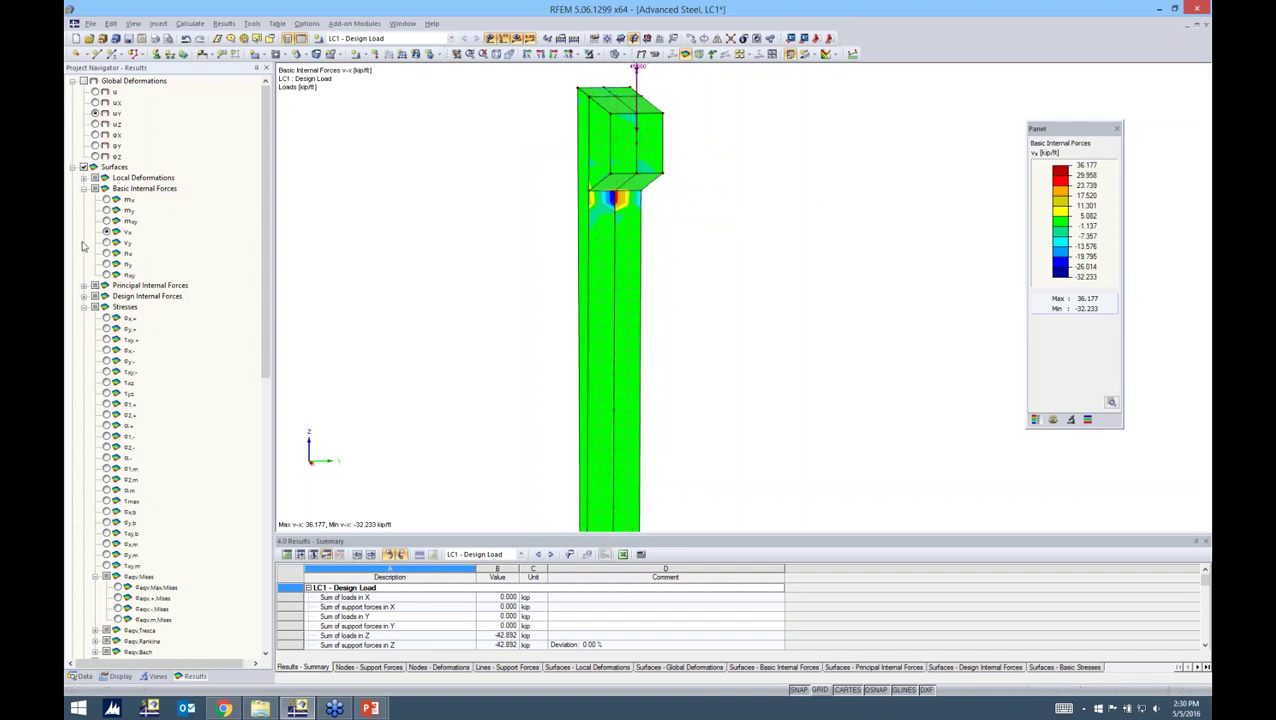
left_click(107, 221)
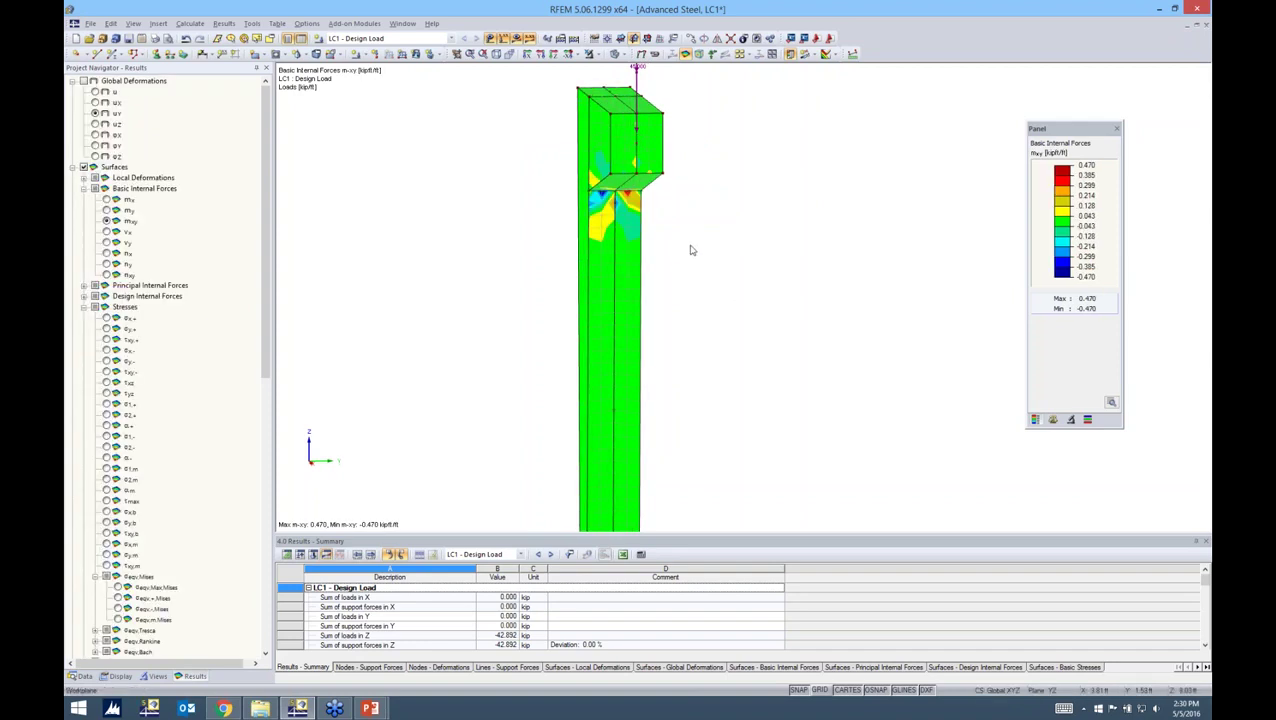
middle_click_drag(680, 247, 826, 256, "ctrl")
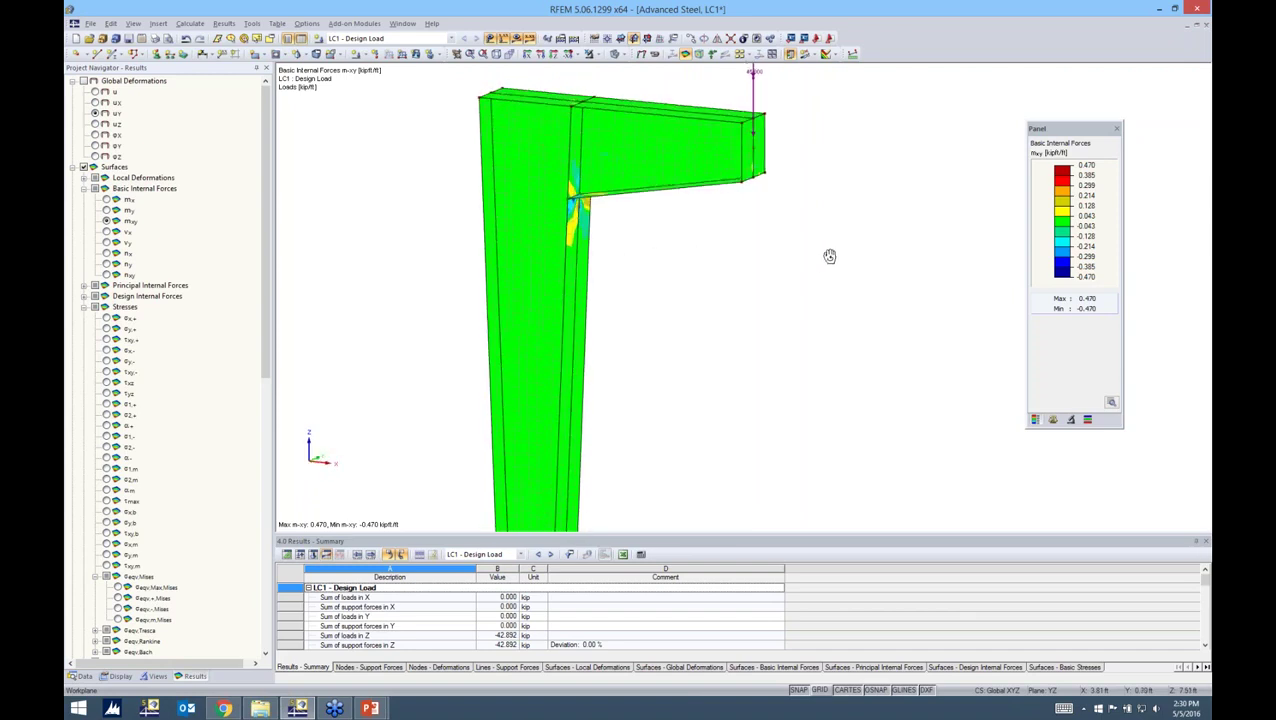
Step: Display the basic internal force ny and examine its distribution over the full column height
left_click(106, 264)
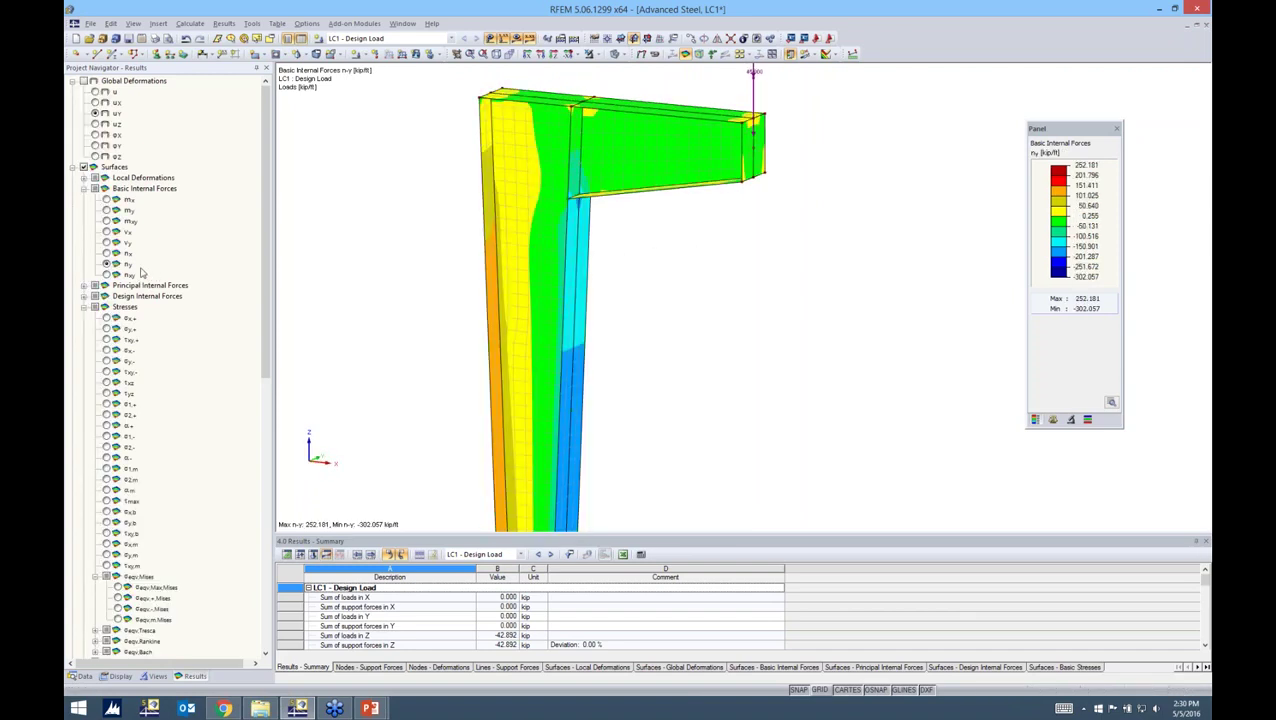
scroll(630, 283, "down", 3)
middle_click_drag(727, 341, 742, 284)
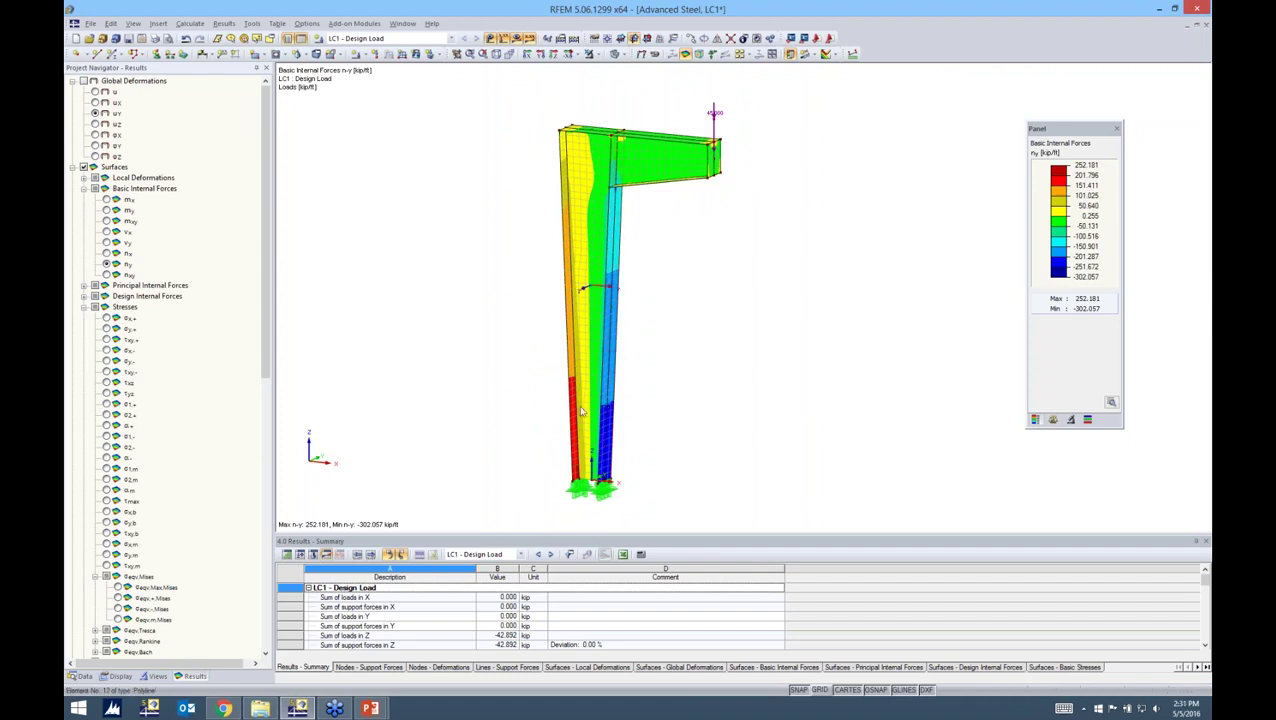
middle_click_drag(916, 358, 618, 484, "ctrl")
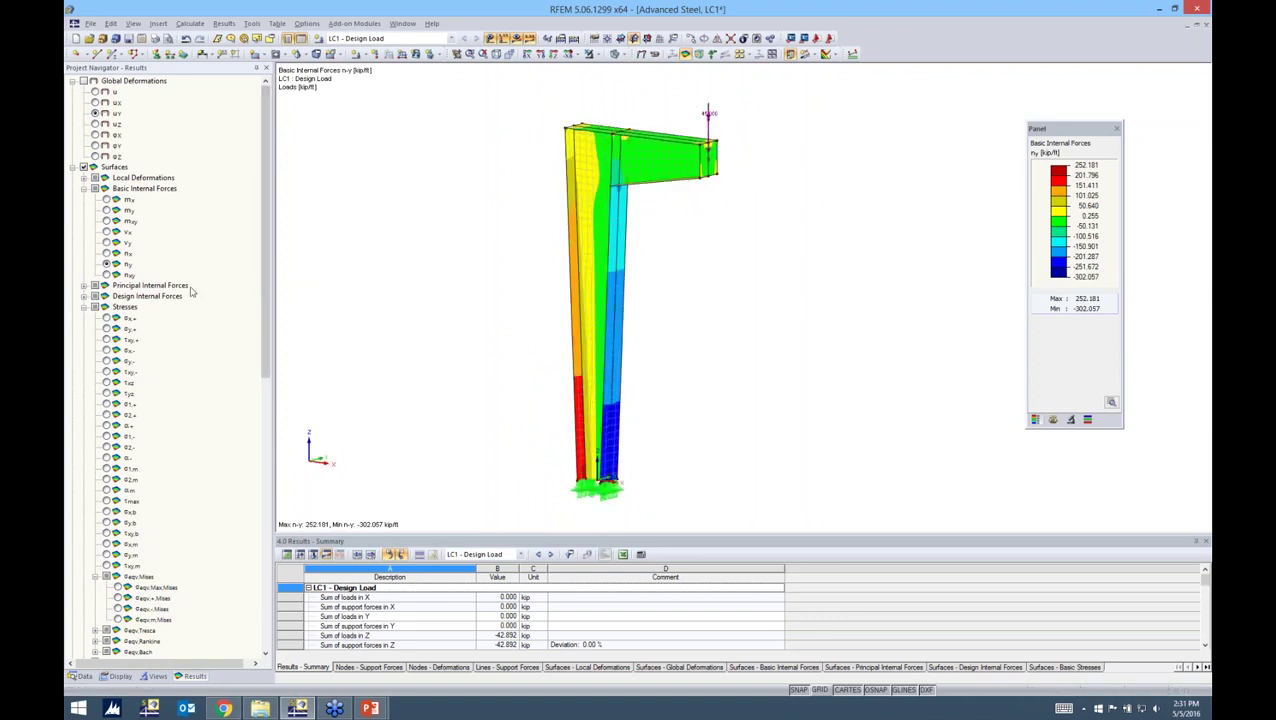
Step: Display the surface stresses σx,+ and σy,+ and examine them around the beam-to-column connection
scroll(264, 323, "down", 3)
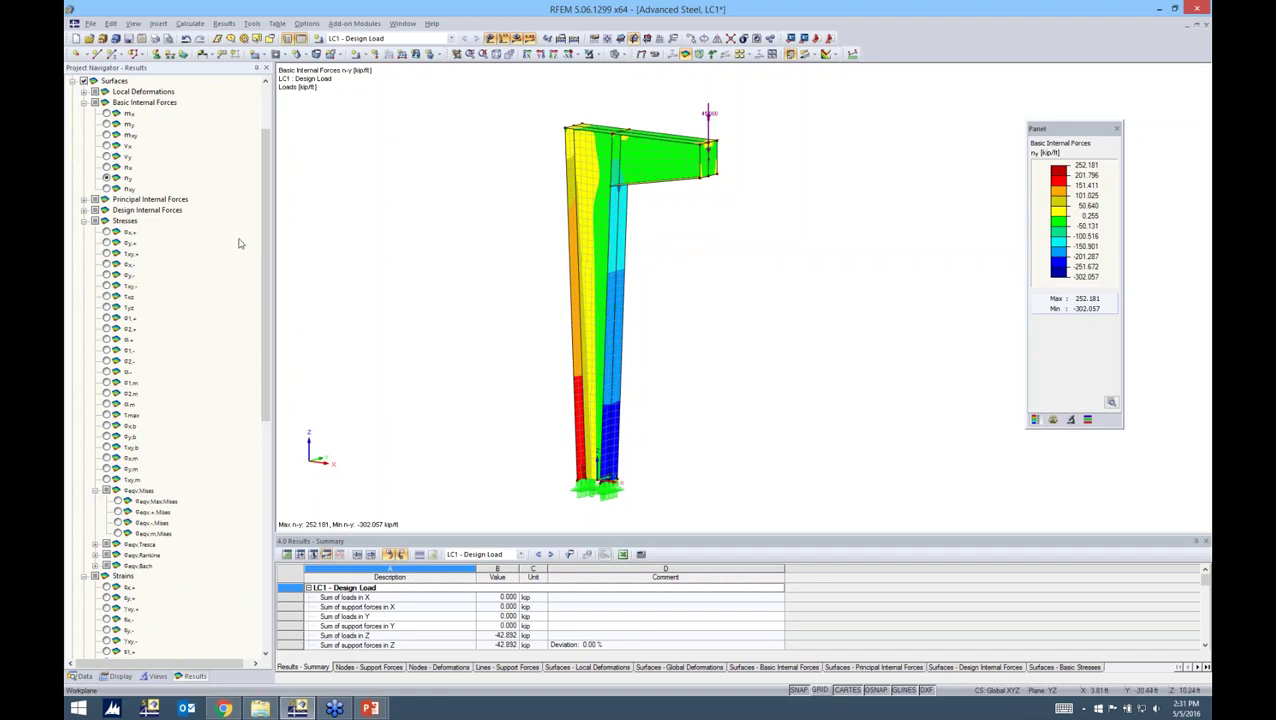
left_click(106, 232)
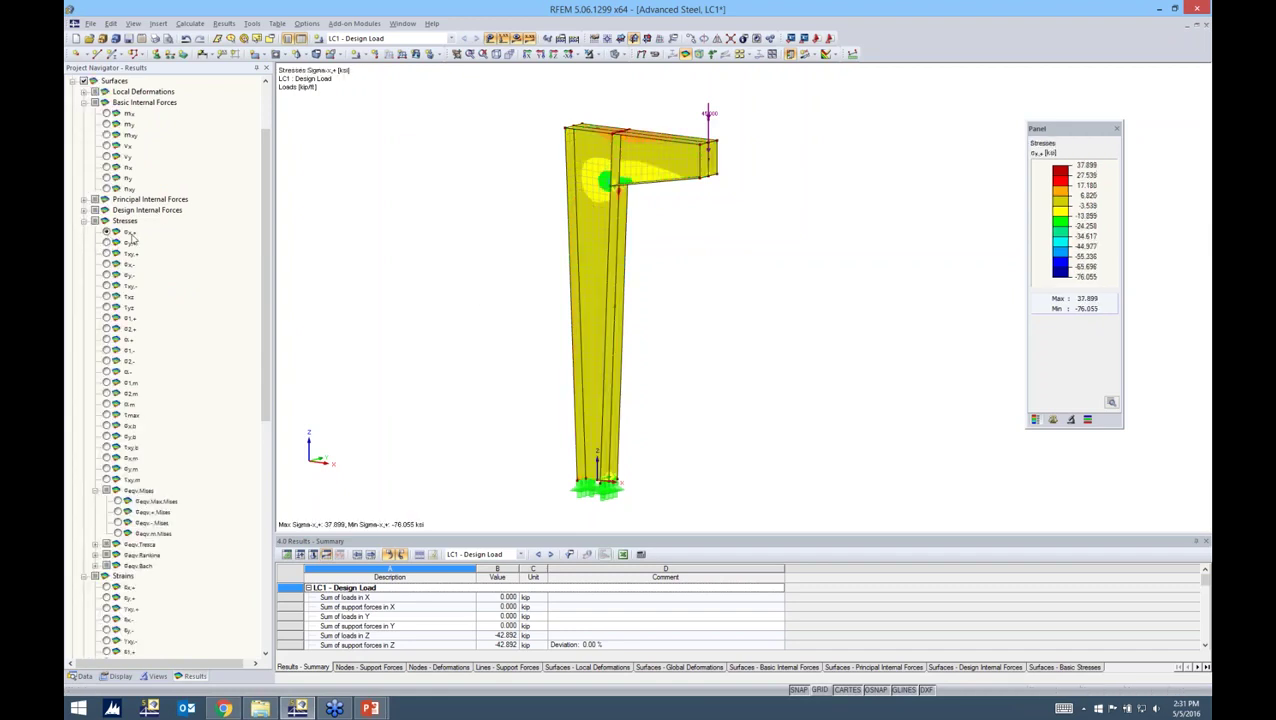
scroll(655, 200, "up", 2)
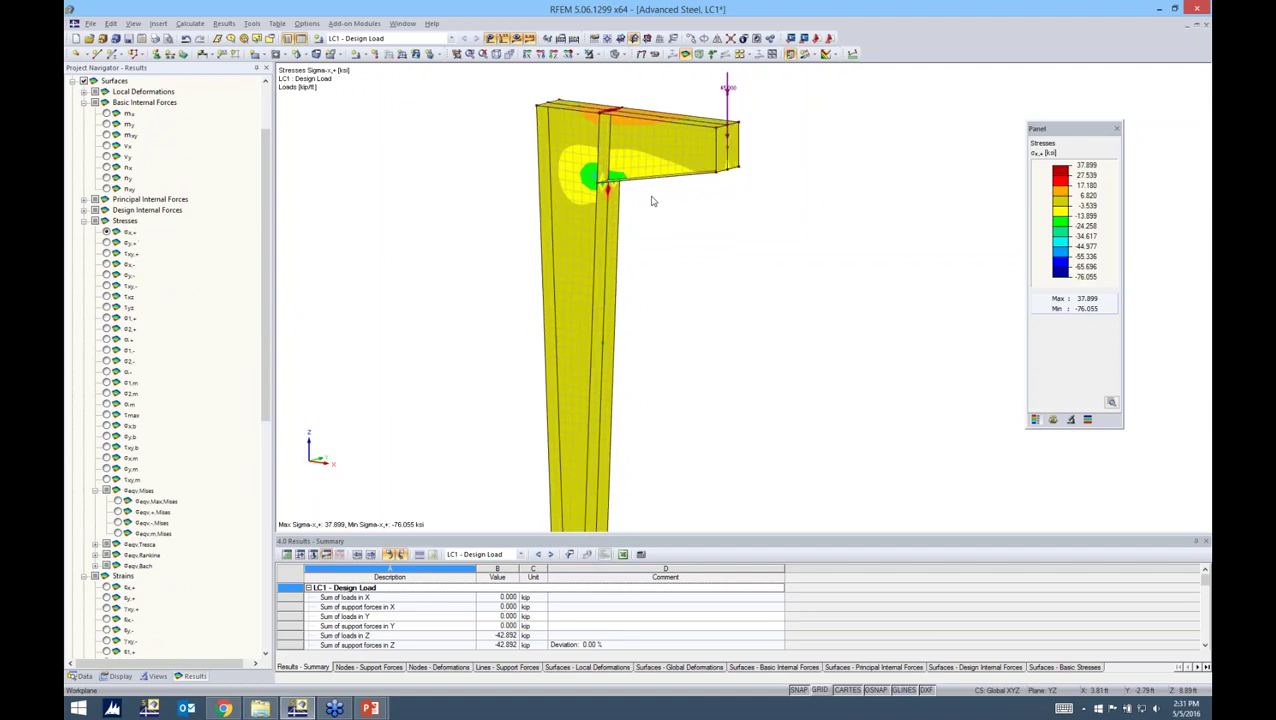
left_click(106, 243)
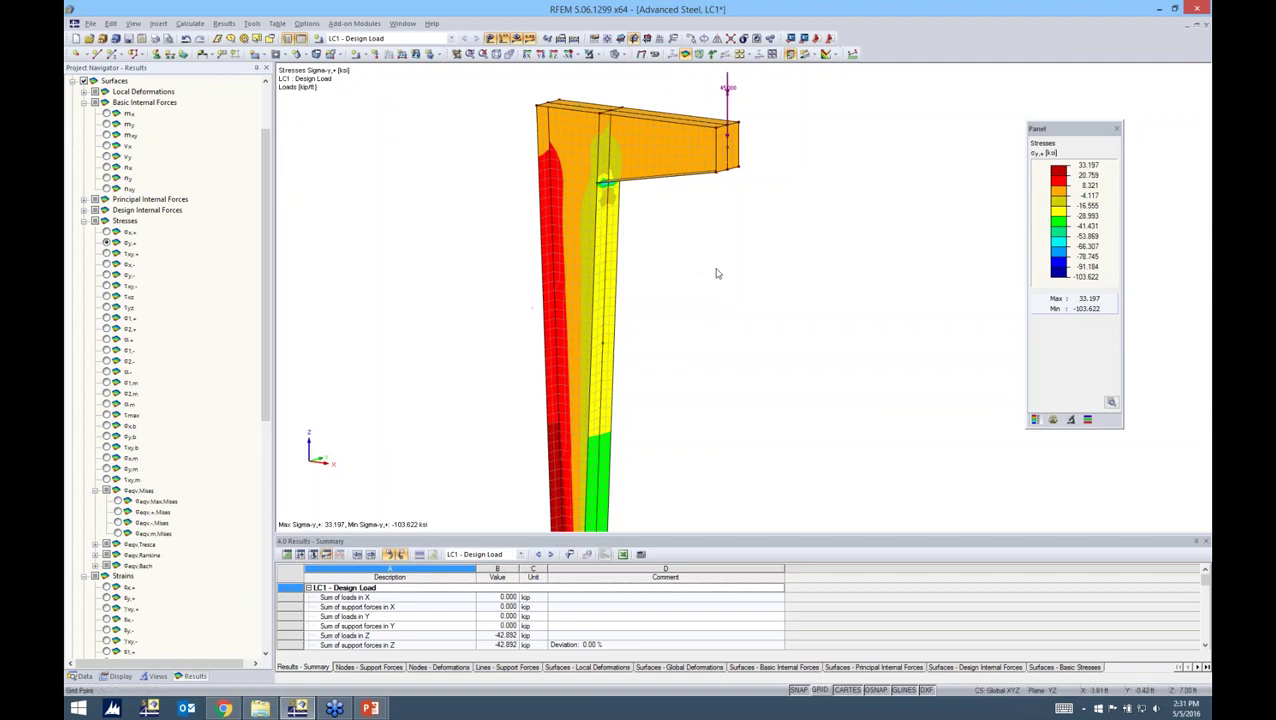
Step: Display the maximum von Mises equivalent stress σeqv,max on the surfaces and examine the beam-to-column corner from both sides
middle_click_drag(532, 308, 542, 278, "ctrl")
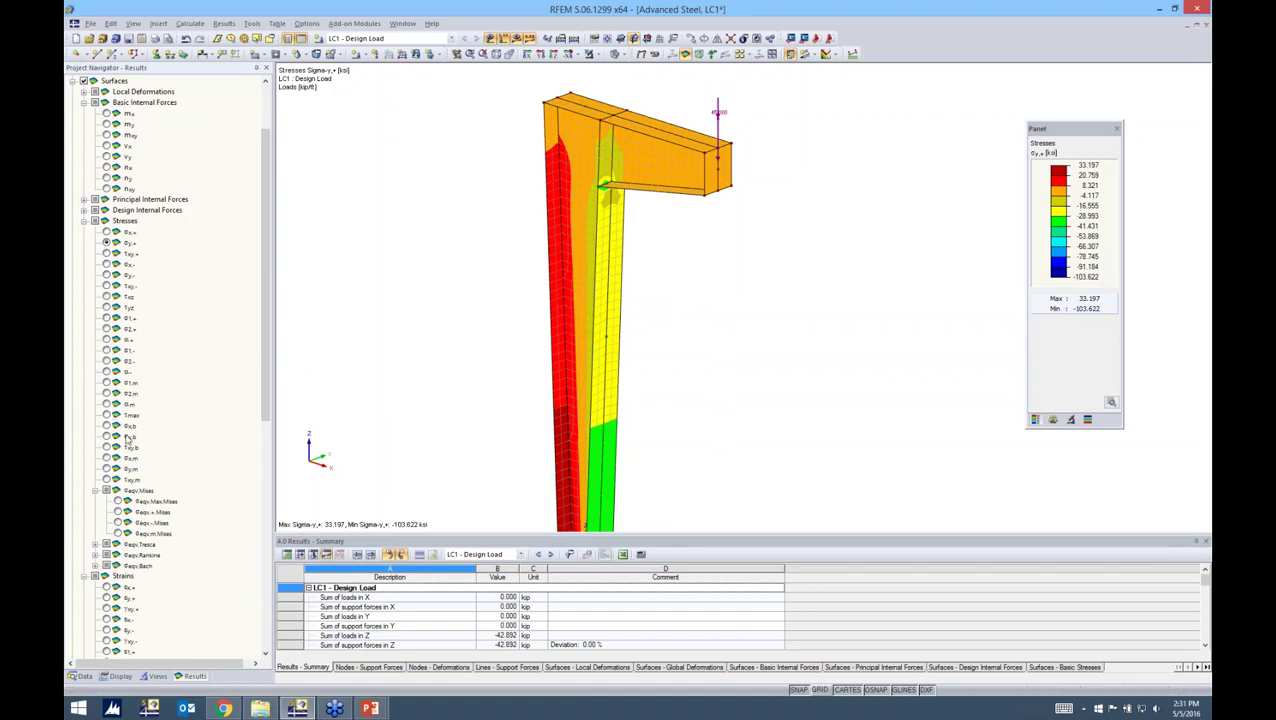
scroll(129, 440, "down", 1)
left_click(118, 468)
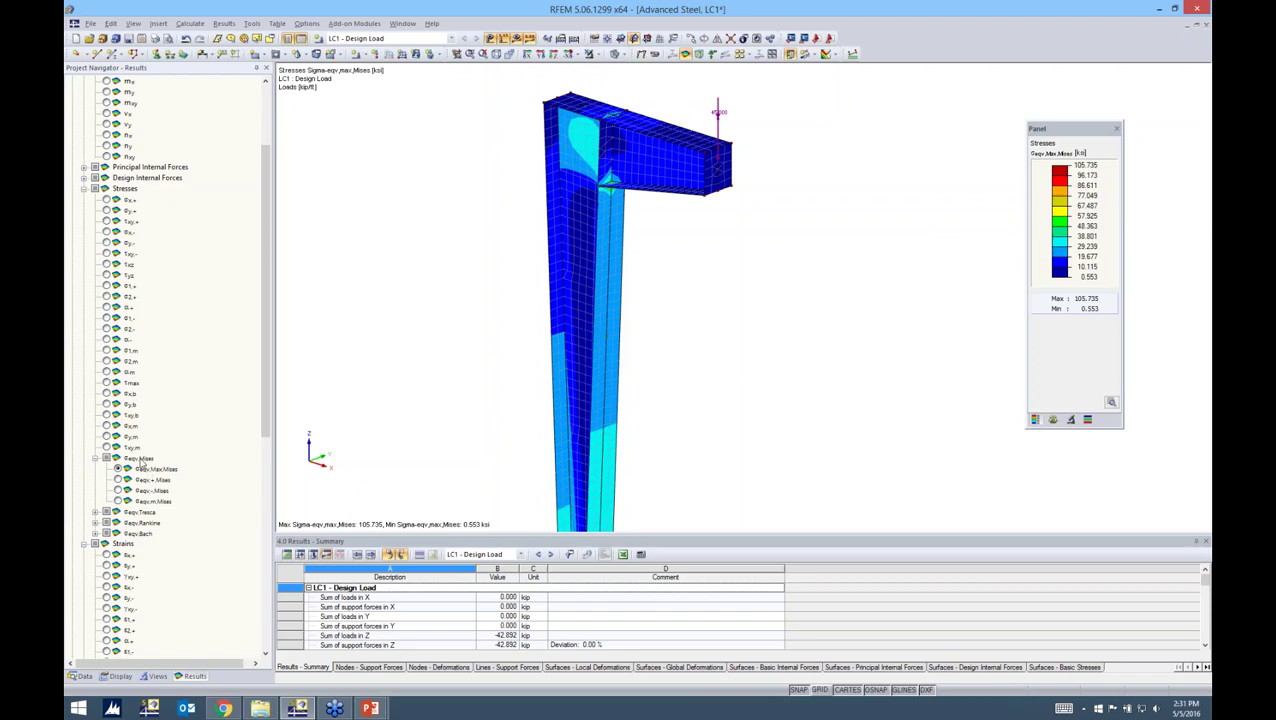
middle_click_drag(684, 313, 857, 308, "ctrl")
scroll(613, 188, "up", 5)
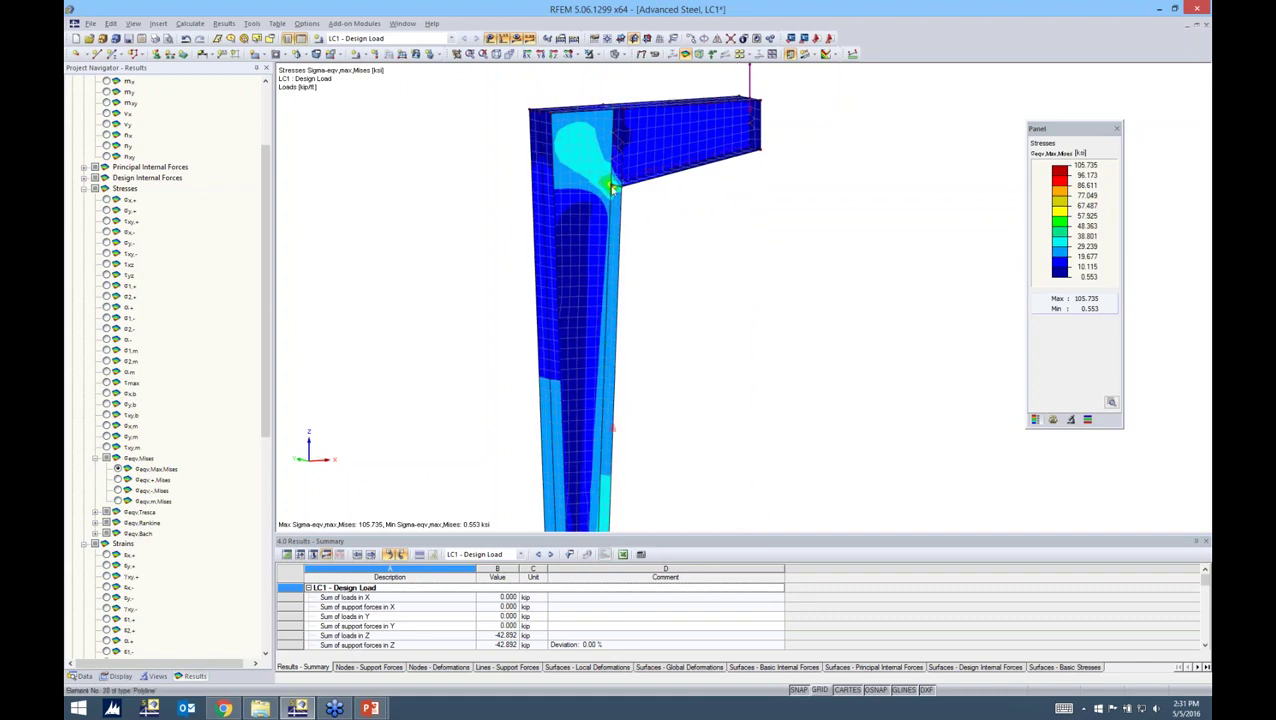
scroll(613, 188, "up", 2)
scroll(710, 320, "down", 3)
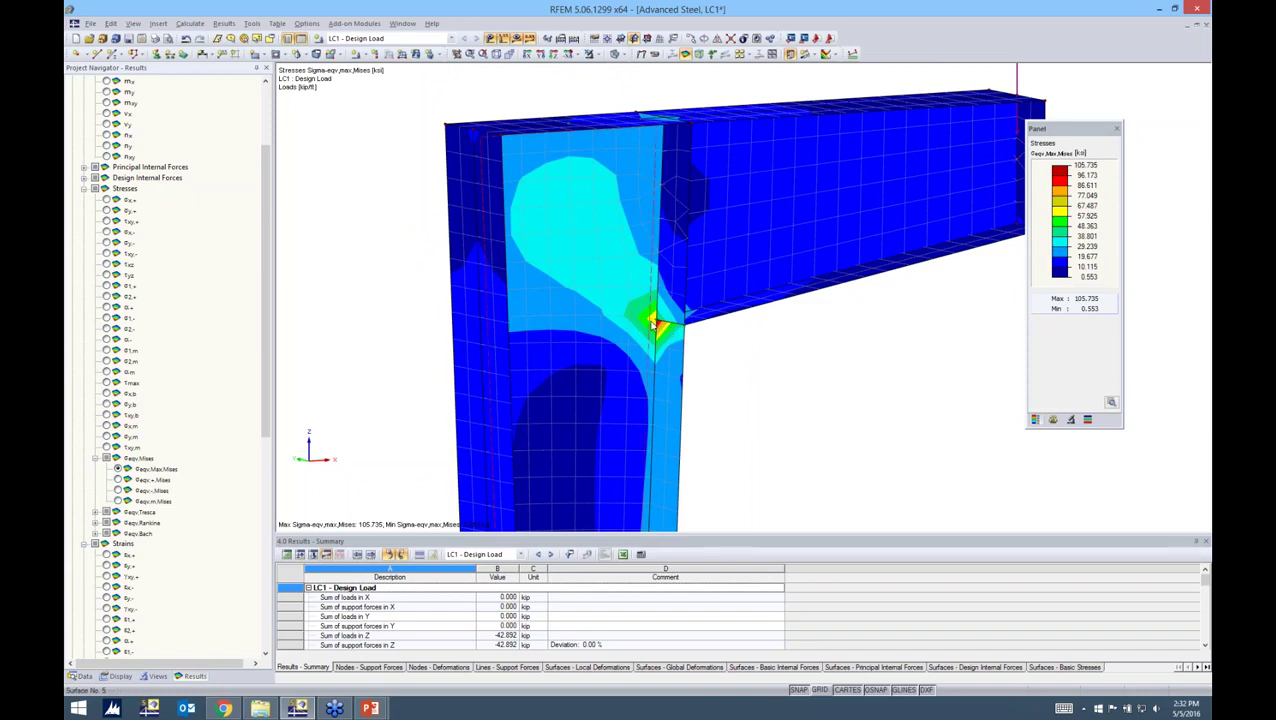
scroll(653, 322, "down", 4)
middle_click_drag(733, 368, 441, 373, "ctrl")
middle_click_drag(726, 362, 716, 282, "ctrl")
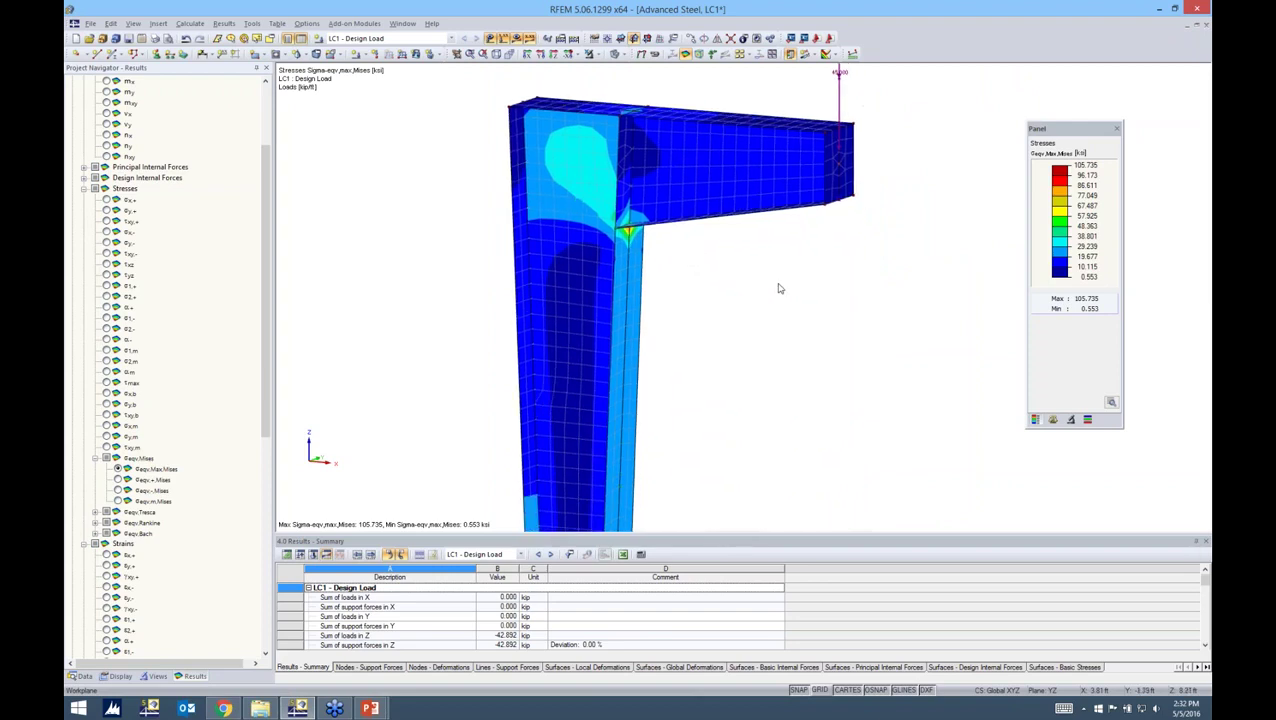
middle_click_drag(772, 265, 724, 236, "ctrl")
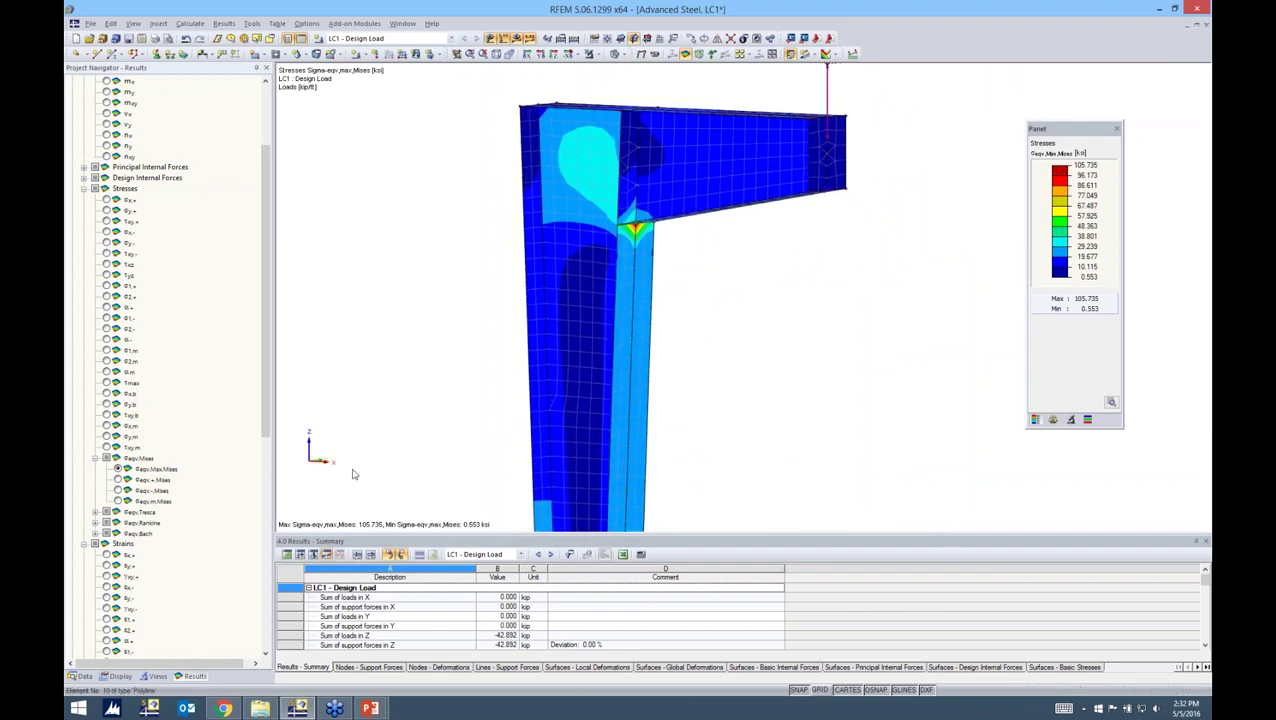
Step: Start the RF-STEEL Surfaces add-on module from the favorite add-on modules of the Advanced Steel model
left_click(84, 677)
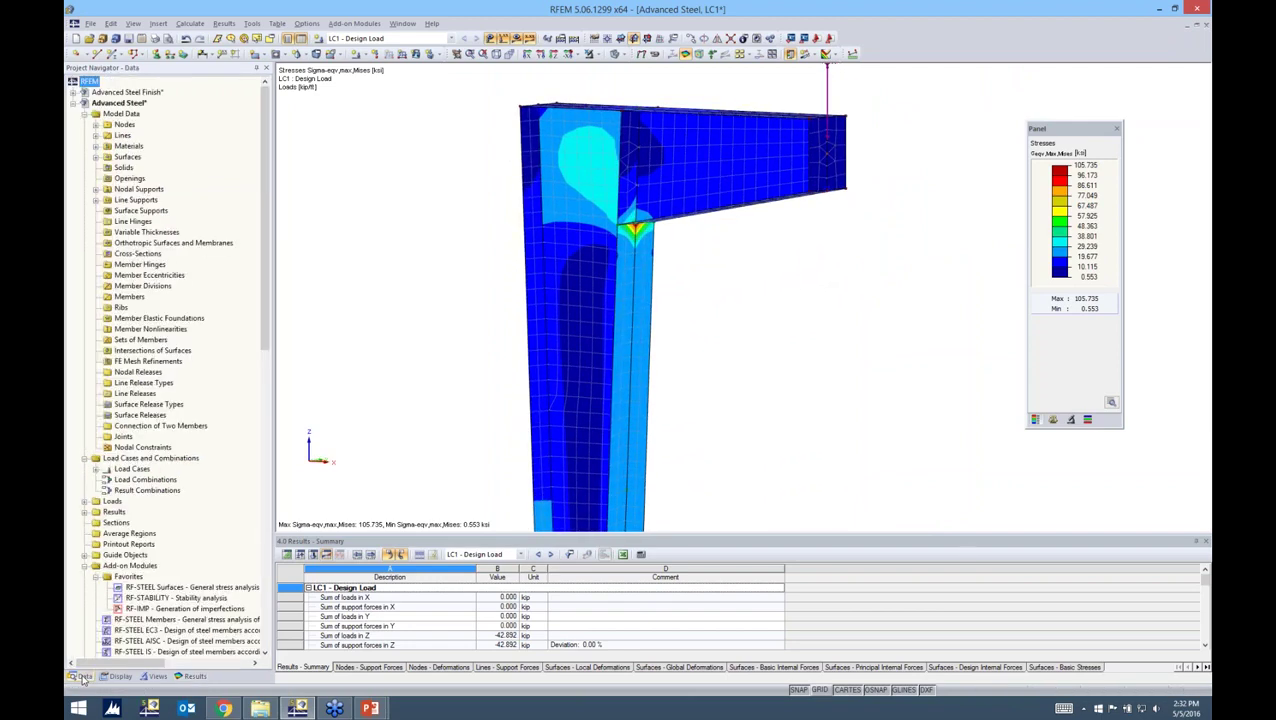
scroll(187, 528, "down", 5)
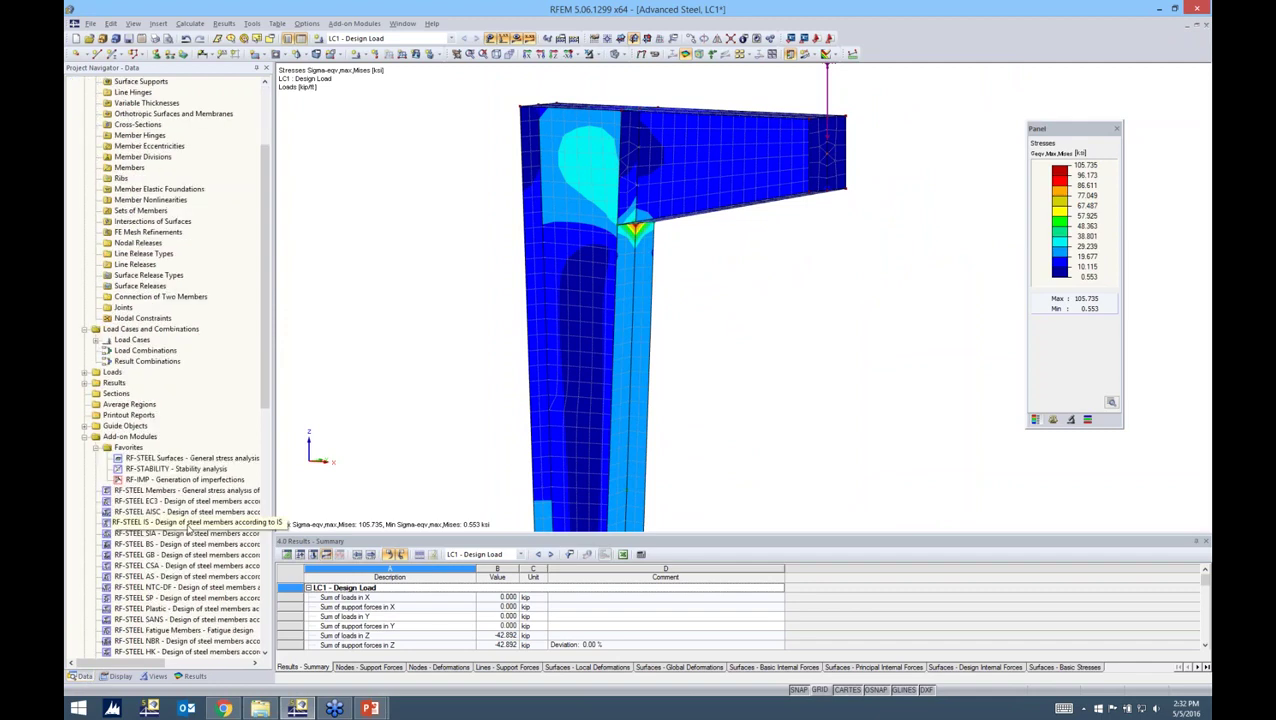
scroll(187, 528, "down", 5)
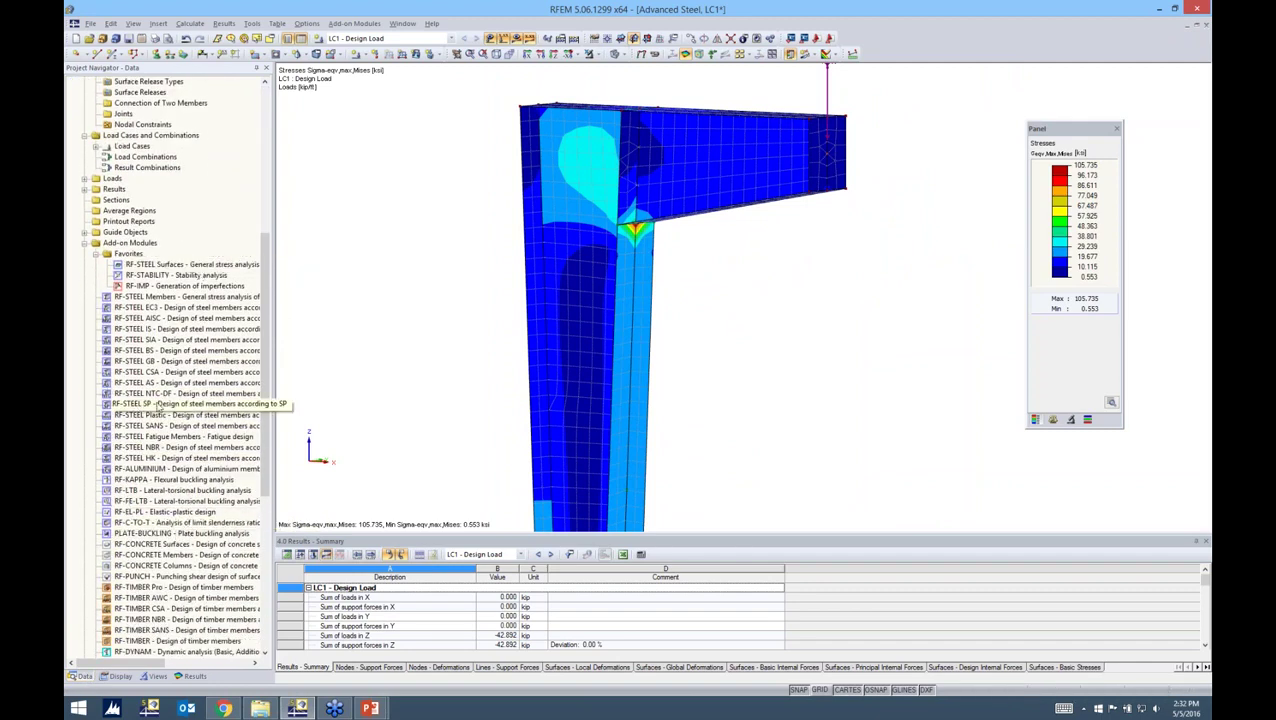
scroll(150, 408, "down", 1)
scroll(266, 424, "down", 2)
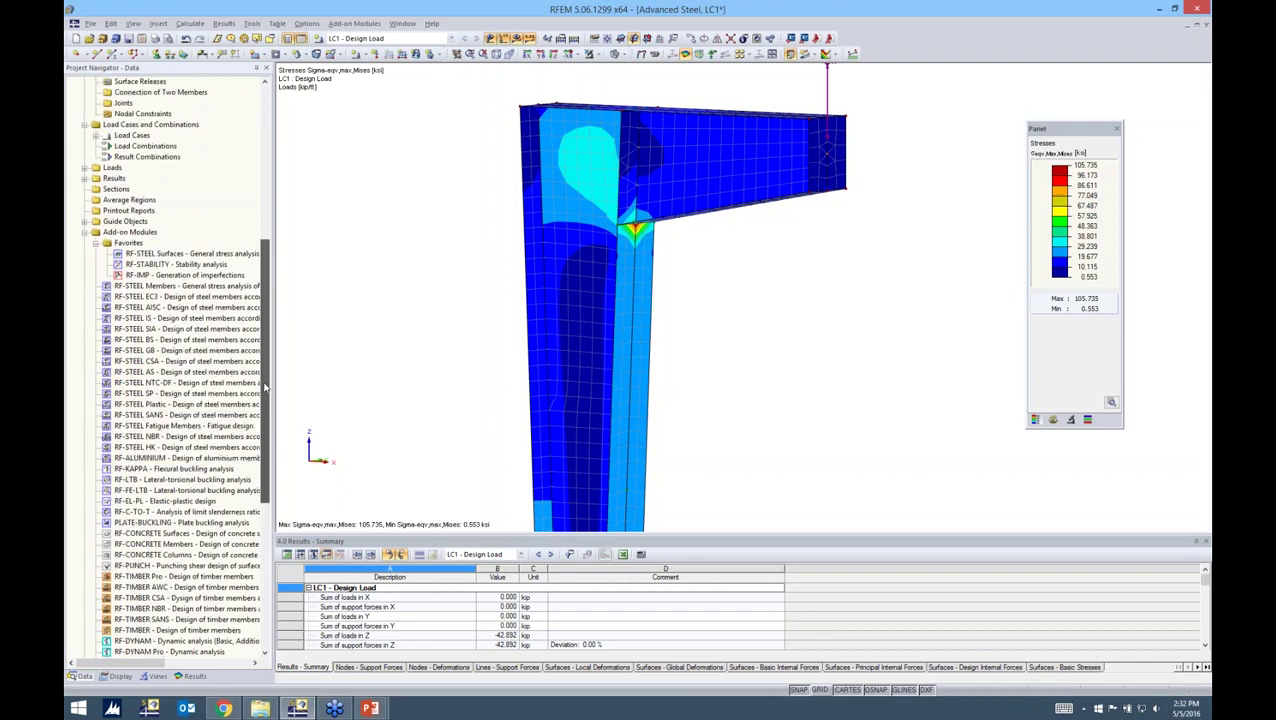
left_click_drag(266, 424, 271, 386)
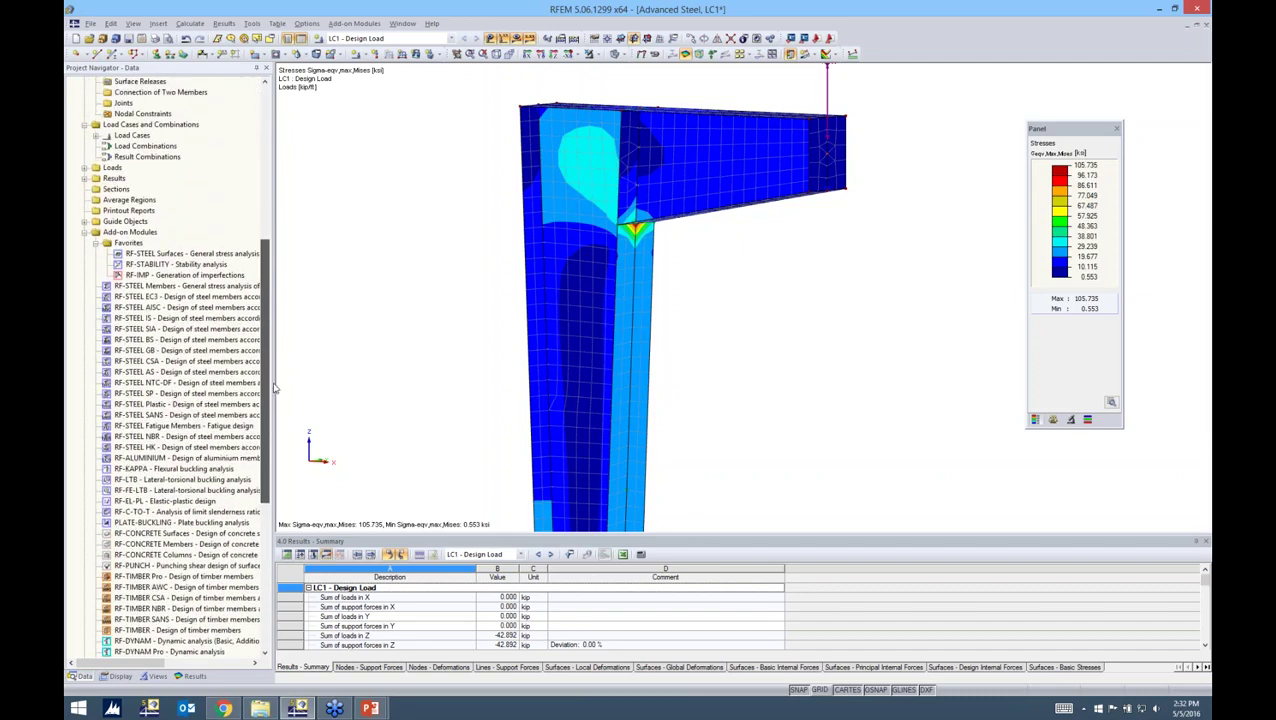
right_click(196, 256)
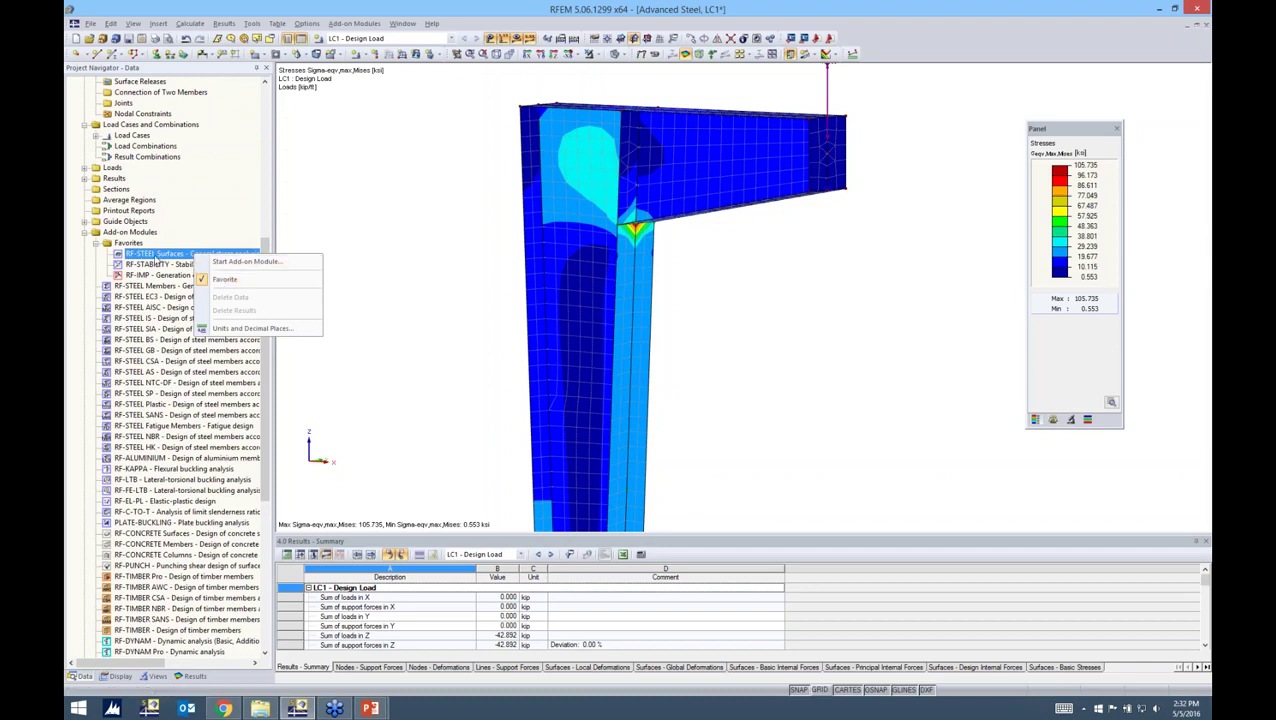
left_click(245, 261)
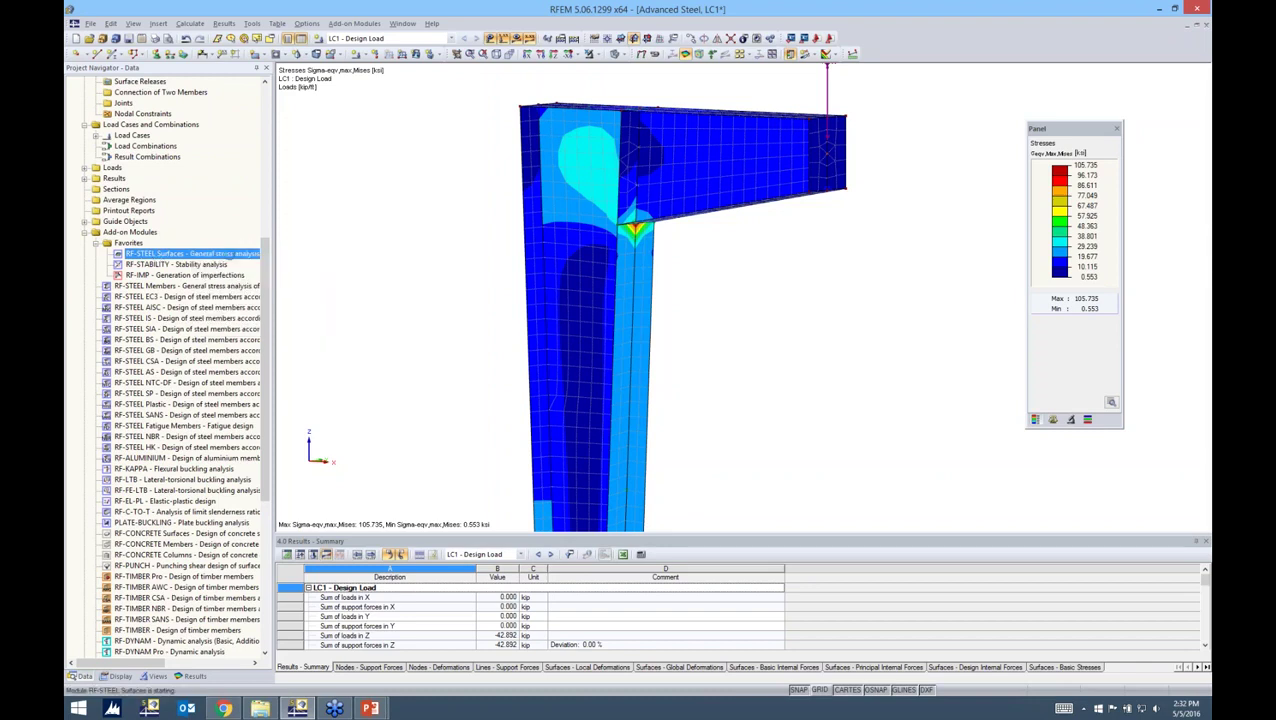
left_click_drag(630, 128, 676, 117)
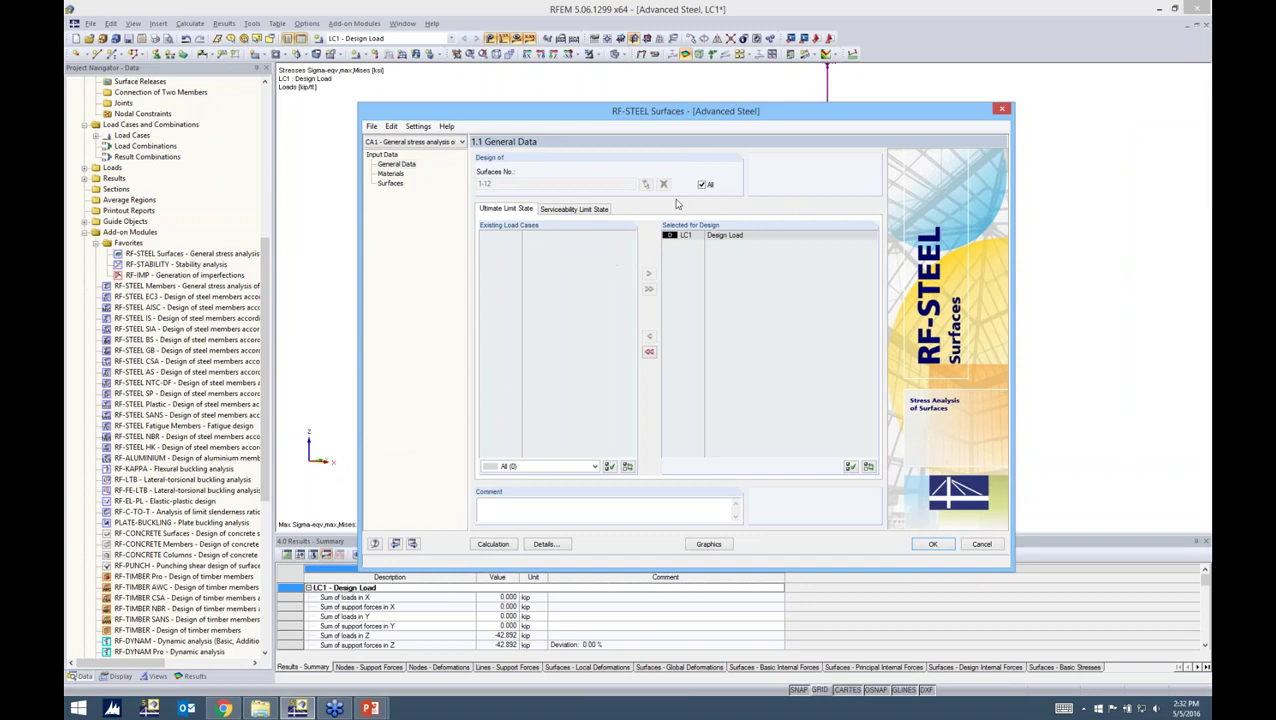
left_click_drag(688, 112, 682, 150)
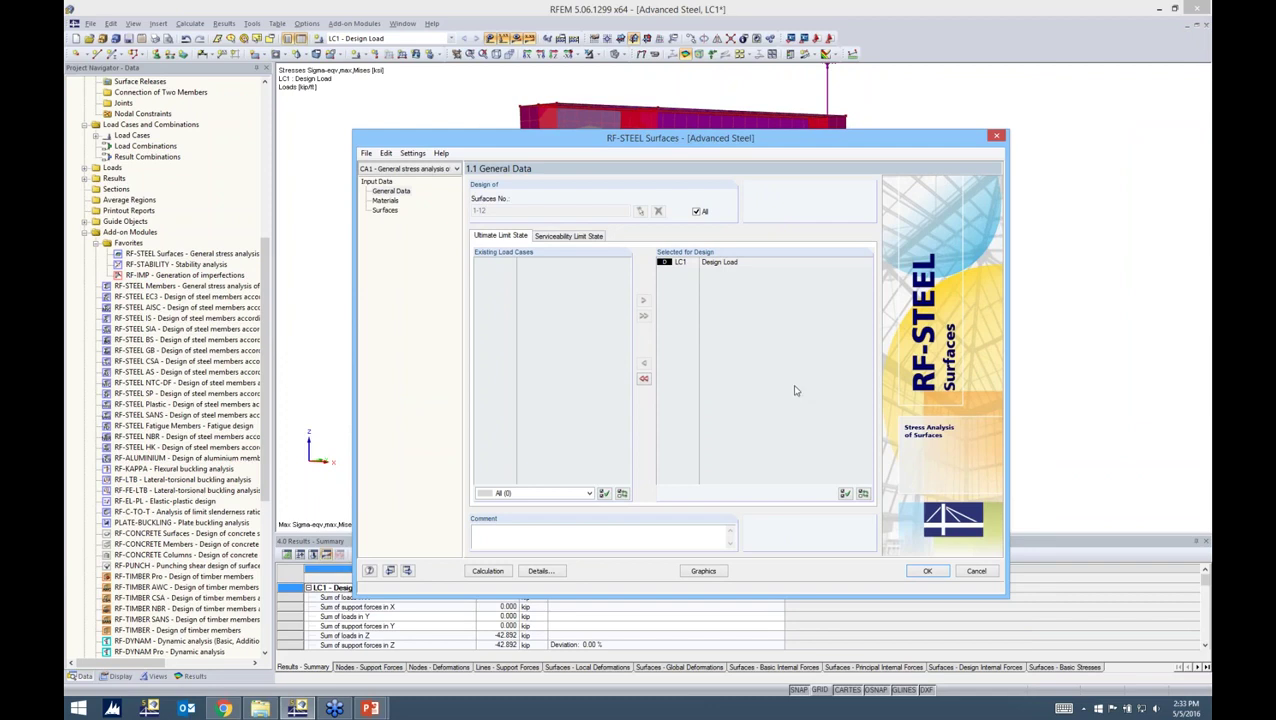
Step: Review the general data: the surfaces chosen for design and the load cases for the ultimate and serviceability limit states
left_click(712, 263)
left_click(697, 212)
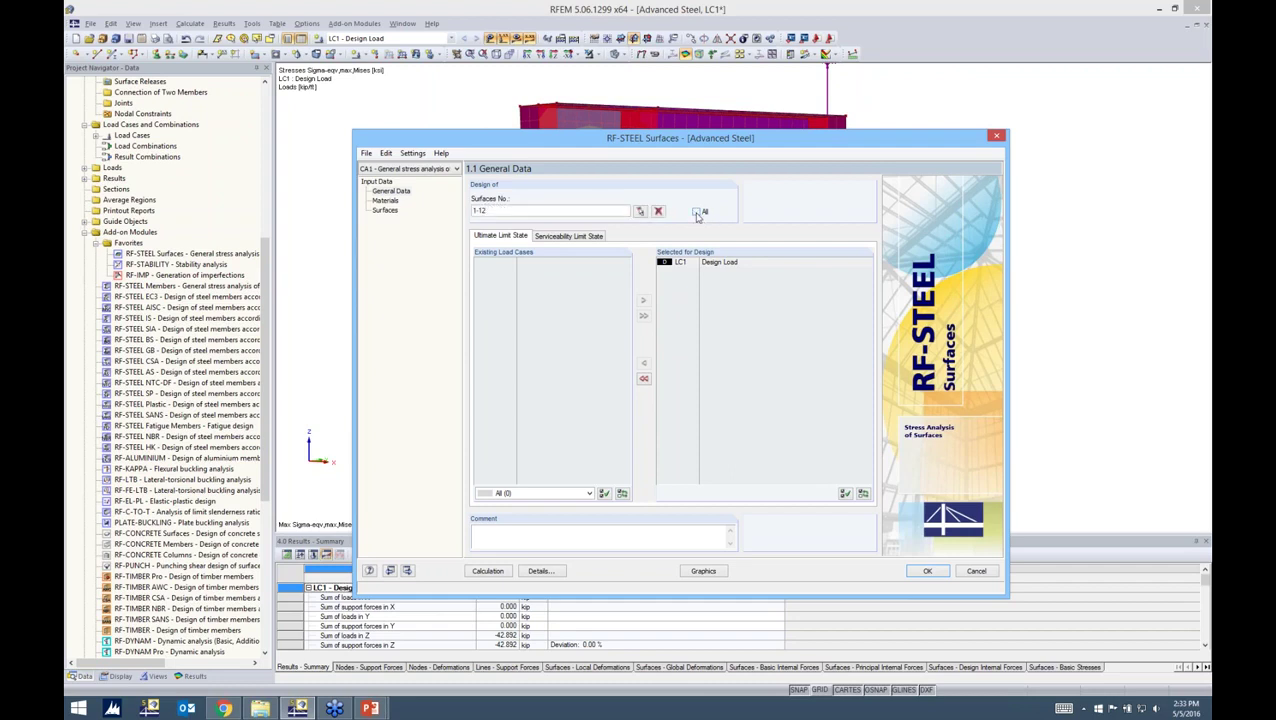
double_click(480, 211)
left_click(696, 212)
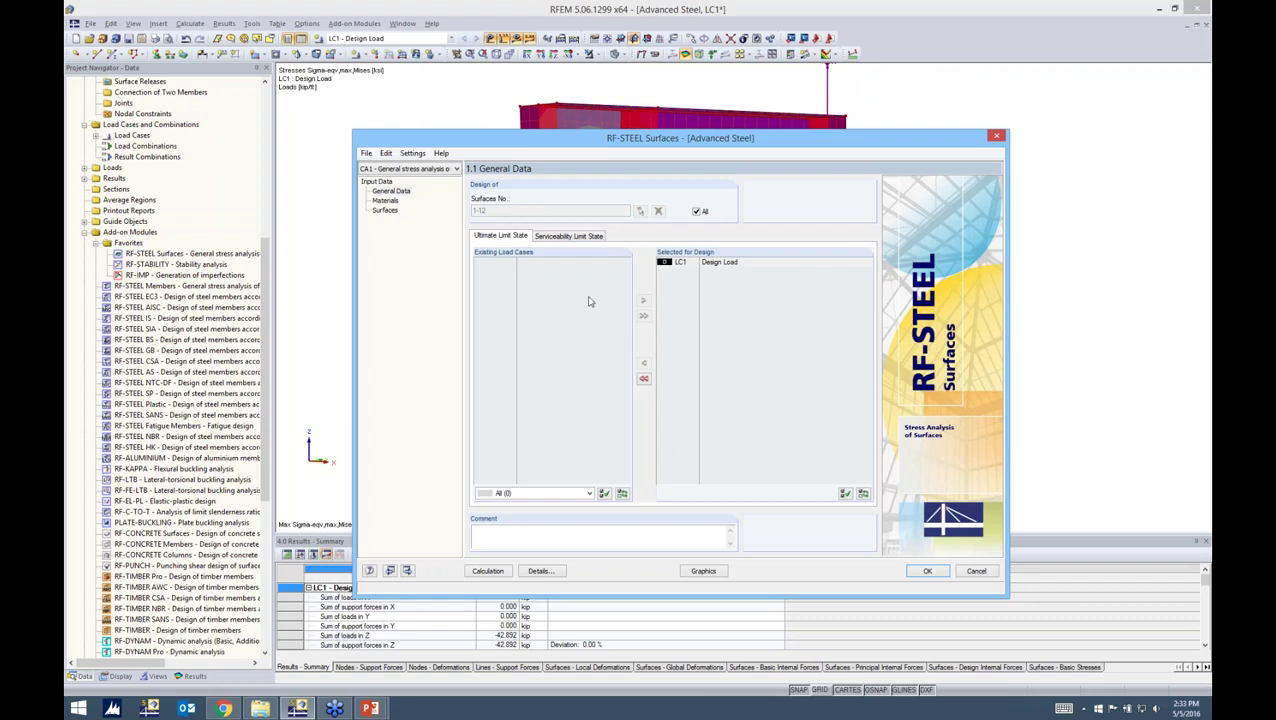
left_click(731, 265)
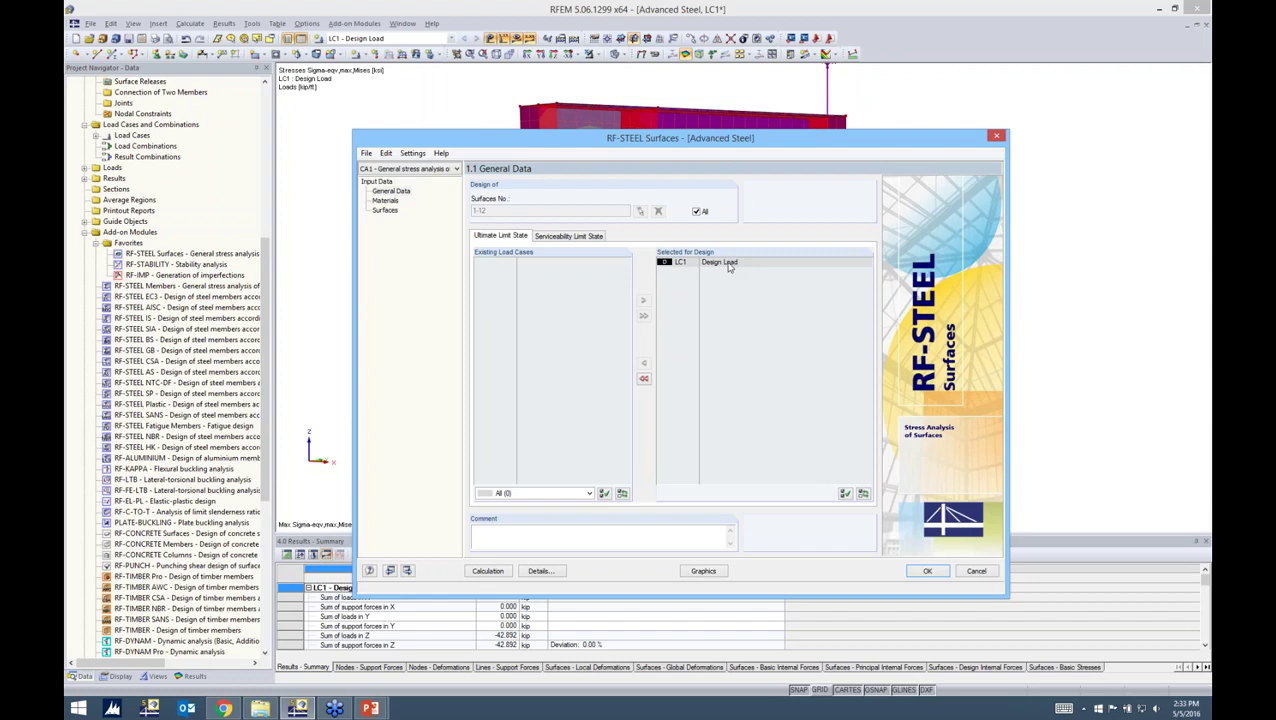
left_click(569, 238)
left_click(585, 265)
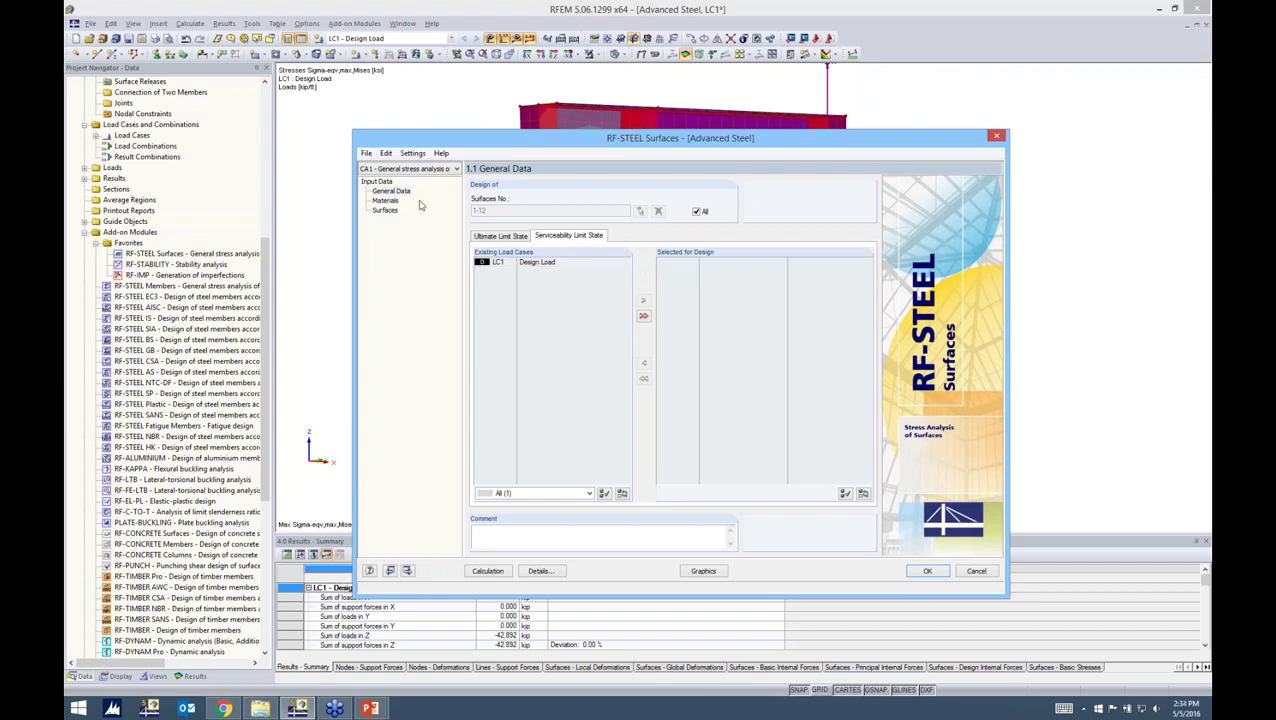
Step: Review the material data and inspect the properties of Steel A992
left_click(387, 200)
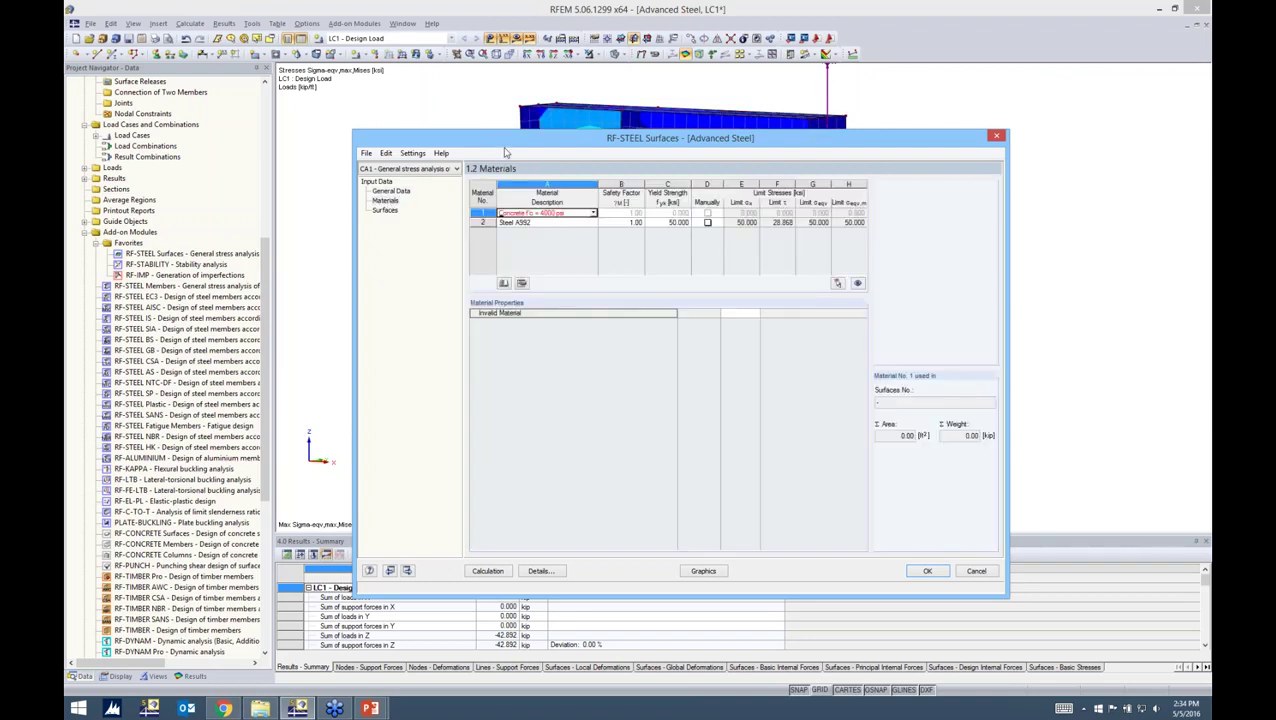
left_click_drag(507, 136, 507, 95)
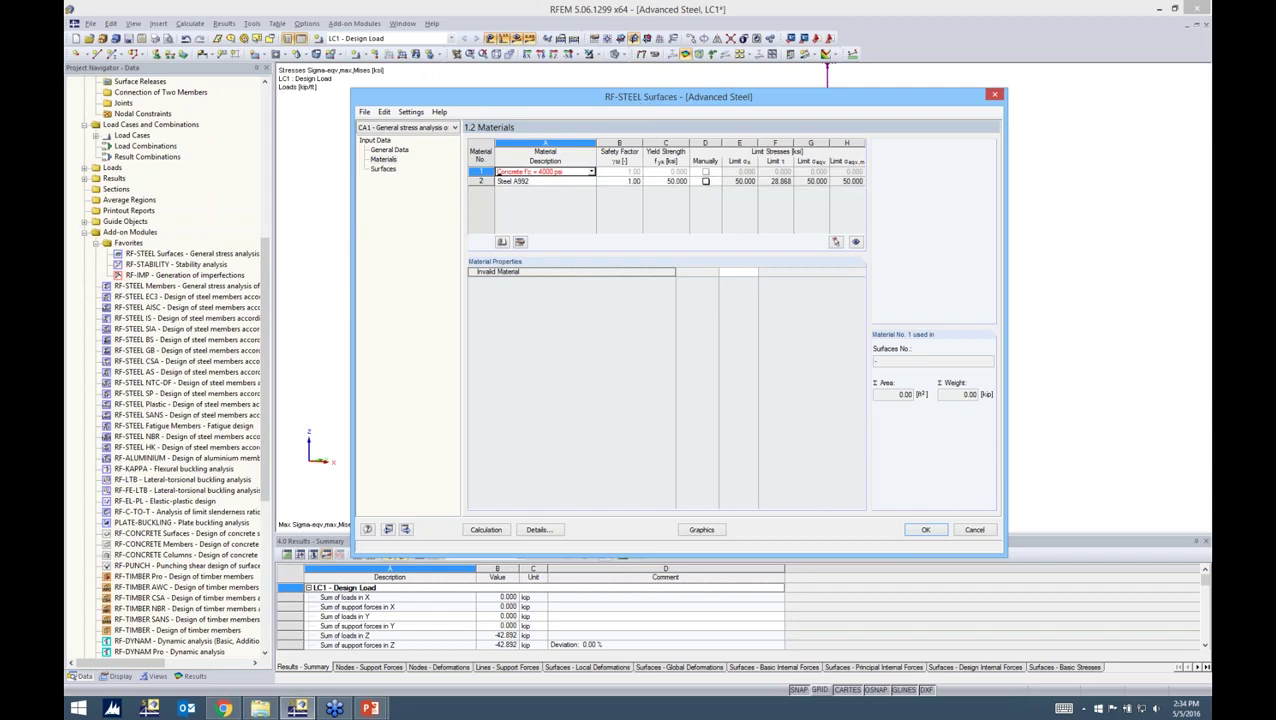
left_click(542, 183)
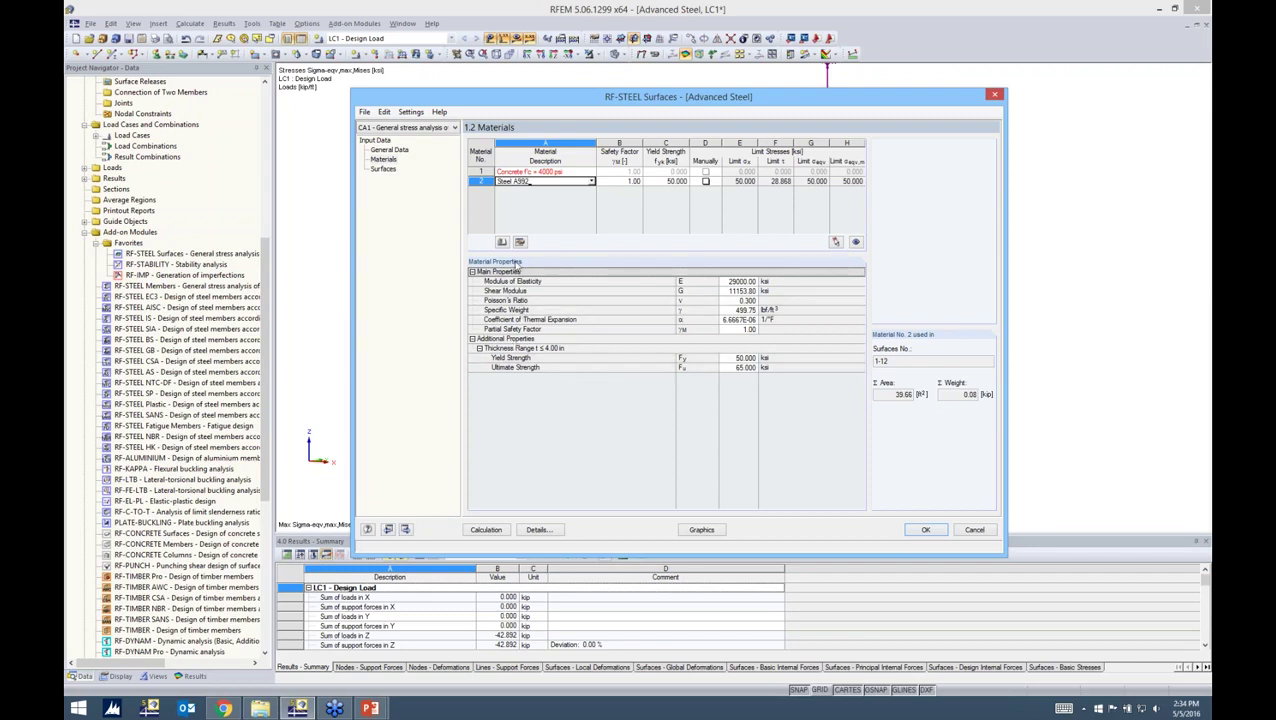
Step: Examine surface 1's thickness optimization parameters, including minimum, maximum, increment and available stress ratio, and cancel them
left_click(383, 169)
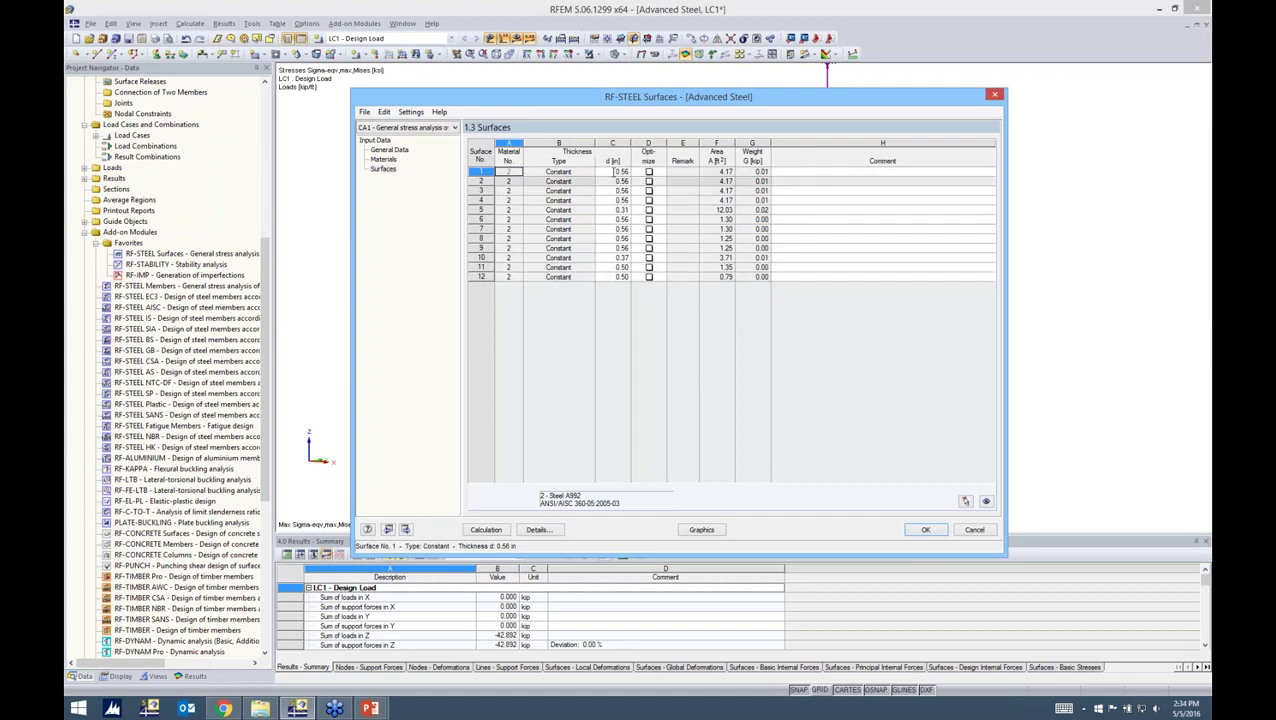
left_click(649, 173)
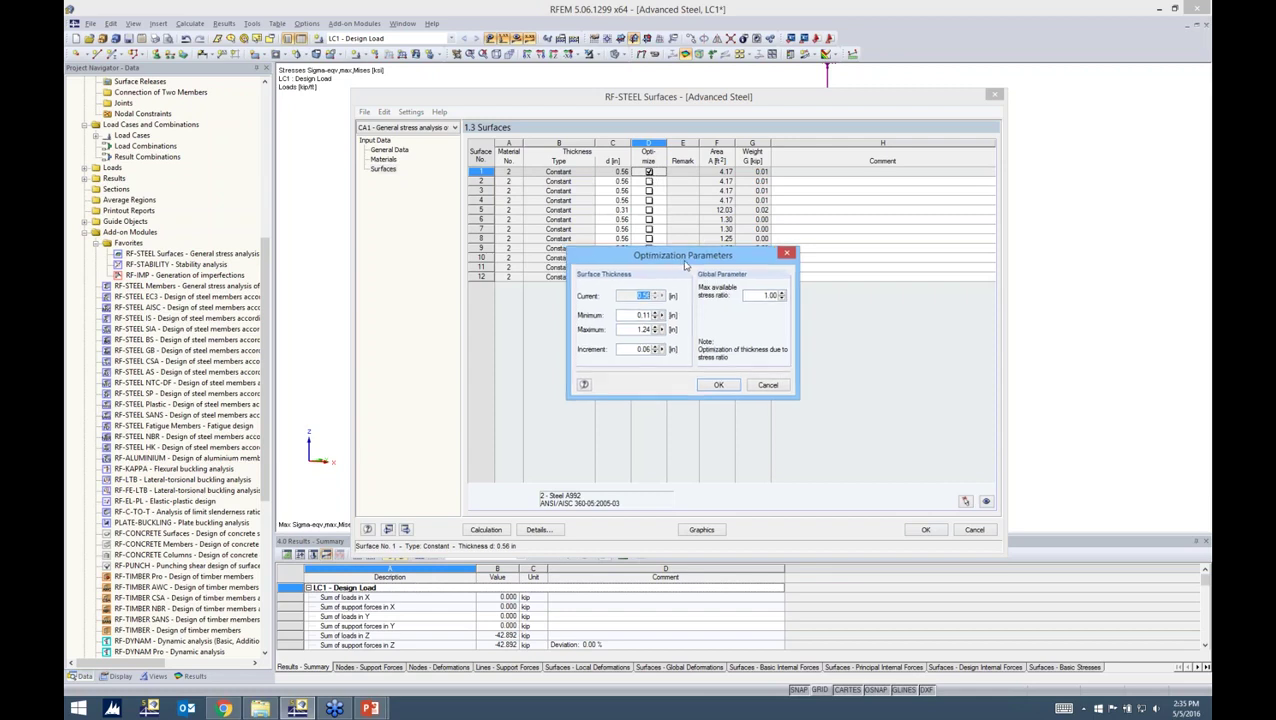
left_click_drag(685, 265, 694, 265)
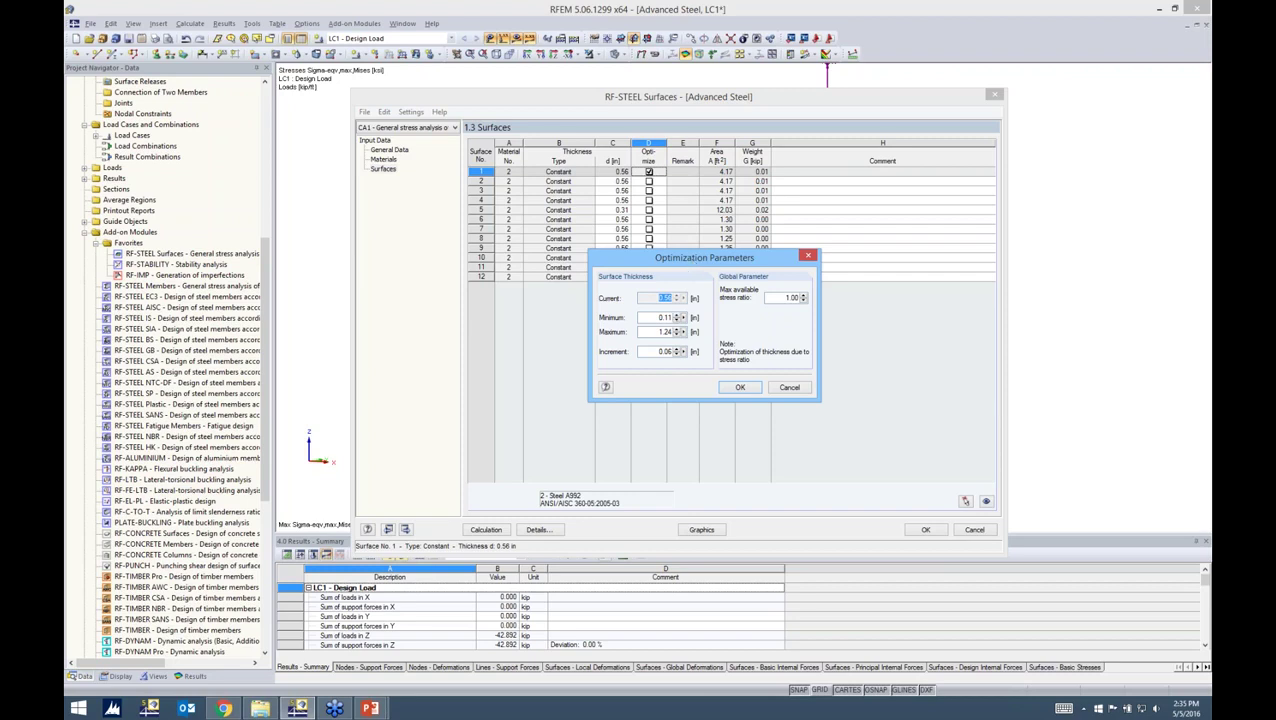
left_click(644, 317)
left_click(665, 331)
double_click(665, 331)
double_click(660, 351)
left_click_drag(771, 297, 802, 297)
left_click(790, 388)
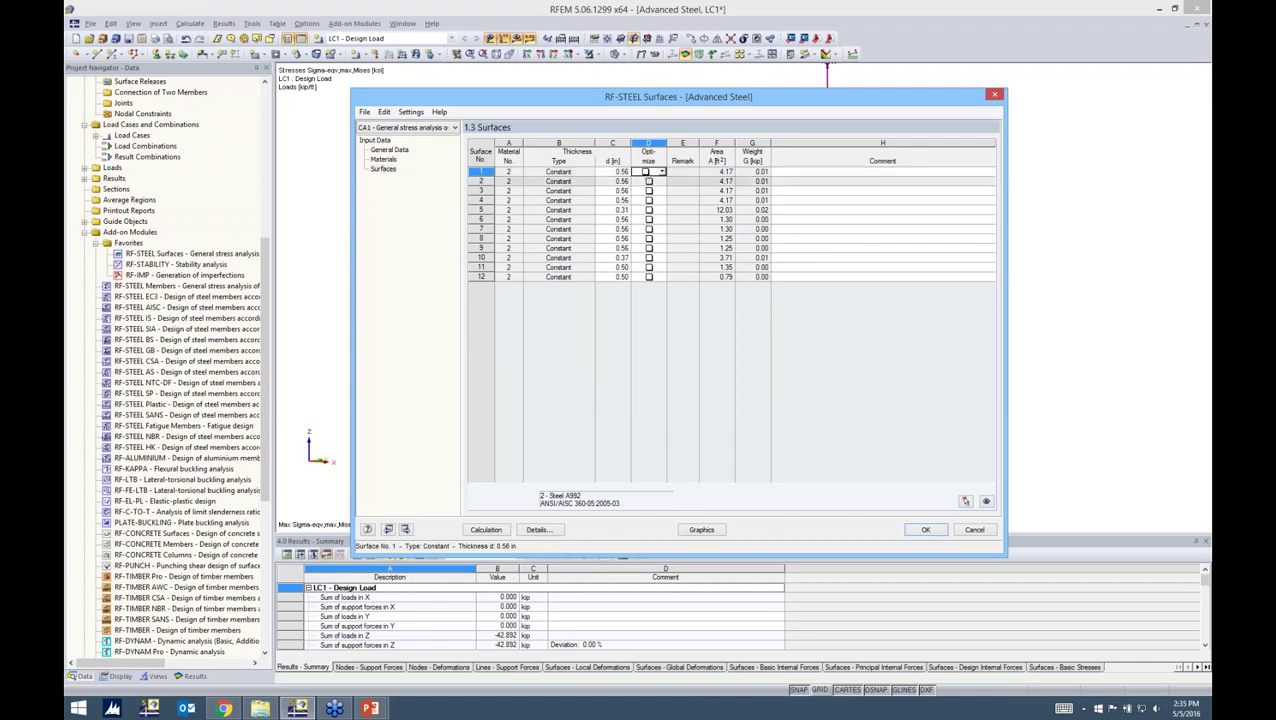
Step: Review the stresses to calculate, the equivalent stress hypotheses and the serviceability deflection limits in the calculation details
left_click(539, 530)
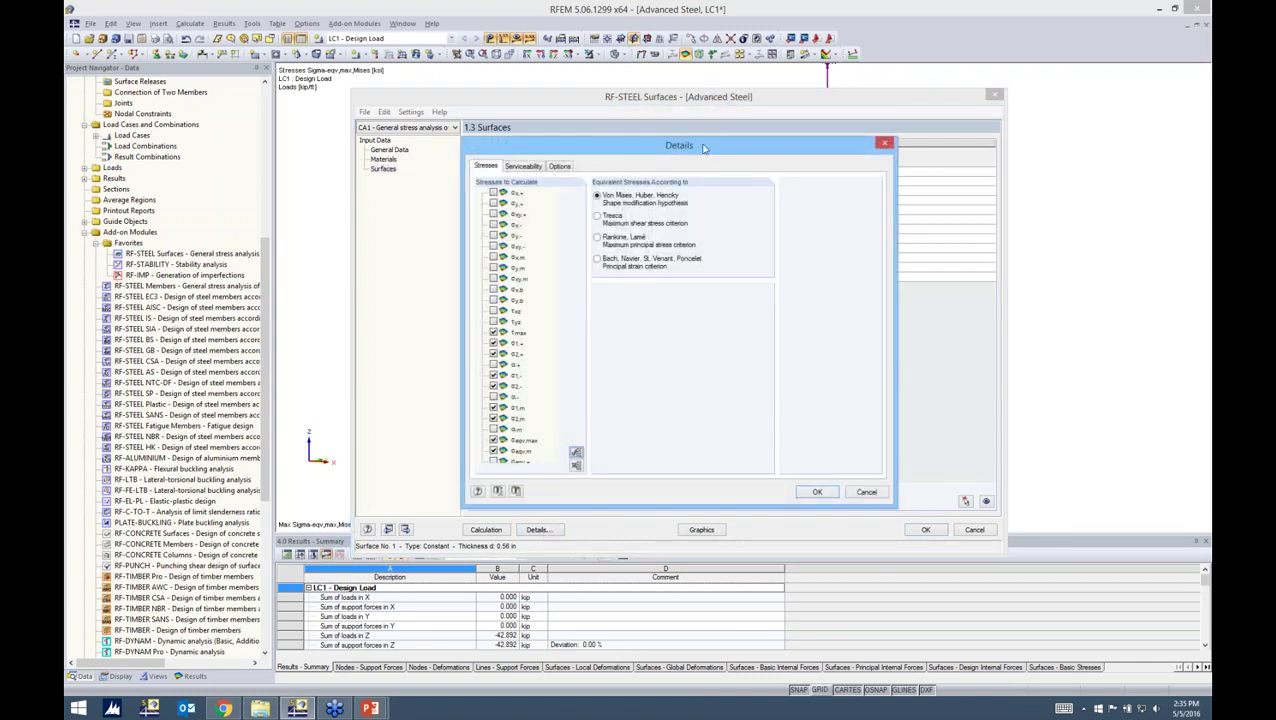
left_click_drag(703, 147, 705, 109)
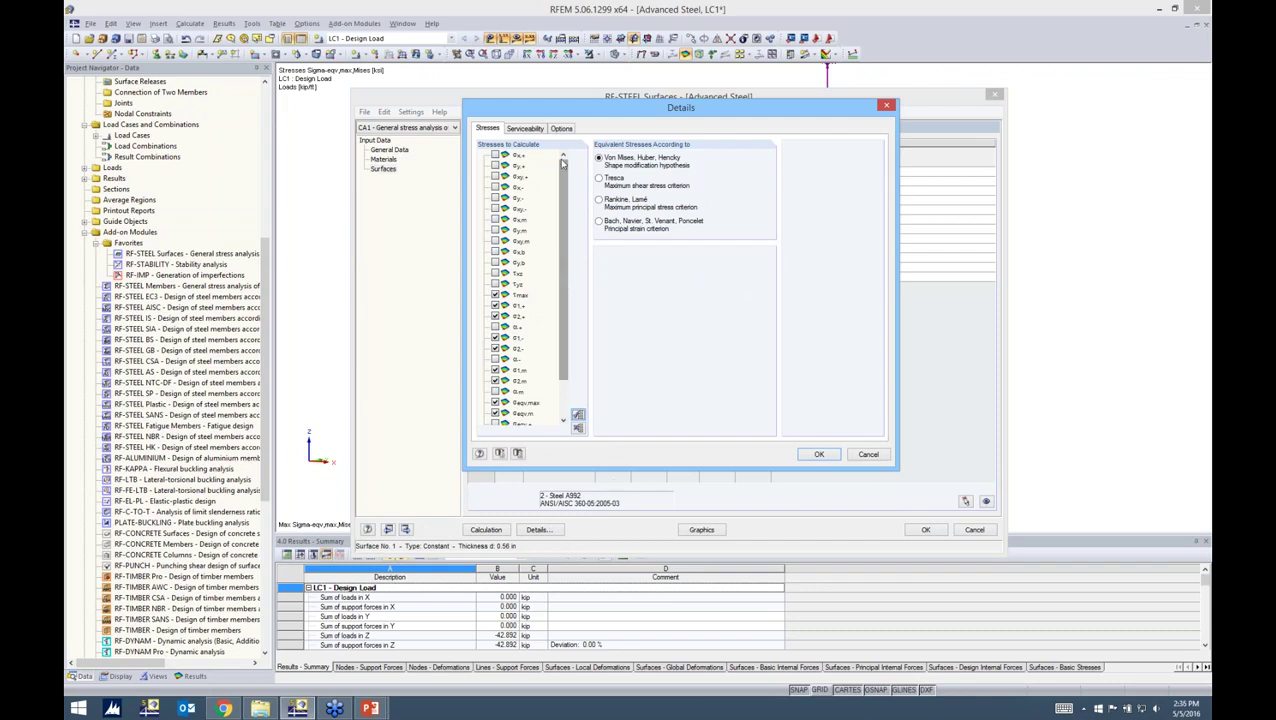
left_click_drag(559, 209, 558, 244)
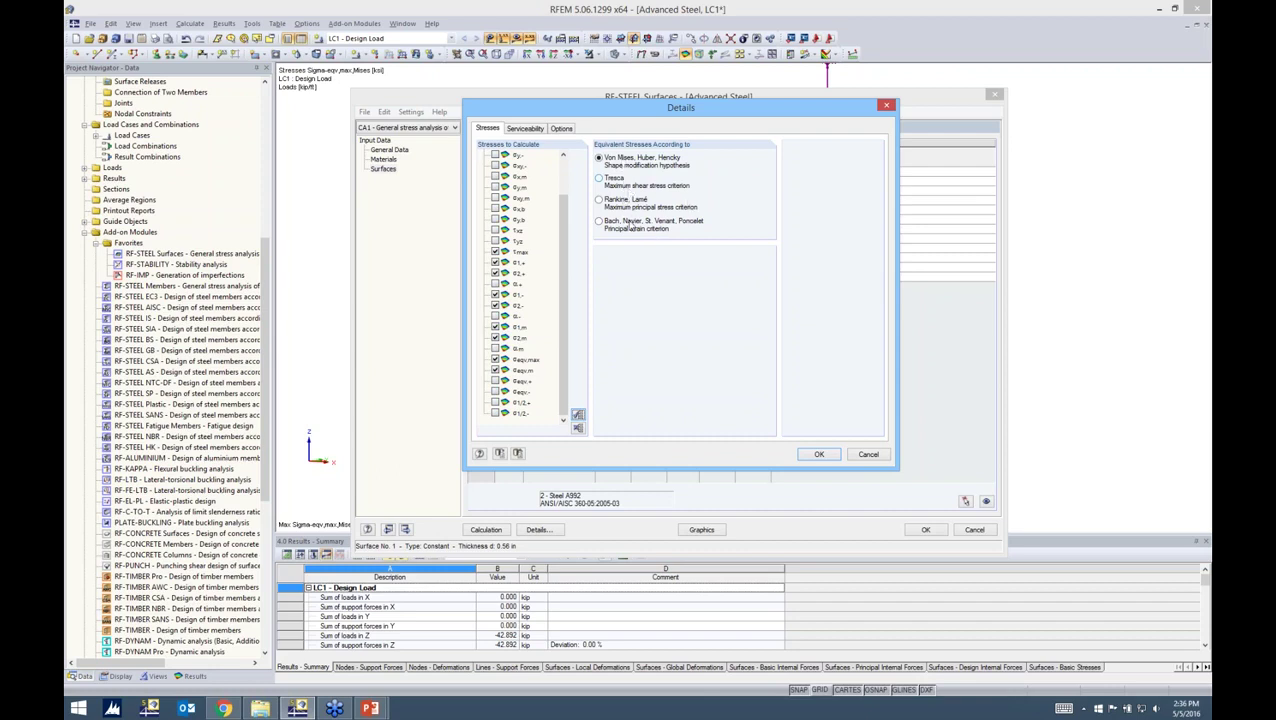
left_click(527, 129)
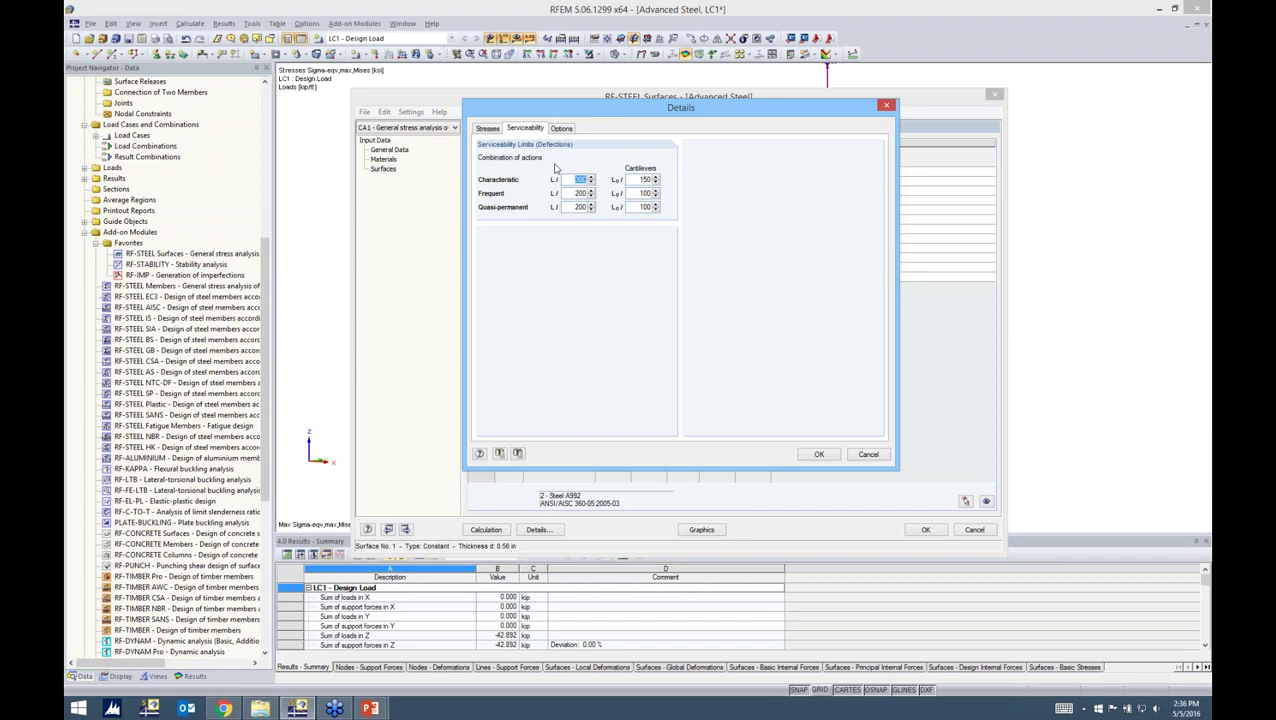
Step: Review the analysis options in the calculation details, including the maximum allowable stress ratio, and accept the dialog
left_click(560, 130)
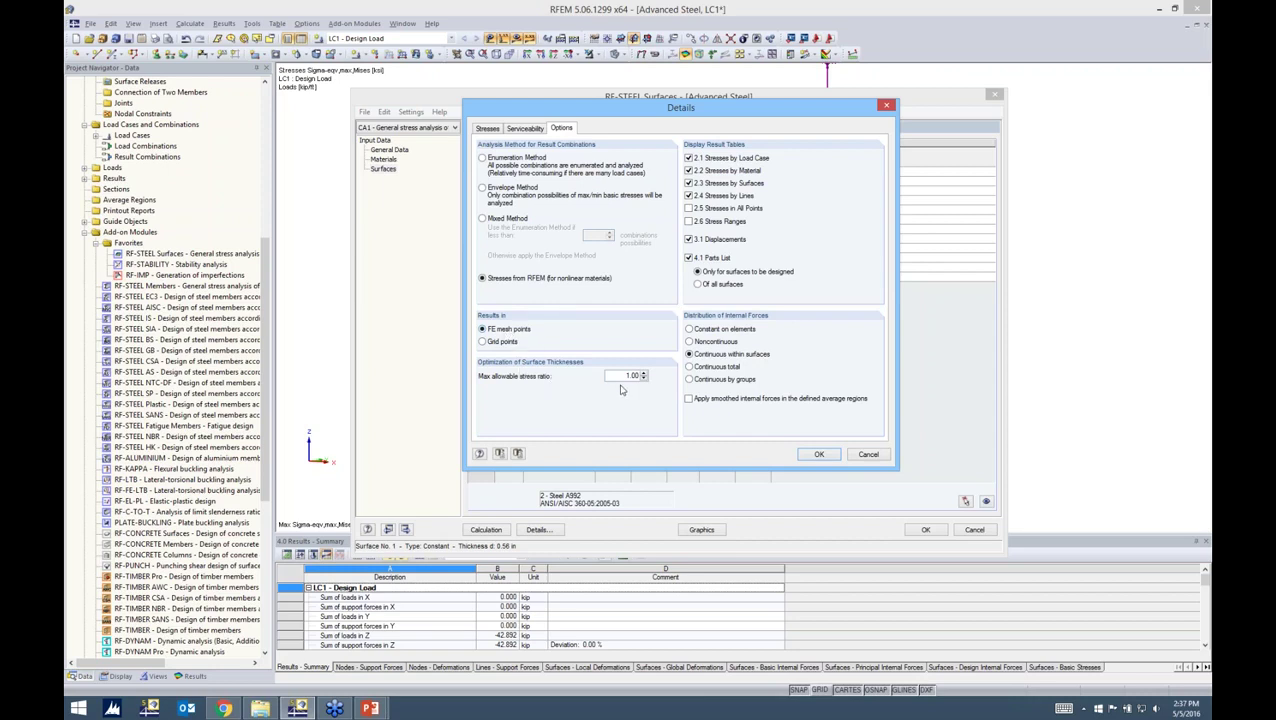
double_click(623, 375)
left_click(620, 375)
double_click(620, 375)
left_click(624, 377)
left_click(818, 455)
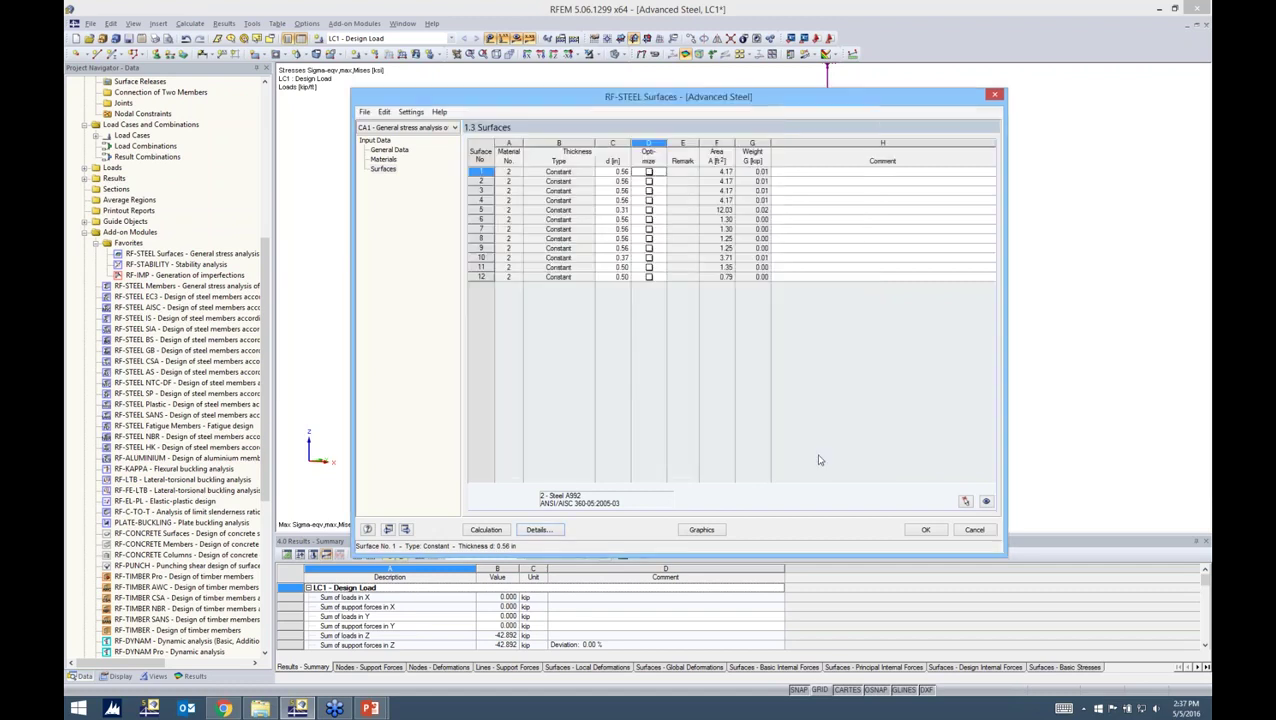
Step: Run the RF-STEEL Surfaces calculation and review the stress results by load case, by material and by surface
left_click(499, 530)
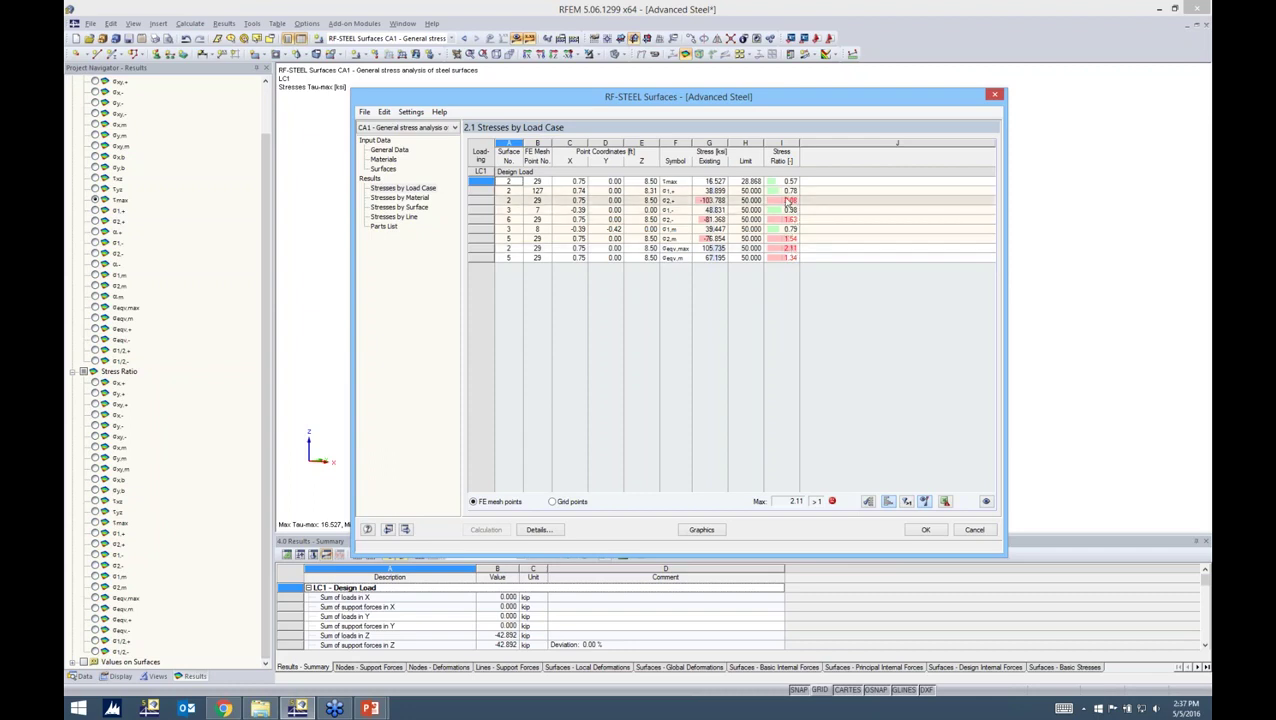
left_click(414, 198)
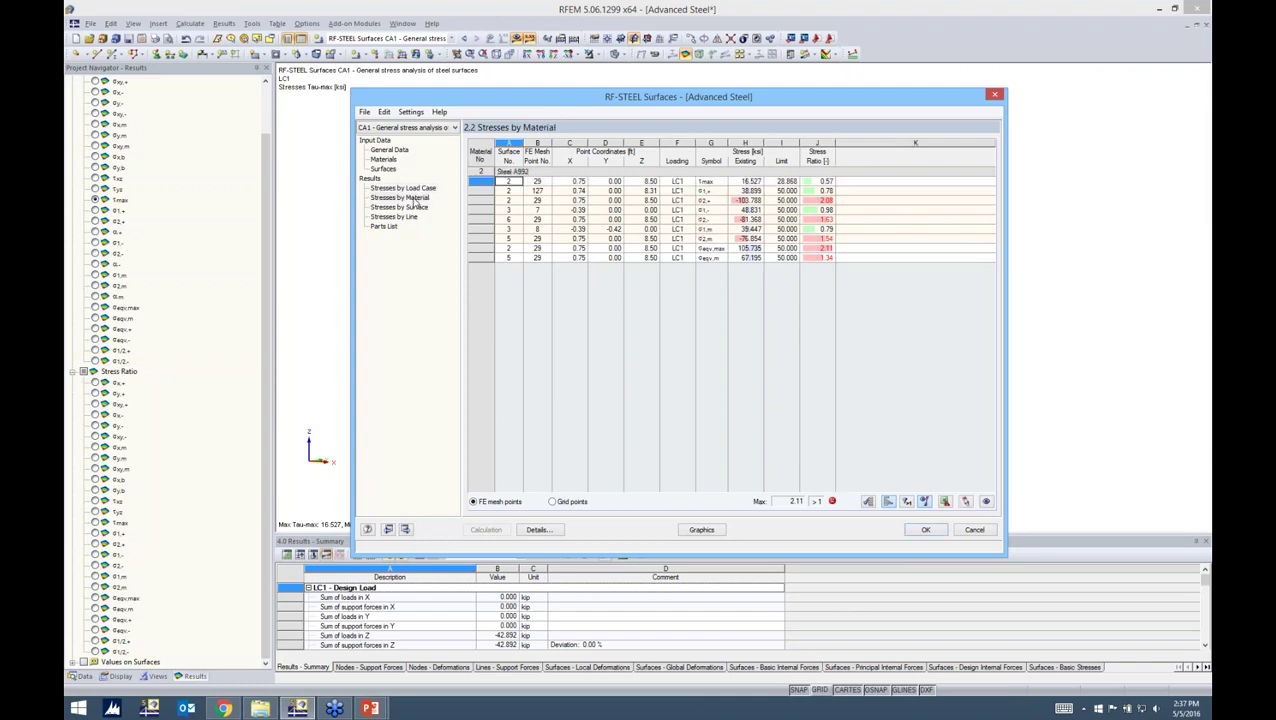
left_click(413, 208)
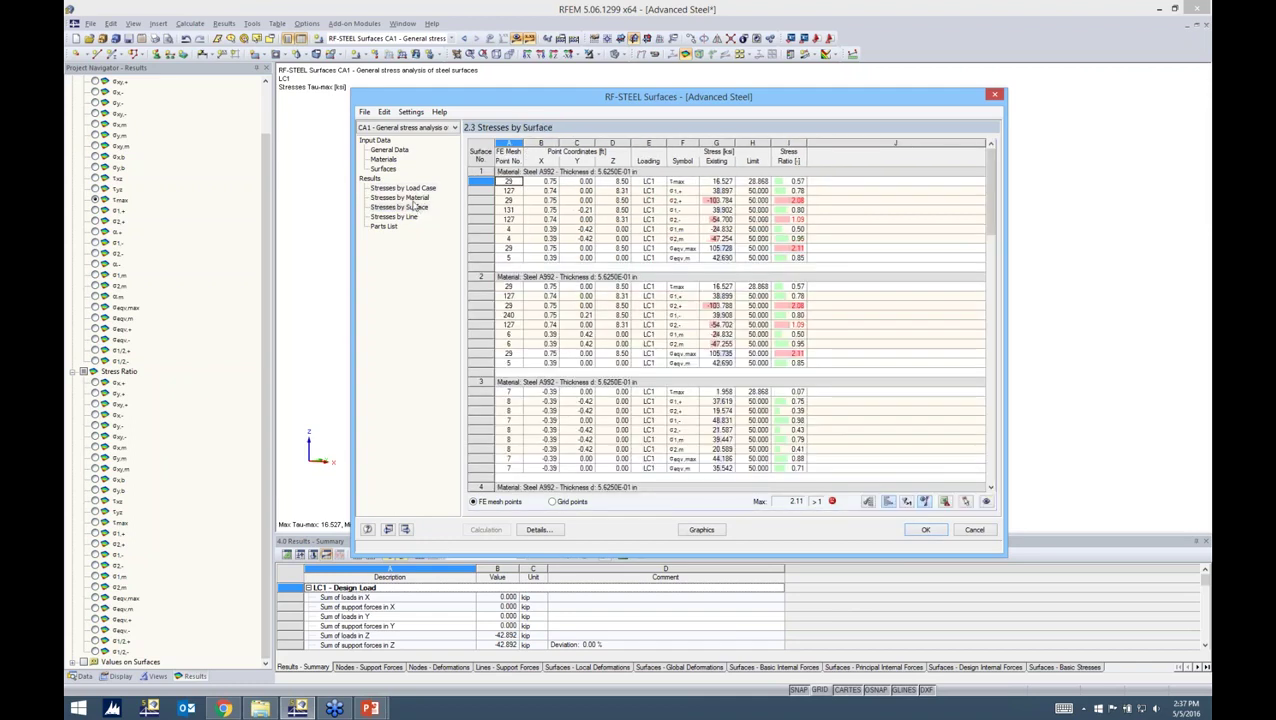
left_click(427, 188)
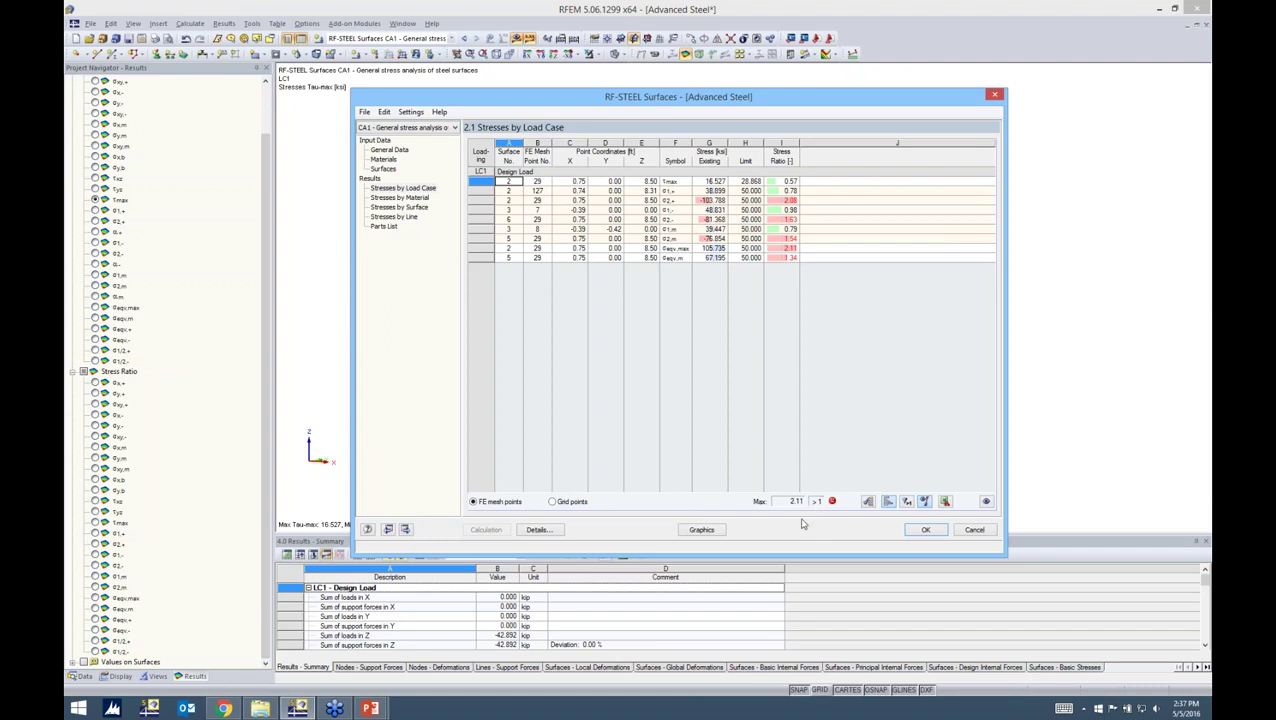
Step: Show the RF-STEEL Surfaces CA1 results graphically on the model and browse the available stress and stress ratio results
left_click(702, 529)
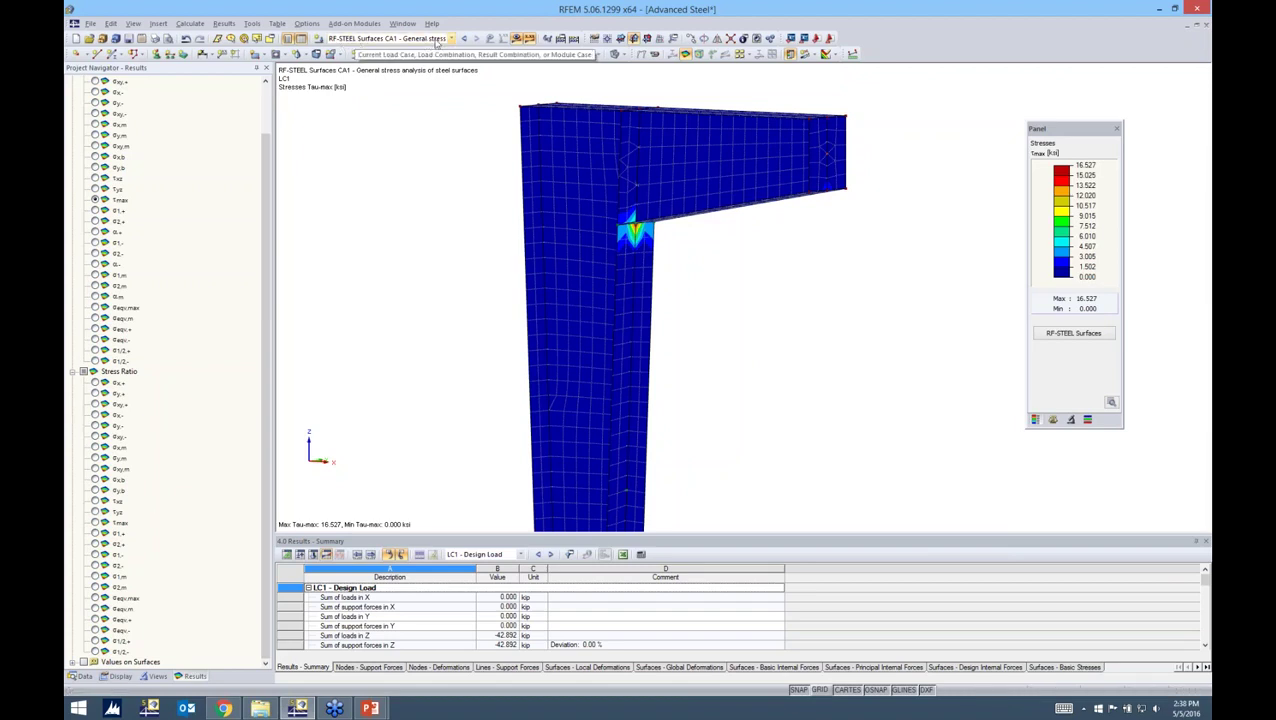
left_click(451, 39)
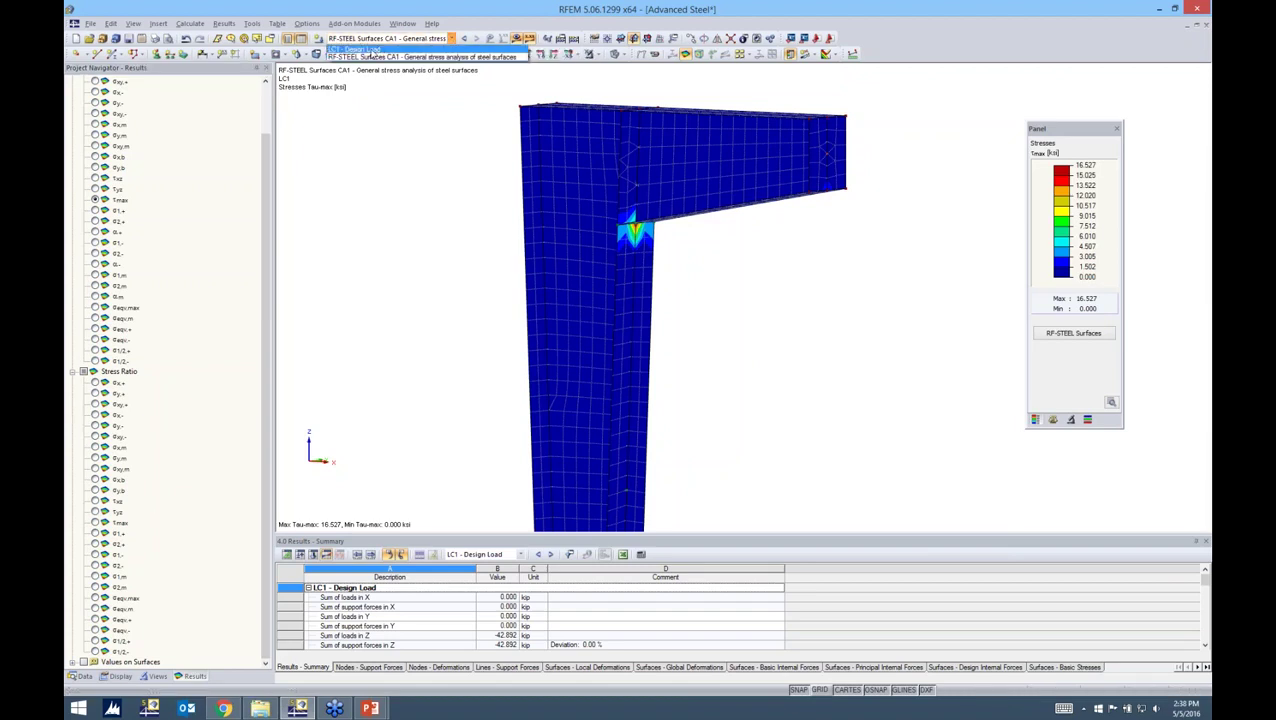
left_click(369, 58)
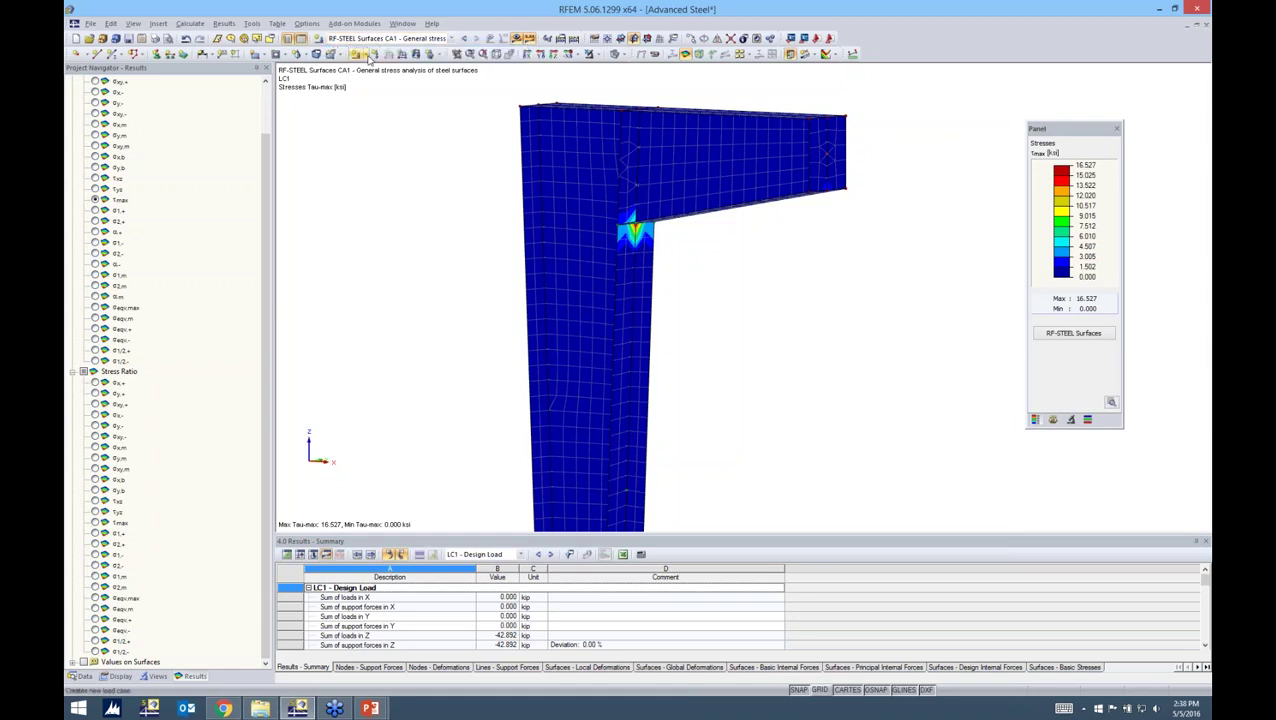
scroll(261, 193, "up", 2)
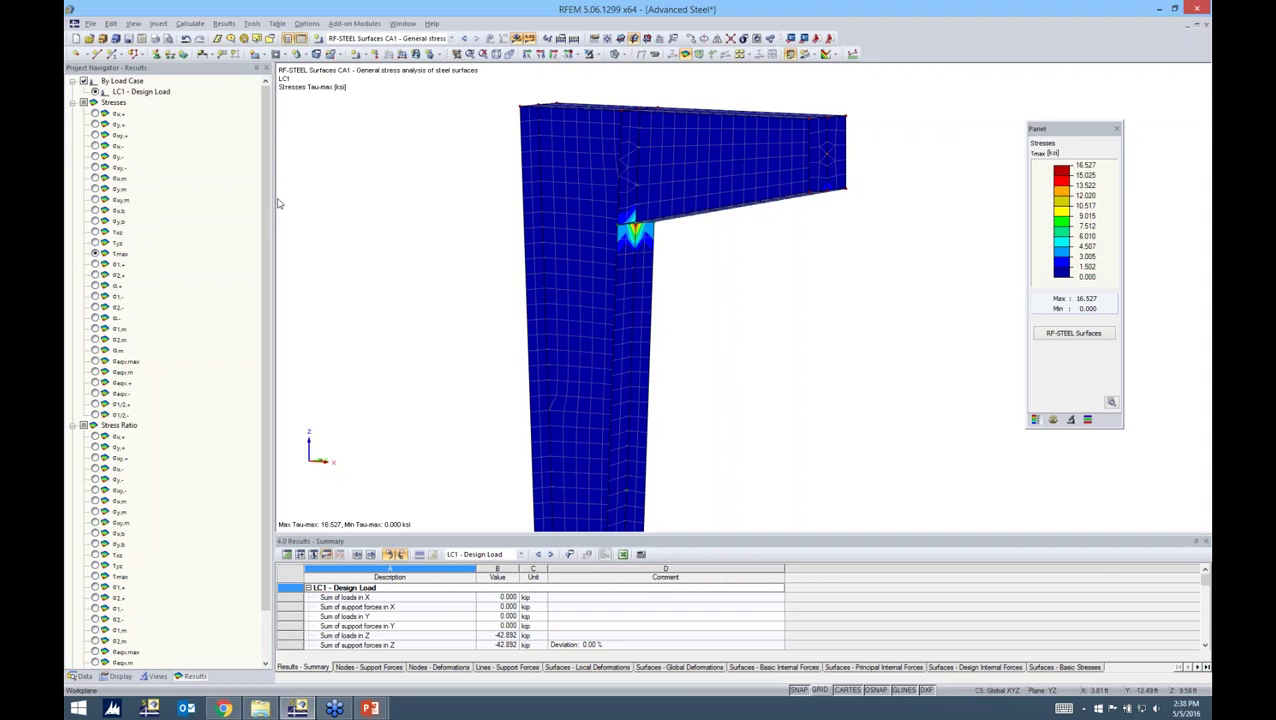
scroll(261, 230, "down", 1)
scroll(249, 268, "down", 1)
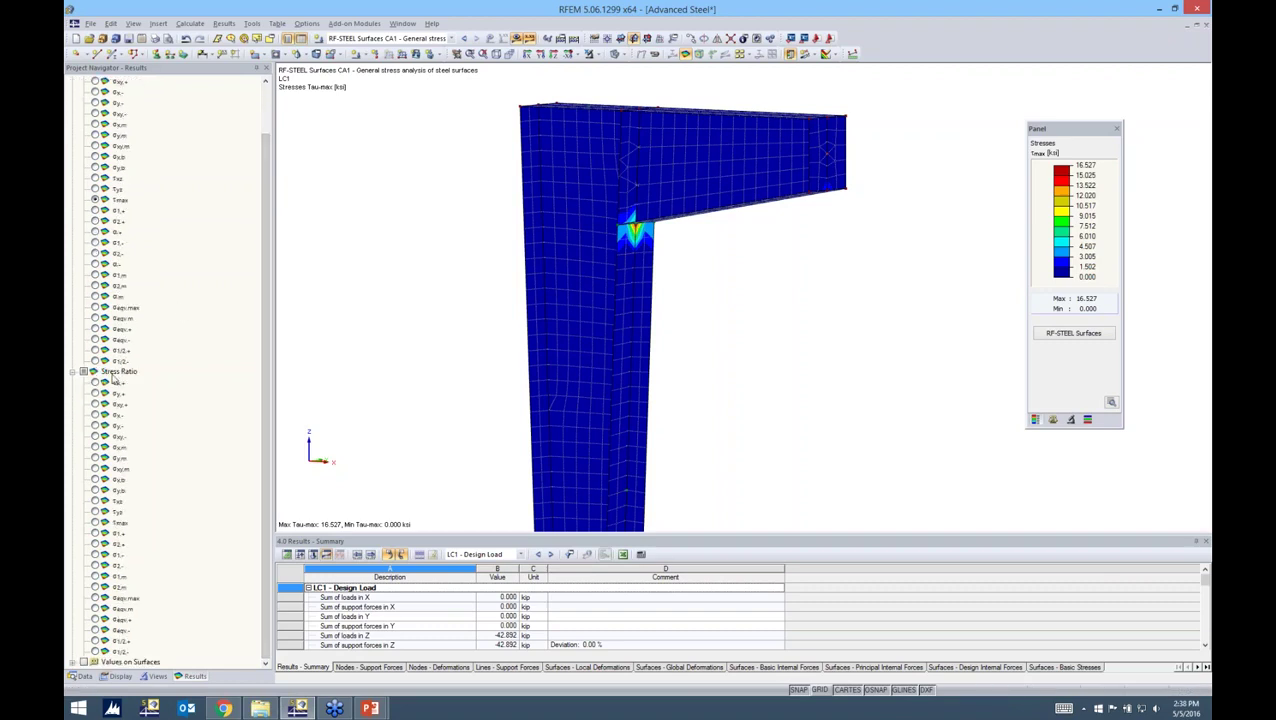
Step: Display the σeqv,max stress ratio on the model and examine the highly stressed corner between column and beam
left_click(96, 598)
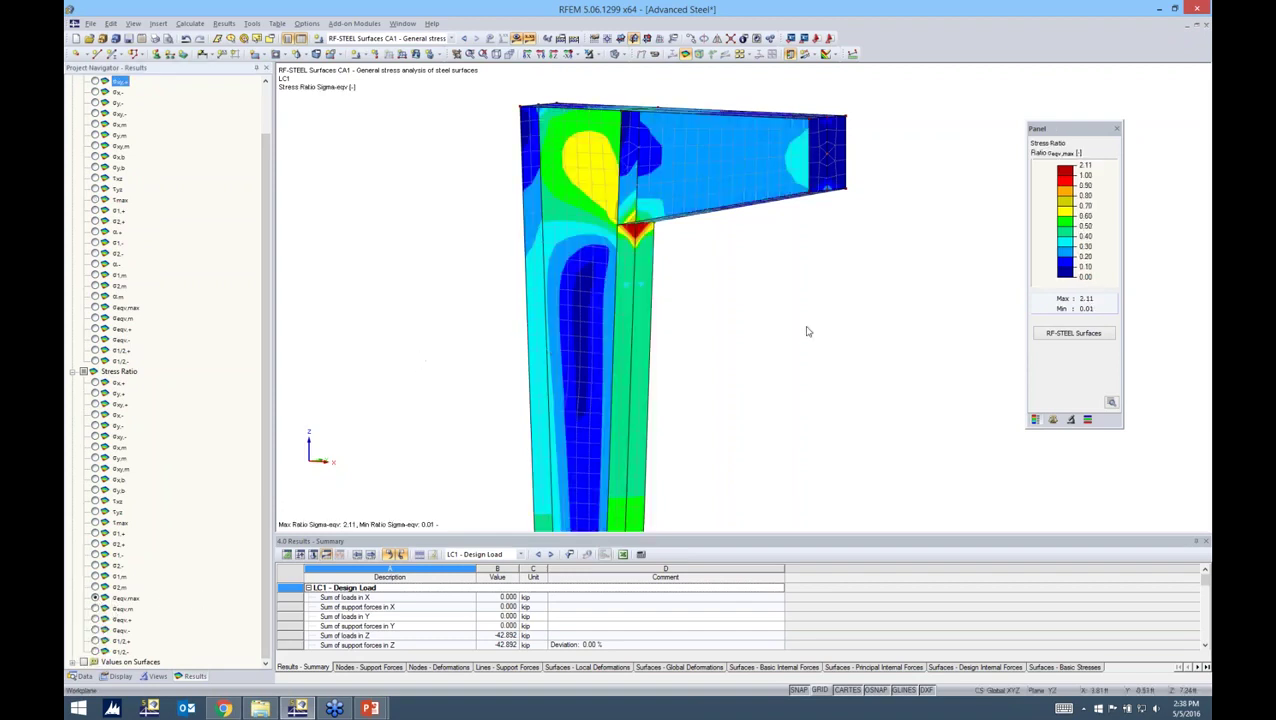
mouse_move(723, 293)
middle_mouse_down("ctrl")
mouse_move(931, 313)
mouse_move(742, 307)
middle_mouse_up("ctrl")
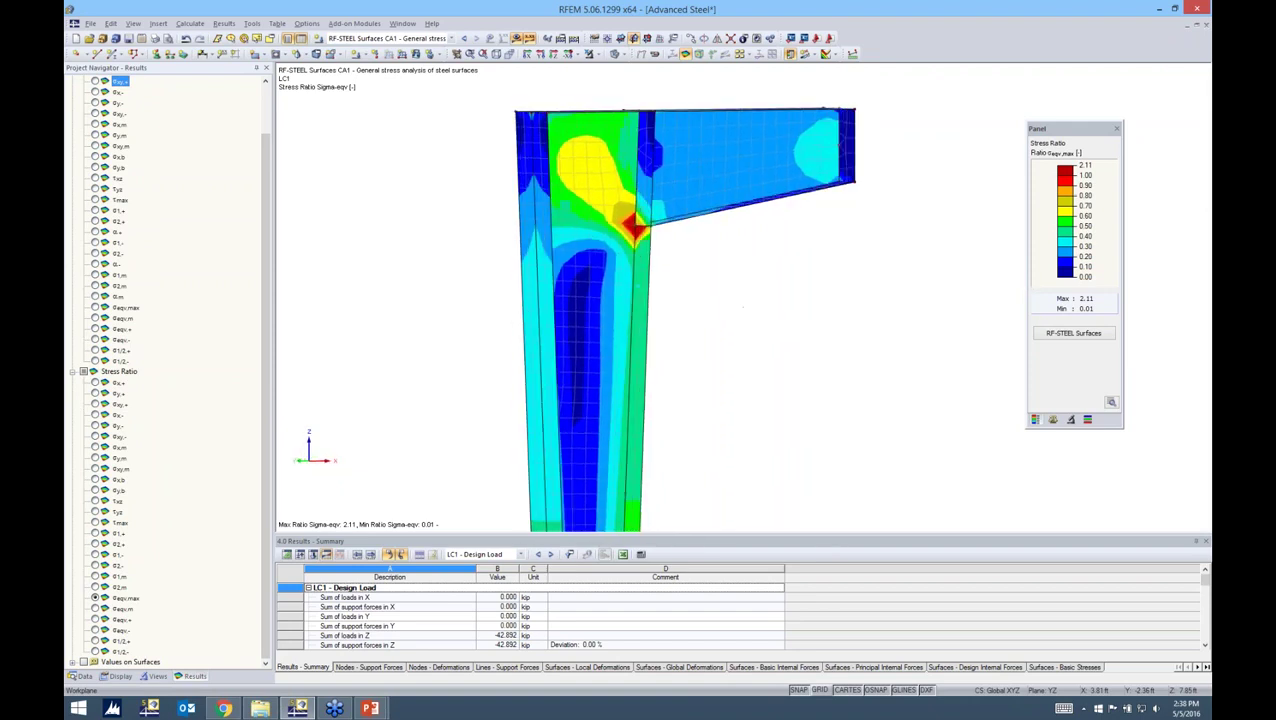
right_click(1048, 281)
left_click(657, 236)
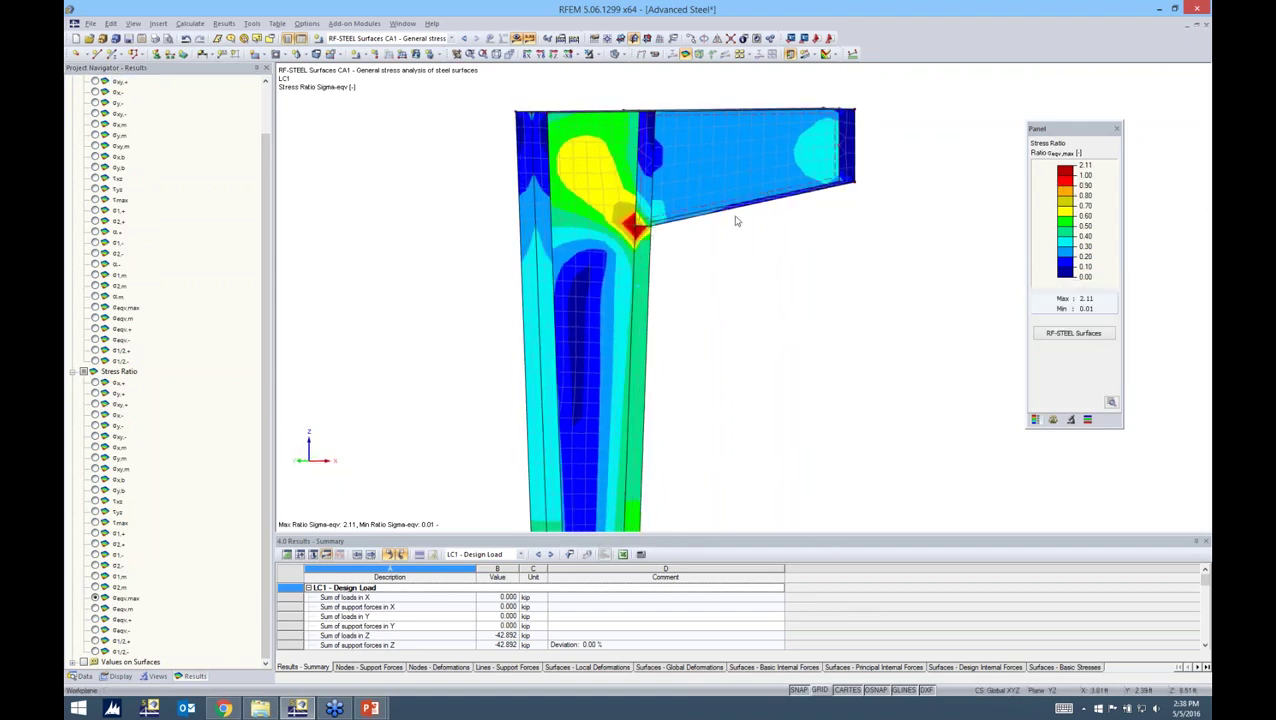
scroll(624, 220, "up", 1)
scroll(624, 220, "up", 2)
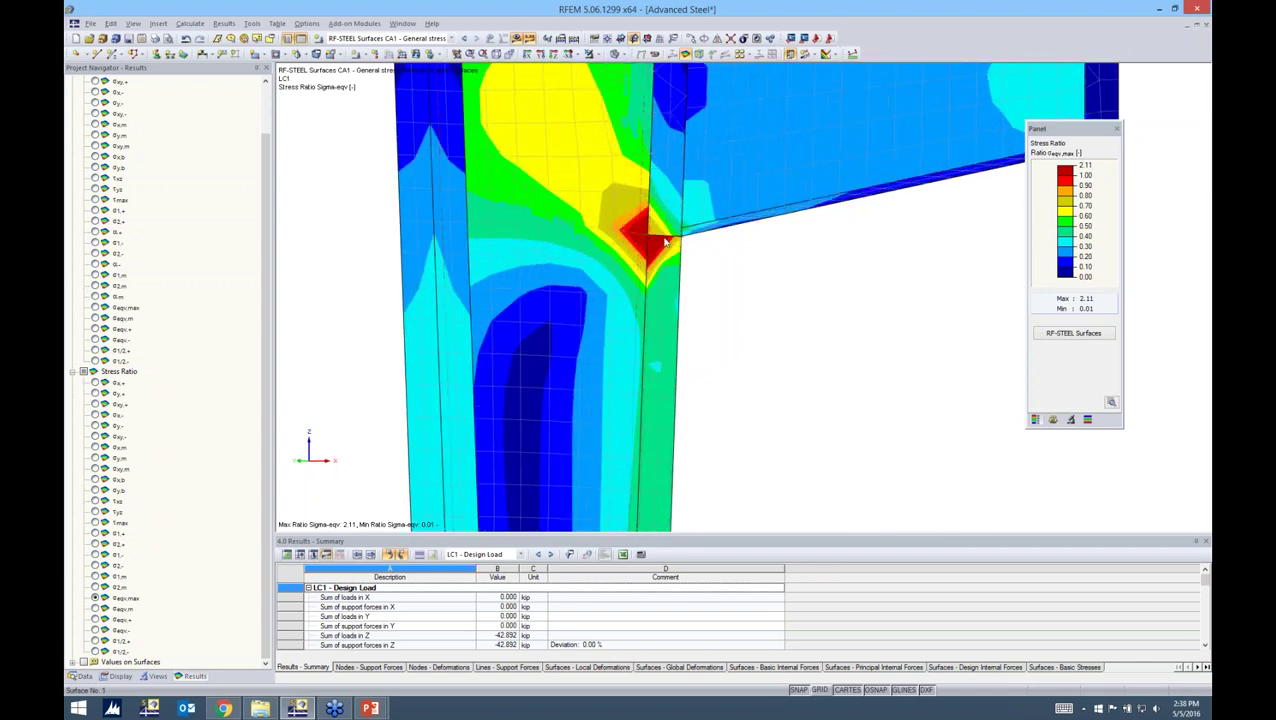
scroll(687, 276, "down", 3)
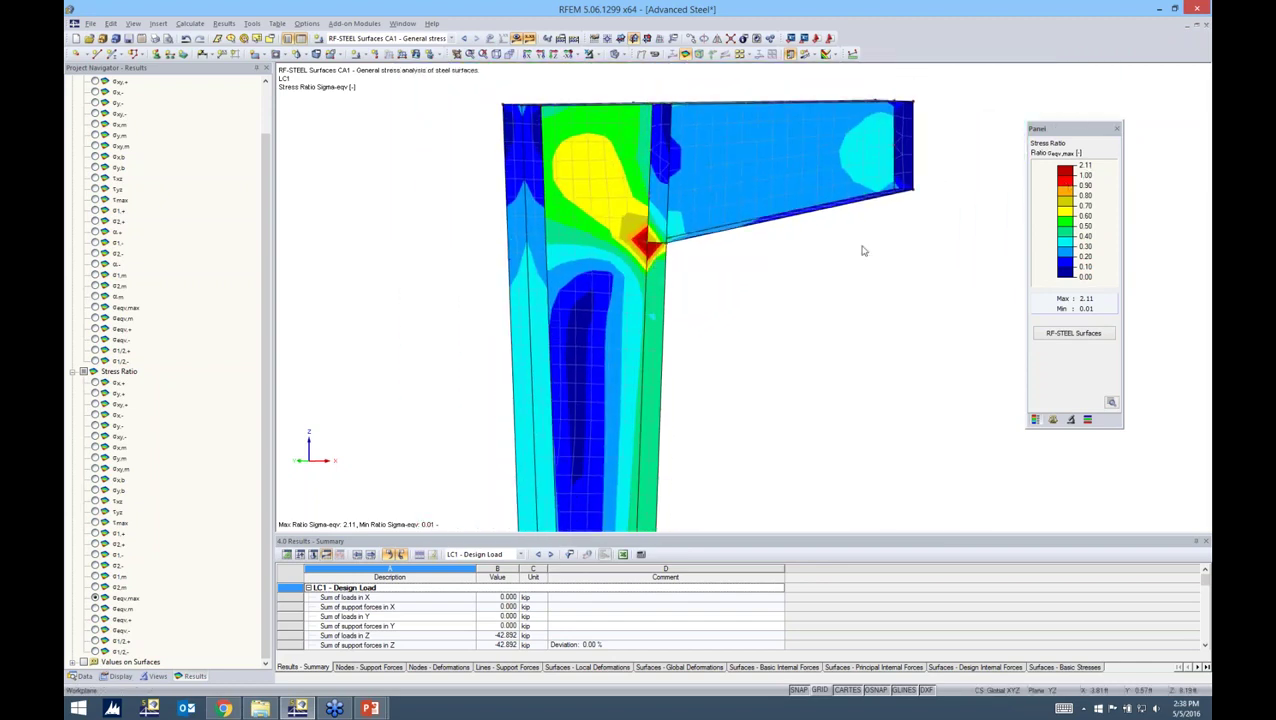
middle_click_drag(762, 291, 456, 277, "ctrl")
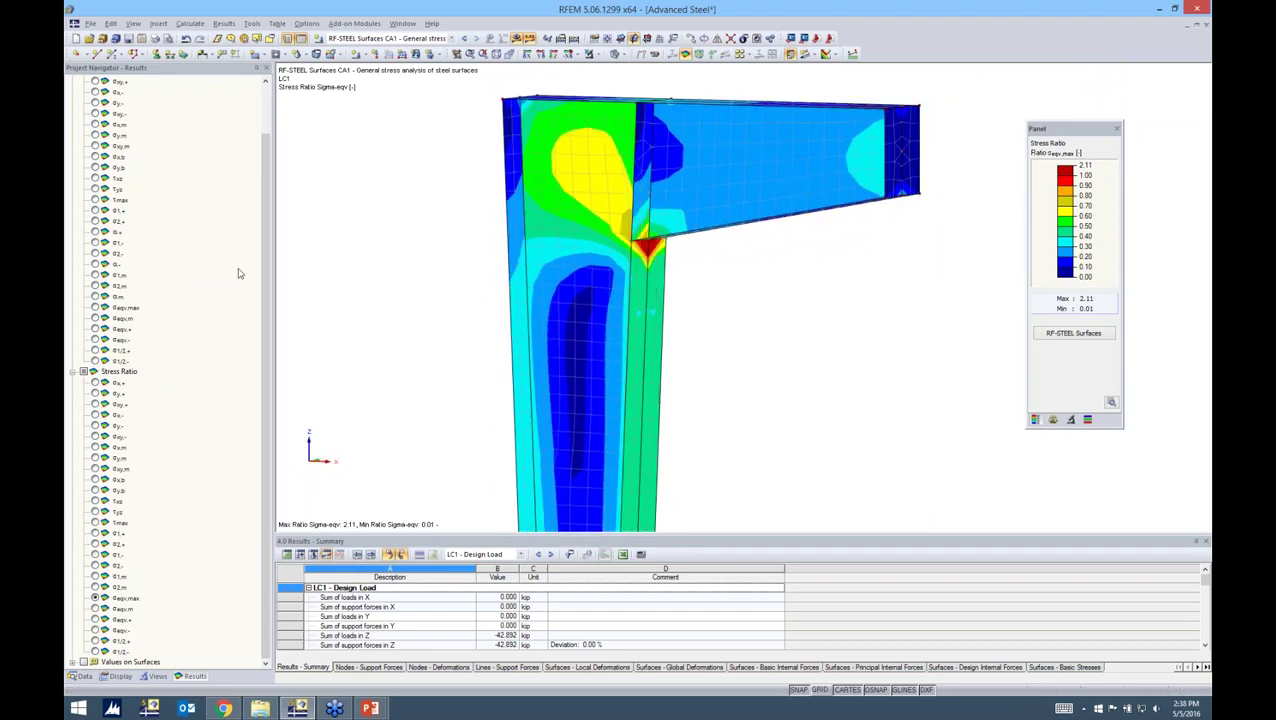
Step: Check the FE mesh point setting in the stresses by load case table, and return to the graphical σeqv,max stress ratio
left_click(1073, 333)
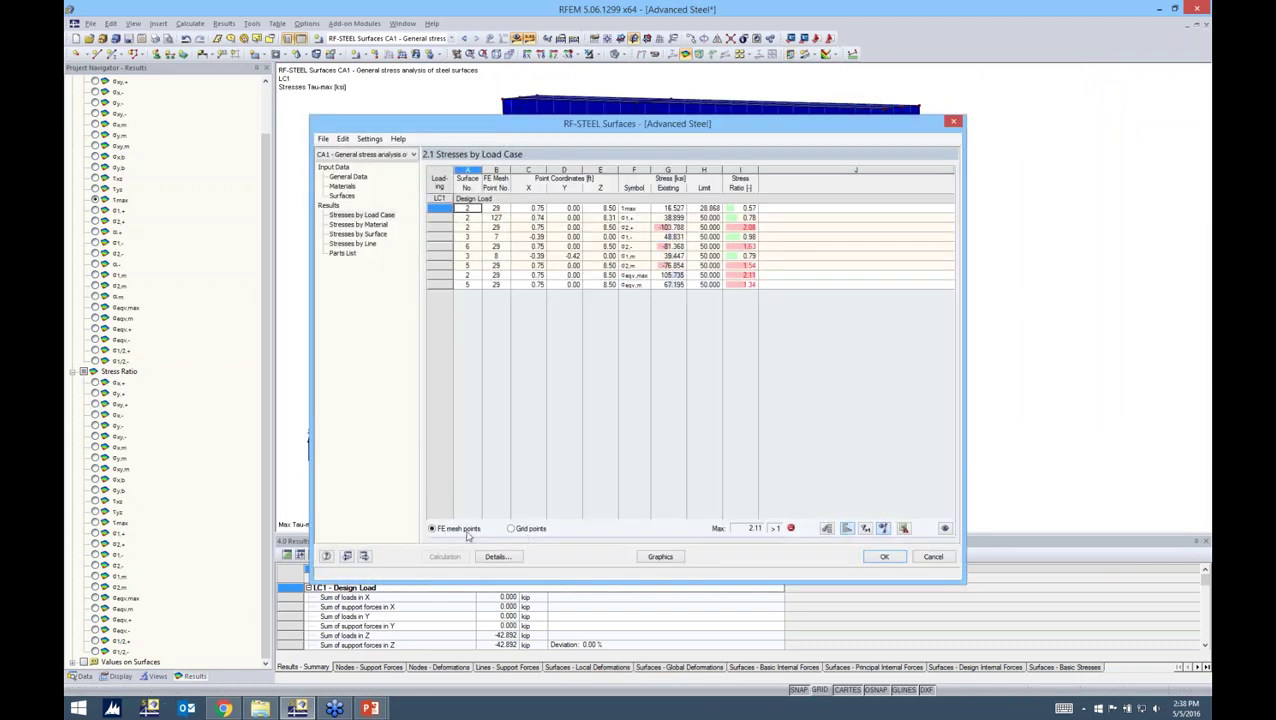
left_click(649, 561)
middle_click_drag(430, 362, 413, 297)
left_click(95, 597)
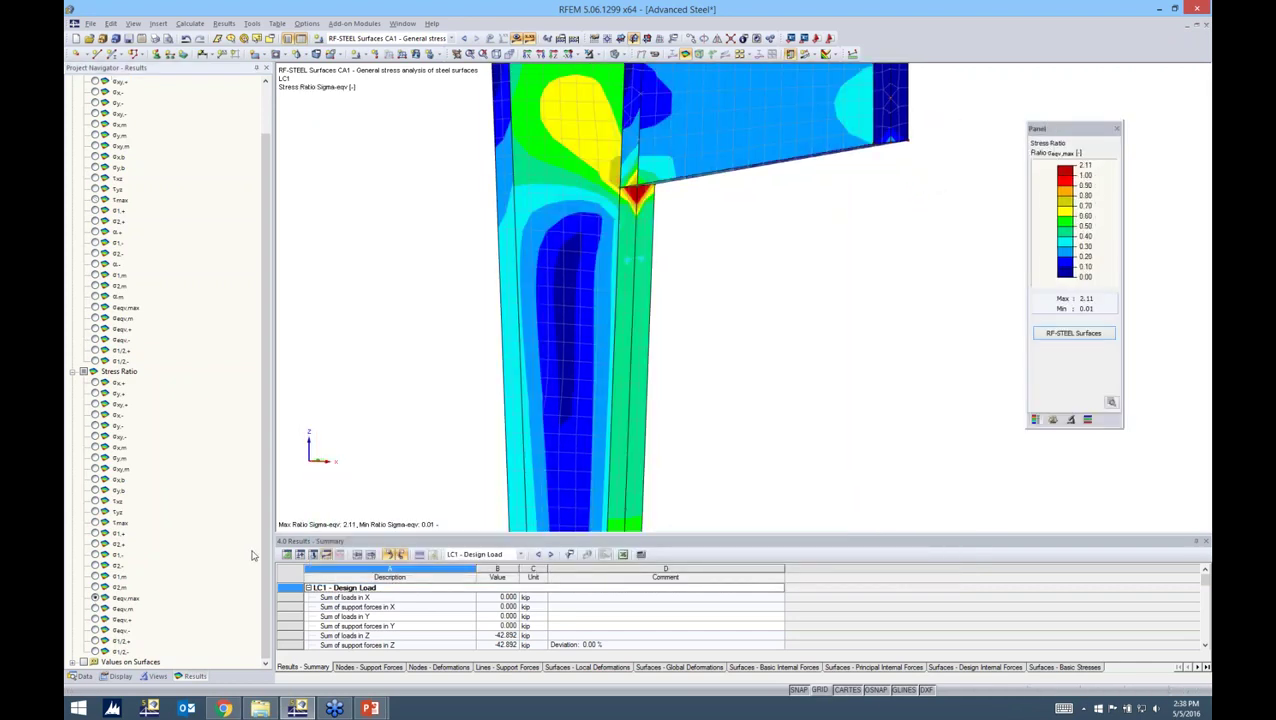
Step: Turn on values on surfaces for the σeqv,max ratio at FE mesh points, without restricting them to extreme values
left_click(73, 662)
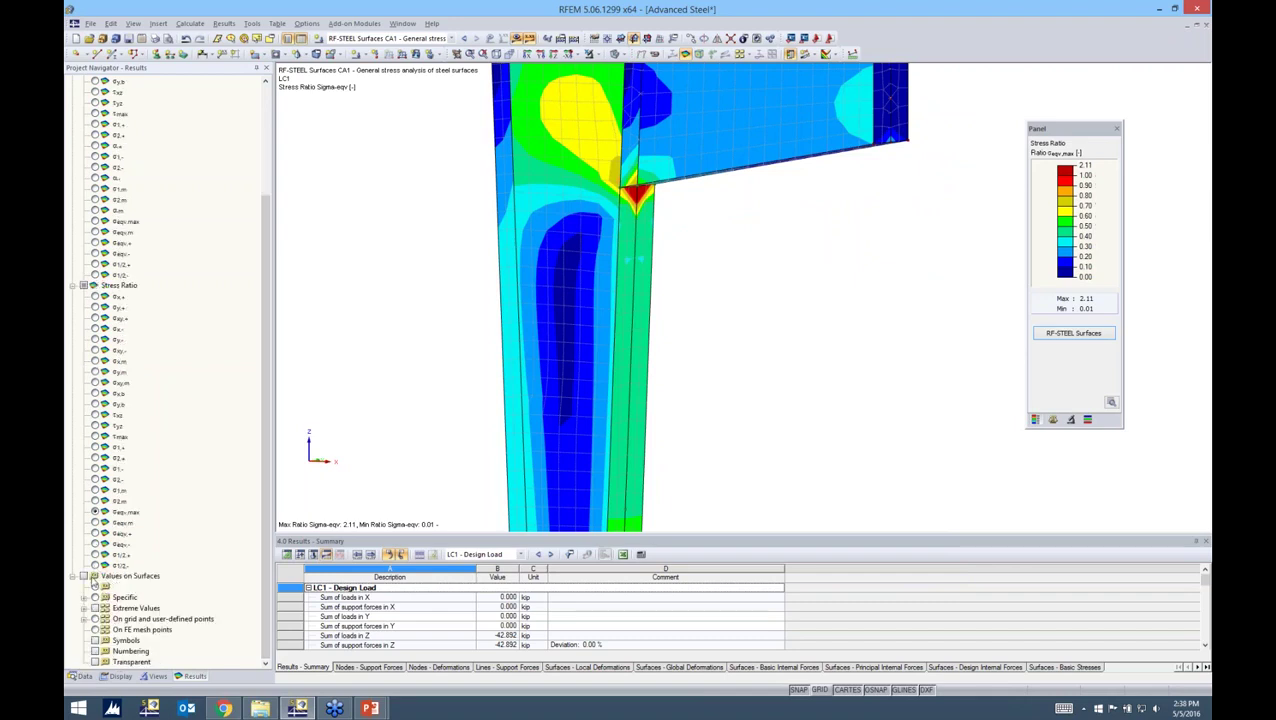
left_click(83, 577)
left_click(95, 587)
left_click(85, 608)
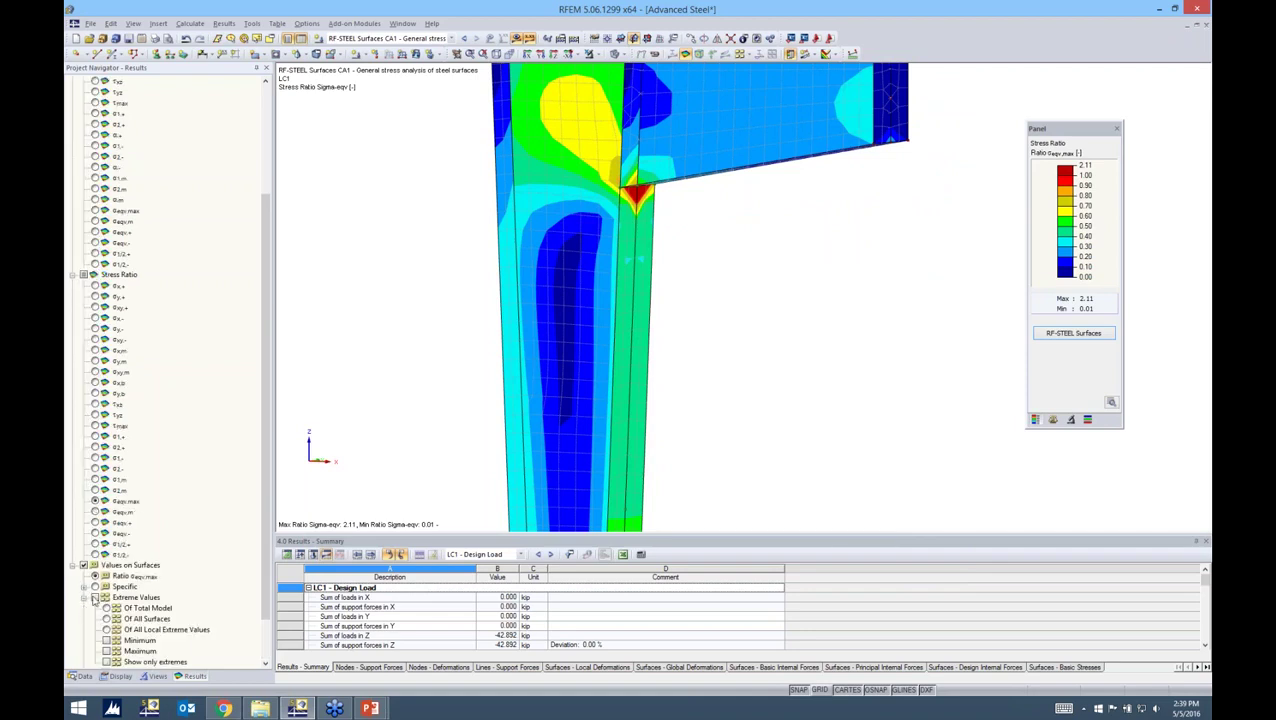
scroll(100, 586, "down", 2)
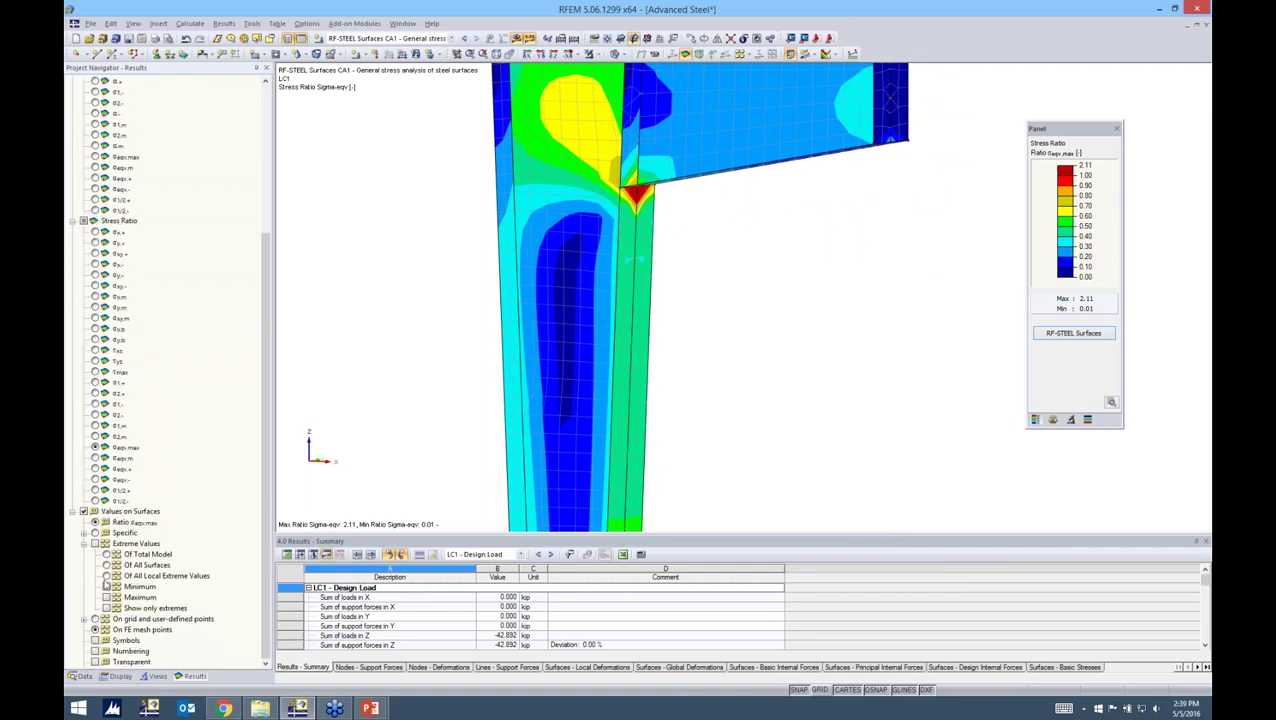
middle_click_drag(599, 425, 575, 425, "ctrl")
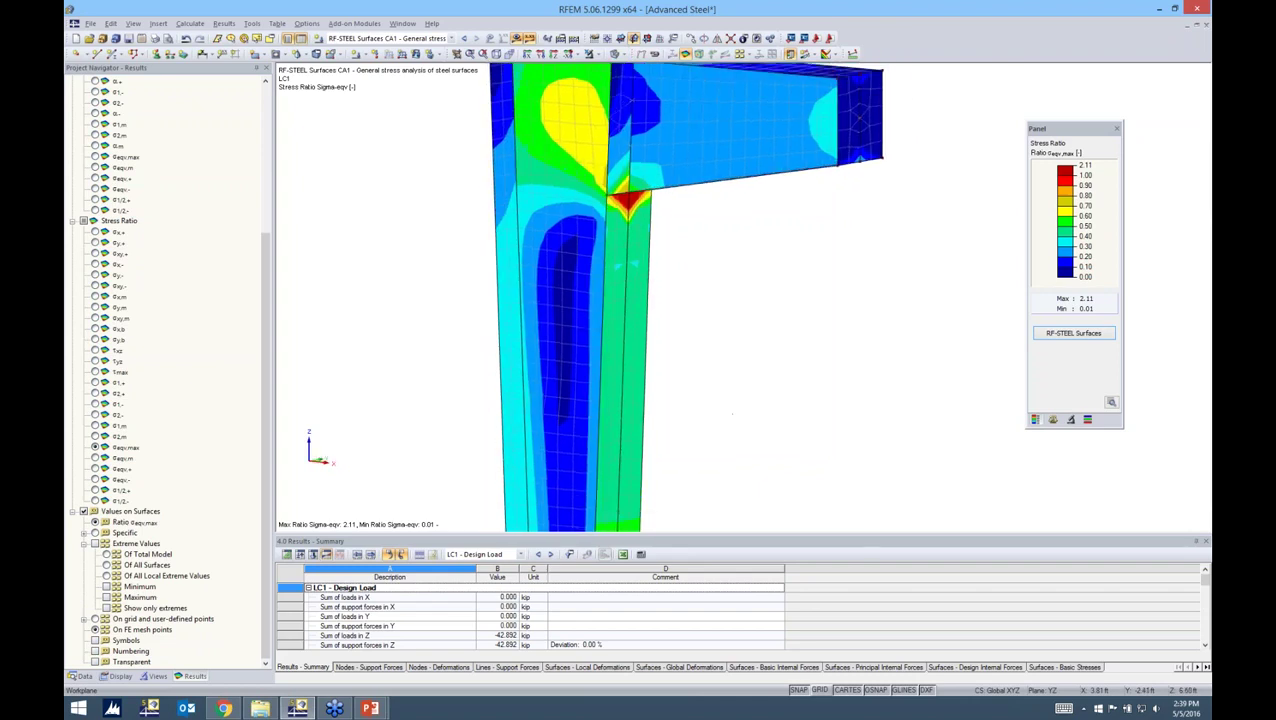
left_click(98, 629)
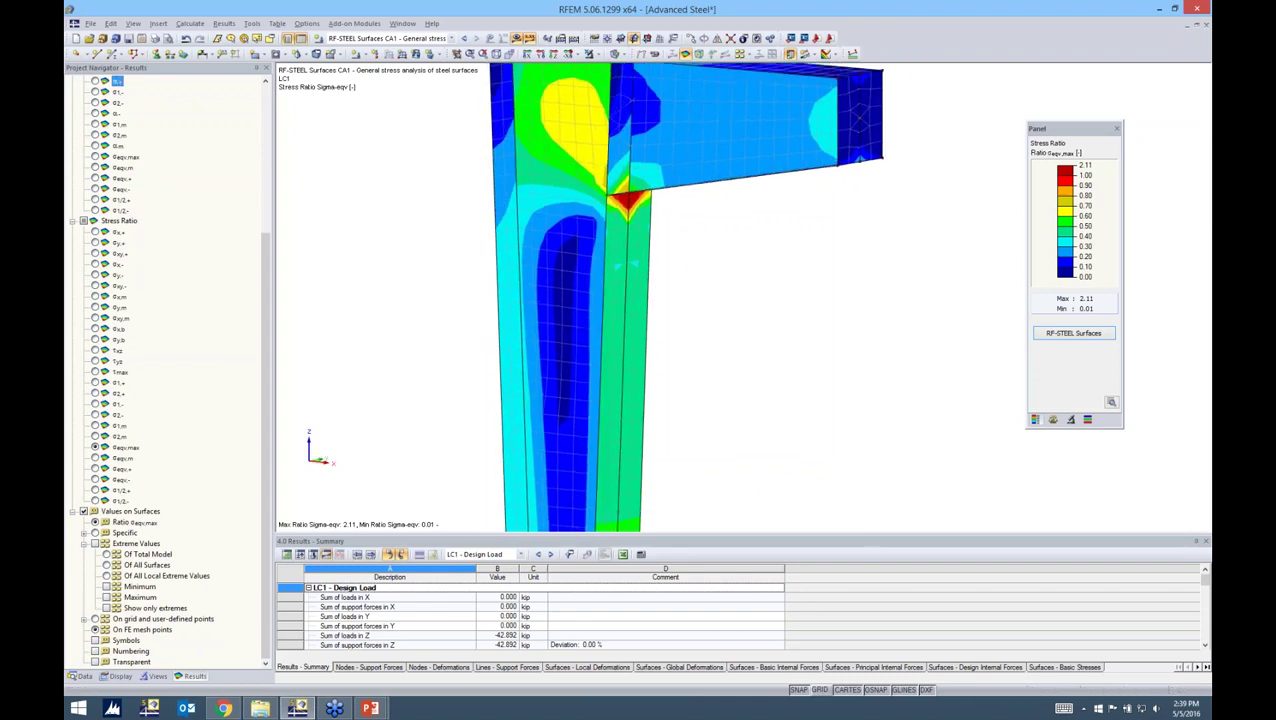
middle_click_drag(476, 427, 467, 428, "ctrl")
left_click(95, 543)
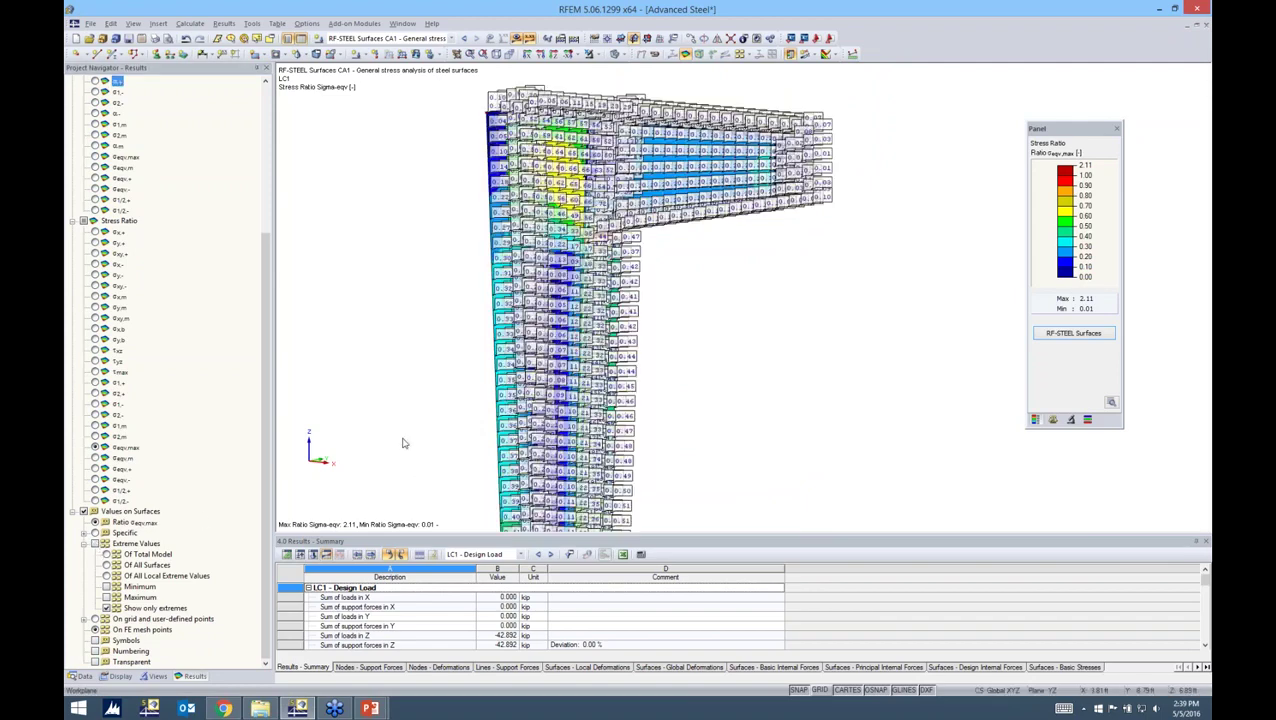
Step: Examine the stress ratio values at the FE mesh points on the column web, flanges and beam connection
scroll(550, 288, "up", 5)
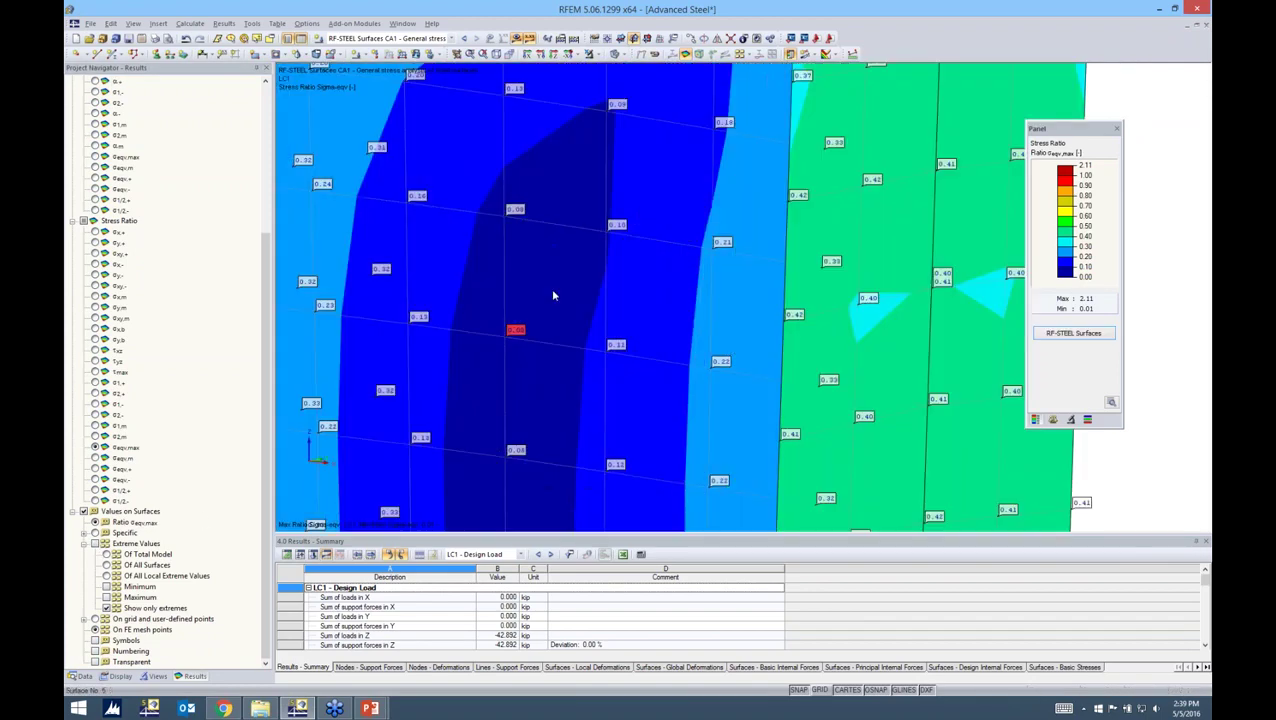
scroll(565, 351, "up", 1)
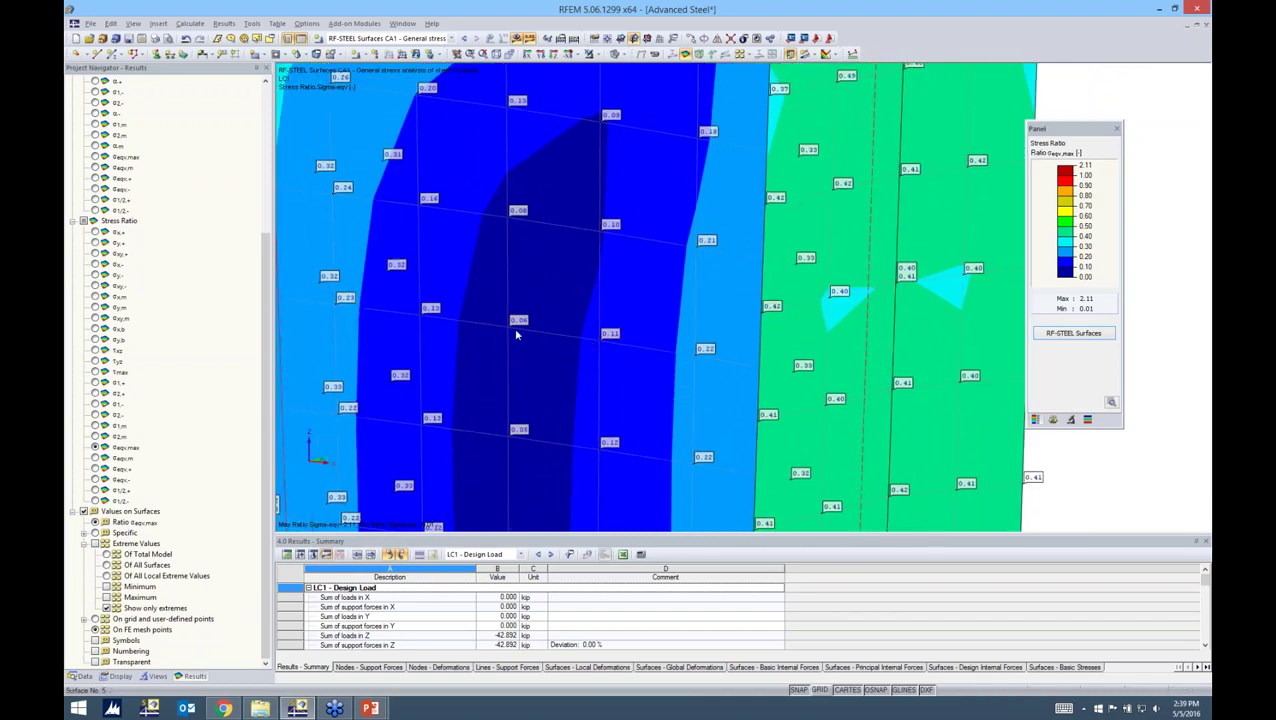
scroll(558, 256, "down", 1)
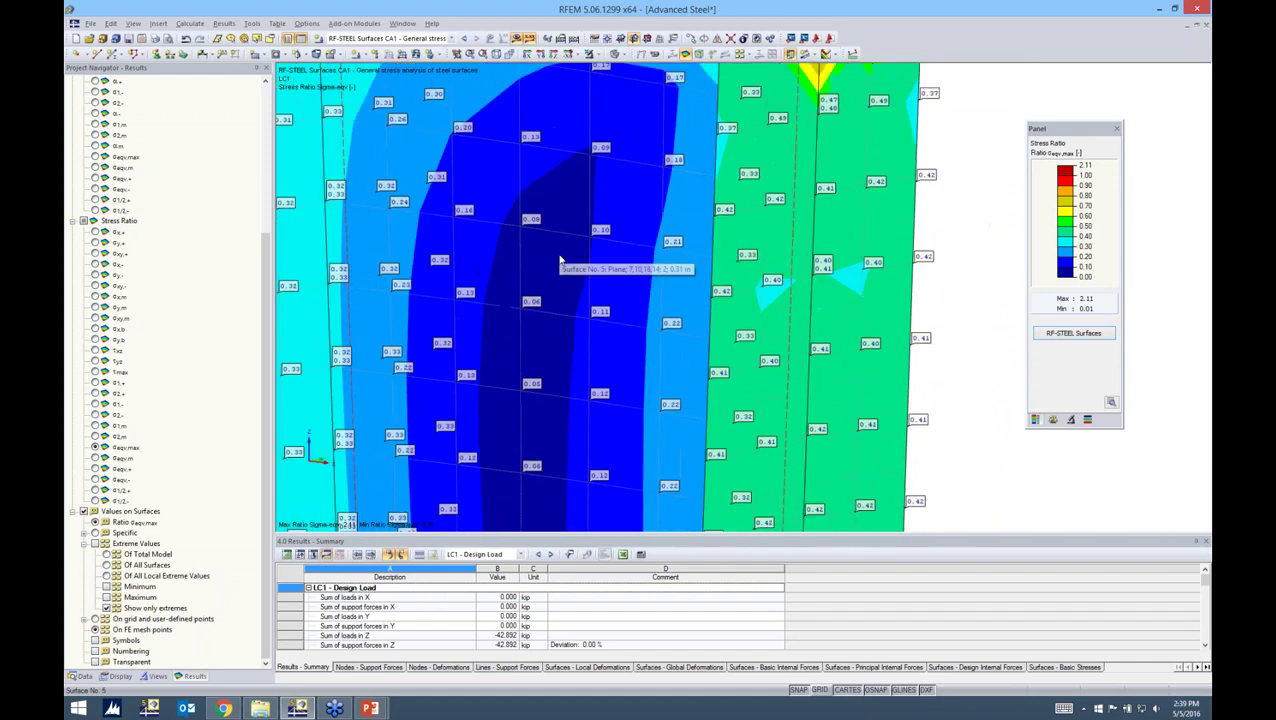
scroll(560, 260, "down", 4)
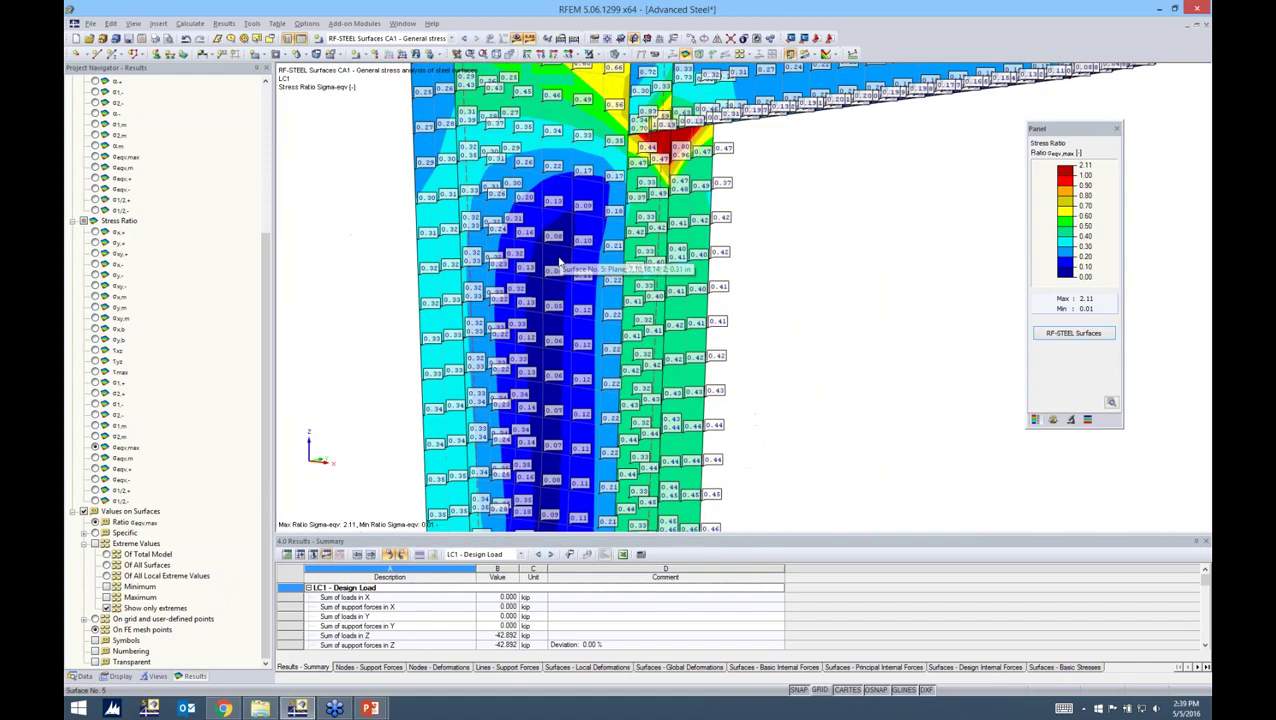
scroll(777, 233, "up", 1)
middle_click_drag(777, 233, 829, 274, "ctrl")
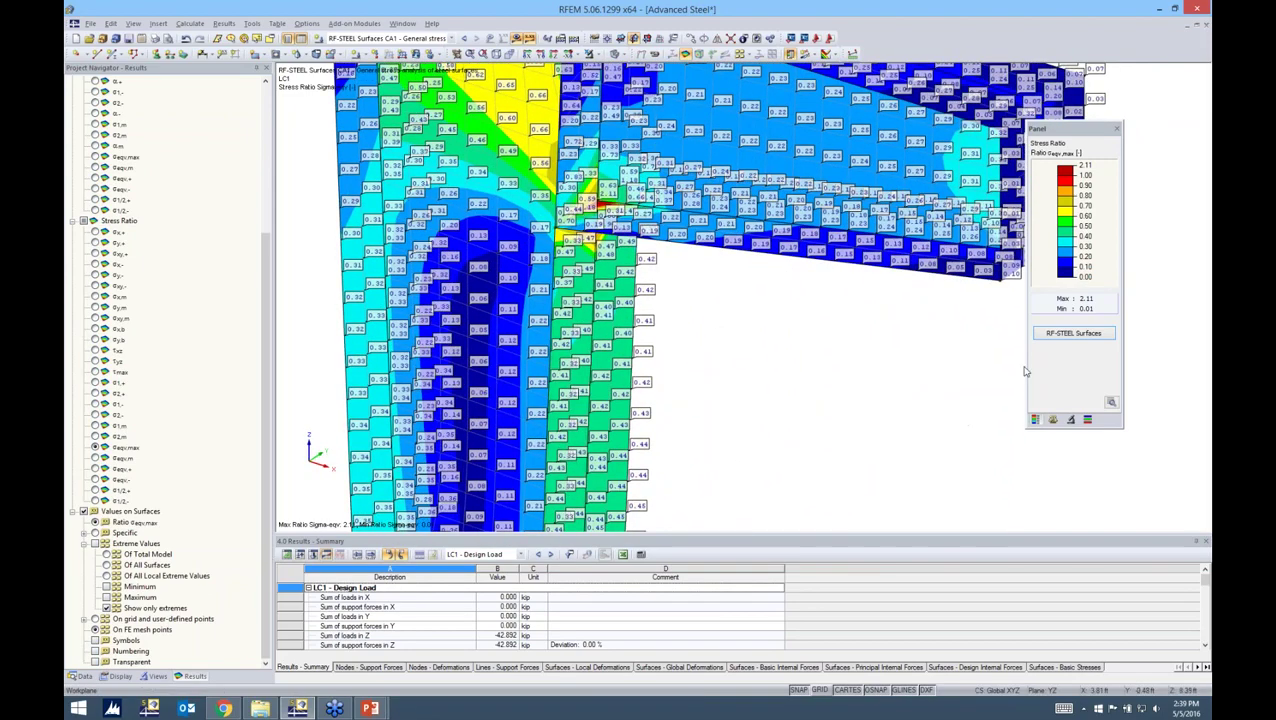
Step: Switch the RF-STEEL Surfaces results to grid points, recalculate the module and show the results graphically
left_click(1067, 338)
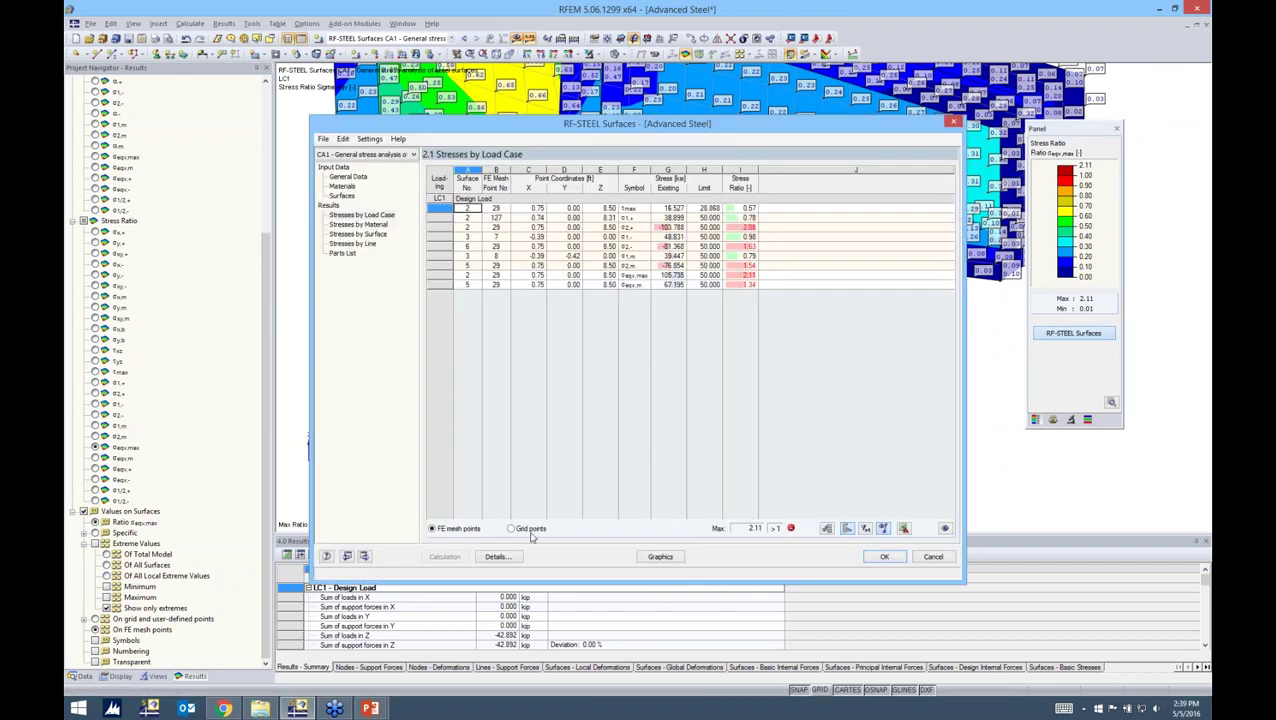
left_click(511, 529)
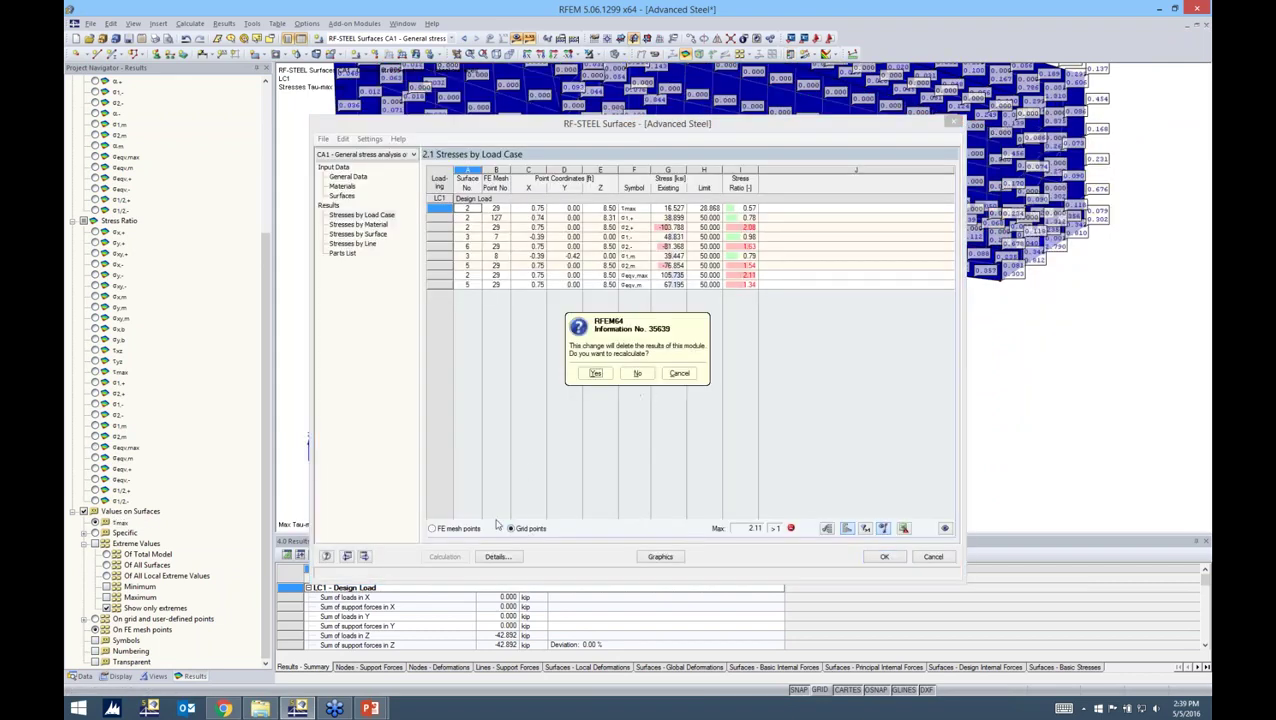
left_click(595, 373)
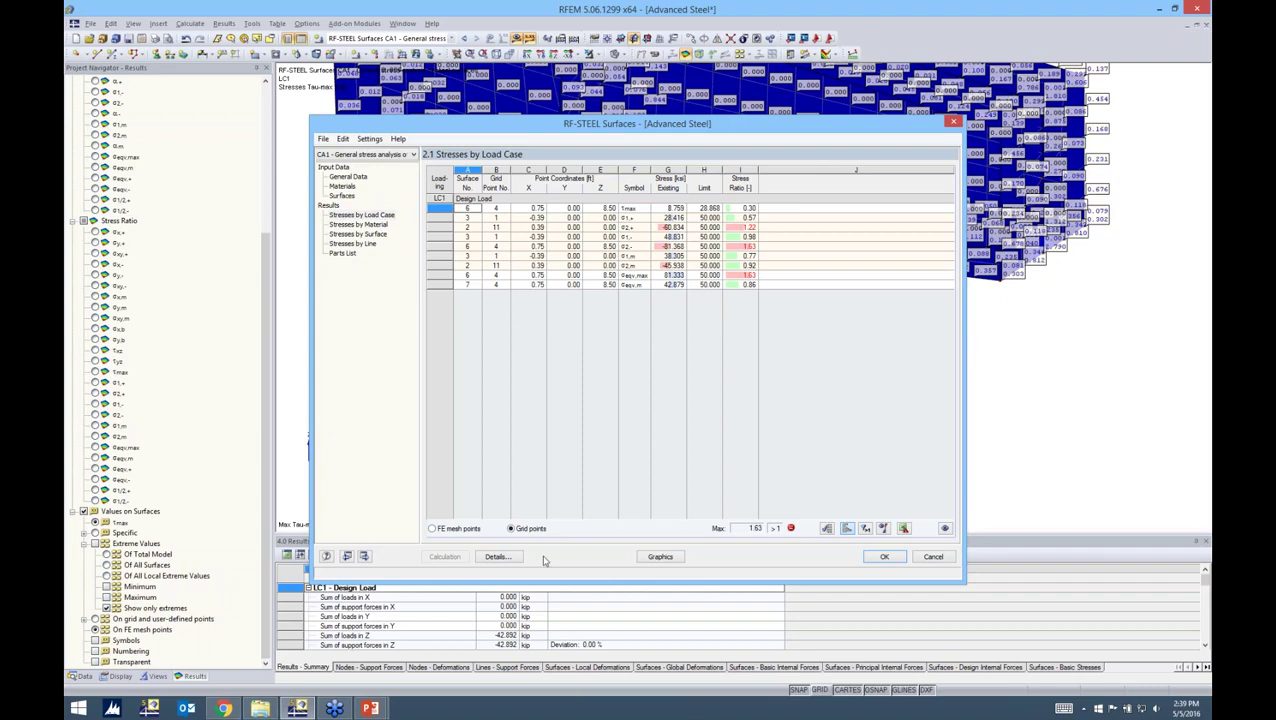
left_click(660, 556)
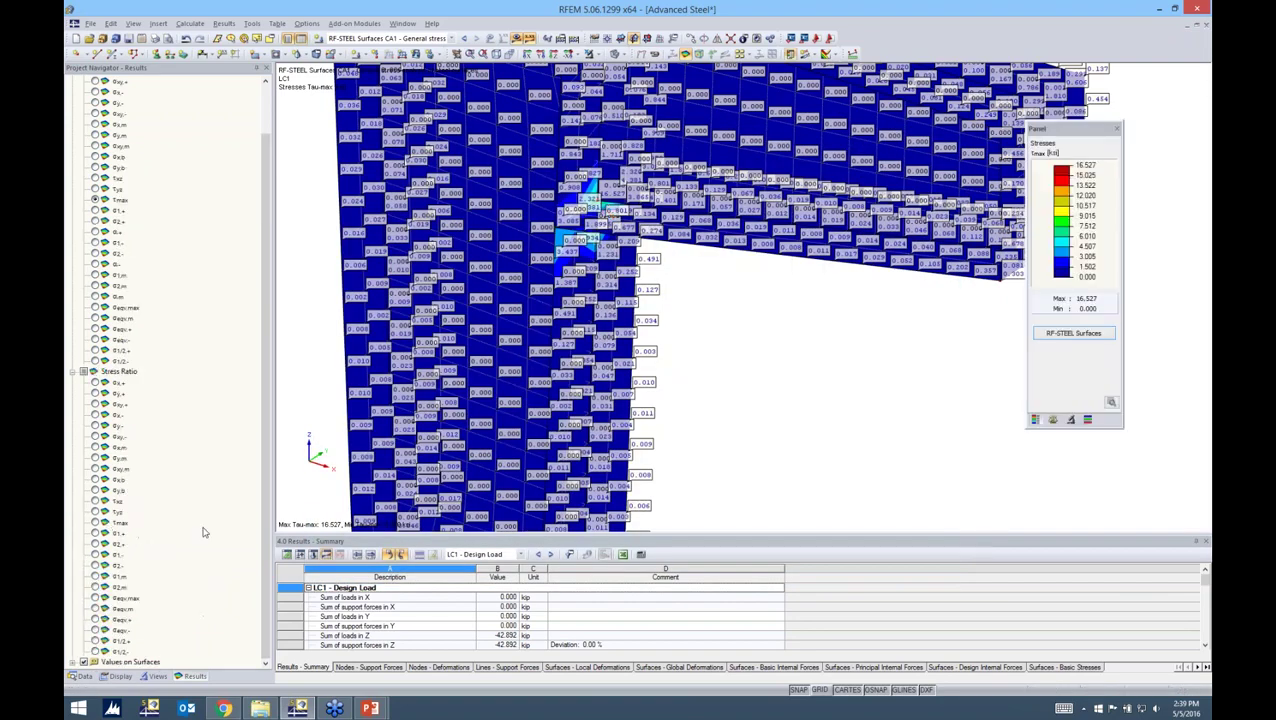
Step: Hide the values on surfaces and display the σeqv,max stress ratio on the model
left_click(85, 662)
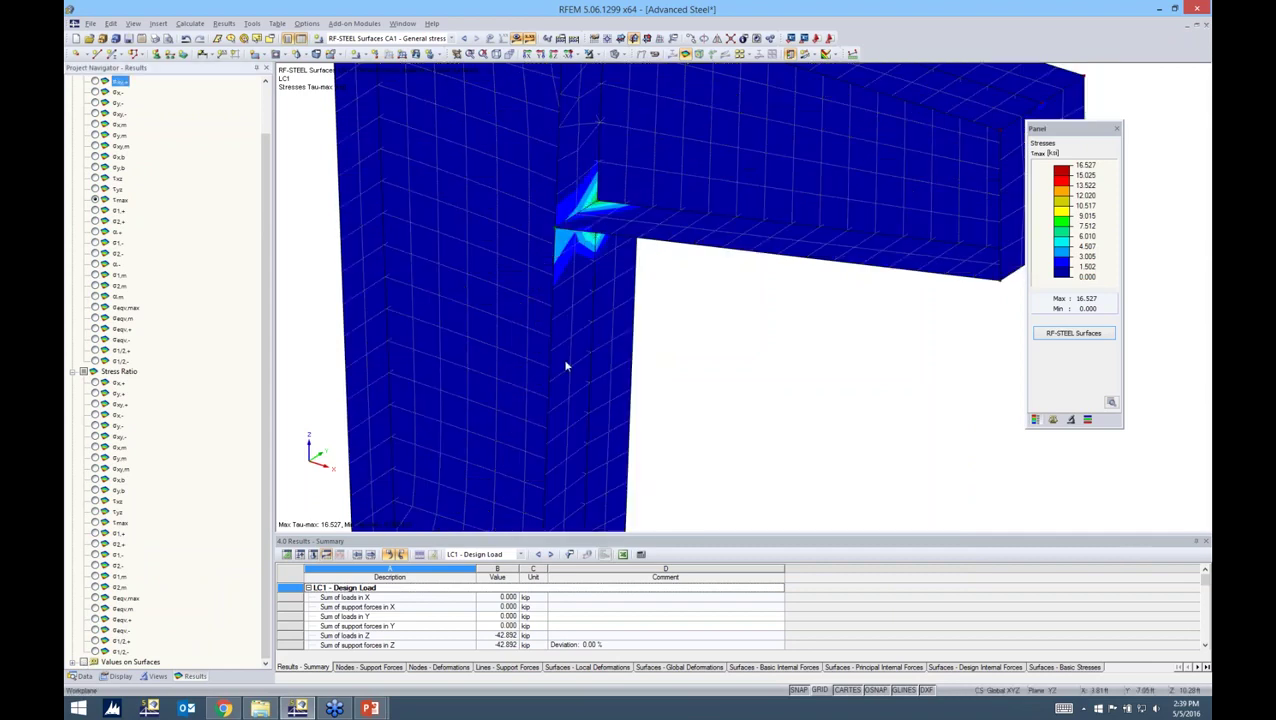
middle_click_drag(688, 308, 690, 285, "ctrl")
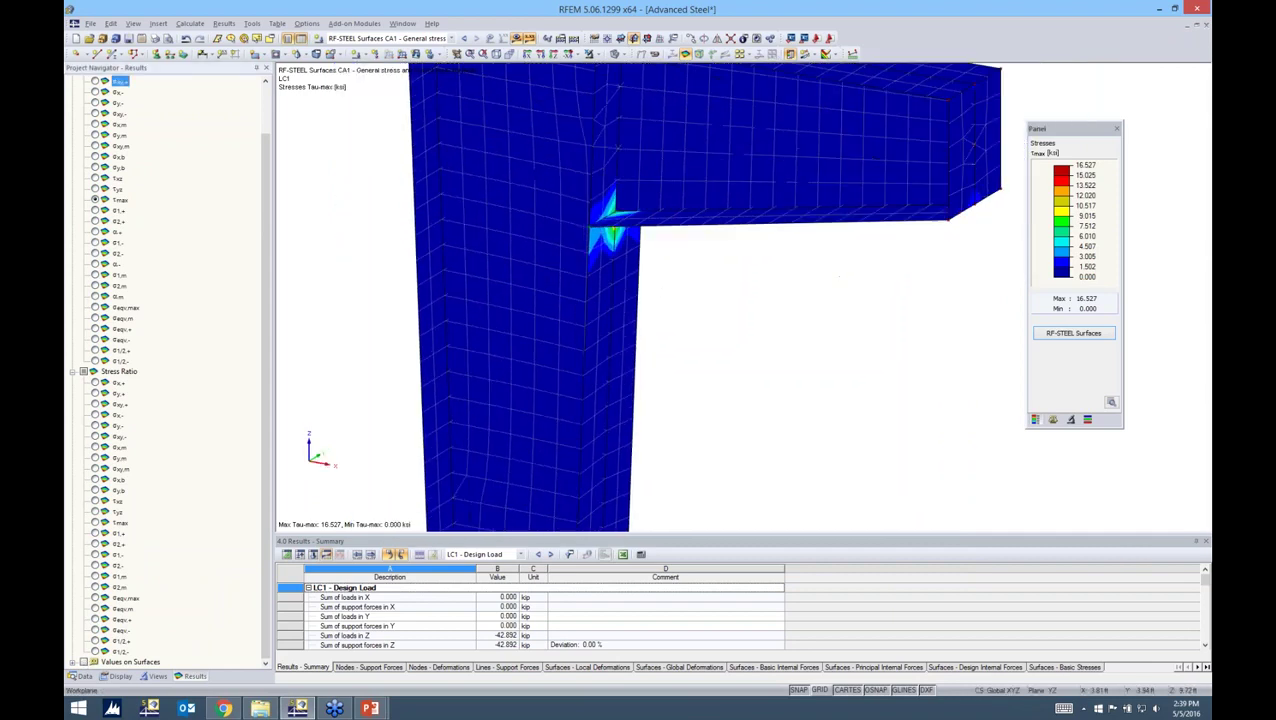
left_click(94, 598)
Step: Review the result grid settings of surface 5, compare the Polar and Cartesian grid types, and accept the Cartesian grid
double_click(512, 344)
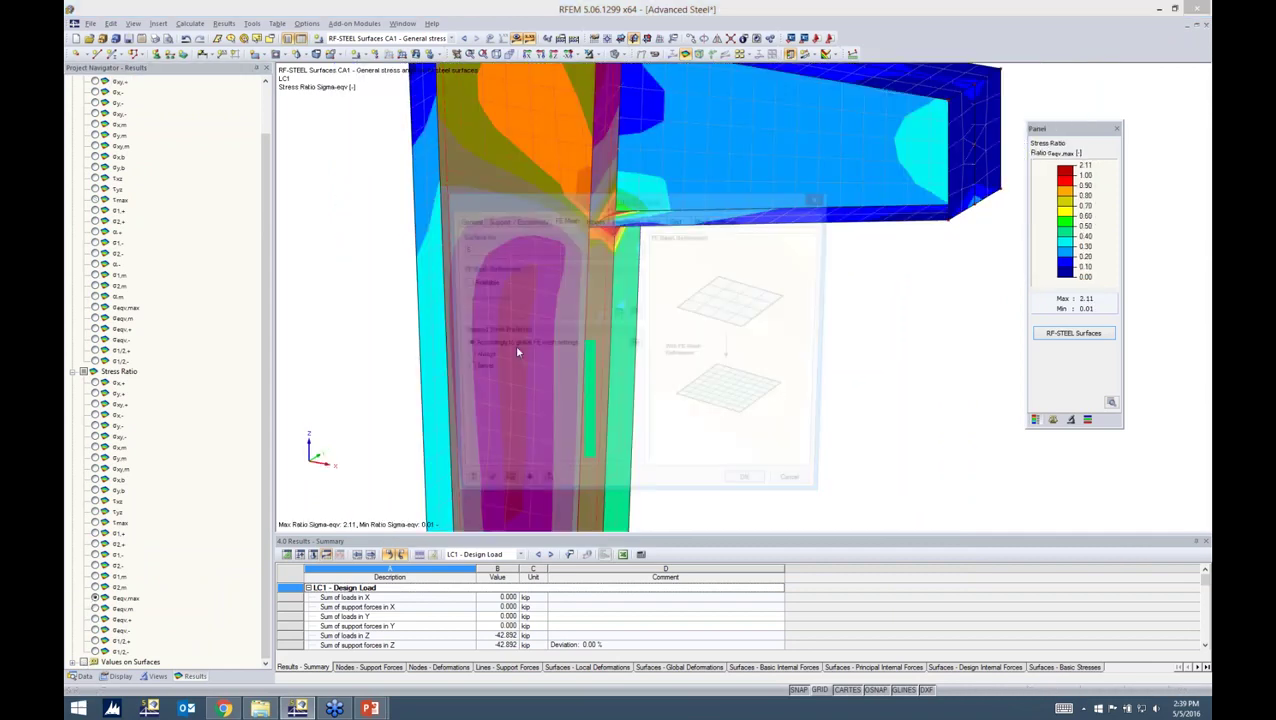
left_click(679, 220)
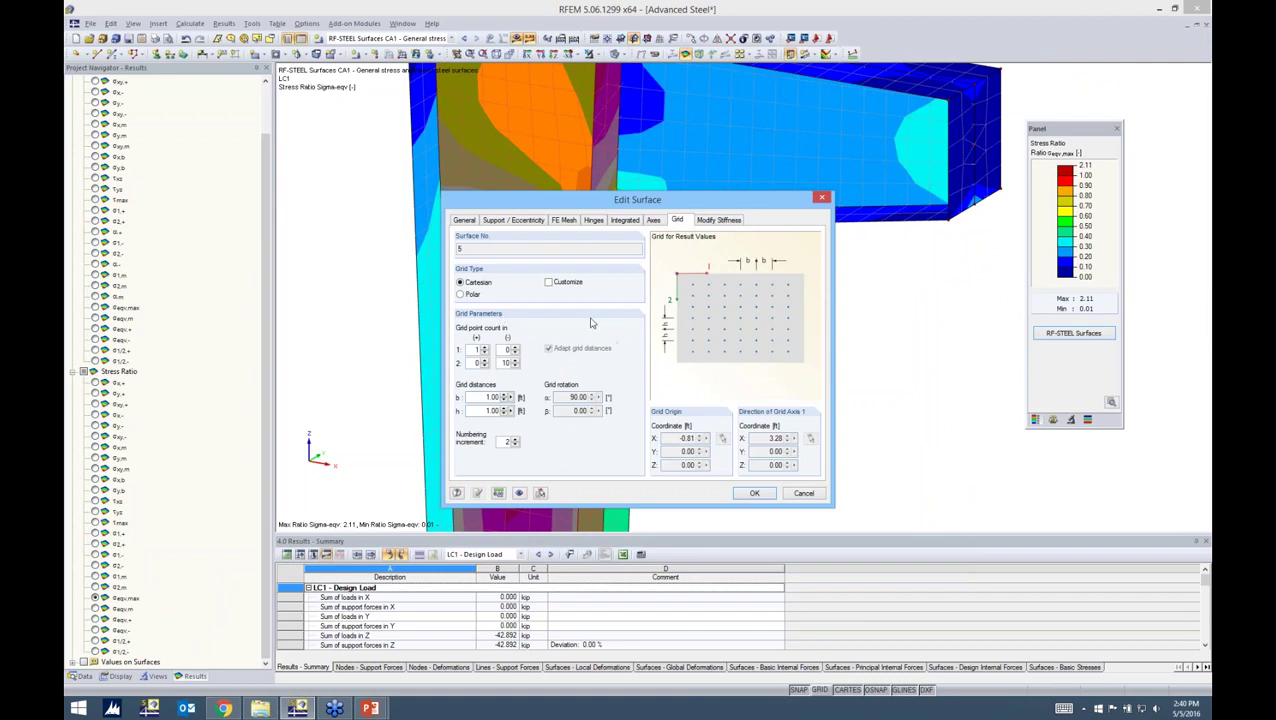
left_click_drag(476, 410, 535, 410)
left_click(461, 294)
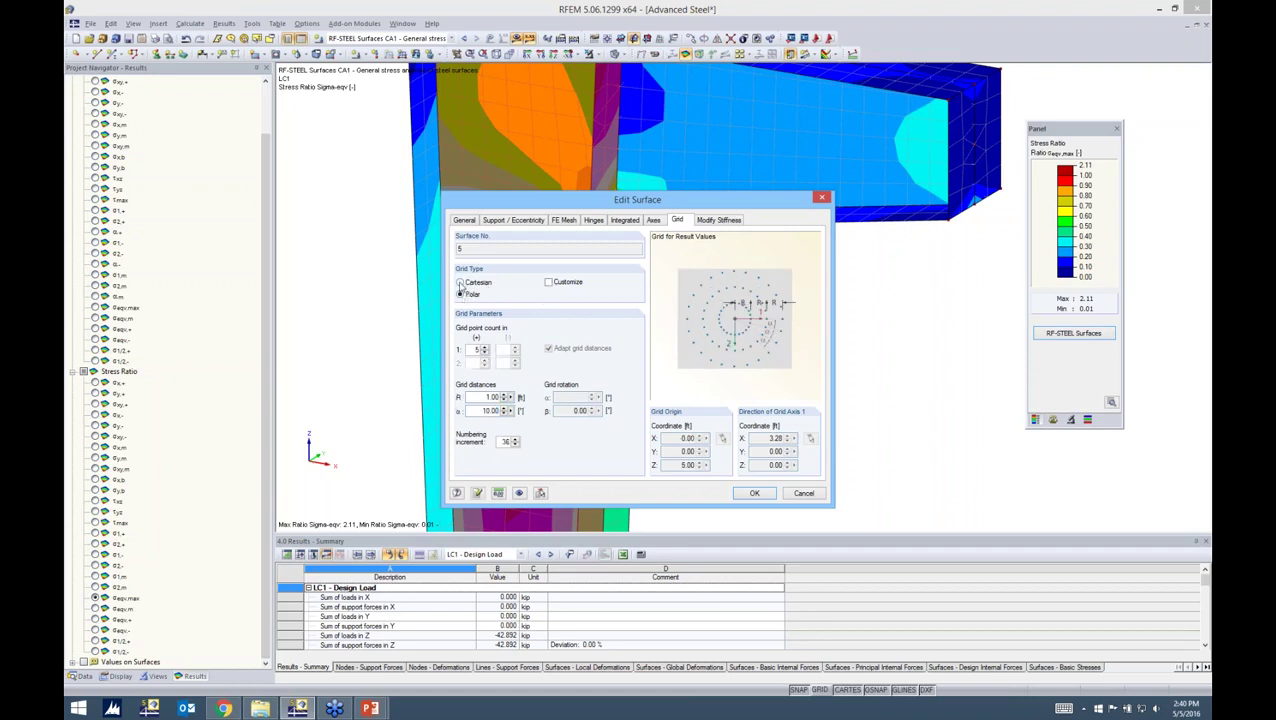
left_click(460, 283)
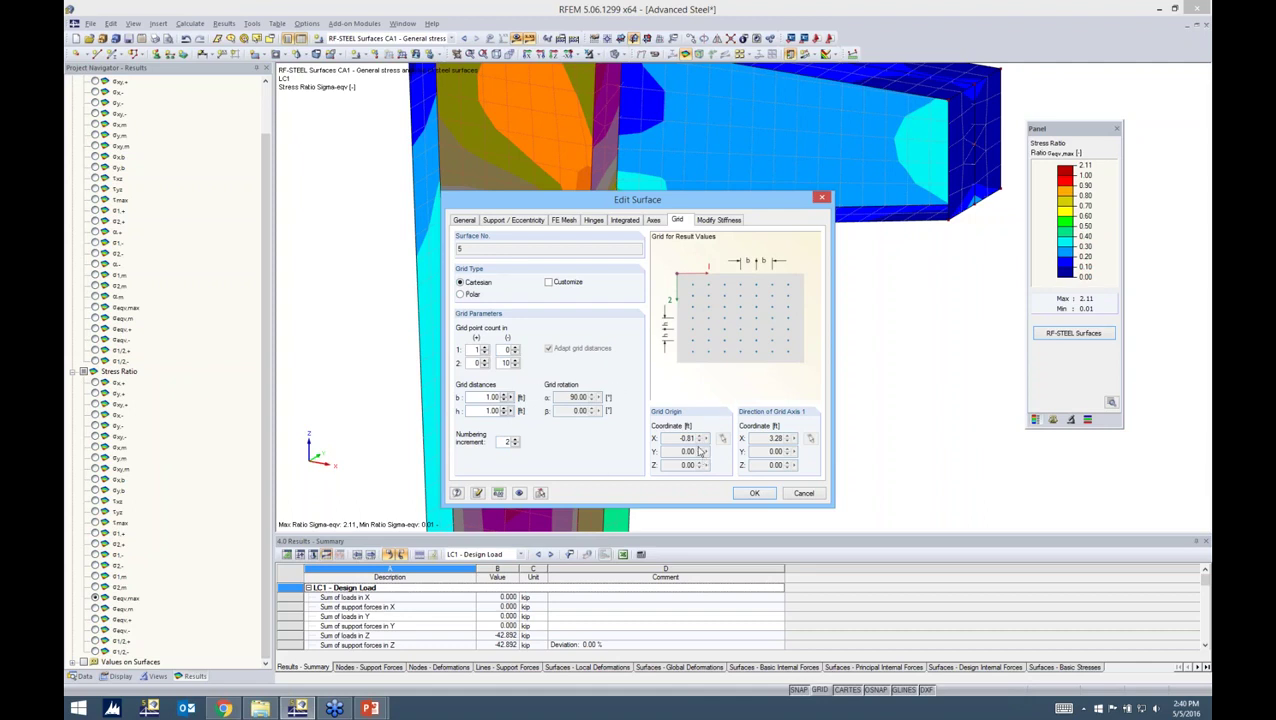
left_click(752, 494)
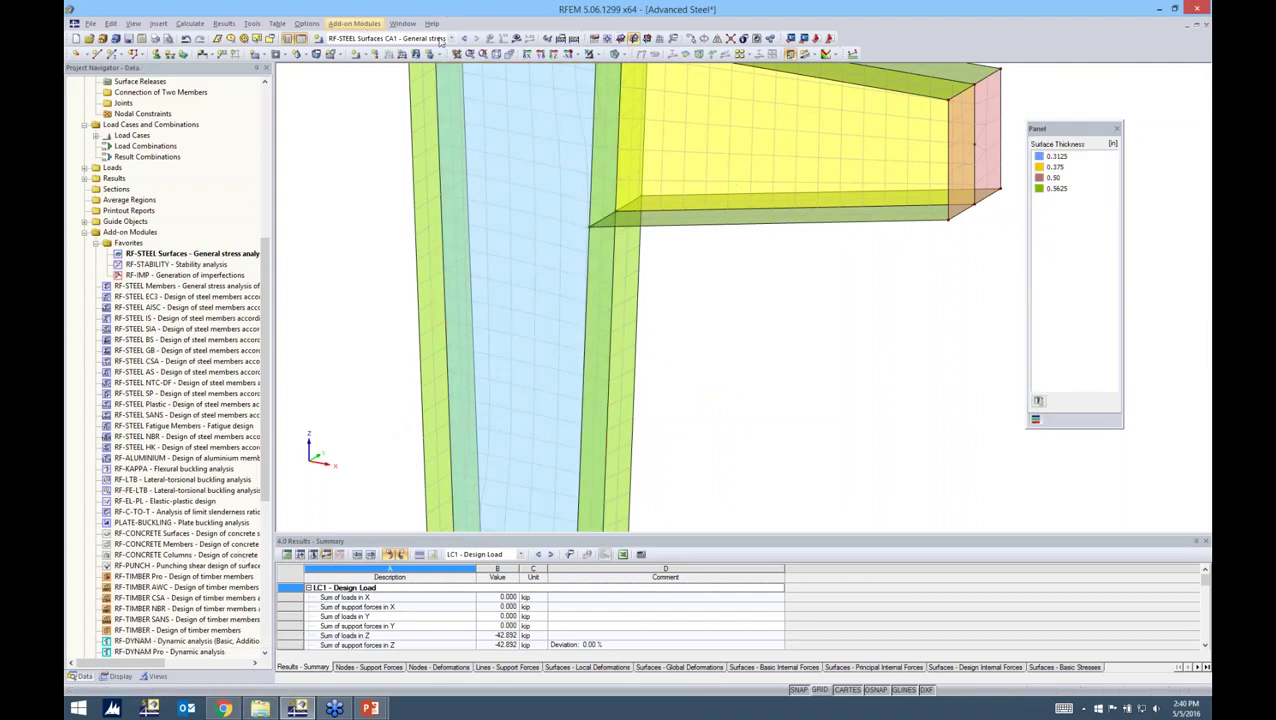
Step: Recalculate the RF-STEEL Surfaces CA1 results and check the grid point stresses in the stresses by load case table
left_click(516, 38)
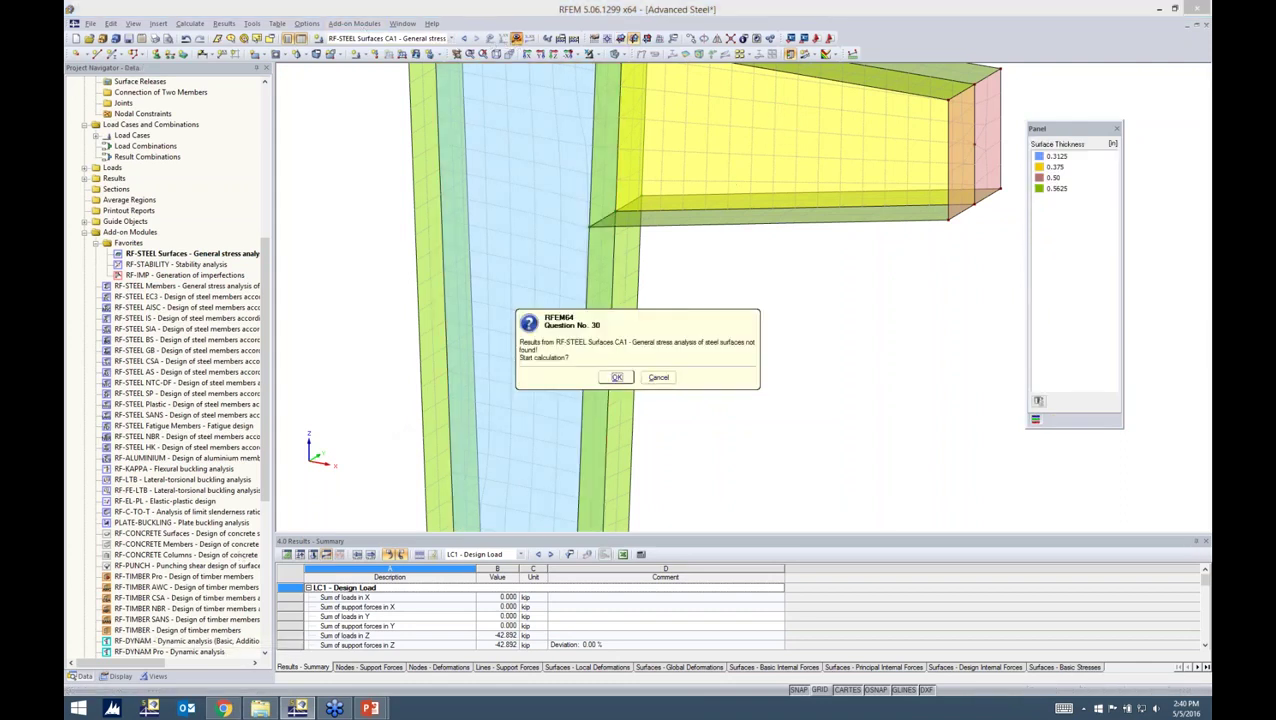
left_click(617, 377)
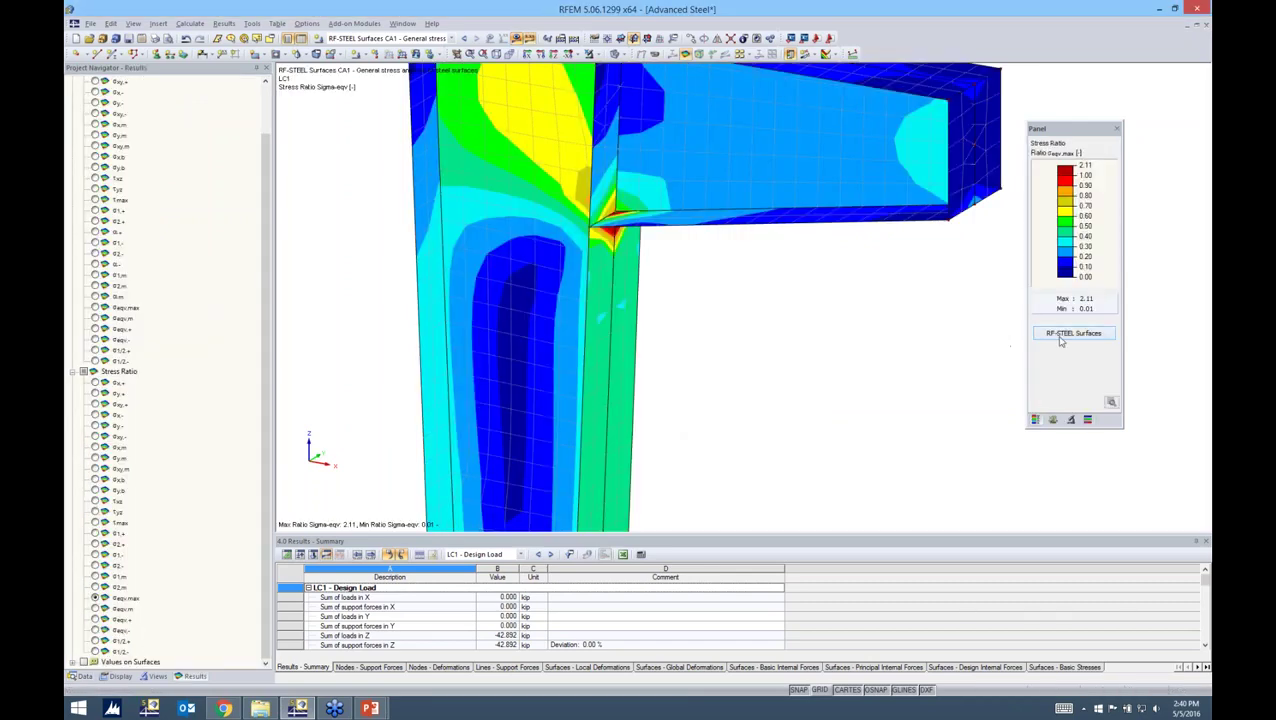
left_click(1062, 336)
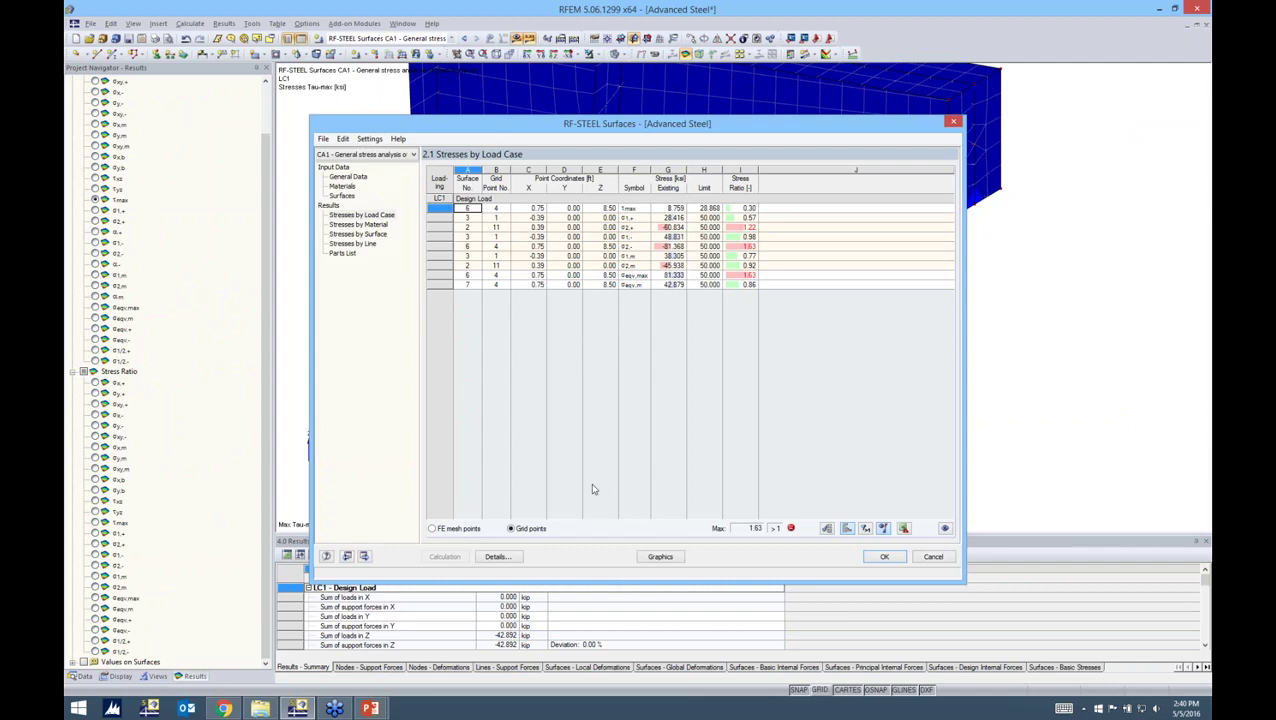
left_click(880, 558)
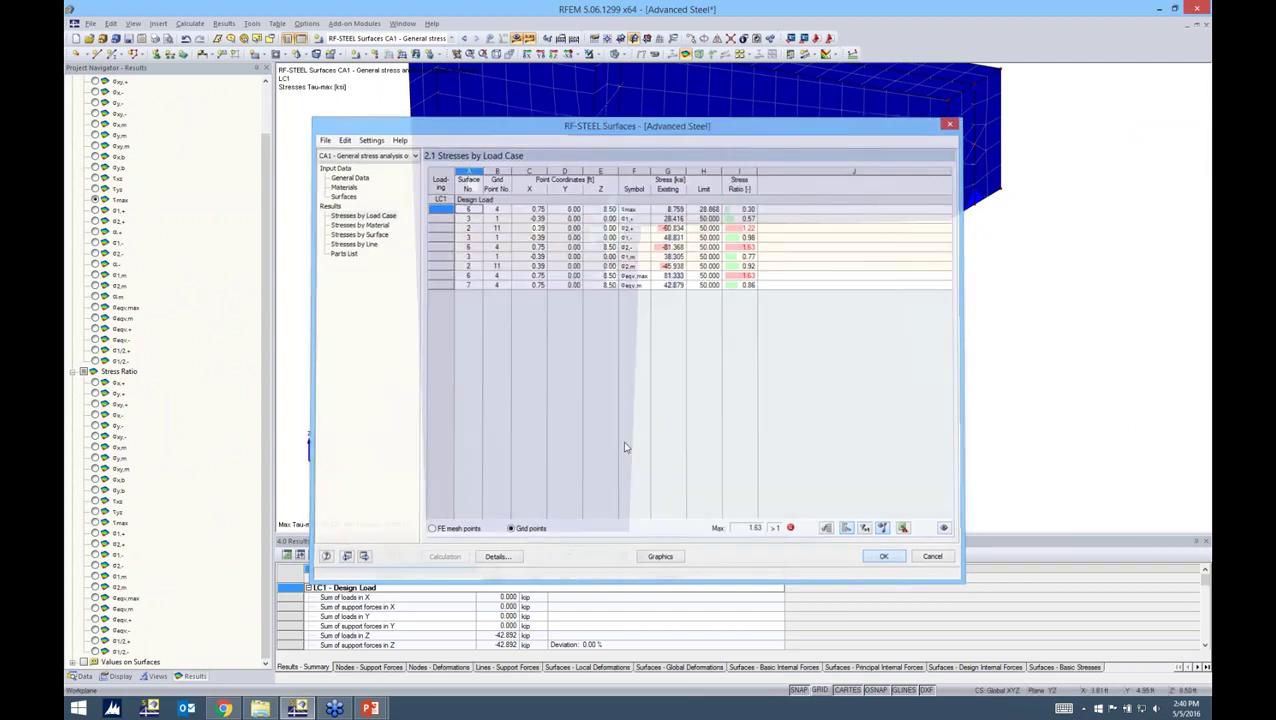
Step: Display the τmax stress values on the surfaces at grid and user-defined points
left_click(84, 662)
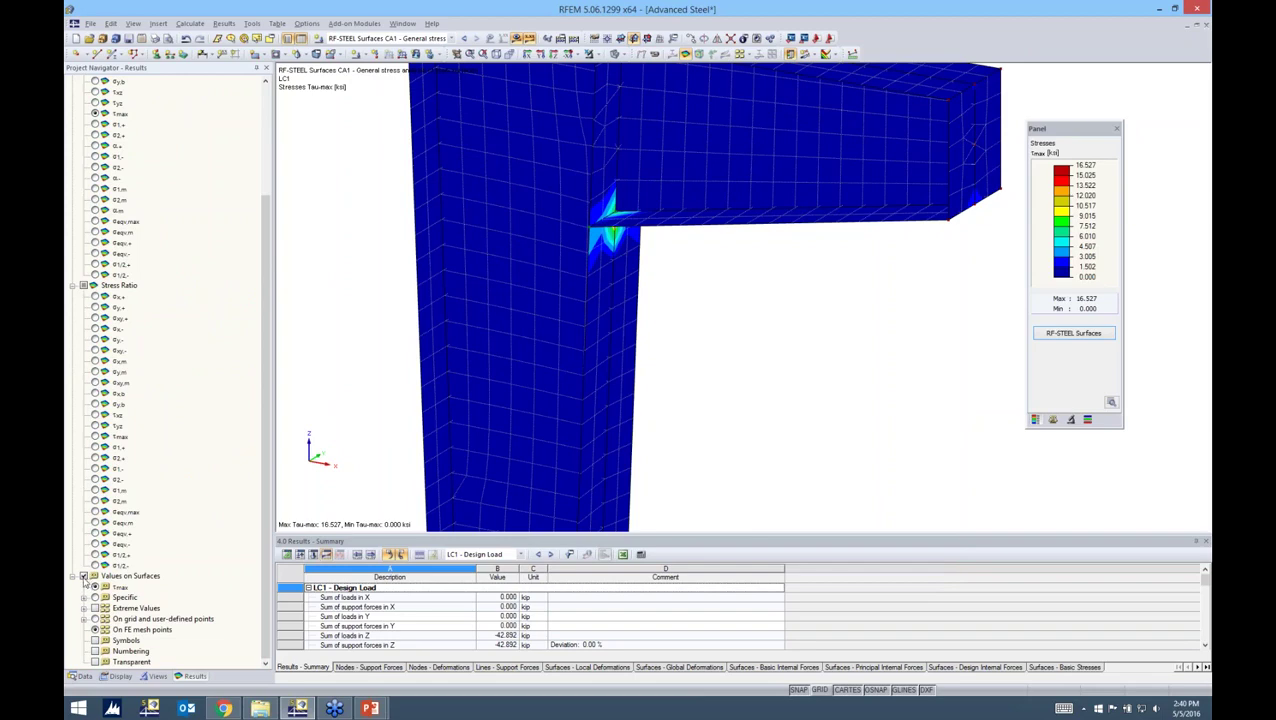
left_click(84, 577)
left_click(95, 619)
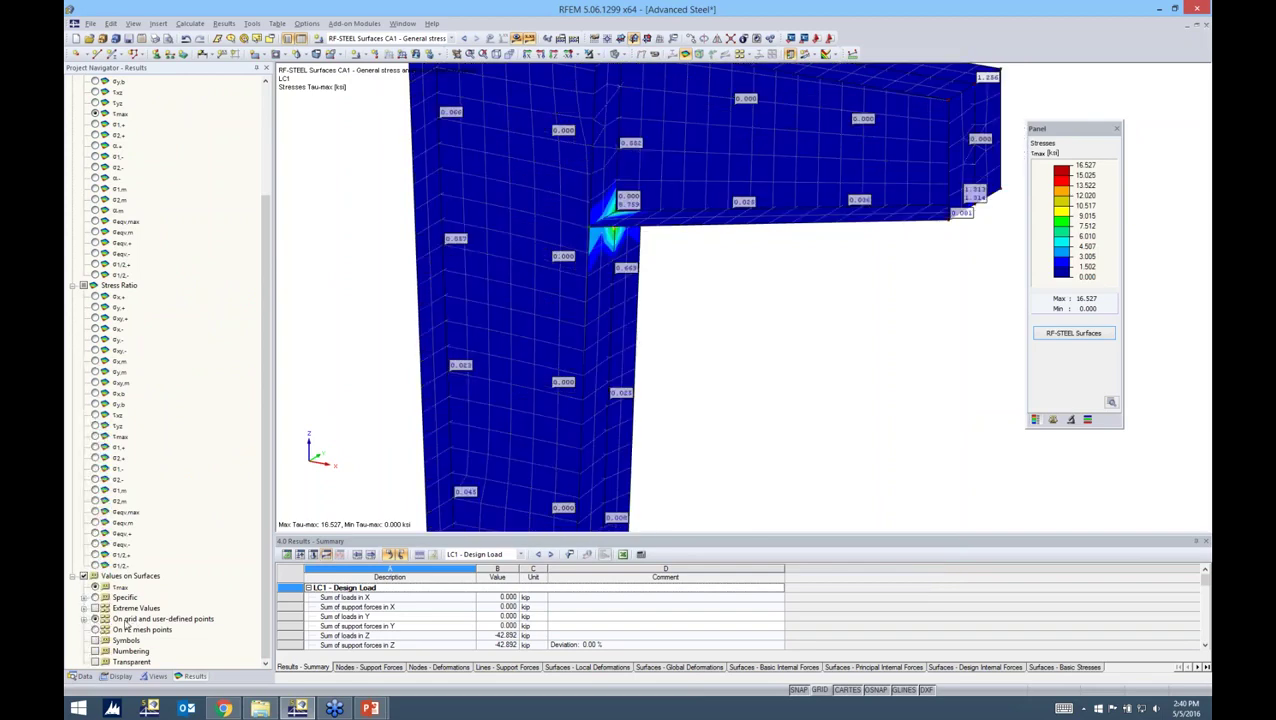
middle_click_drag(712, 330, 676, 332, "ctrl")
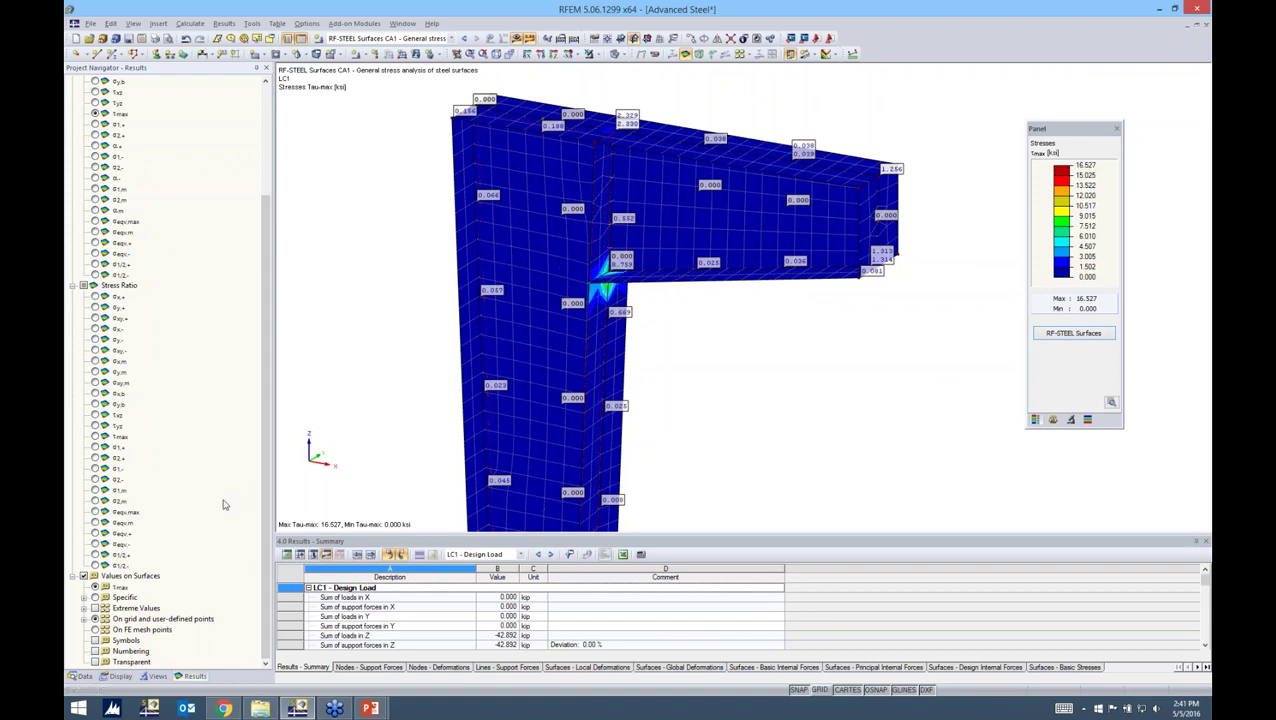
Step: Turn off the surface values, display the σeqv,max stress ratio and examine the column-to-beam corner from another angle
left_click(84, 577)
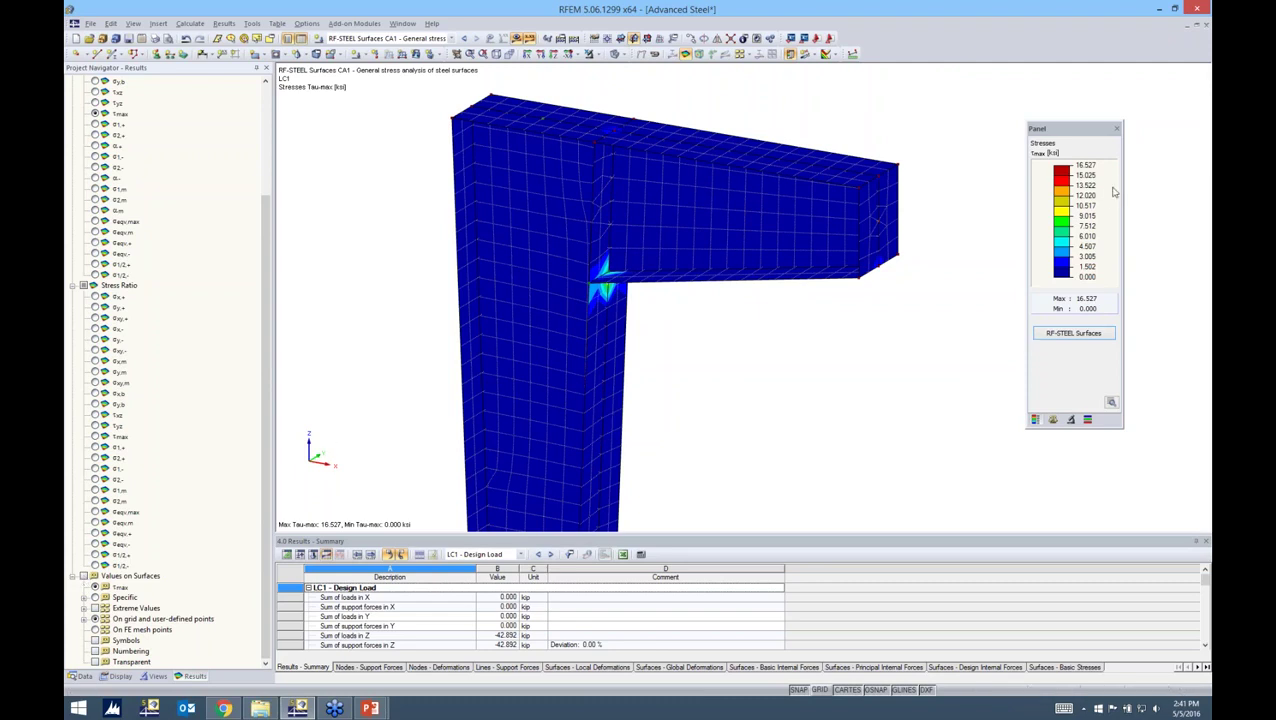
left_click(95, 512)
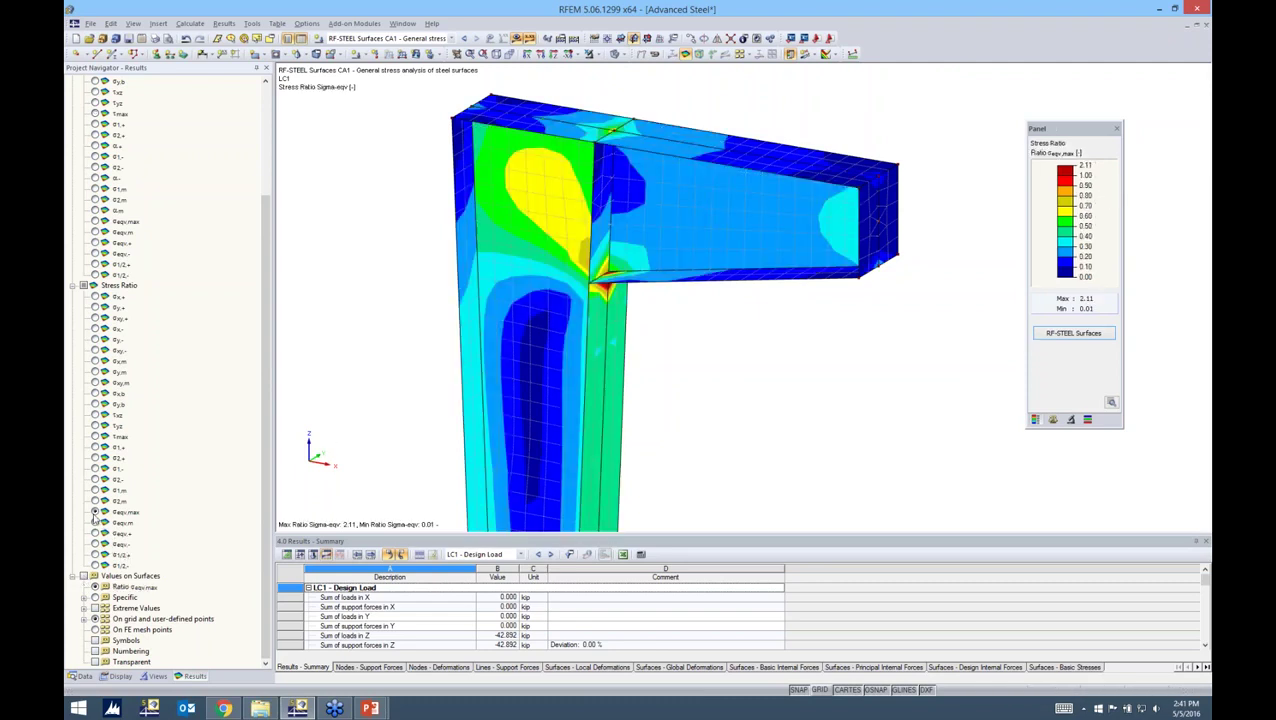
middle_click_drag(669, 356, 975, 300, "ctrl")
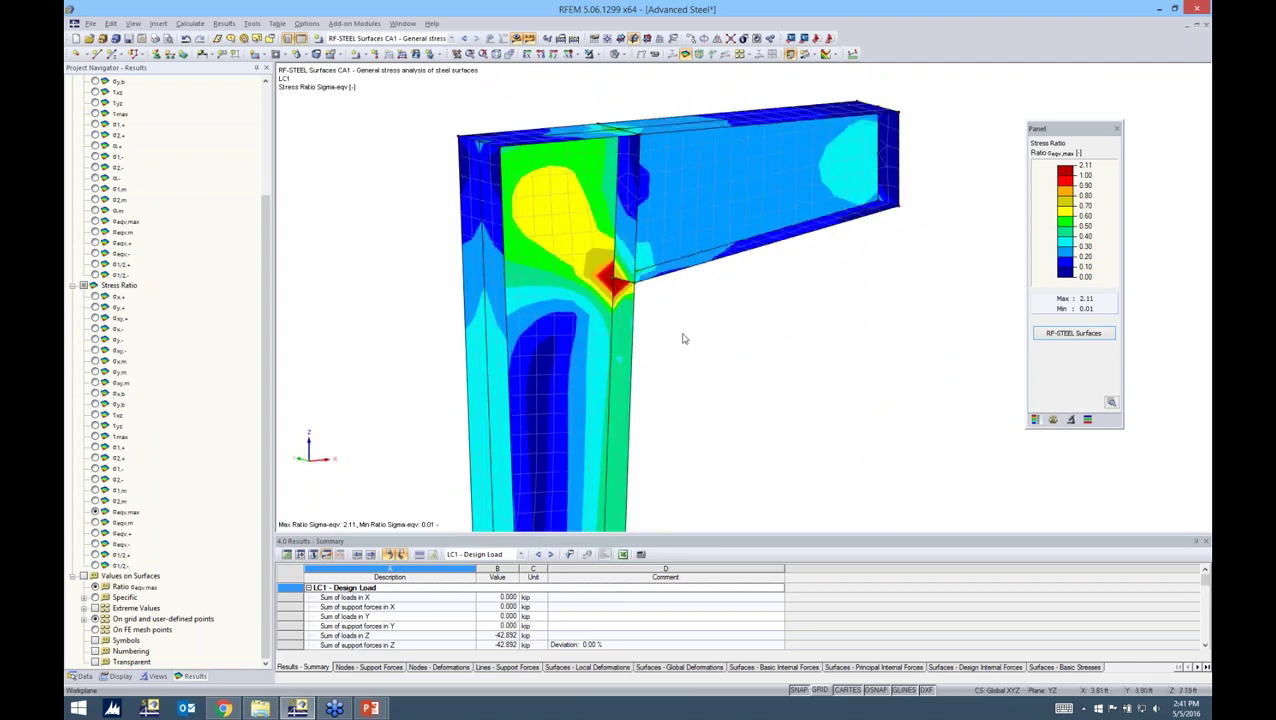
scroll(703, 345, "down", 2)
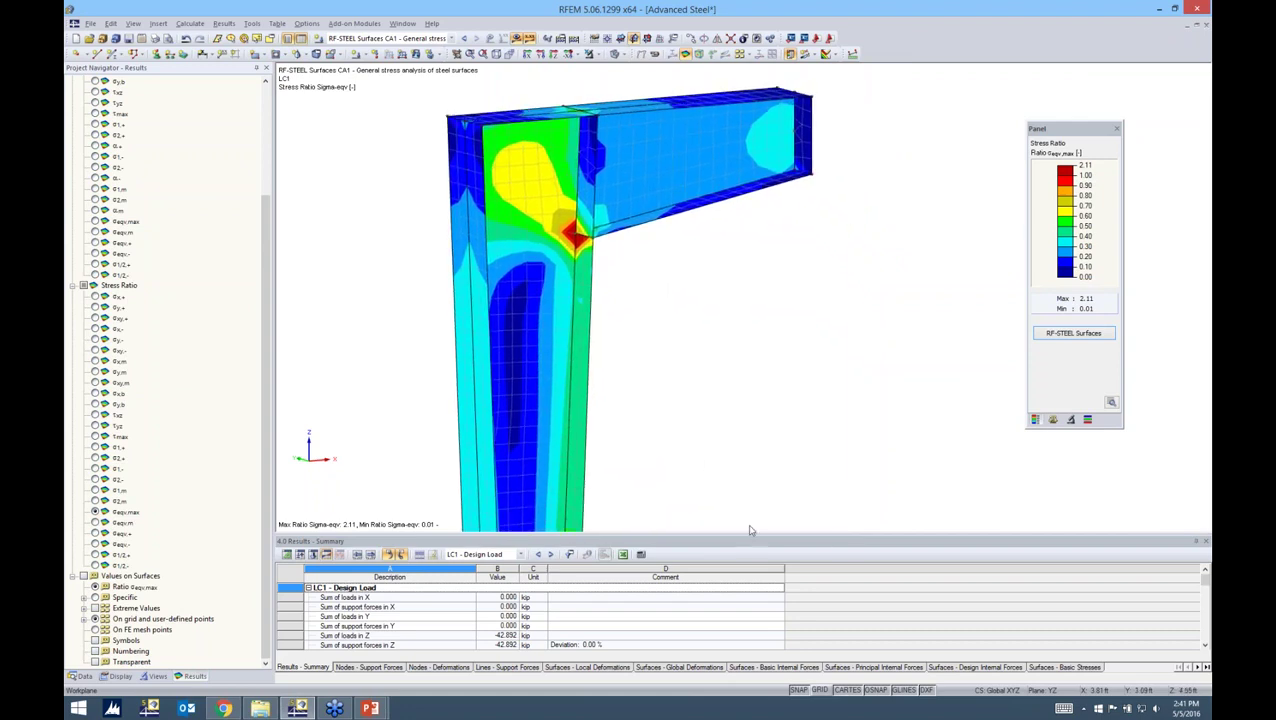
Step: Check the material models available for Steel A992 in the materials table without changing the assigned one
left_click(286, 556)
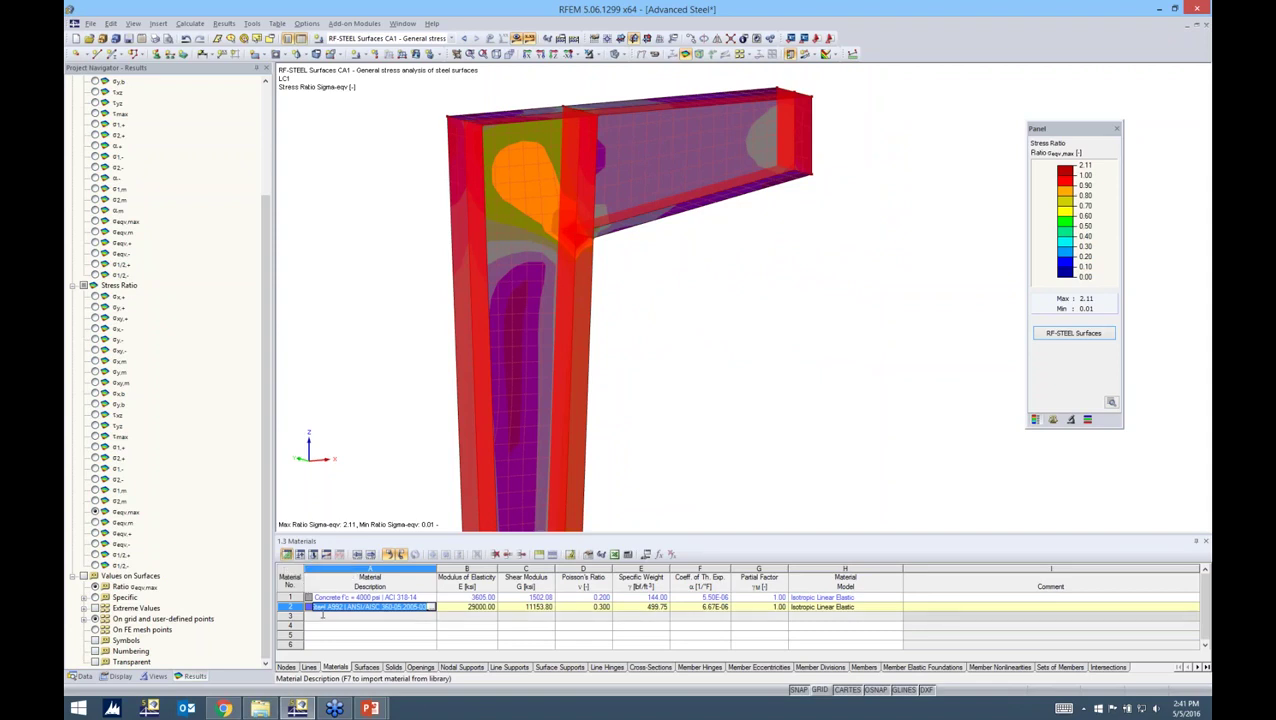
left_click(812, 609)
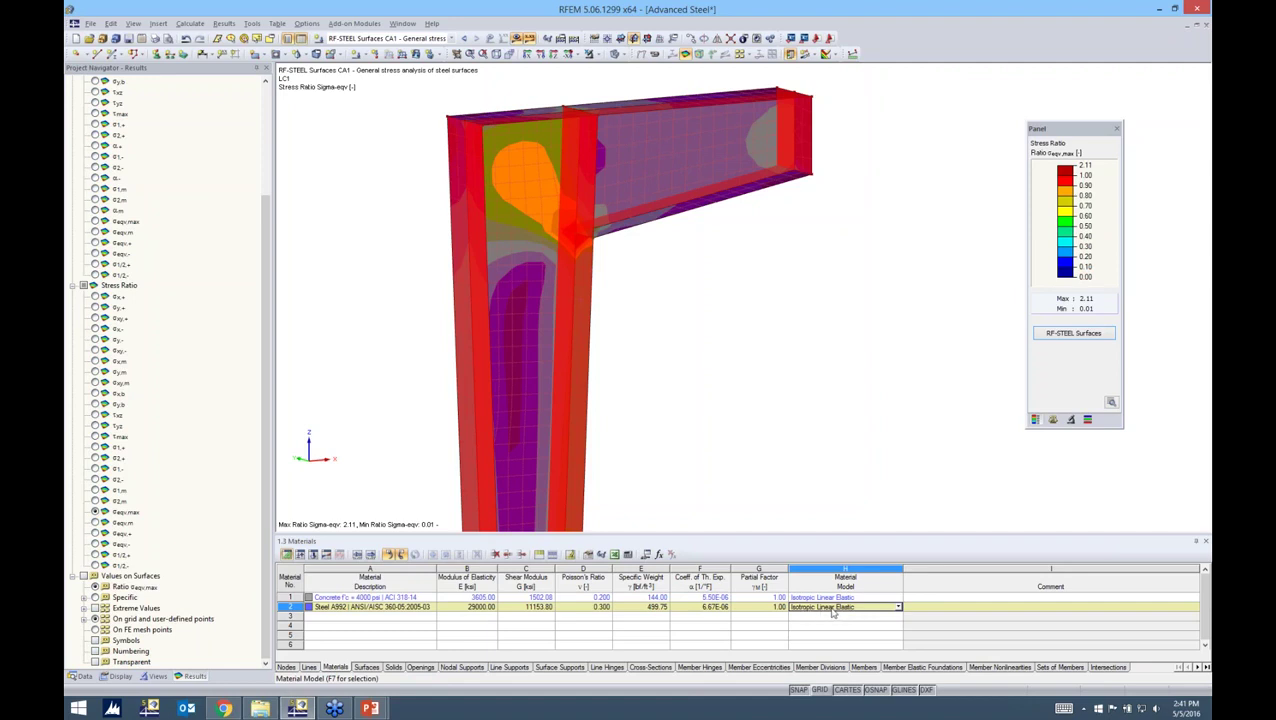
left_click(898, 608)
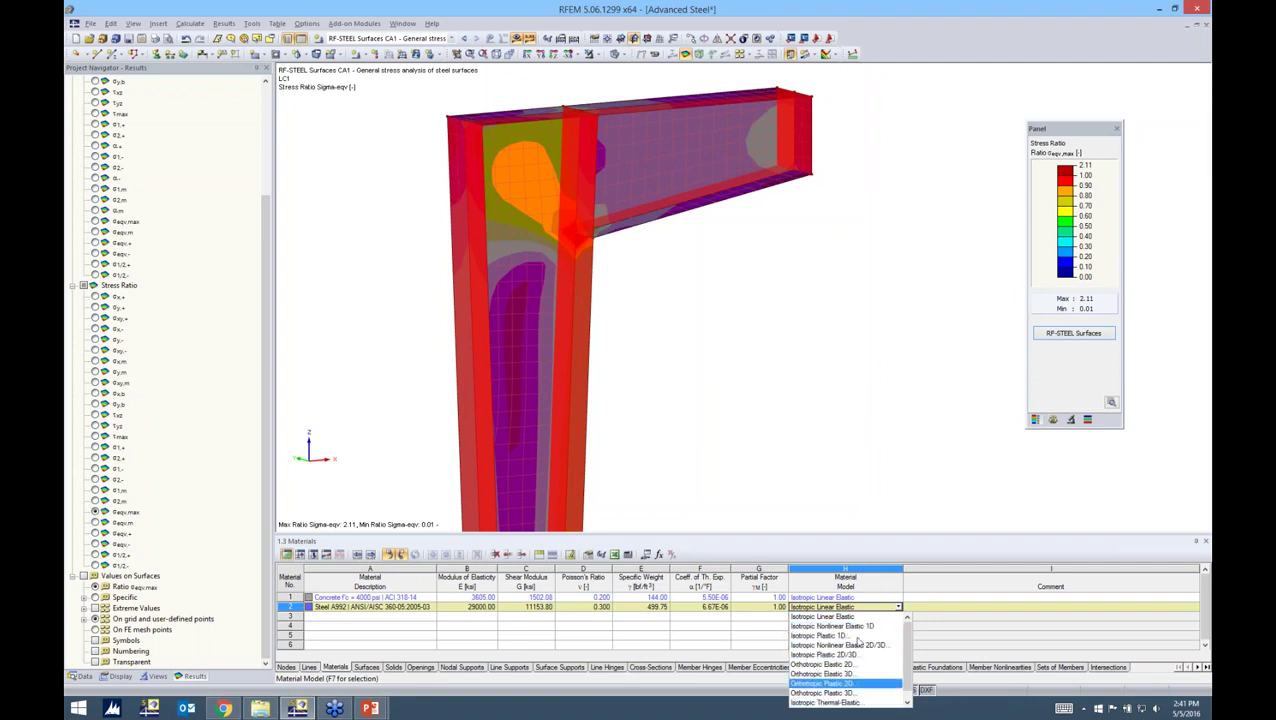
left_click(852, 475)
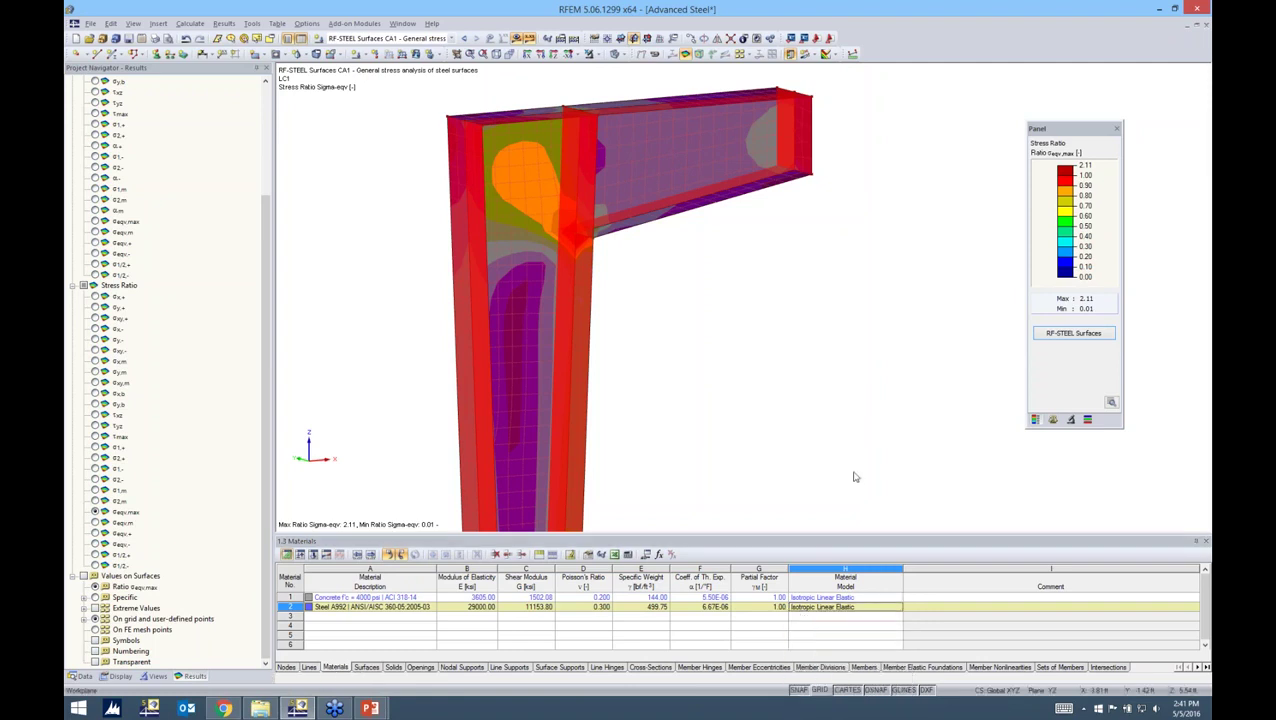
Step: Open the Steel A992 material for editing from the model data of Advanced Steel
left_click(82, 676)
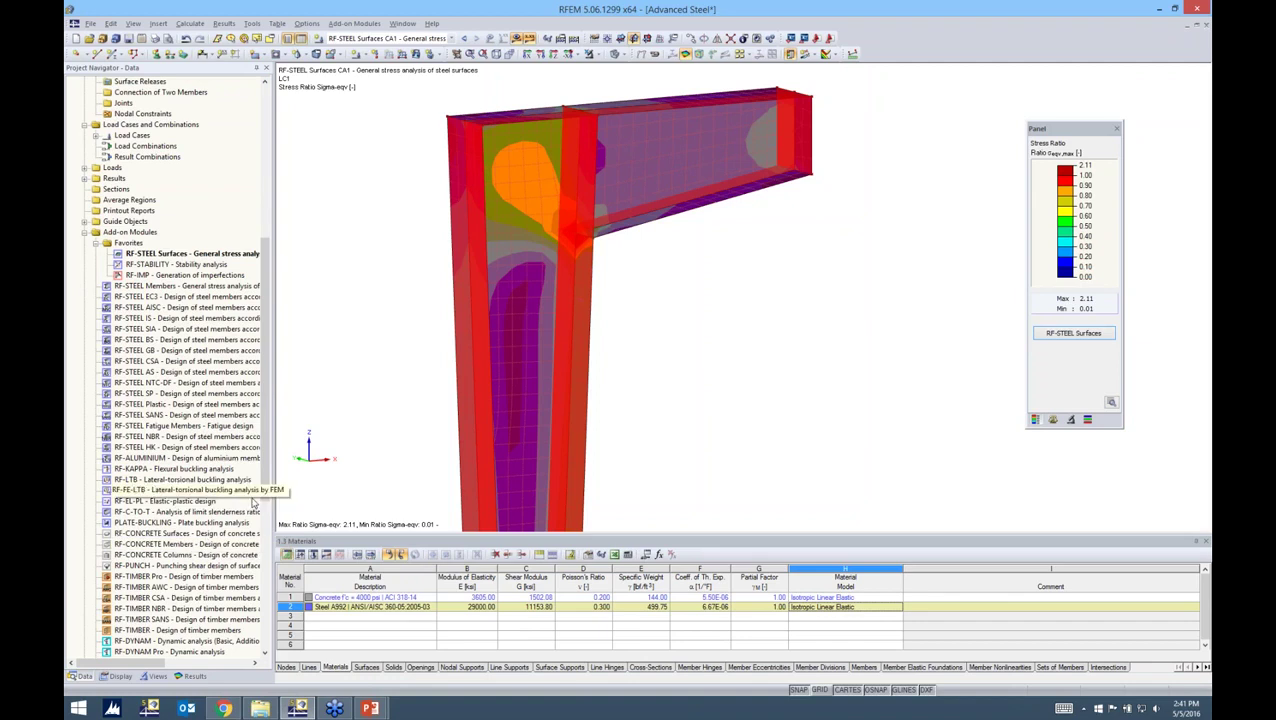
left_click_drag(263, 482, 262, 287)
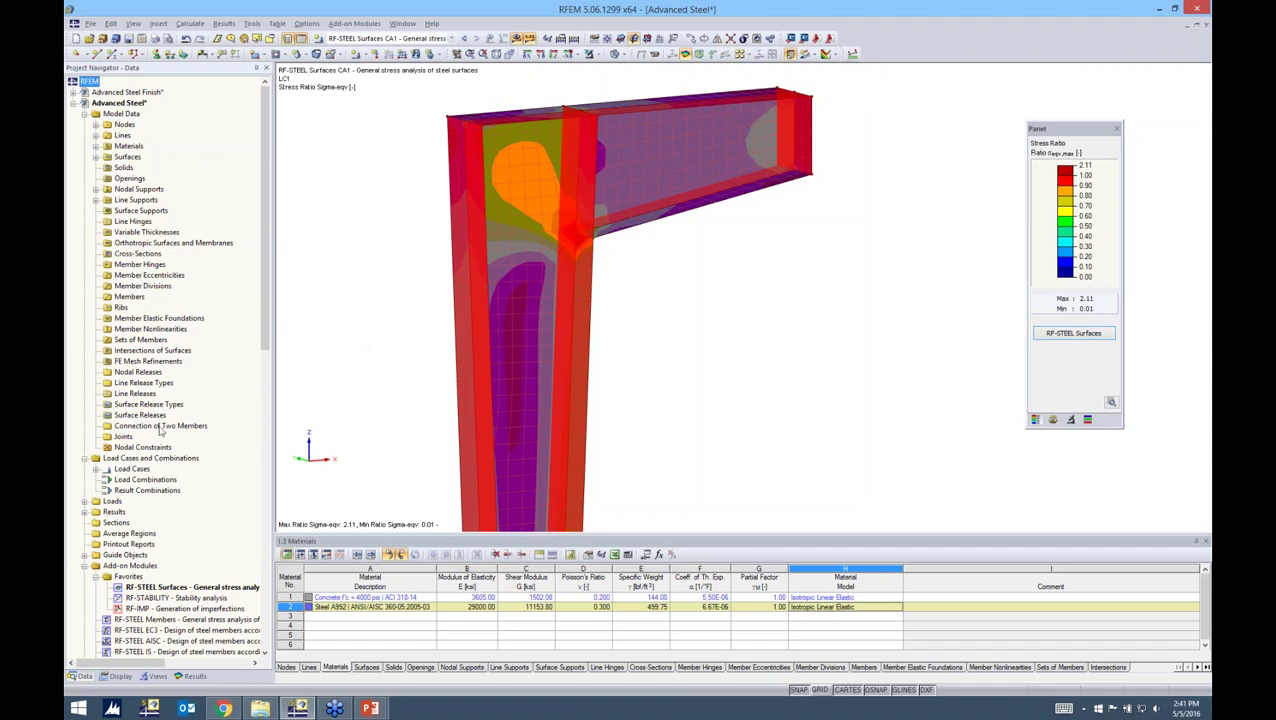
left_click(95, 146)
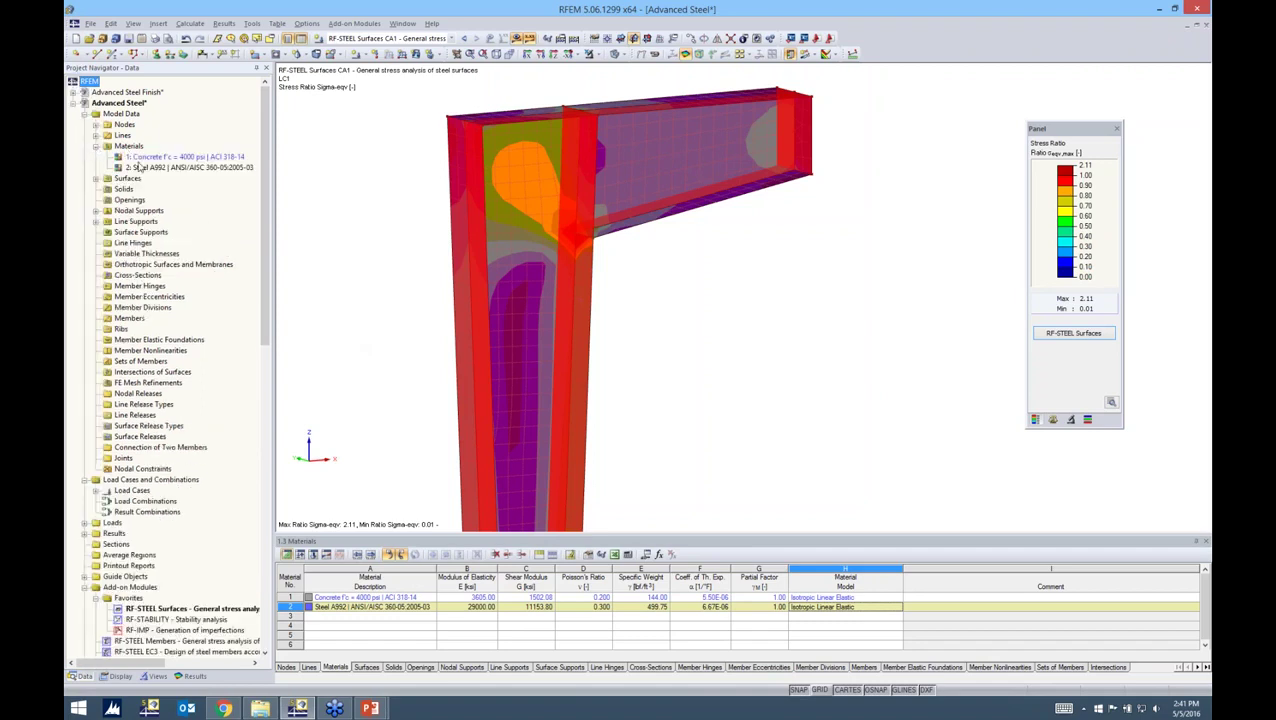
right_click(145, 168)
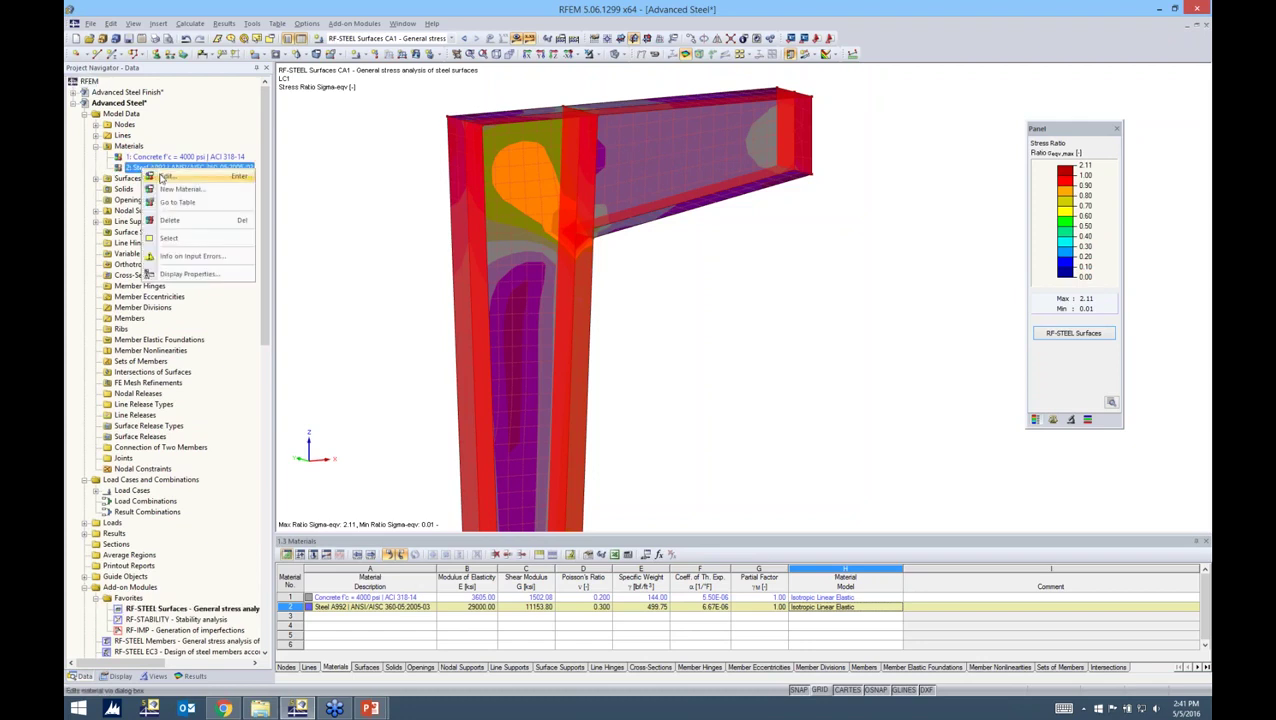
left_click(165, 177)
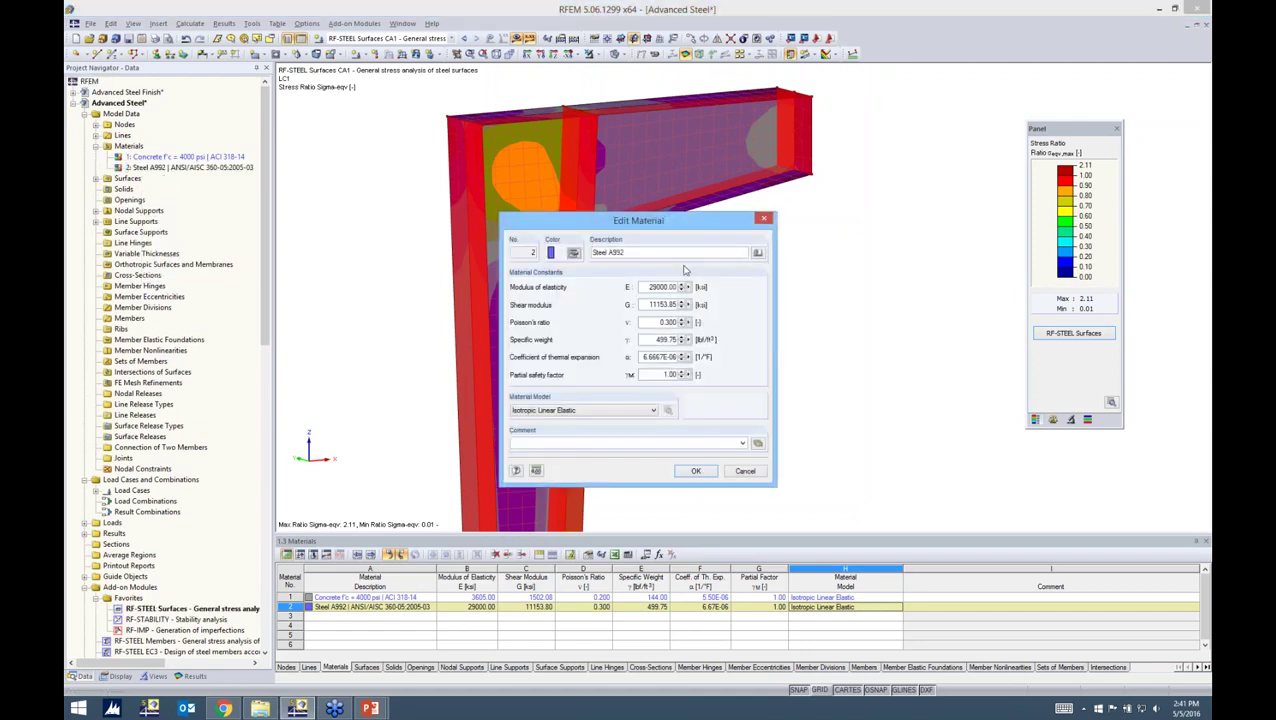
left_click_drag(685, 221, 699, 129)
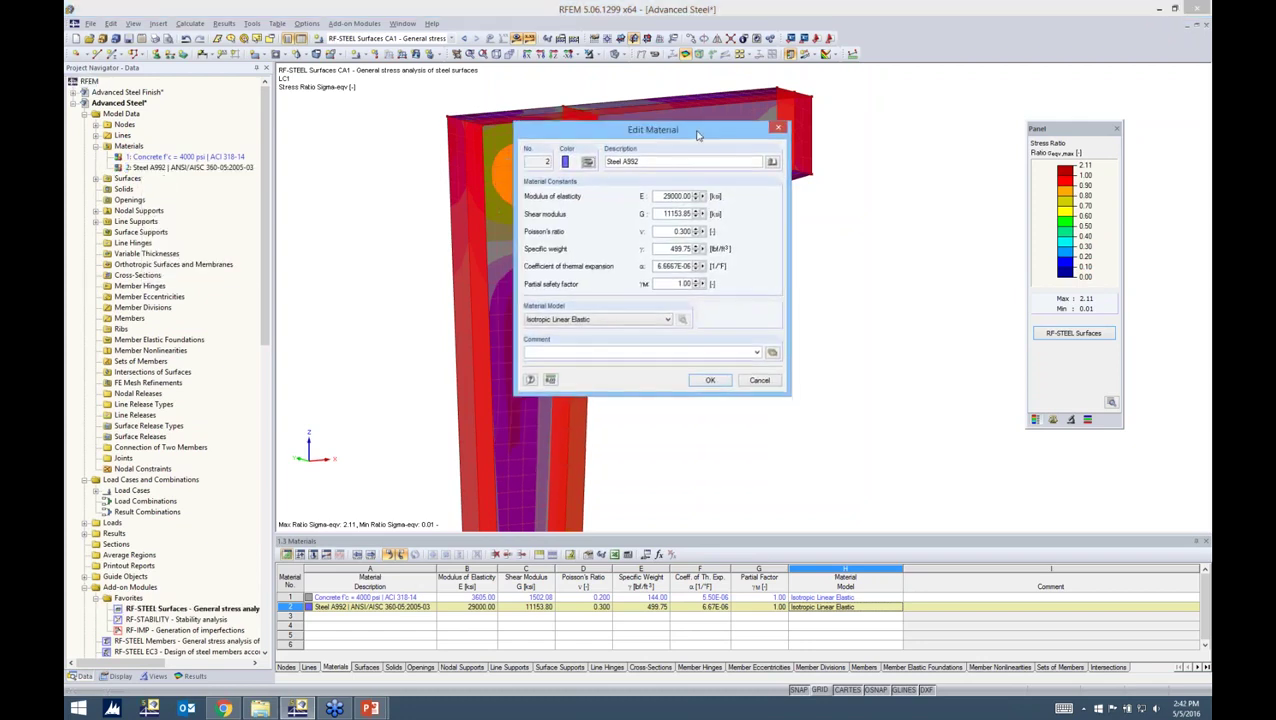
Step: Examine the Basic, Bilinear and Diagram definition types of the Isotropic Nonlinear Elastic 1D material model, including its stress-strain diagram, and cancel its settings
left_click(595, 322)
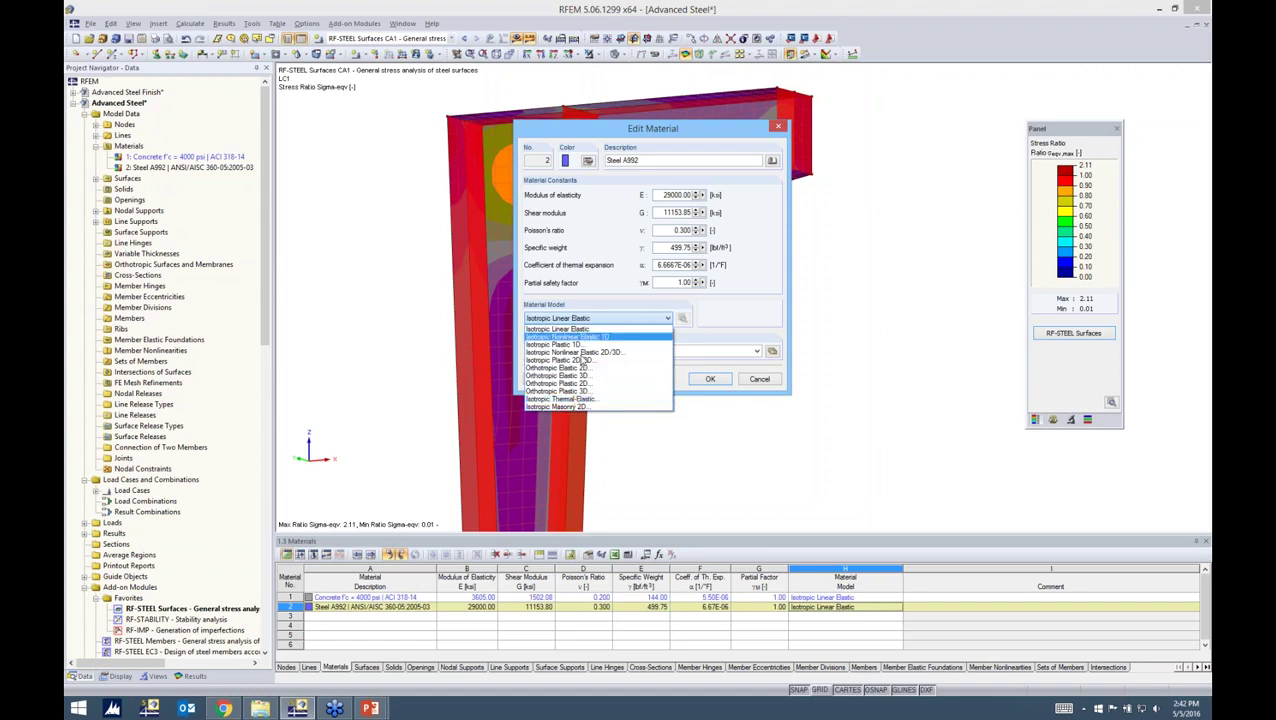
left_click(588, 337)
left_click(682, 318)
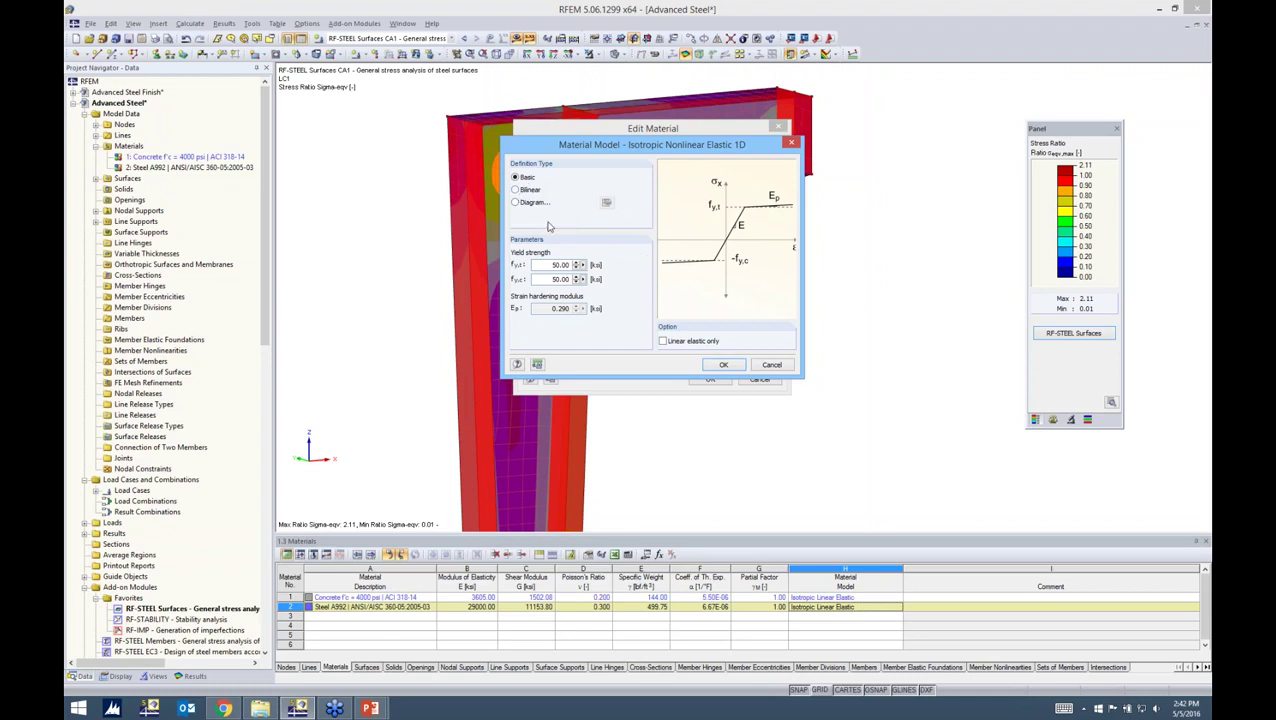
left_click(515, 189)
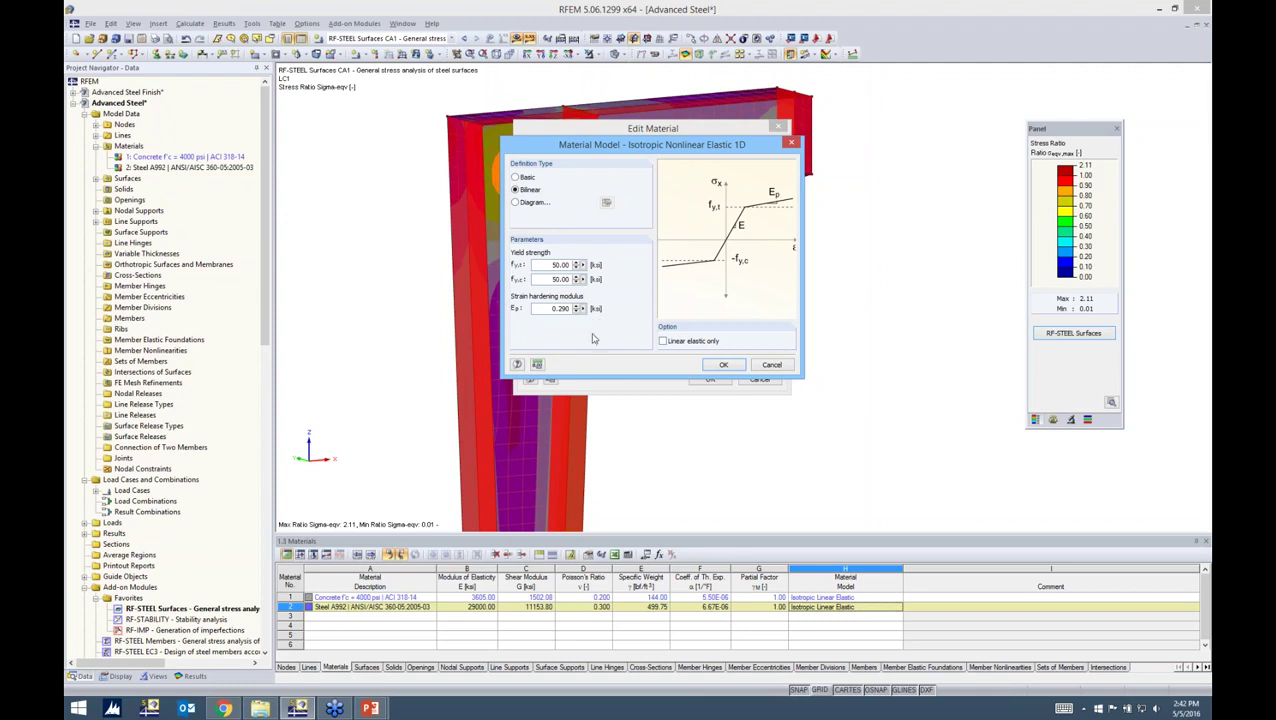
left_click(515, 202)
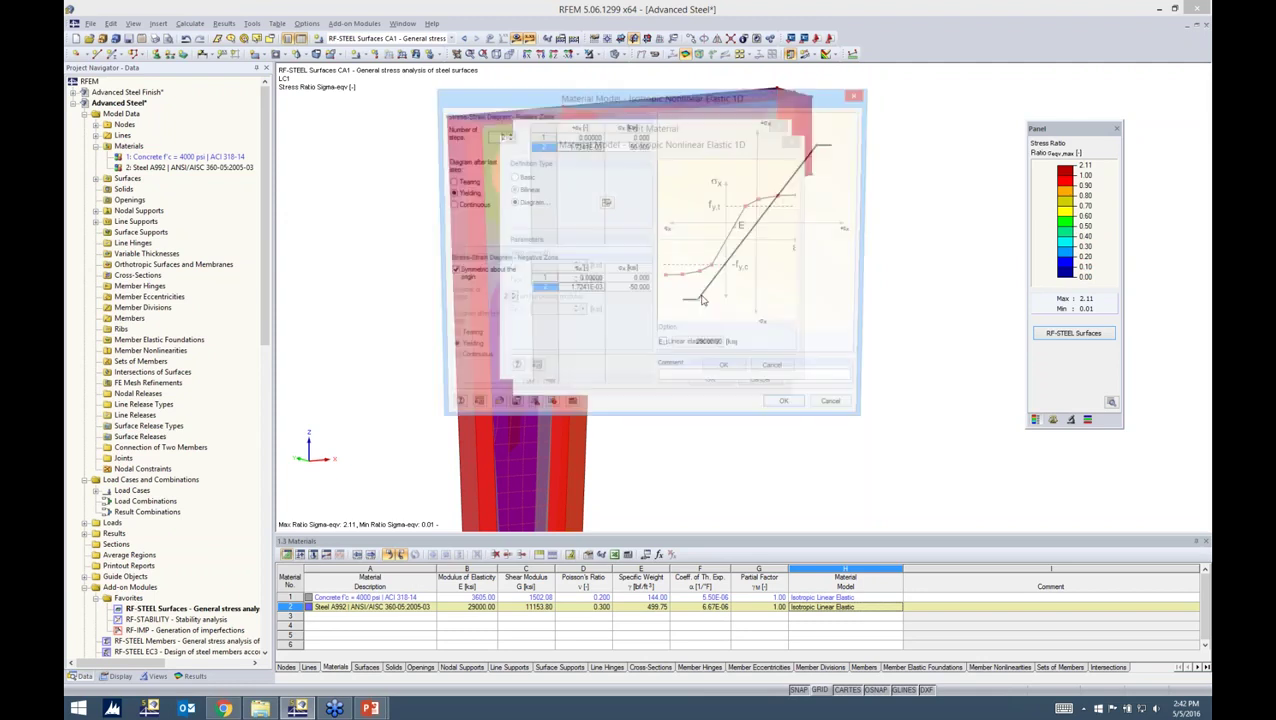
left_click(606, 202)
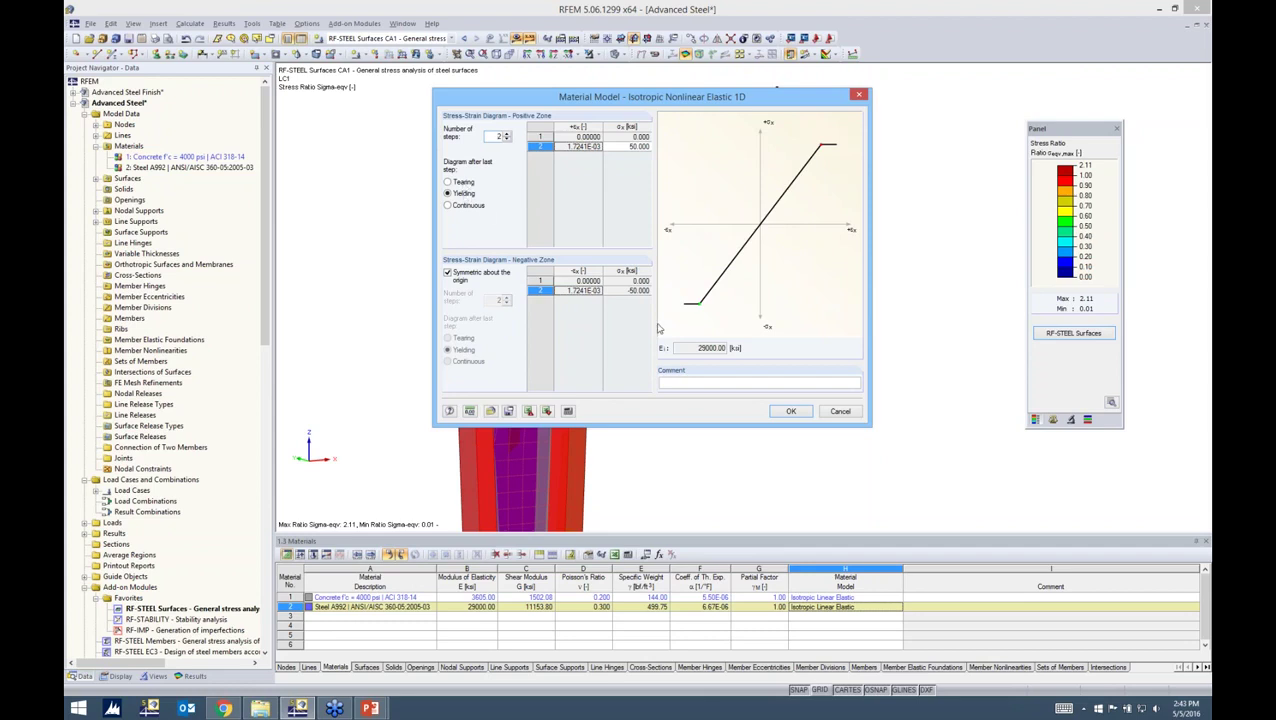
left_click(794, 413)
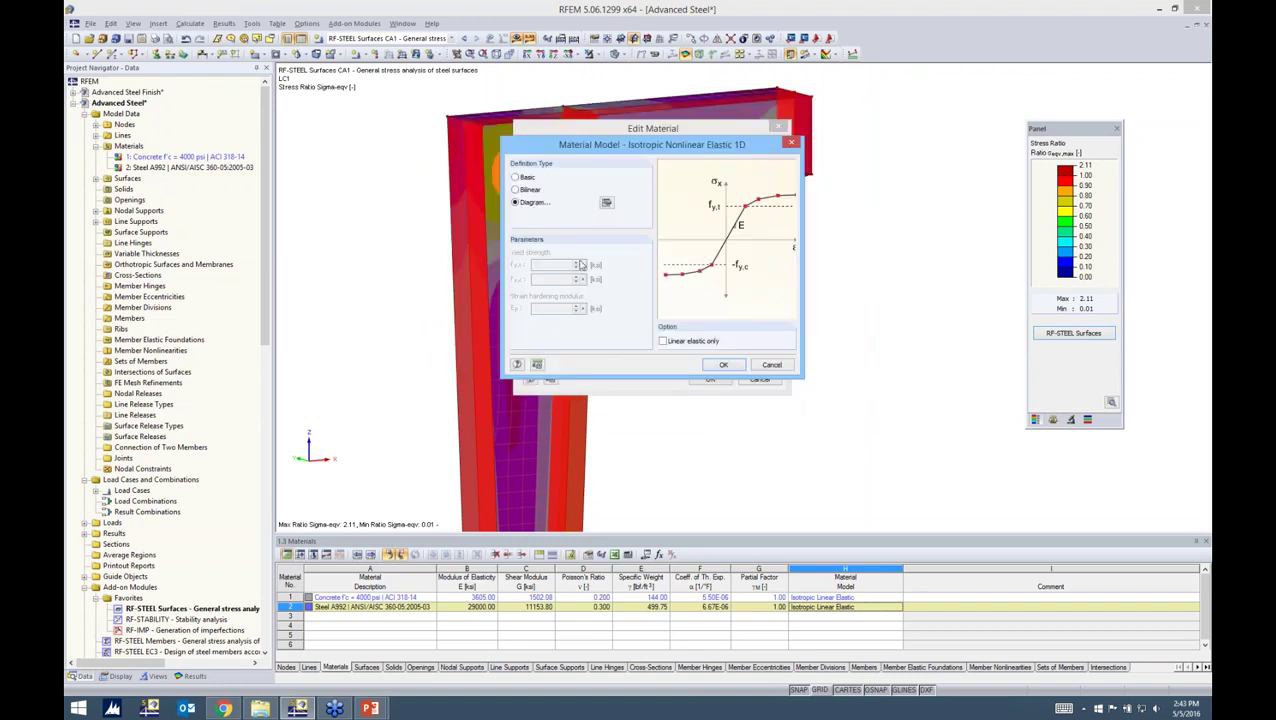
left_click(773, 366)
Step: Examine the temperature-dependent settings of the Isotropic Thermal-Elastic material model and cancel them
left_click(600, 318)
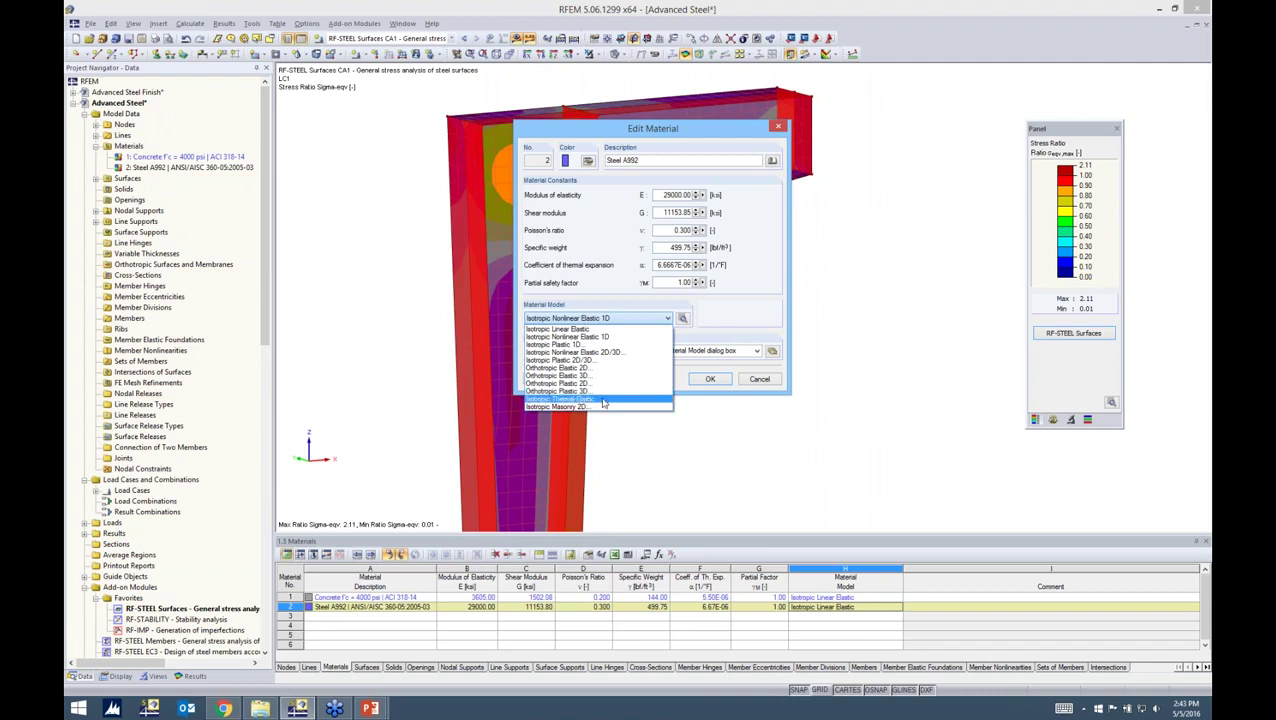
left_click(604, 403)
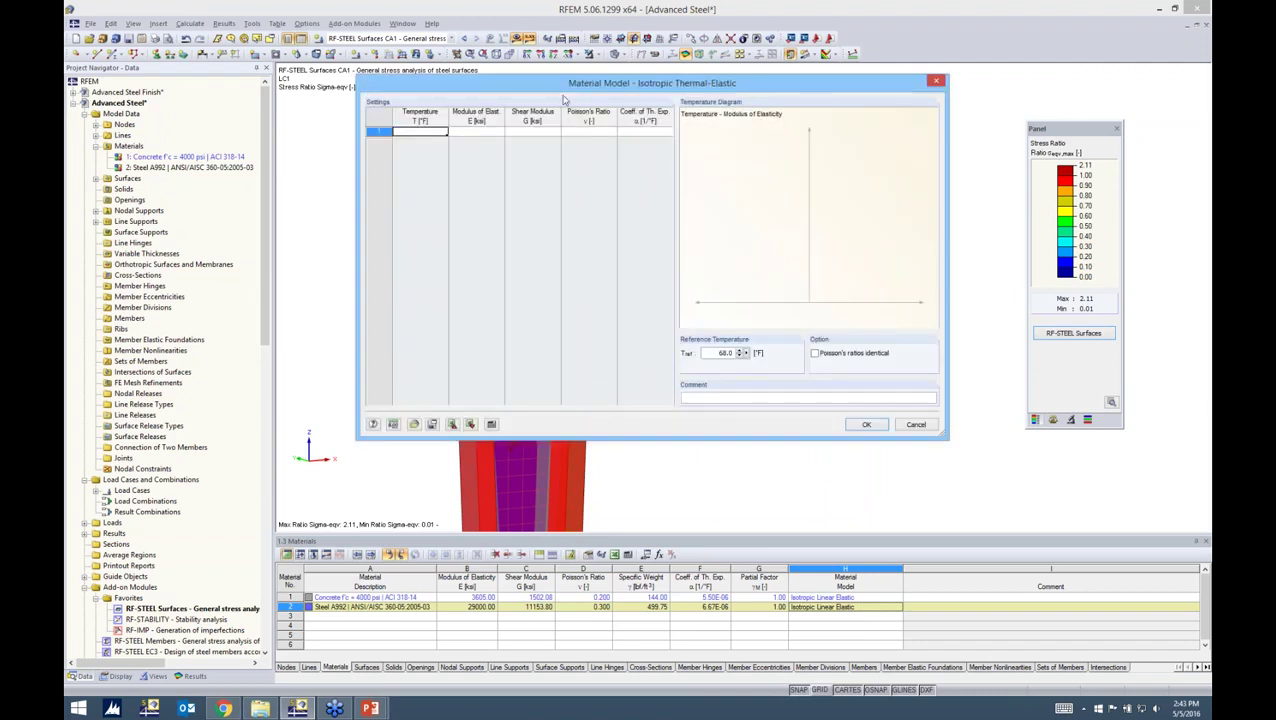
left_click_drag(552, 90, 545, 89)
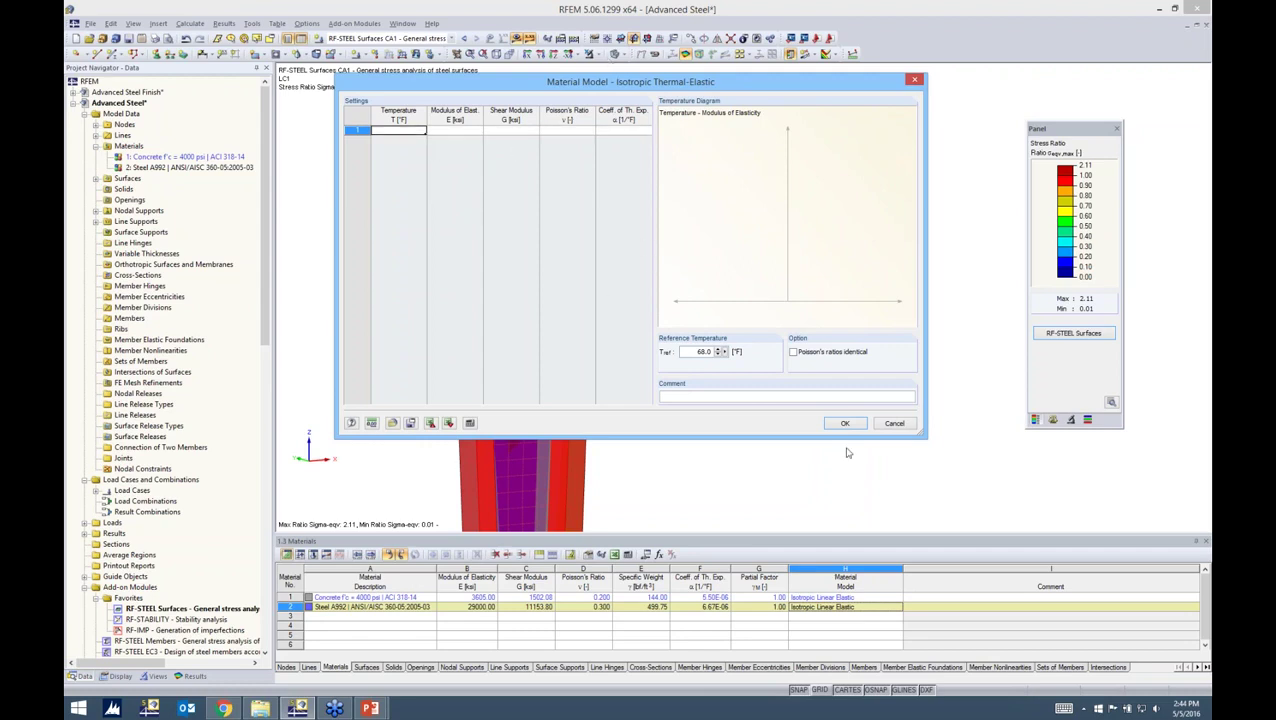
left_click(891, 423)
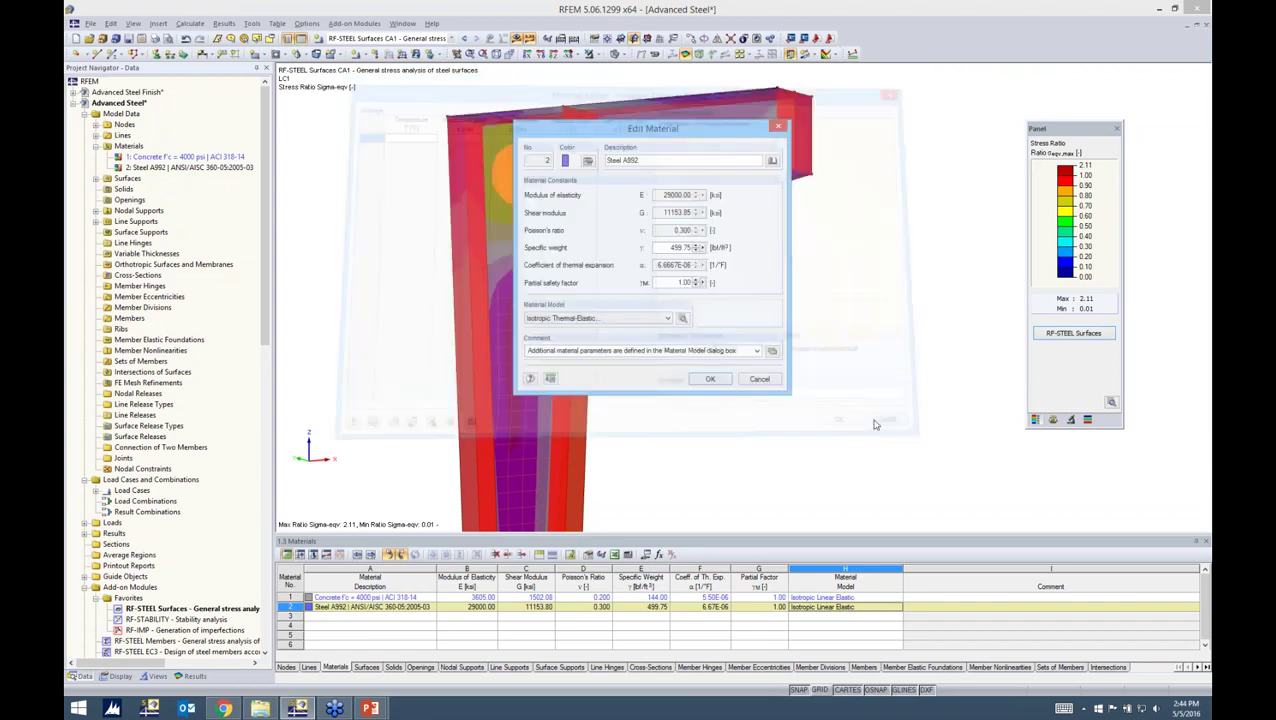
Step: Assign Steel A992 the Isotropic Plastic 2D/3D model with Basic definition, 50 ksi yield strength and von Mises hypothesis, accepting deletion of all results
left_click(593, 320)
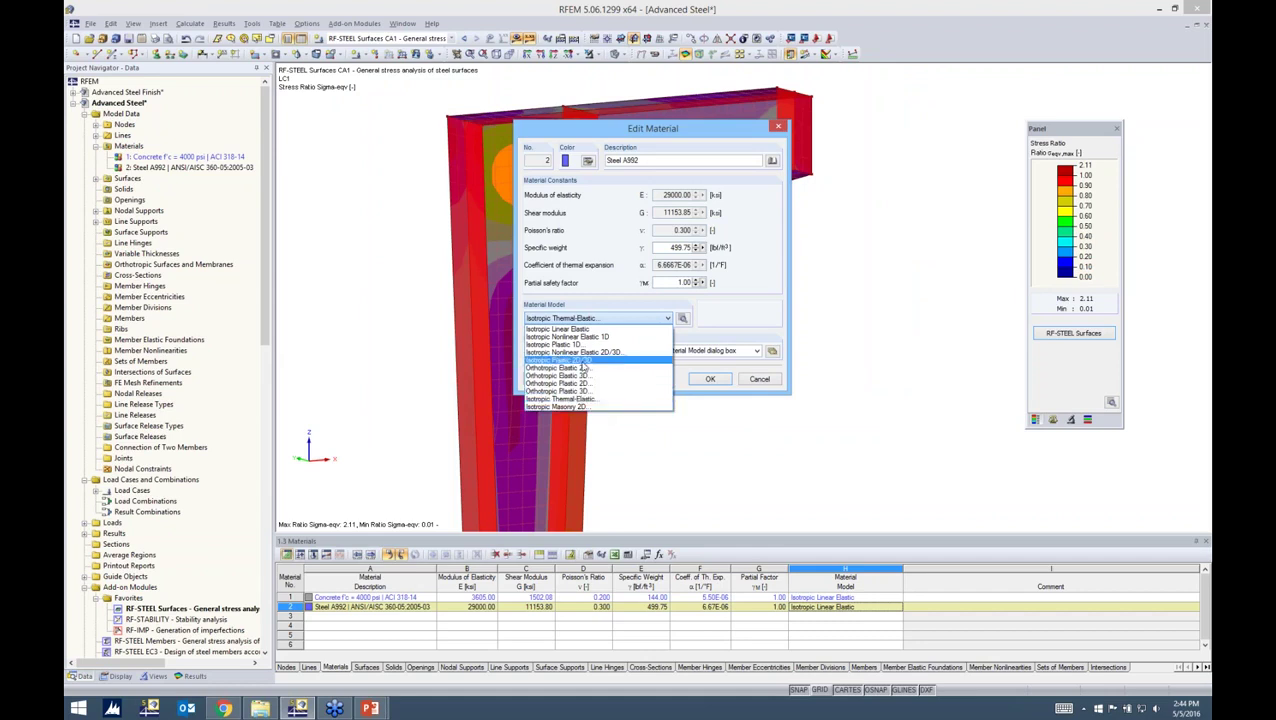
left_click(583, 362)
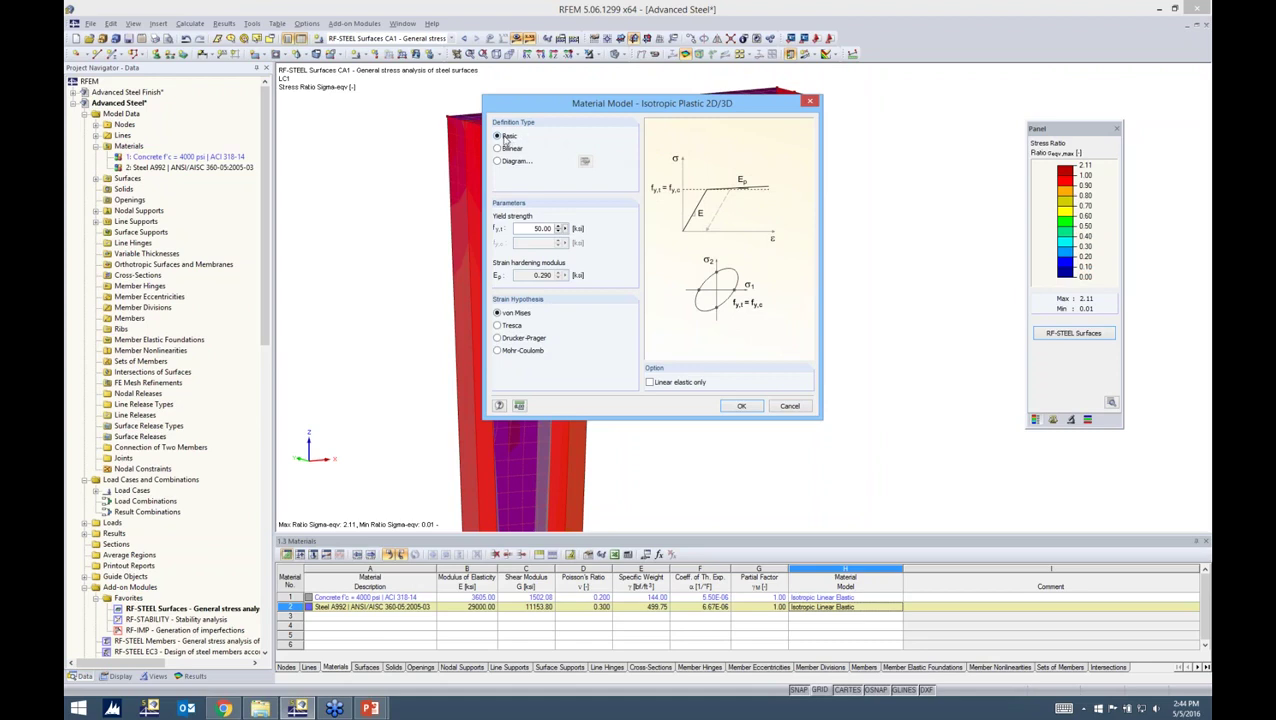
left_click_drag(519, 228, 601, 232)
left_click(740, 407)
left_click(713, 380)
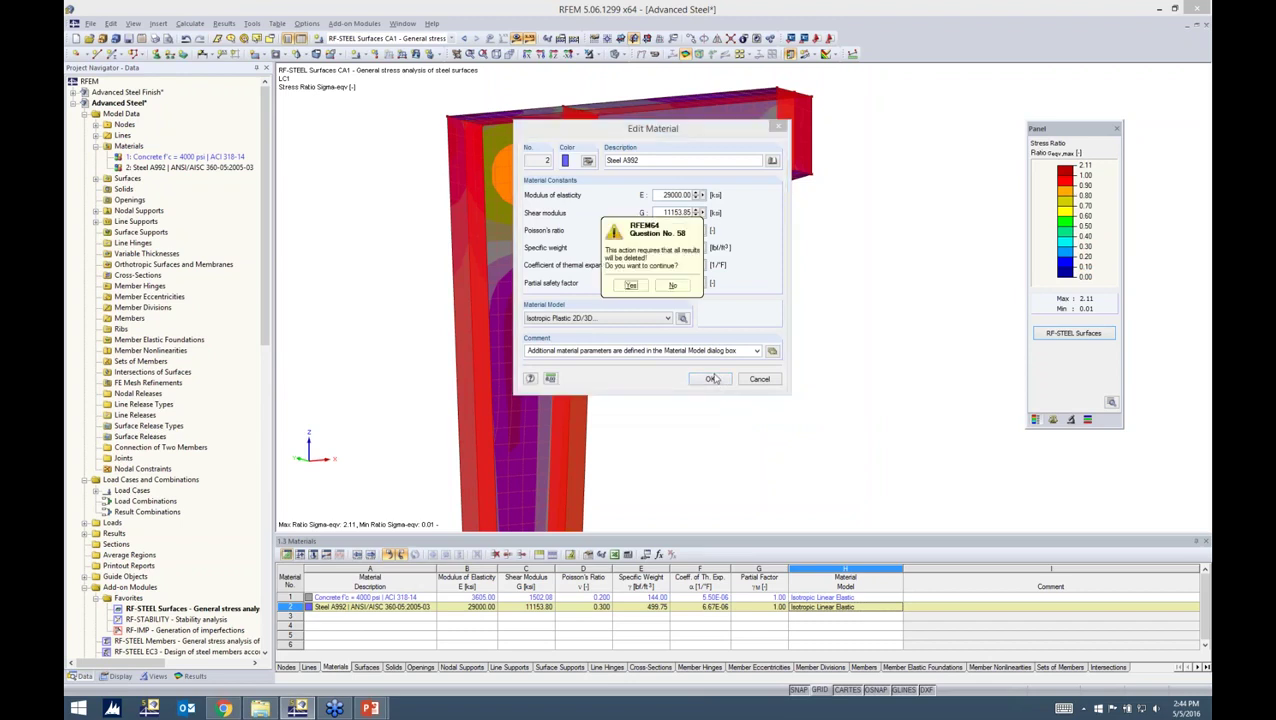
left_click(630, 287)
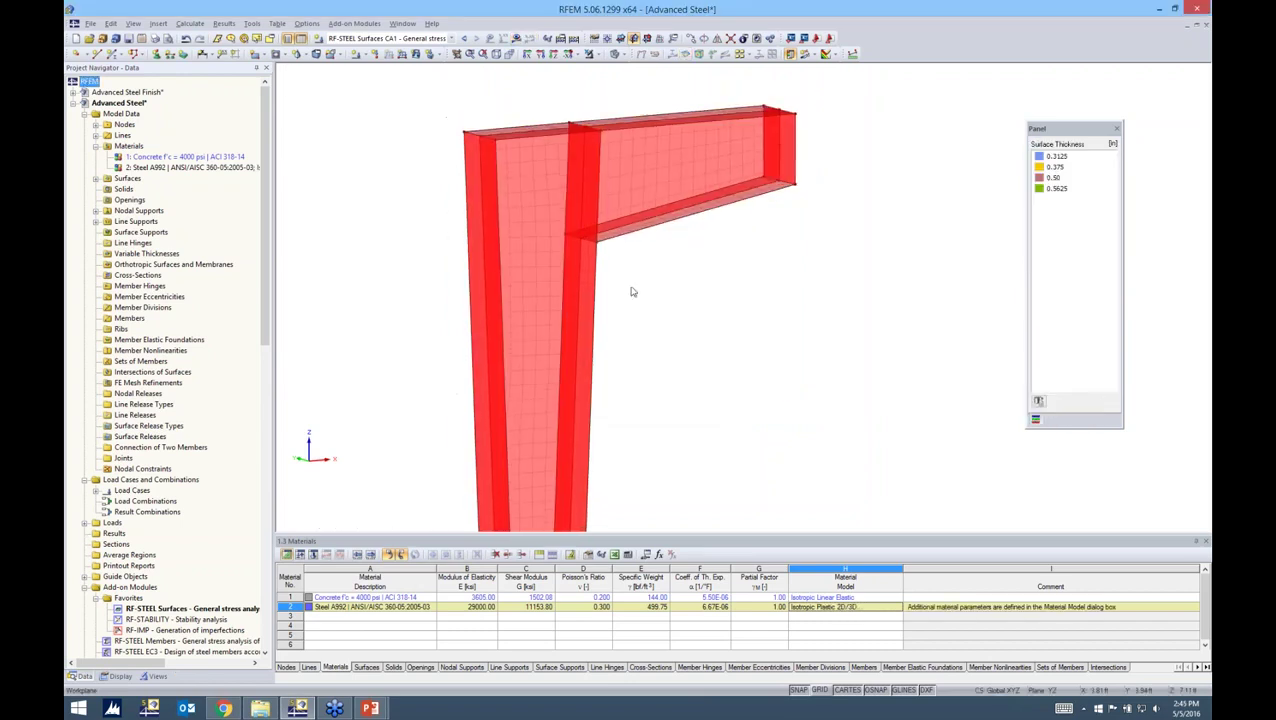
Step: Check the Steel A992 table entry, switch to load case LC1 - Design Load and calculate its σeqv,max,Mises stresses
left_click(466, 606)
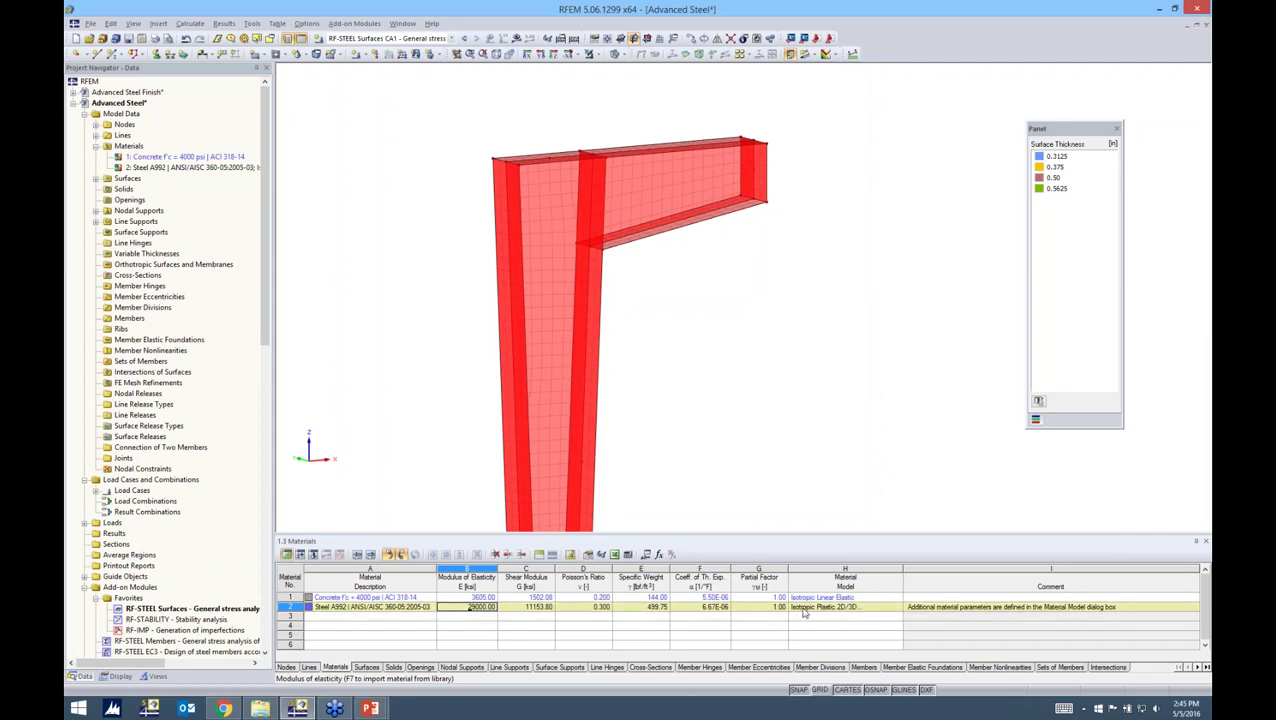
left_click(746, 541)
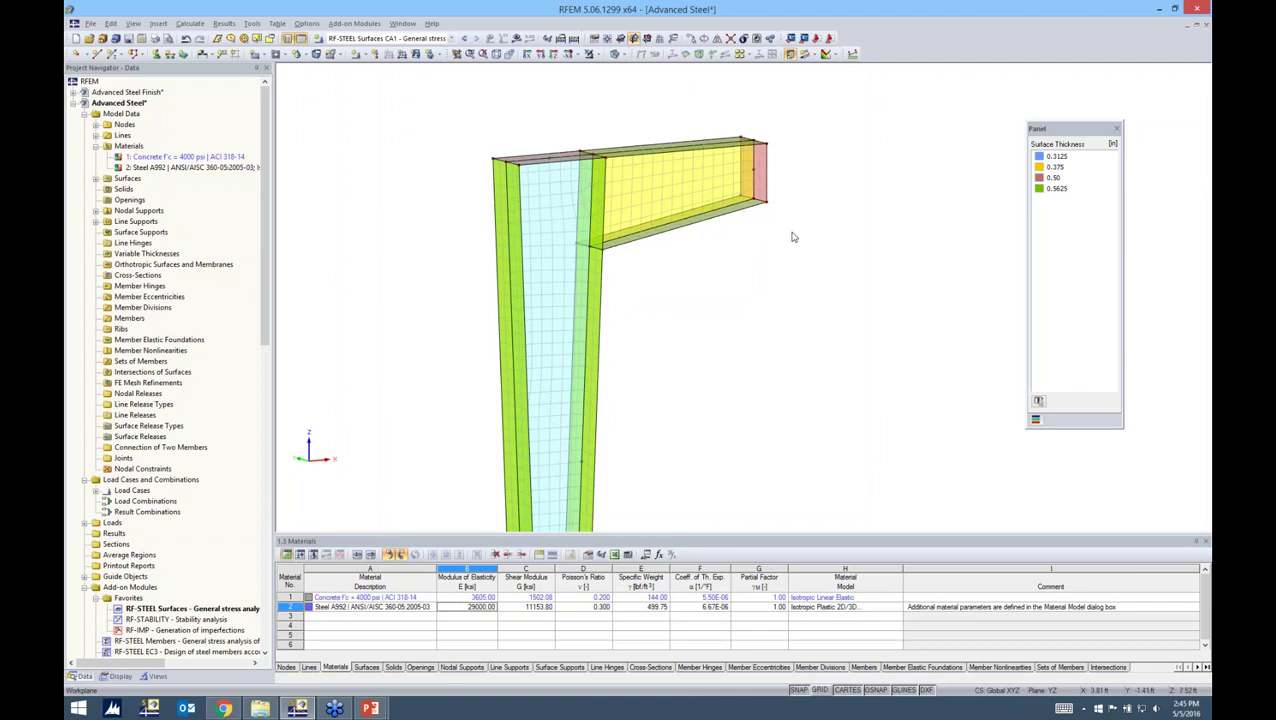
left_click(383, 55)
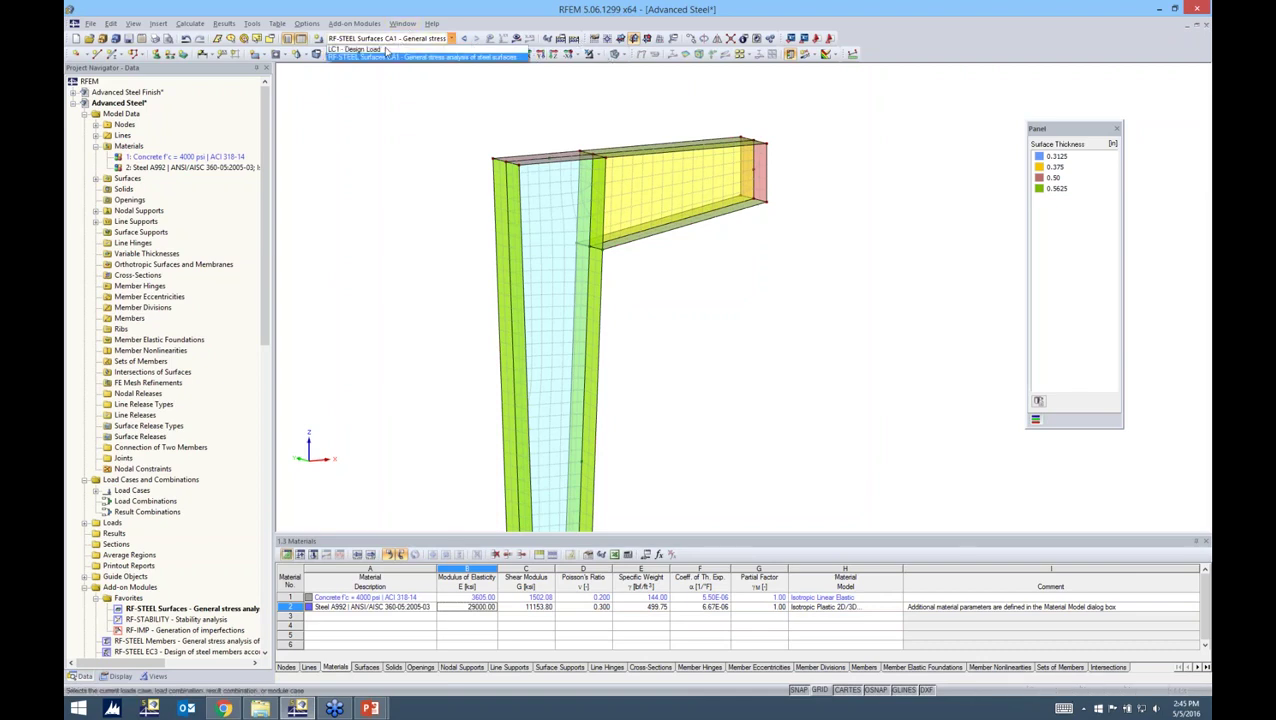
left_click(516, 38)
left_click(616, 373)
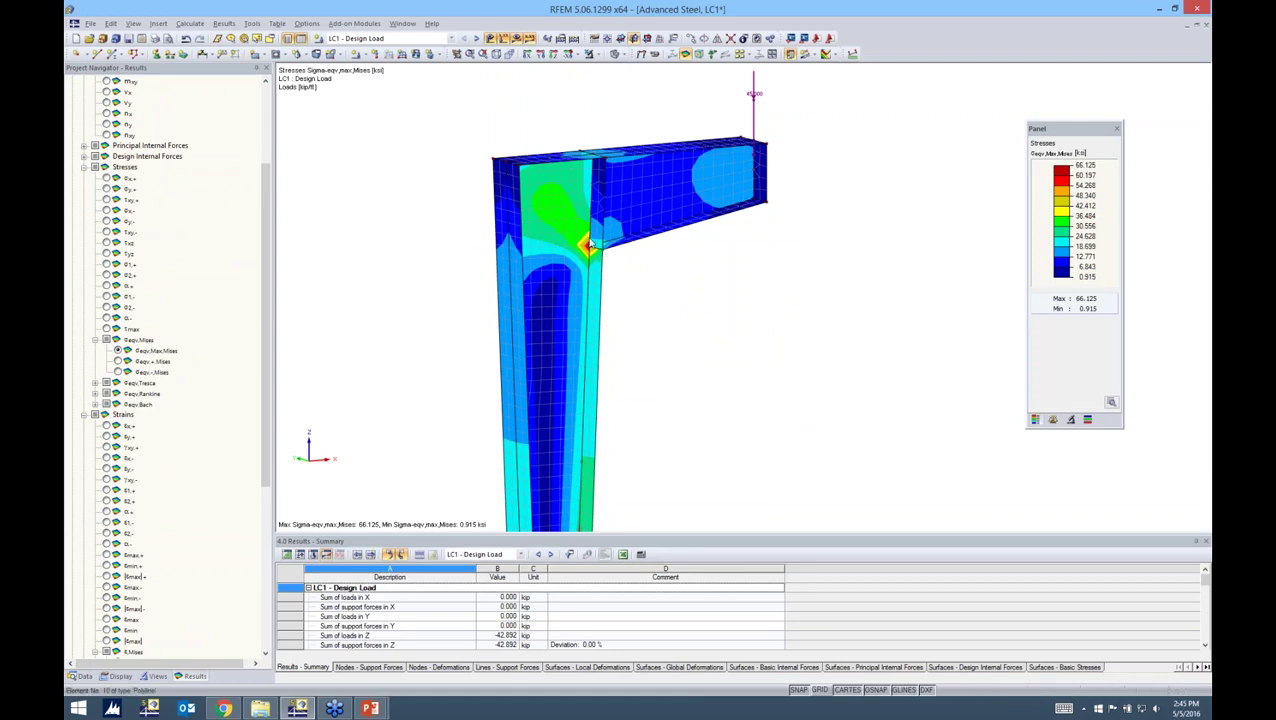
Step: Examine the σeqv,max,Mises stress concentration at the bracket-to-column corner, consulting the Distribution of Internal Forces slide in PowerPoint and returning to RFEM
middle_click_drag(586, 252, 588, 265, "ctrl")
scroll(587, 263, "up", 3)
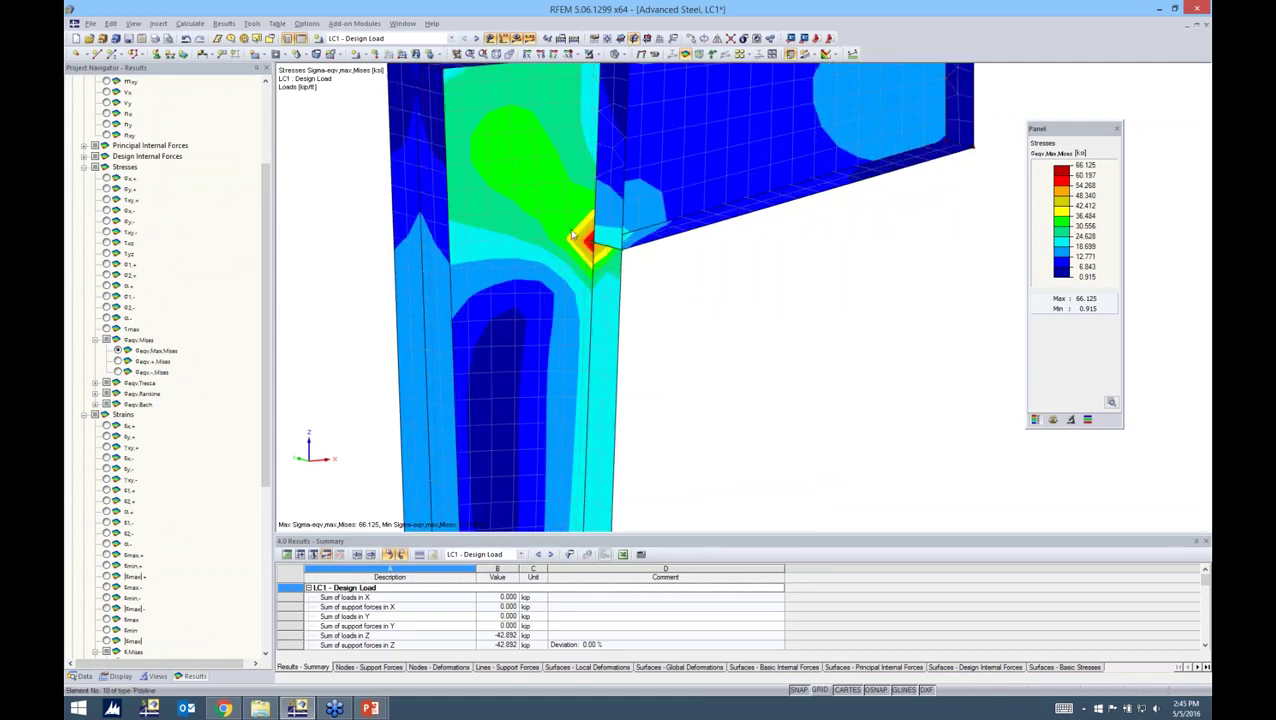
left_click_drag(1061, 143, 1053, 147)
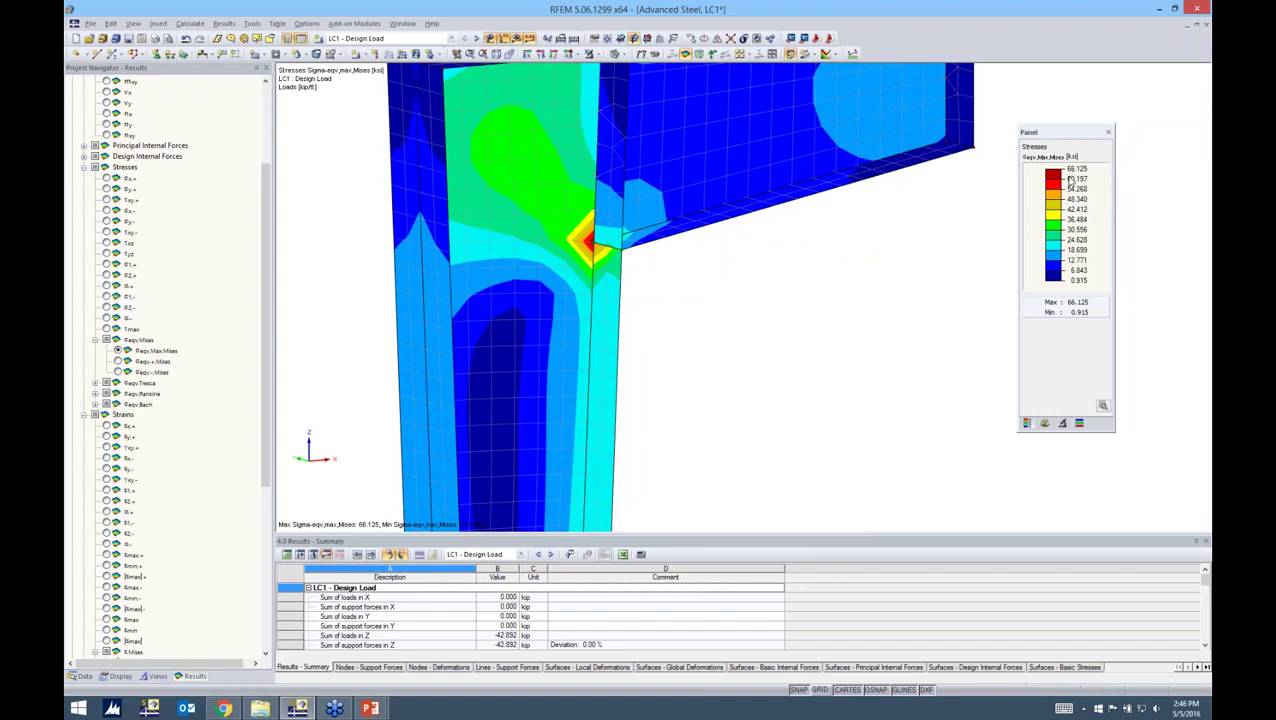
middle_click_drag(885, 248, 560, 330, "ctrl")
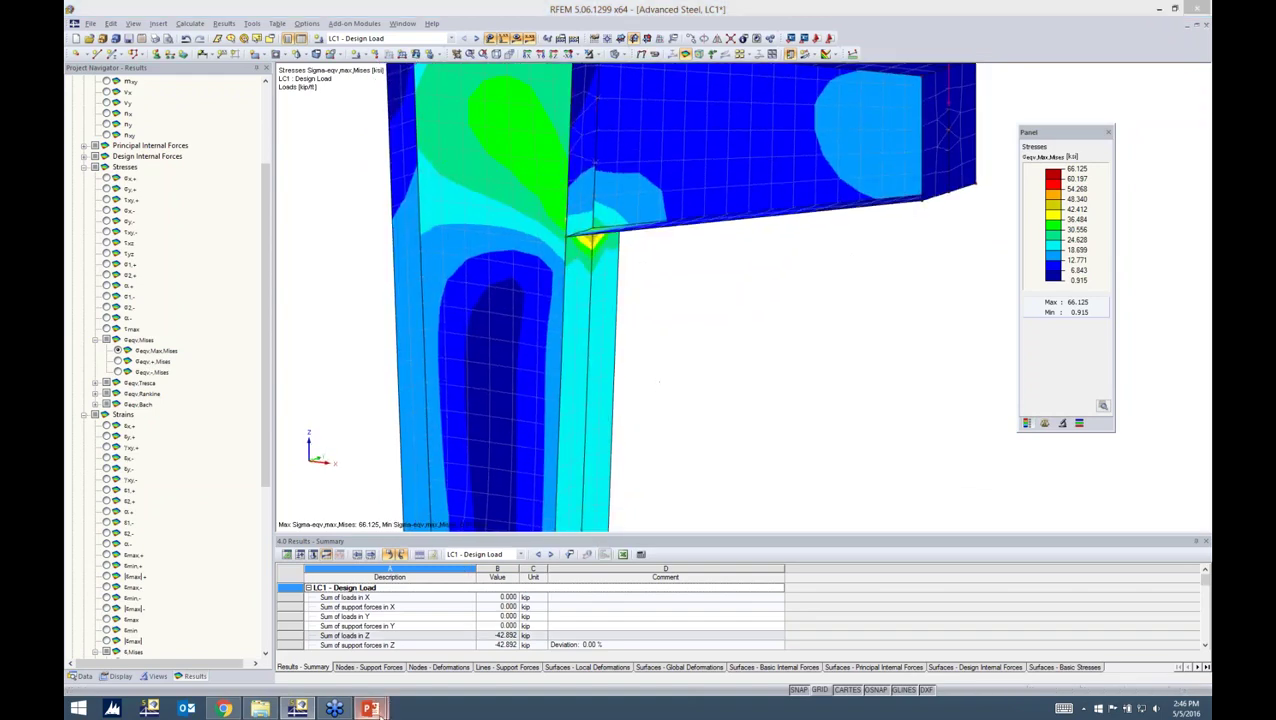
mouse_move(370, 710)
left_click(436, 638)
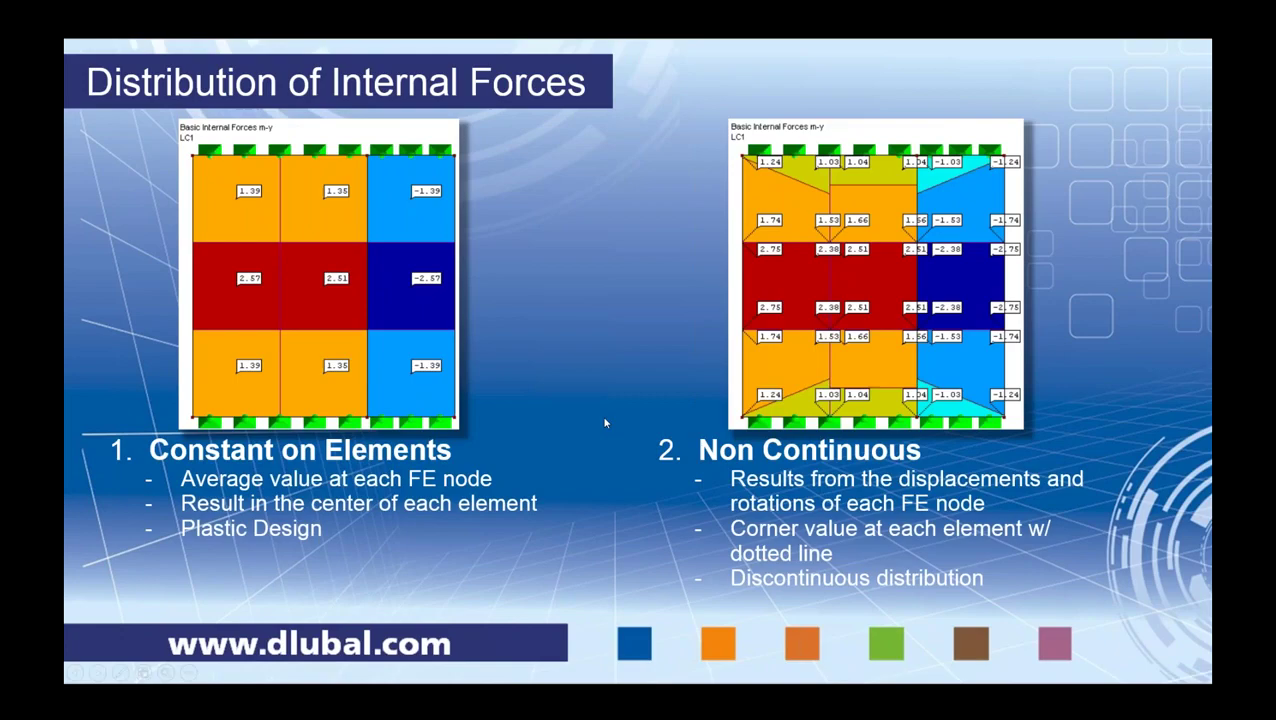
key("alt+Tab")
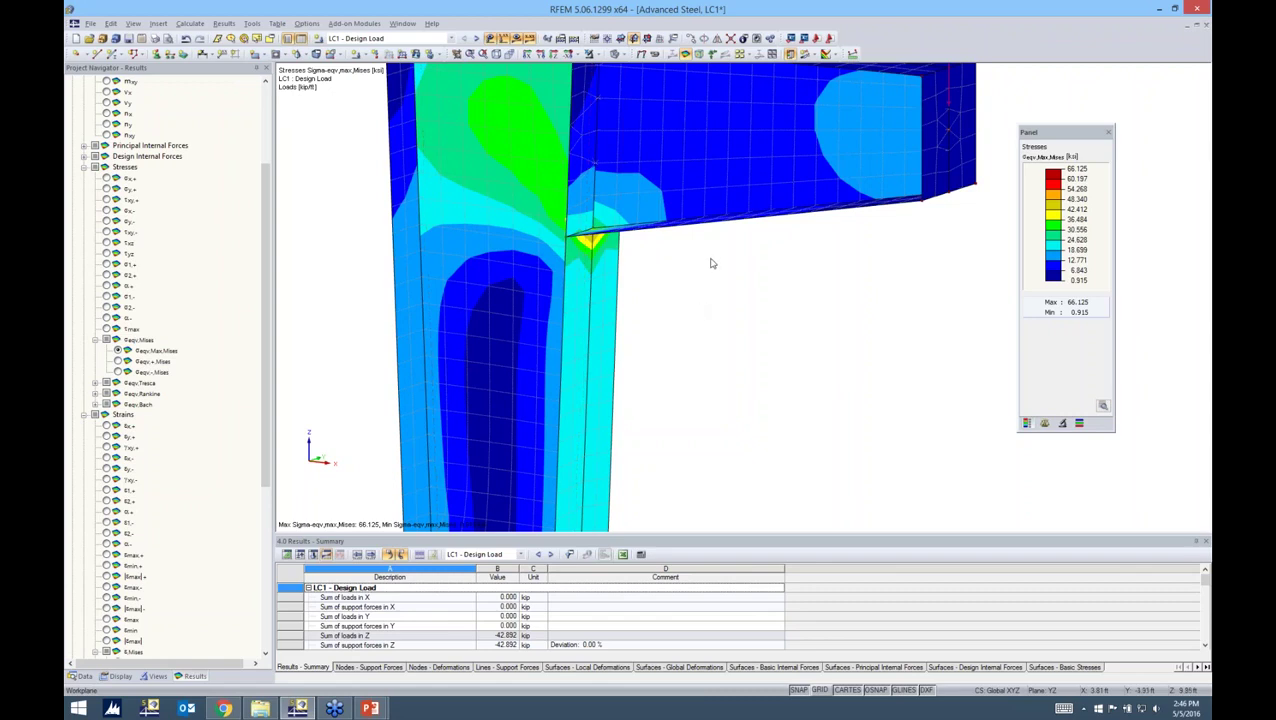
middle_click_drag(532, 237, 703, 286, "ctrl")
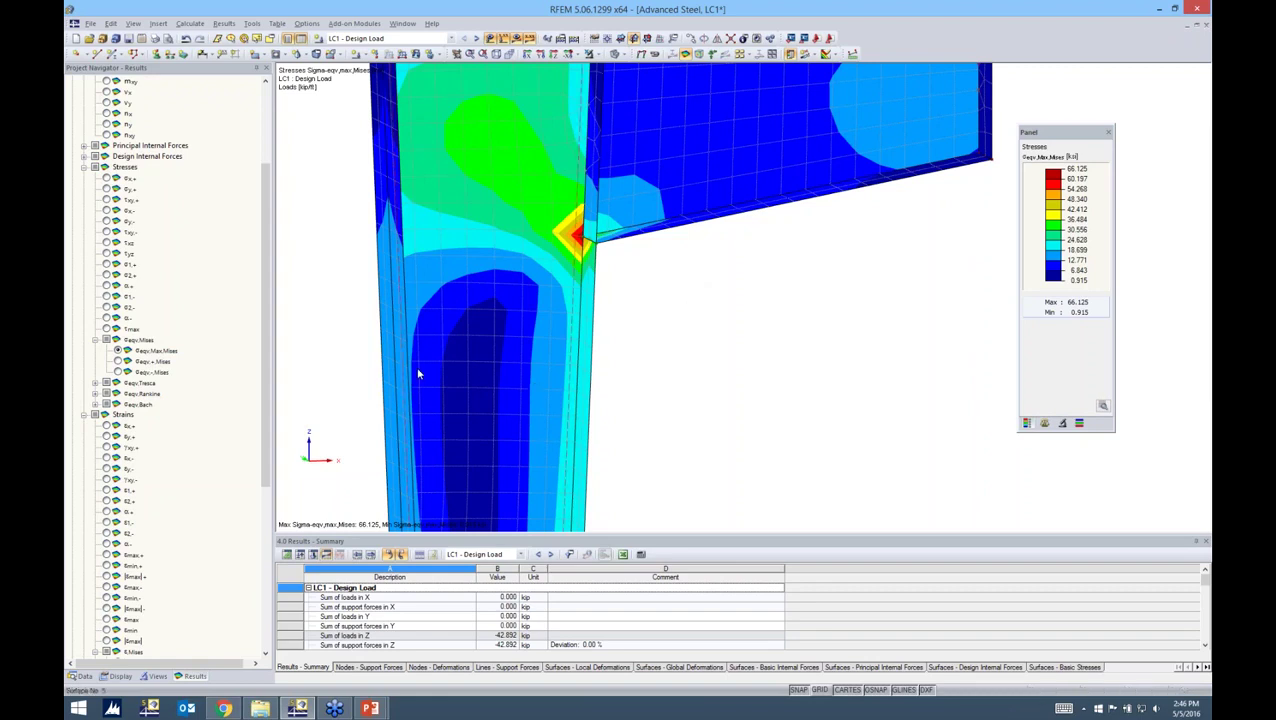
Step: Reveal the Distribution of Internal Forces/Stresses options for surface results in the display settings
left_click(118, 677)
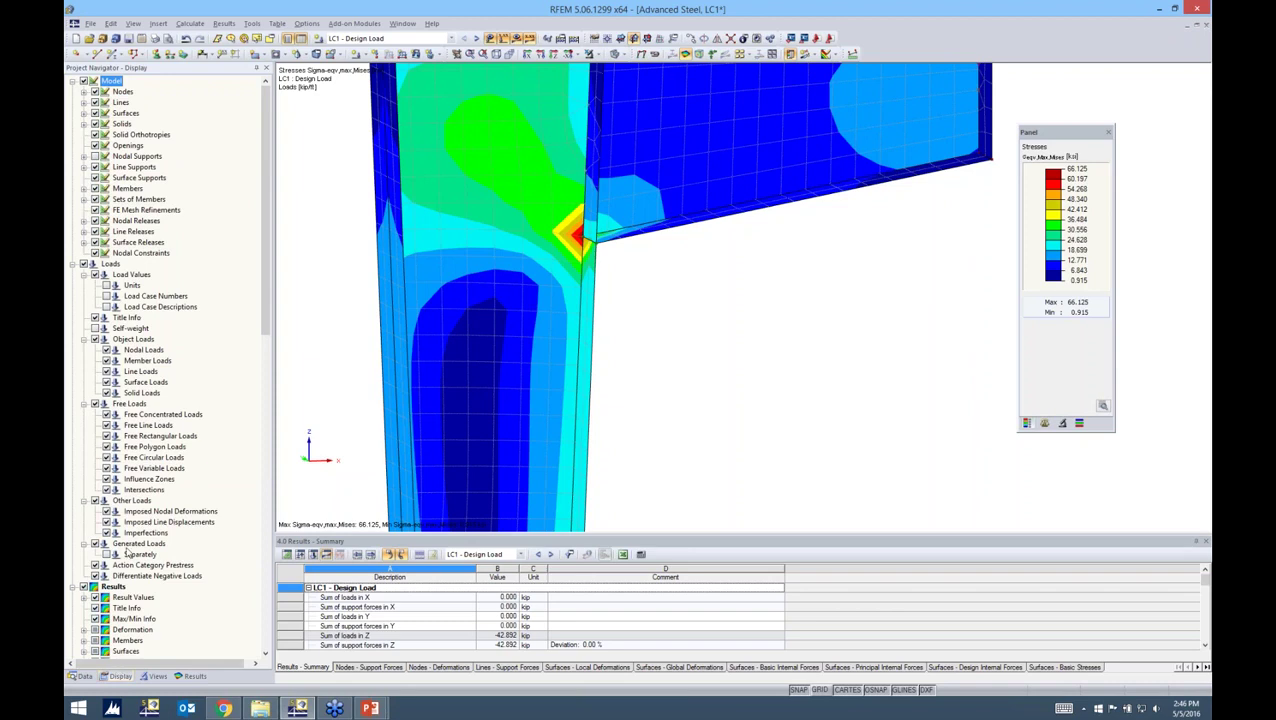
scroll(184, 546, "down", 3)
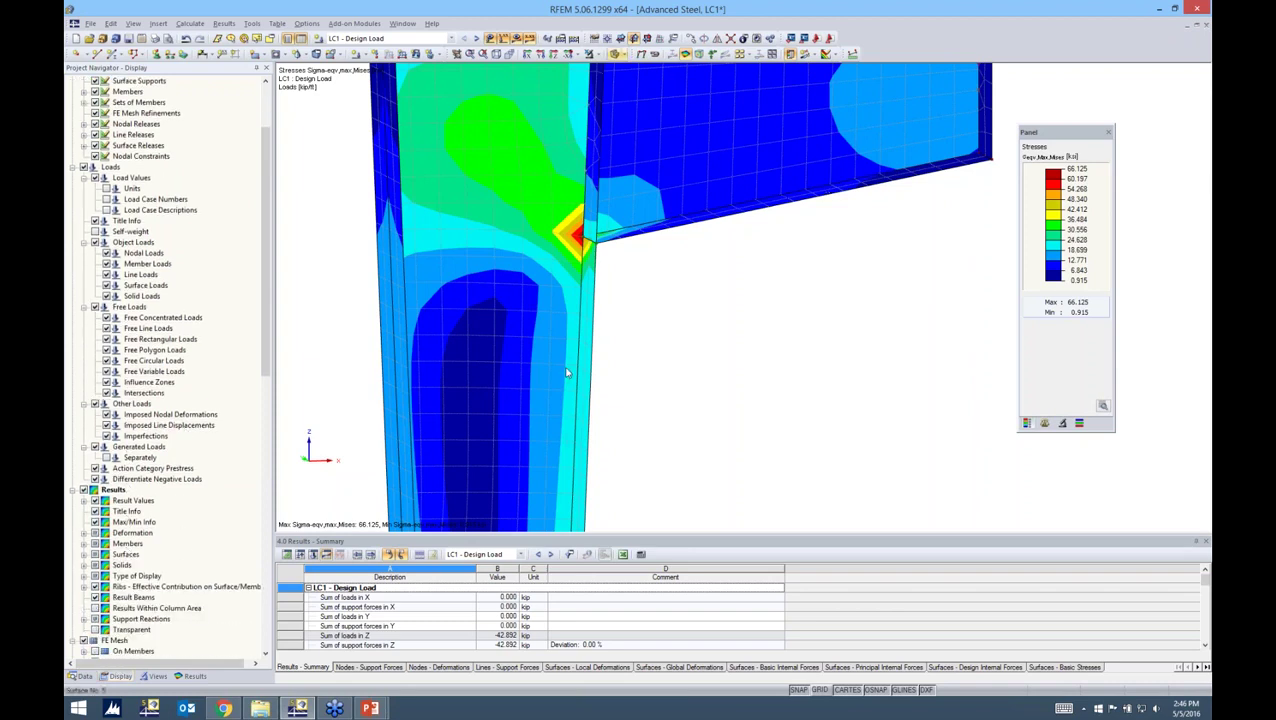
scroll(103, 500, "down", 1)
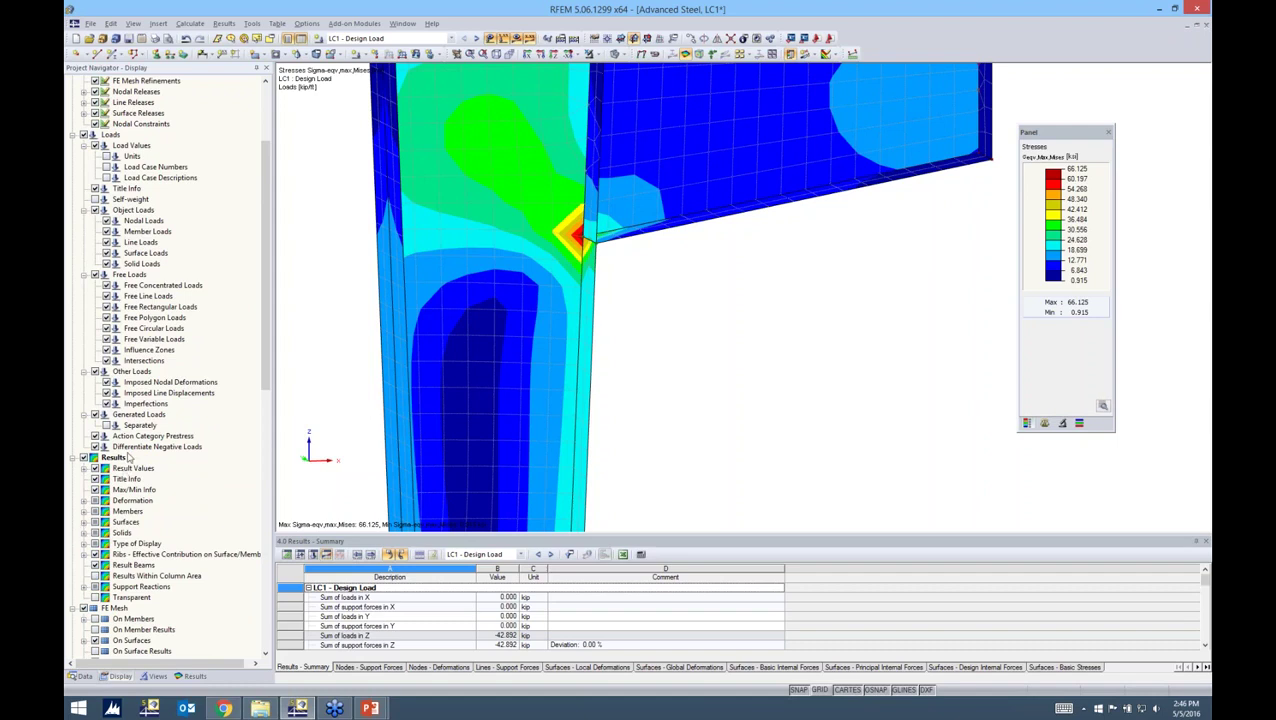
left_click(85, 523)
scroll(87, 525, "down", 2)
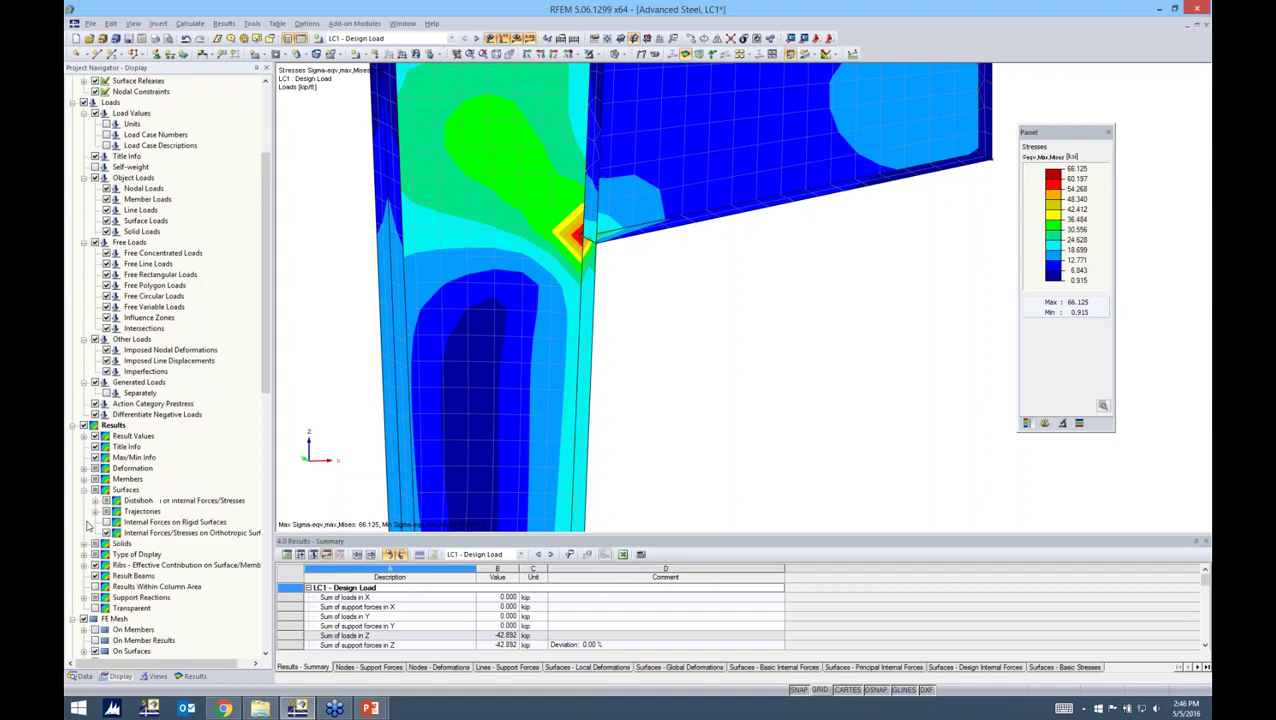
left_click(95, 468)
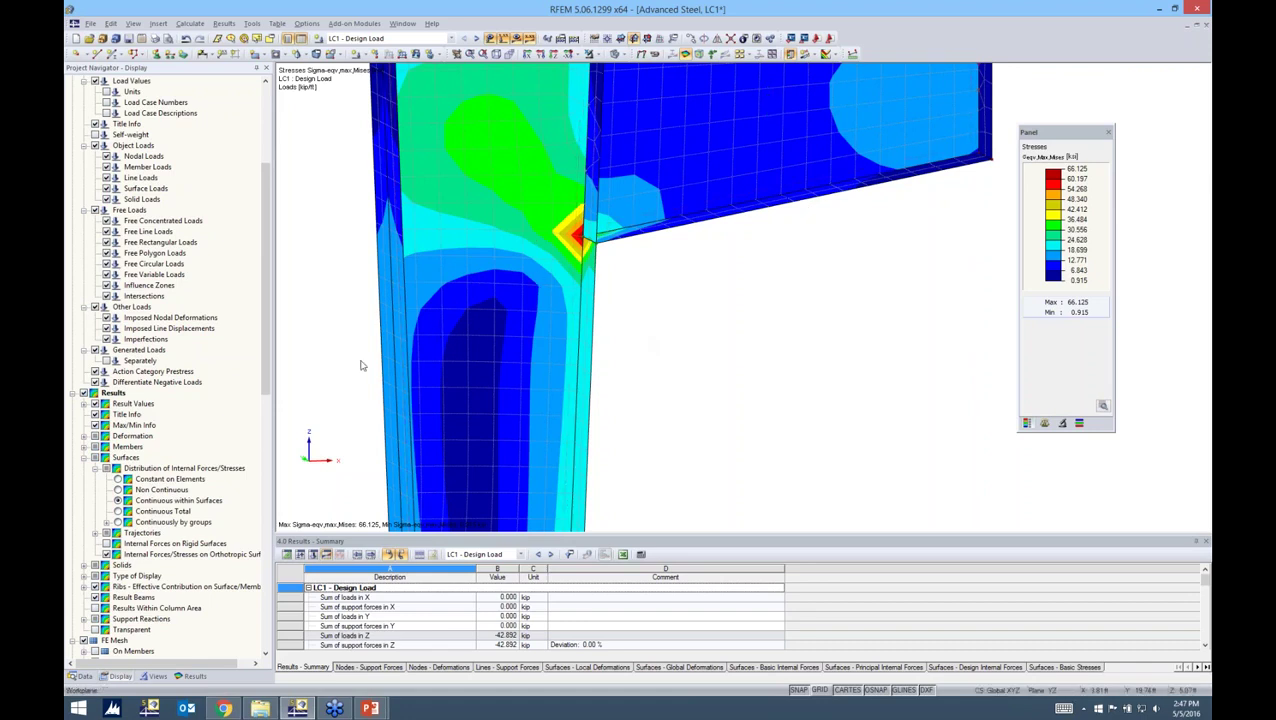
Step: Switch to the PowerPoint slide show at the Distribution of Internal Forces slide
middle_click_drag(629, 273, 660, 368, "ctrl")
mouse_move(370, 708)
left_click(435, 640)
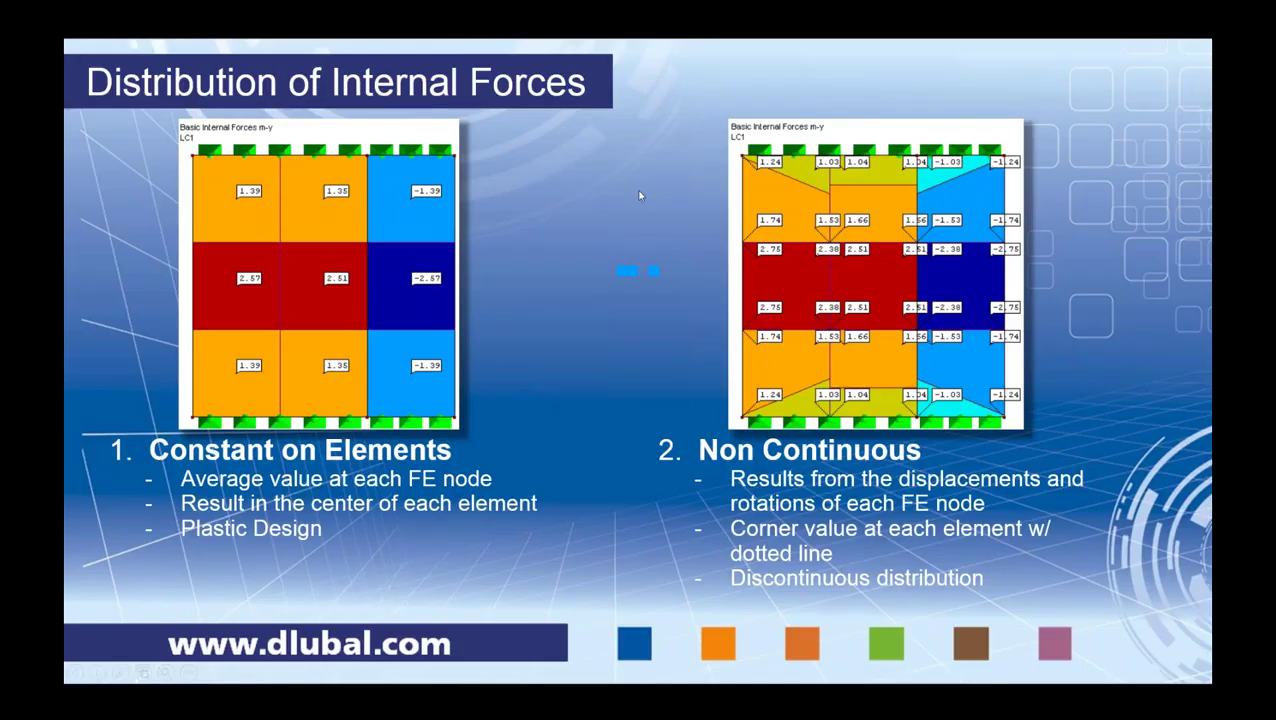
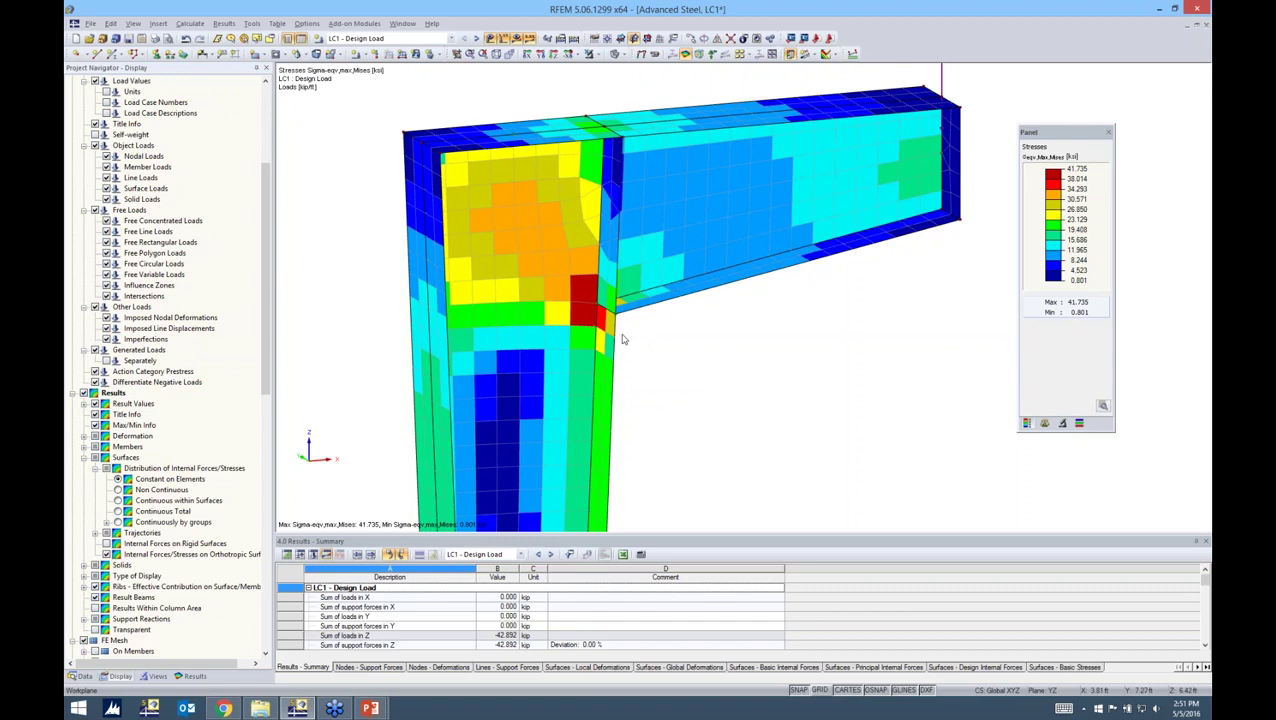
Step: Begin a new FE mesh refinement on the node where the bracket's lower flange meets the column, opening the definition of a new refinement type
scroll(622, 340, "up", 5)
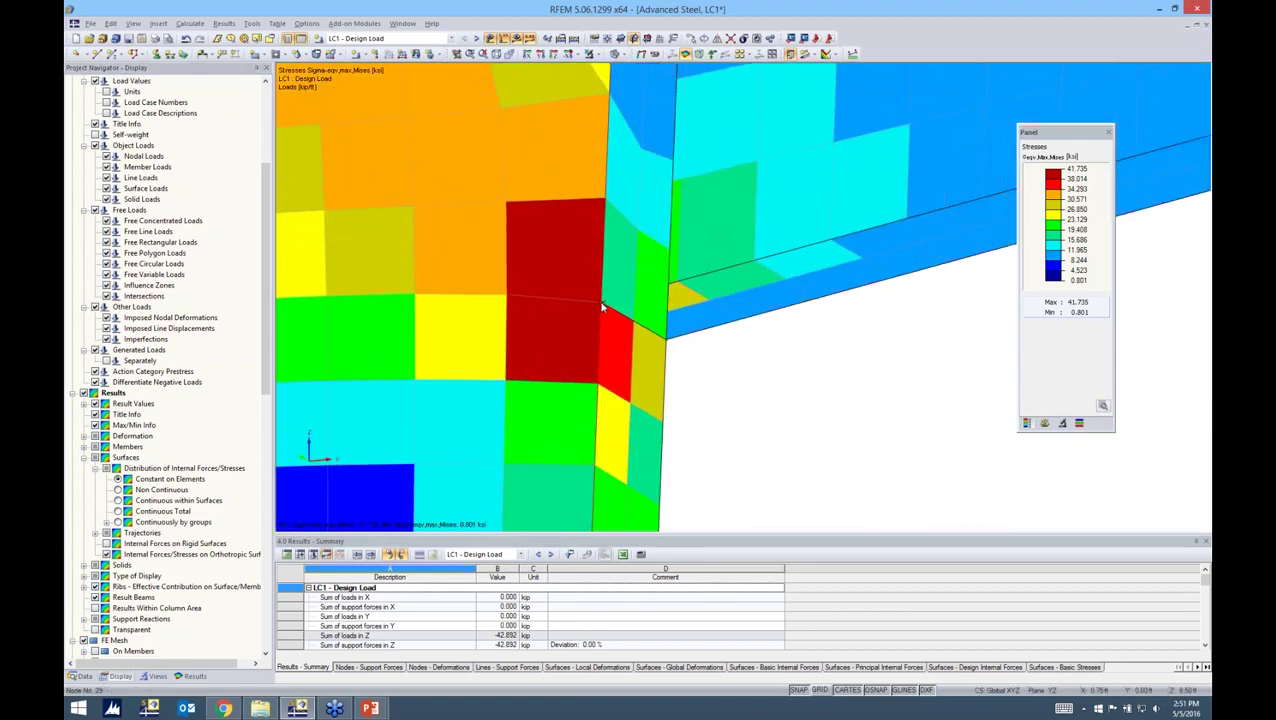
right_click(603, 307)
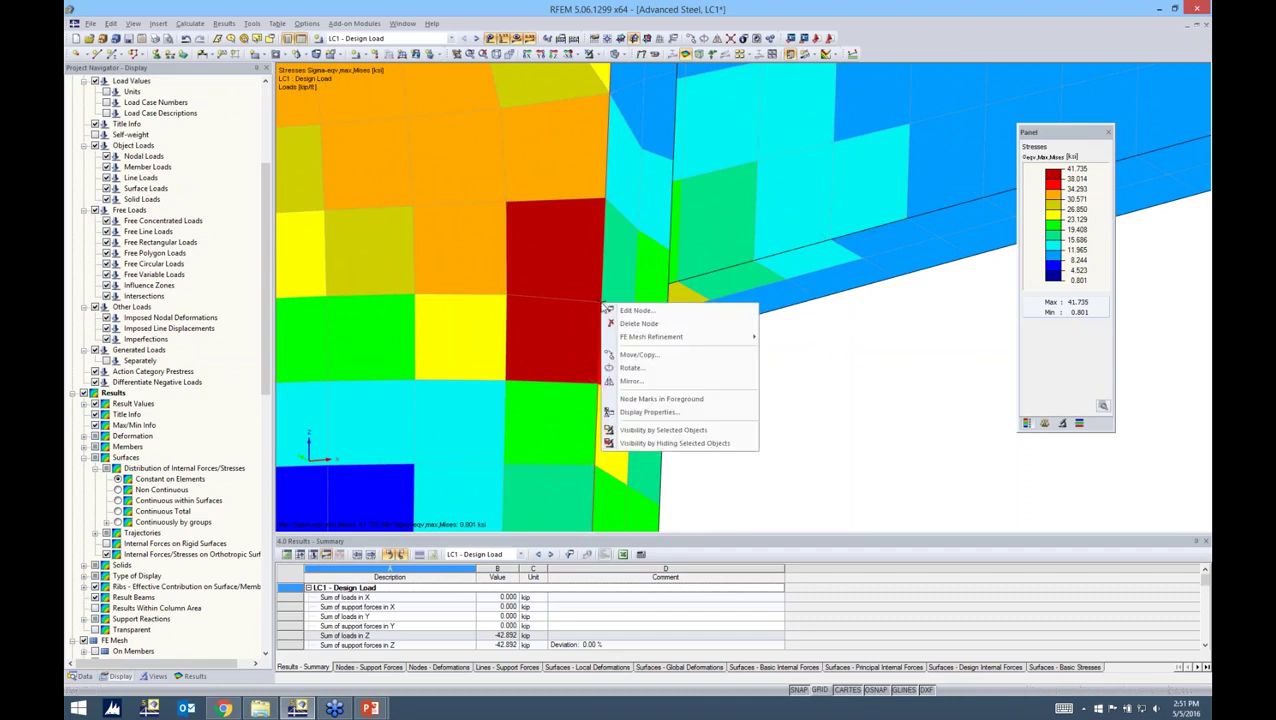
mouse_move(633, 342)
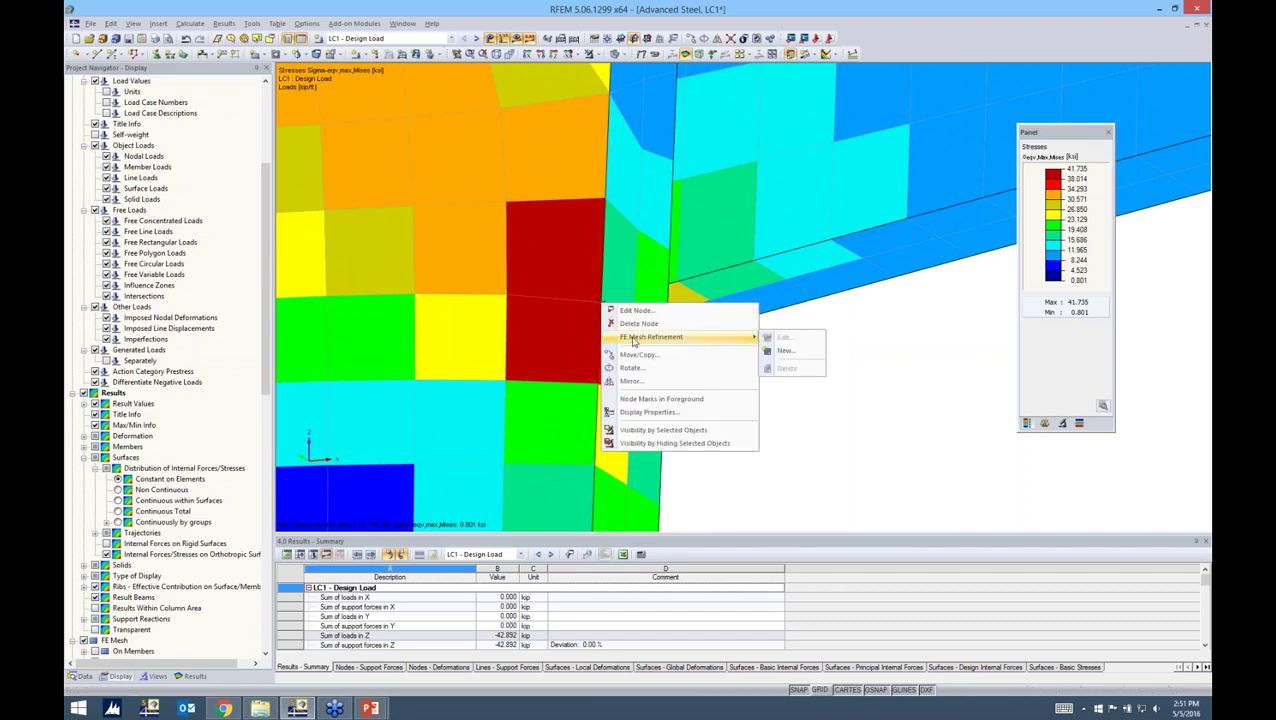
left_click(787, 352)
left_click(706, 366)
left_click_drag(627, 202, 657, 190)
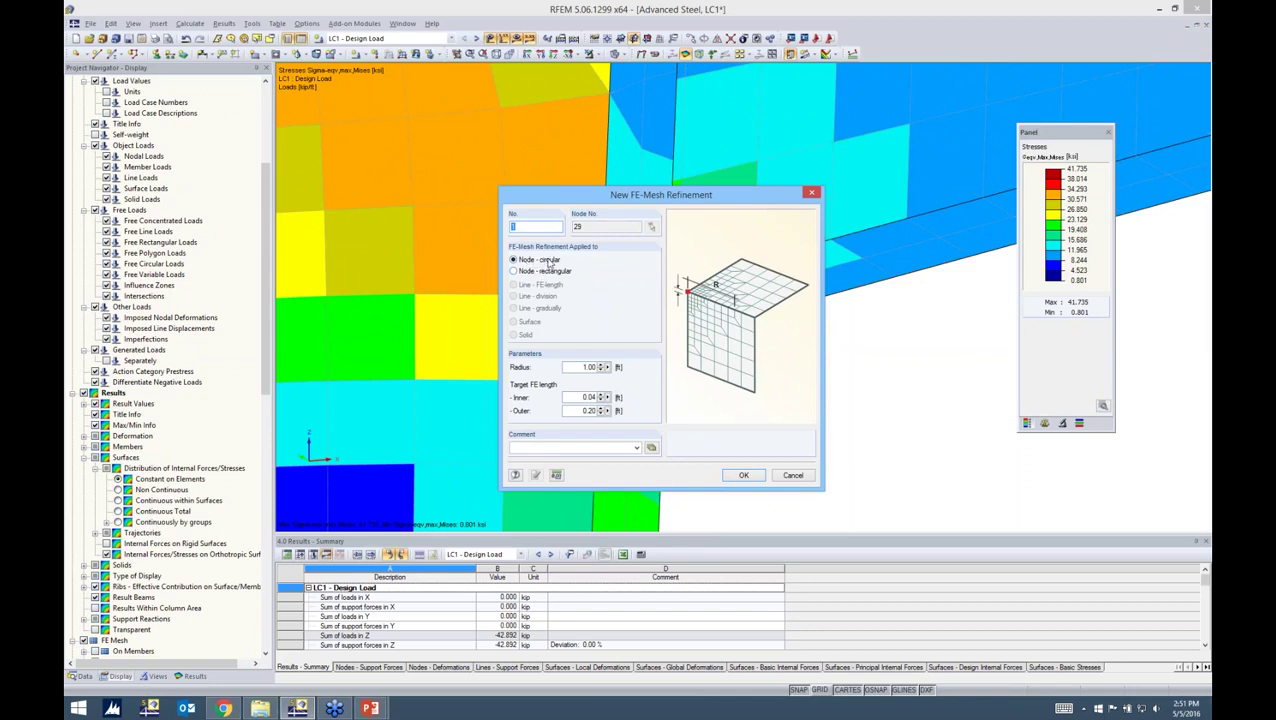
Step: Define the node refinement as circular with a 0.5 ft radius and apply it, accepting deletion of all results and the FE mesh
left_click(514, 271)
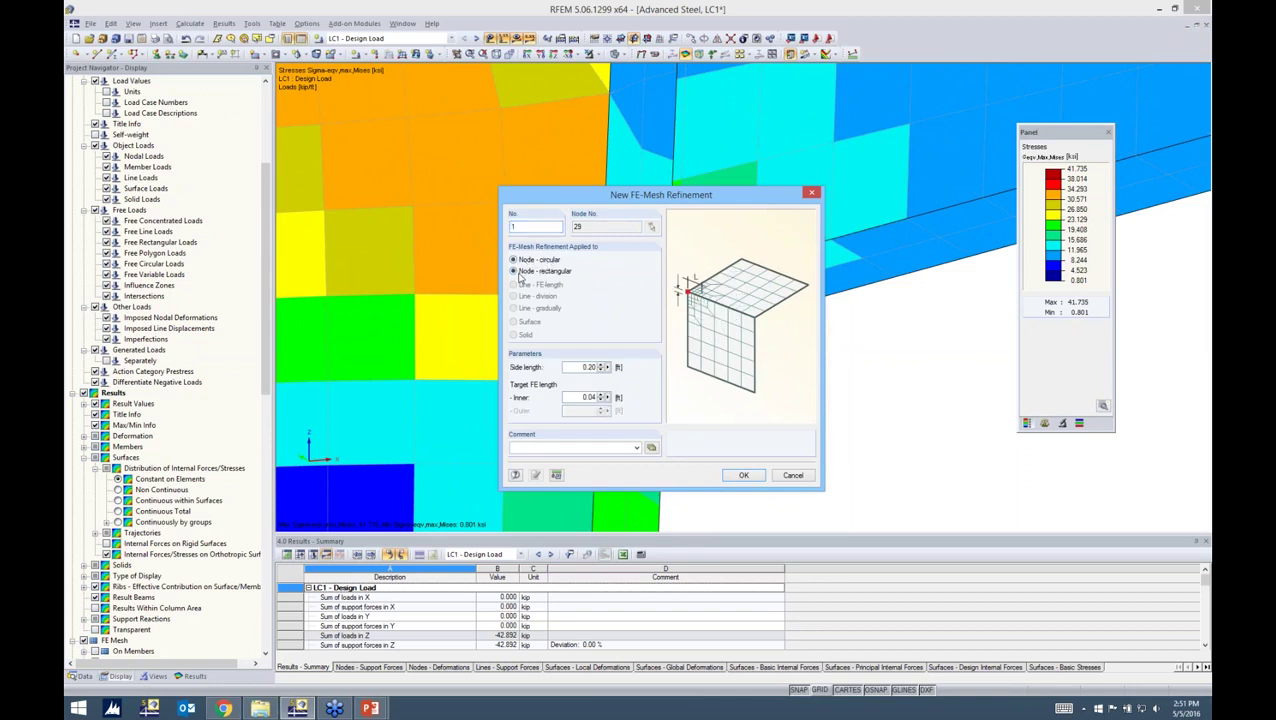
left_click(514, 260)
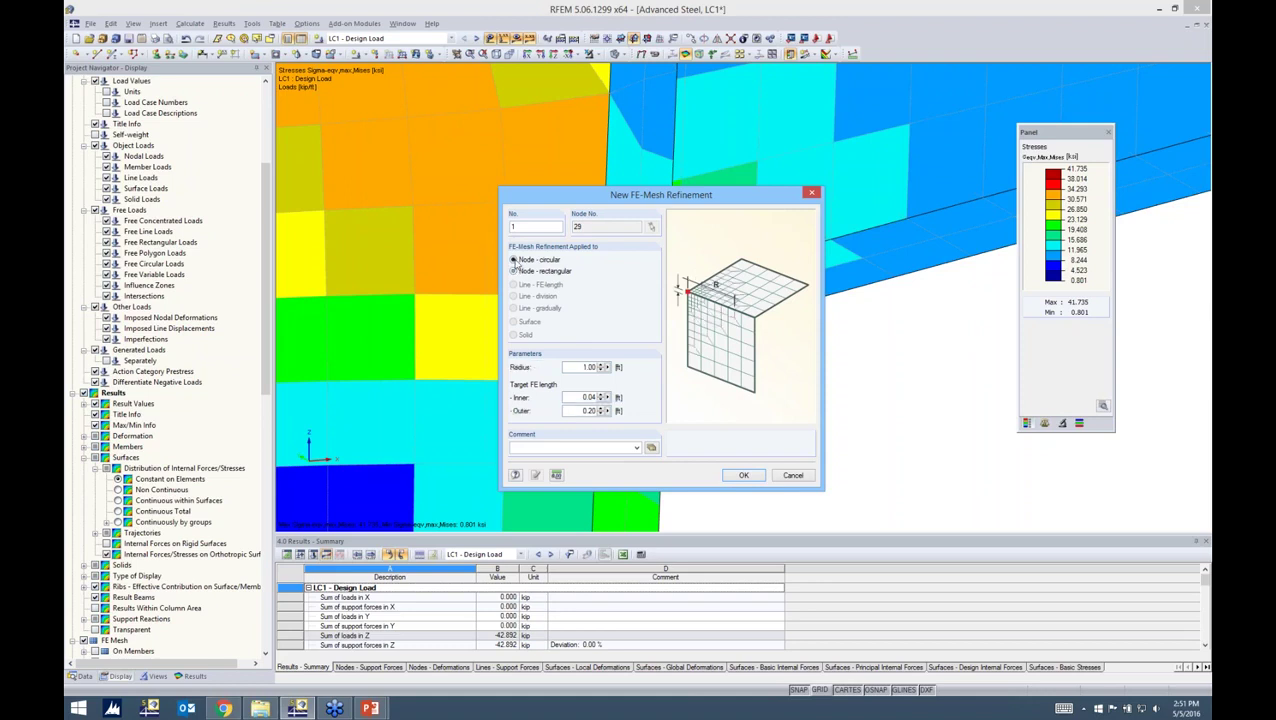
double_click(570, 366)
type("0.5")
left_click(745, 476)
left_click(661, 392)
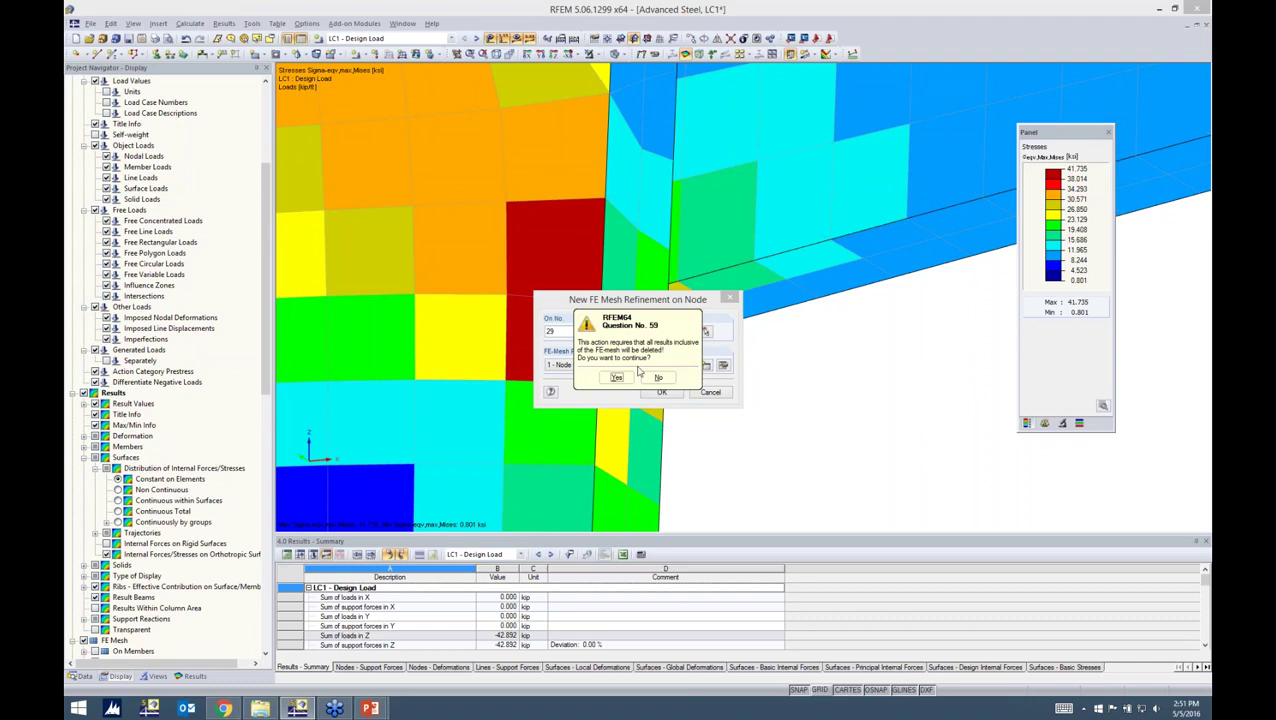
left_click(616, 377)
Step: Check the refinement sphere at the bracket corner by switching the FE Mesh Refinements display off and back on
scroll(697, 328, "down", 5)
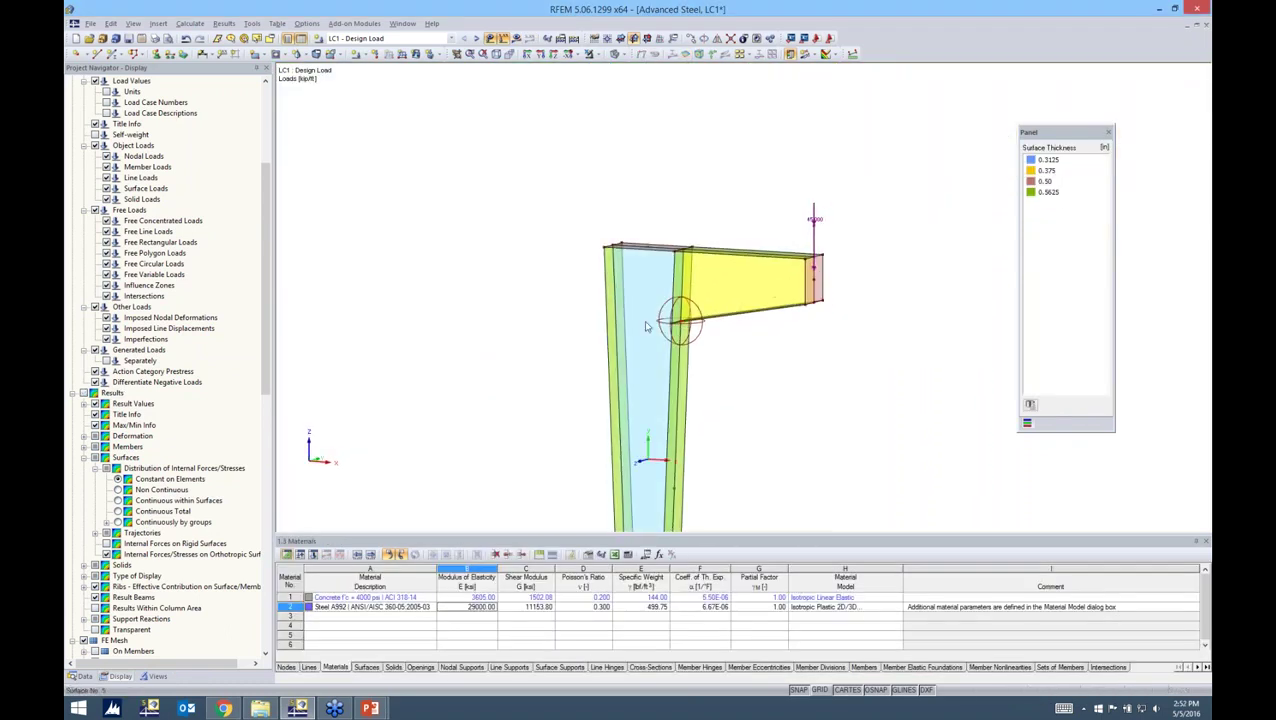
scroll(662, 315, "up", 3)
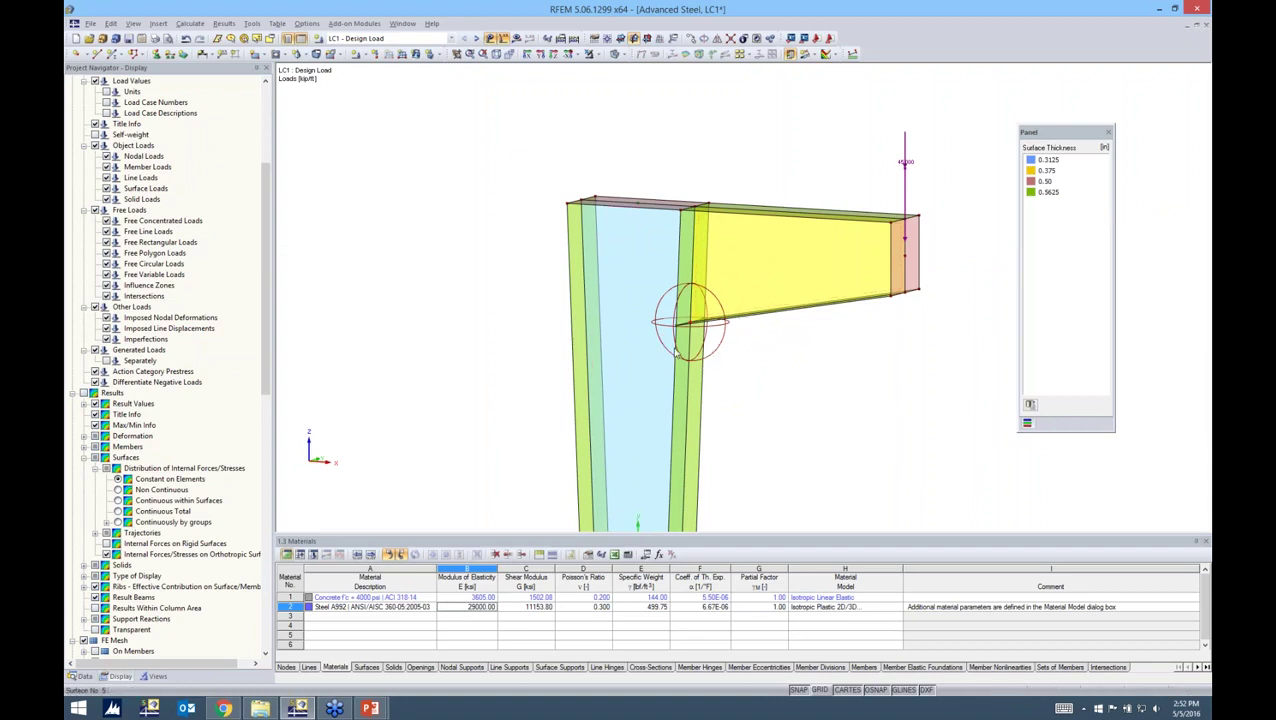
scroll(200, 175, "up", 6)
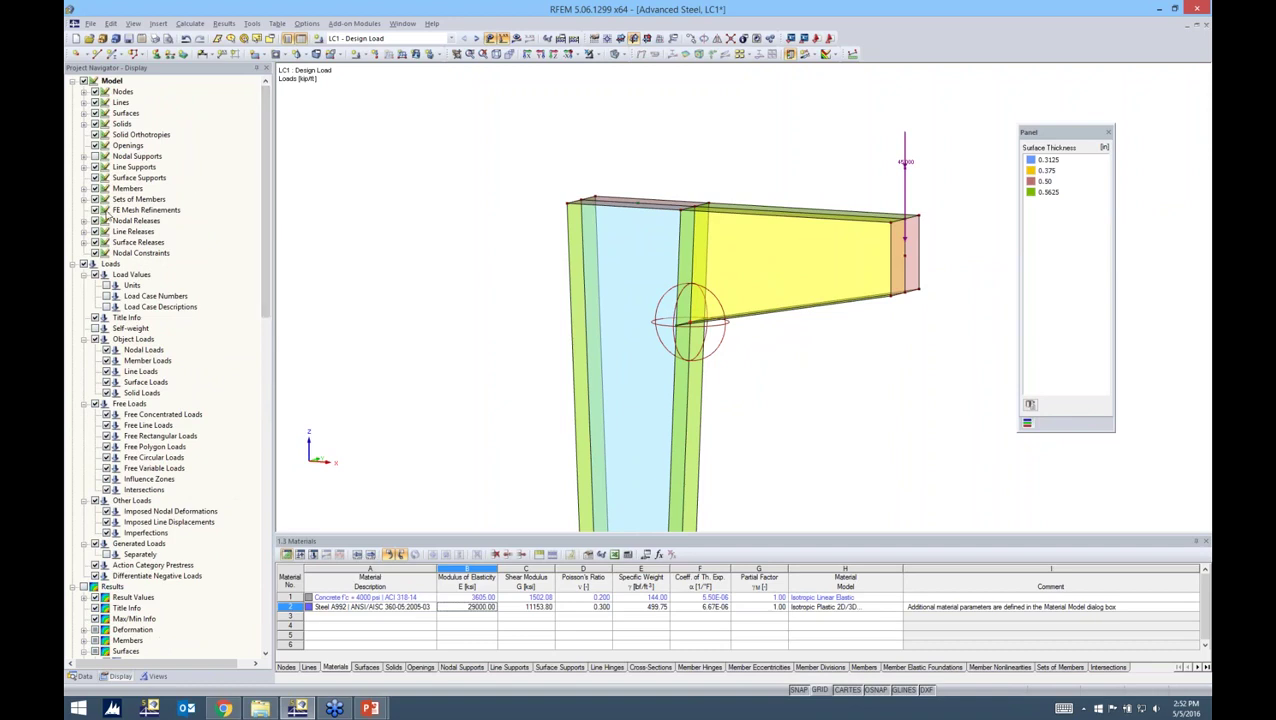
left_click(96, 210)
left_click(96, 210)
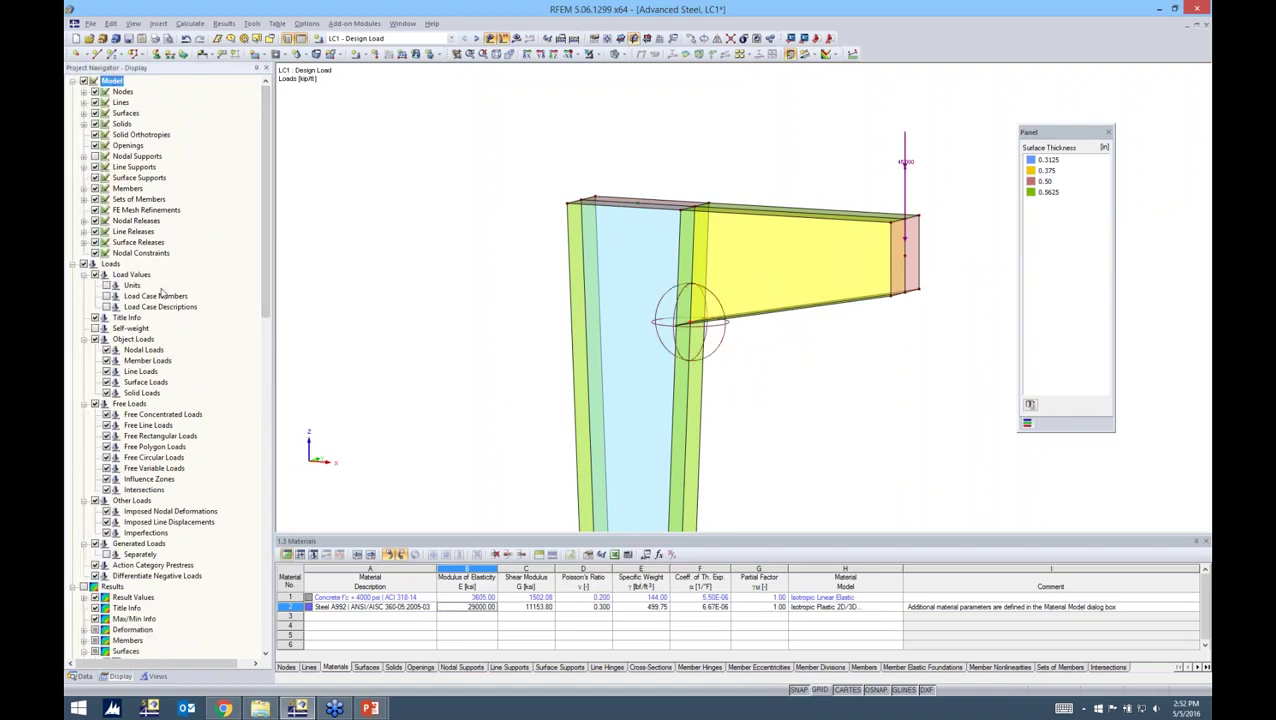
Step: Generate the FE mesh and inspect the refined elements around the bracket corner node
left_click(189, 24)
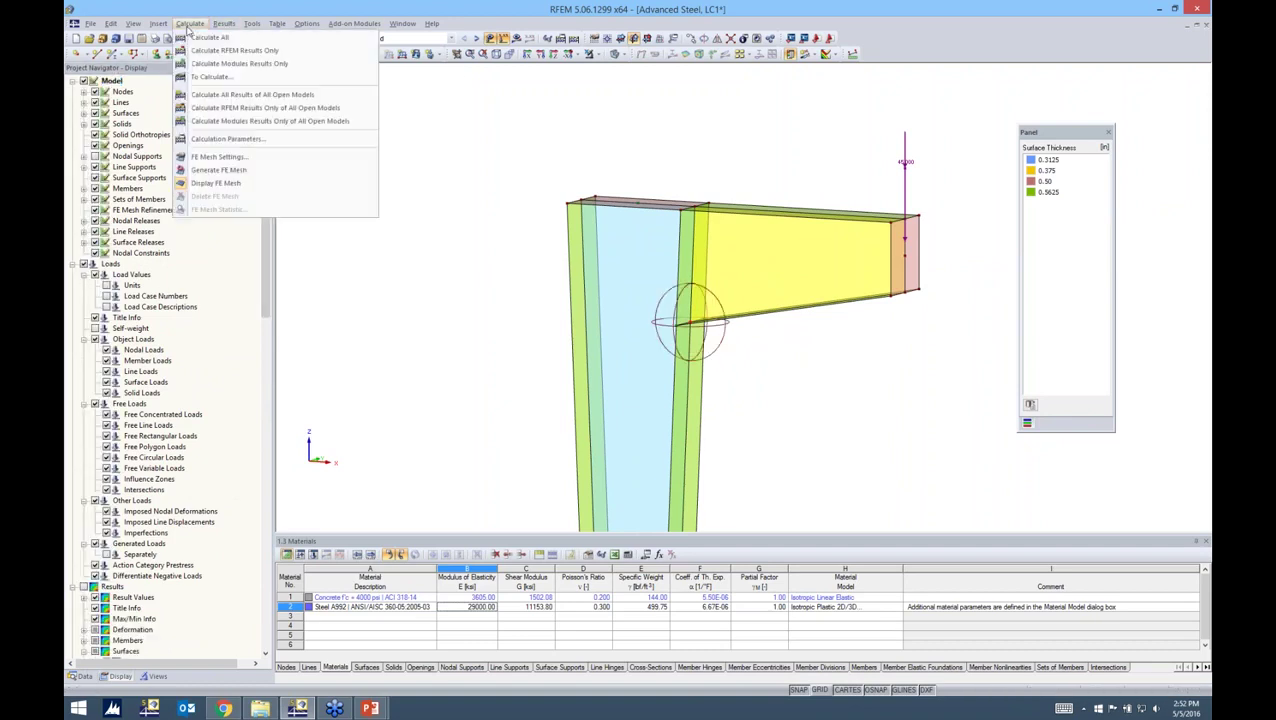
left_click(216, 170)
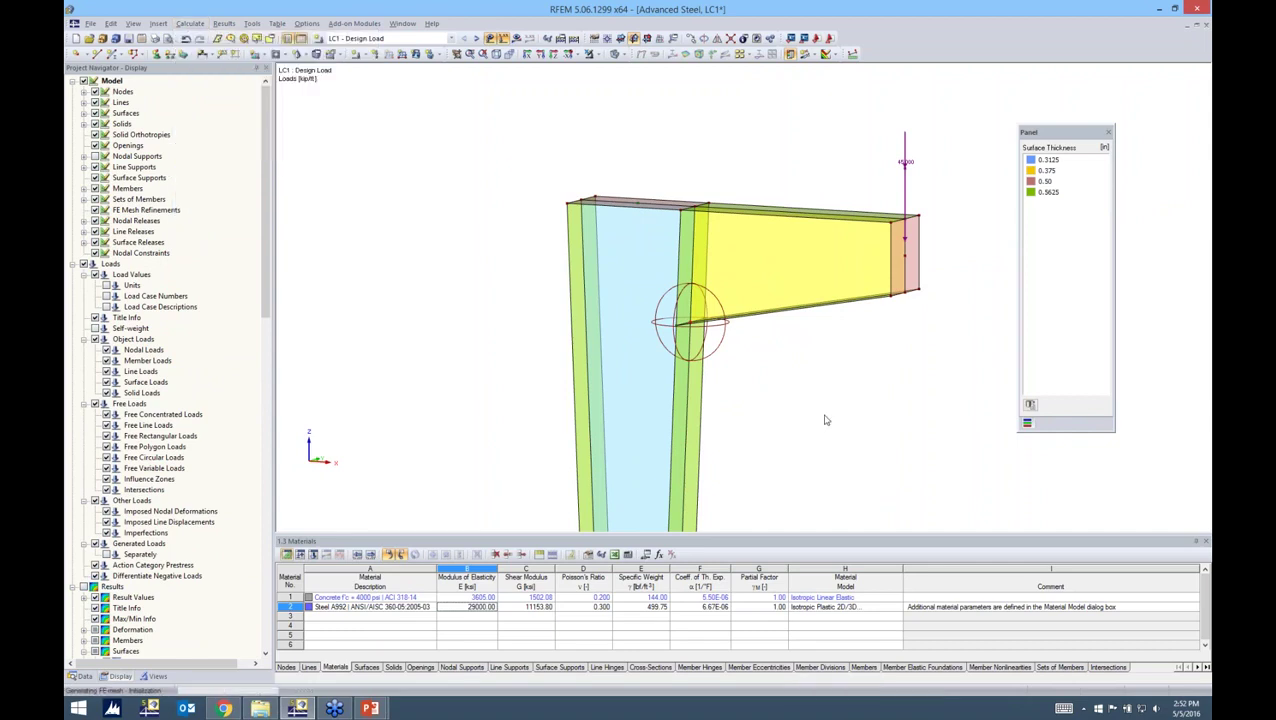
scroll(690, 320, "up", 1)
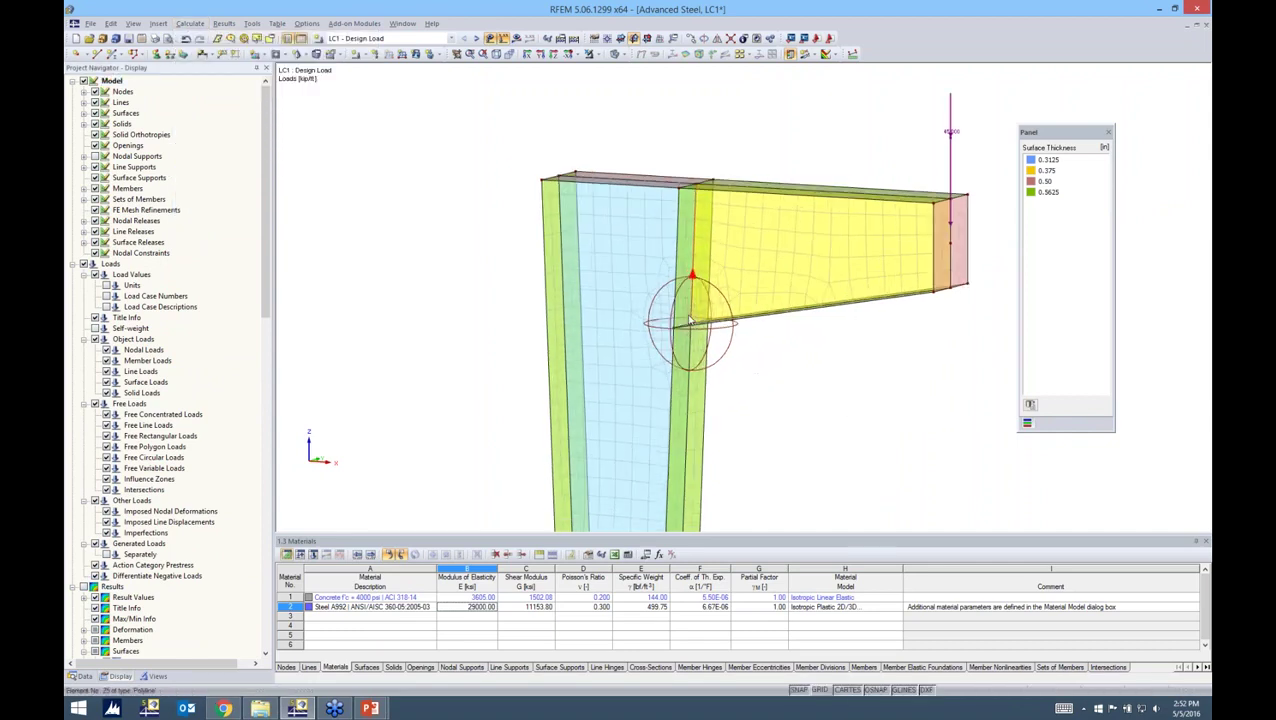
scroll(690, 320, "up", 1)
middle_click_drag(690, 320, 1048, 384, "ctrl")
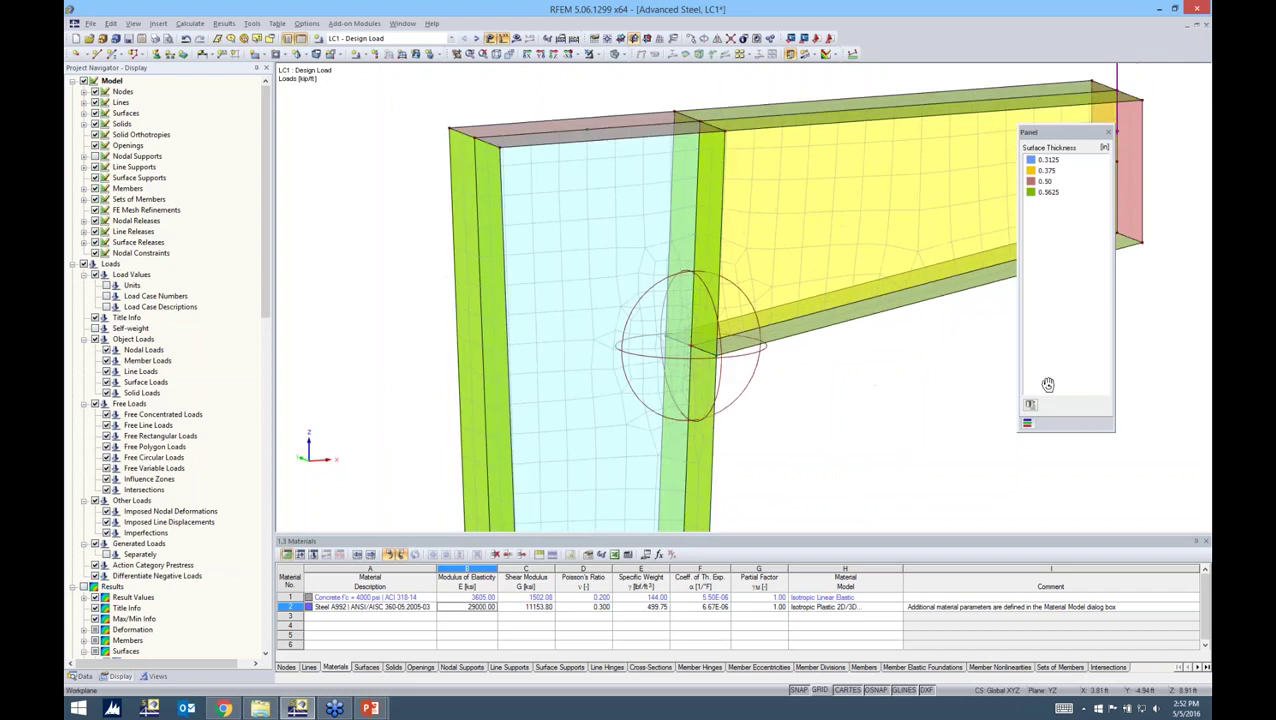
right_click(1048, 384)
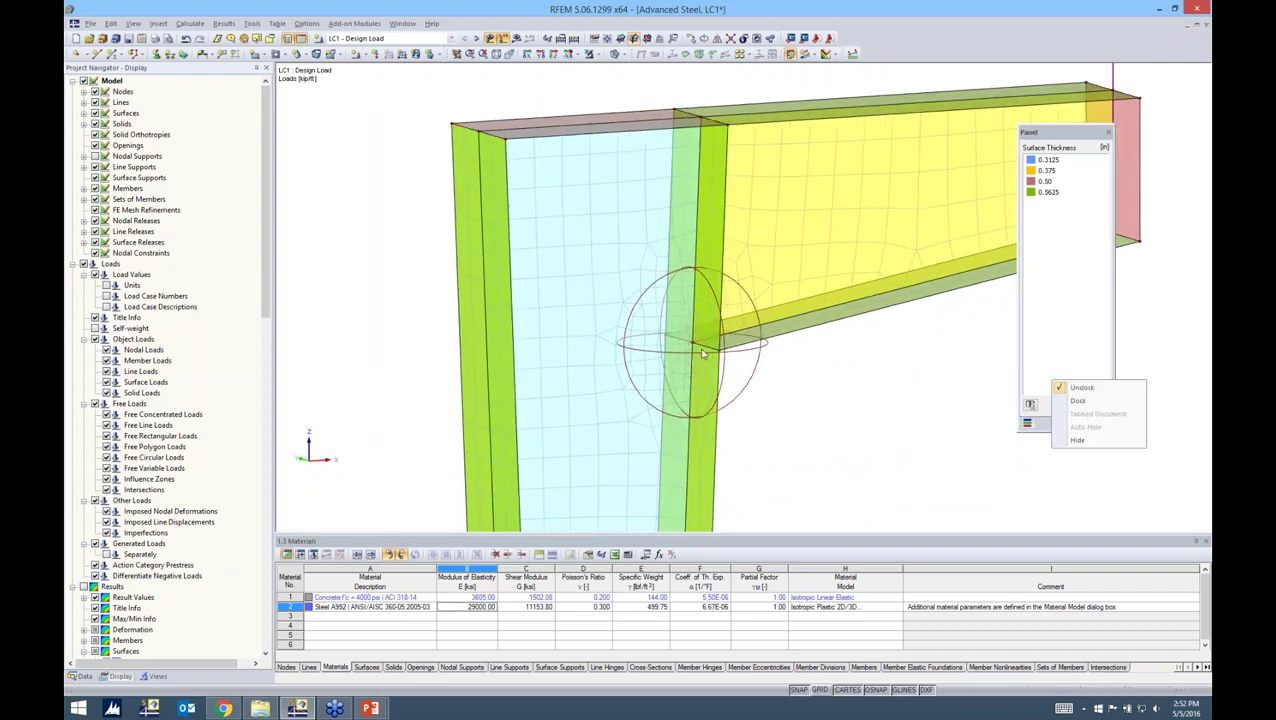
left_click(770, 395)
scroll(690, 350, "up", 2)
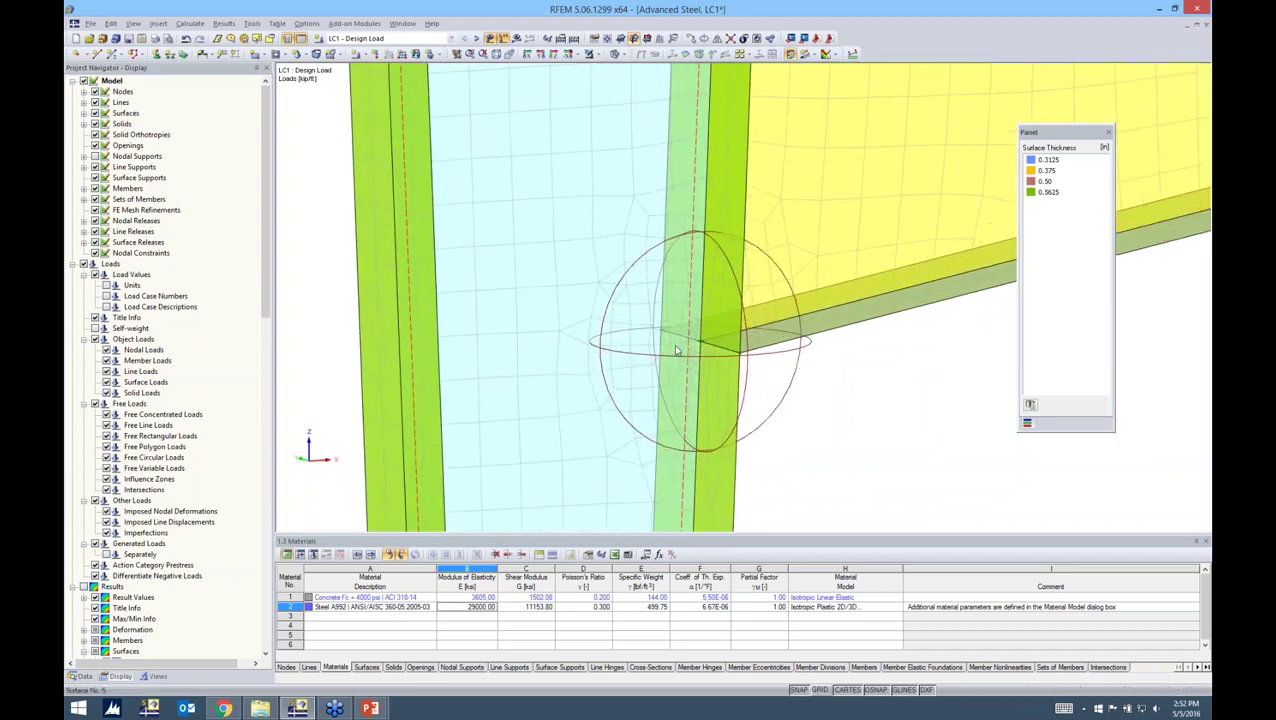
scroll(677, 347, "up", 1)
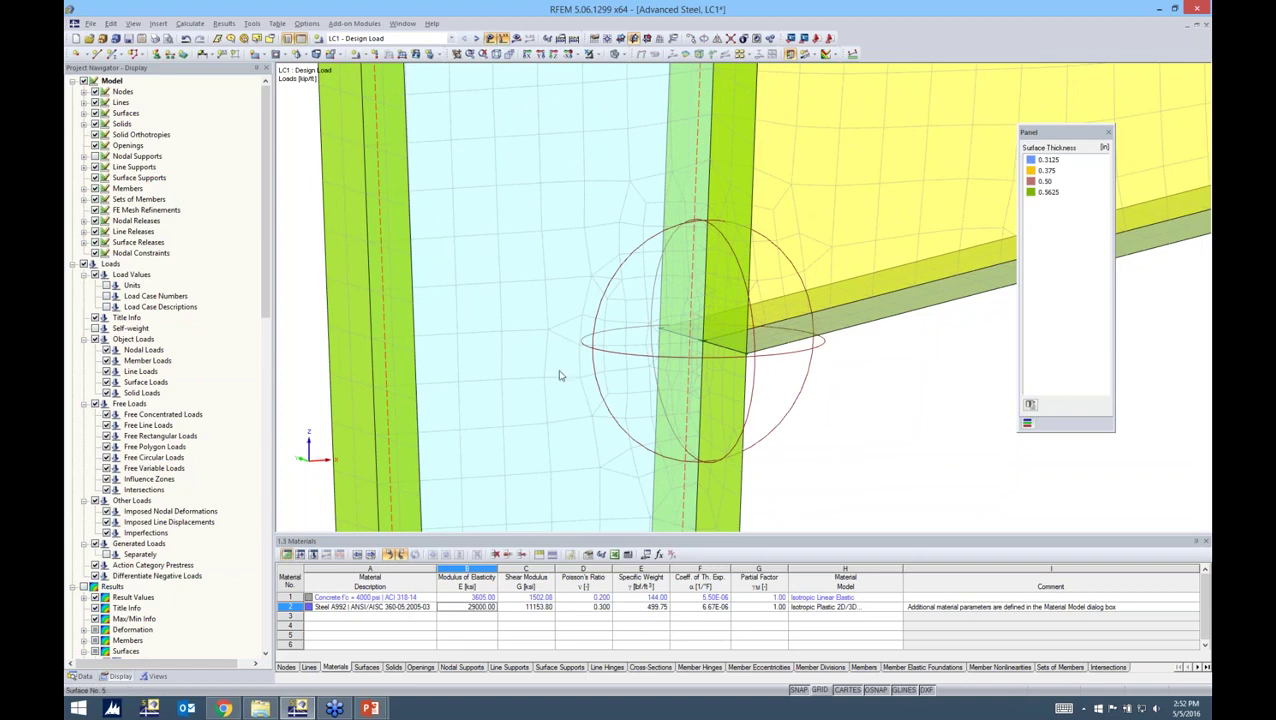
middle_click_drag(860, 393, 760, 400)
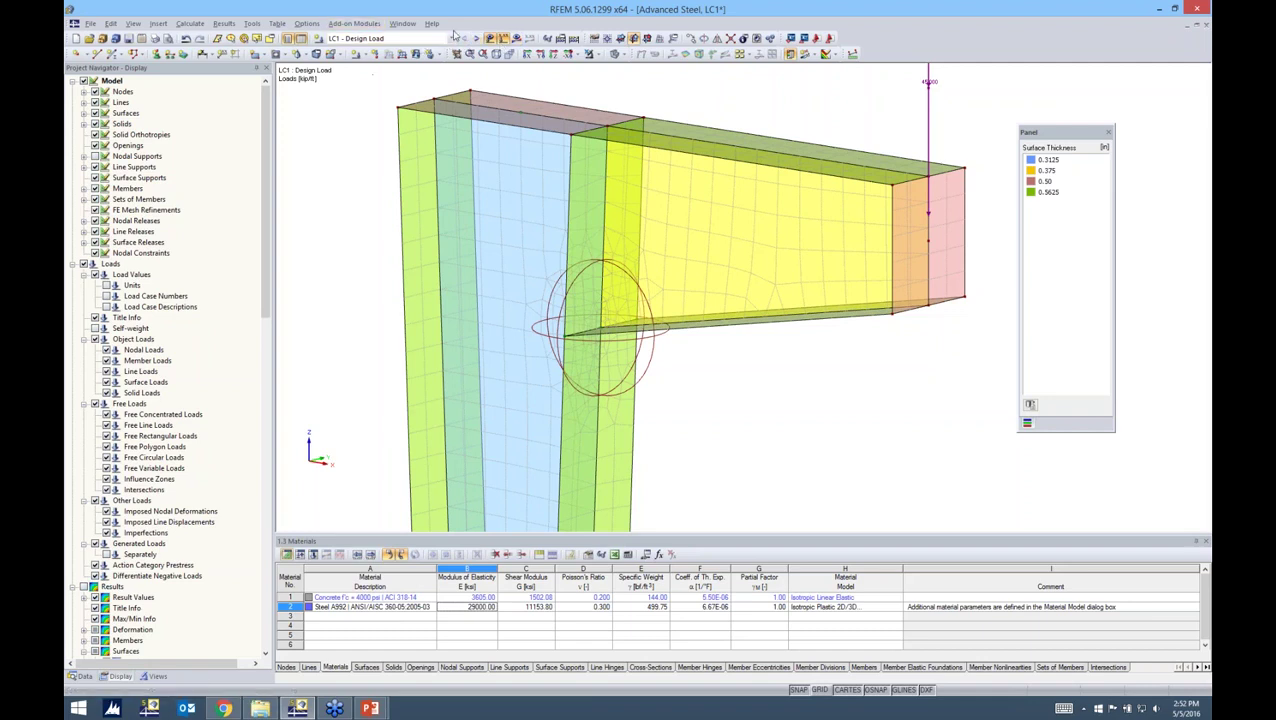
Step: Recalculate LC1 - Design Load with the refined mesh and examine the σeqv,max,Mises stresses around the bracket corner
left_click(514, 38)
left_click(617, 374)
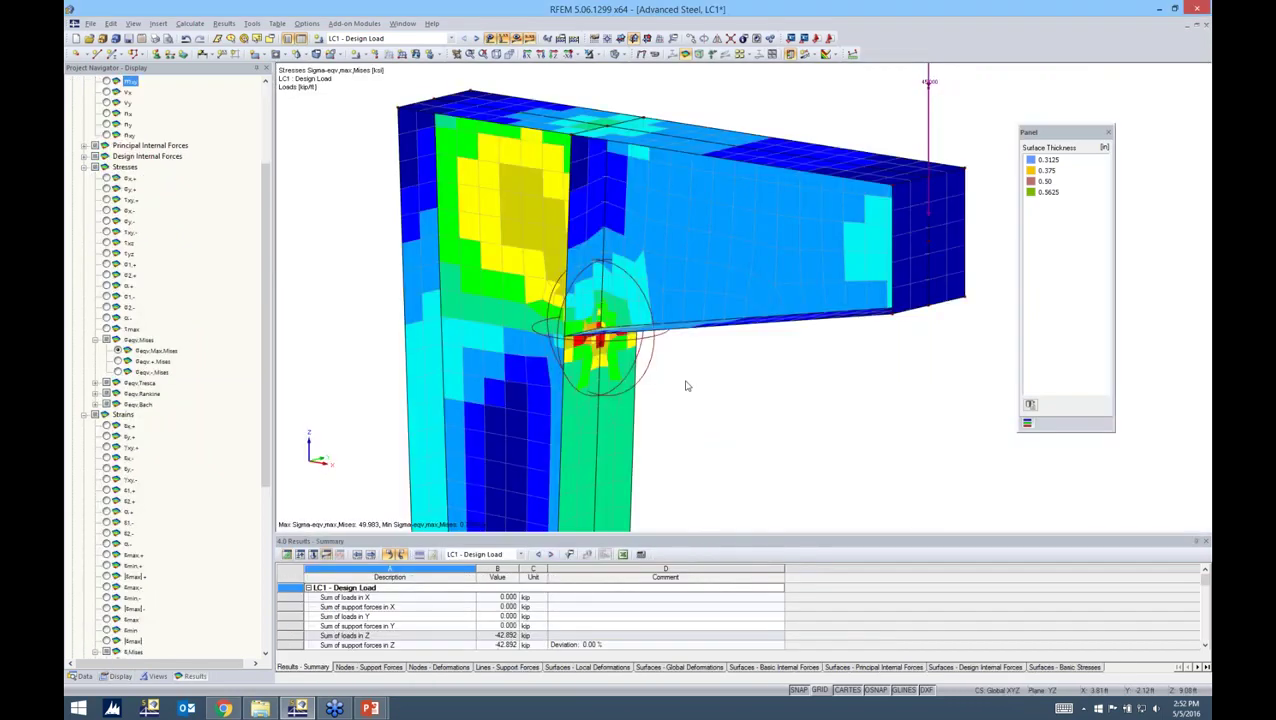
middle_click_drag(727, 384, 848, 378, "ctrl")
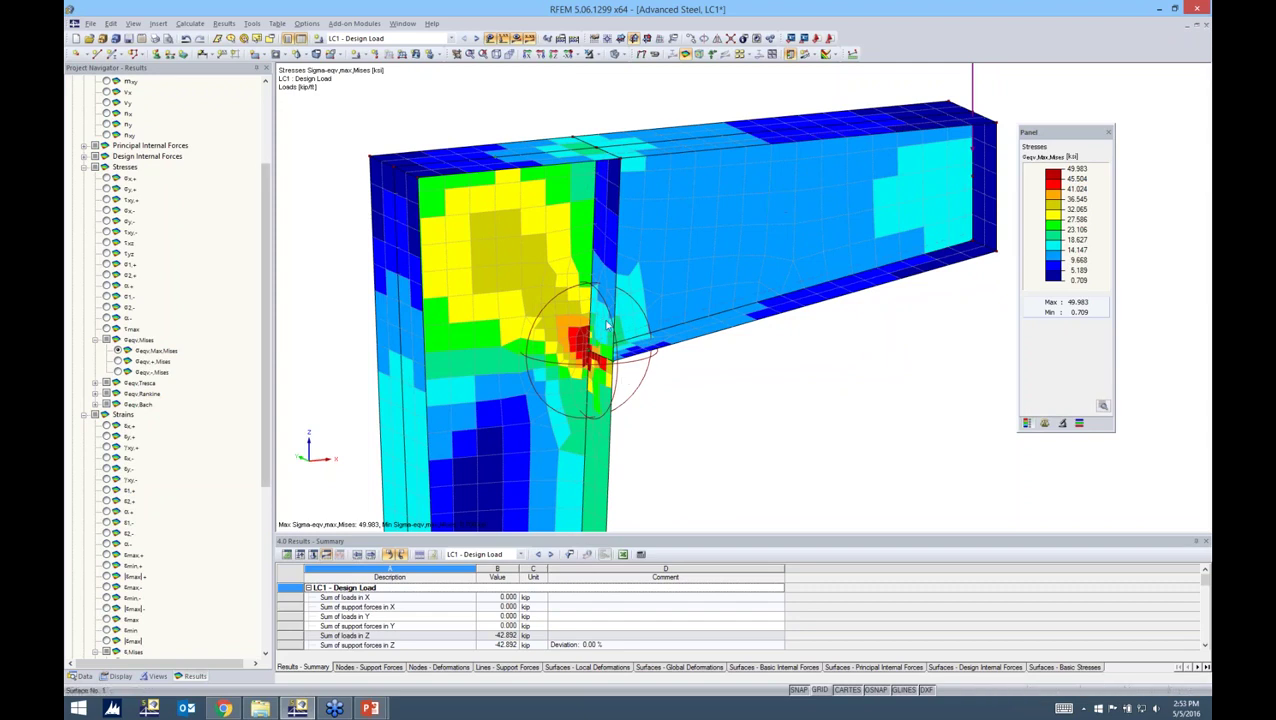
middle_click_drag(752, 441, 723, 356)
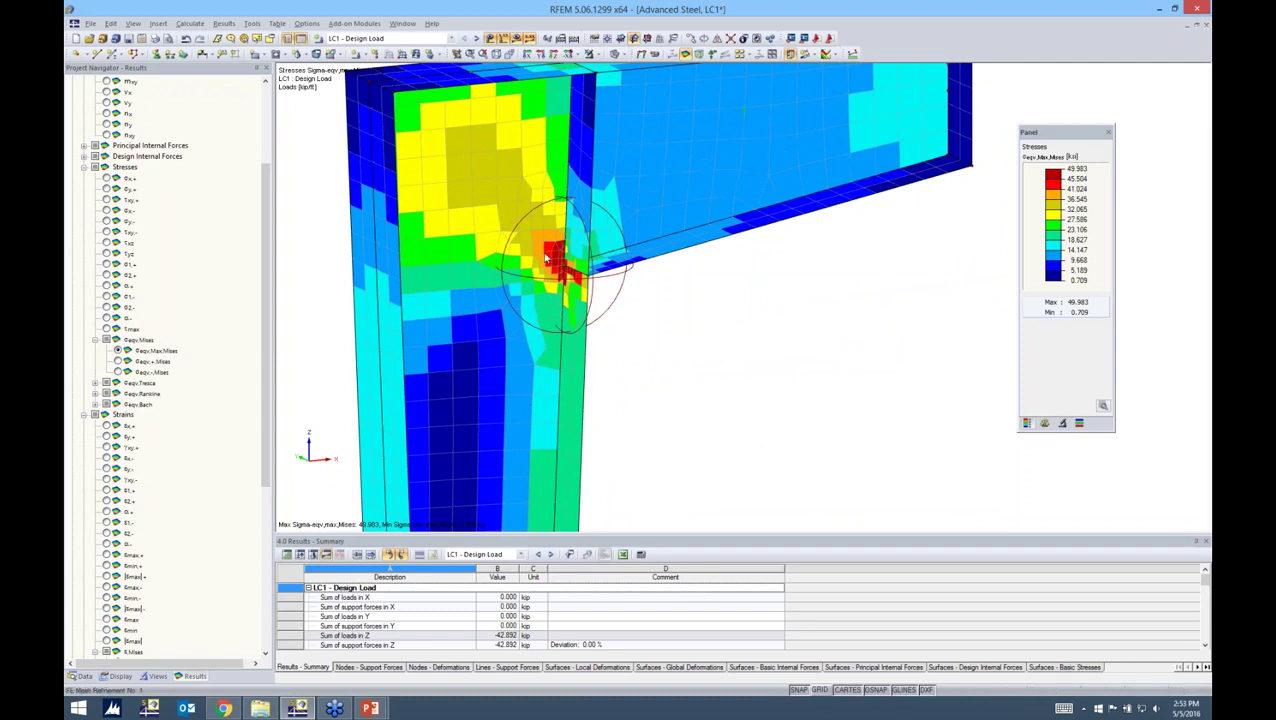
Step: Display the Nonlinearity Rate criterion and examine it closely around the bracket corner
left_click_drag(265, 428, 265, 587)
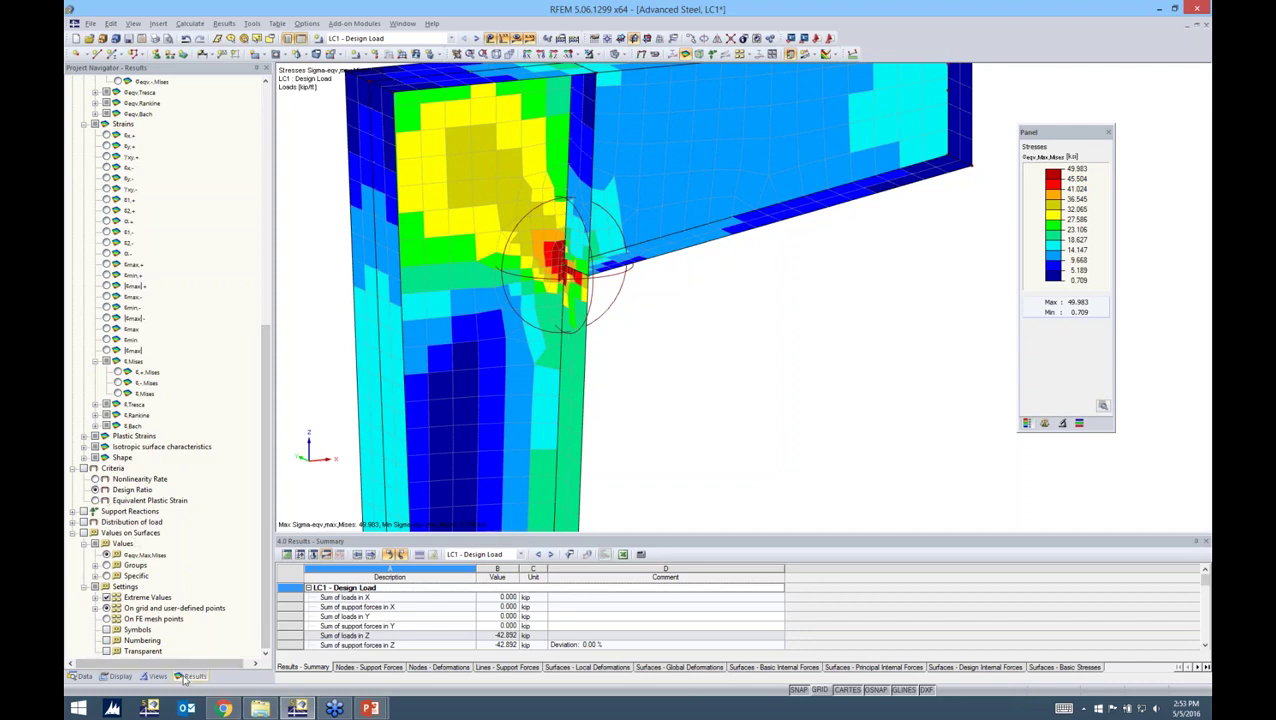
left_click(85, 470)
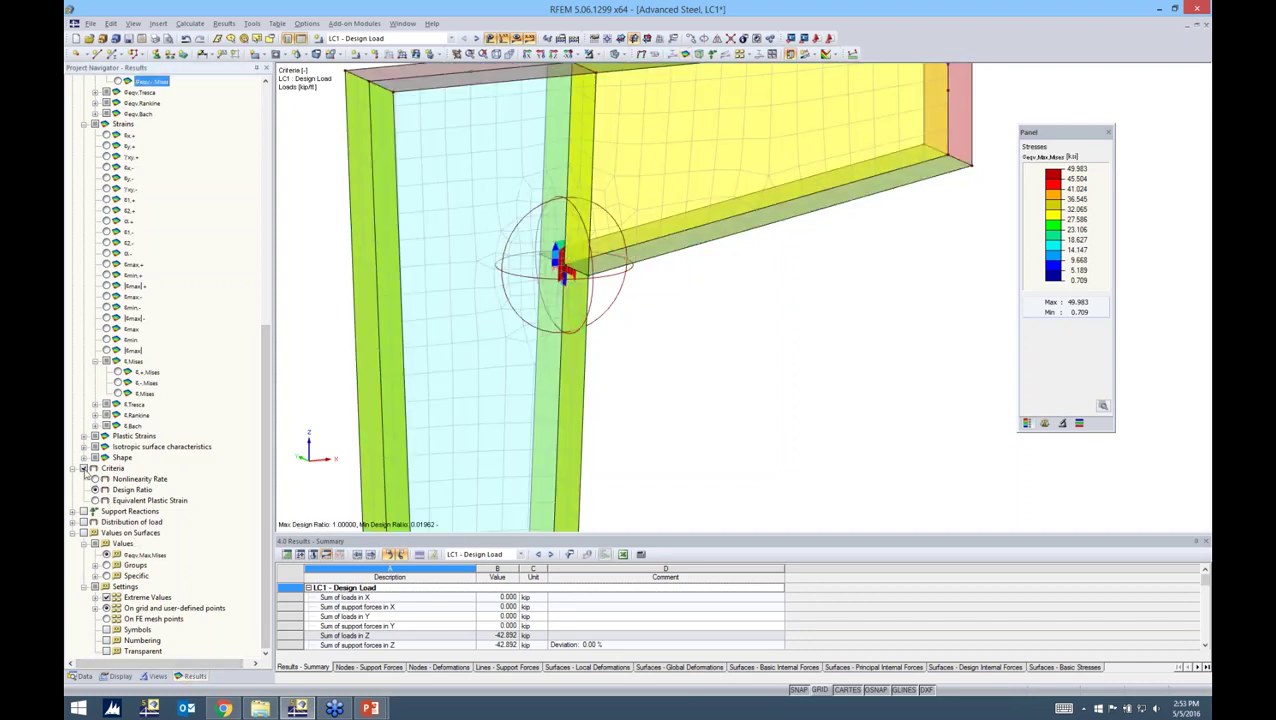
left_click(95, 480)
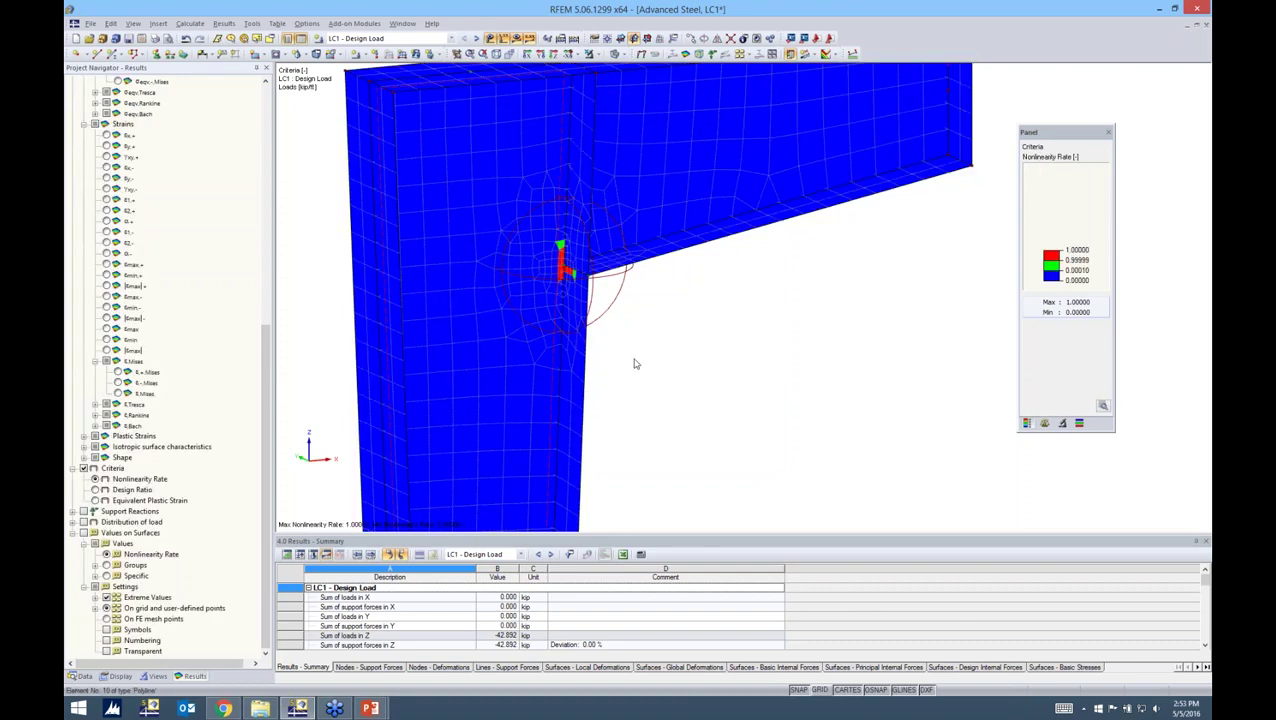
mouse_move(790, 370)
middle_mouse_down()
mouse_move(806, 341)
mouse_move(800, 355)
middle_mouse_up()
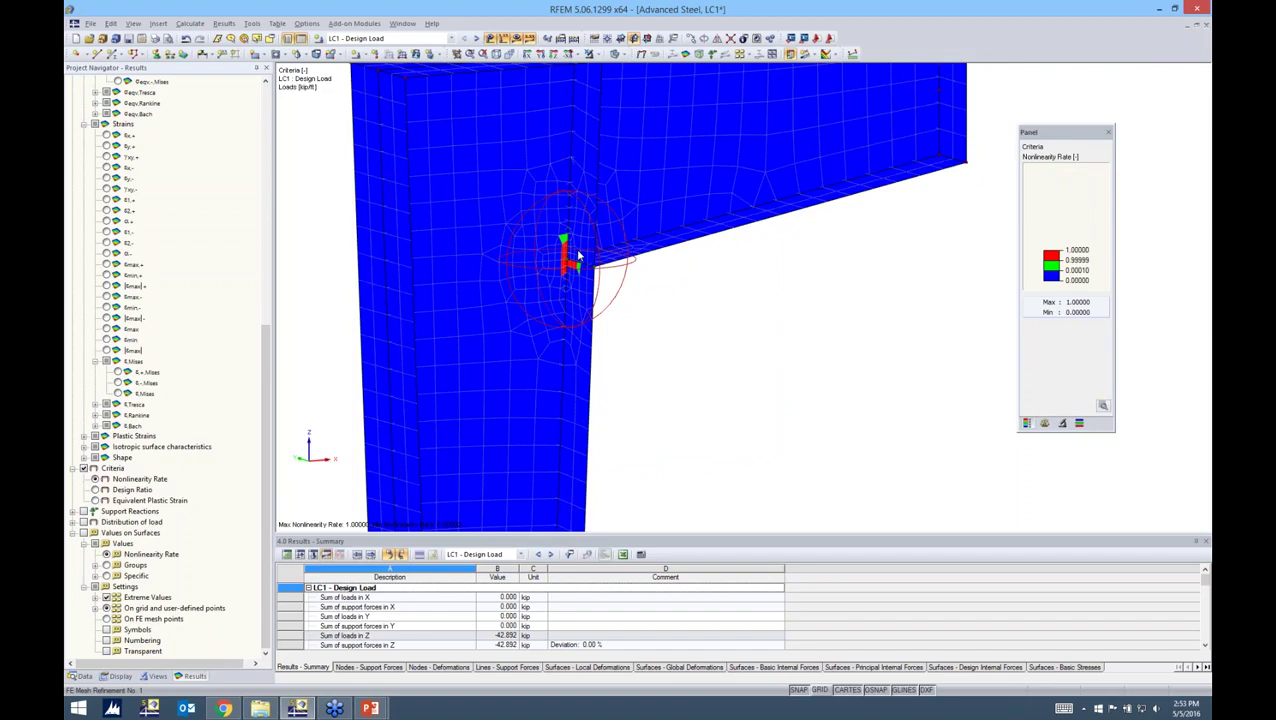
scroll(595, 257, "up", 3)
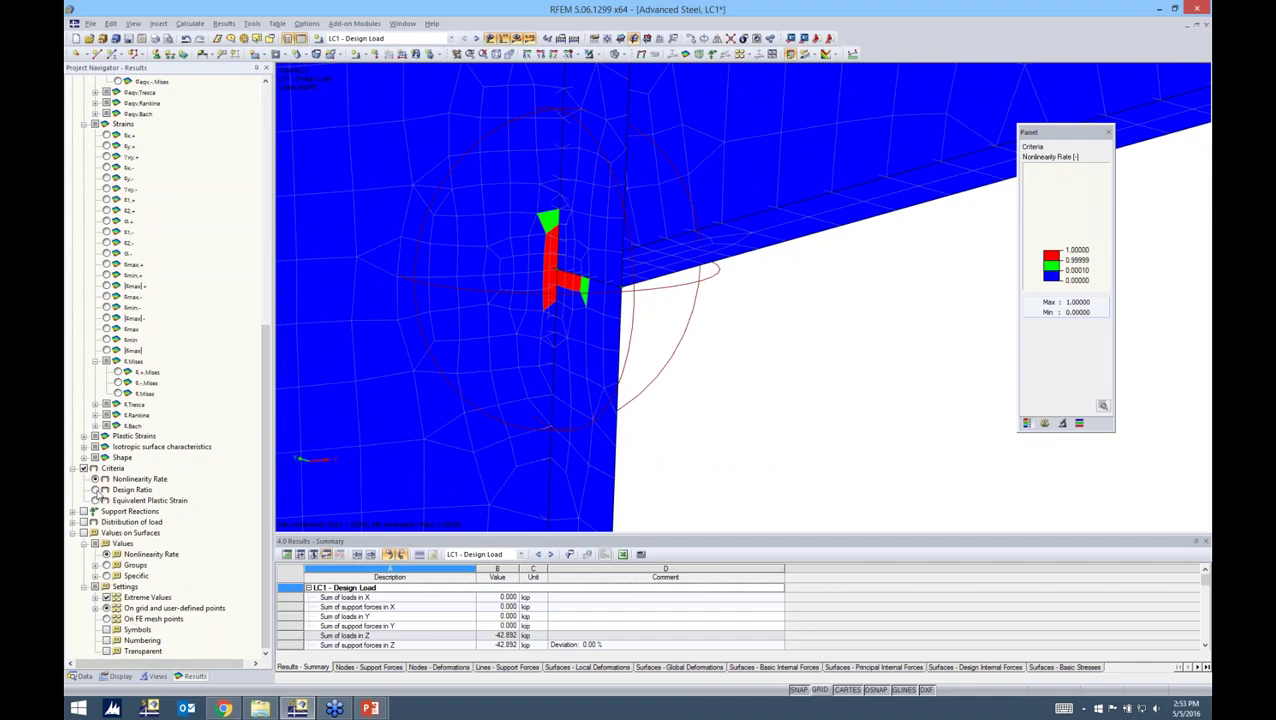
Step: Display the Design Ratio criterion with its default value scale and inspect the frame around the bracket corner
left_click(95, 490)
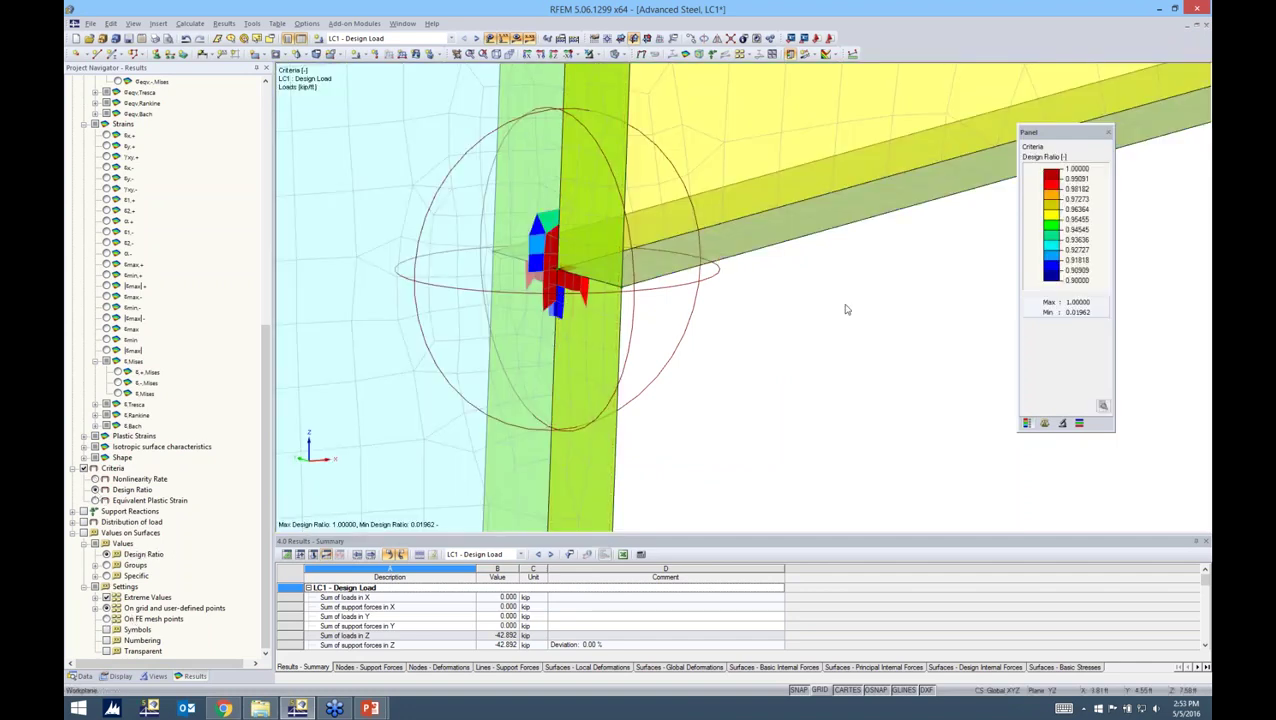
double_click(1053, 256)
left_click(1165, 172)
left_click(1128, 409)
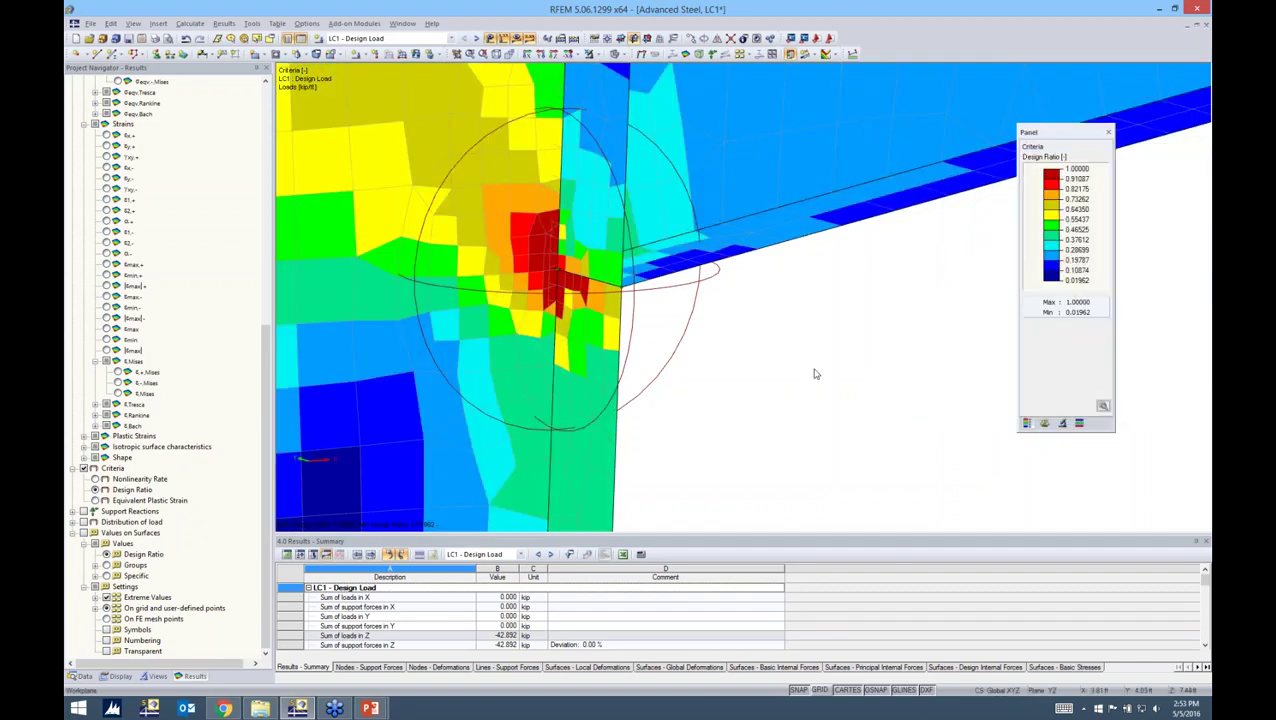
scroll(815, 374, "down", 3)
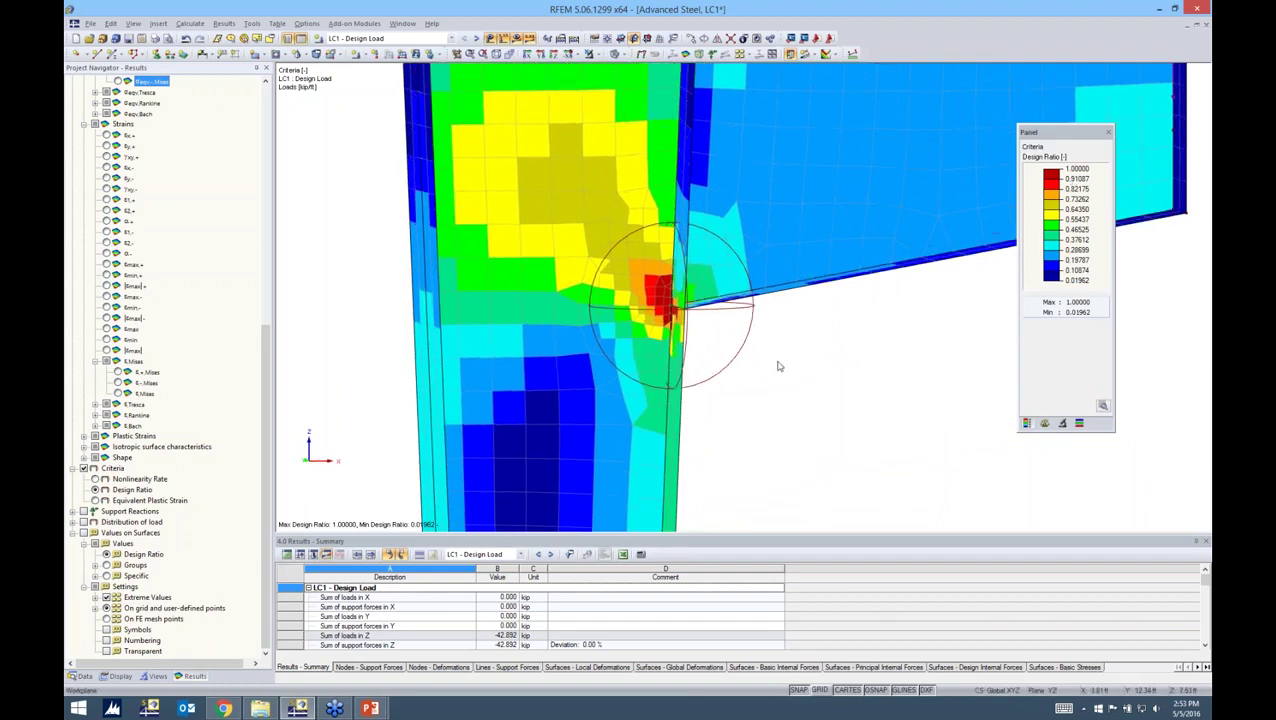
middle_click_drag(779, 366, 832, 205, "ctrl")
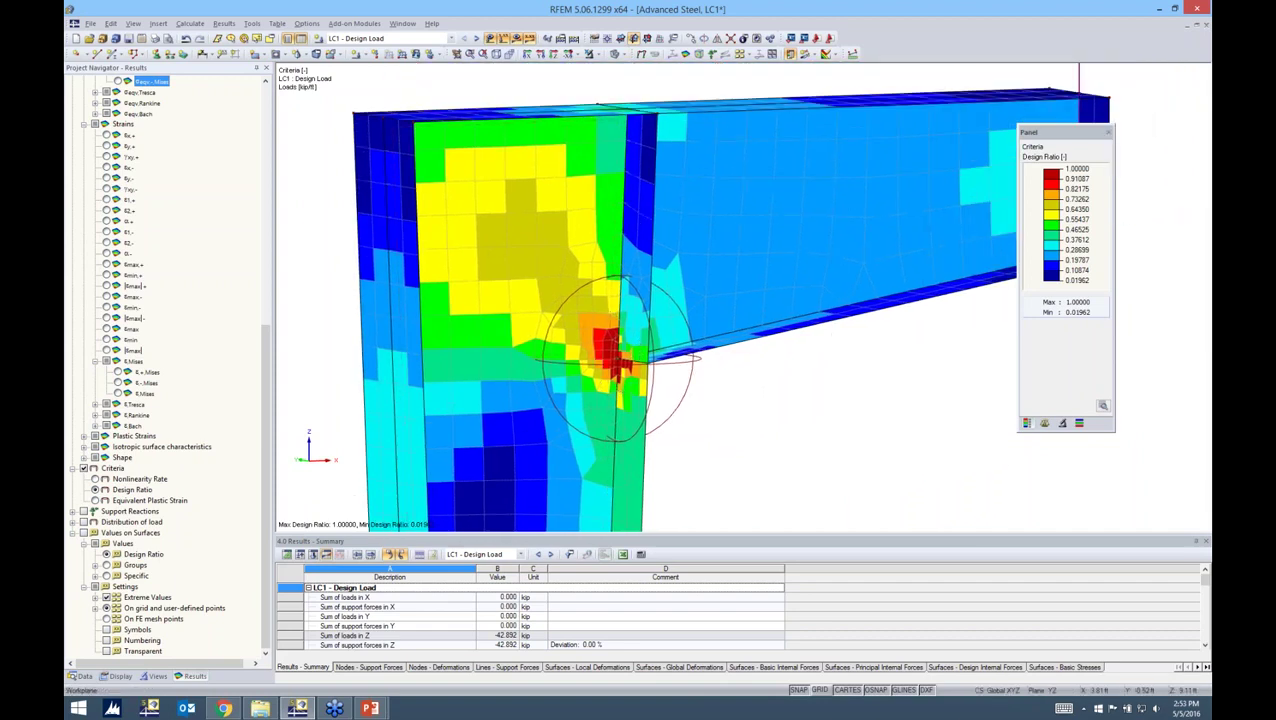
Step: Set the Design Ratio scale's lowest value to 0.9, fill the intermediate values and examine the elements at the bracket corner
double_click(1080, 222)
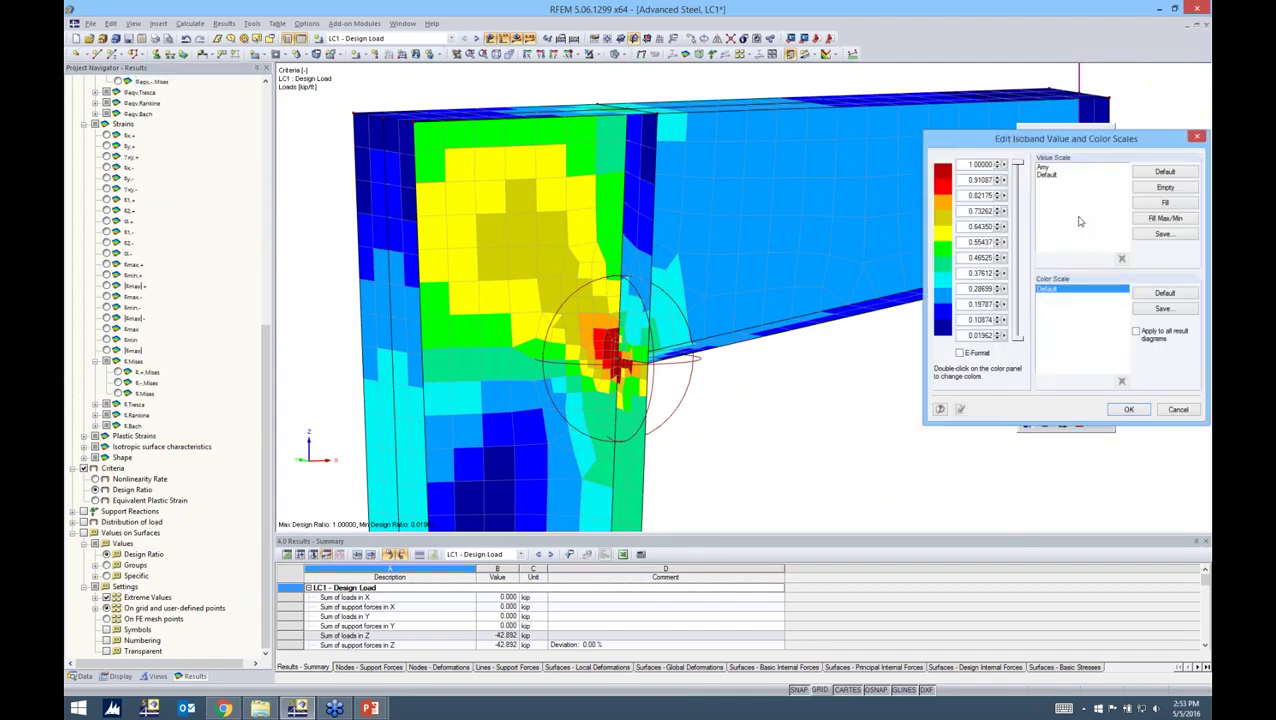
left_click_drag(964, 335, 1041, 335)
type("0.9")
left_click(1140, 202)
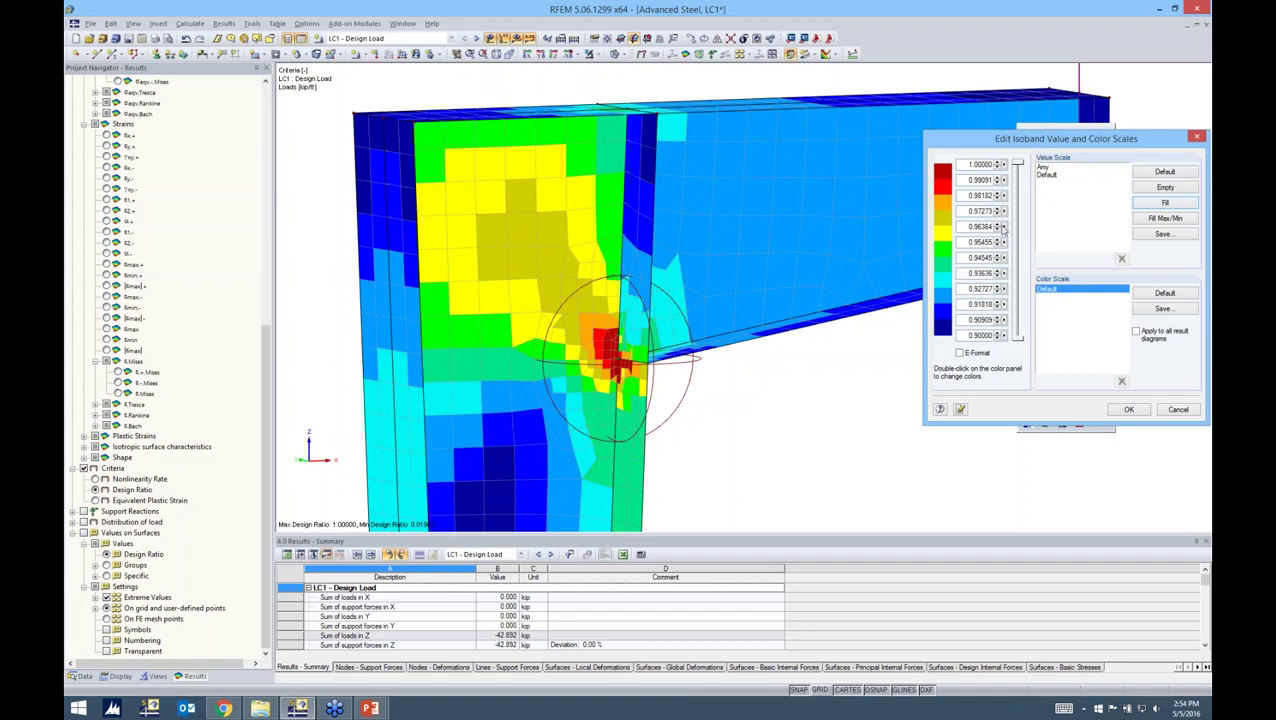
left_click(1116, 410)
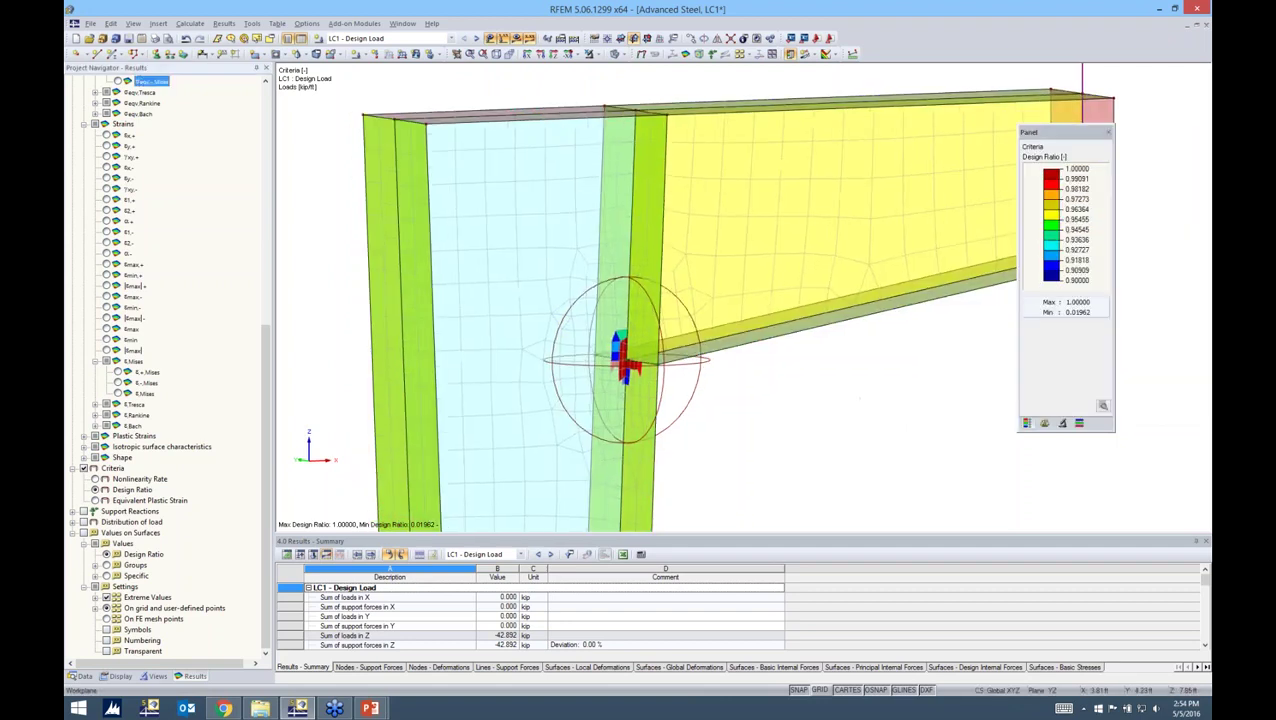
scroll(620, 300, "up", 5)
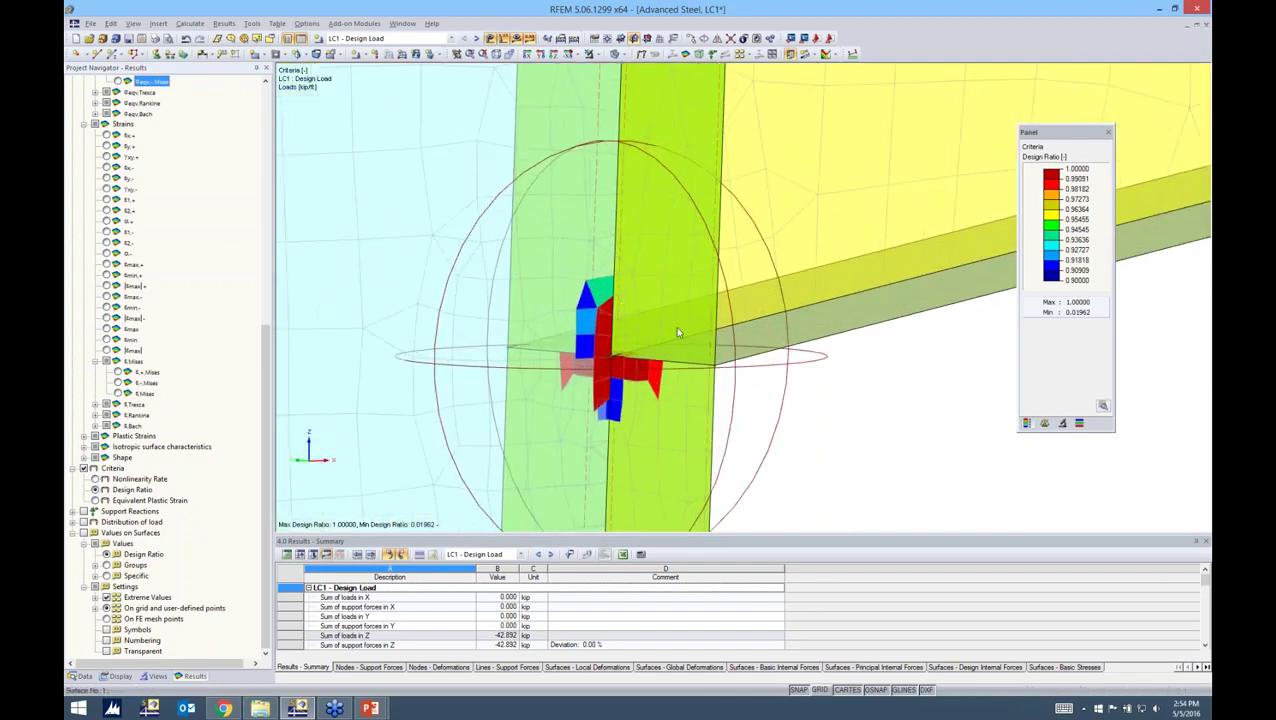
scroll(900, 400, "down", 2)
middle_click_drag(918, 404, 690, 390, "ctrl")
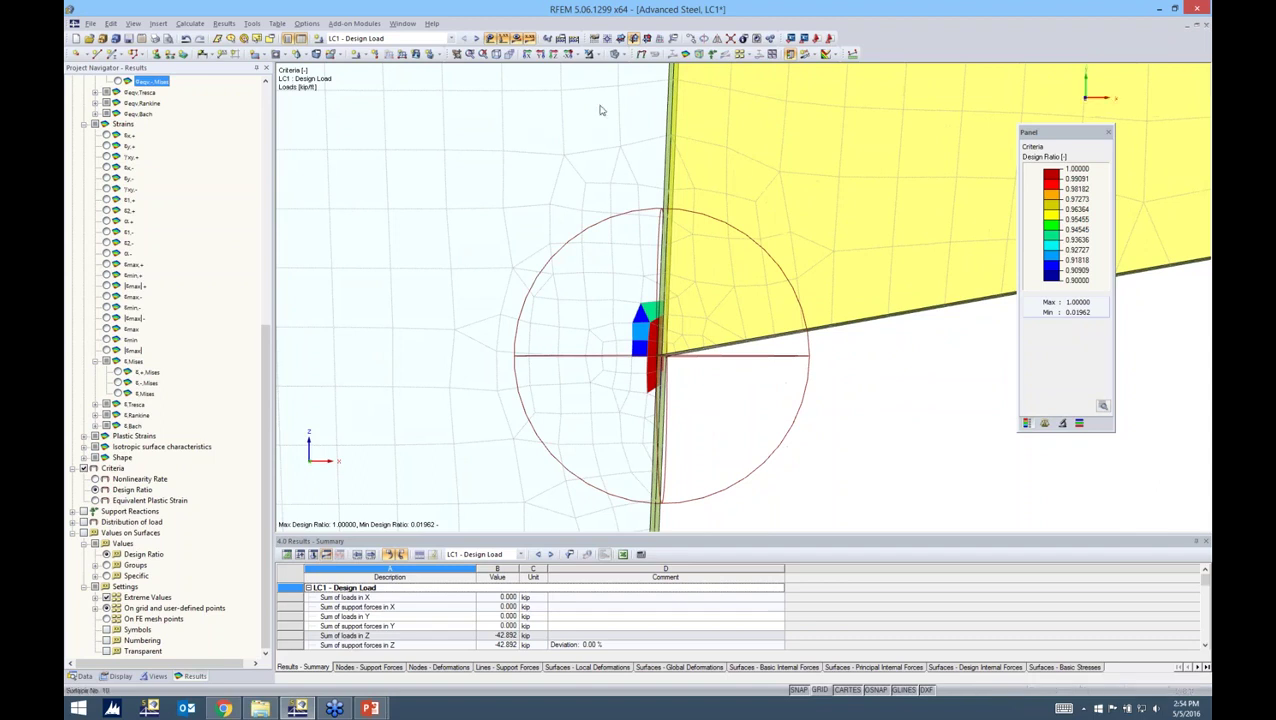
Step: Open RF-STEEL Surfaces CA1 and review its analysis method and internal force distribution options in the Details
left_click(440, 38)
left_click(400, 62)
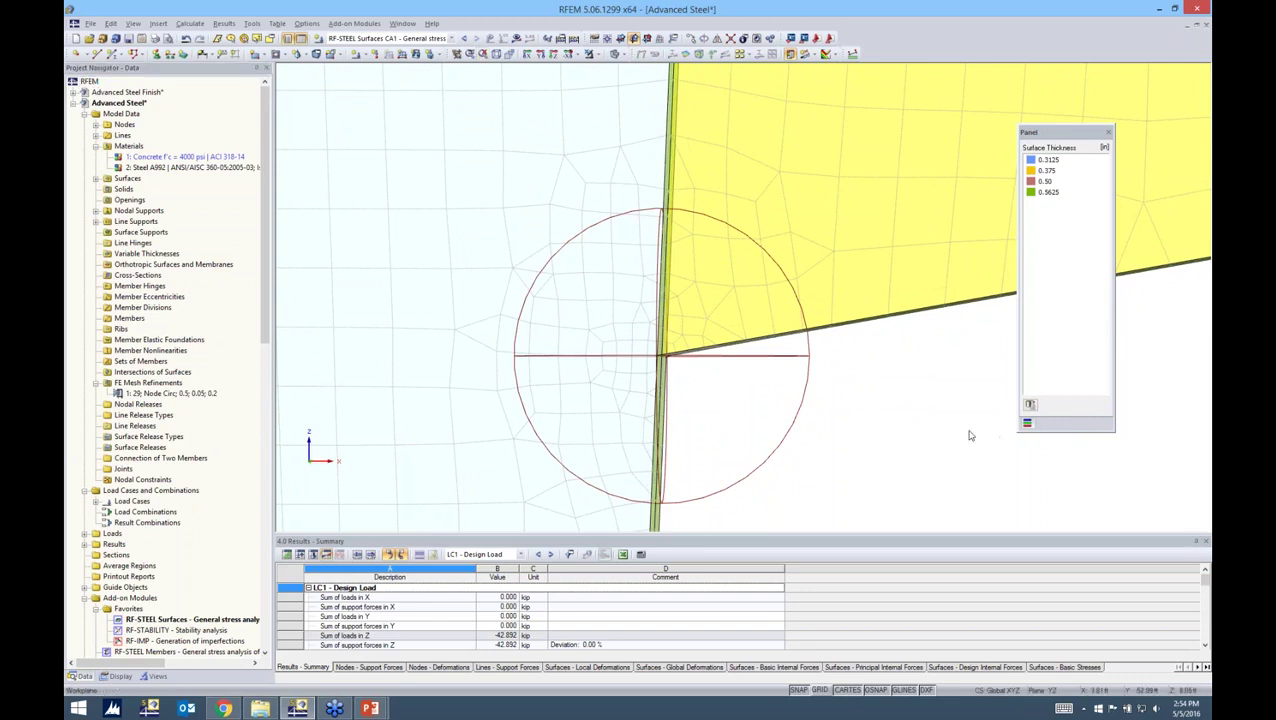
left_click(354, 23)
left_click(365, 38)
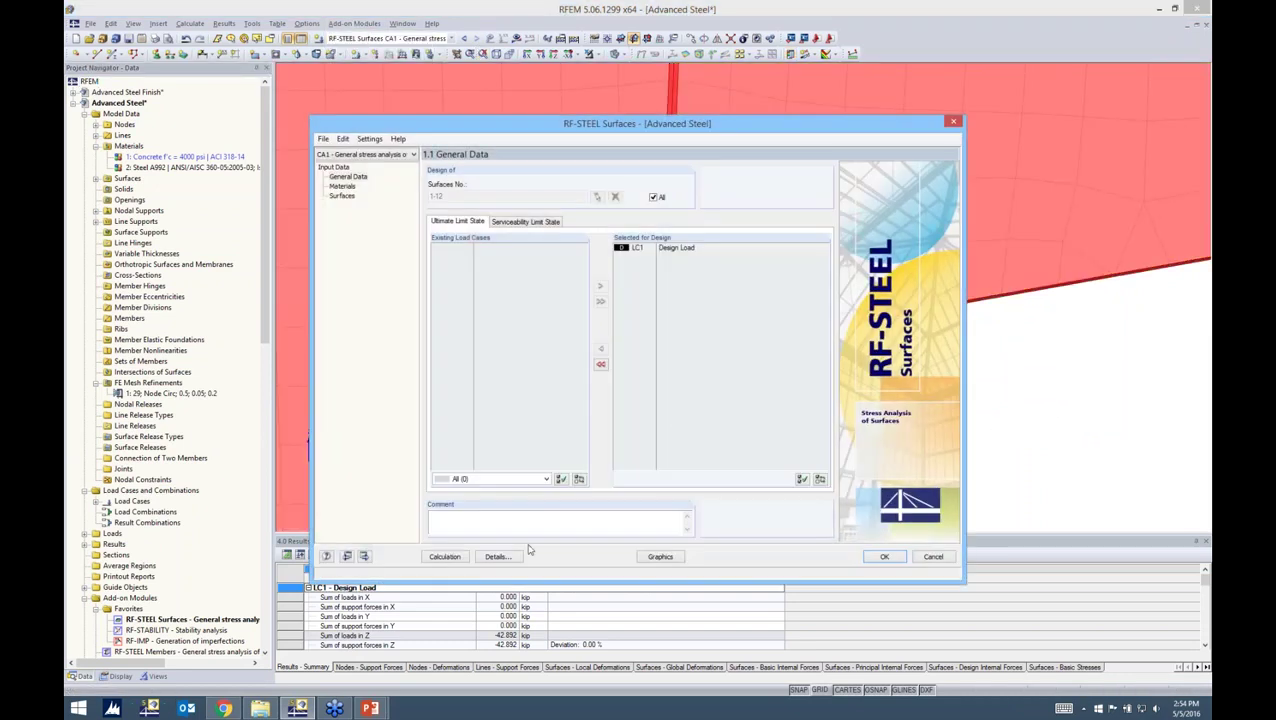
left_click(500, 557)
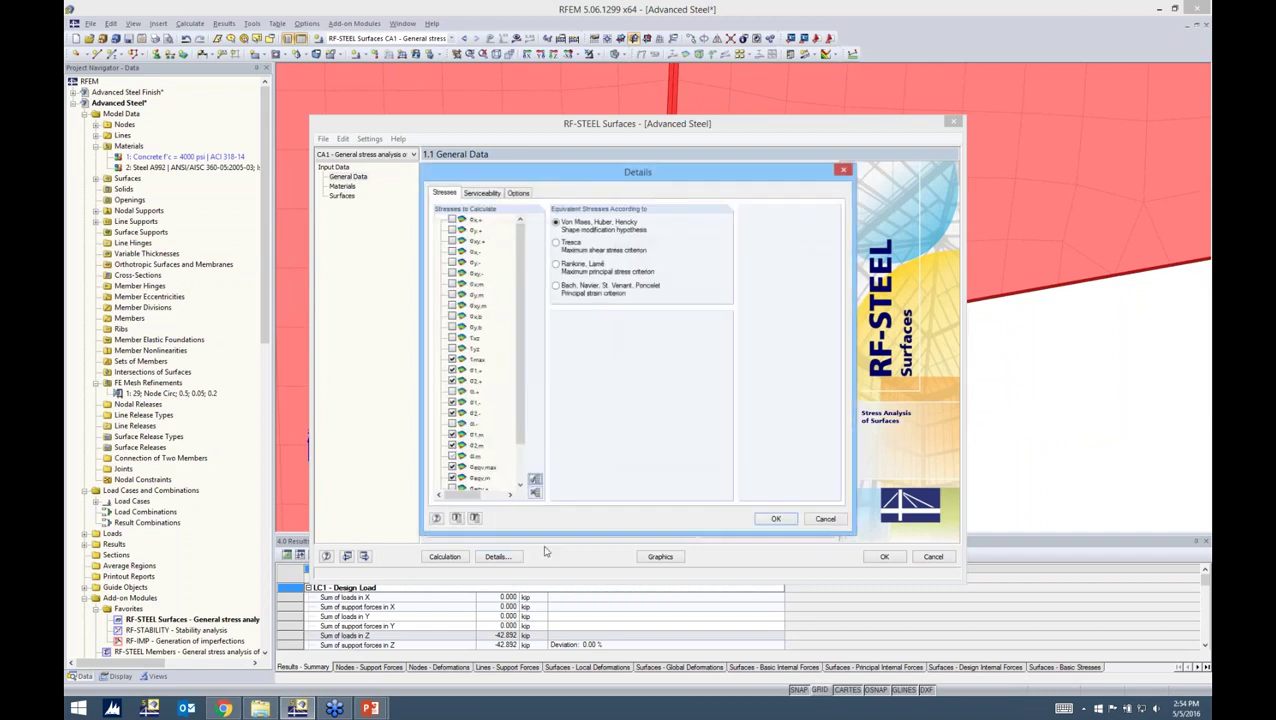
left_click(519, 193)
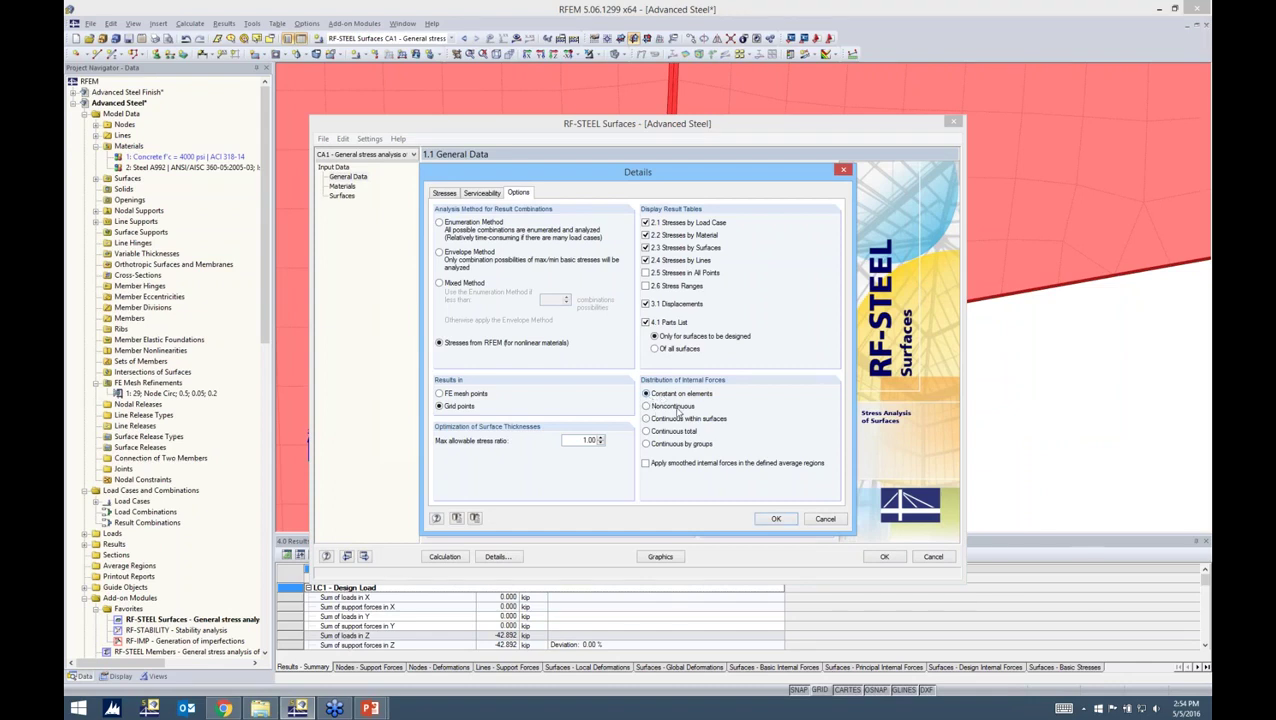
left_click(776, 518)
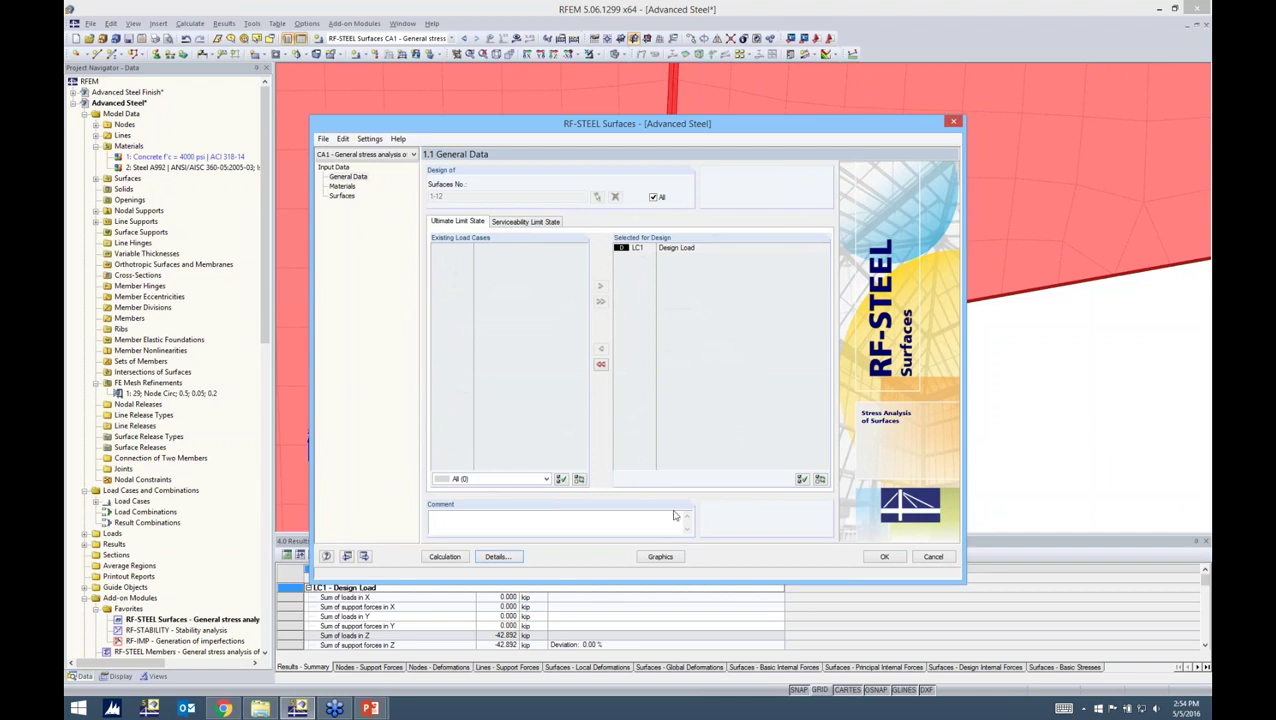
left_click(885, 557)
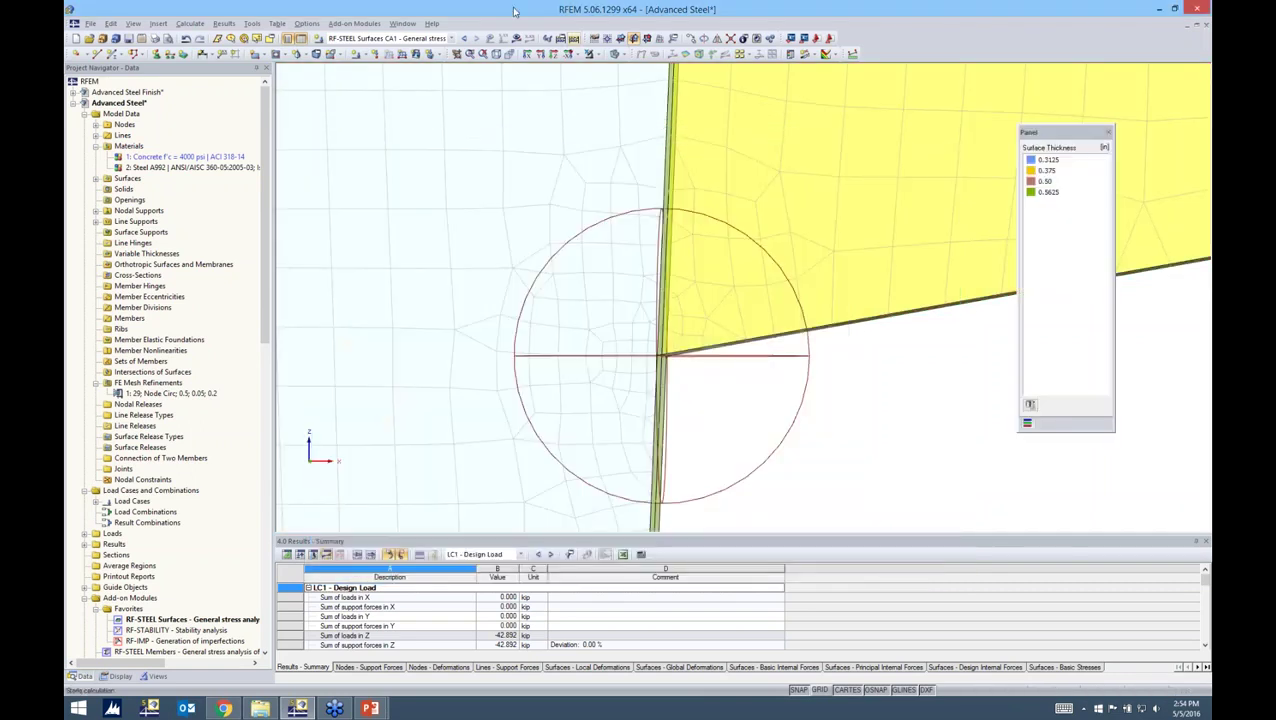
Step: Show the RF-STEEL Surfaces CA1 results and inspect the σeqv,max stress ratio over the whole bracket
left_click(360, 39)
left_click(354, 57)
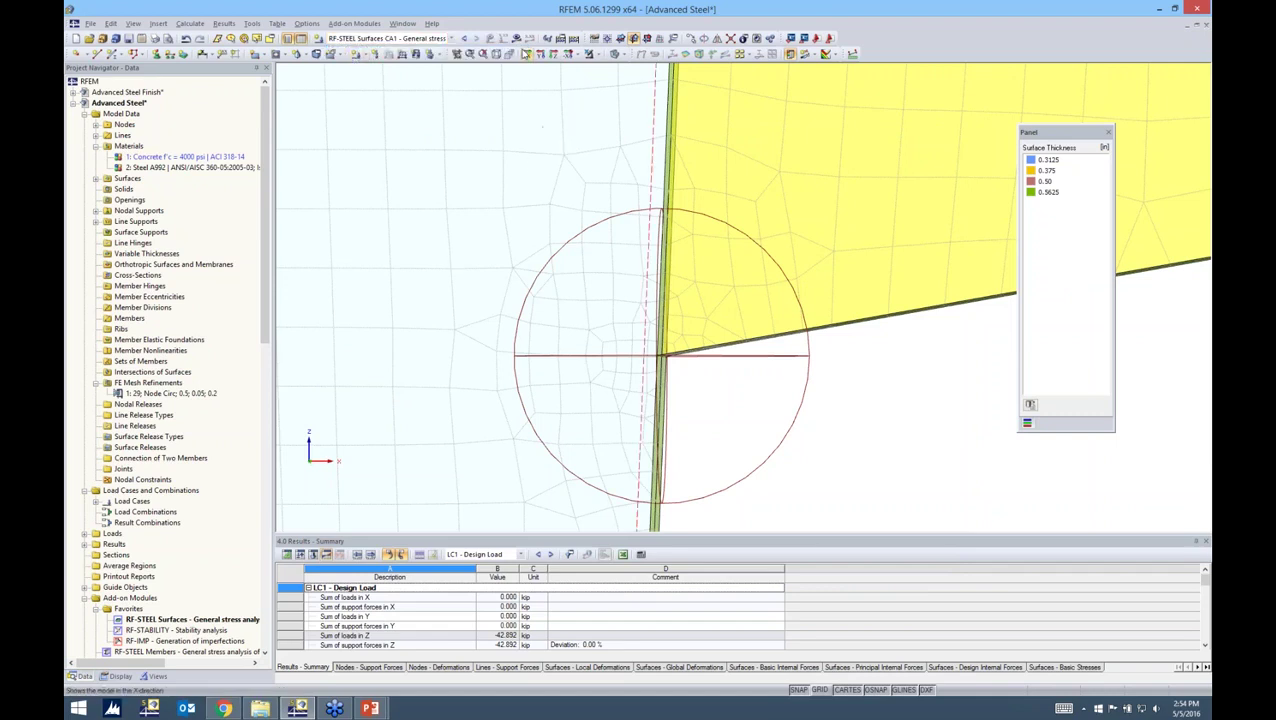
left_click(516, 38)
left_click(617, 377)
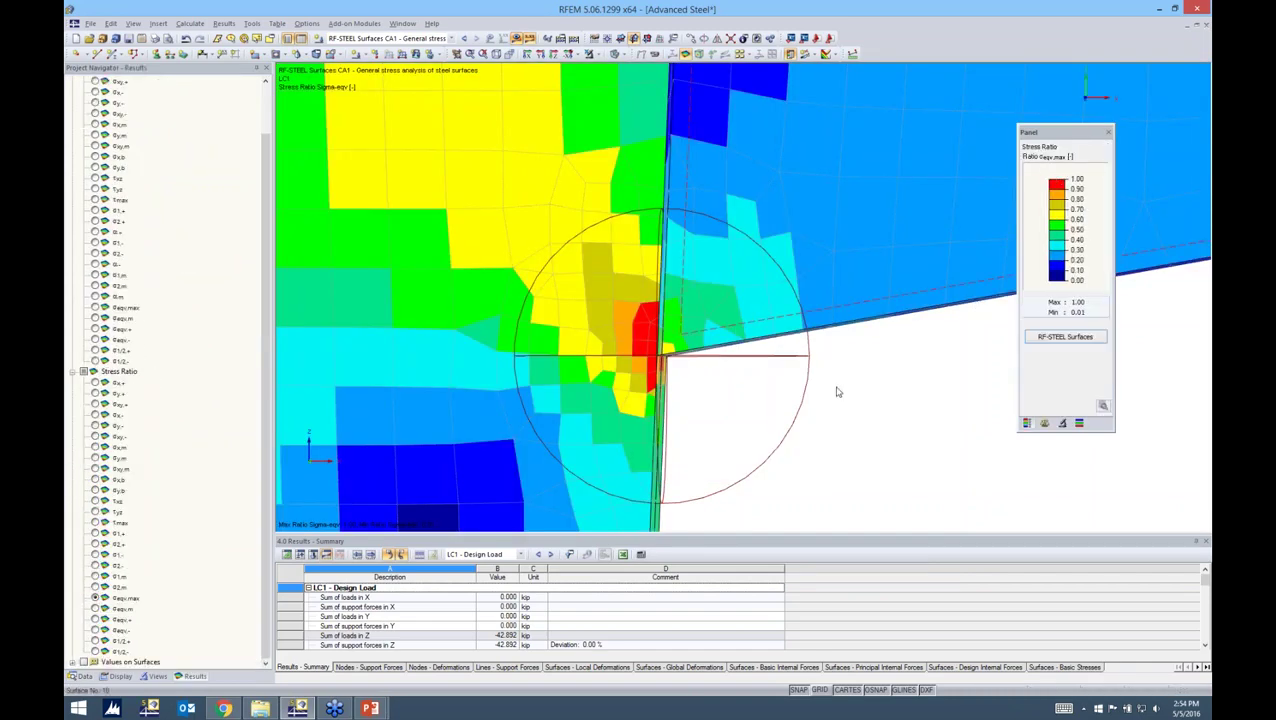
scroll(880, 381, "down", 3)
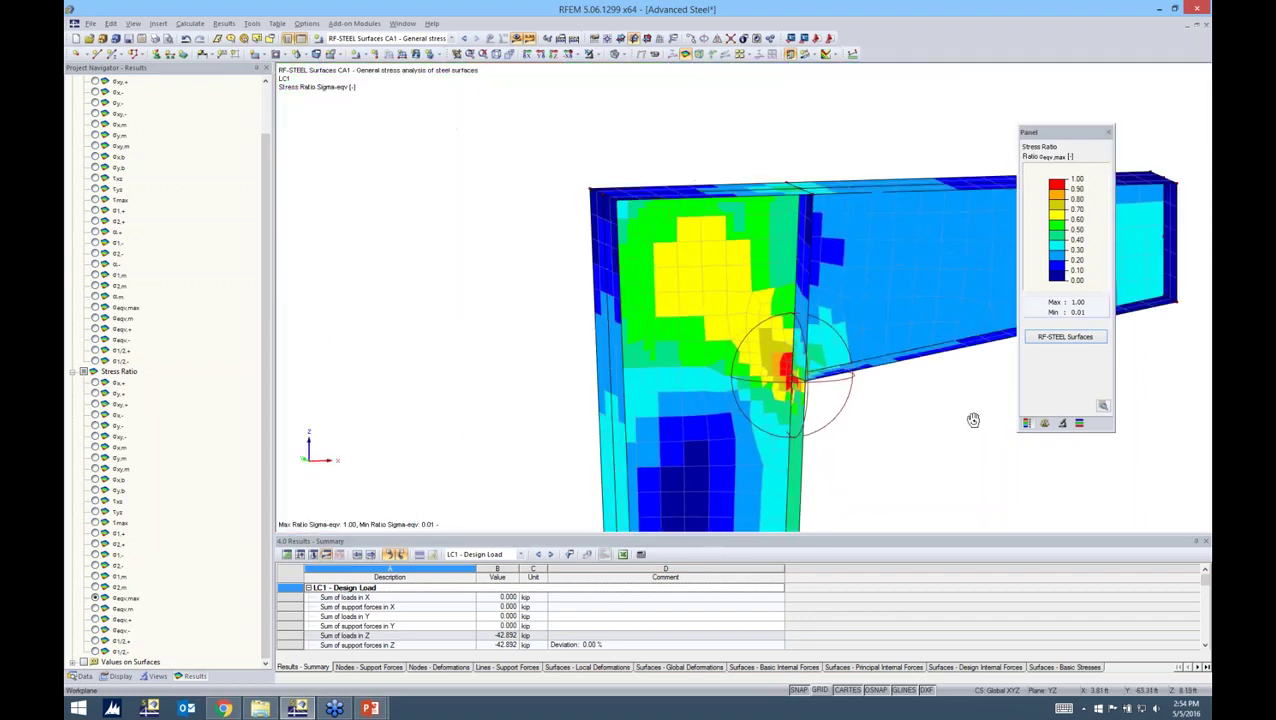
middle_click_drag(971, 418, 797, 382, "ctrl")
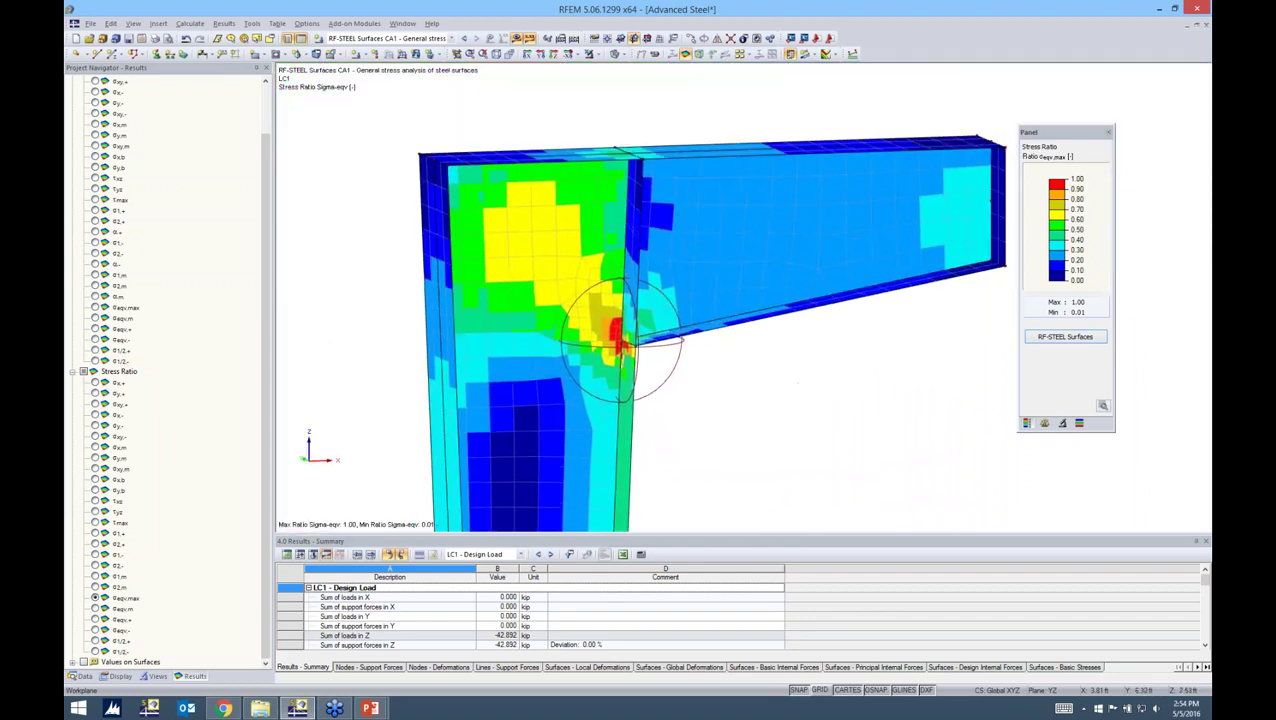
Step: Switch to the PowerPoint slide show and advance to the AISC Modelling of Imperfections slide
mouse_move(386, 710)
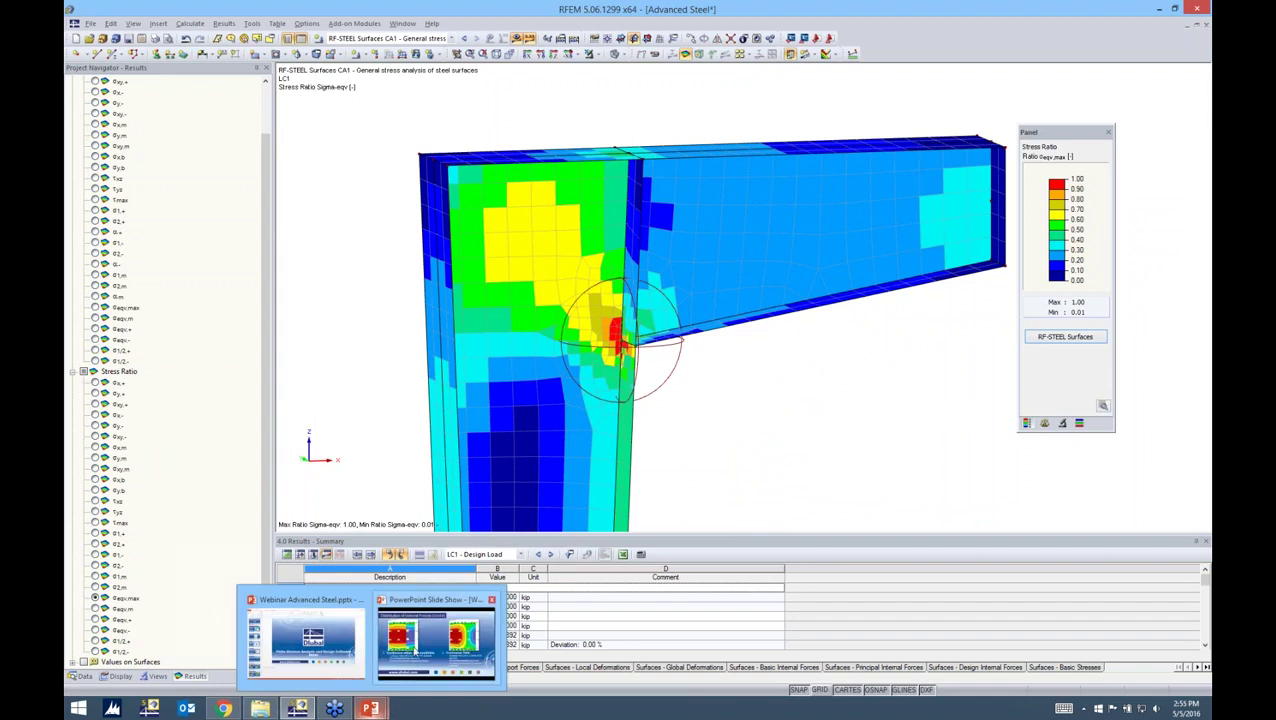
left_click(413, 650)
key("Right")
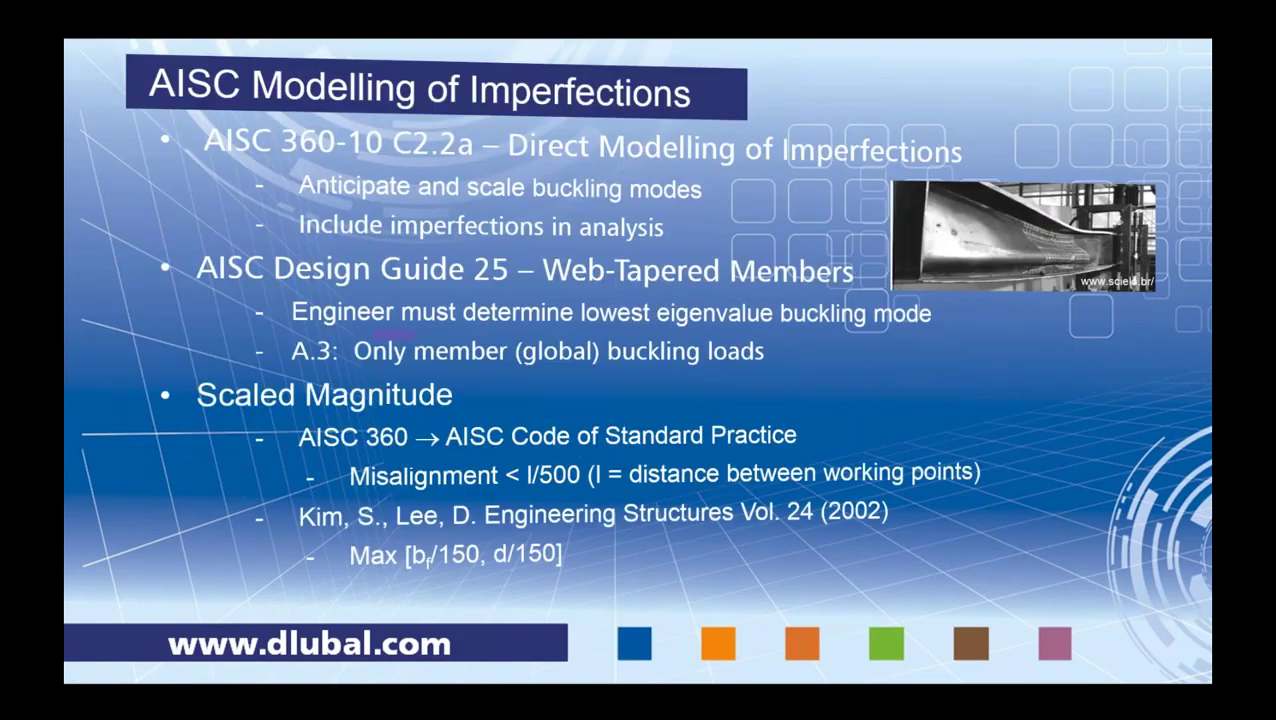
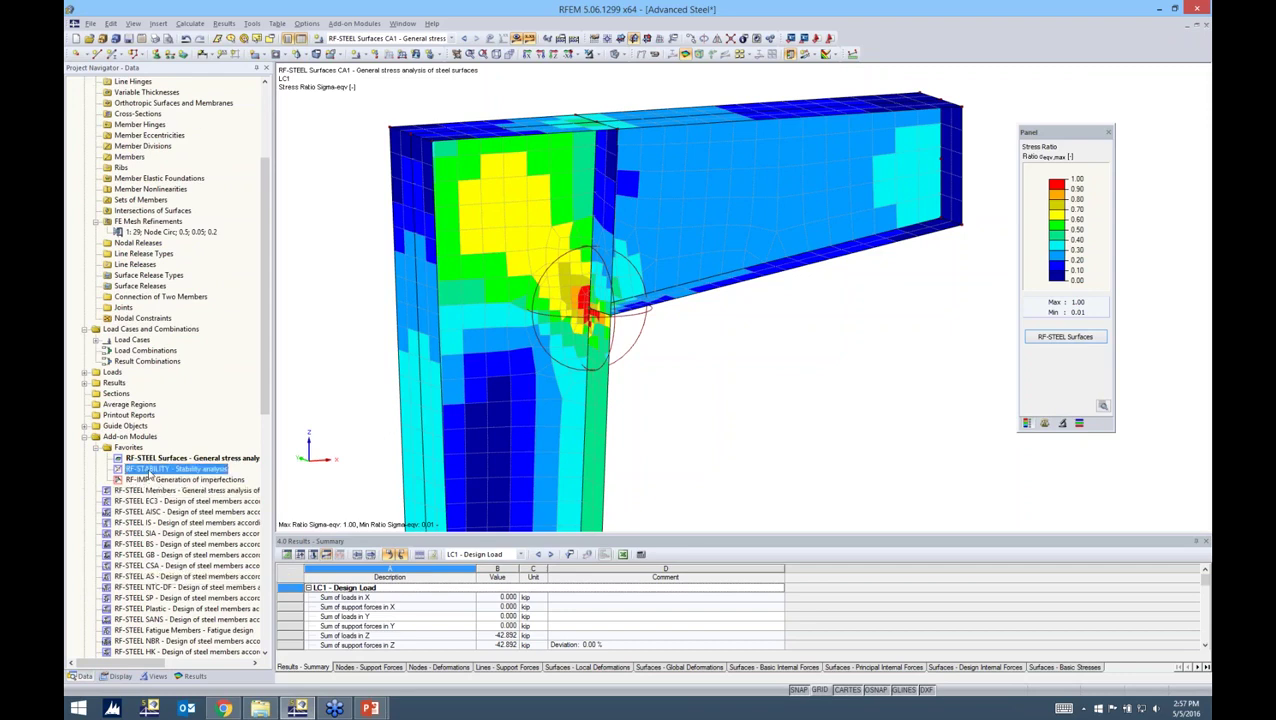
Step: Open the RF-STABILITY stability analysis and choose LC1 - Design Load as the source of axial forces and initial deformations
double_click(152, 469)
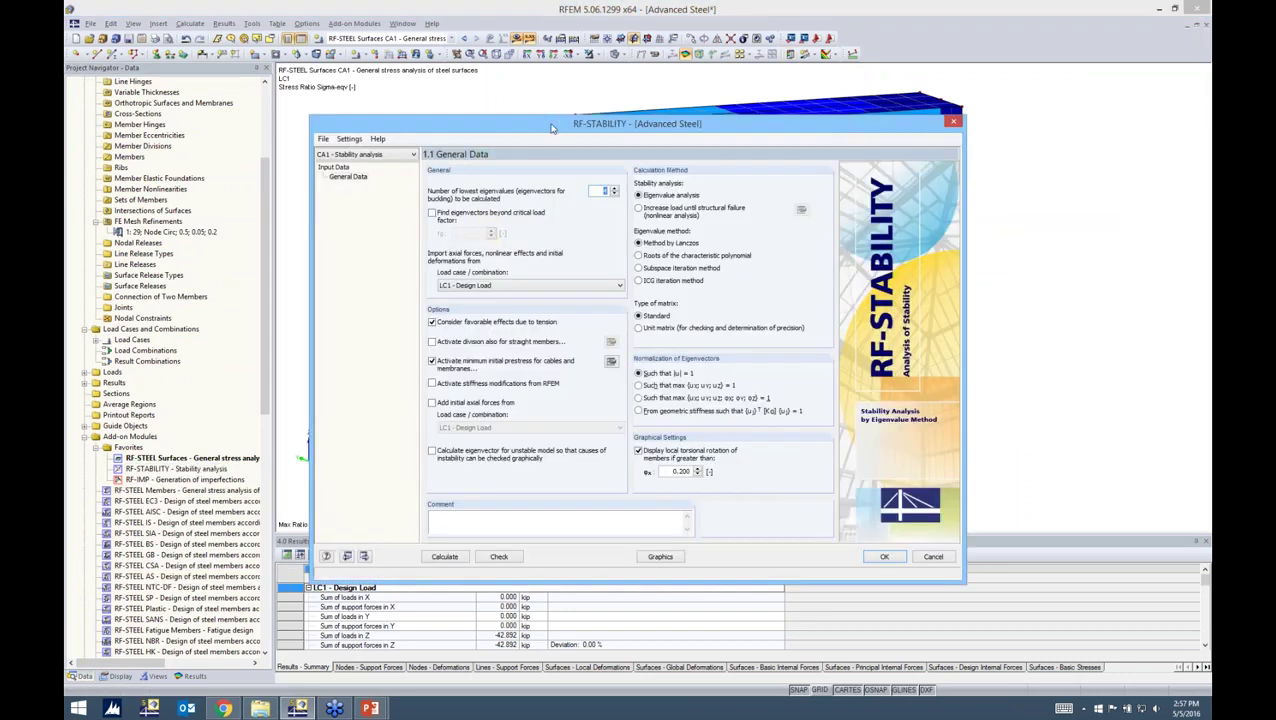
left_click_drag(551, 128, 666, 107)
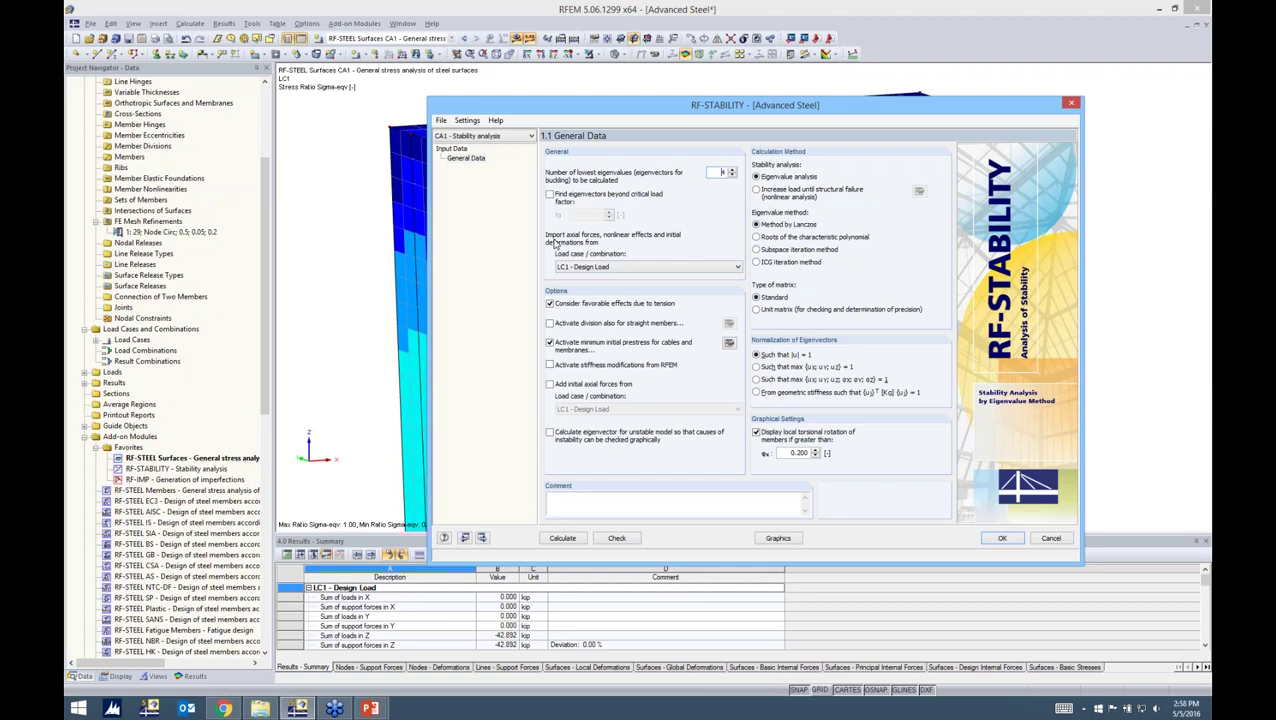
left_click(590, 267)
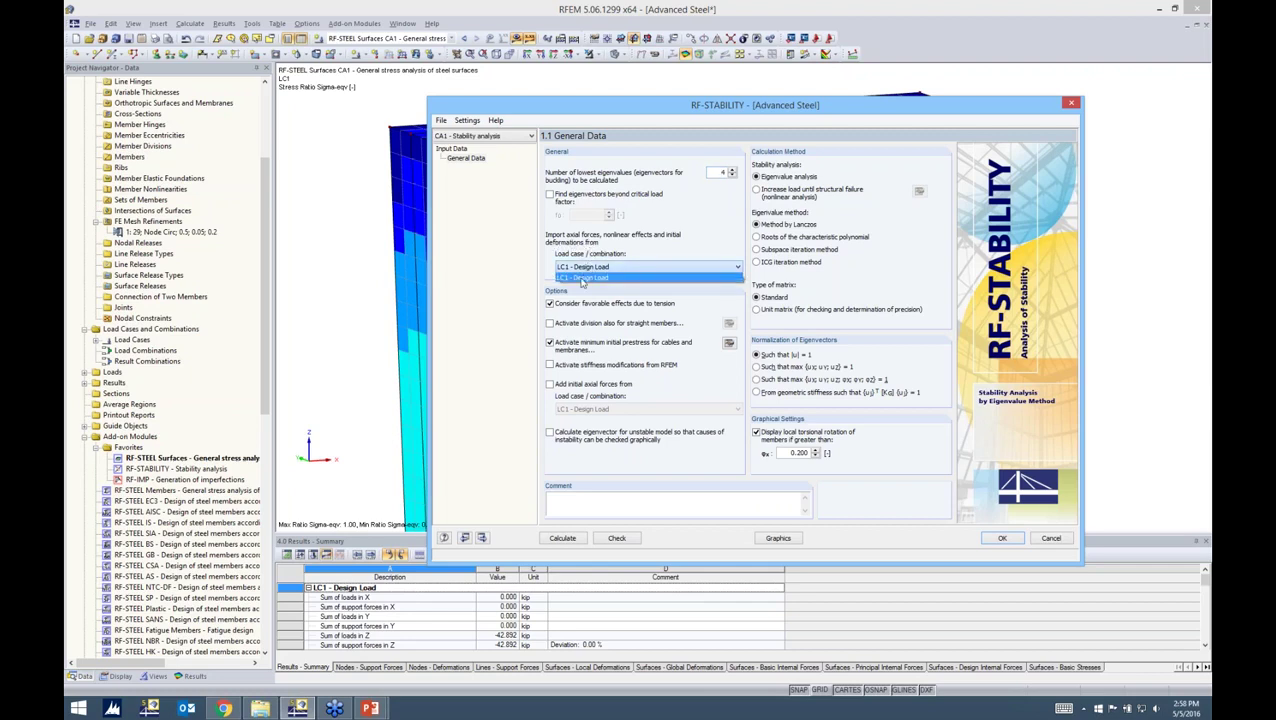
left_click(581, 279)
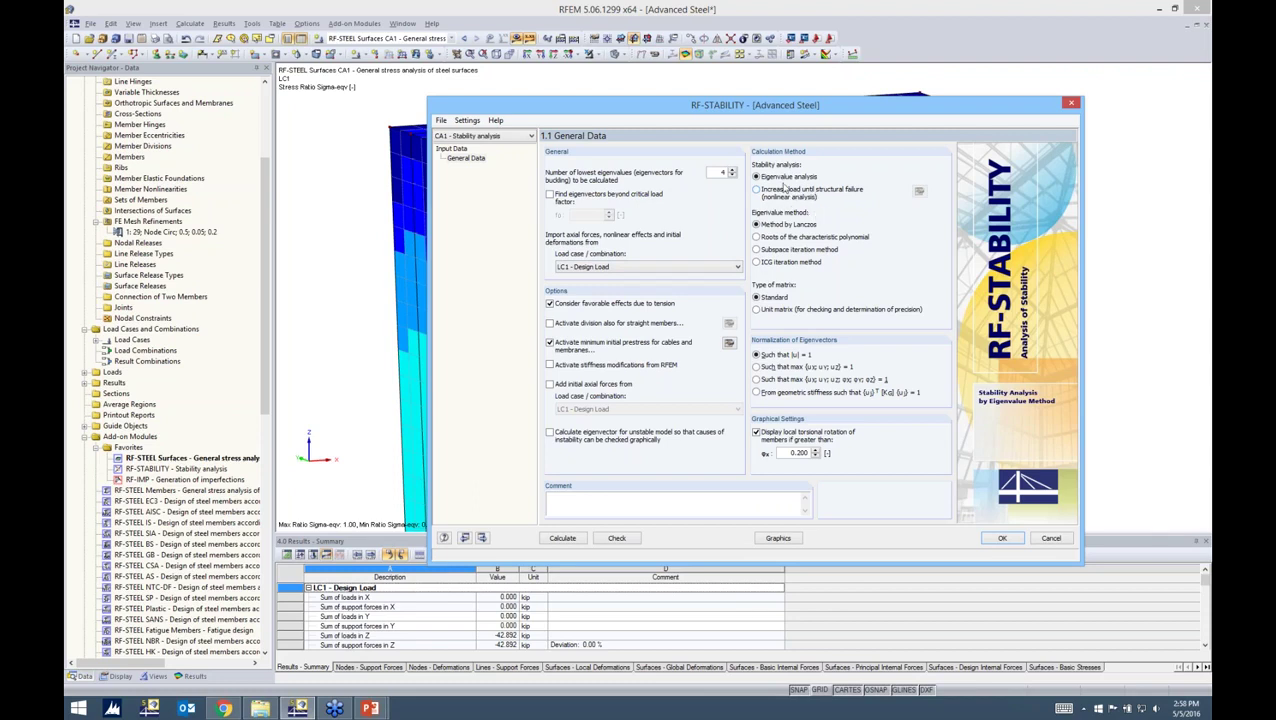
Step: Review the calculation parameters for increasing the load until structural failure and return to the Eigenvalue analysis
left_click(757, 190)
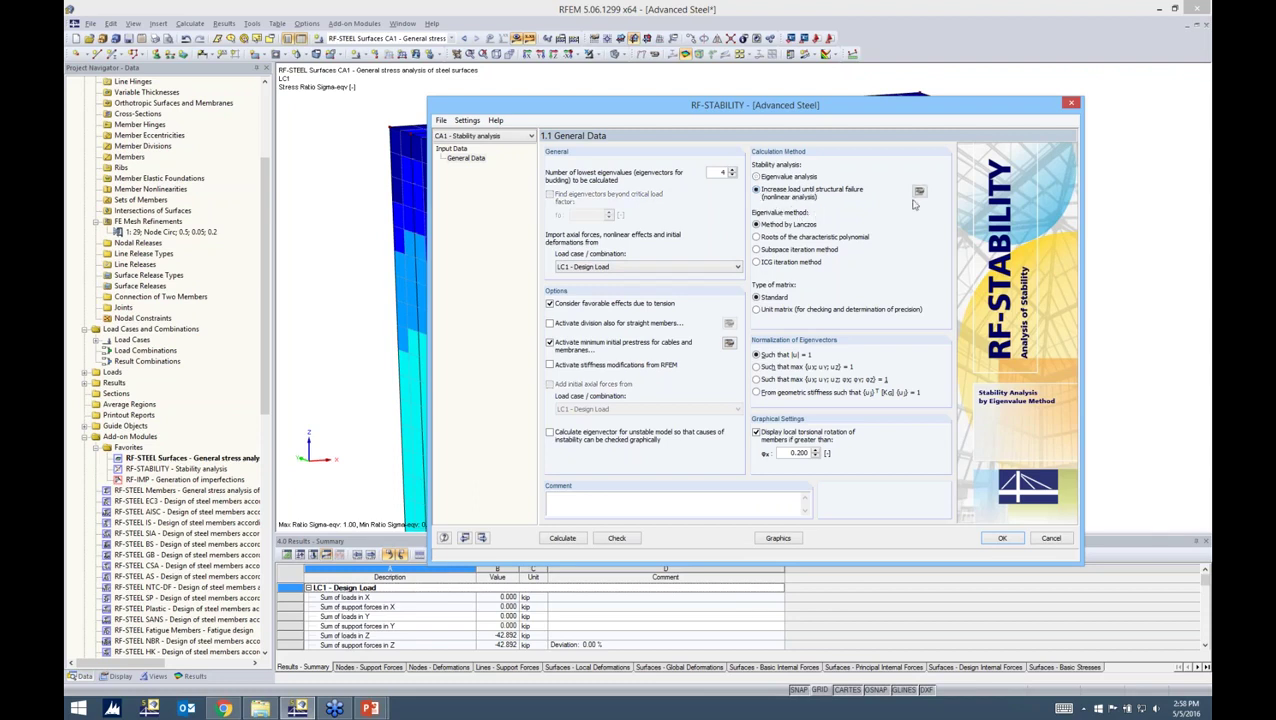
left_click(919, 191)
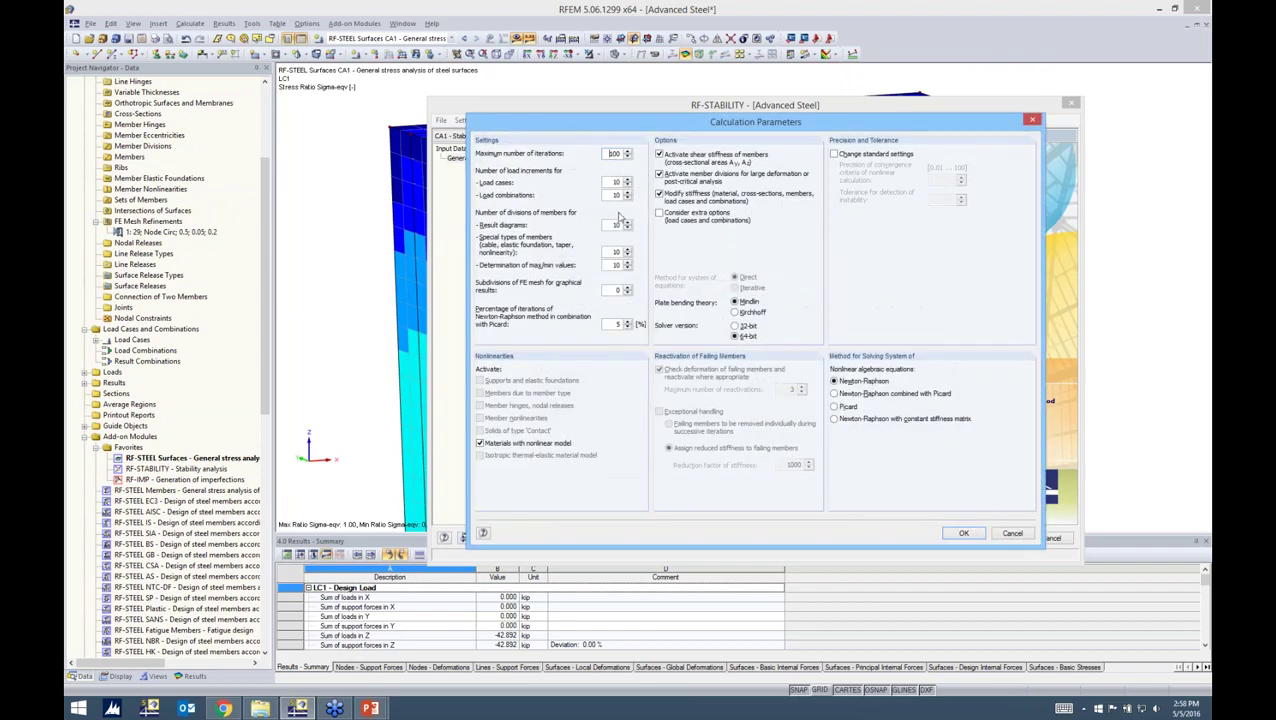
left_click(1032, 119)
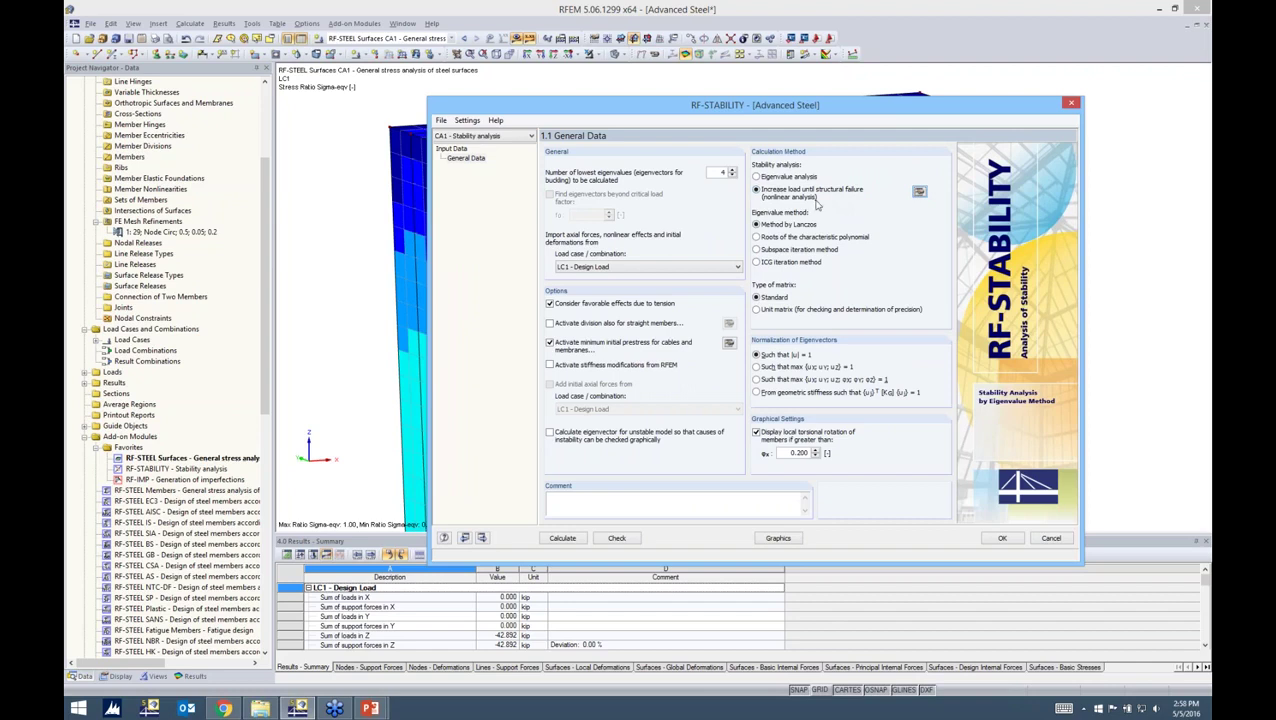
left_click(759, 177)
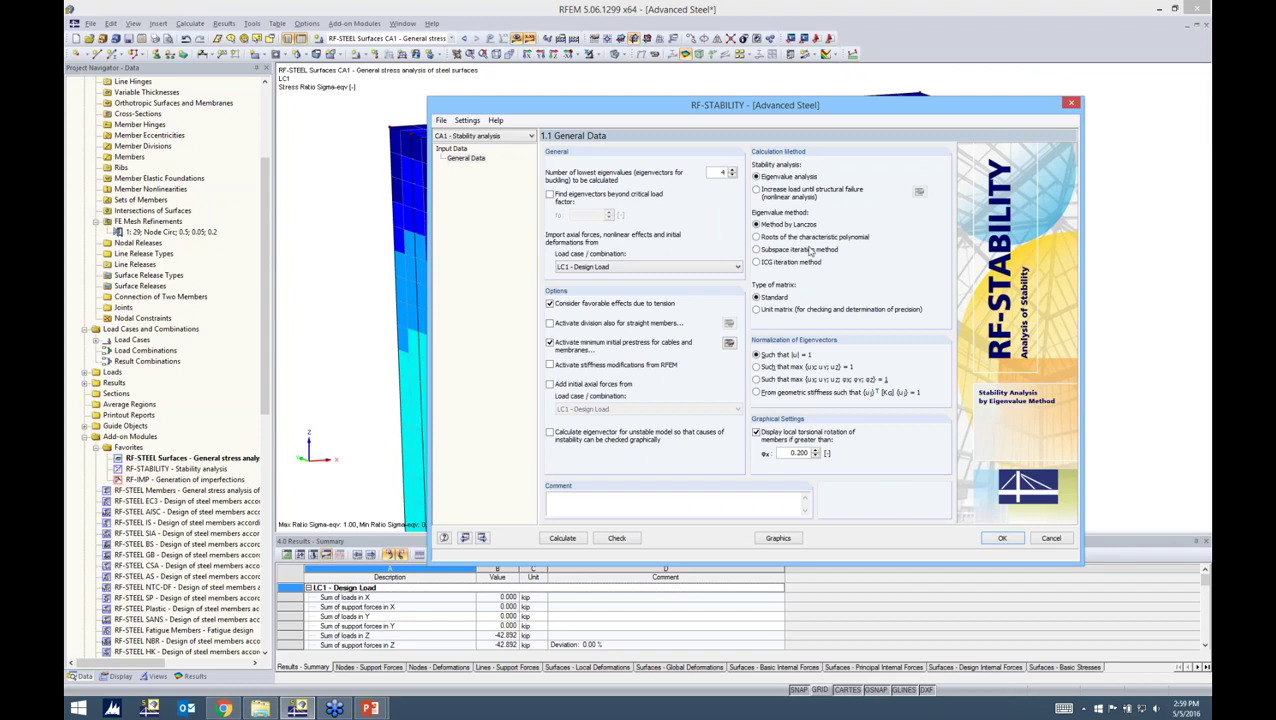
Step: Calculate the four lowest eigenvalues for LC1 and view the first buckling mode on the whole bracket and column model
left_click(563, 539)
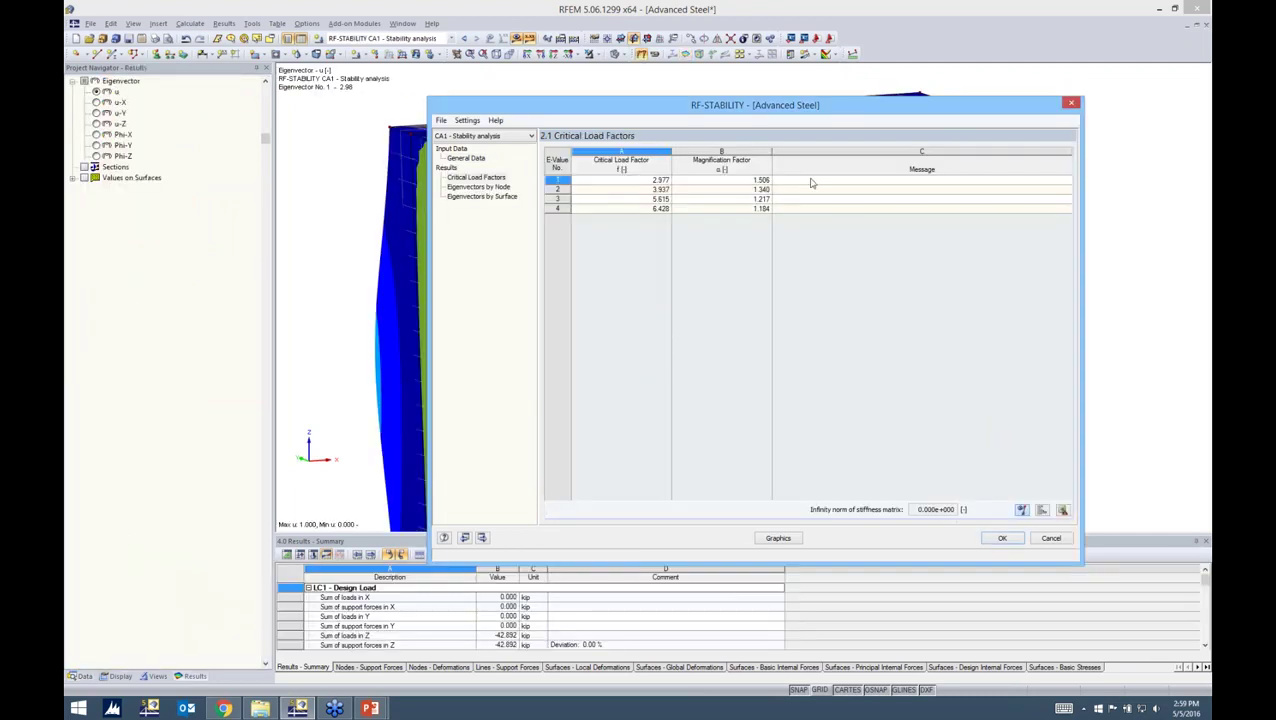
left_click_drag(817, 112, 817, 173)
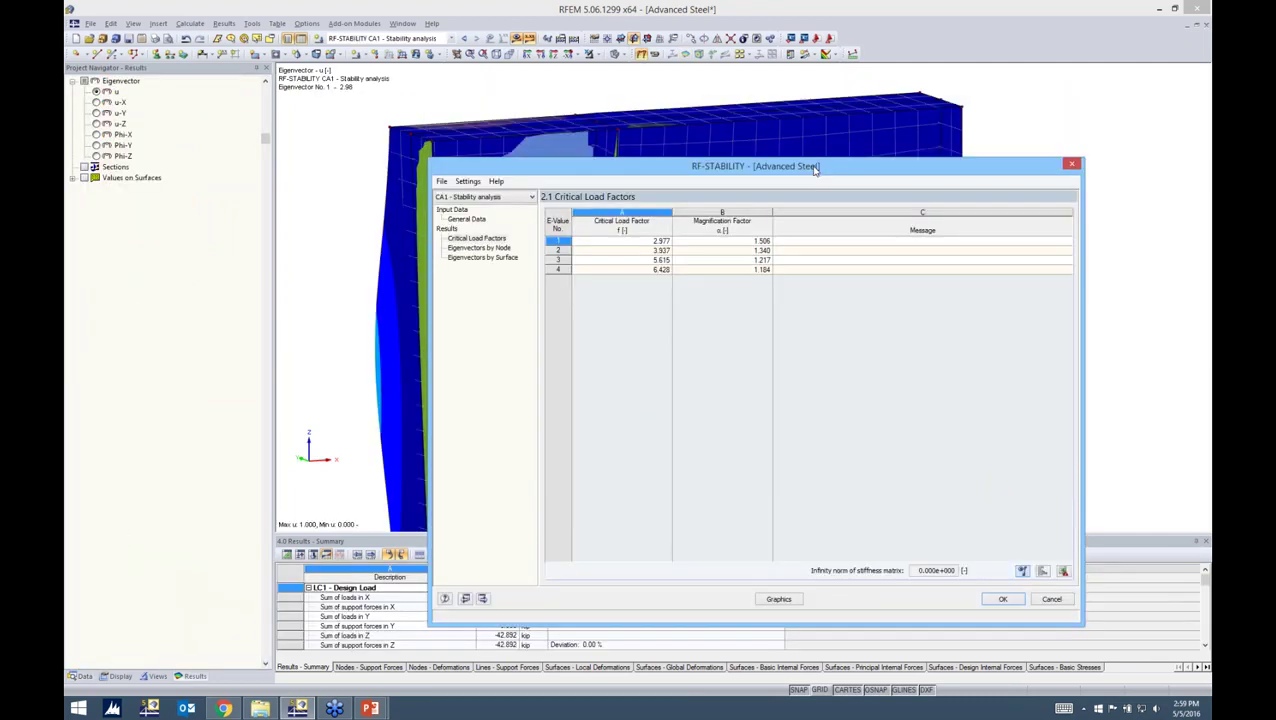
left_click(1072, 164)
scroll(845, 303, "down", 2)
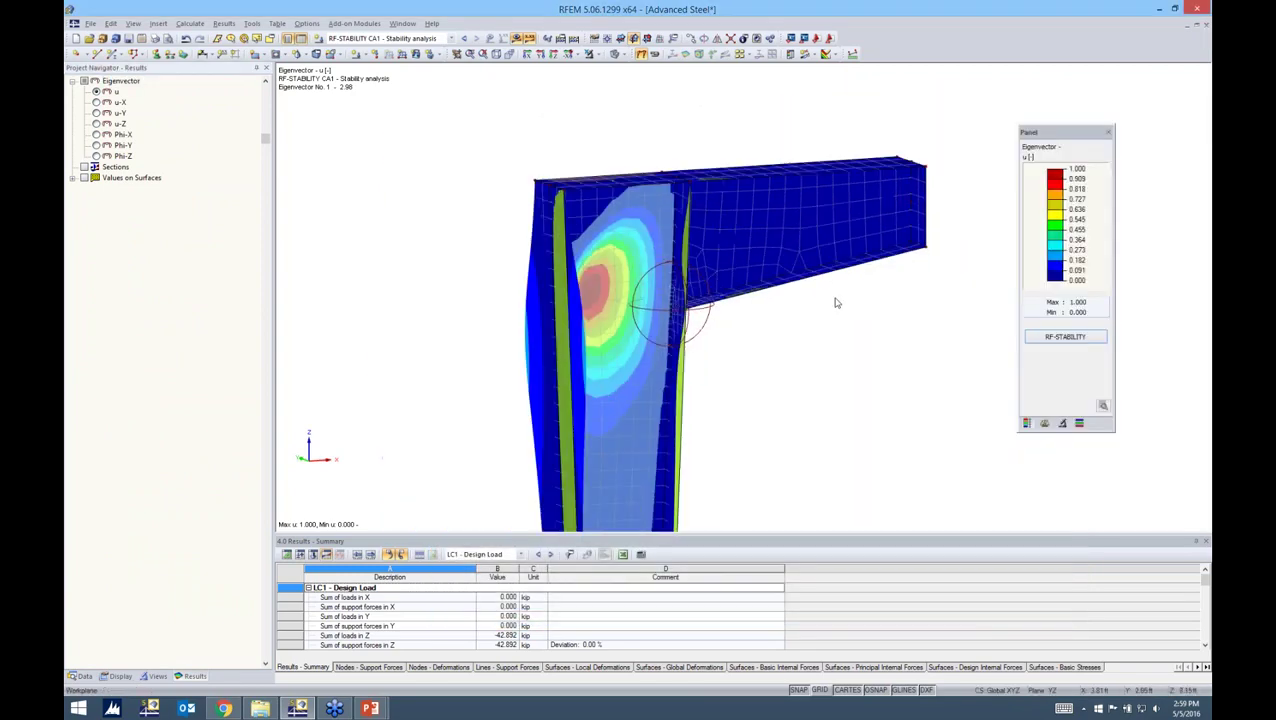
middle_click_drag(845, 303, 669, 219, "ctrl")
scroll(667, 230, "down", 3)
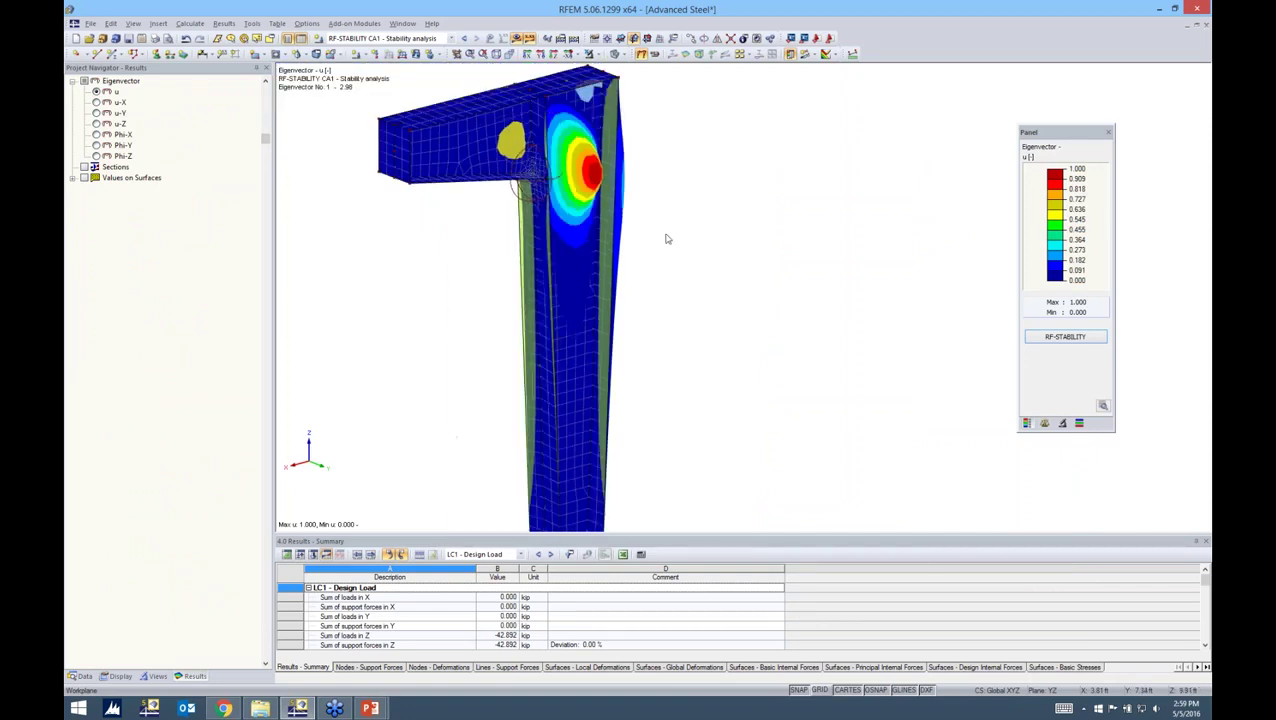
middle_click_drag(782, 278, 688, 239)
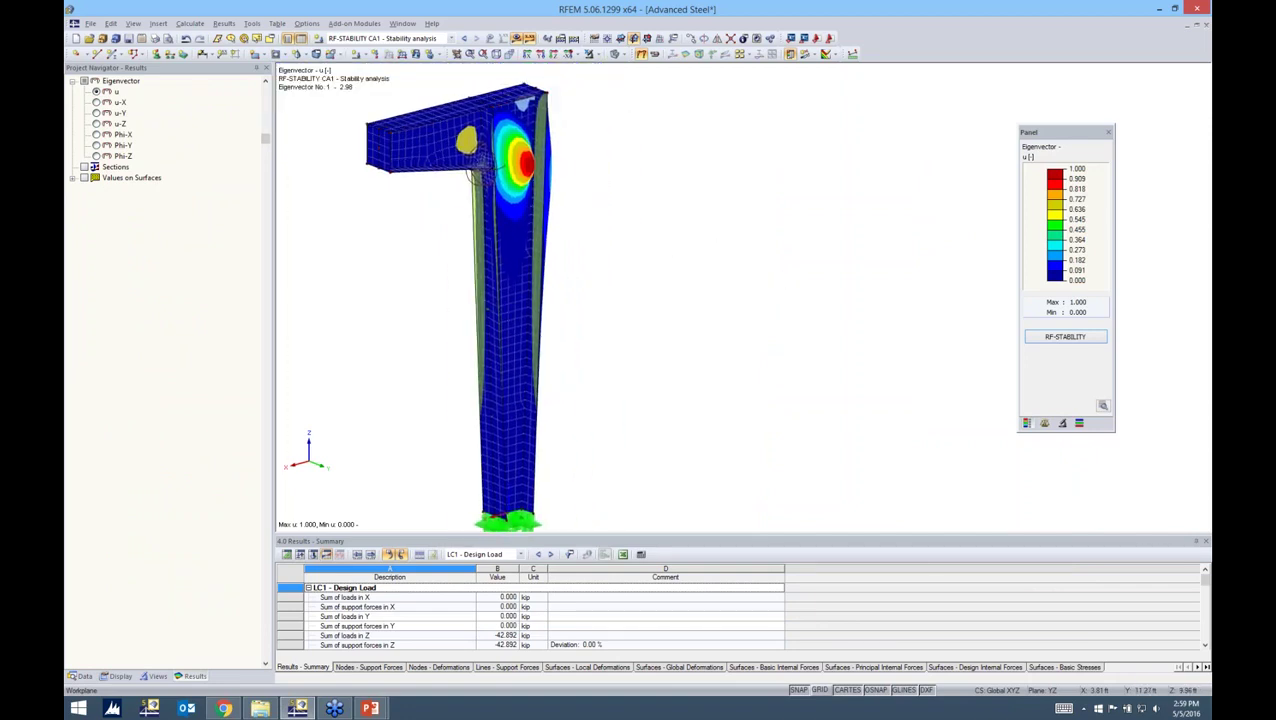
Step: Reopen the RF-STABILITY critical load factors beside the model and compare the buckling shapes of eigenvalues 1 to 4
left_click(1060, 337)
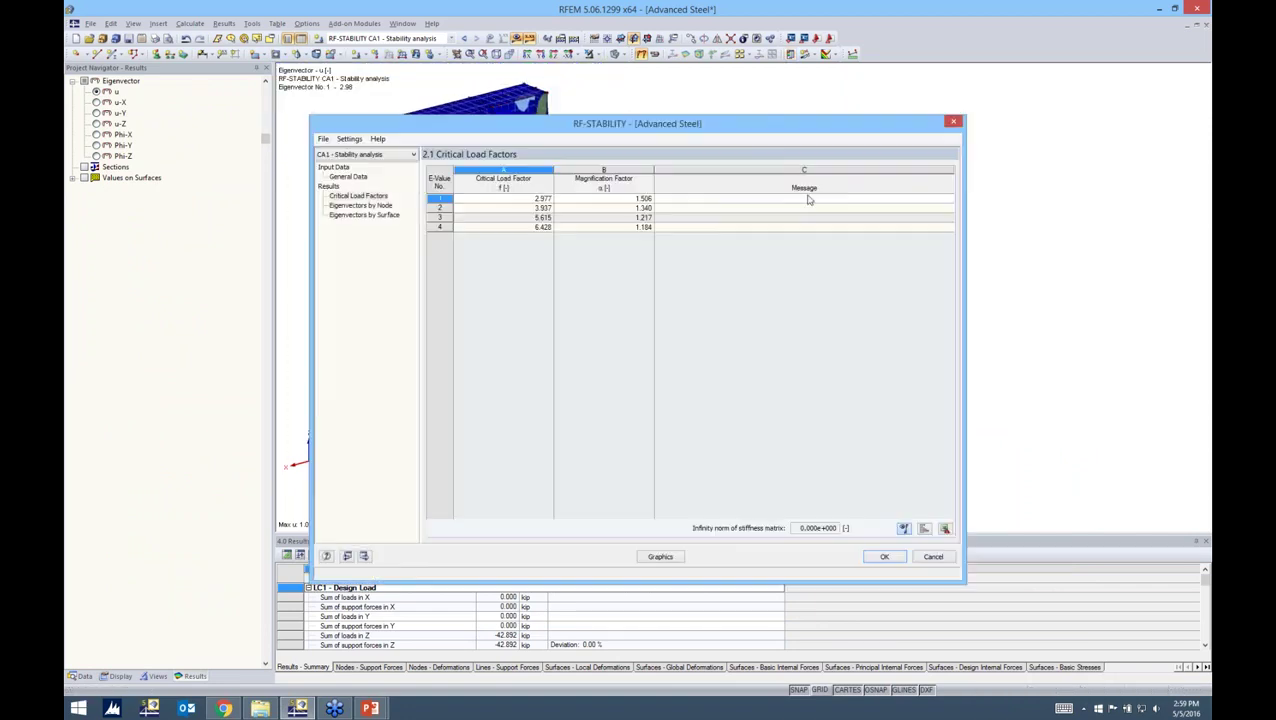
left_click_drag(767, 128, 1022, 144)
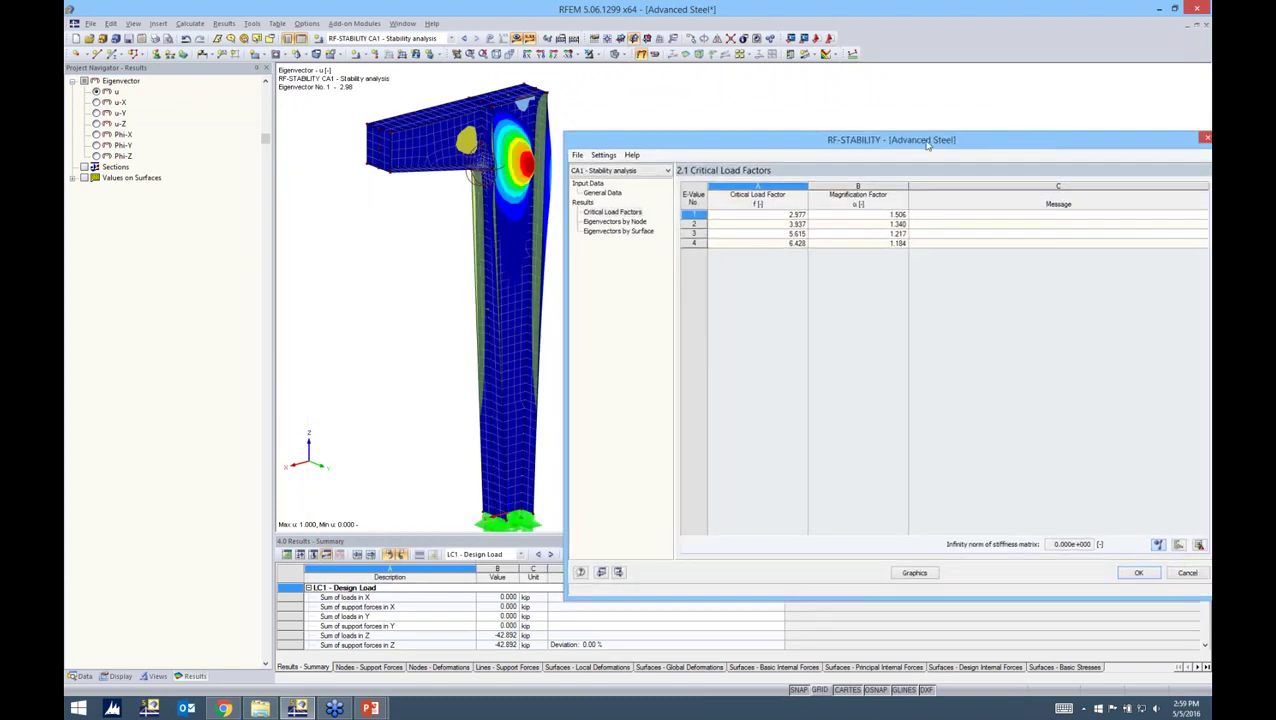
left_click(713, 210)
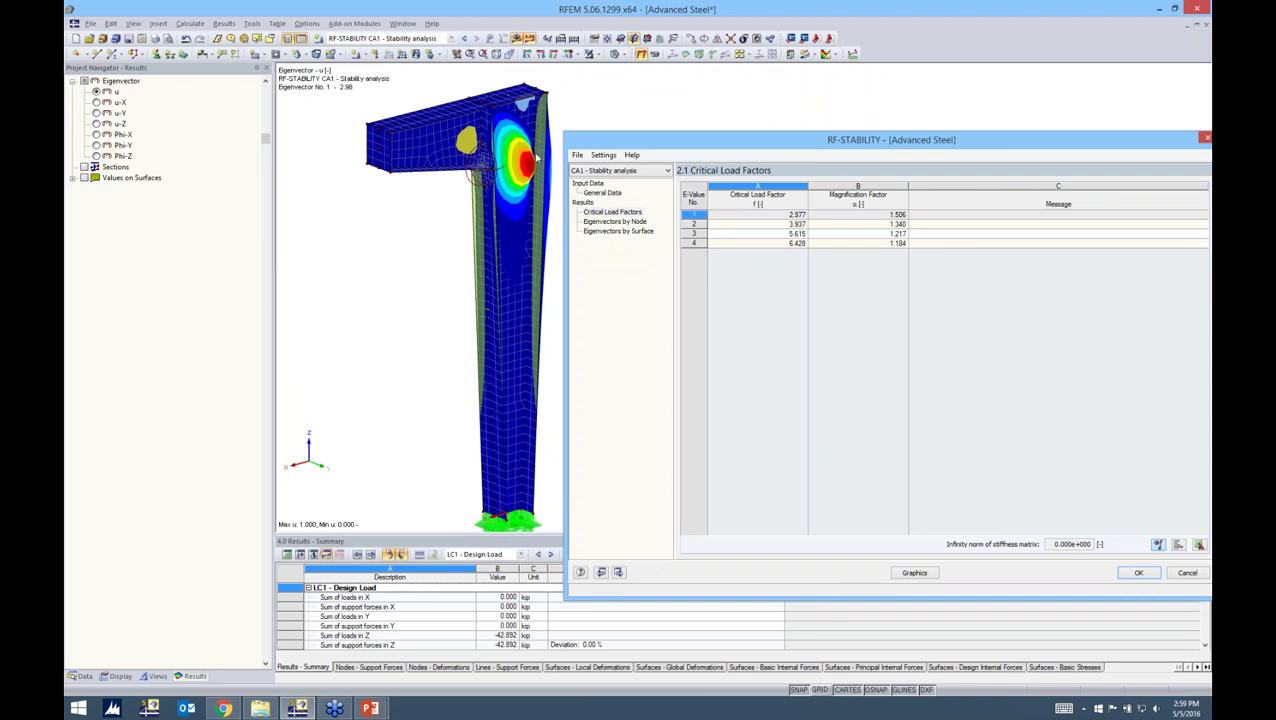
left_click(691, 226)
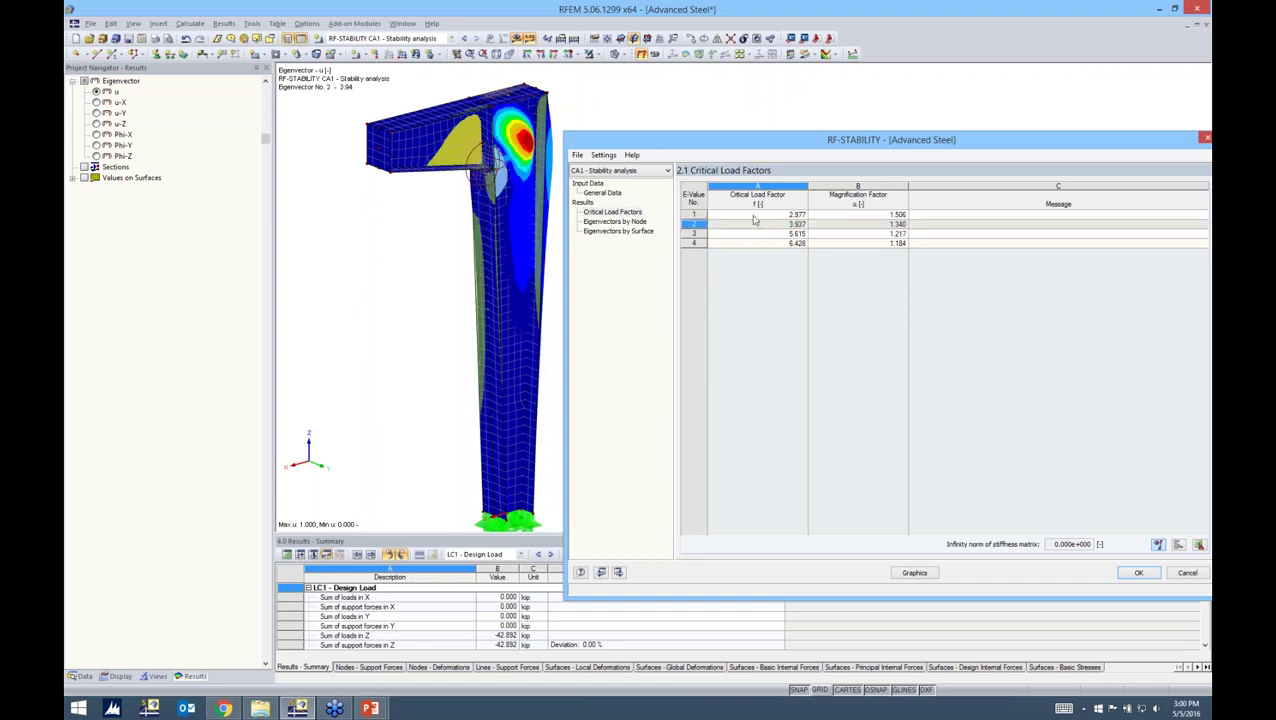
left_click(692, 234)
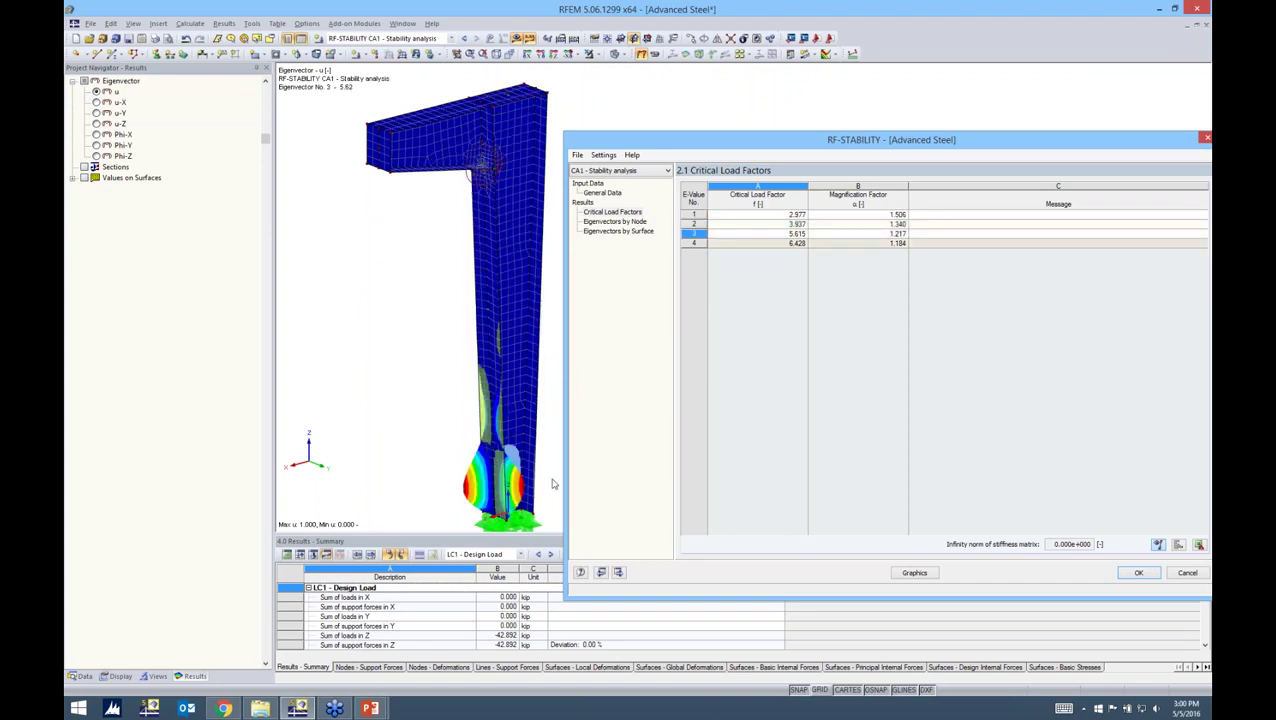
left_click(750, 243)
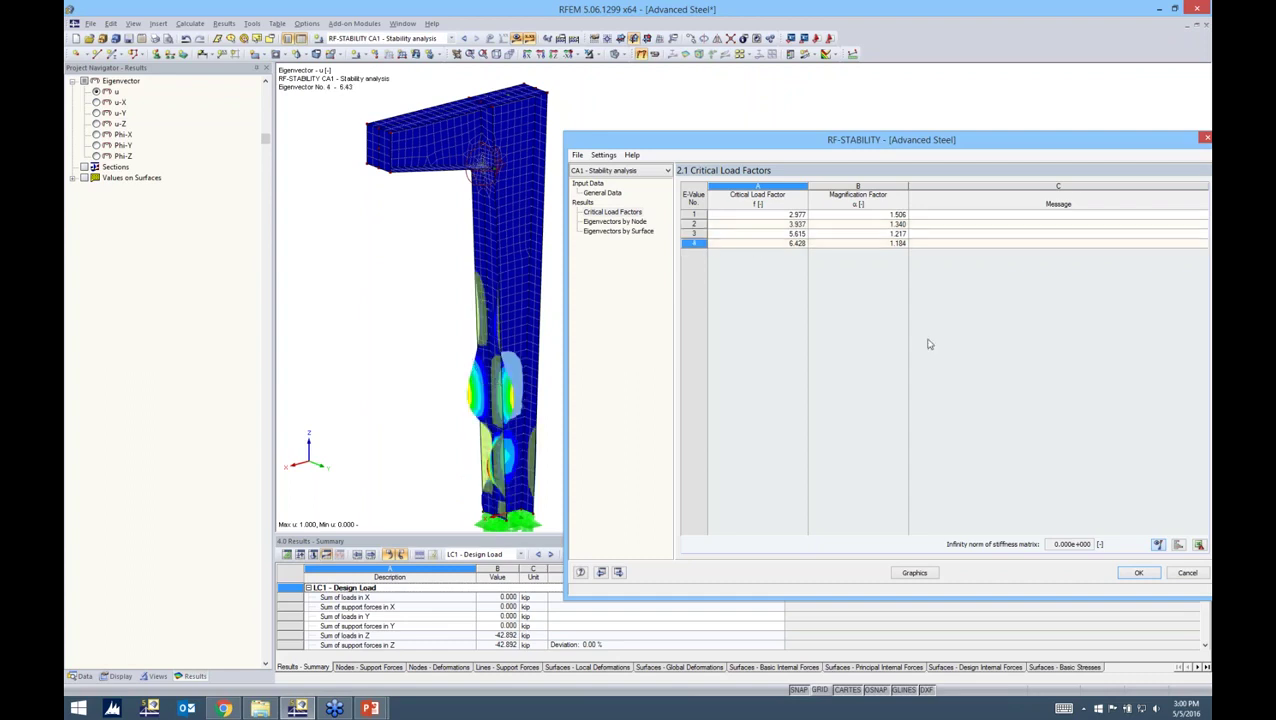
Step: Return to the mode shape of eigenvalue 1, accept the stability results and examine the buckled web near the corner
left_click(784, 216)
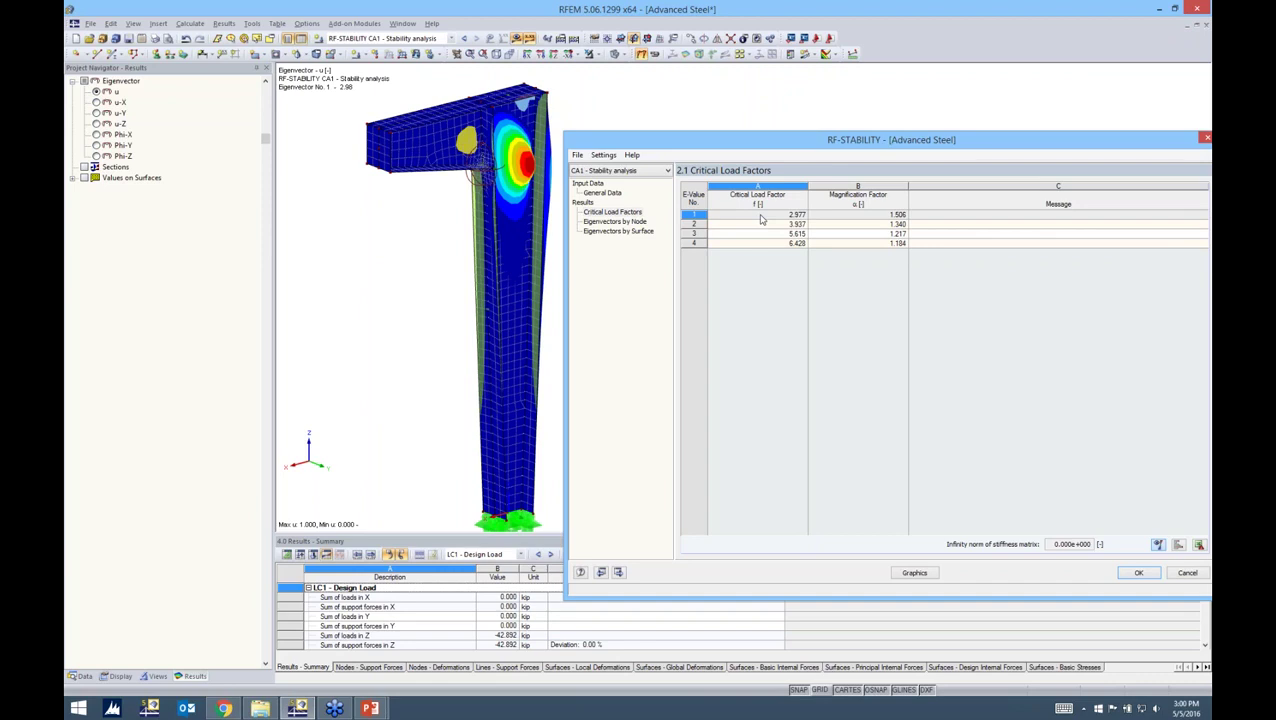
left_click(1135, 573)
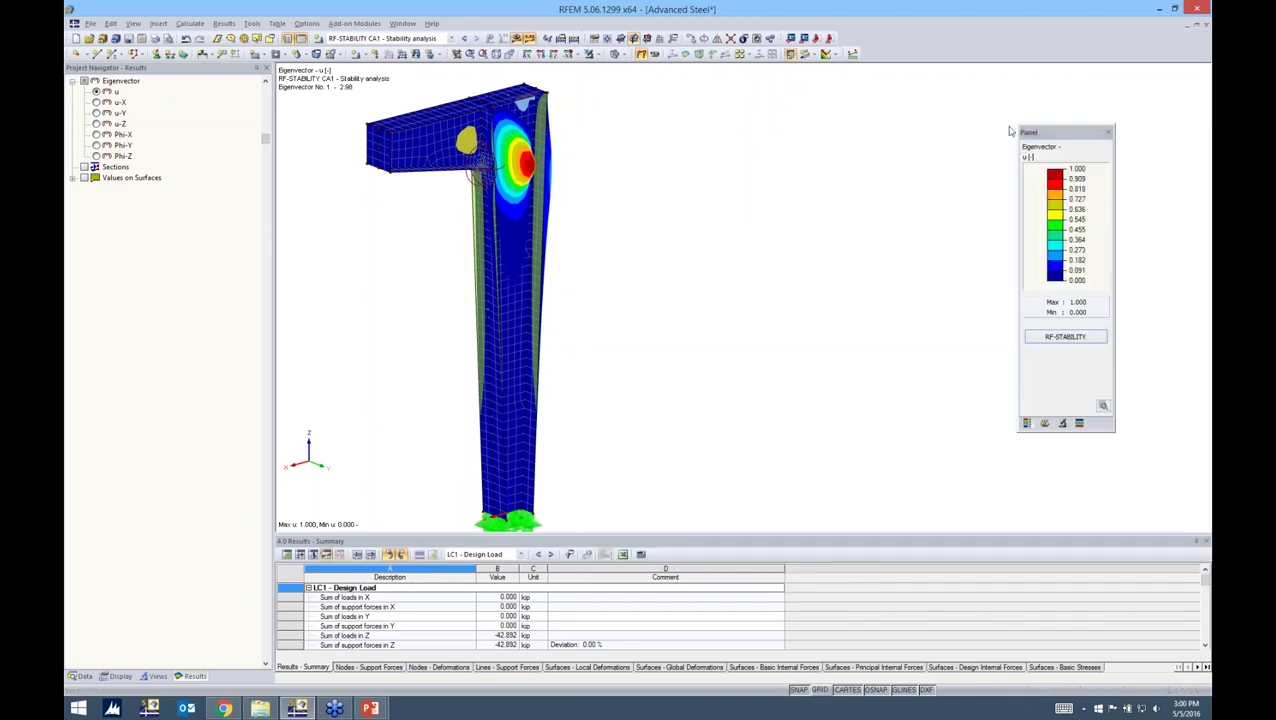
scroll(658, 184, "up", 3)
middle_click_drag(658, 184, 847, 278)
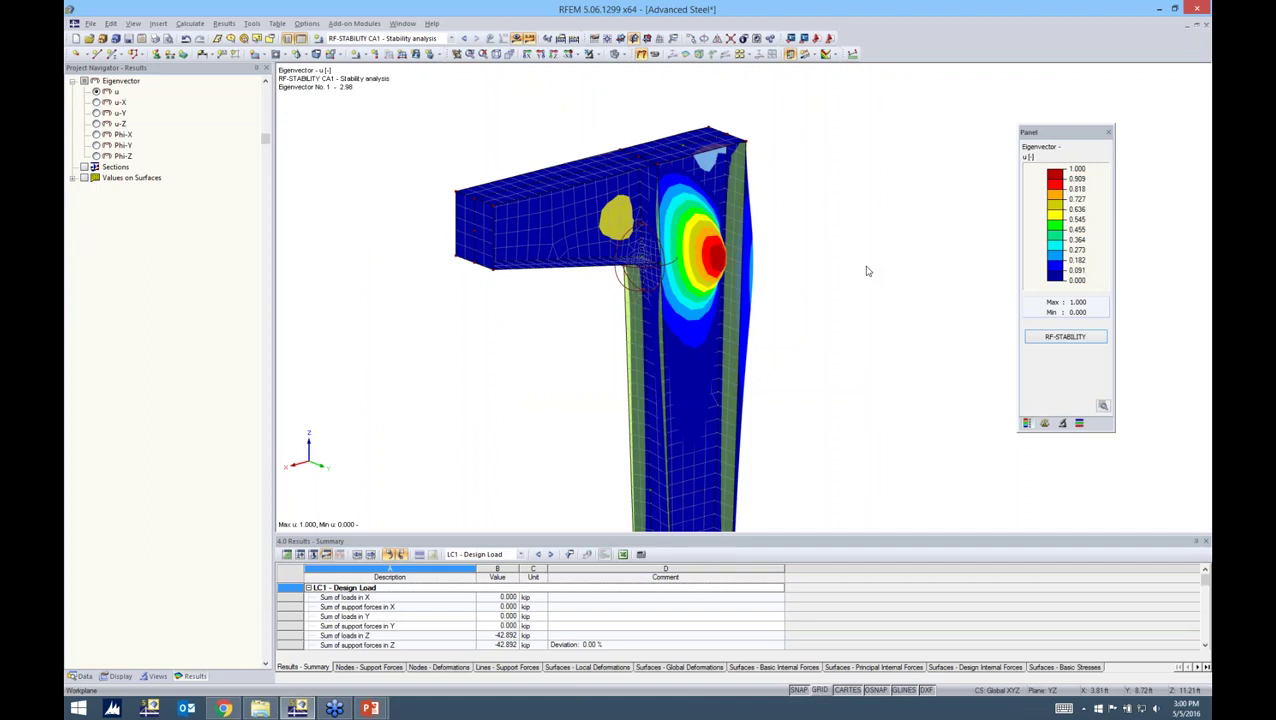
Step: Open the RF-IMP imperfections module and base the imperfections on buckling mode 1 of RF-STABILITY case CA1
left_click(82, 676)
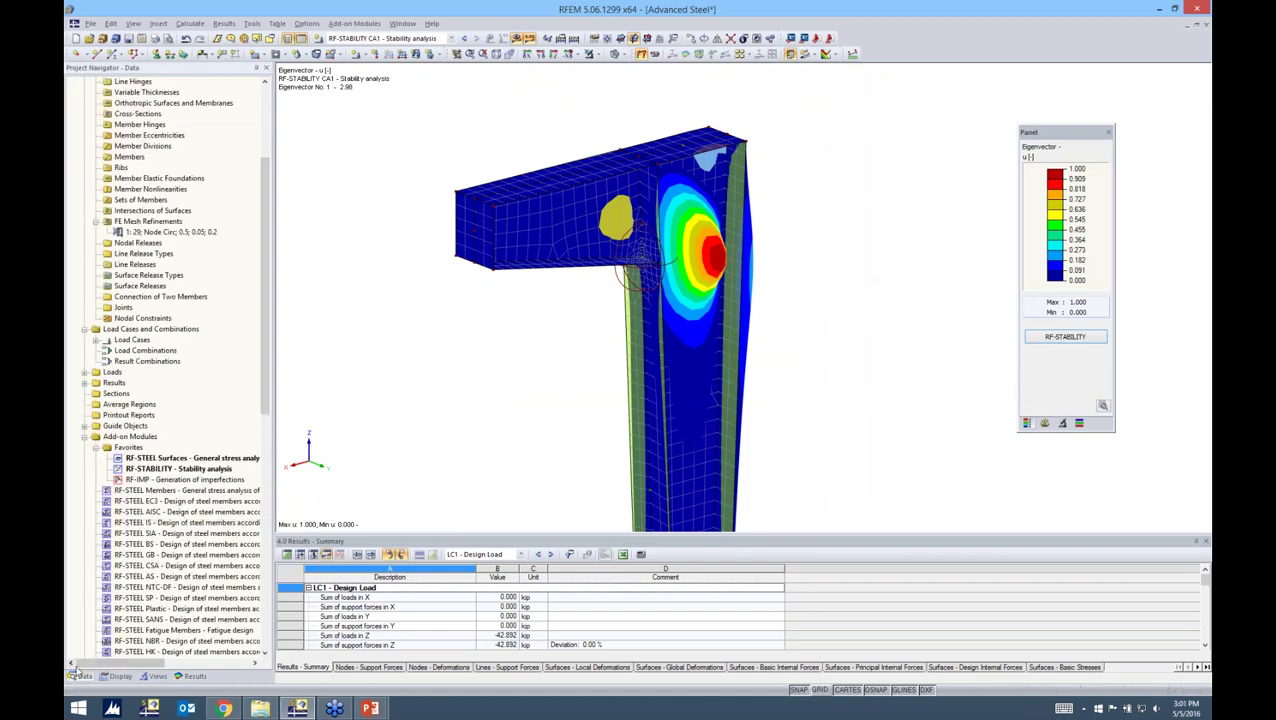
double_click(170, 480)
left_click_drag(490, 172, 627, 137)
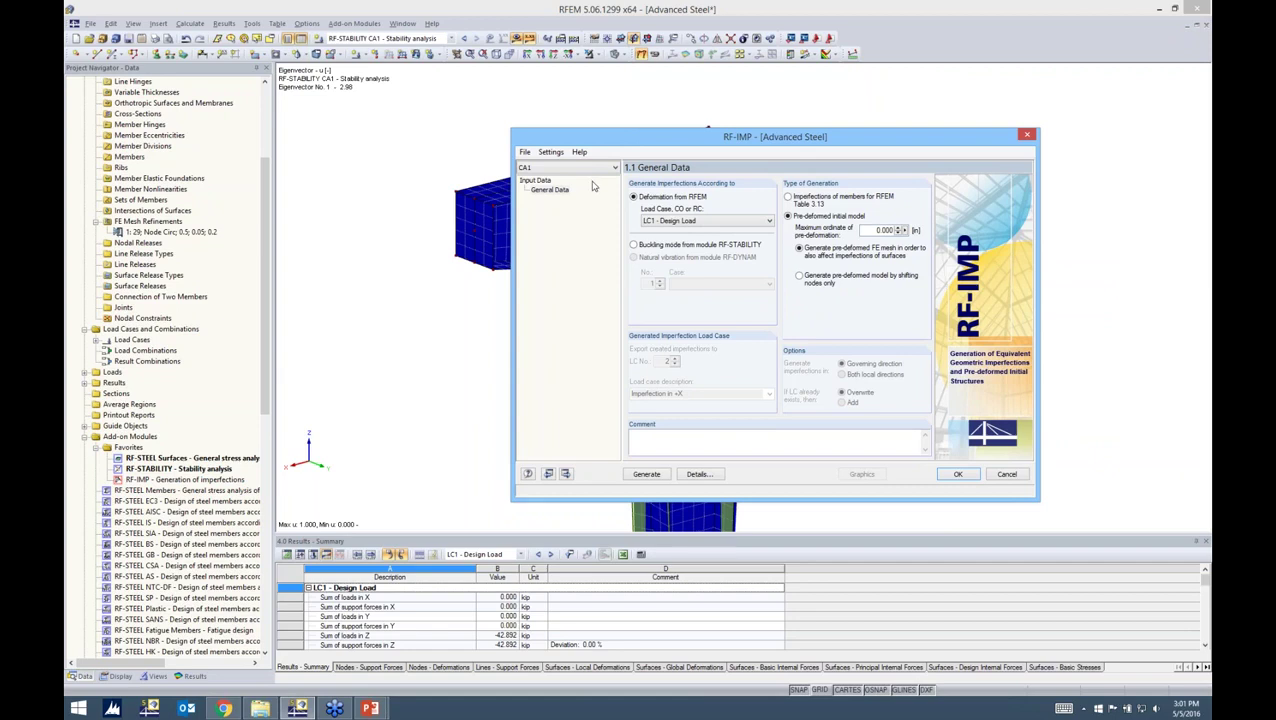
left_click(633, 245)
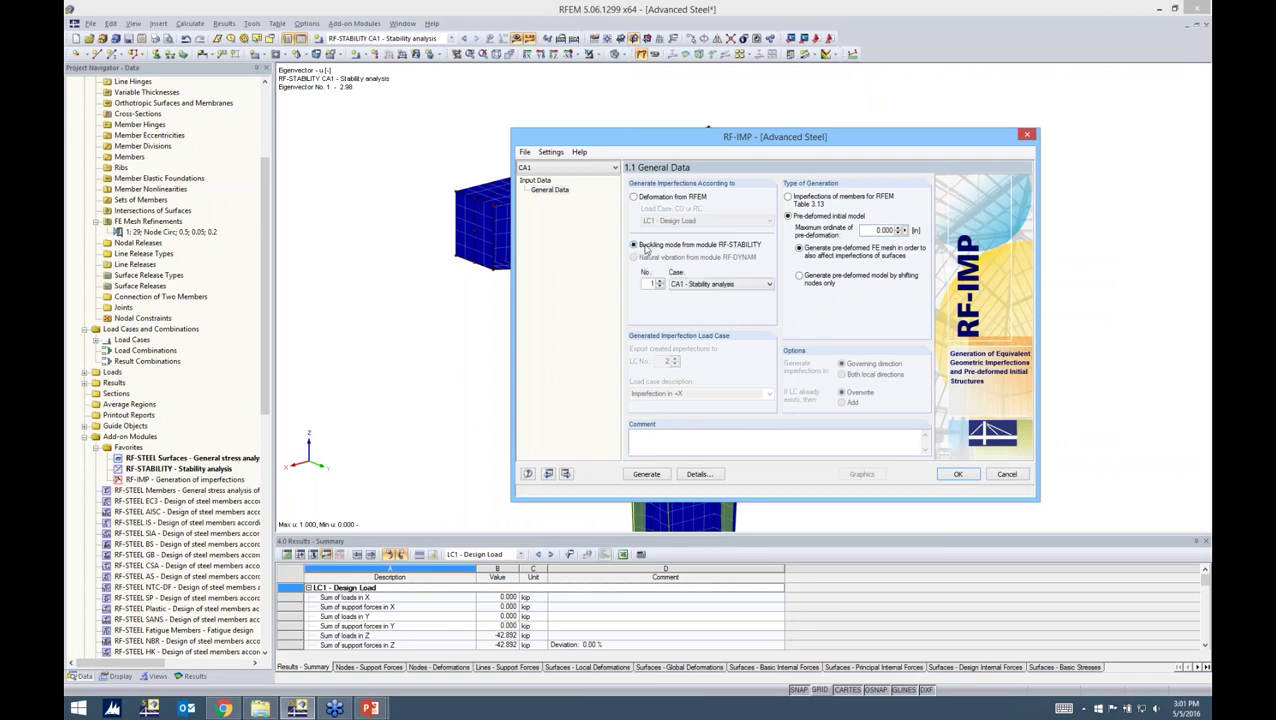
left_click(712, 285)
left_click(708, 296)
Step: Set the maximum ordinate of pre-deformation to 1 in and save the RF-IMP input
double_click(876, 230)
left_click(950, 476)
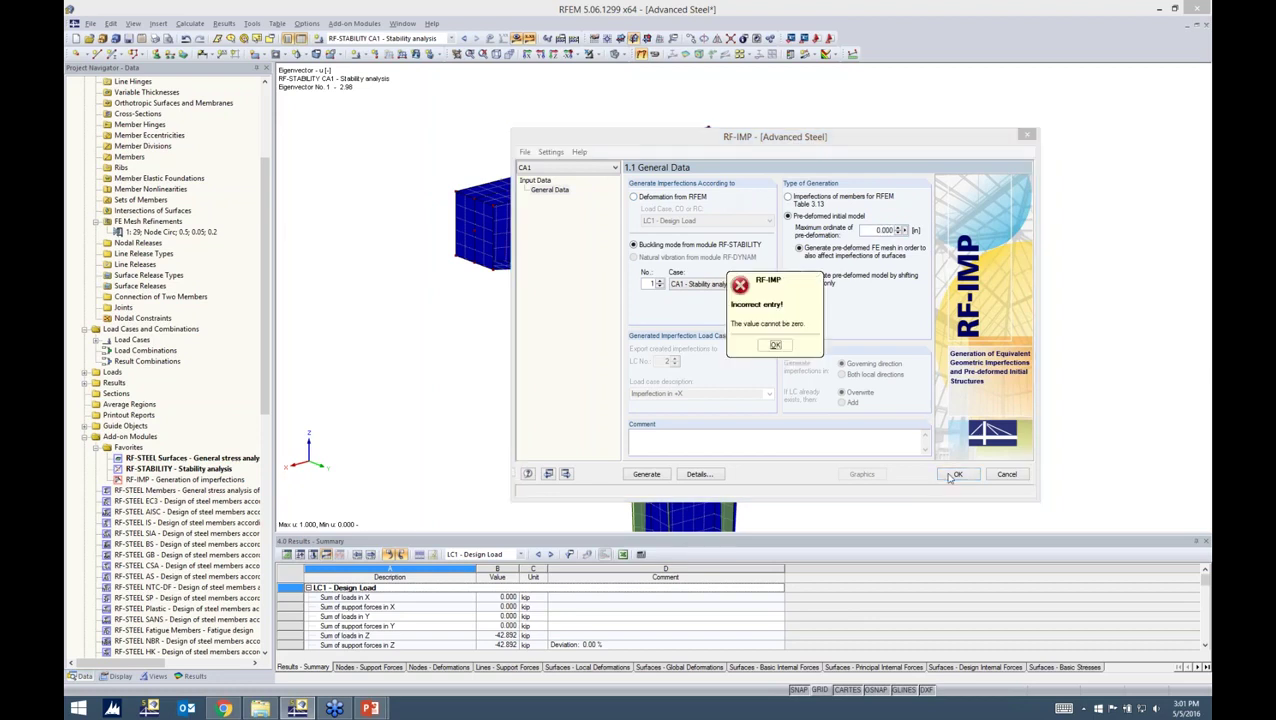
left_click(775, 345)
type("1")
left_click(956, 476)
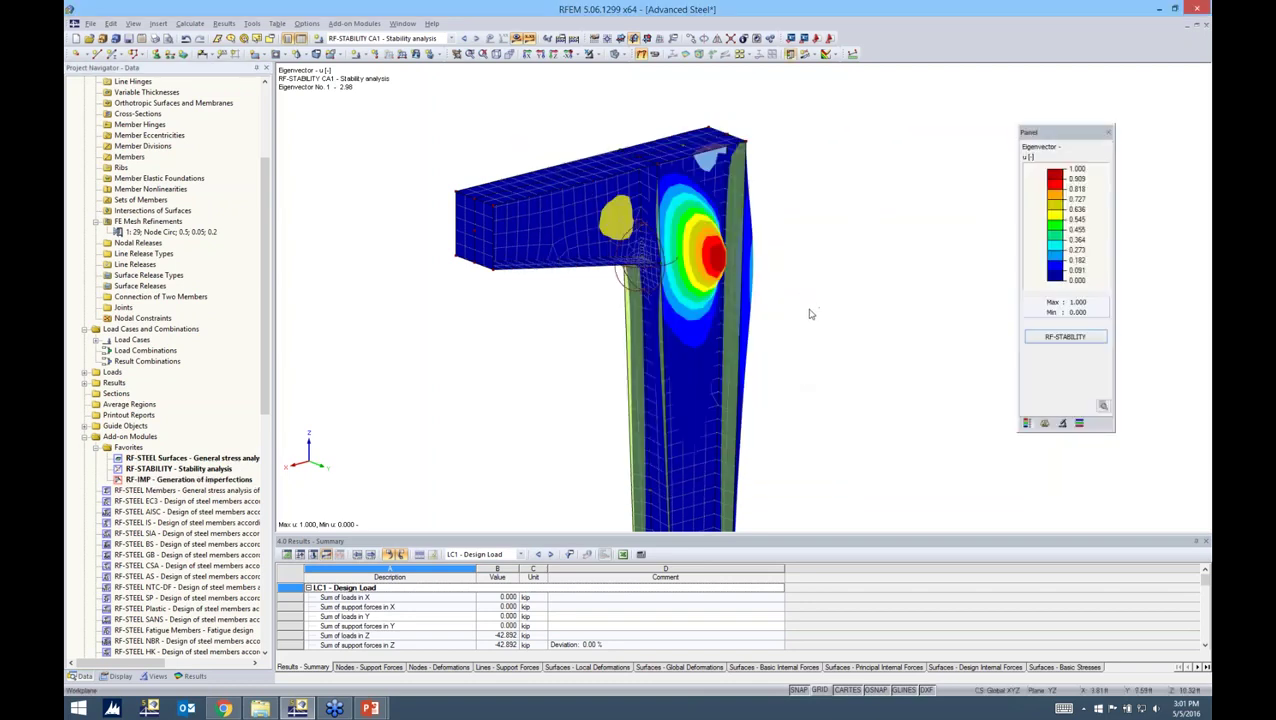
Step: Switch to the PowerPoint slide show to review the scaled magnitude criteria for imperfections, and return to RFEM
middle_click_drag(805, 320, 728, 302, "ctrl")
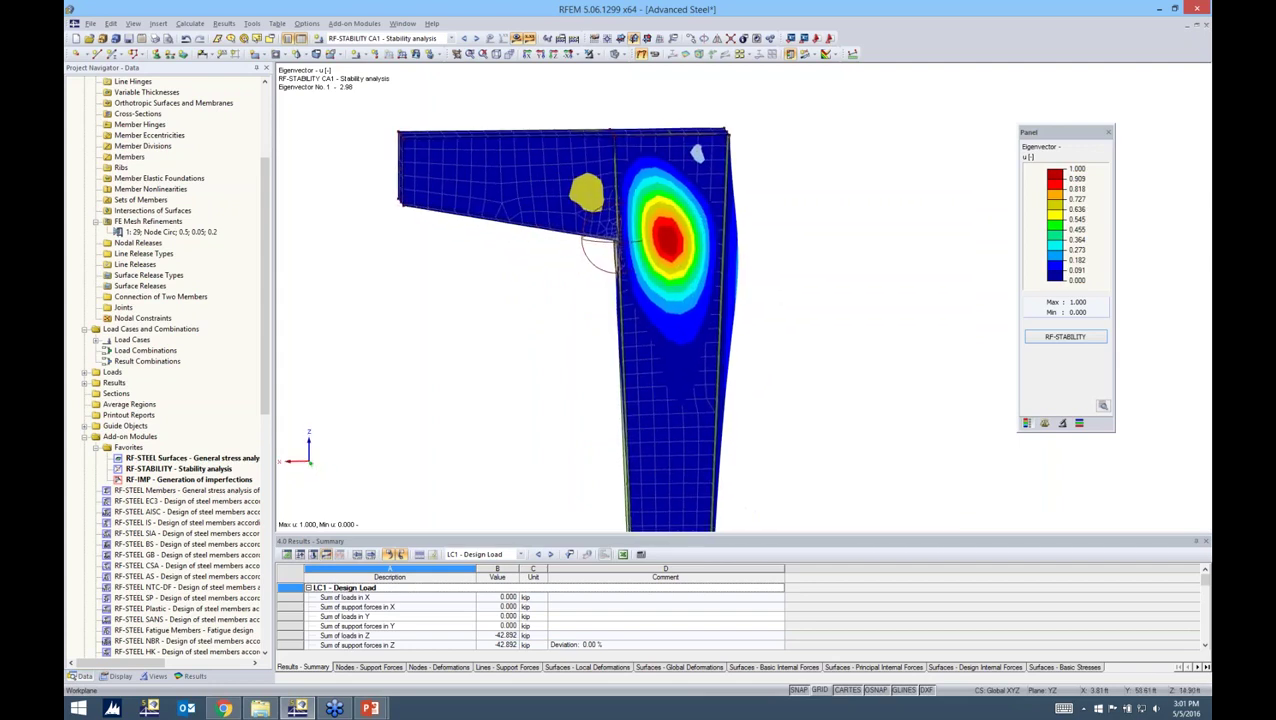
mouse_move(370, 708)
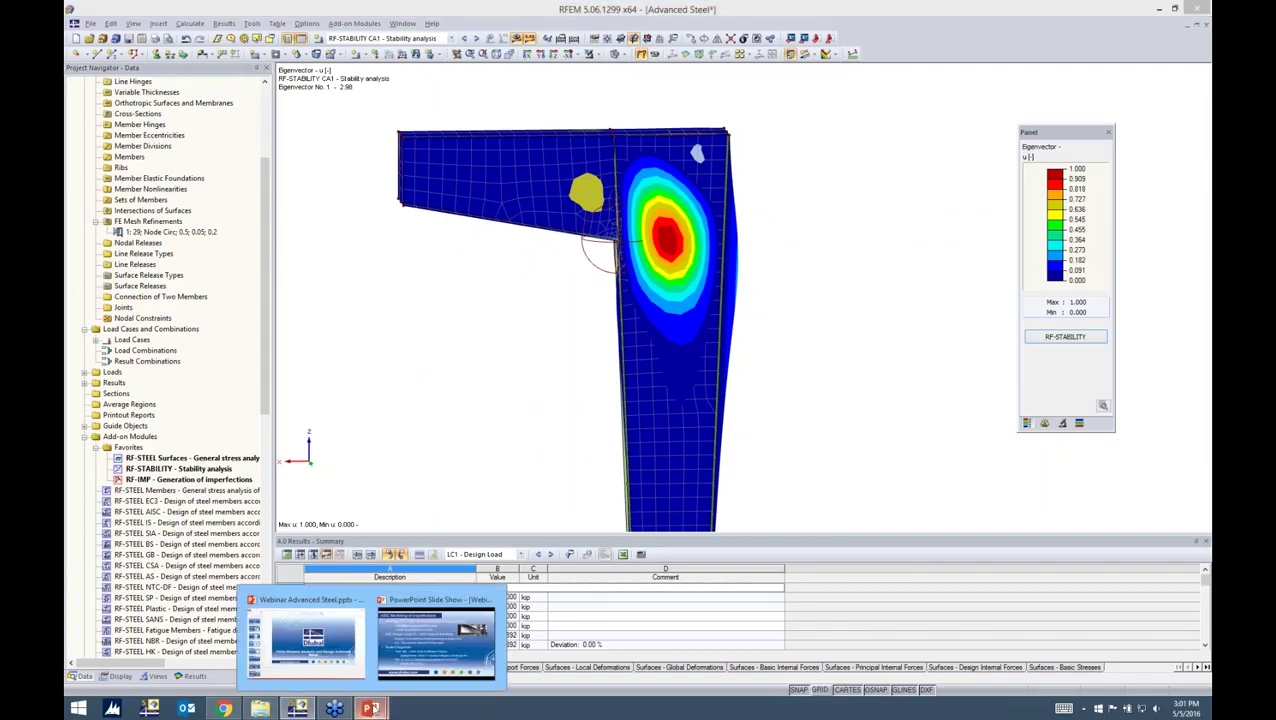
left_click(410, 648)
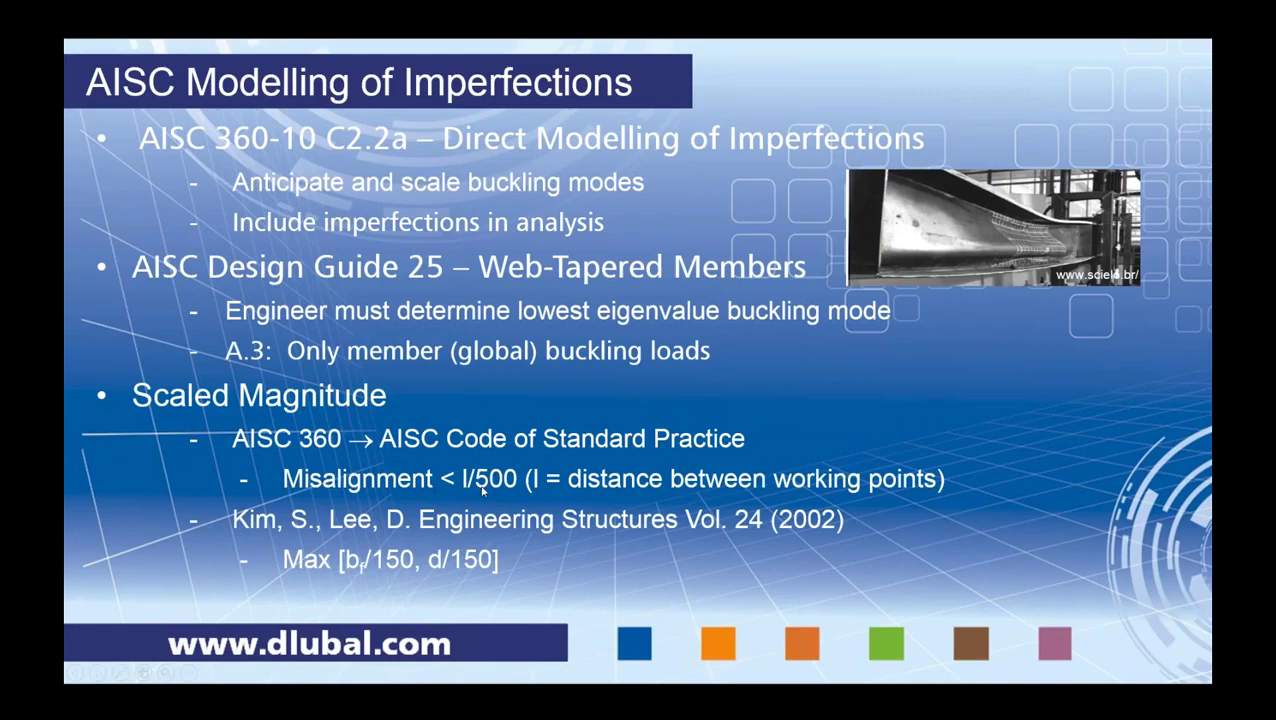
key("alt+Tab")
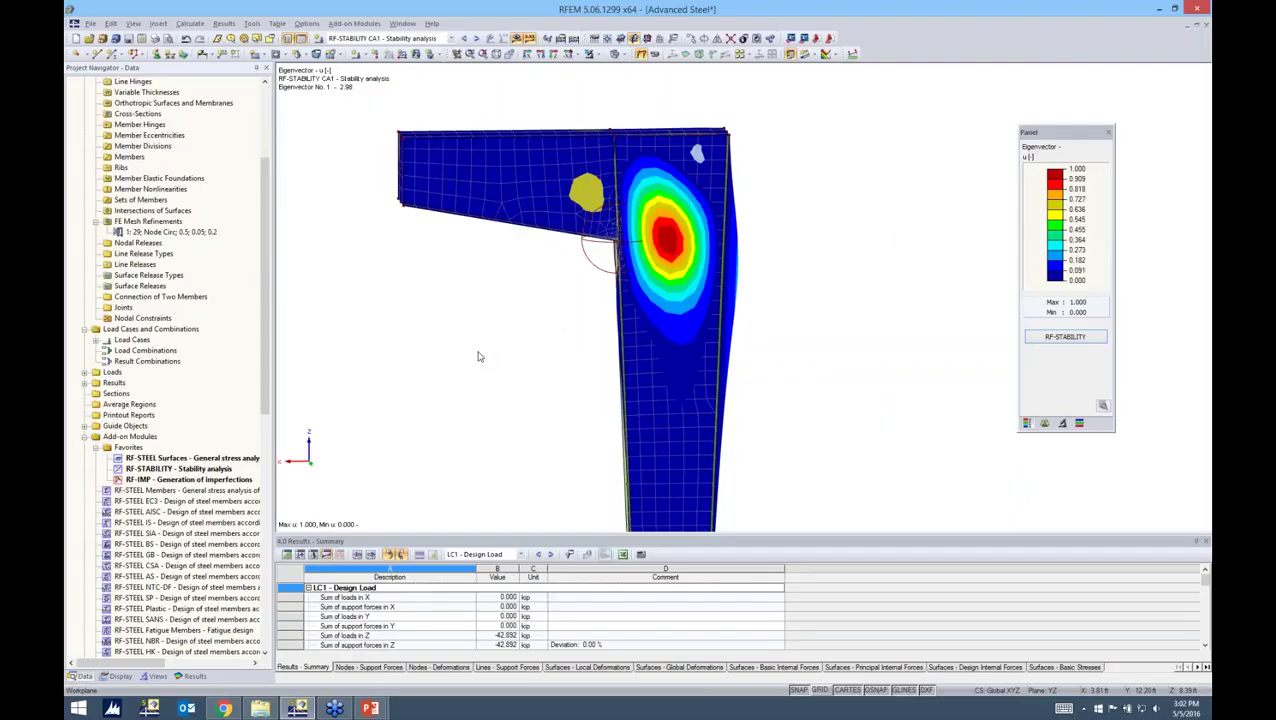
Step: Measure the diagonal distance across the buckled web zone, from the inner upper corner to the column's outer flange
scroll(800, 288, "up", 2)
middle_click_drag(797, 288, 726, 330)
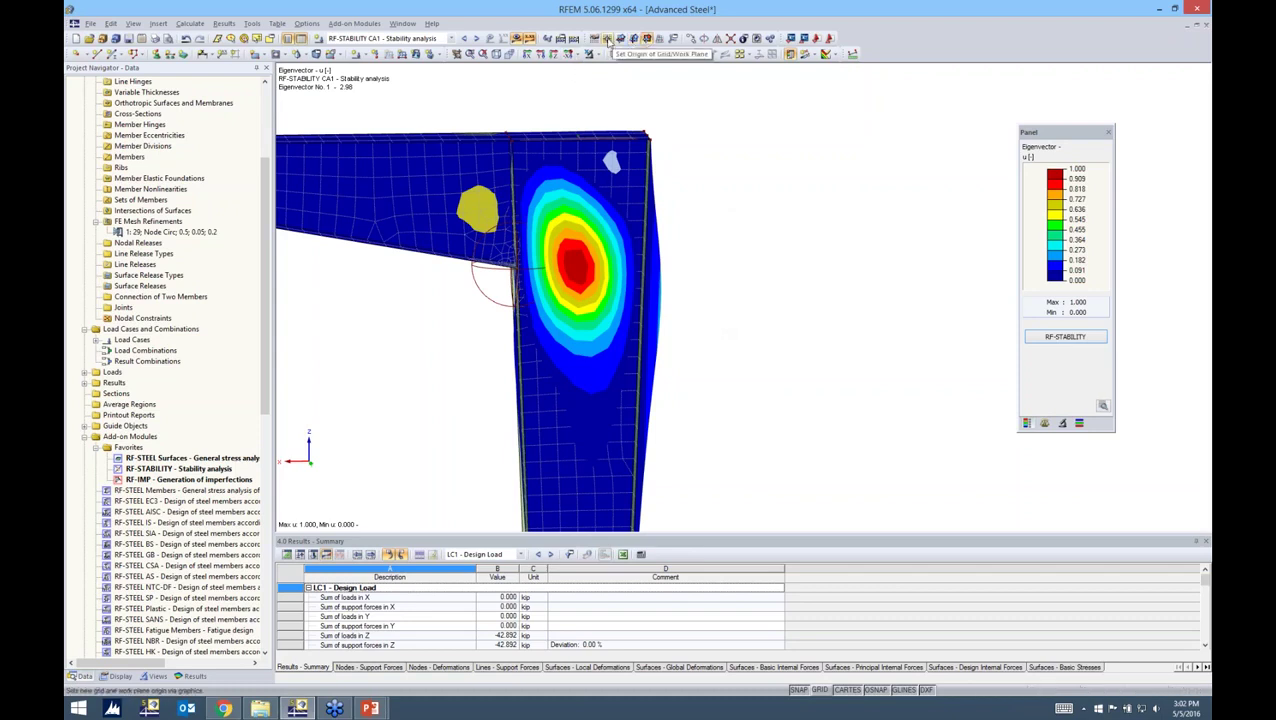
left_click(646, 38)
key("Escape")
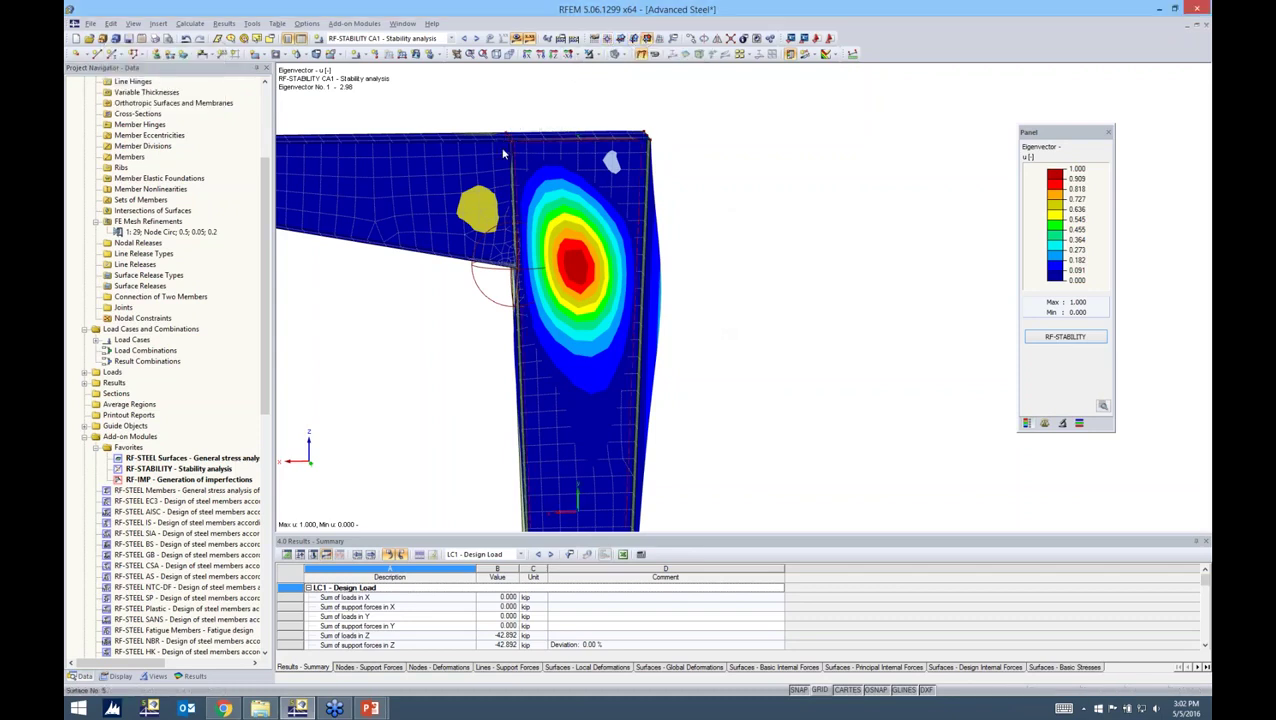
left_click(852, 56)
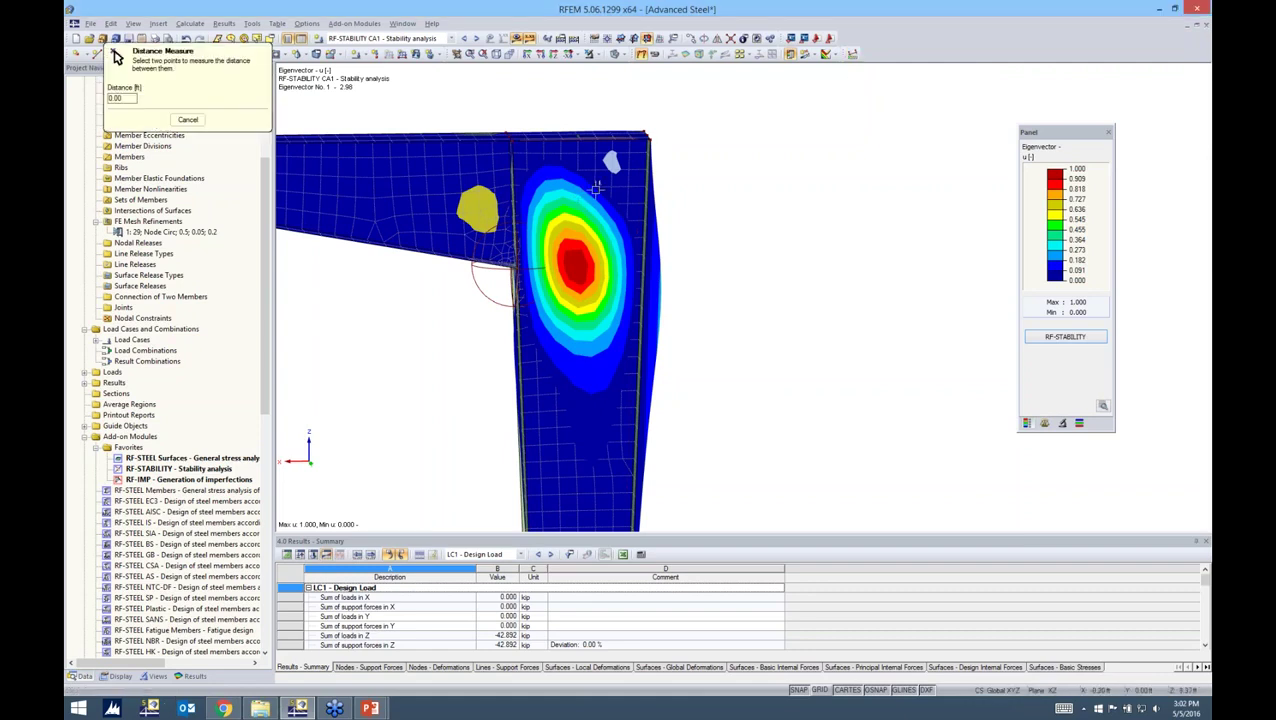
left_click(512, 141)
left_click(631, 508)
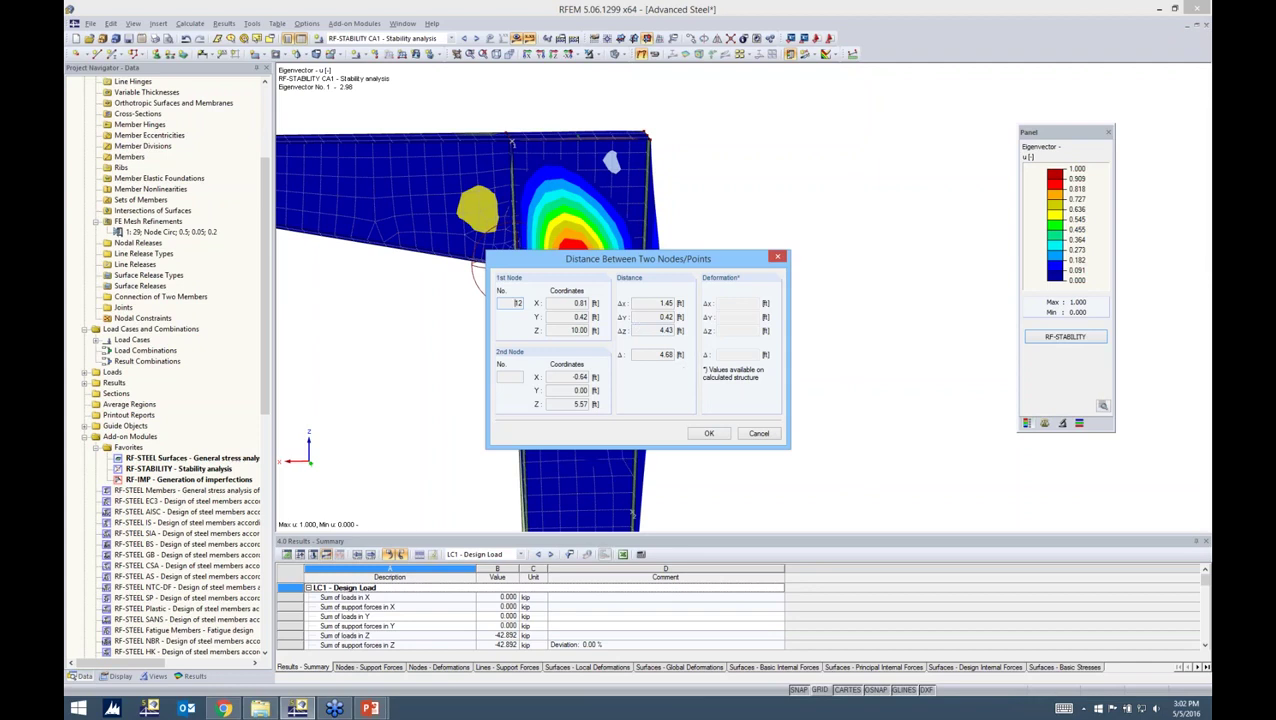
left_click_drag(689, 253, 867, 198)
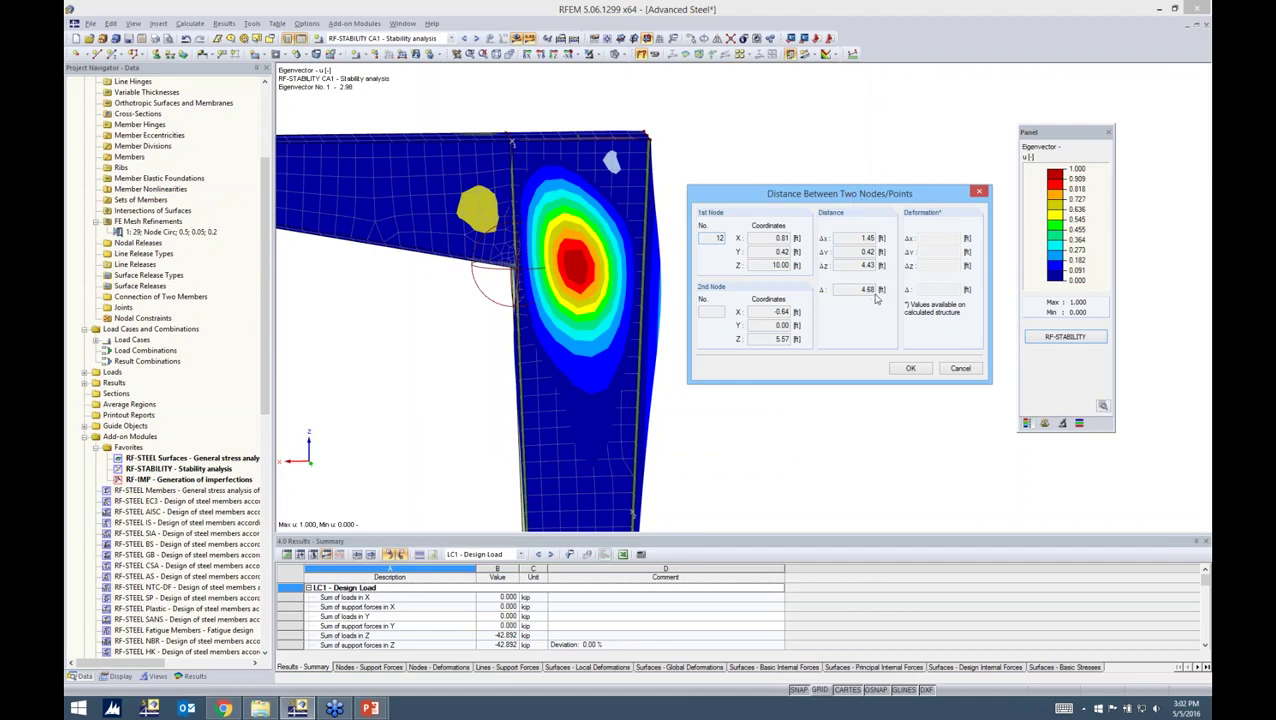
left_click(905, 368)
left_click(188, 119)
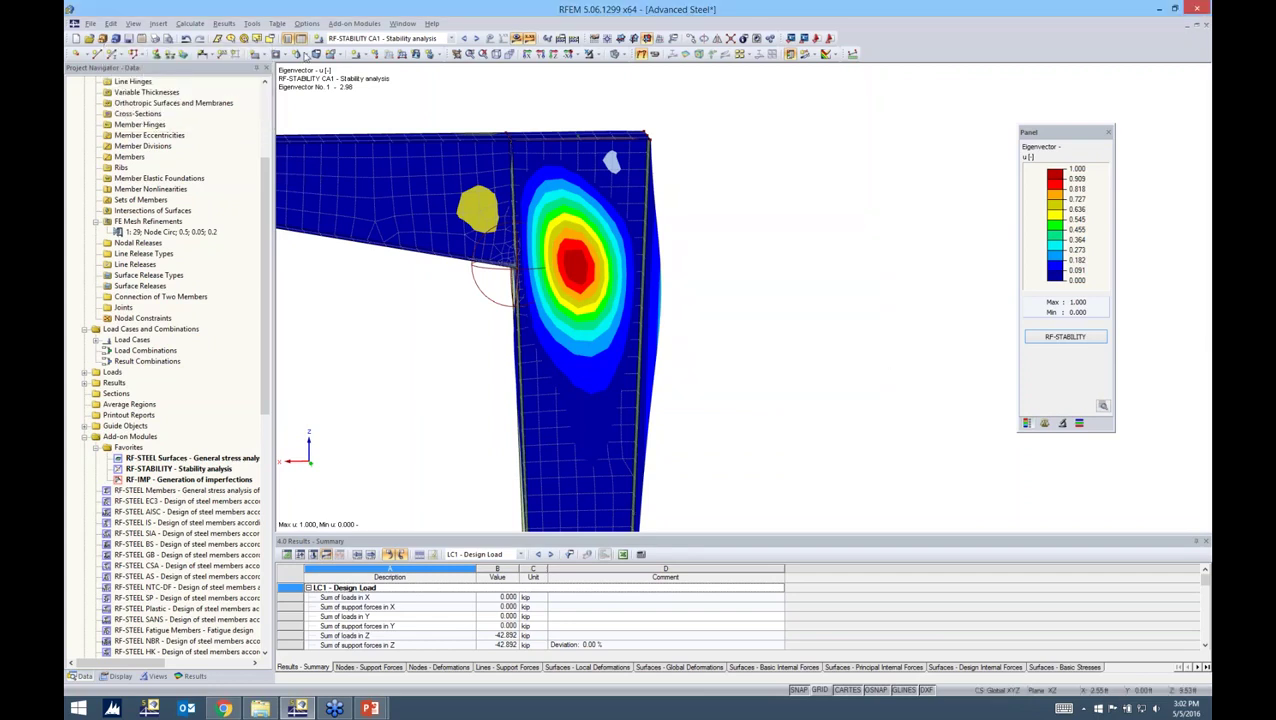
Step: Reopen RF-IMP CA1, set the maximum ordinate of pre-deformation to 0.12 in and generate the pre-deformed initial model
left_click(362, 38)
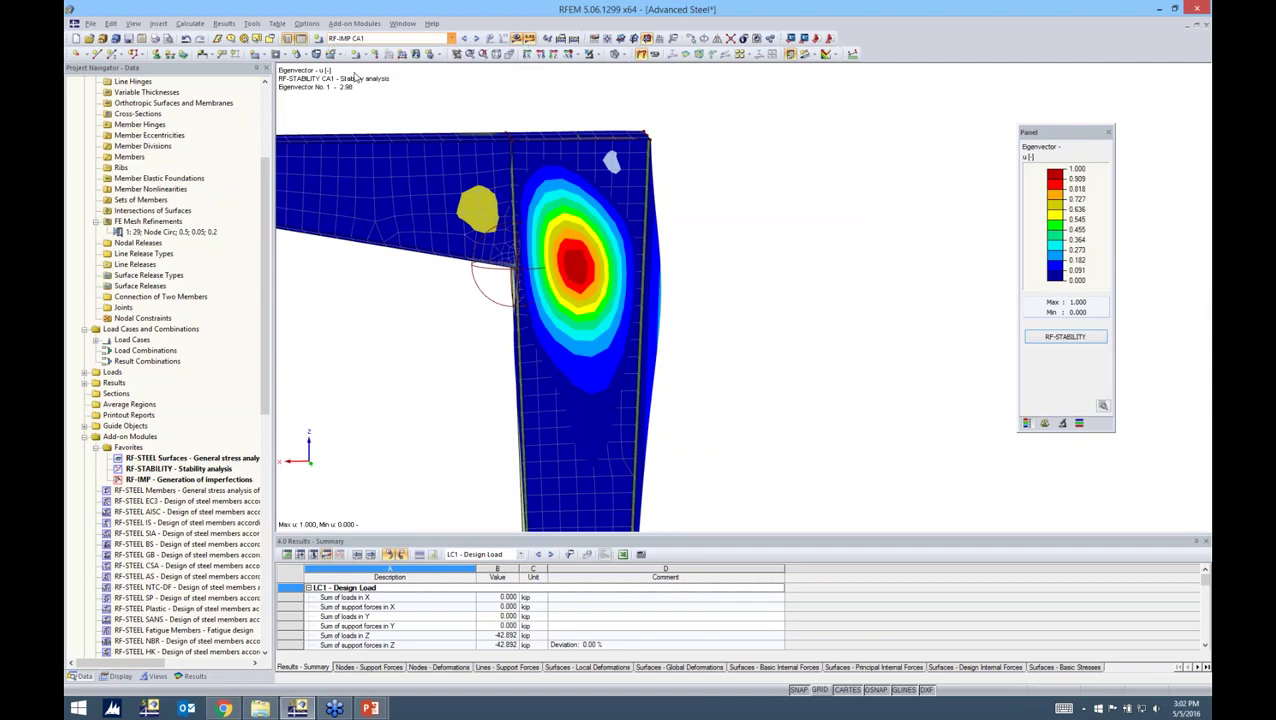
left_click(350, 64)
left_click(356, 25)
left_click(358, 38)
left_click_drag(739, 265, 778, 265)
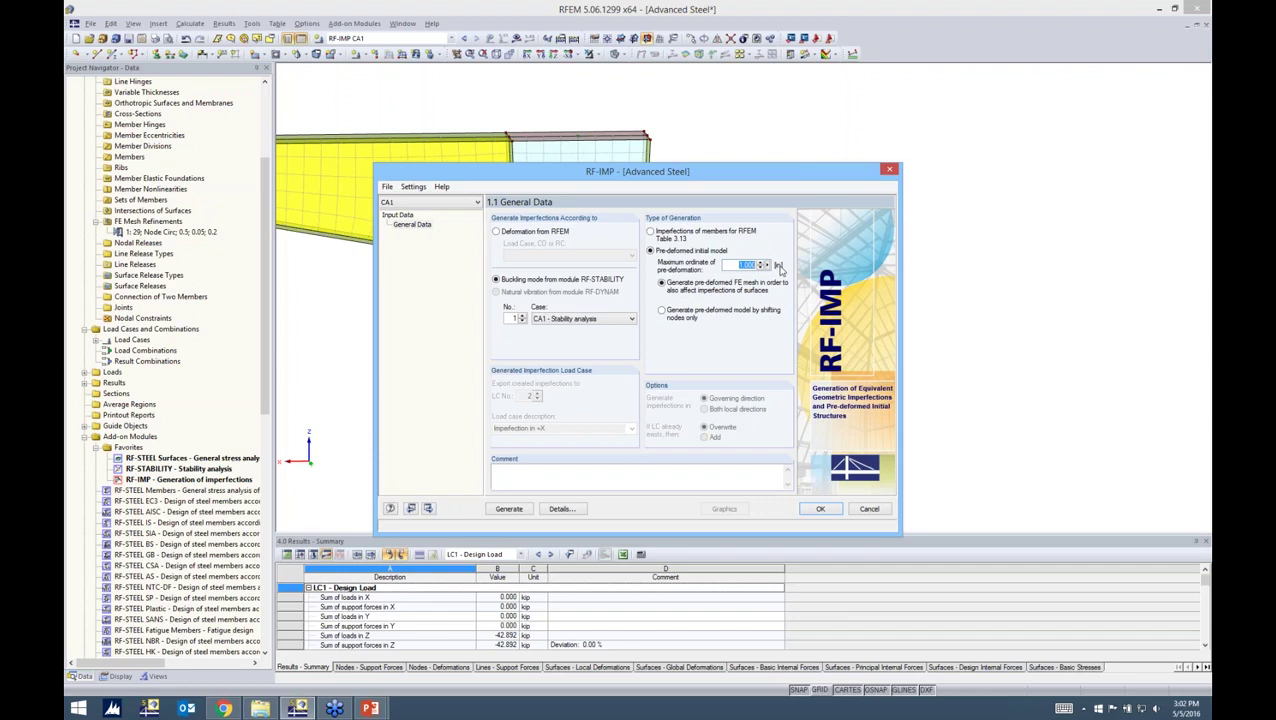
type("0")
left_click(509, 508)
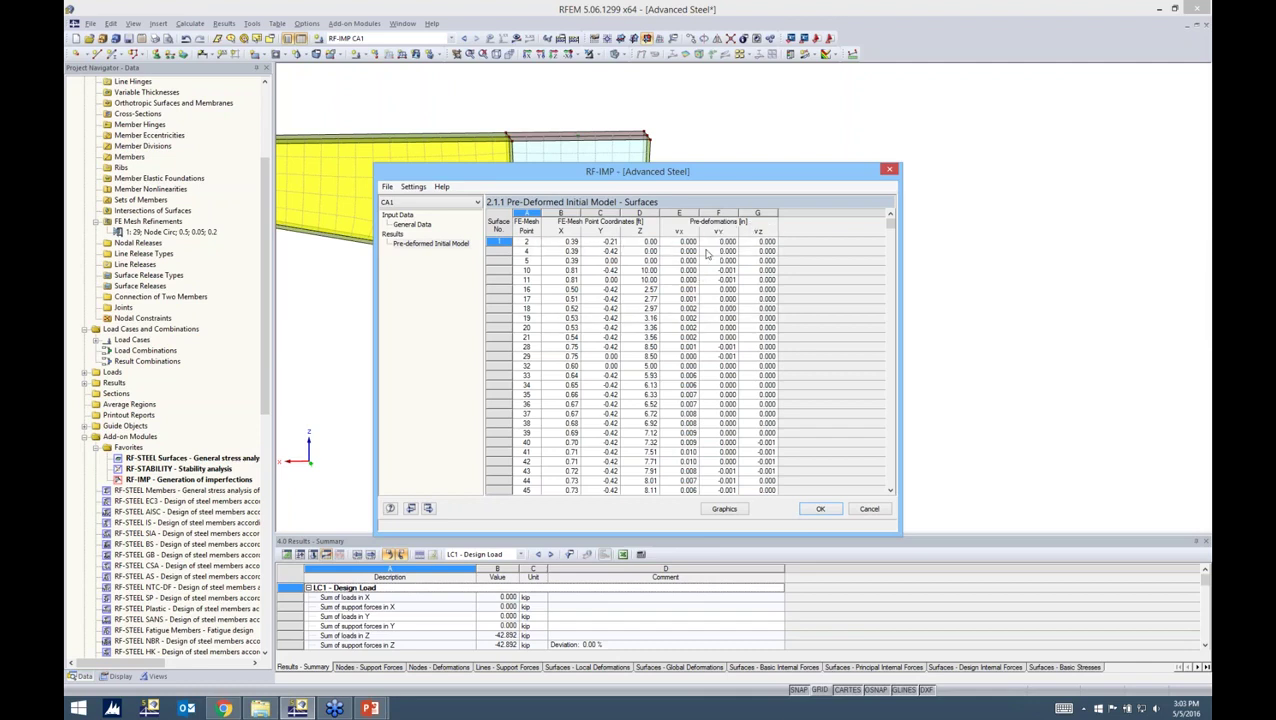
Step: Show the generated pre-deformations graphically on the model and inspect the web bulge against the colour scale
left_click(724, 509)
middle_click_drag(760, 290, 845, 349, "ctrl")
middle_click_drag(530, 305, 733, 302, "ctrl")
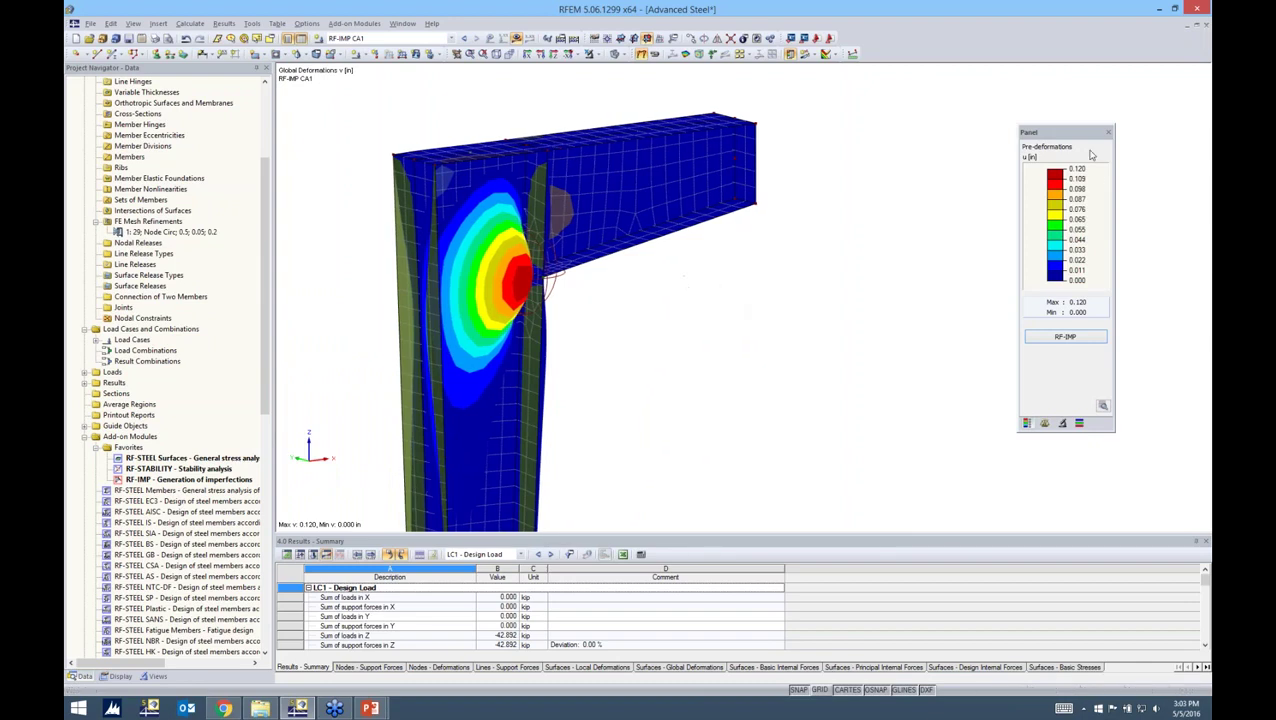
left_click_drag(1054, 128, 731, 155)
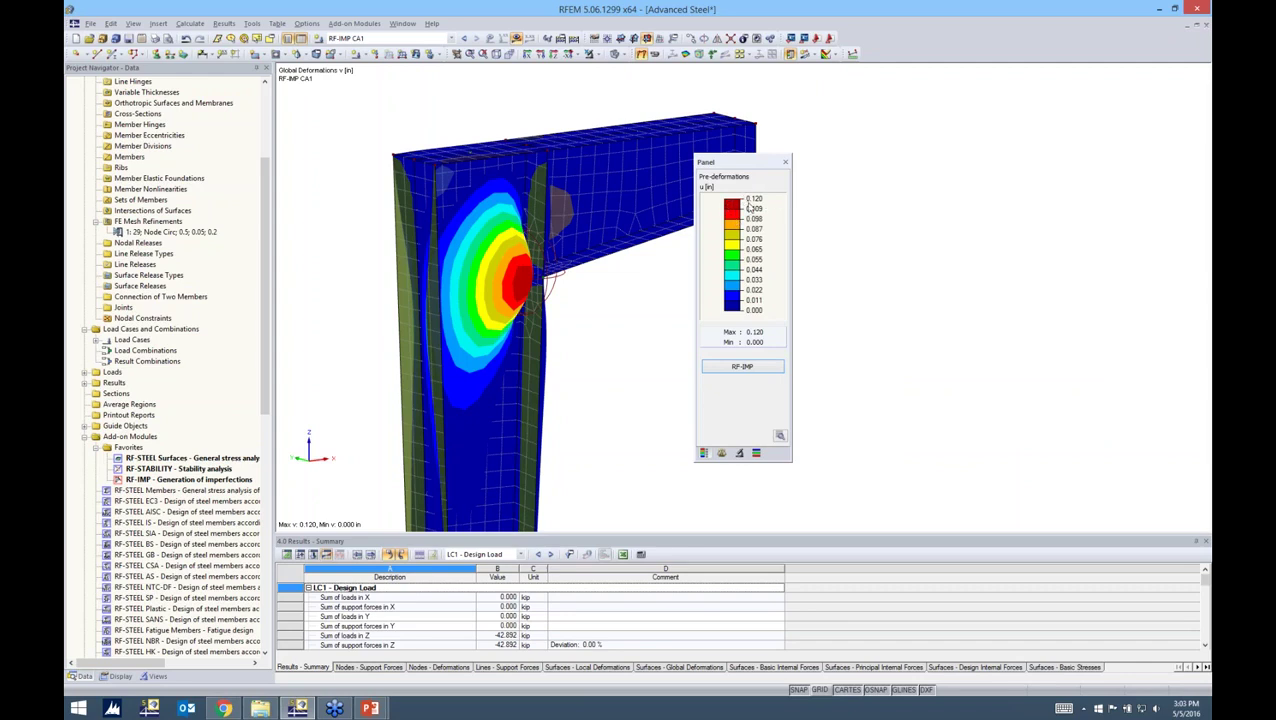
left_click_drag(755, 165, 1033, 127)
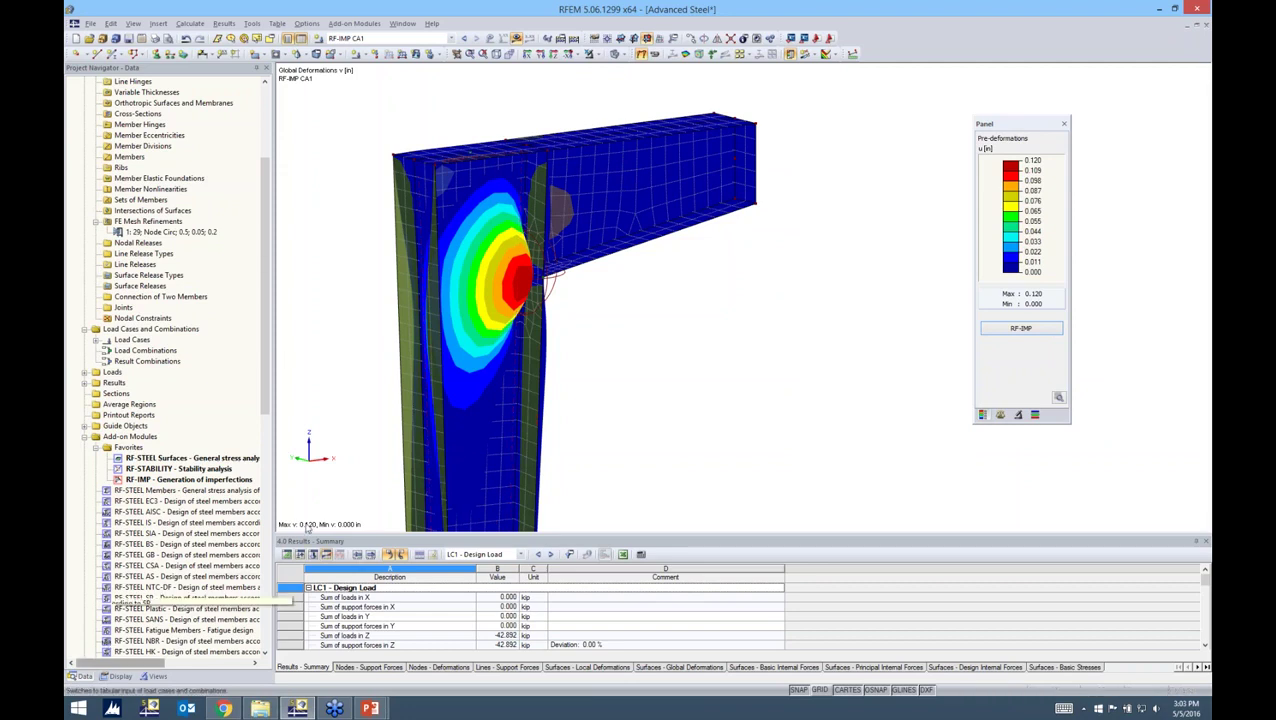
Step: Copy load case LC1 to a new load case 2 with the description "Design Load + Imp."
scroll(233, 282, "up", 5)
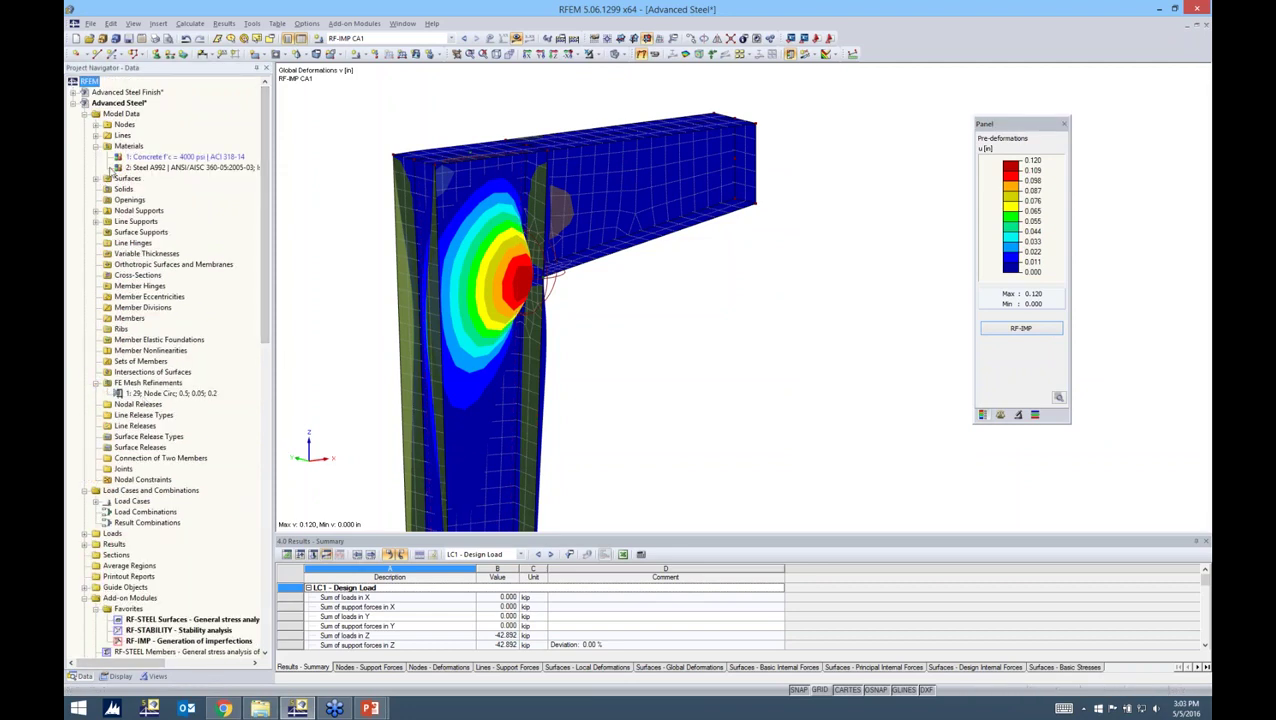
left_click(85, 114)
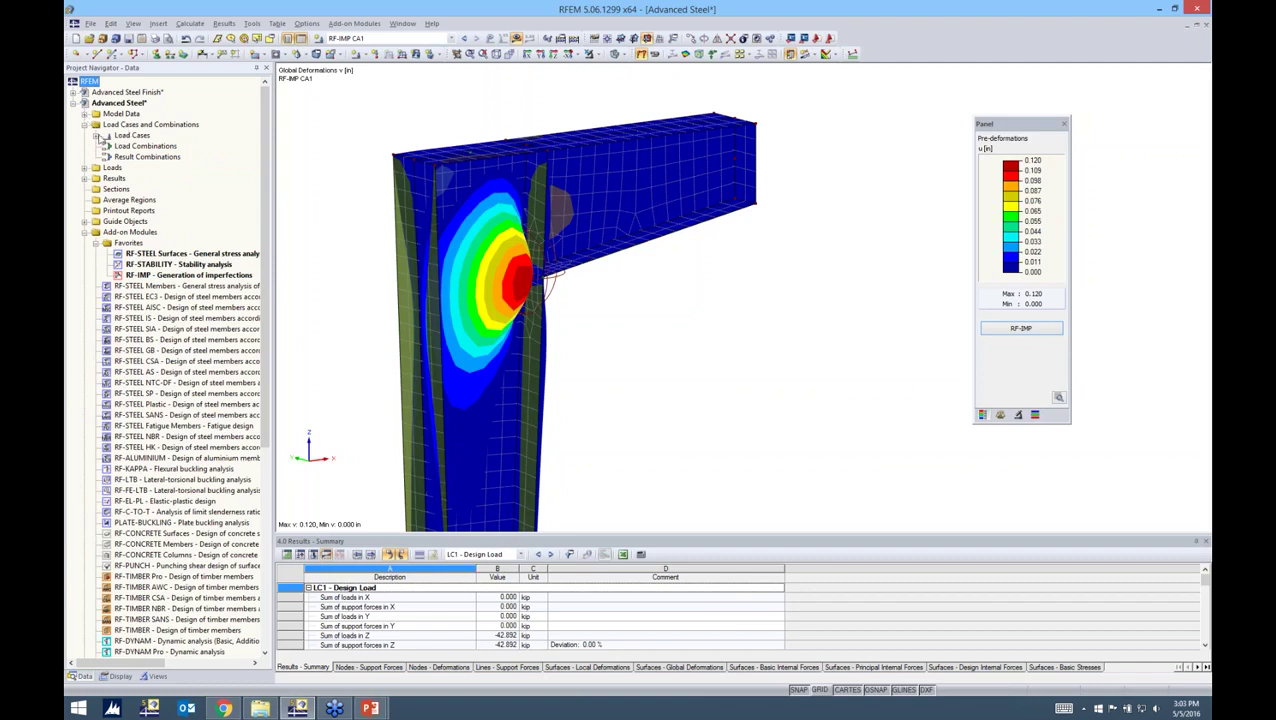
left_click(106, 135)
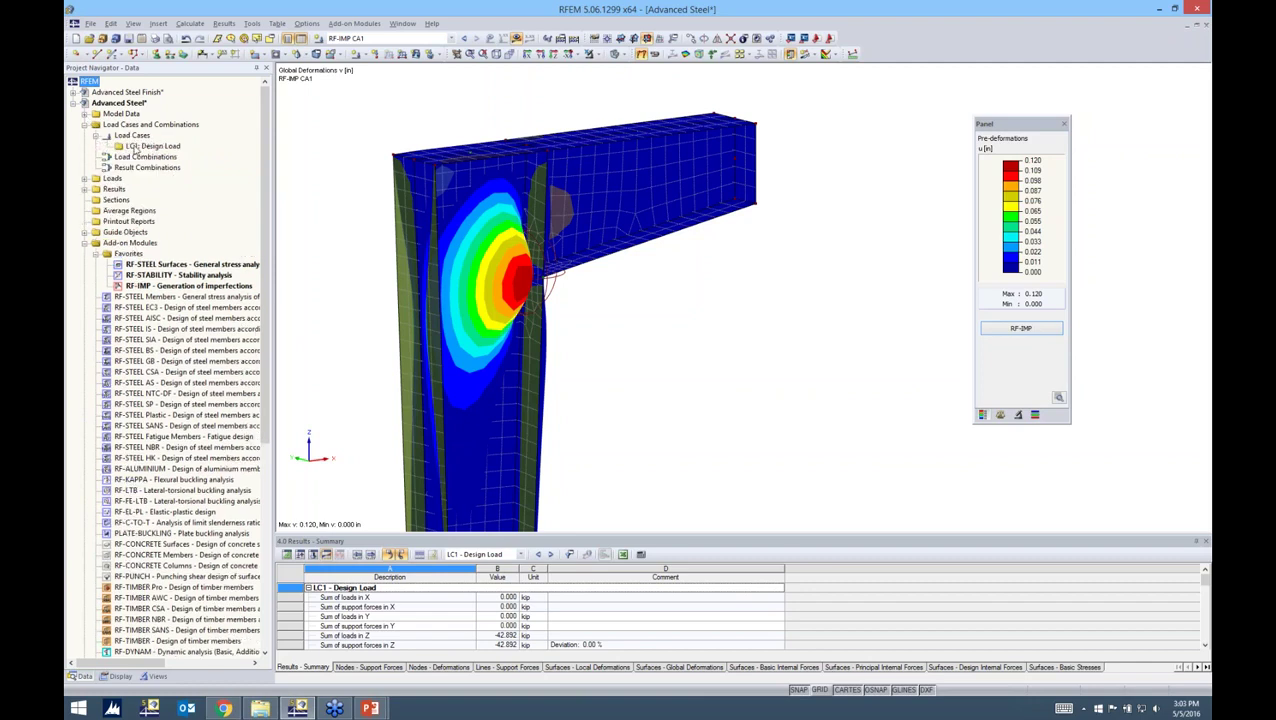
left_click(124, 148)
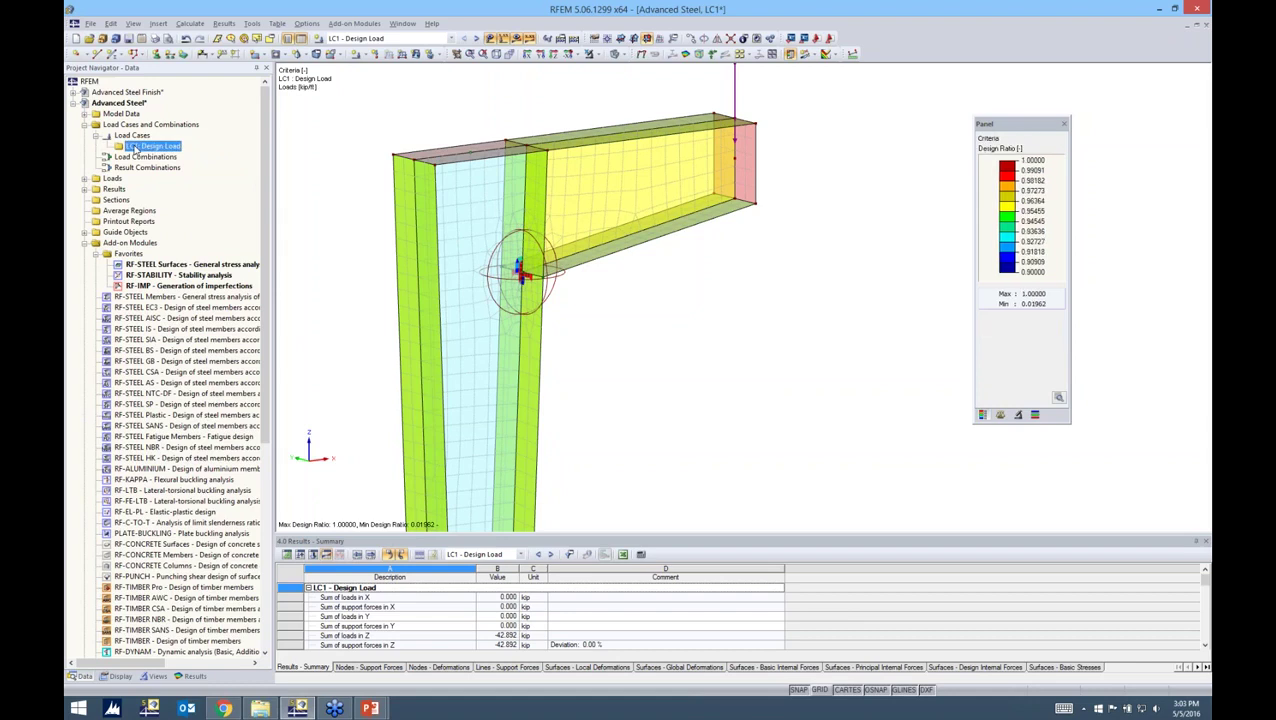
right_click(123, 148)
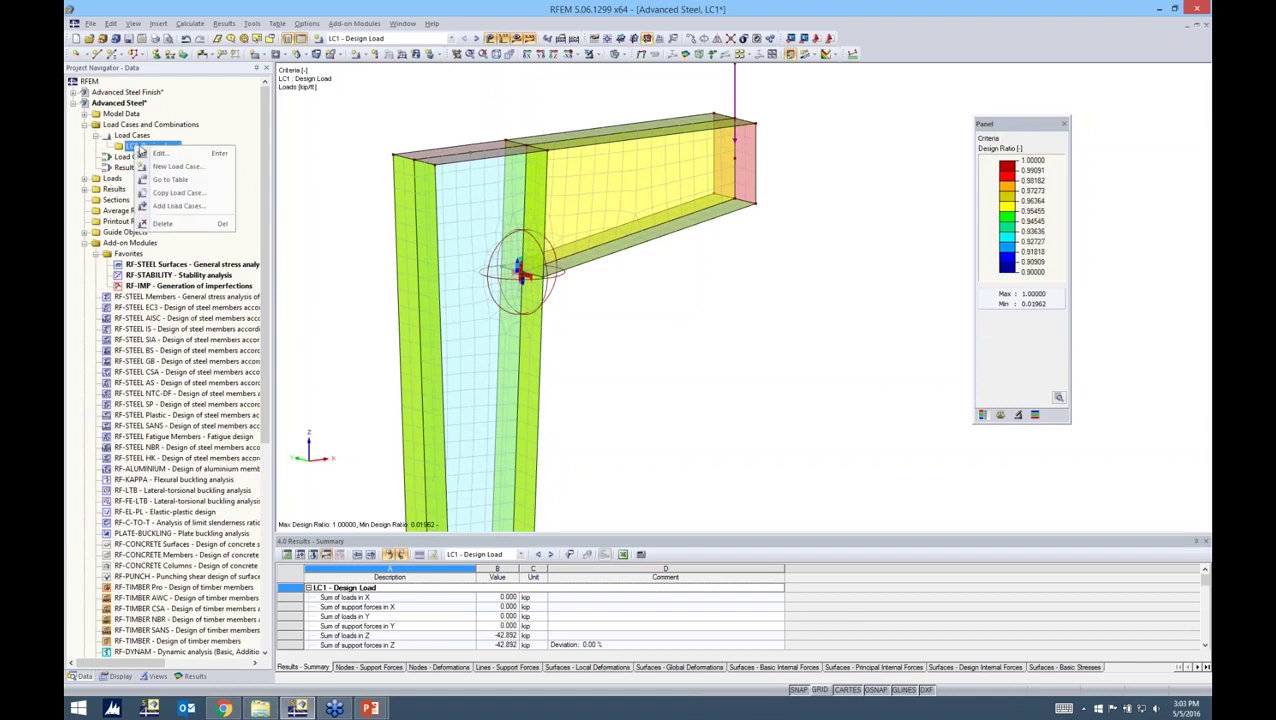
left_click(169, 197)
left_click(646, 376)
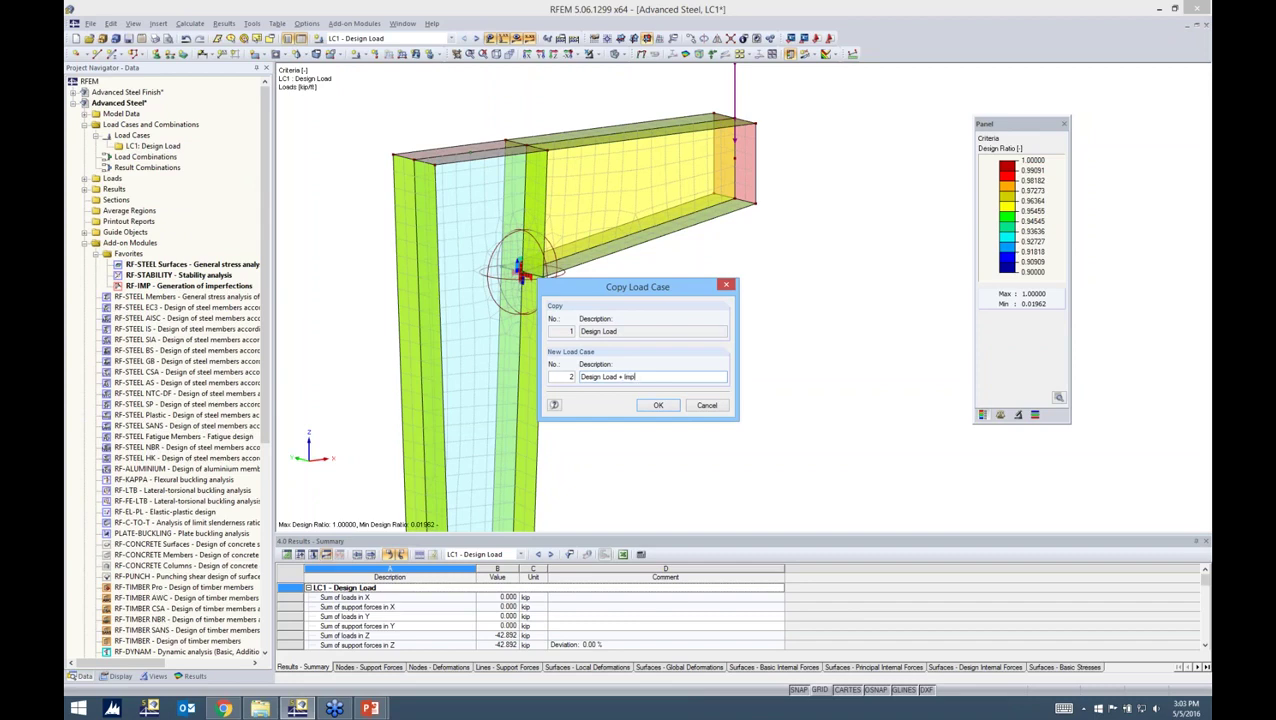
left_click(652, 405)
Step: Enable extra options for LC2 and activate the generated imperfections from RF-IMP case CA1 as its initial strain
double_click(165, 157)
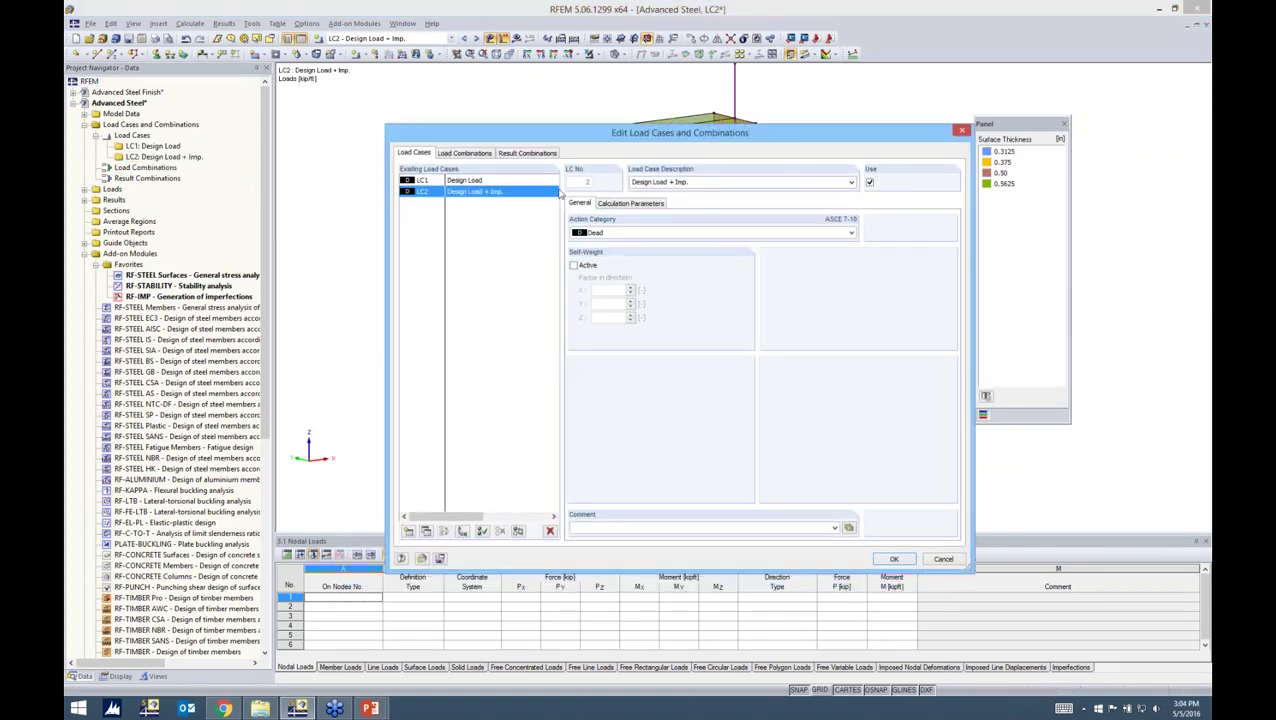
left_click(630, 203)
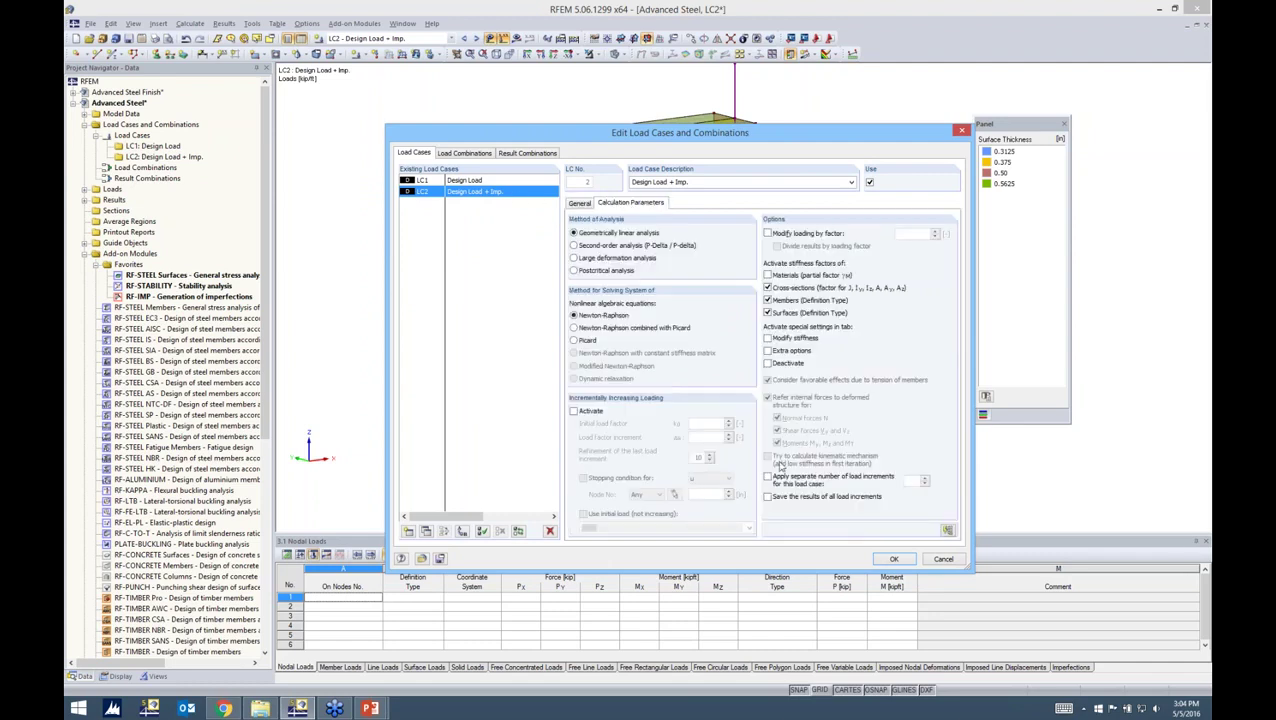
left_click(768, 351)
left_click(702, 206)
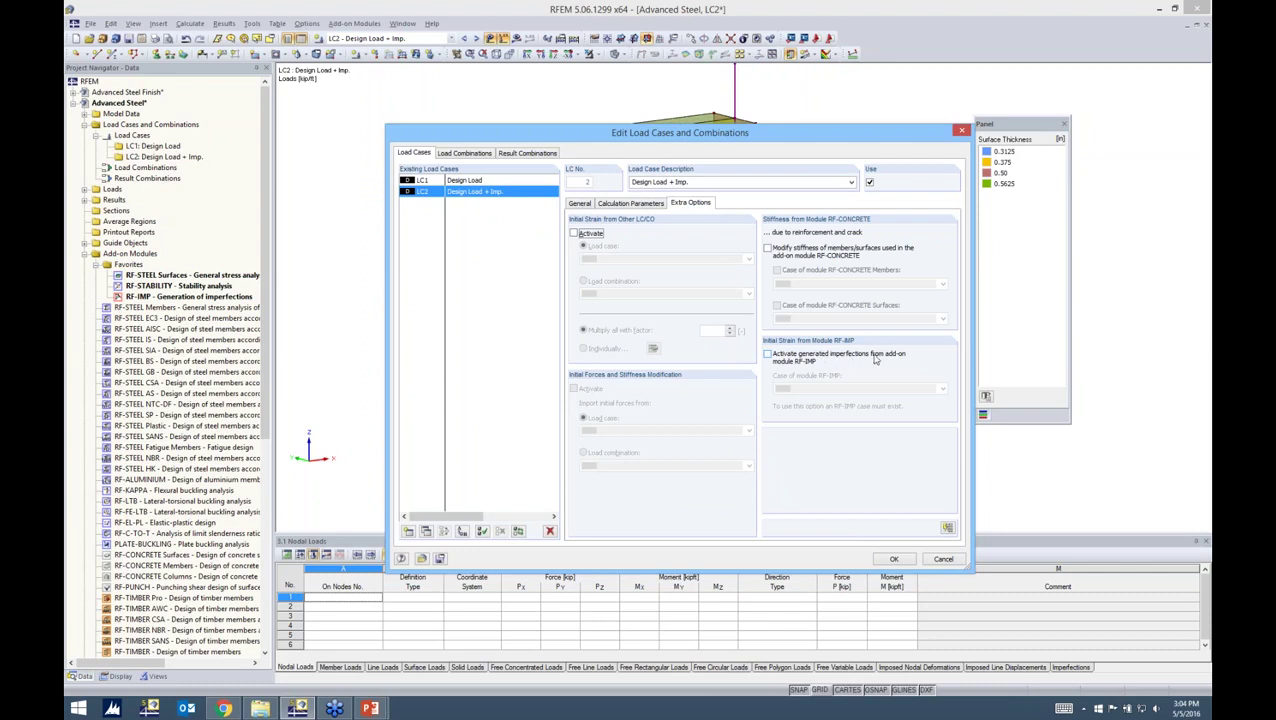
left_click(768, 356)
left_click(808, 390)
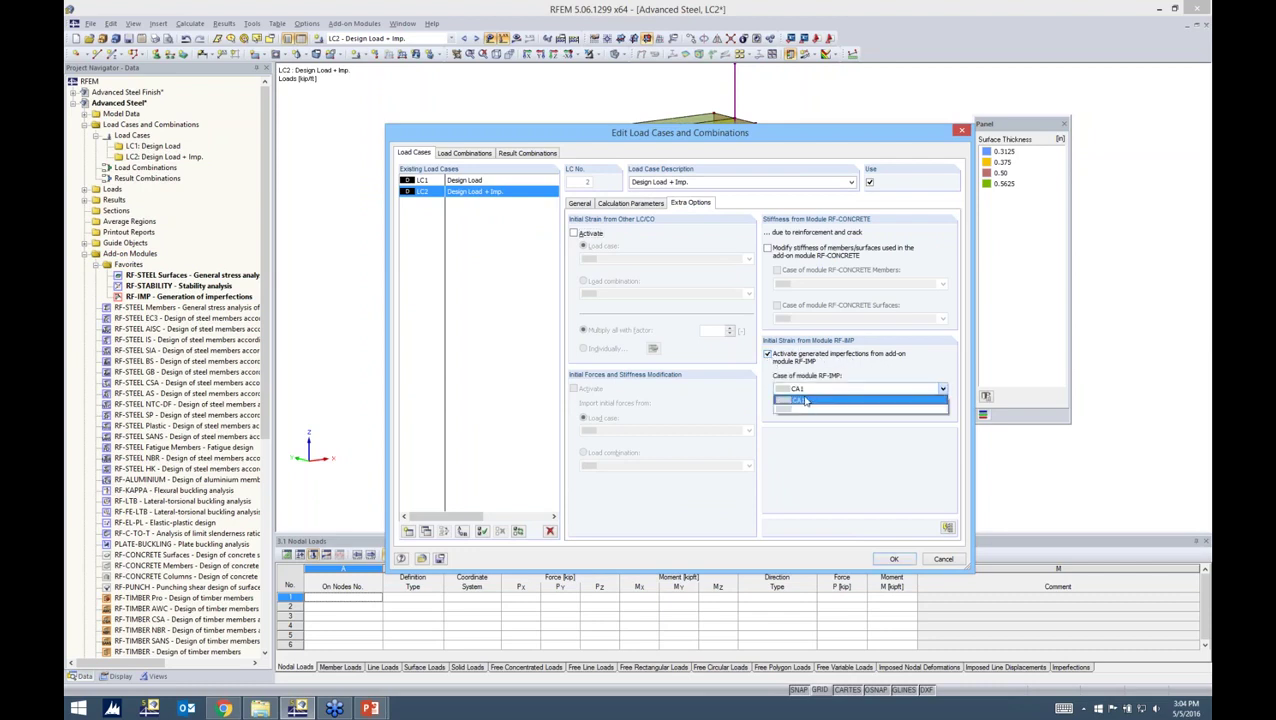
left_click(805, 401)
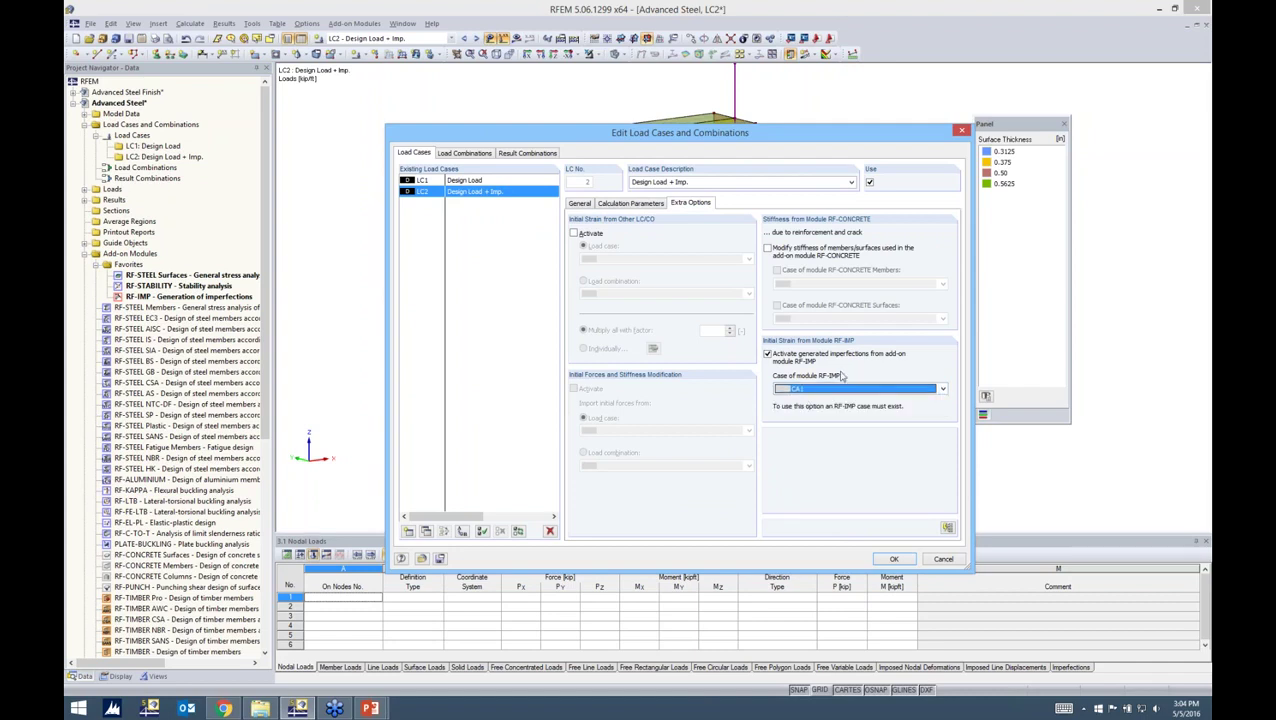
Step: Set LC2's method of analysis to large deformation analysis and calculate the load case
left_click(613, 204)
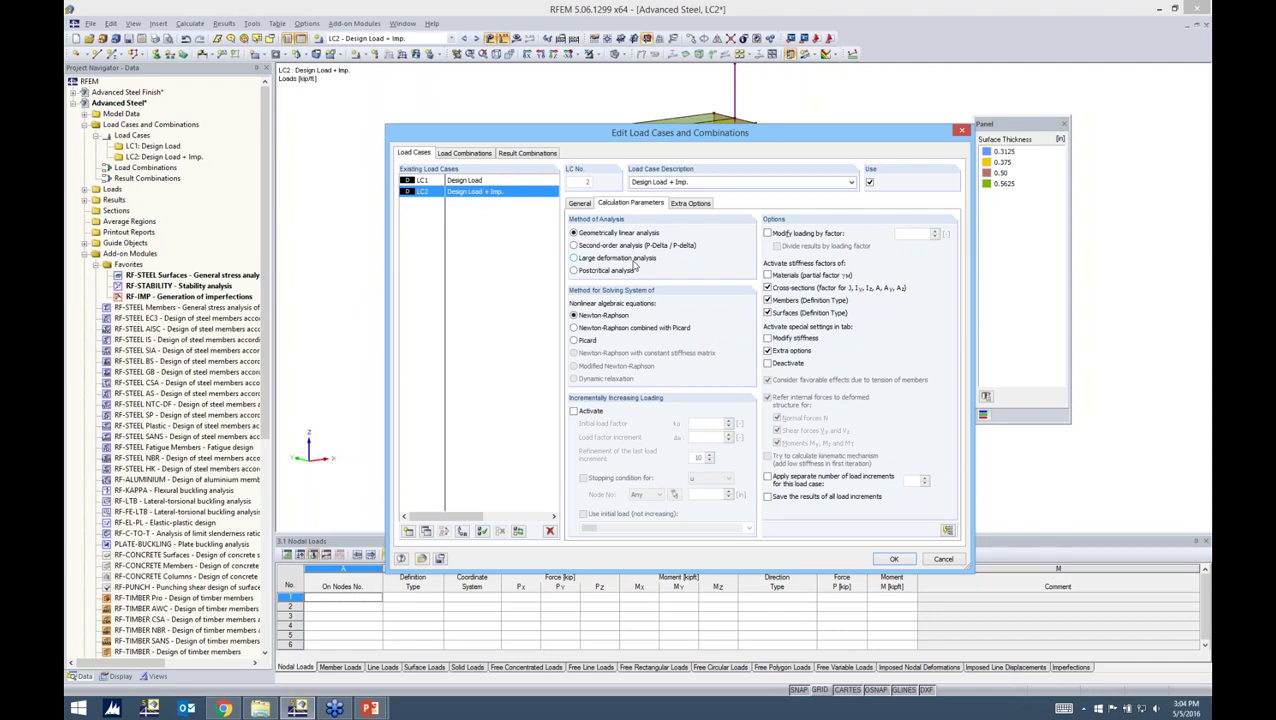
left_click(575, 258)
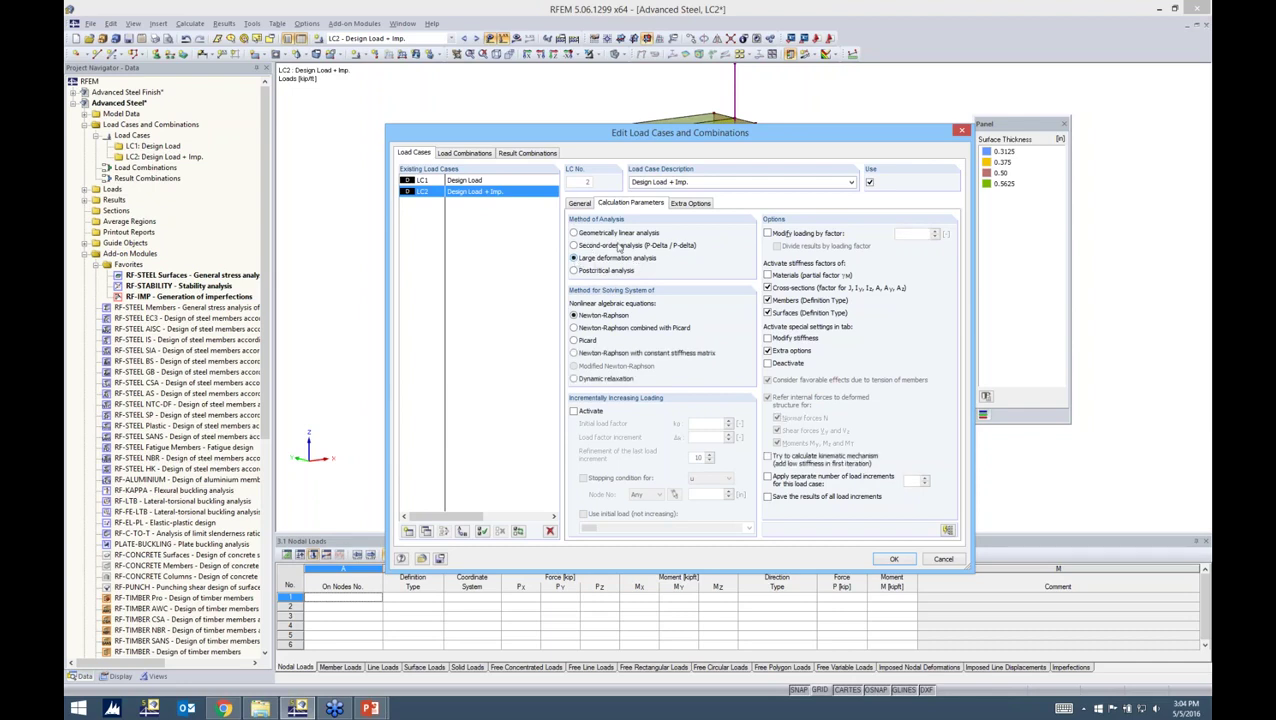
left_click(890, 560)
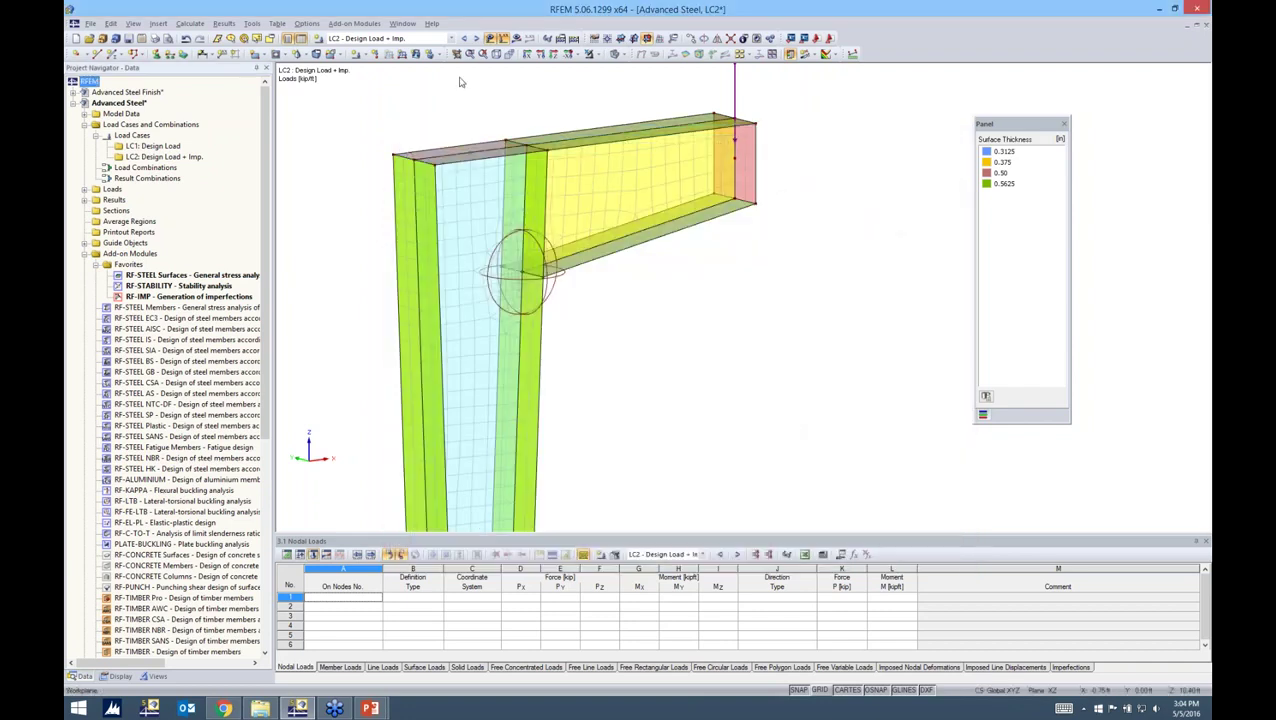
left_click(516, 38)
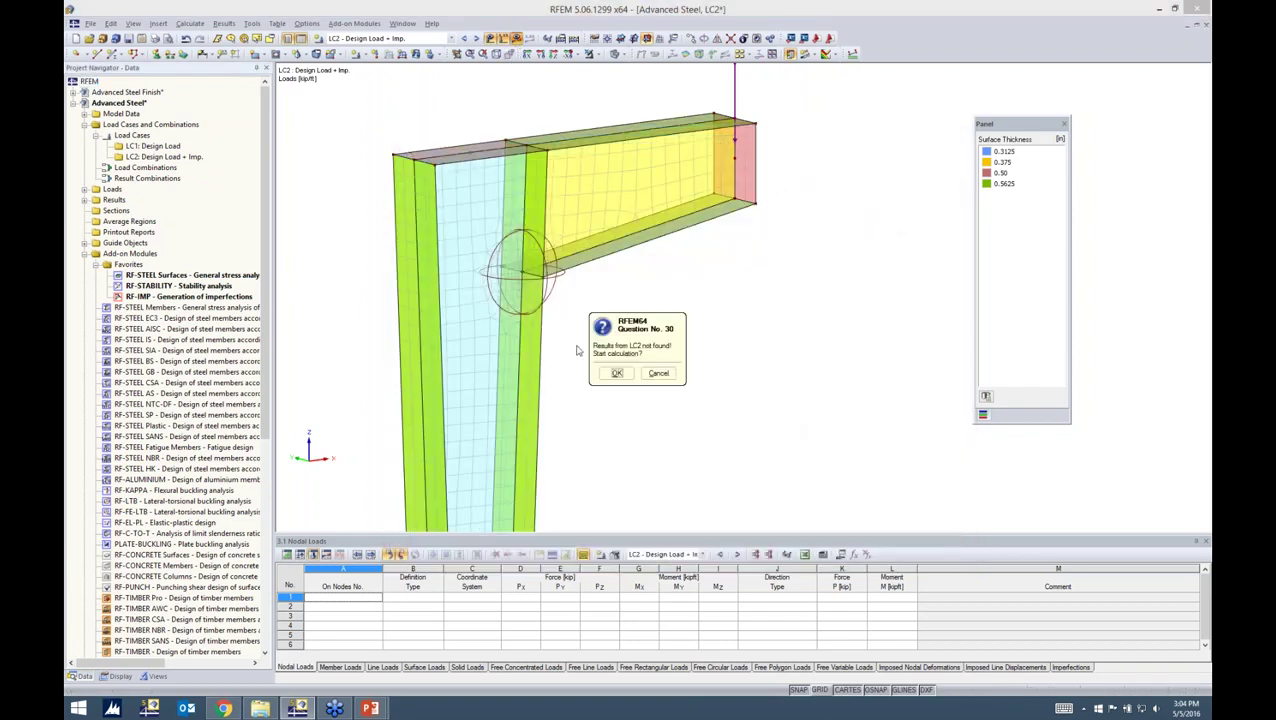
left_click(616, 373)
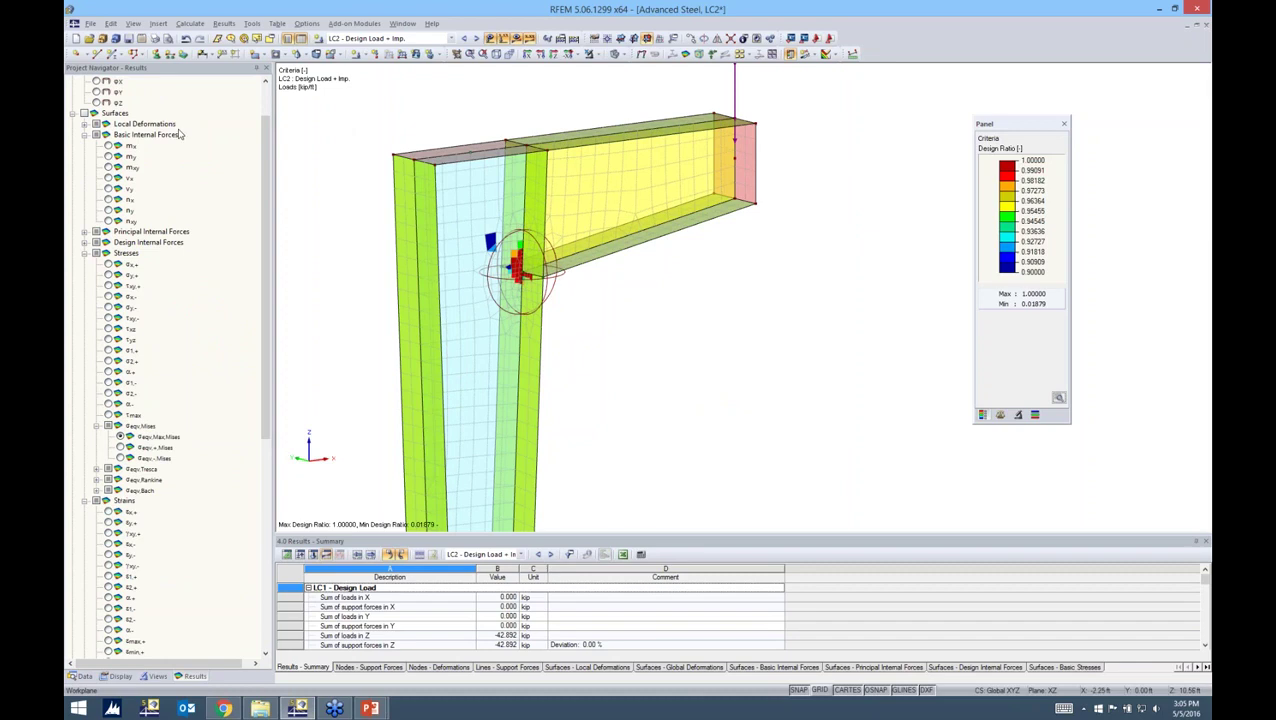
Step: Display the total global deformations u for LC2 and examine the deformed shape of the whole bracket
scroll(266, 197, "up", 2)
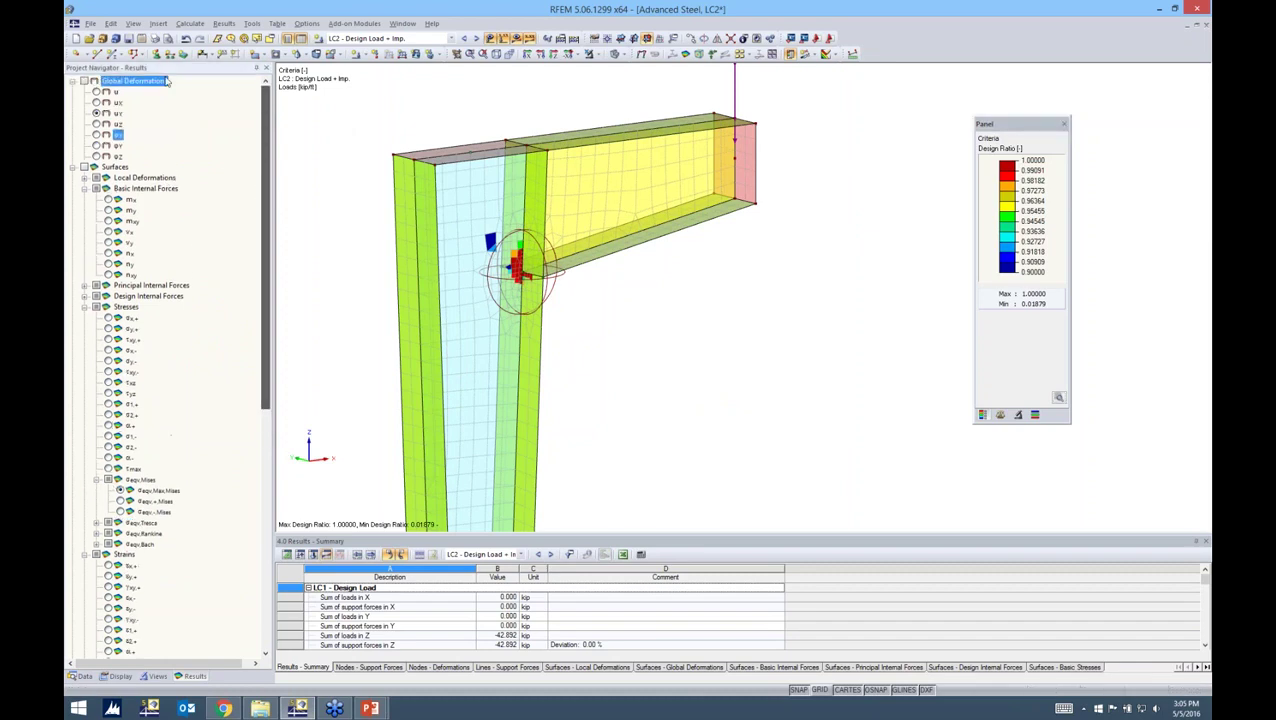
left_click(85, 81)
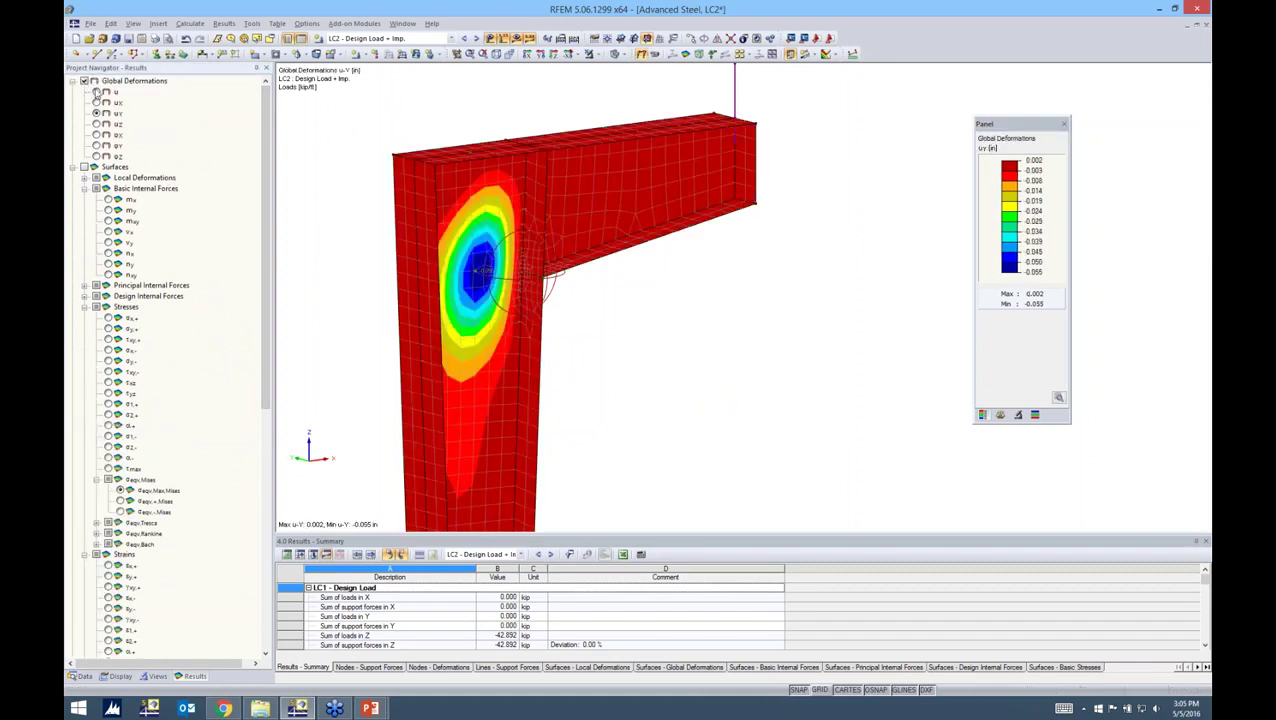
left_click(96, 91)
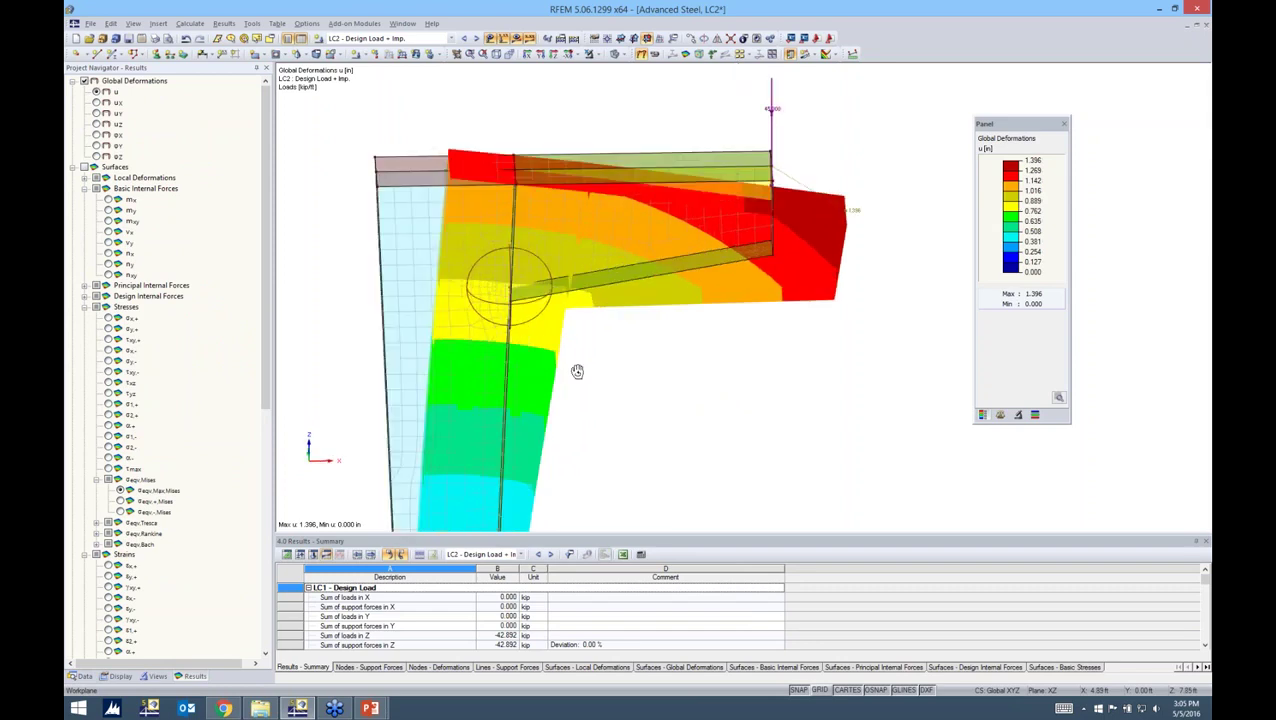
scroll(546, 264, "down", 3)
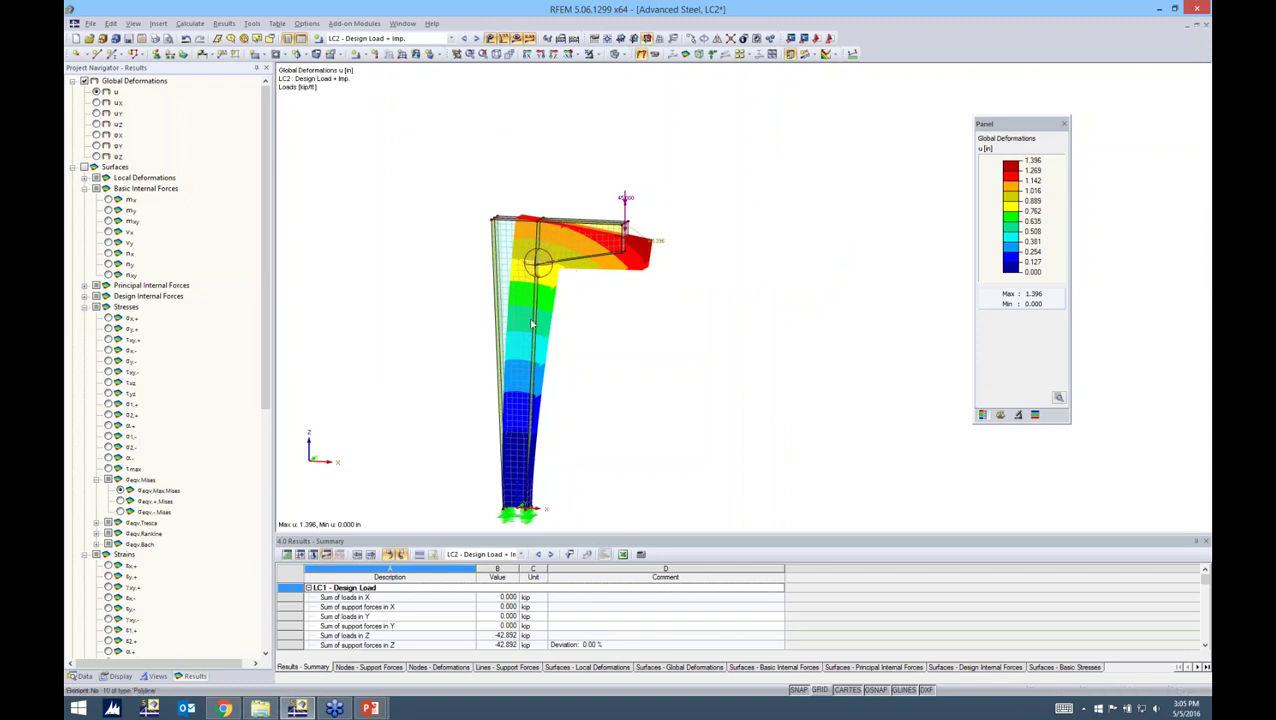
Step: Display the global deformations in the Y direction with a deformation display factor of 576 and inspect the web bulge
left_click(96, 113)
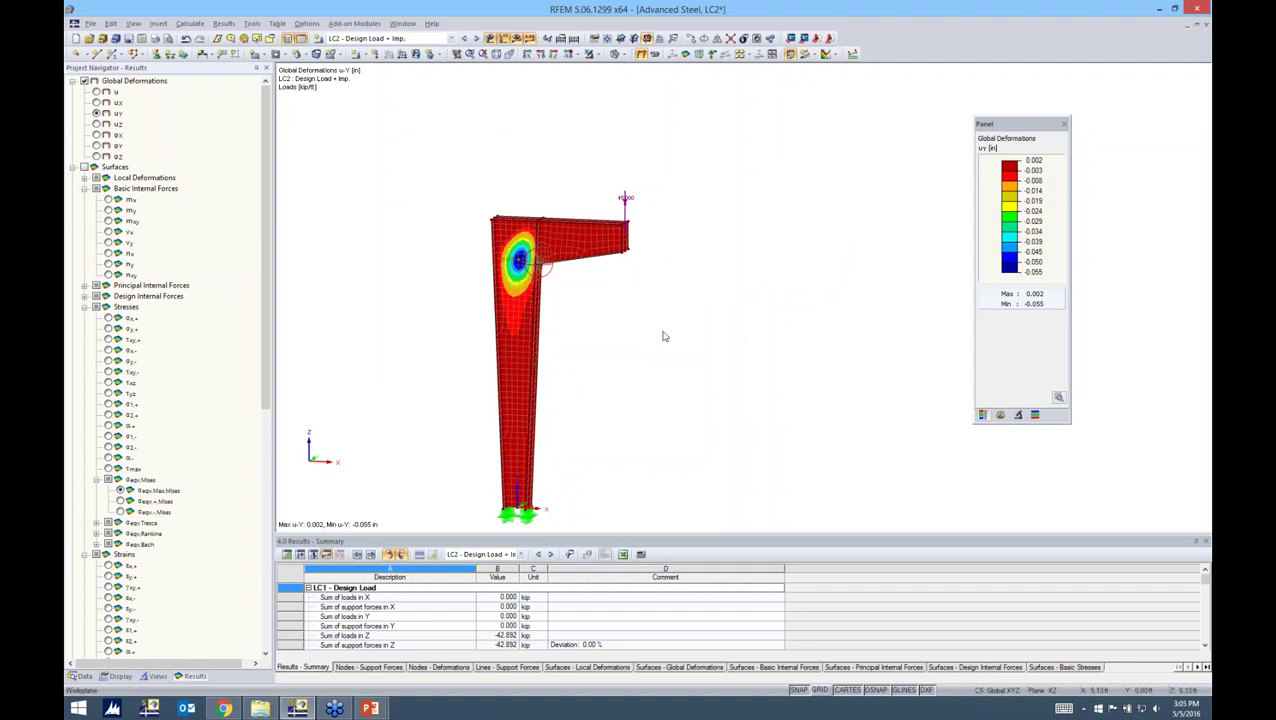
scroll(535, 273, "up", 5)
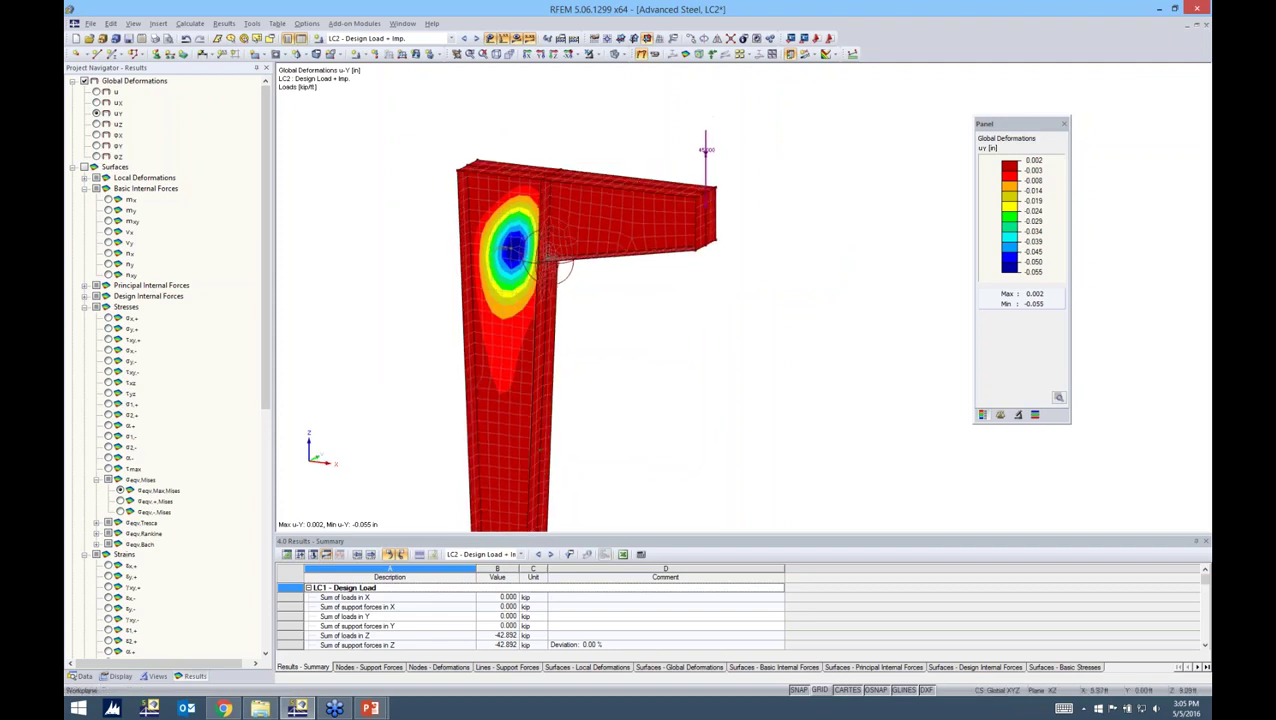
left_click(1000, 414)
type("2")
key("Return")
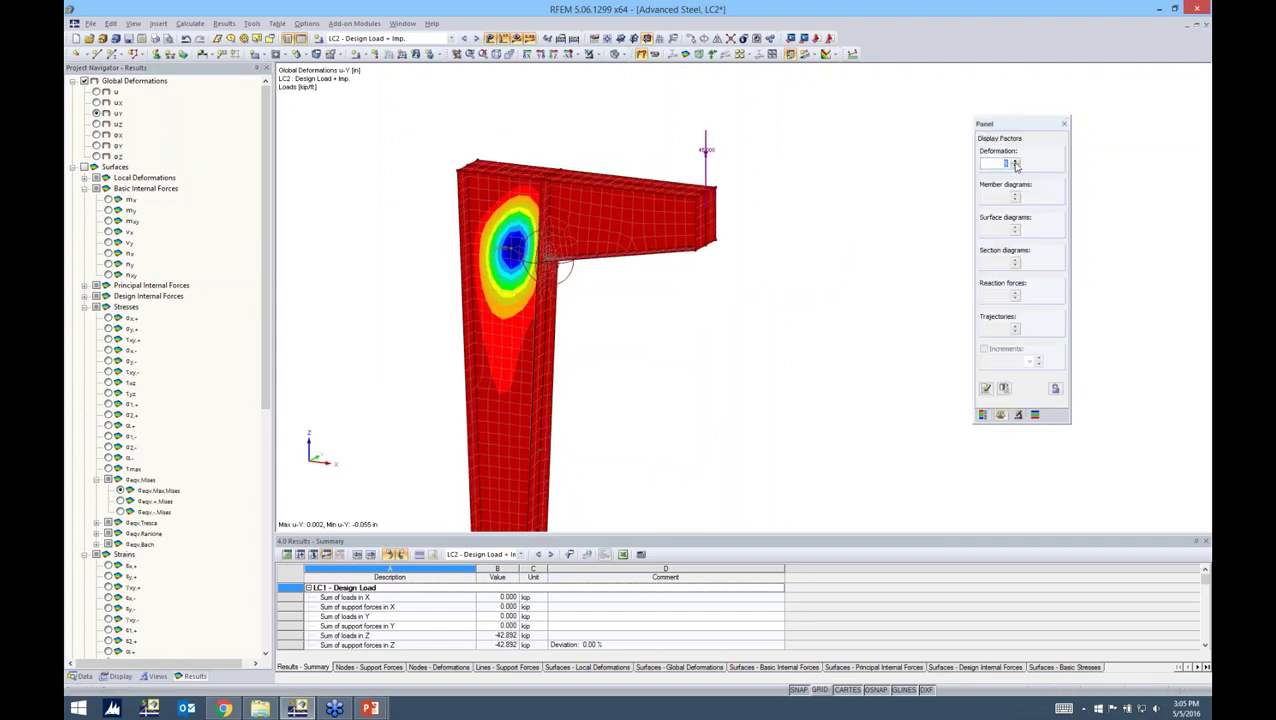
middle_click_drag(953, 207, 780, 296, "ctrl")
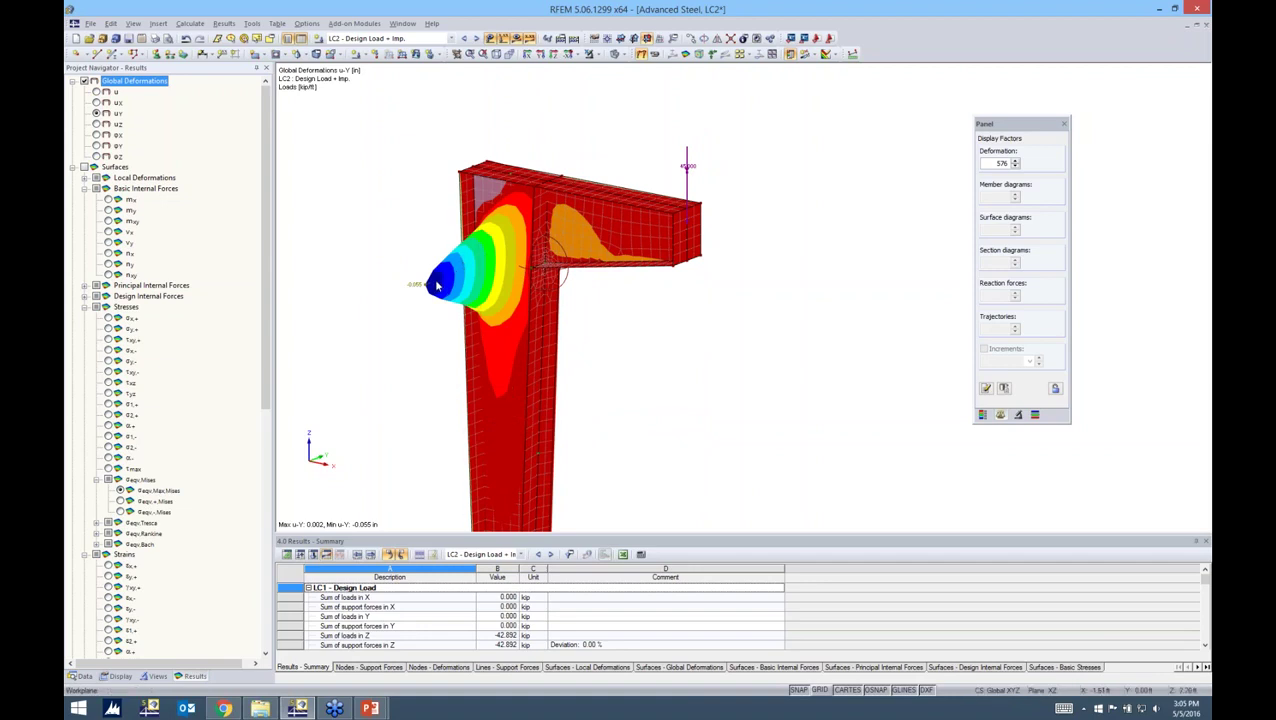
Step: Display the surface von Mises strains on the + side with their colour scale and examine the web corner zone
left_click(84, 167)
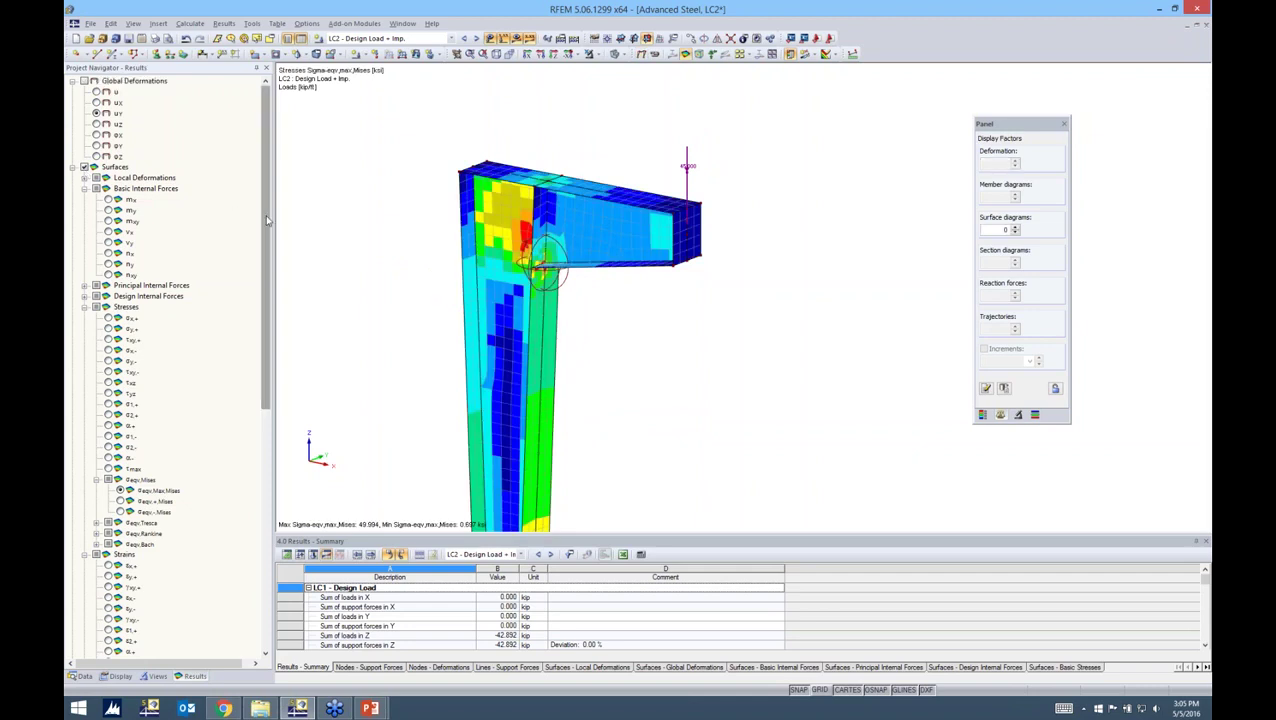
left_click_drag(266, 220, 242, 416)
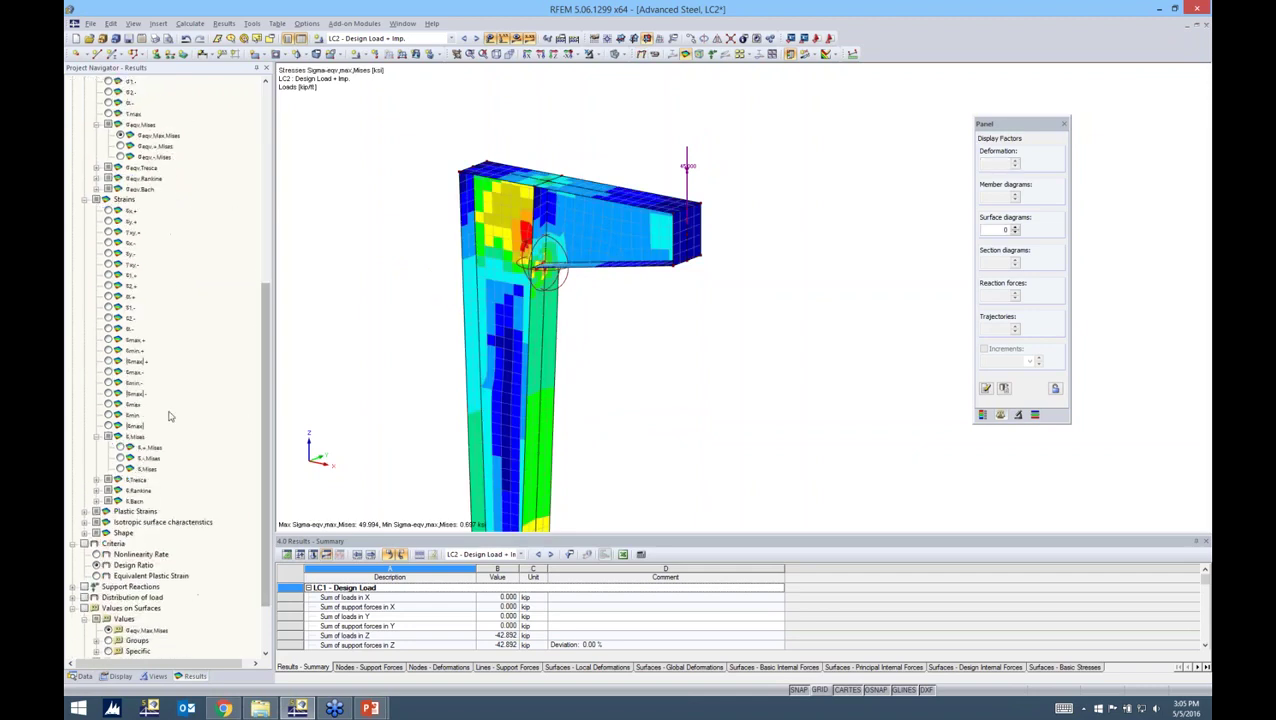
left_click(120, 447)
middle_click_drag(593, 320, 591, 255, "ctrl")
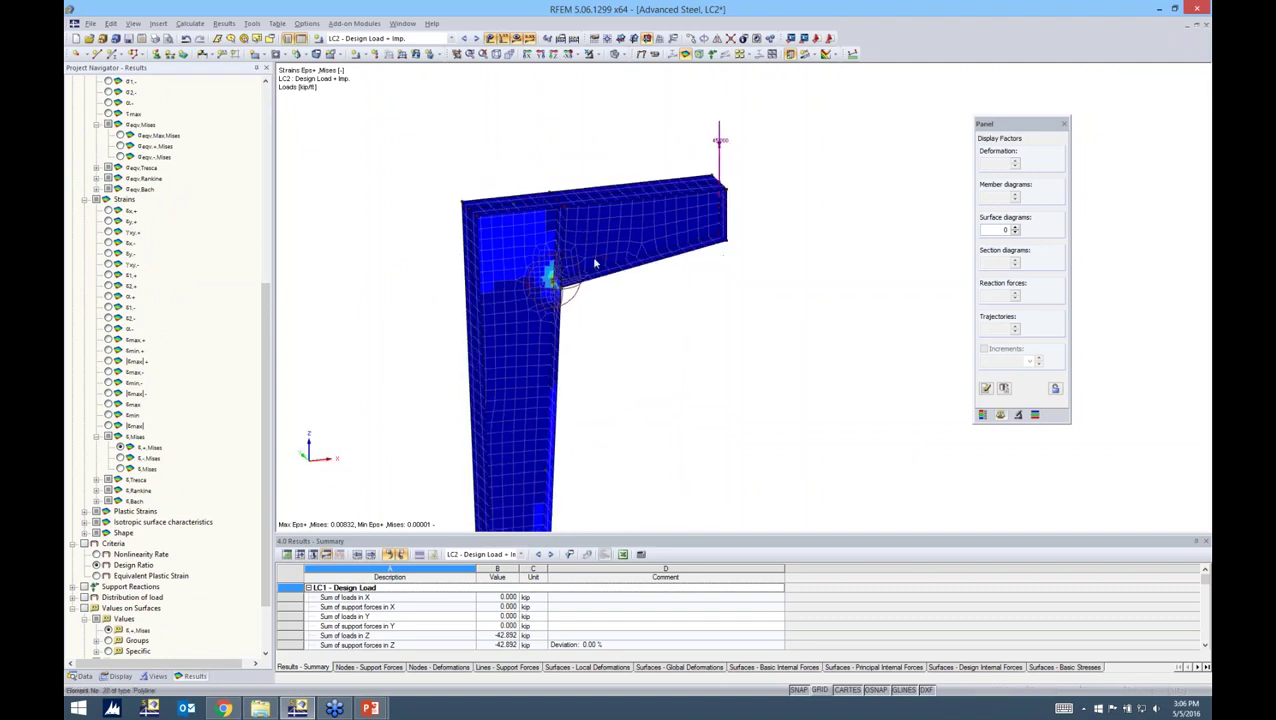
left_click(982, 414)
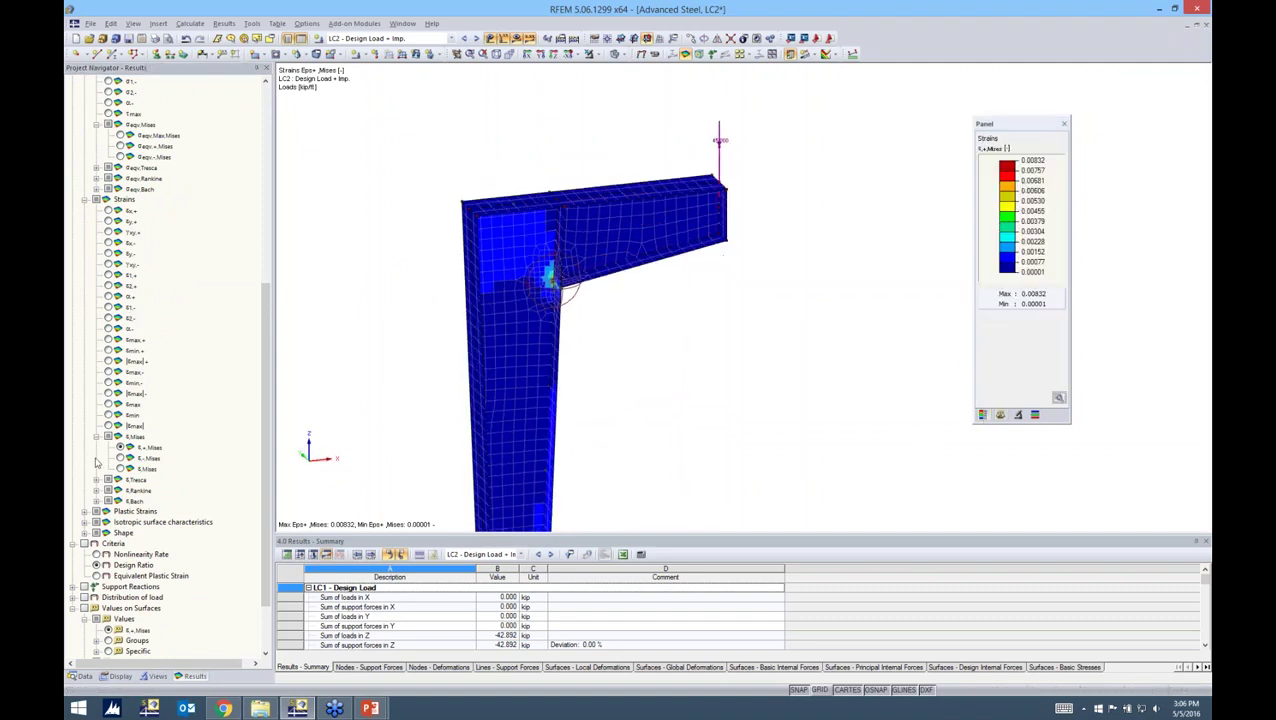
Step: Display the maximum equivalent von Mises stresses on the surfaces and examine their distribution over the full column
left_click_drag(265, 523, 266, 471)
left_click(120, 221)
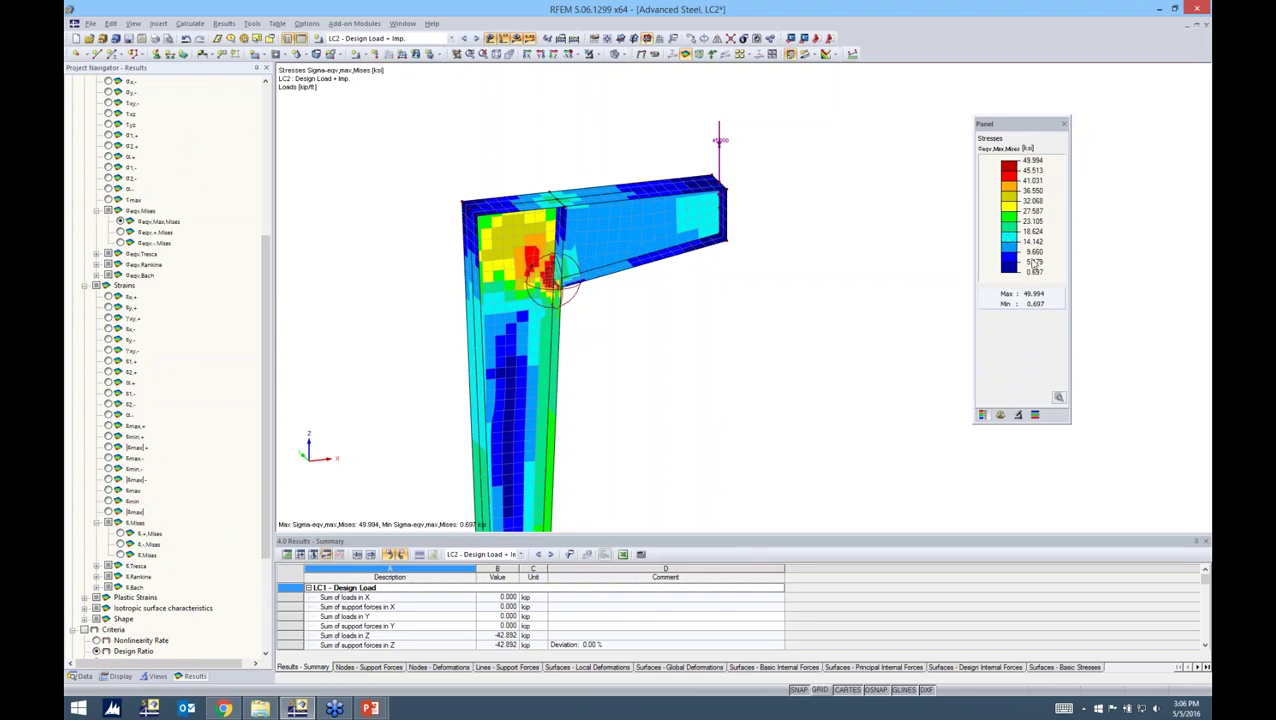
scroll(658, 313, "down", 2)
middle_click_drag(684, 345, 694, 260)
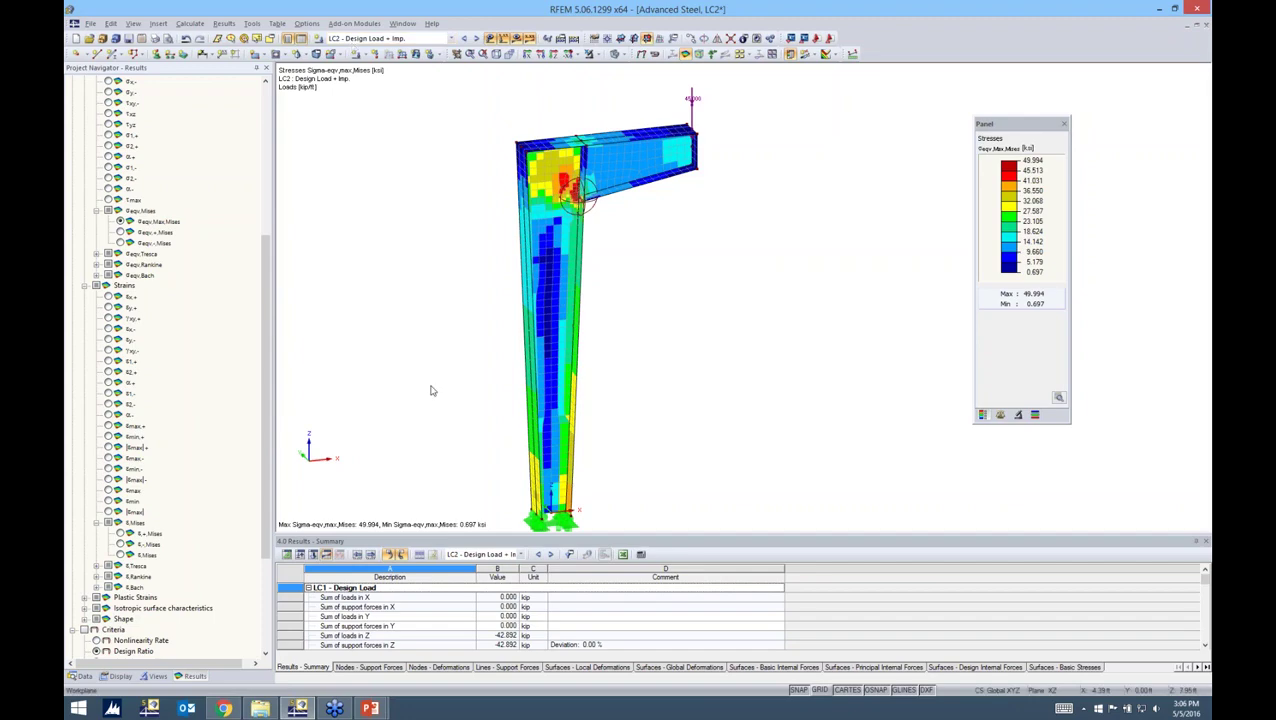
Step: Switch to the PowerPoint slide show and advance to the More Information slide
key("alt+Tab")
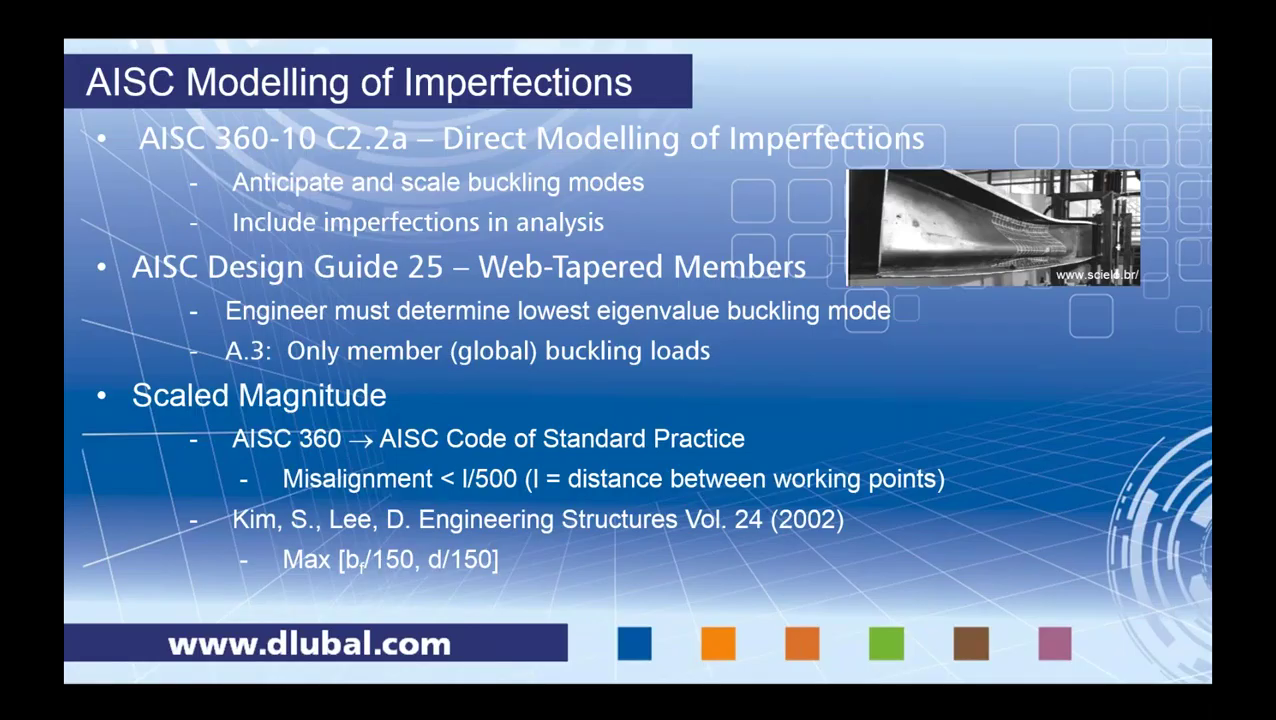
key("Right")
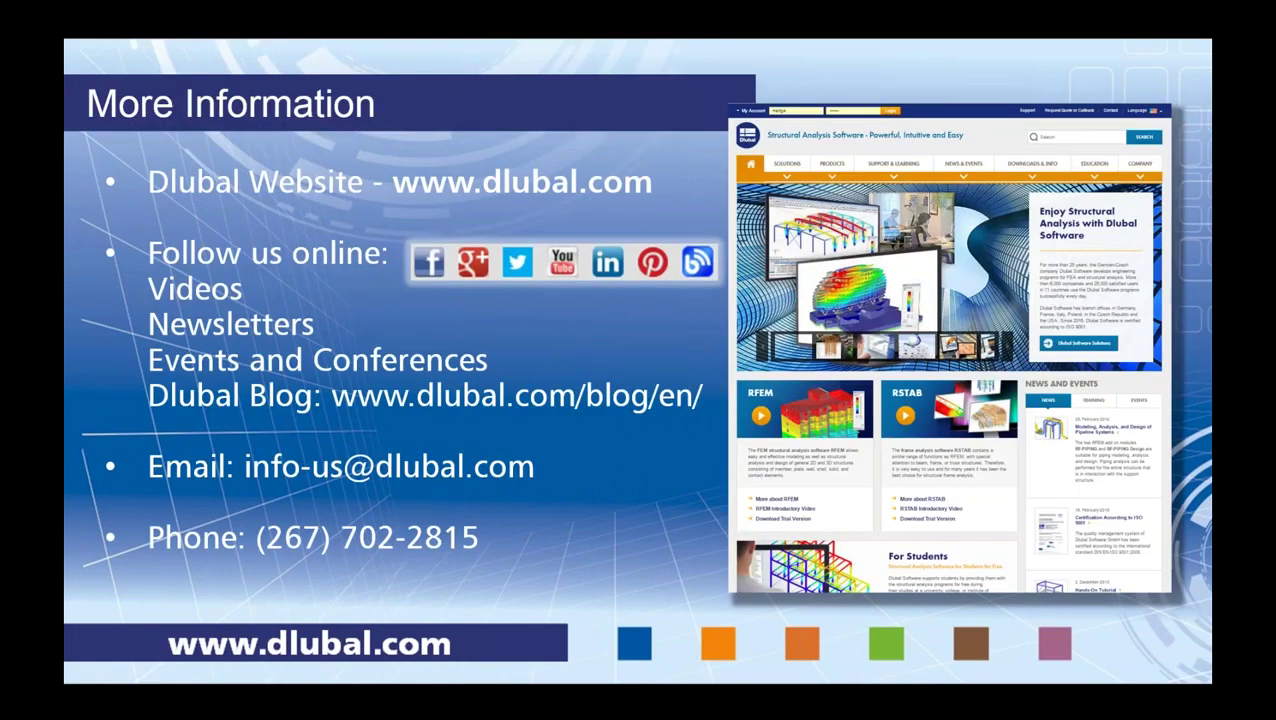